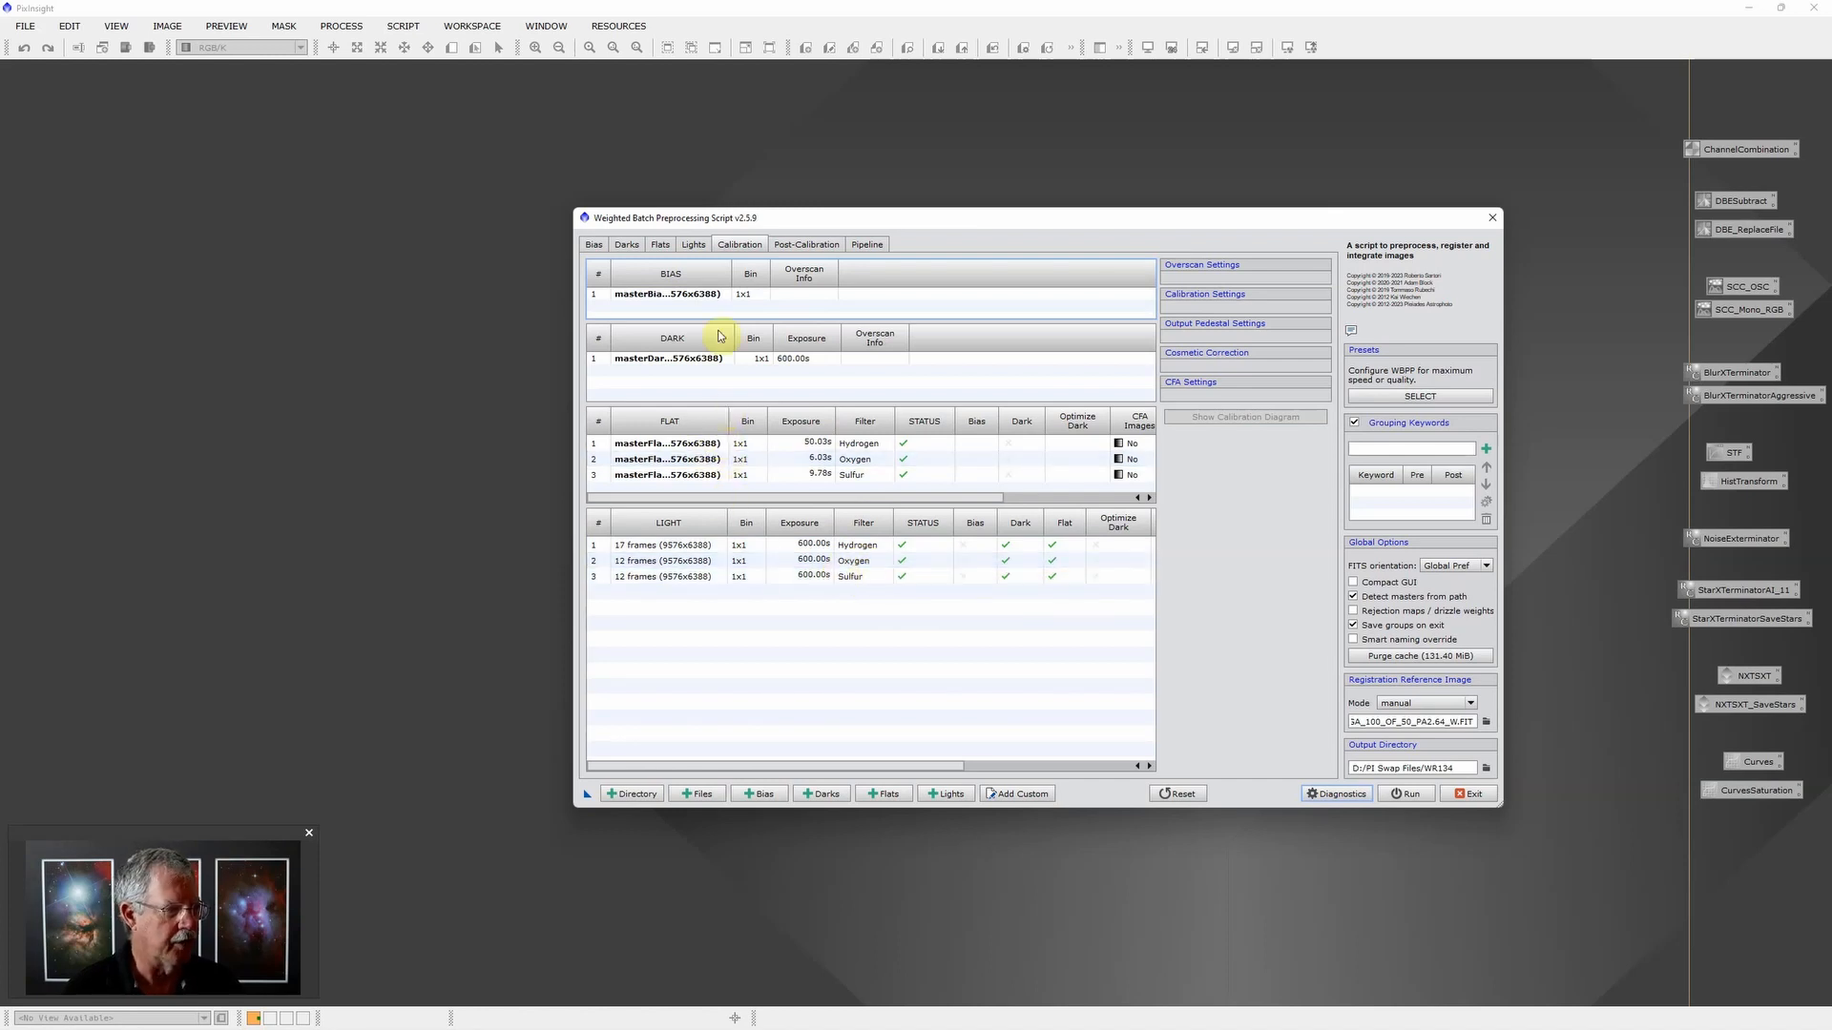
Step: Review the post-calibration settings of the Weighted Batch Preprocessing script and exit it
{"action": "left_click", "coordinate": [814, 245]}
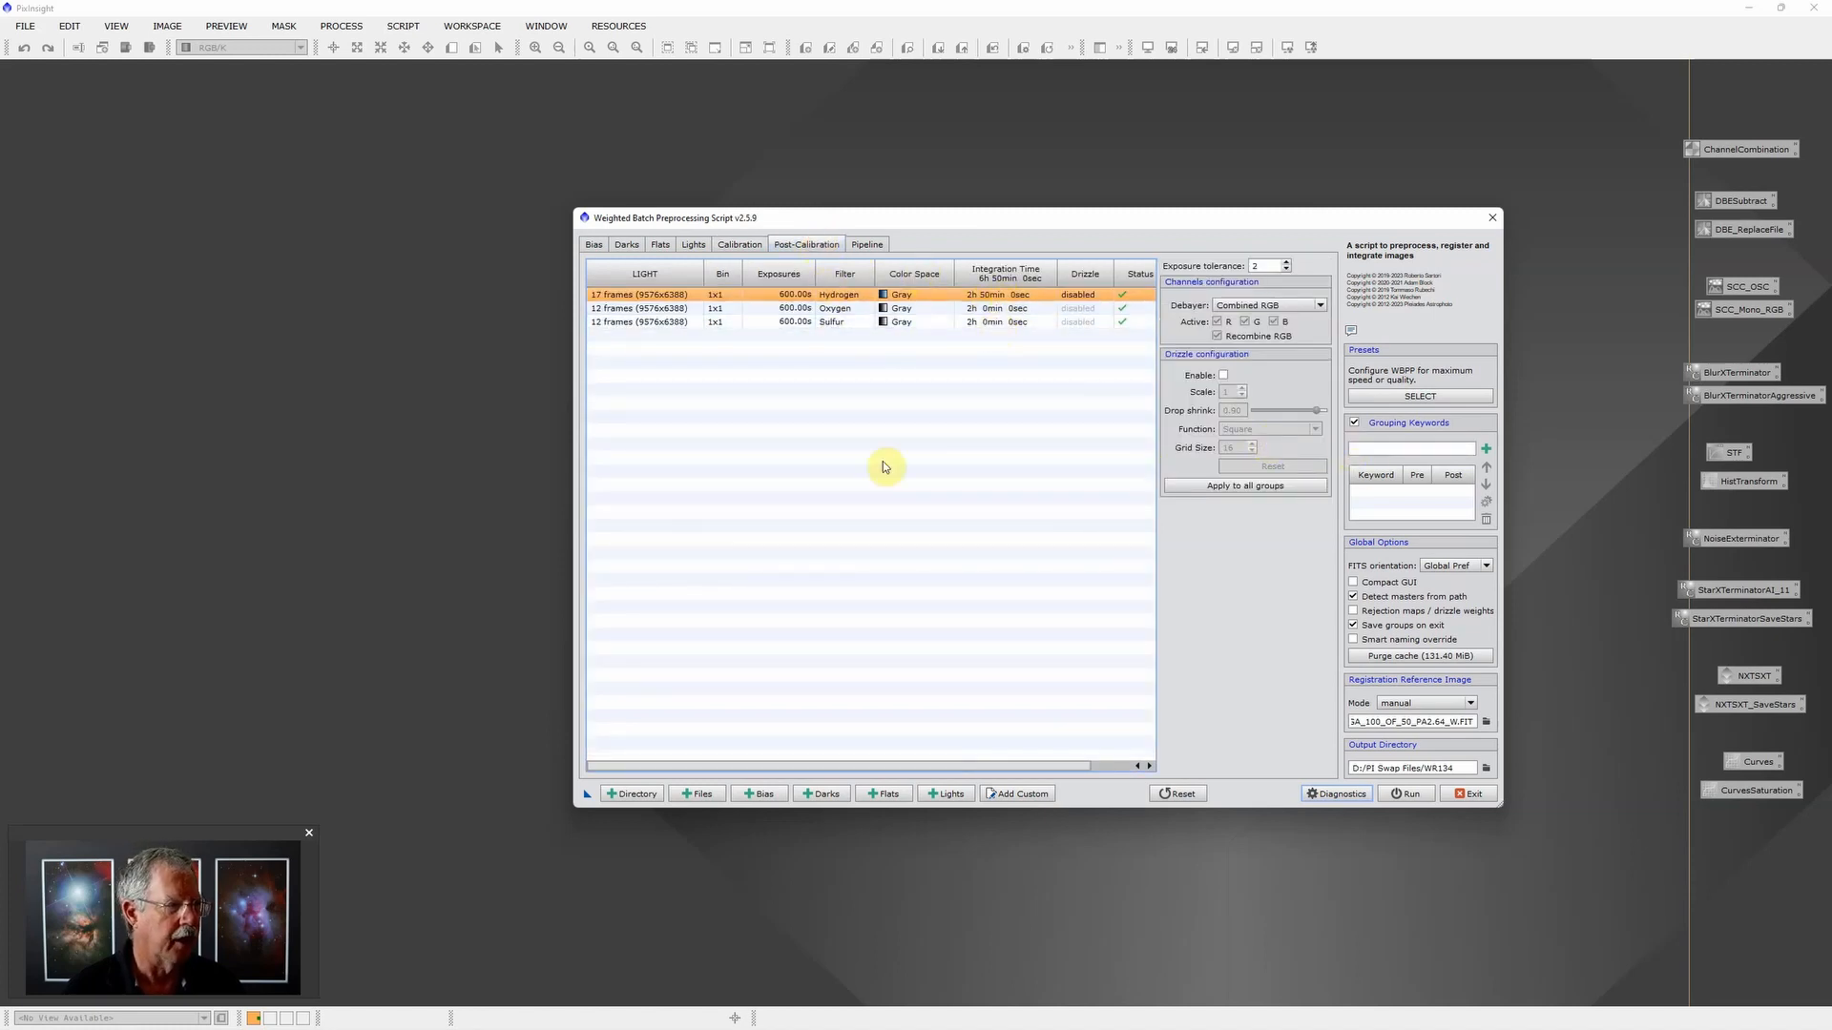
{"action": "left_click", "coordinate": [1469, 794]}
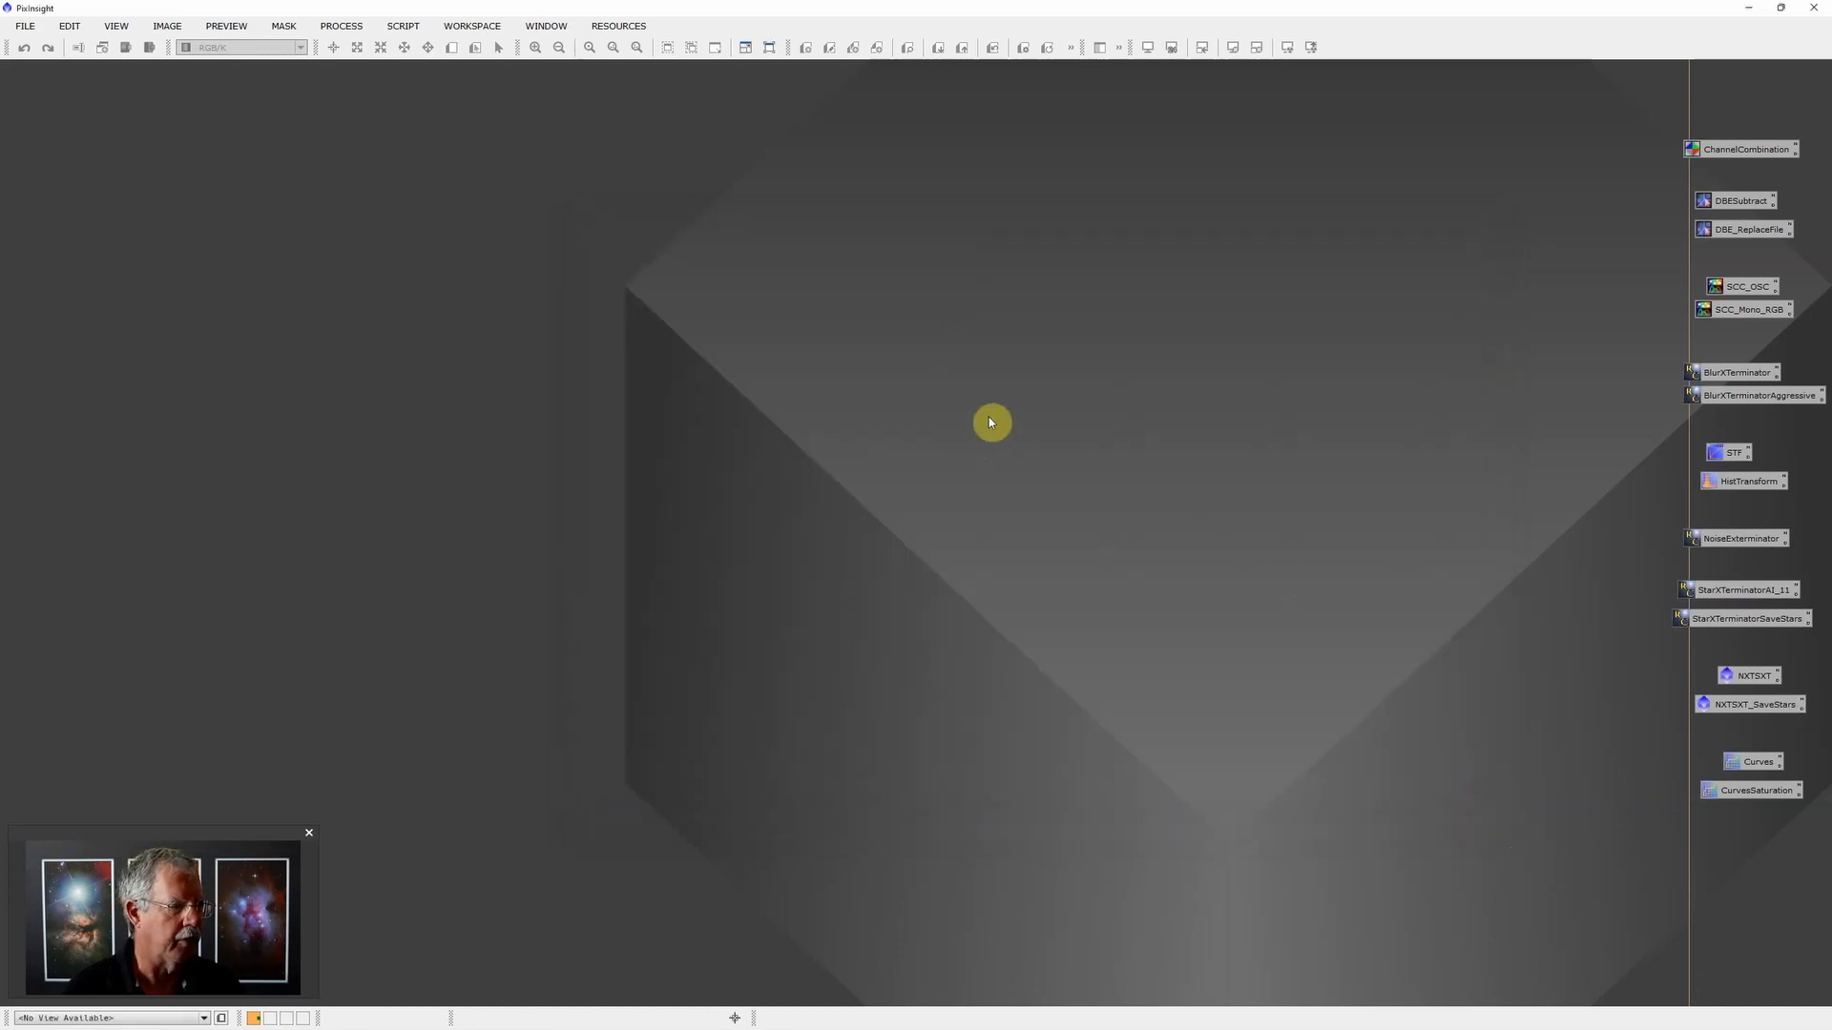
Step: Open the Oxygen_mono_(3) and Hydrogen_mono_(3) master lights from the PI Swap Files\WR134\master folder on drive D
{"action": "double_click", "coordinate": [989, 423]}
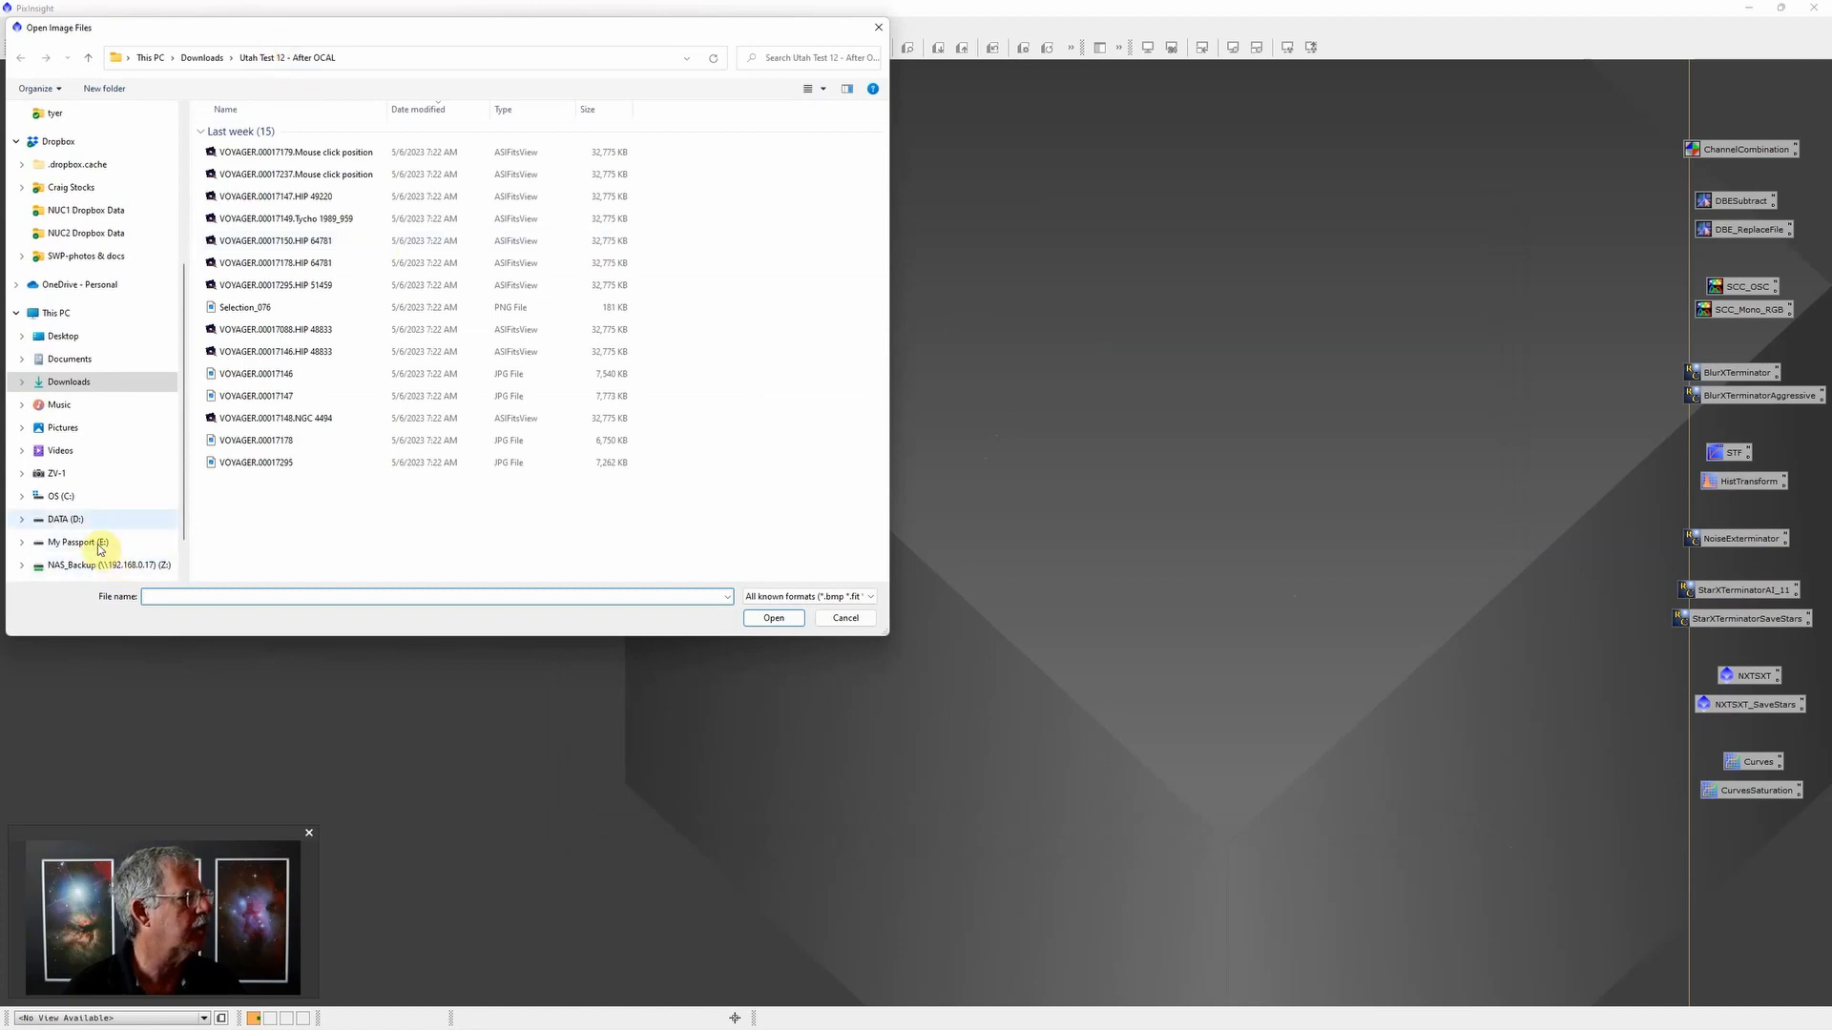
{"action": "left_click", "coordinate": [76, 519]}
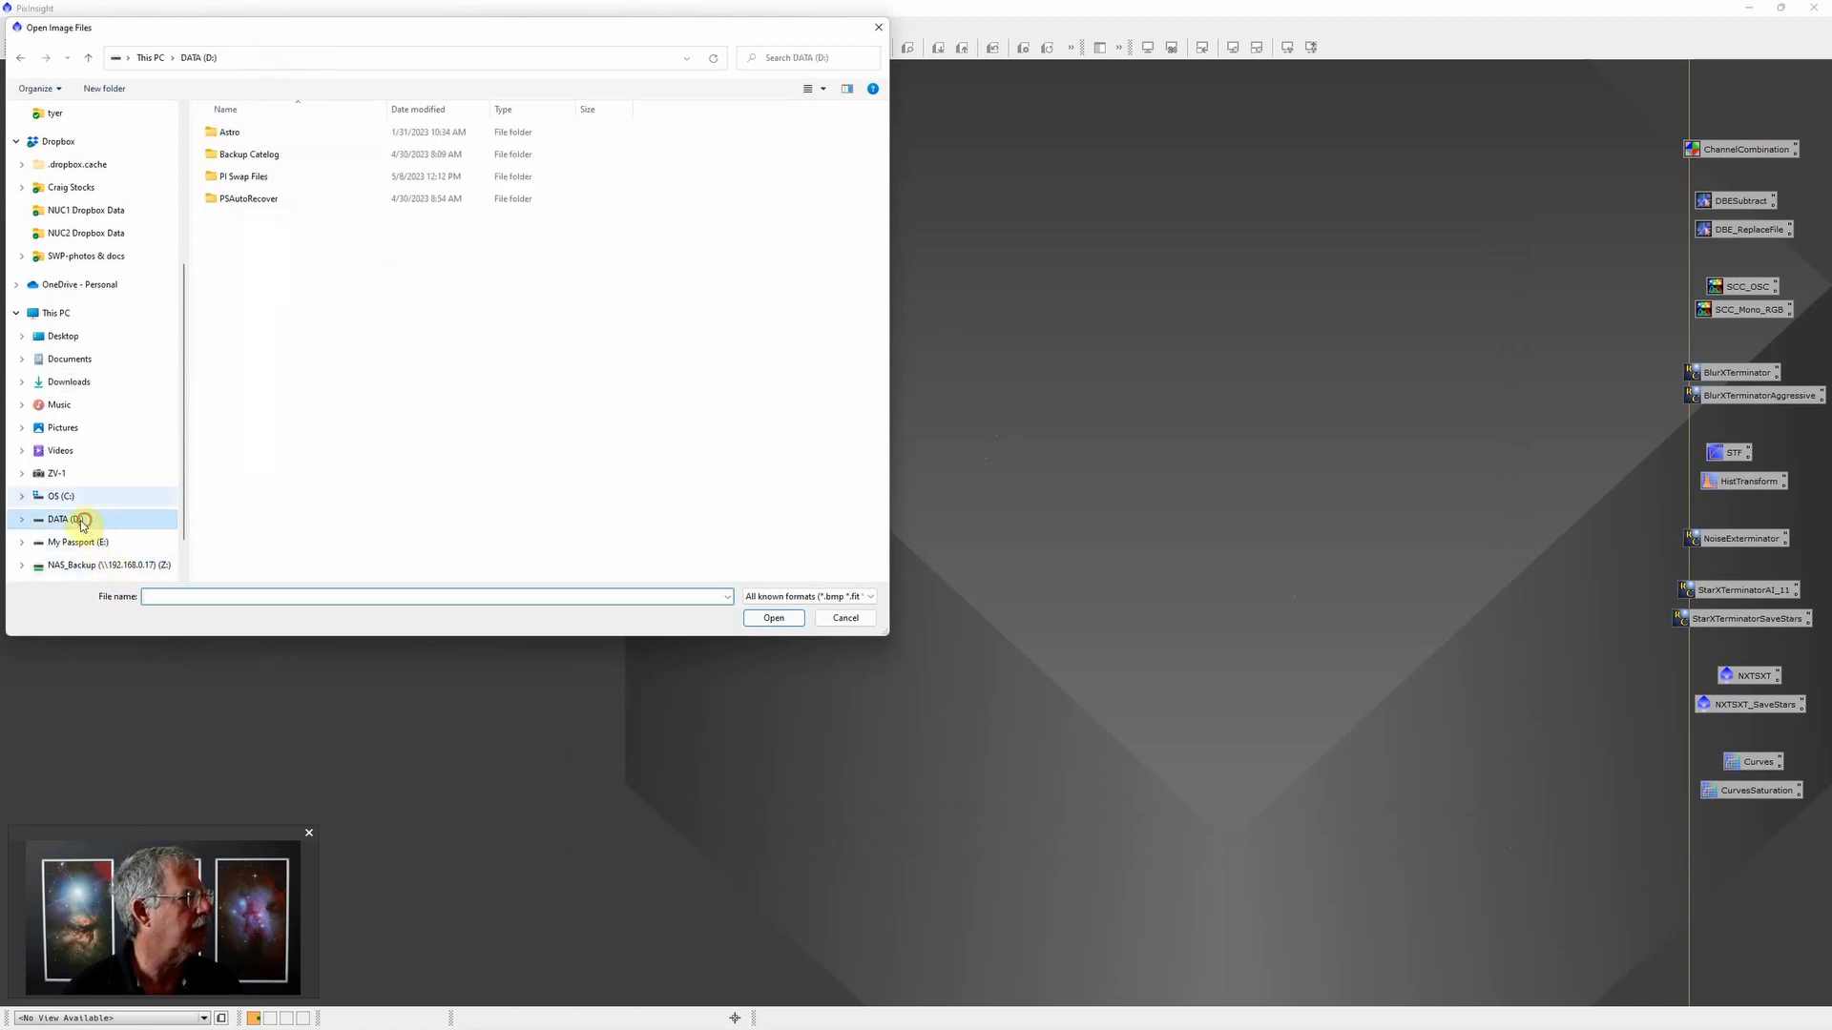
{"action": "double_click", "coordinate": [261, 178]}
{"action": "double_click", "coordinate": [253, 143]}
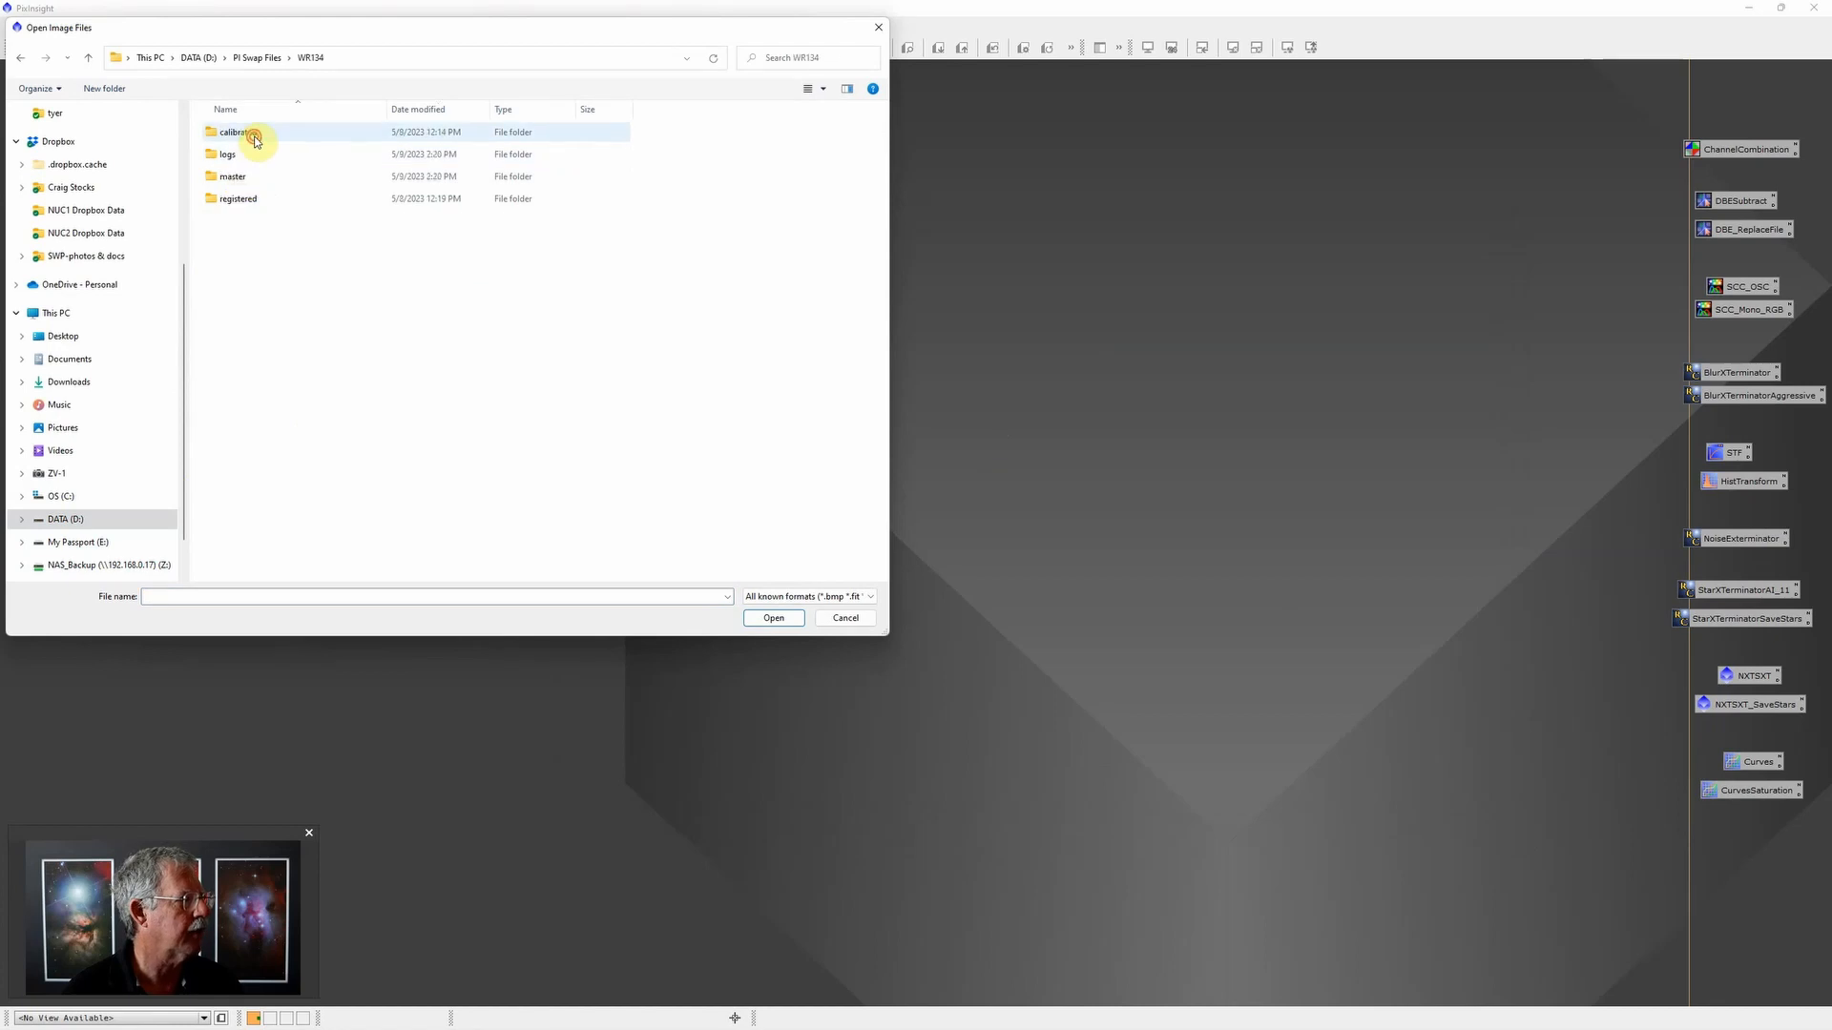
{"action": "double_click", "coordinate": [291, 176]}
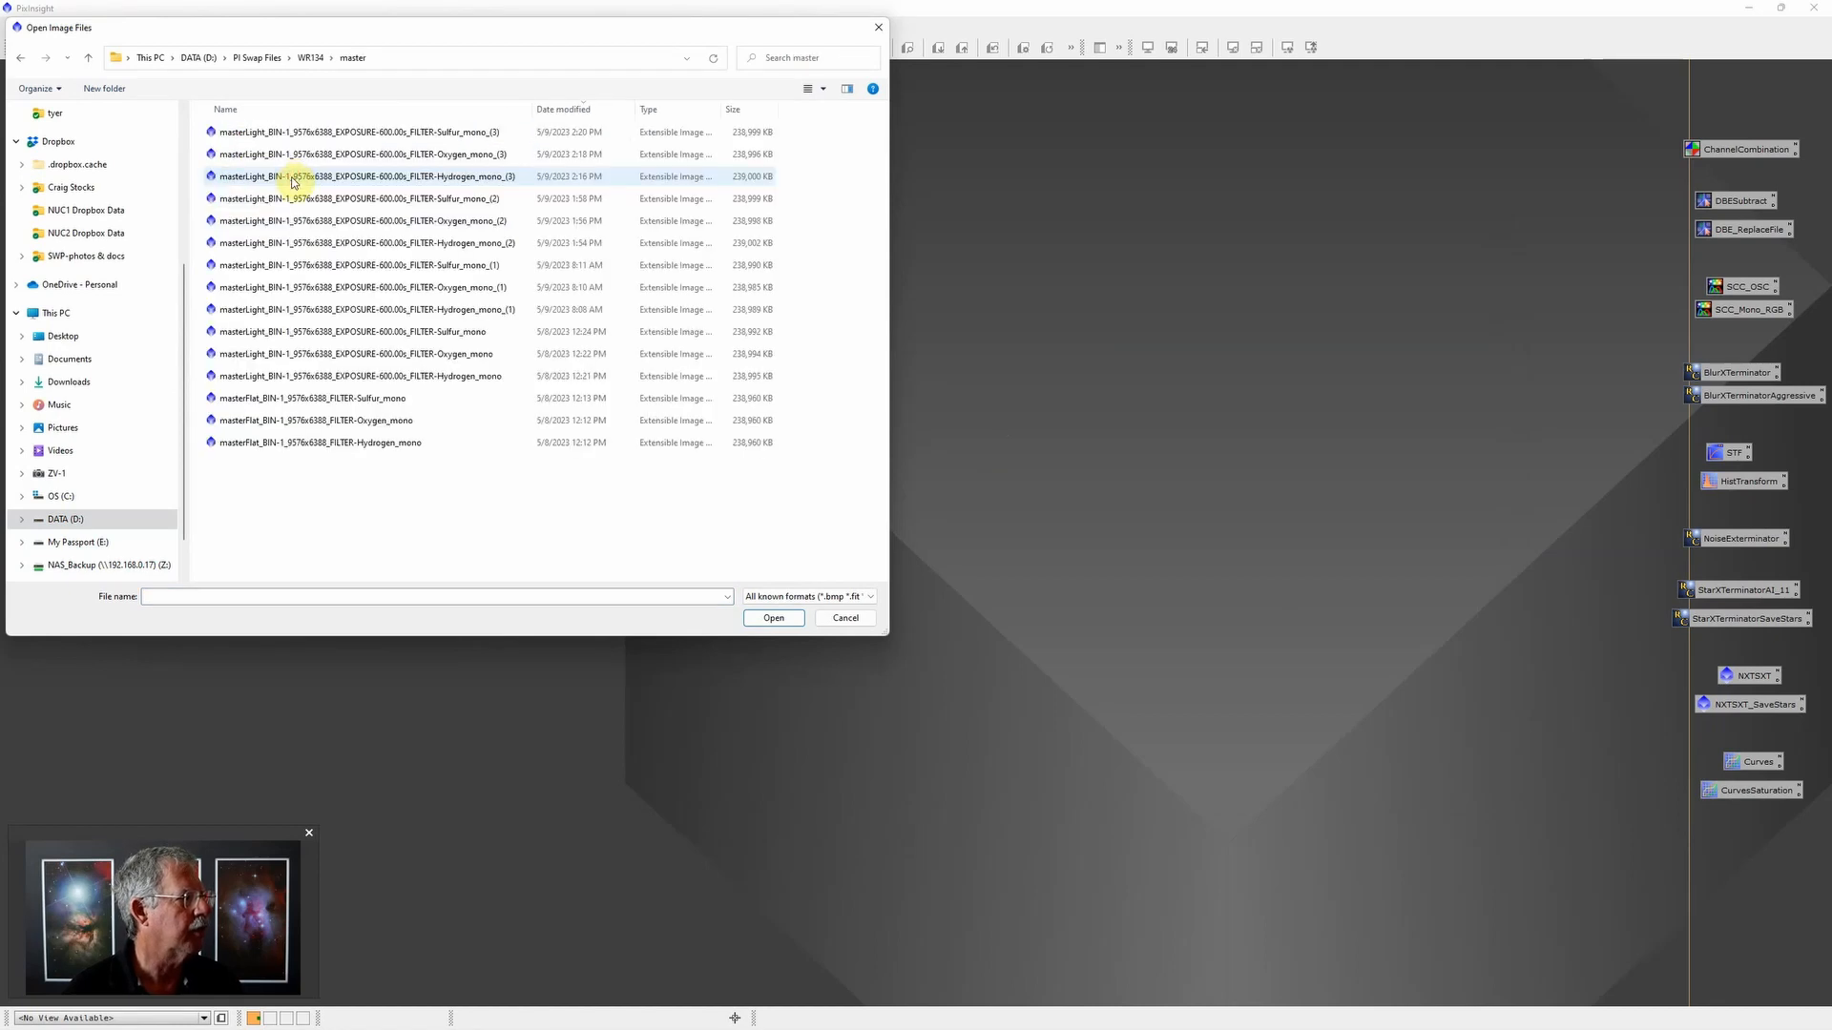
{"action": "left_click", "coordinate": [496, 133]}
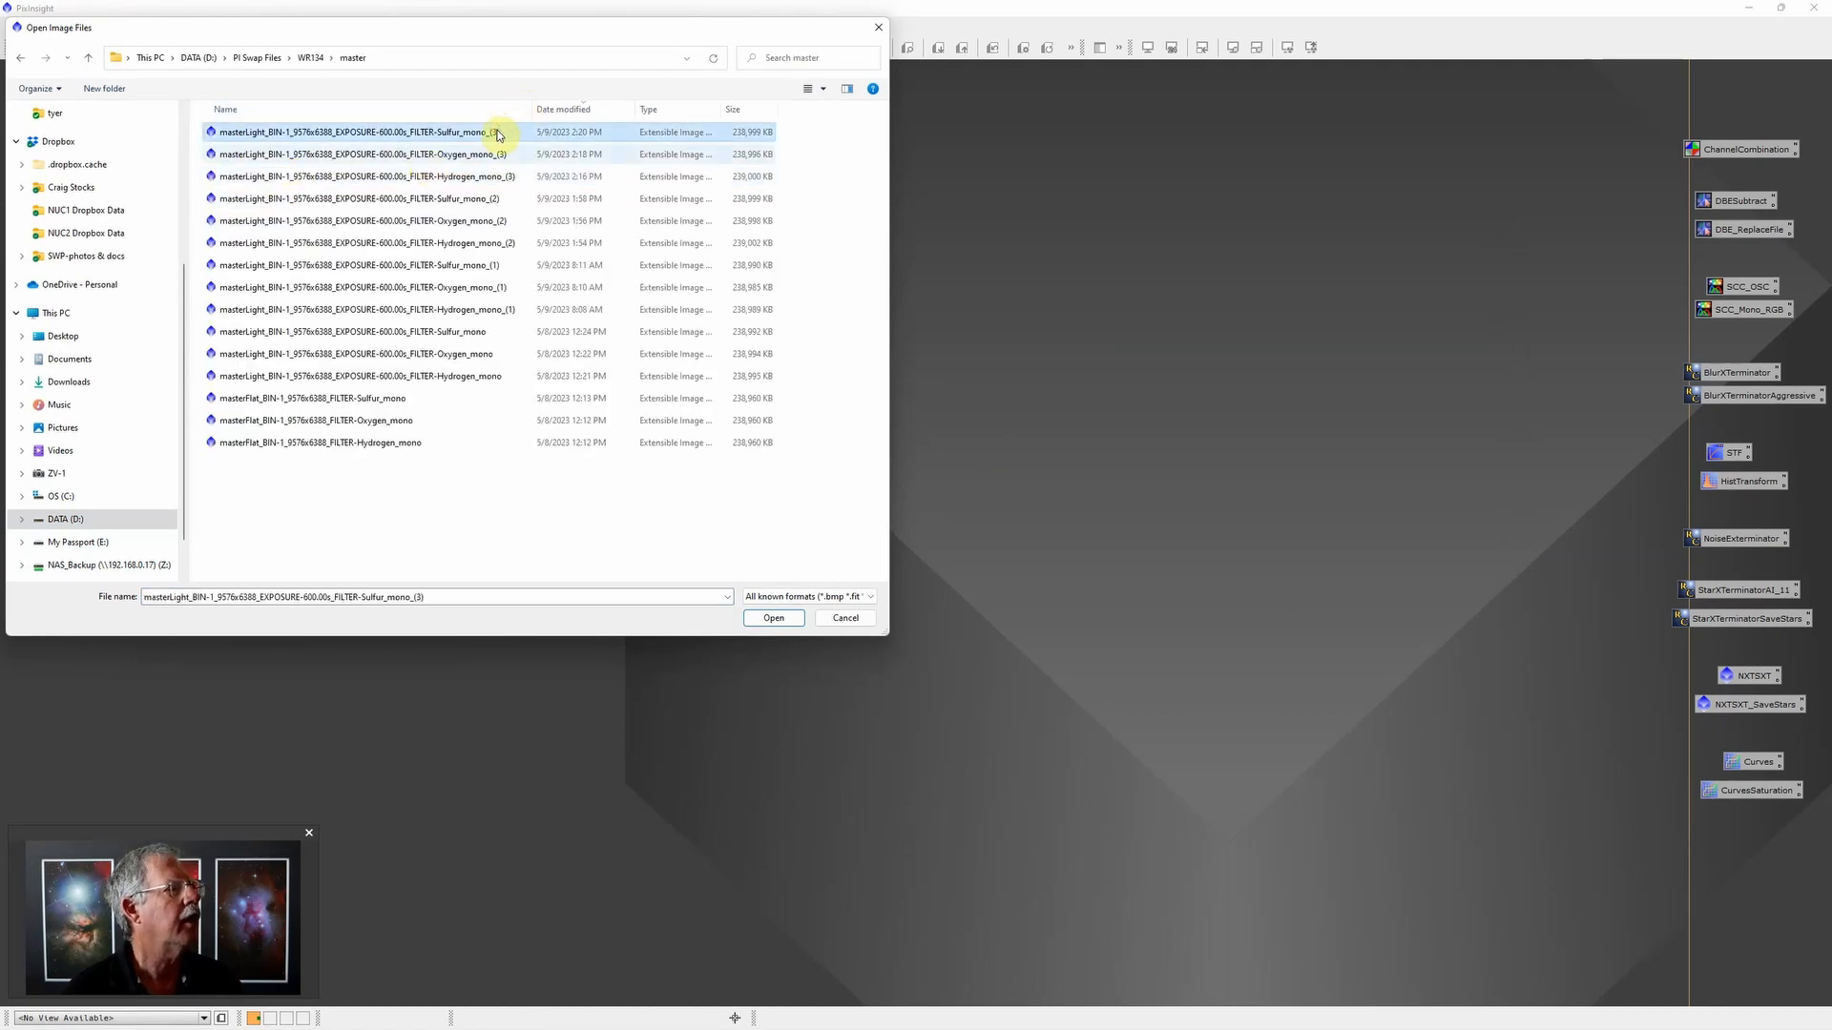
{"action": "left_click", "coordinate": [483, 176], "text": "shift"}
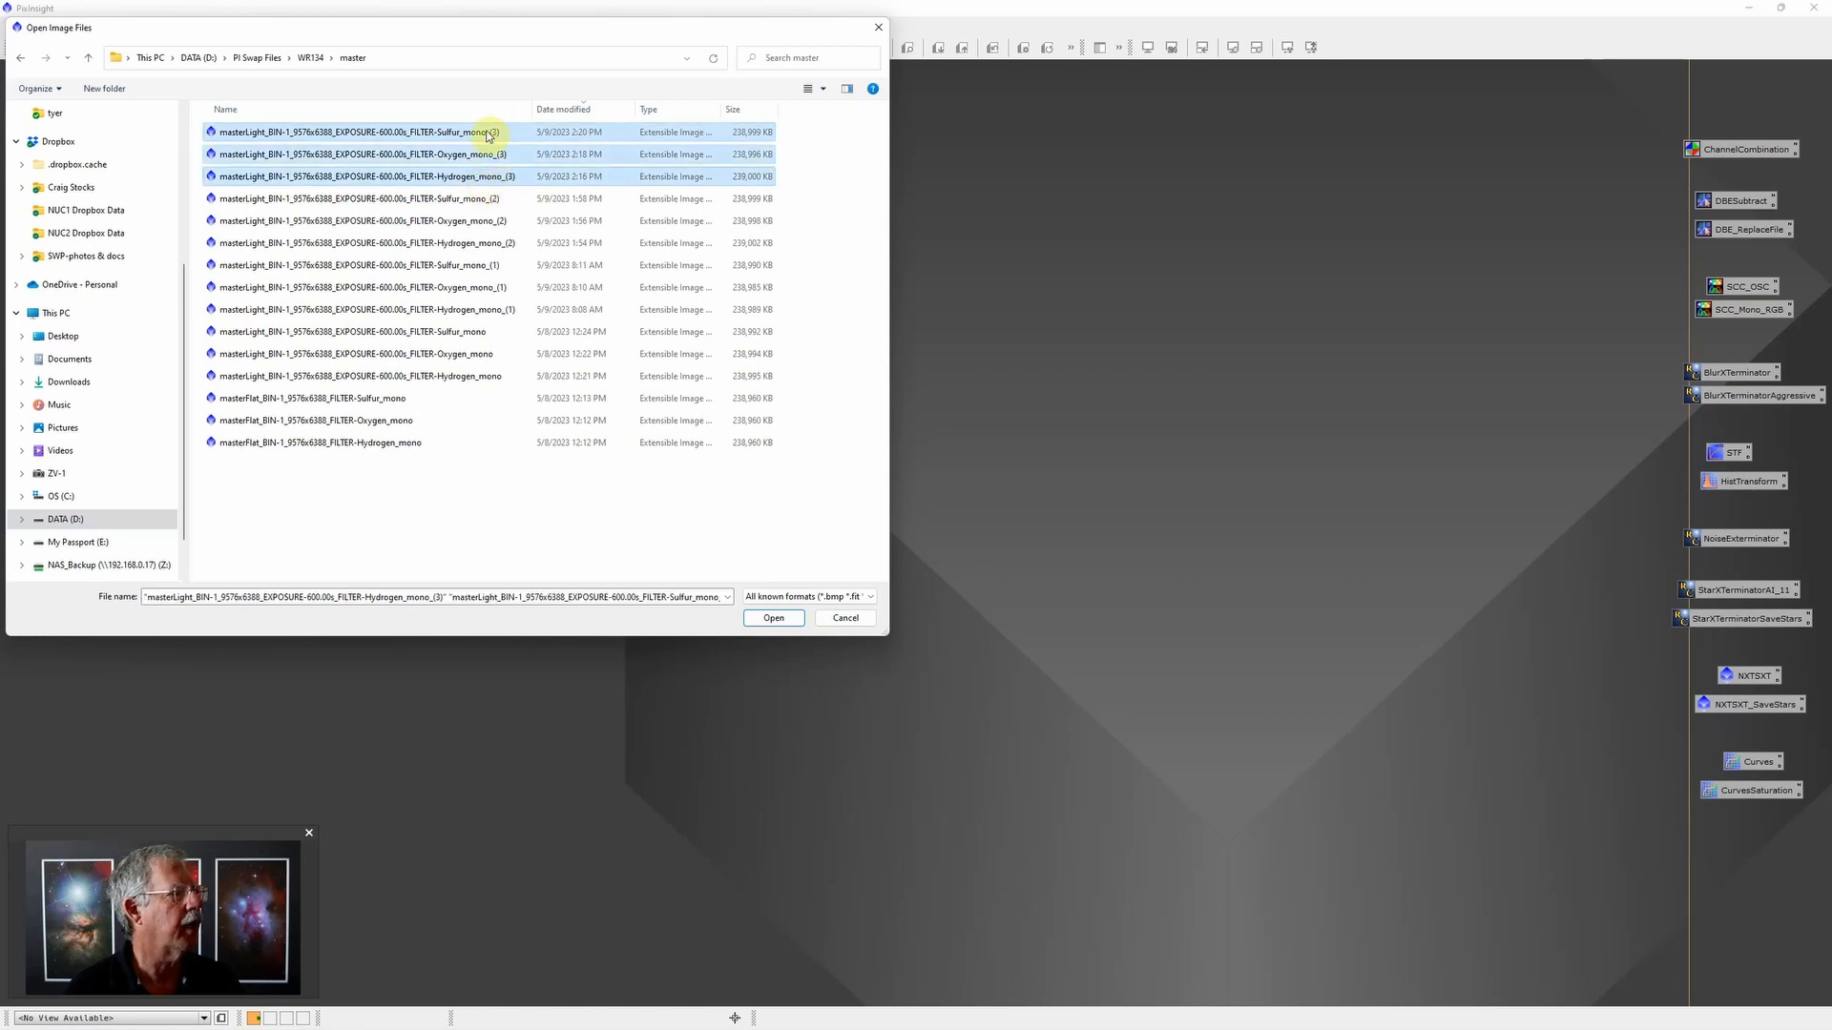
{"action": "left_click", "coordinate": [482, 133], "text": "ctrl"}
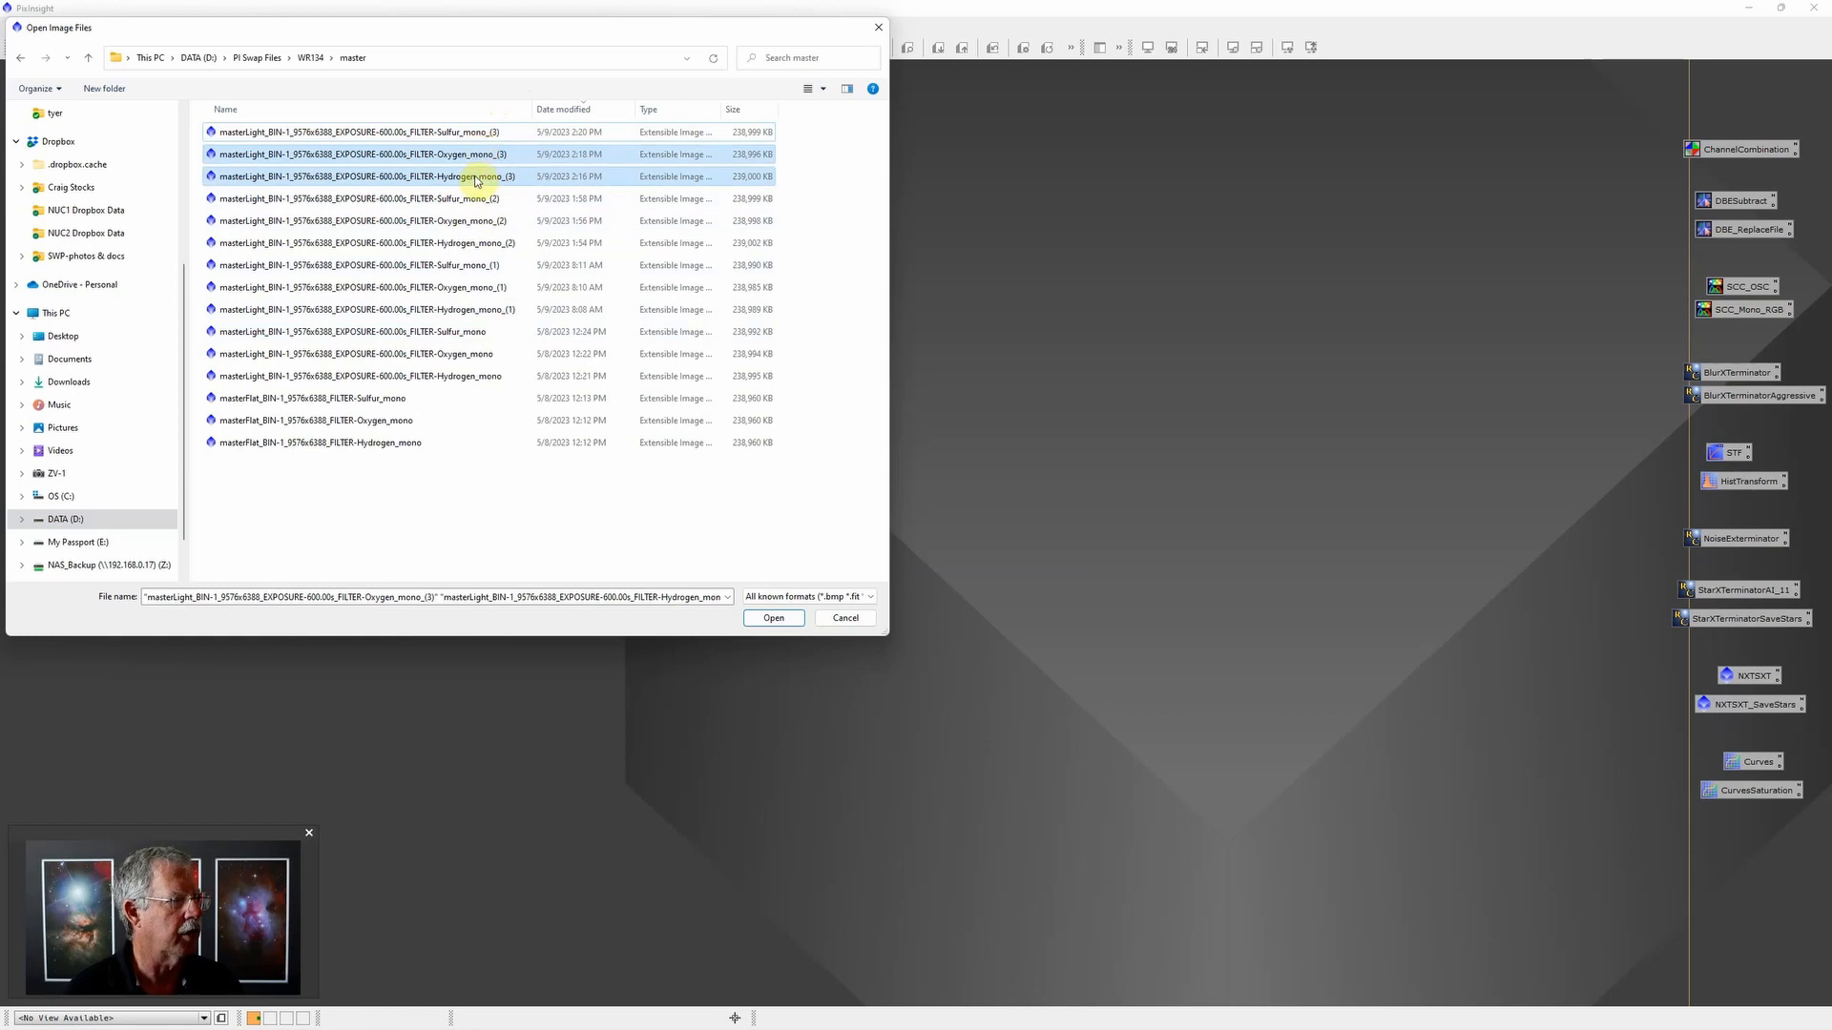
{"action": "left_click", "coordinate": [775, 619]}
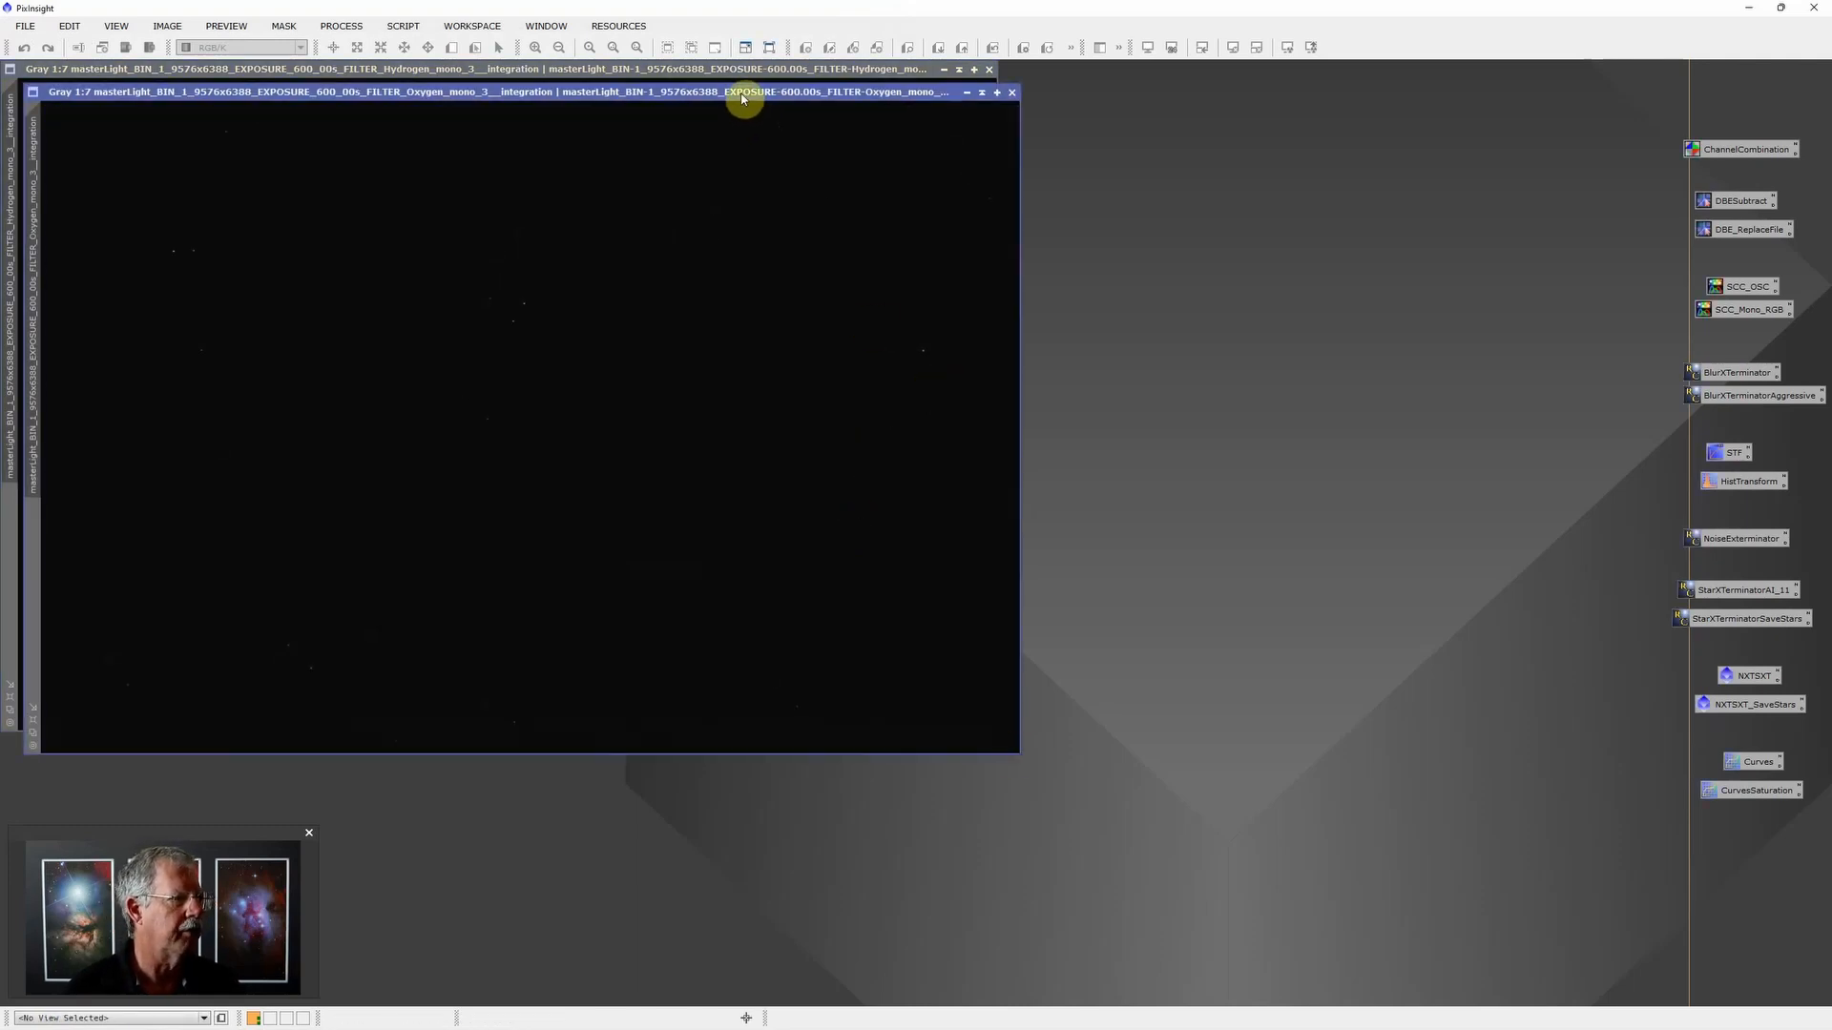
Step: Move the Oxygen image window clear of the Hydrogen one and auto-stretch its screen display
{"action": "left_click_drag", "start_coordinate": [743, 98], "coordinate": [920, 122]}
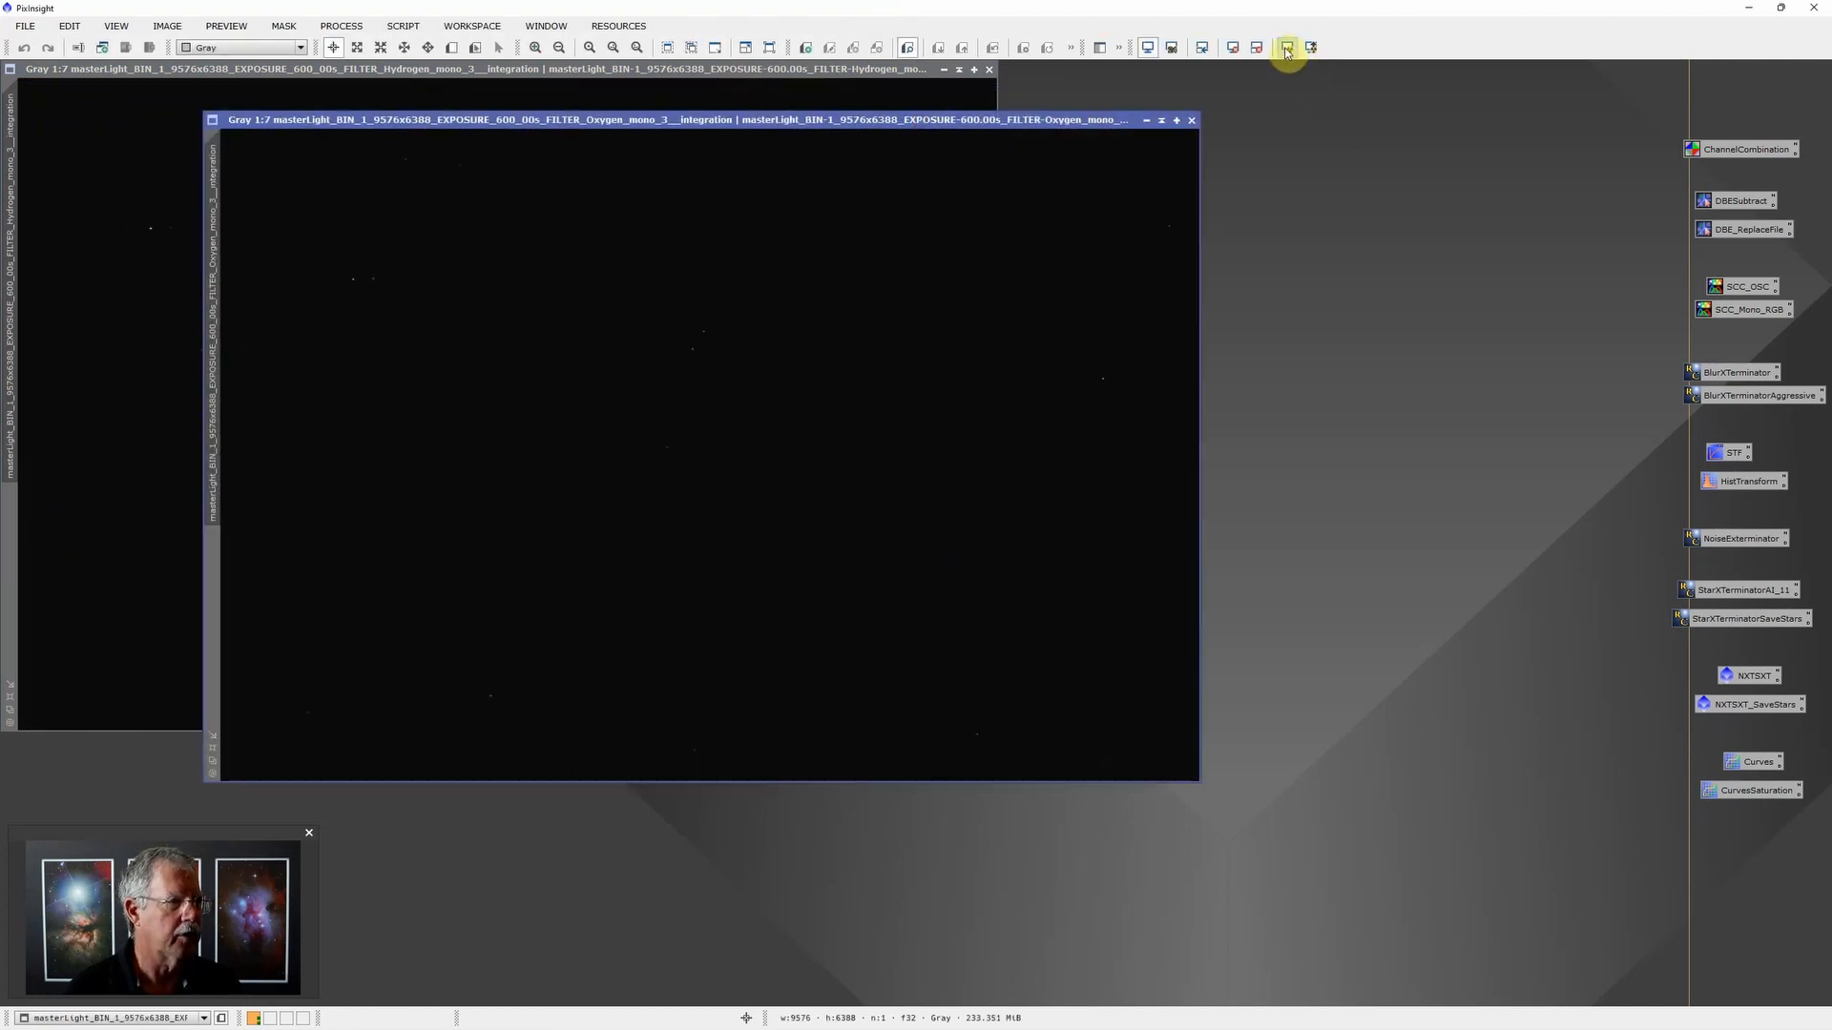
{"action": "left_click", "coordinate": [1286, 47]}
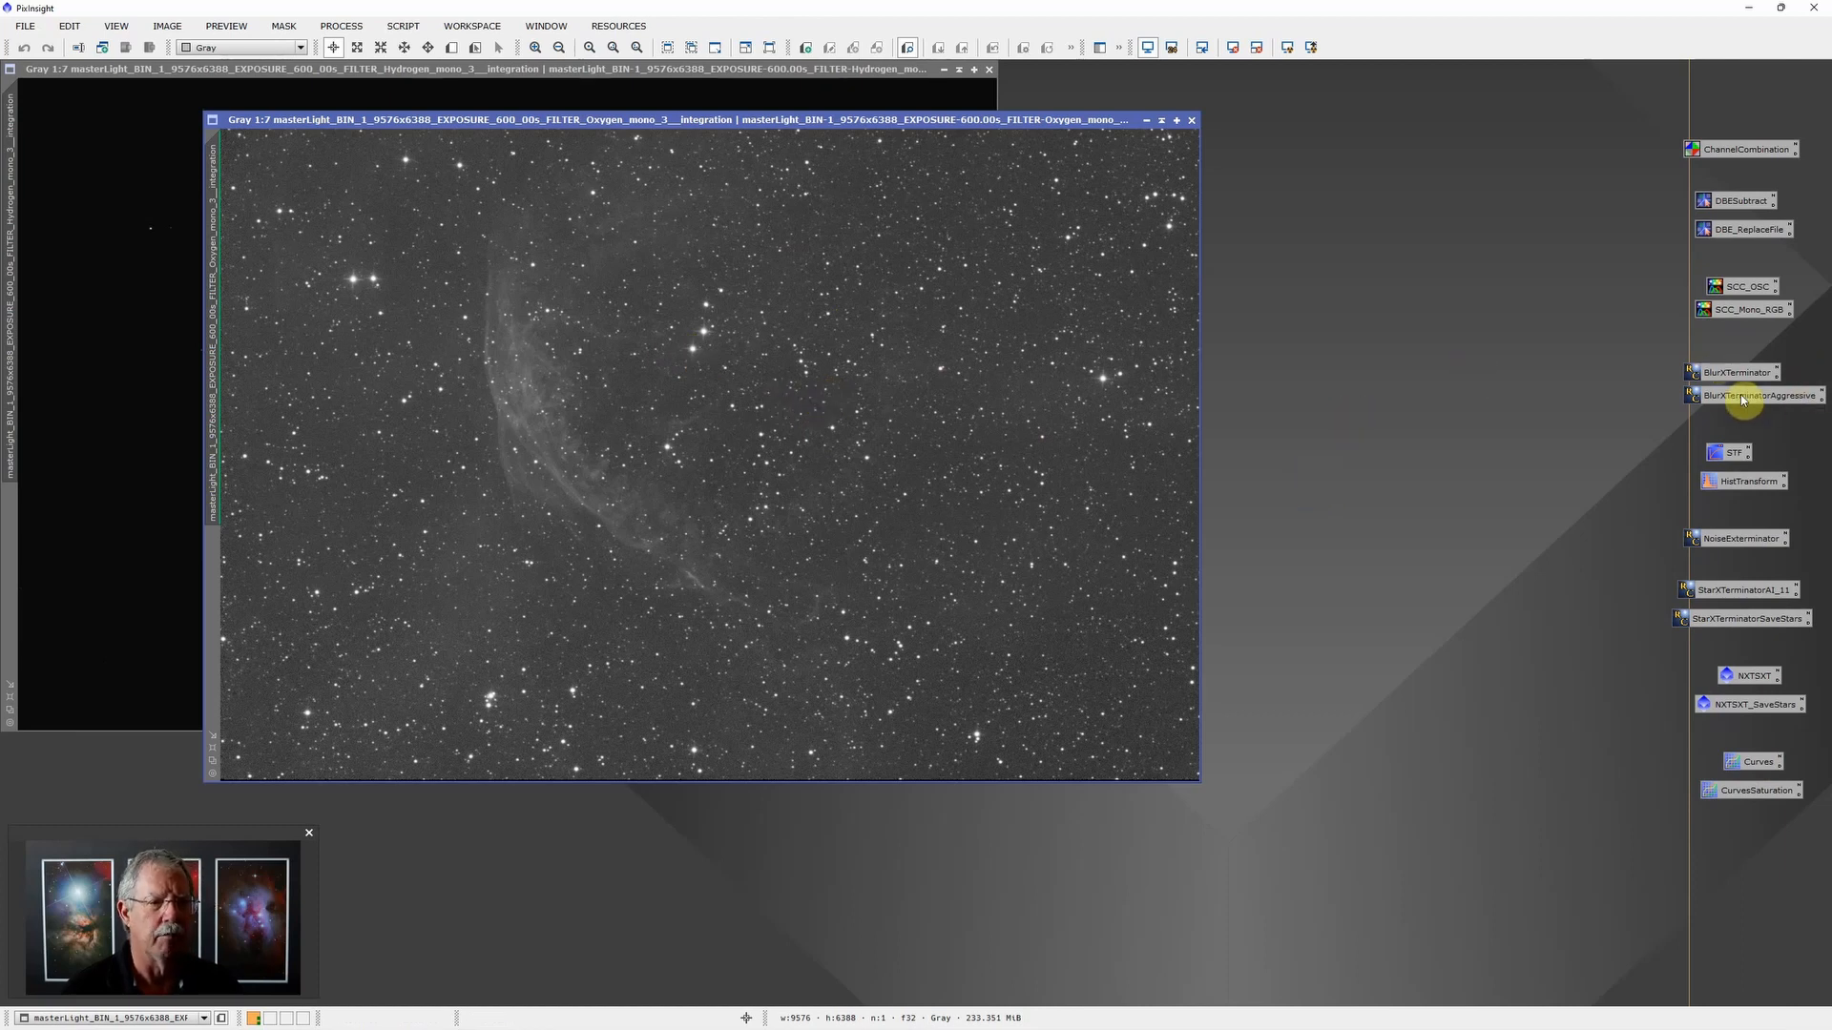
Step: Apply the BlurXTerminatorAggressive process to the Oxygen image and inspect its stars up close
{"action": "left_click_drag", "start_coordinate": [1742, 399], "coordinate": [1124, 390]}
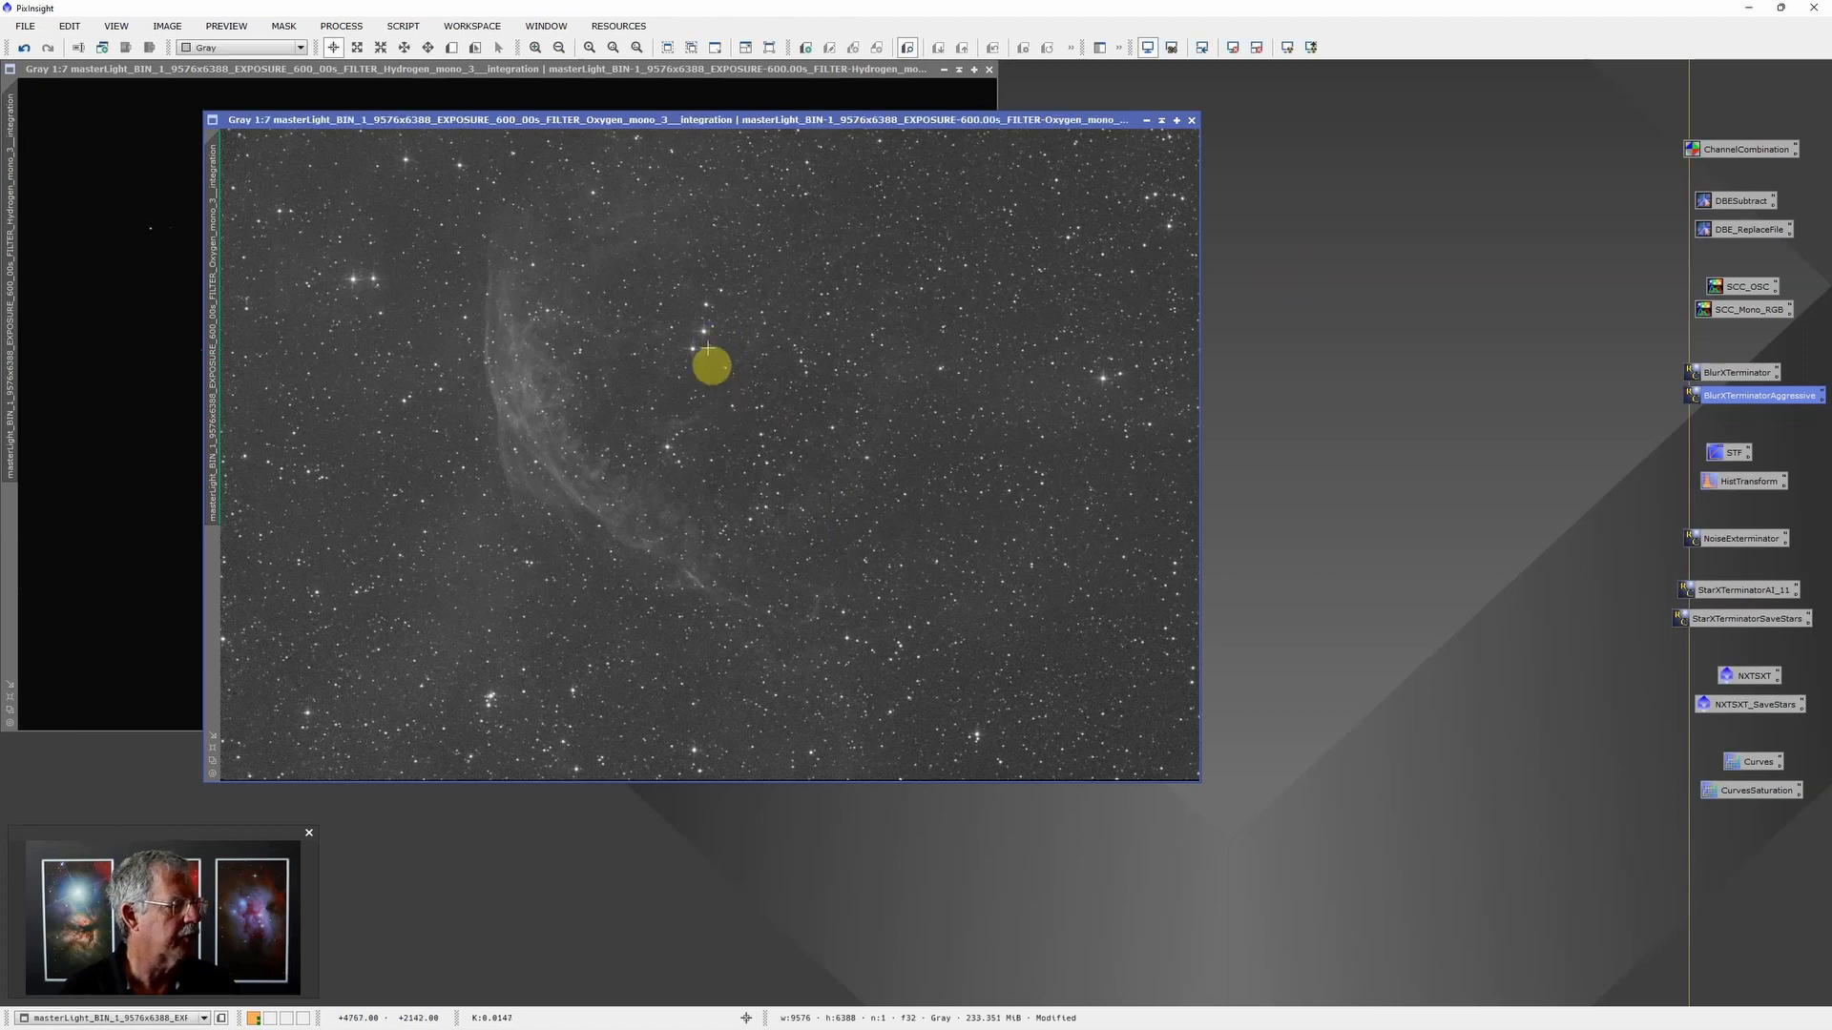
{"action": "scroll", "coordinate": [709, 348], "scroll_direction": "up", "scroll_amount": 4}
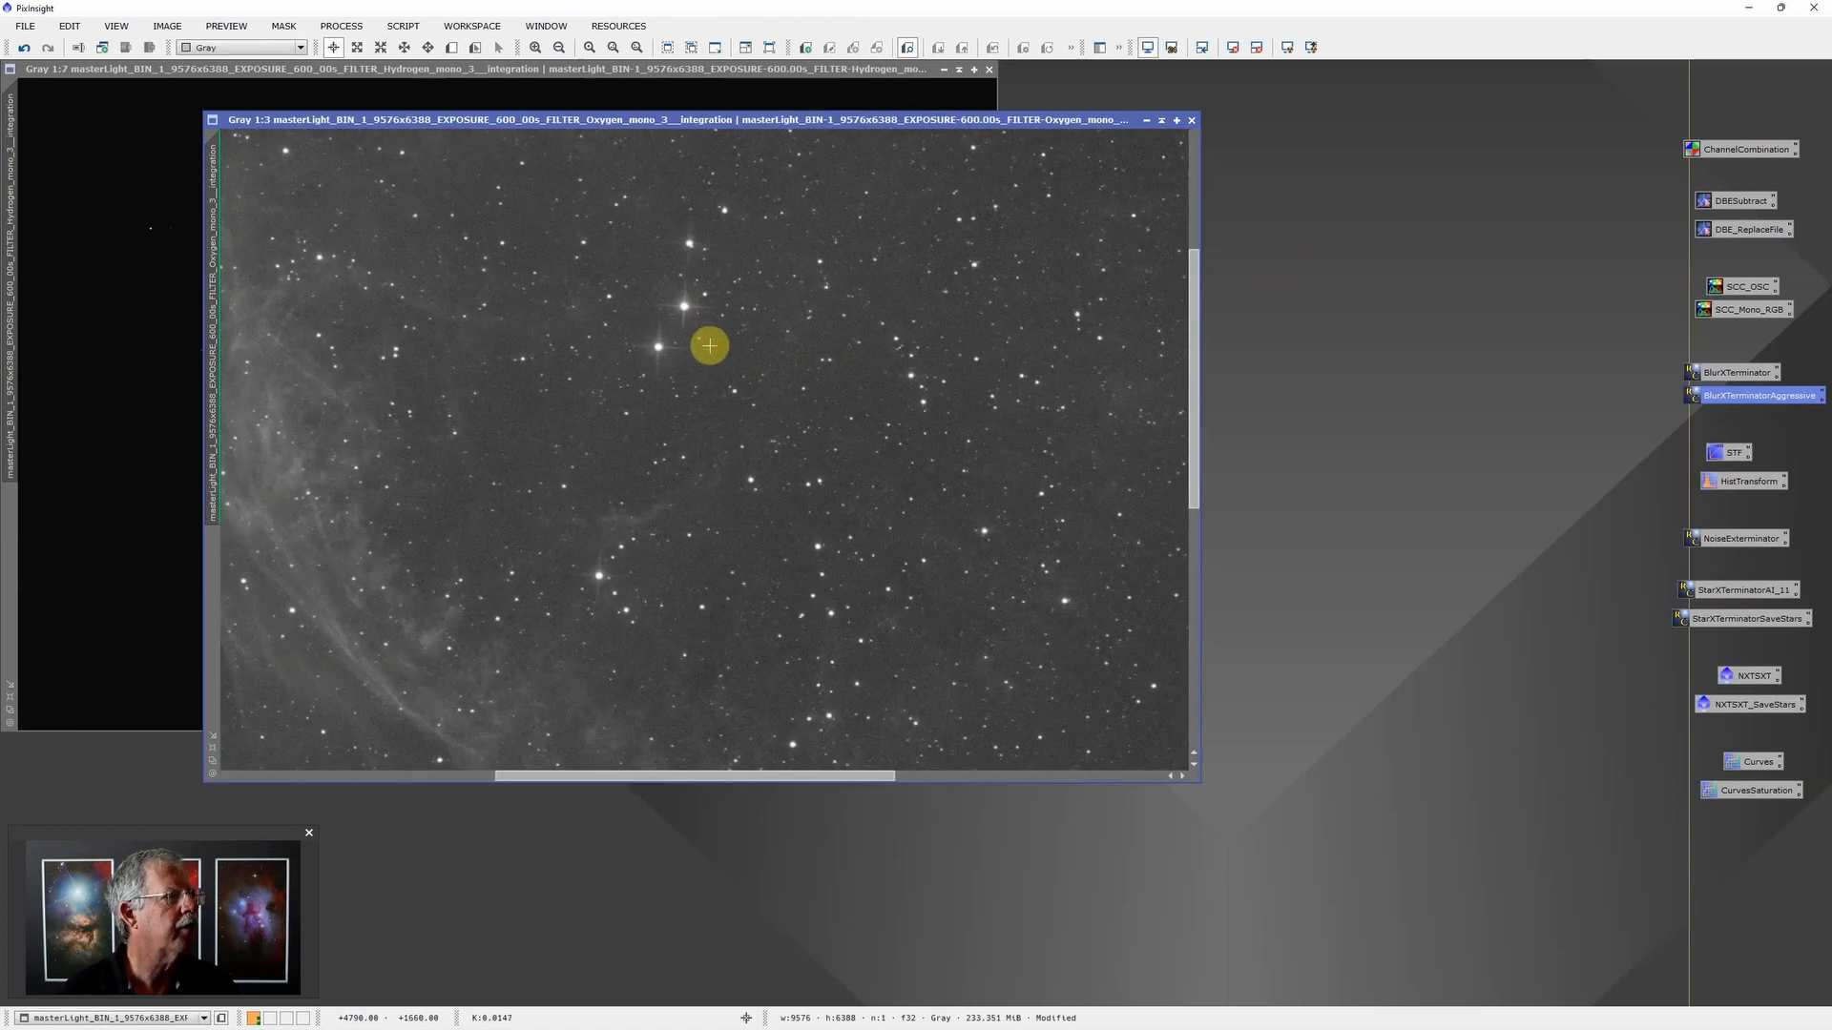
{"action": "scroll", "coordinate": [709, 345], "scroll_direction": "down", "scroll_amount": 3}
{"action": "scroll", "coordinate": [888, 368], "scroll_direction": "down", "scroll_amount": 2}
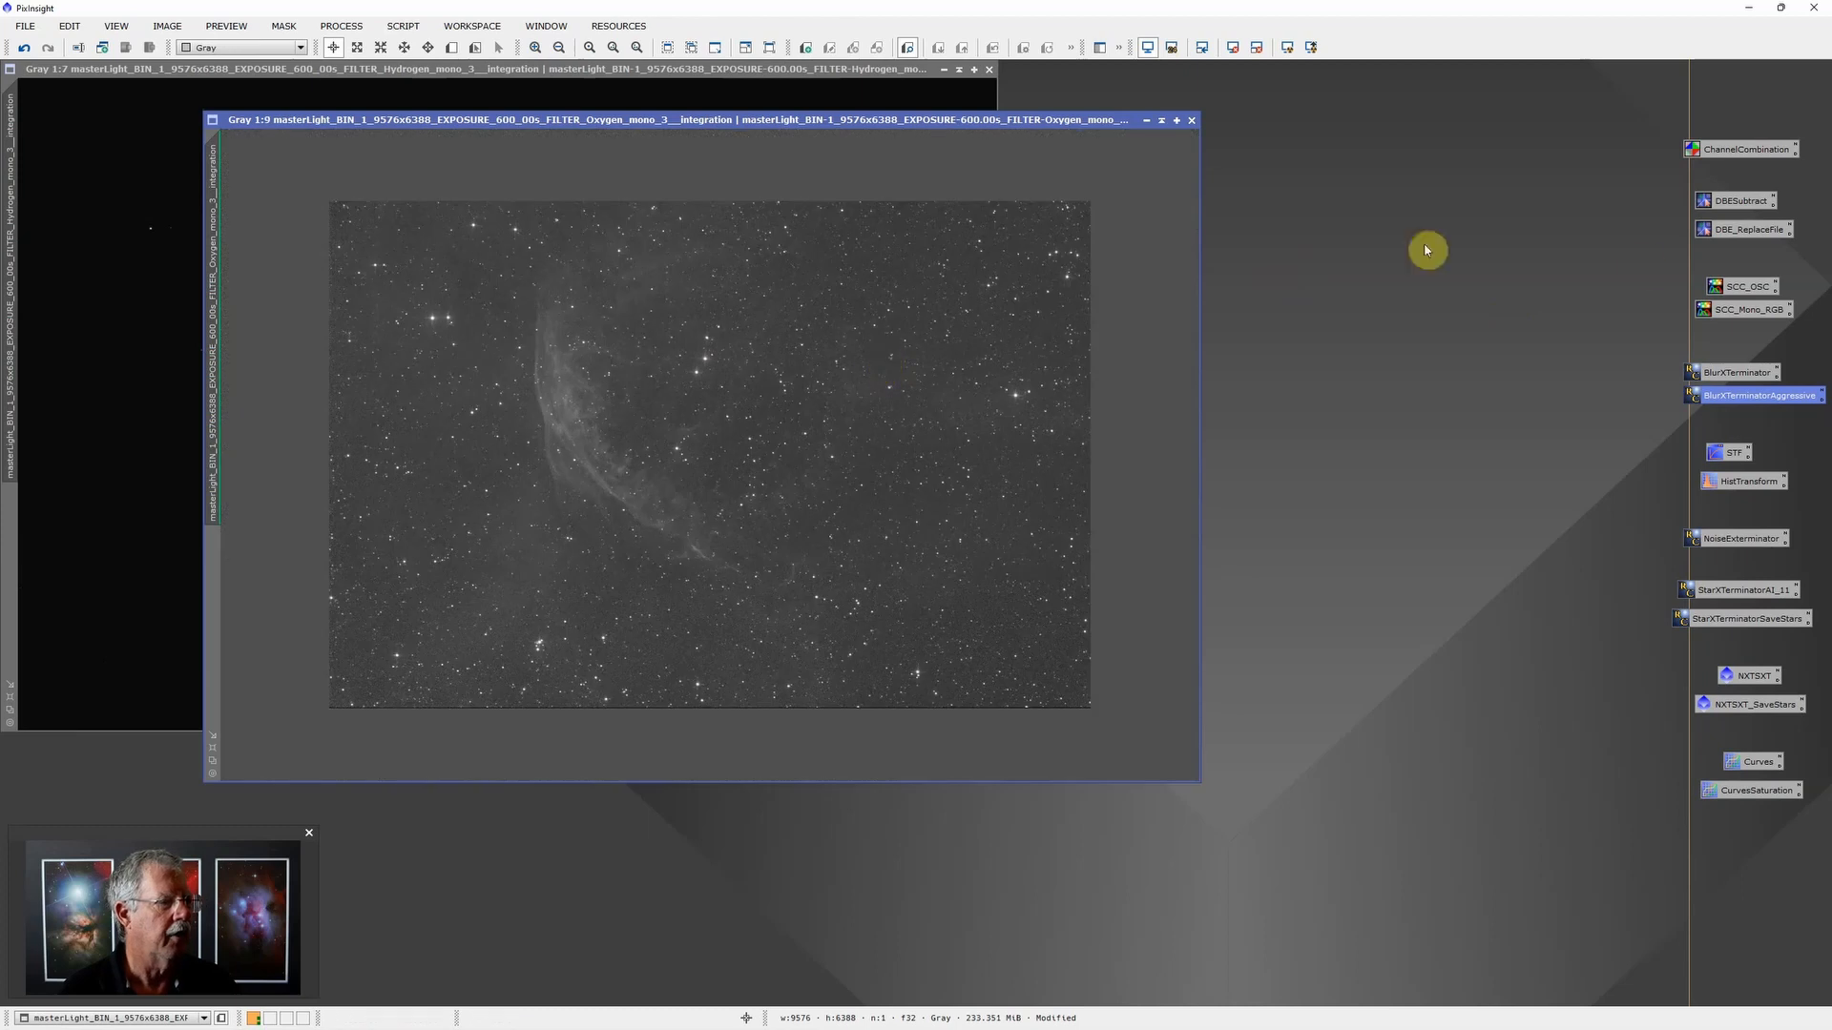
Step: Open ScreenTransferFunction and HistogramTransformation, auto-stretch the Oxygen image and fine-tune the screen stretch for a darker background
{"action": "double_click", "coordinate": [1727, 455]}
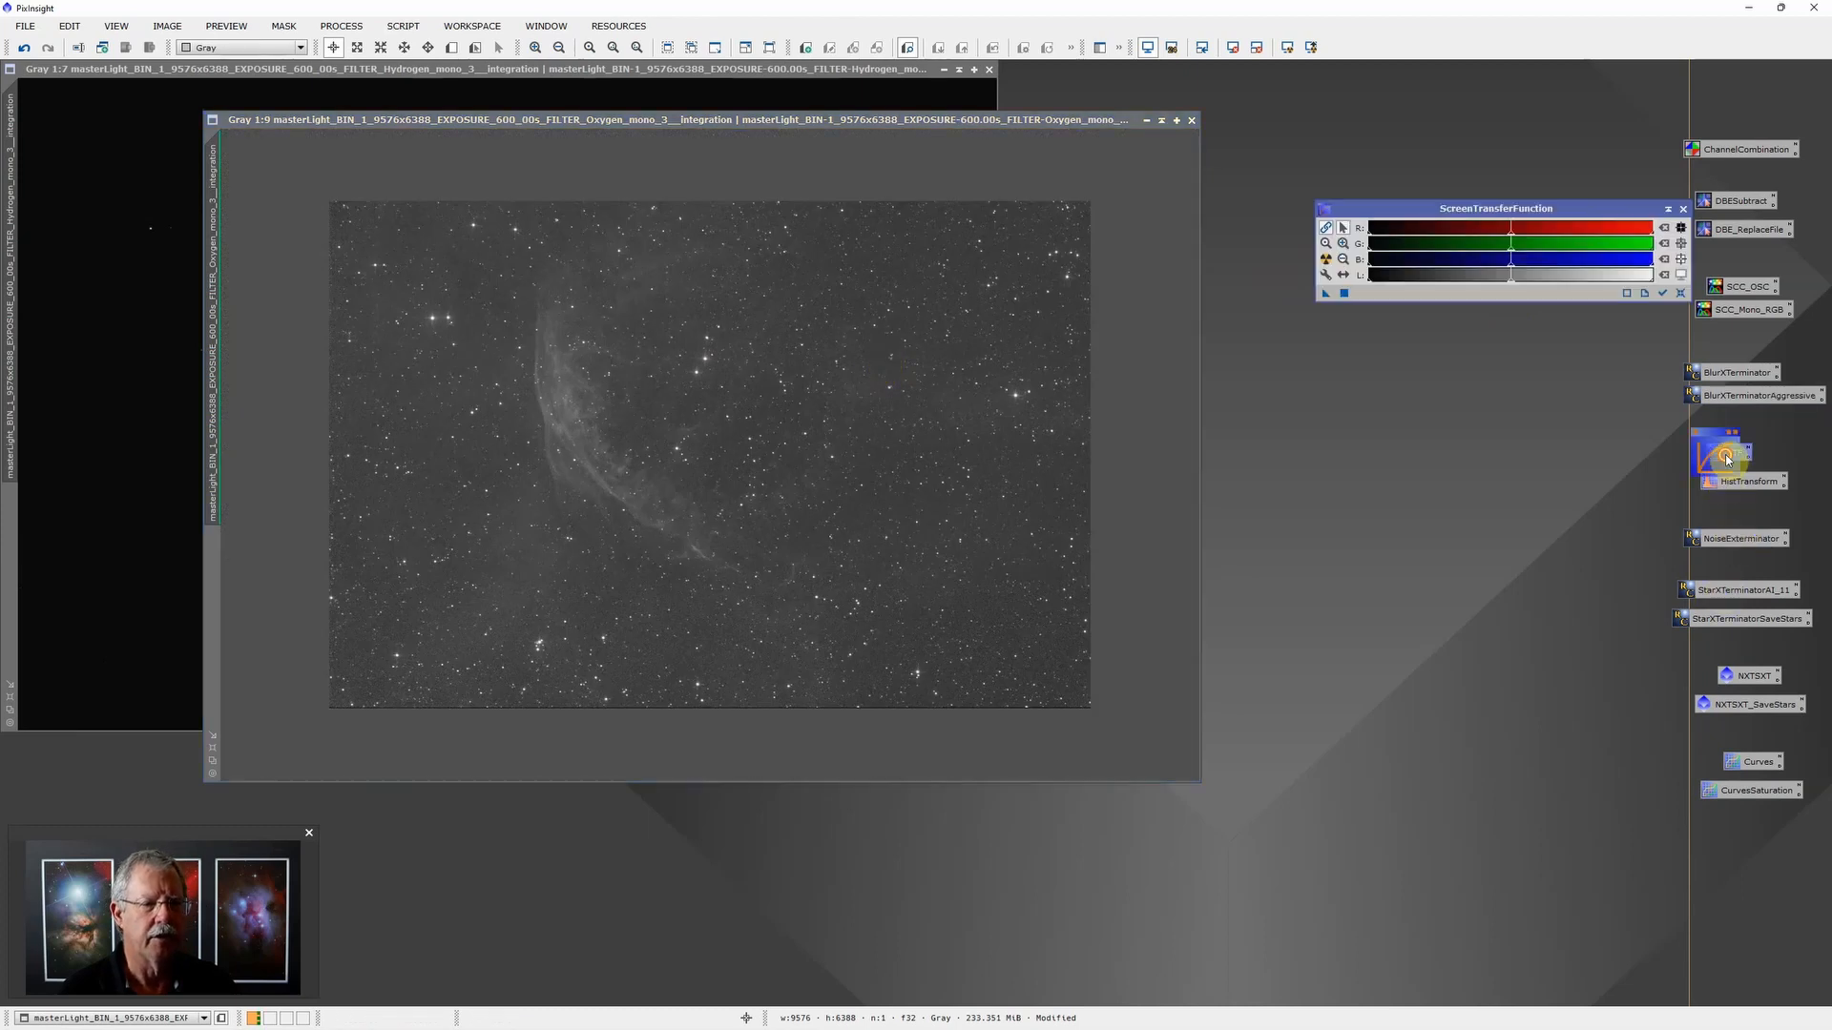
{"action": "double_click", "coordinate": [1734, 484]}
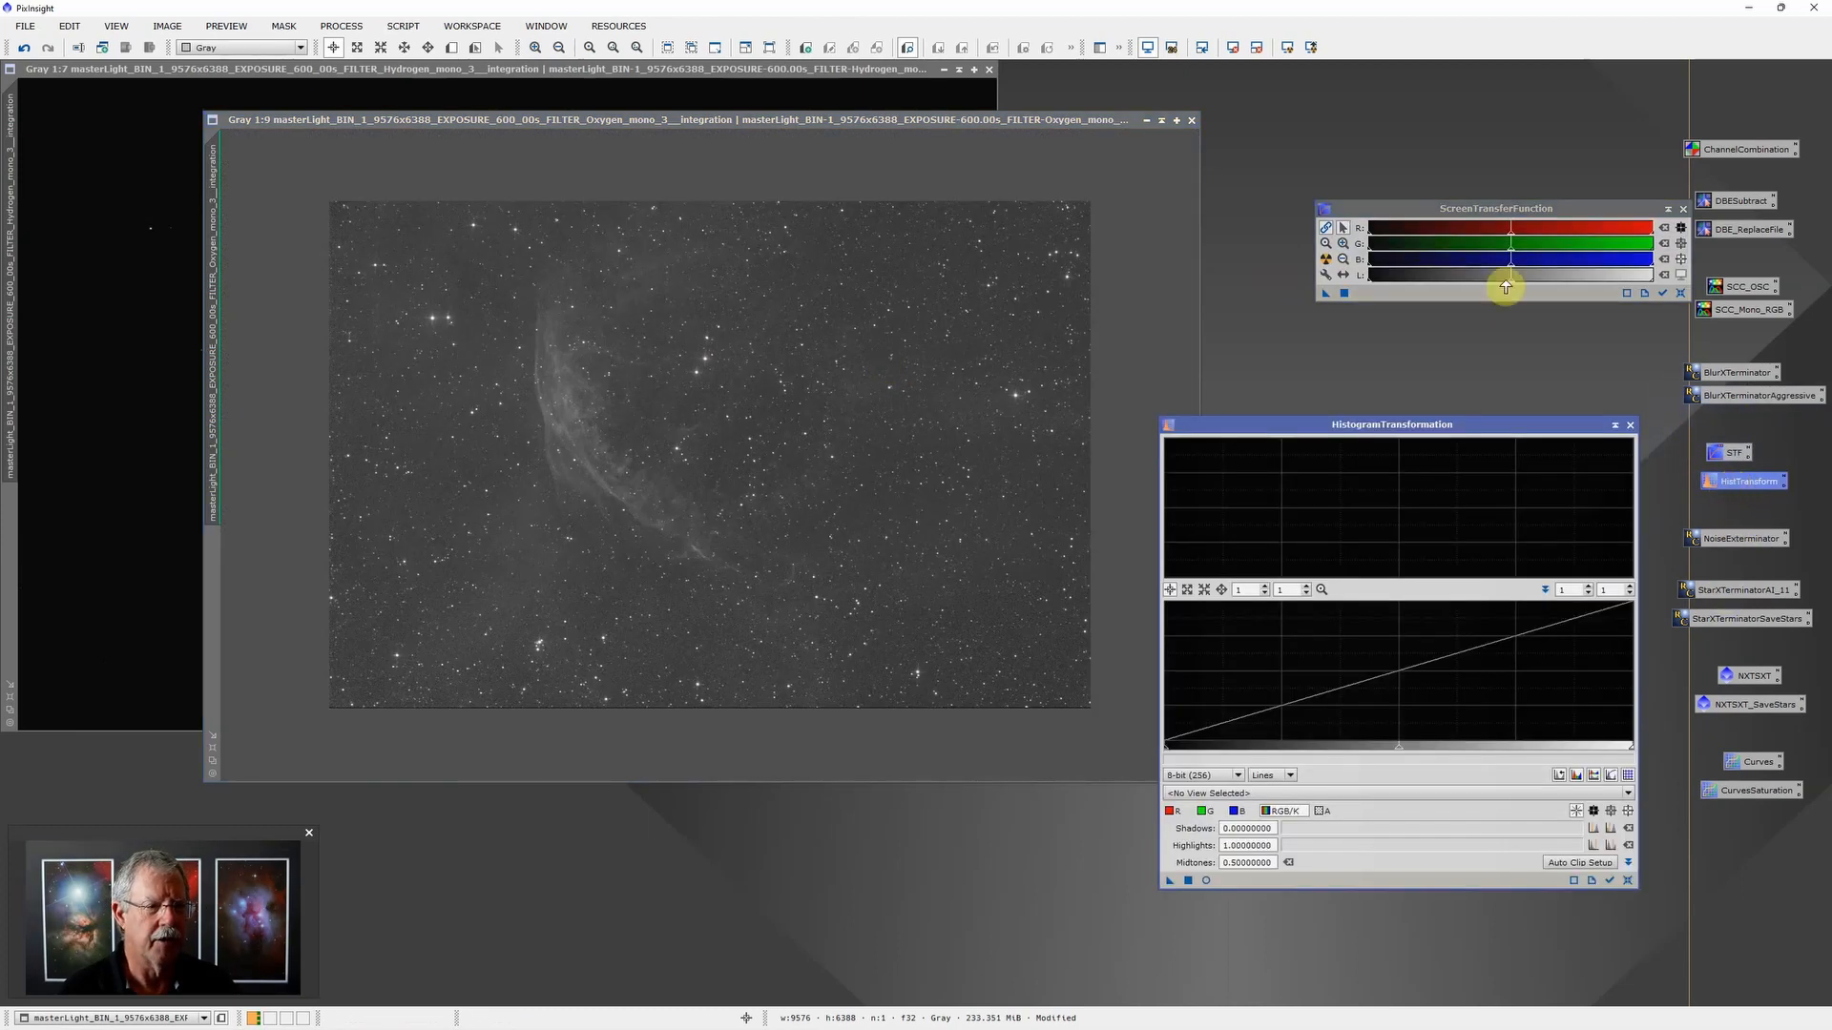
{"action": "left_click", "coordinate": [1326, 258]}
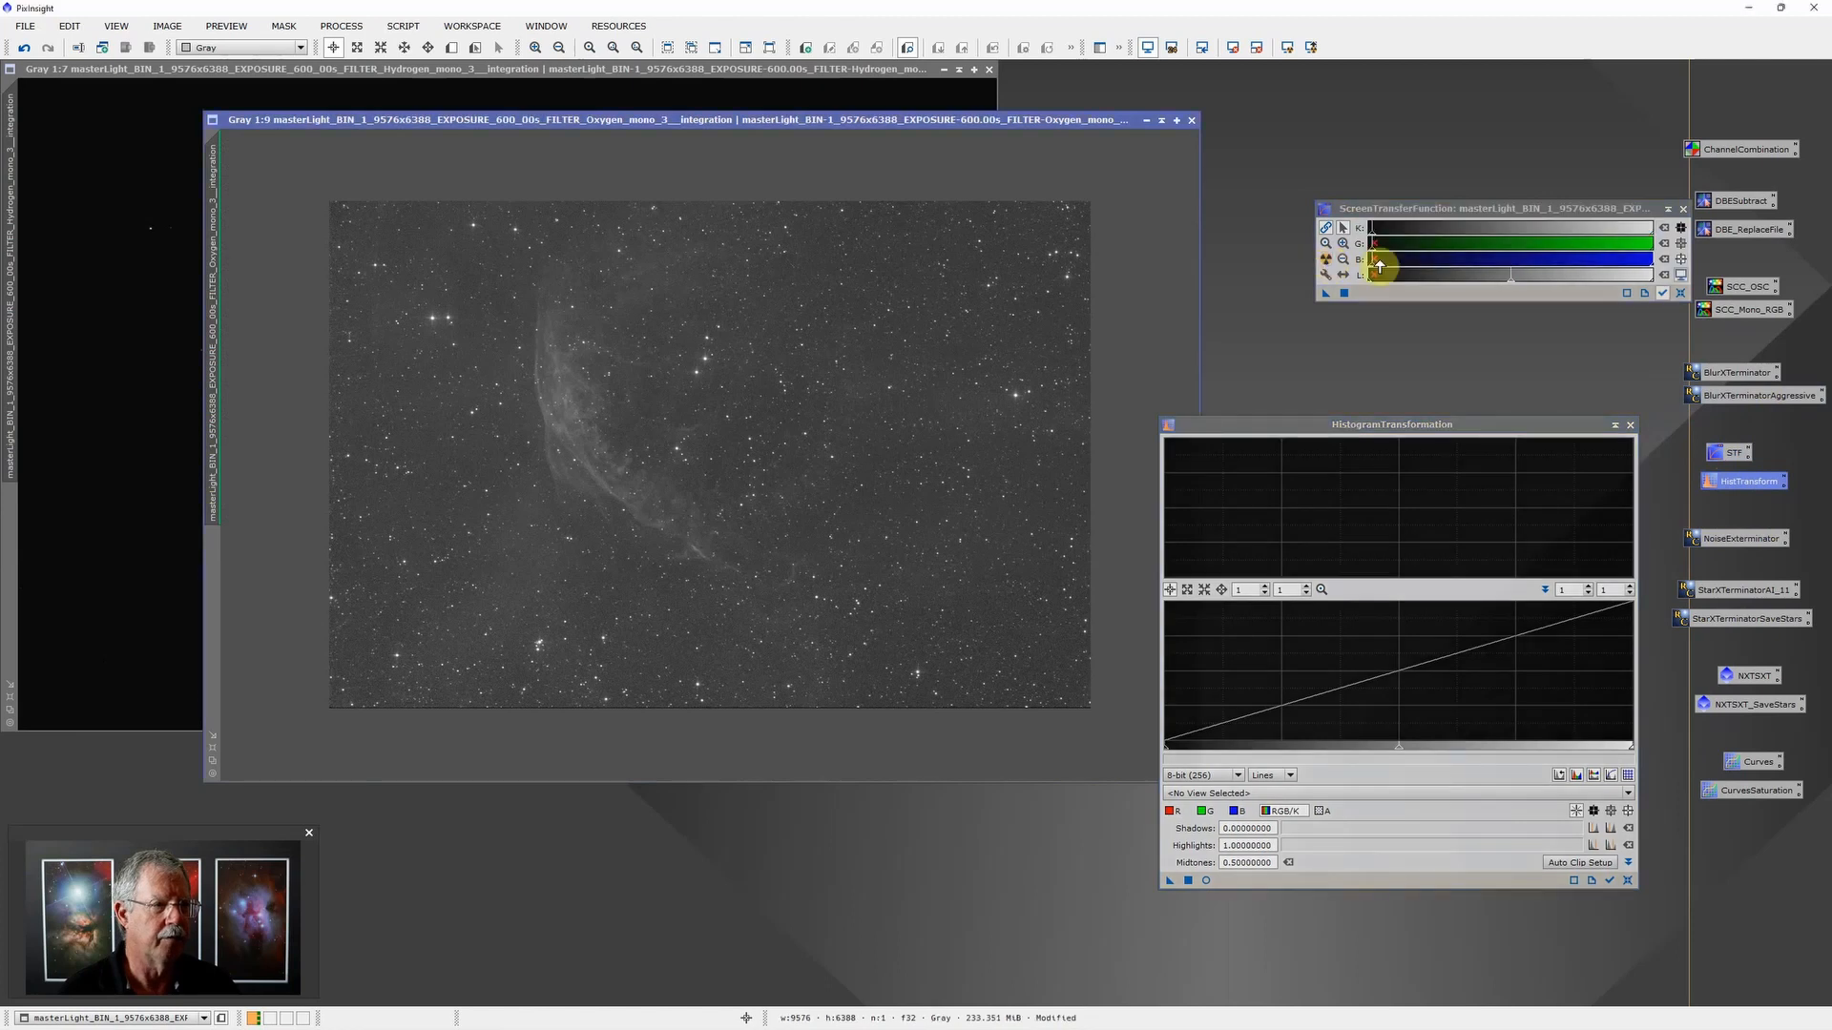
{"action": "mouse_move", "coordinate": [1402, 240]}
{"action": "left_mouse_down"}
{"action": "mouse_move", "coordinate": [1581, 241]}
{"action": "mouse_move", "coordinate": [1452, 246]}
{"action": "mouse_move", "coordinate": [1507, 237]}
{"action": "left_mouse_up"}
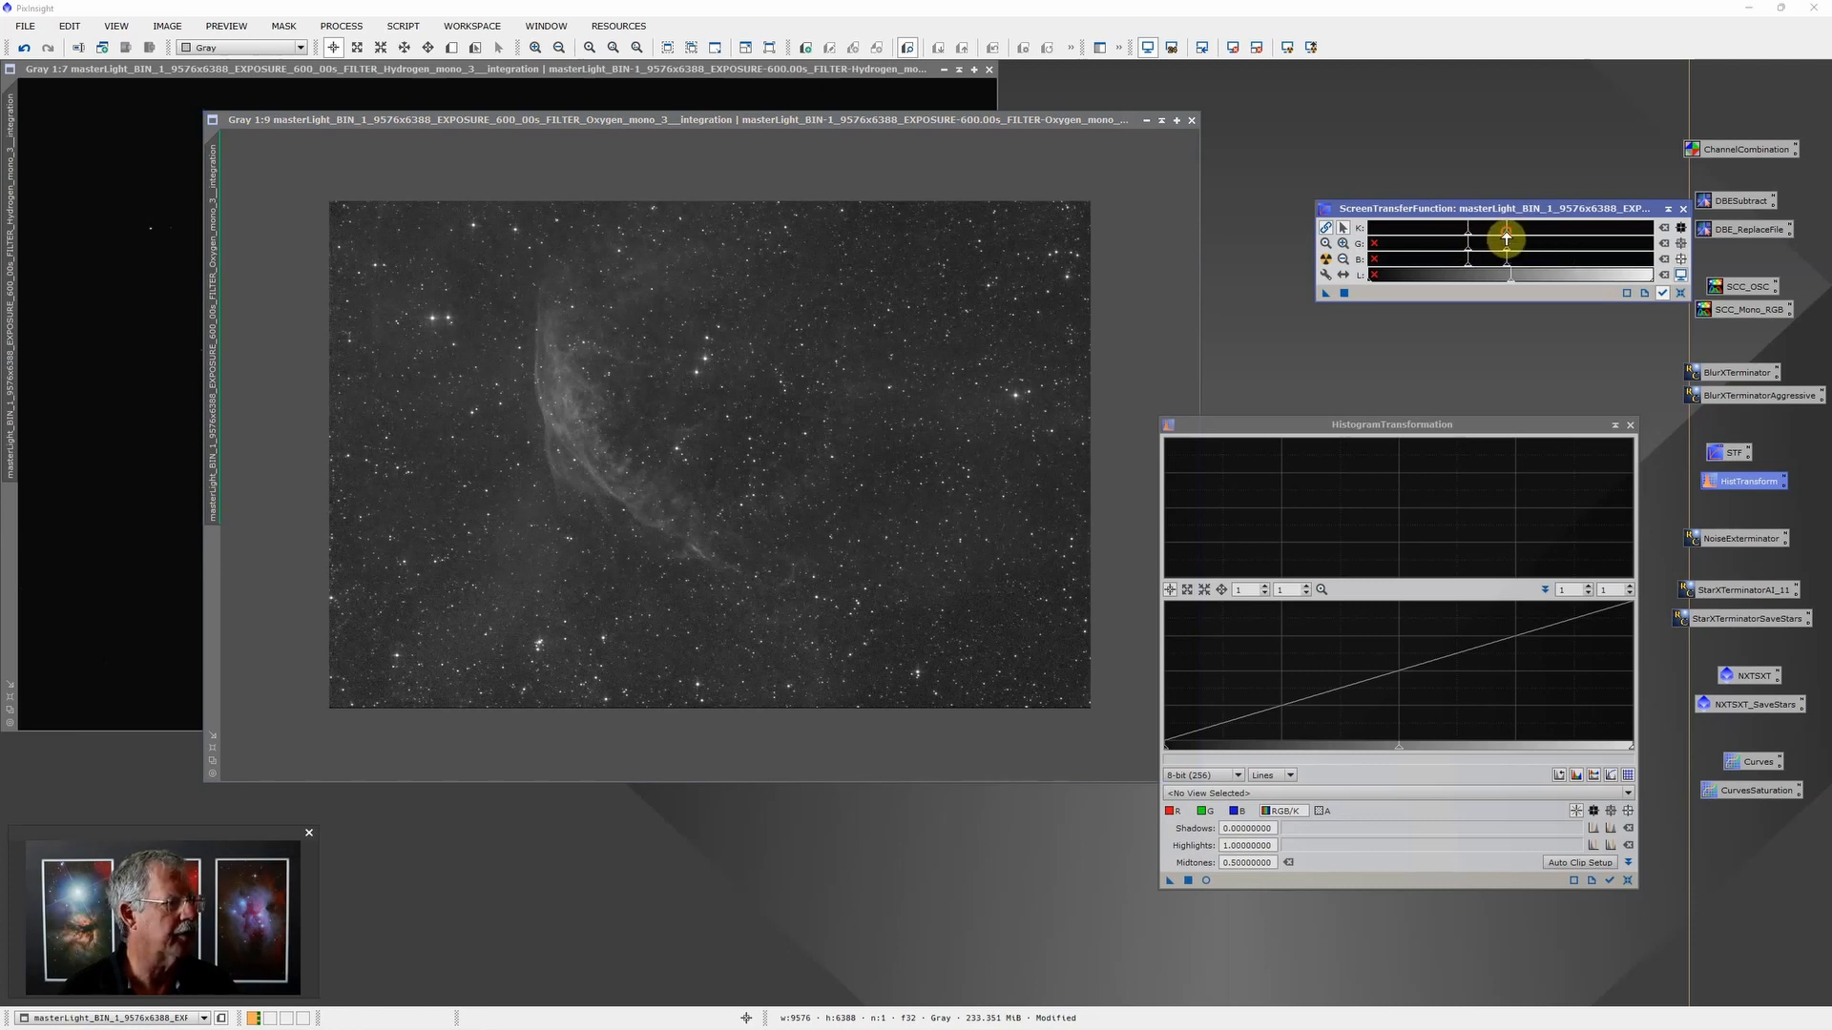
Step: Transfer the screen stretch to HistogramTransformation, apply it permanently to the Oxygen image and disable the image's screen stretch
{"action": "left_click_drag", "start_coordinate": [1325, 293], "coordinate": [1297, 882]}
{"action": "left_click_drag", "start_coordinate": [1171, 878], "coordinate": [1071, 376]}
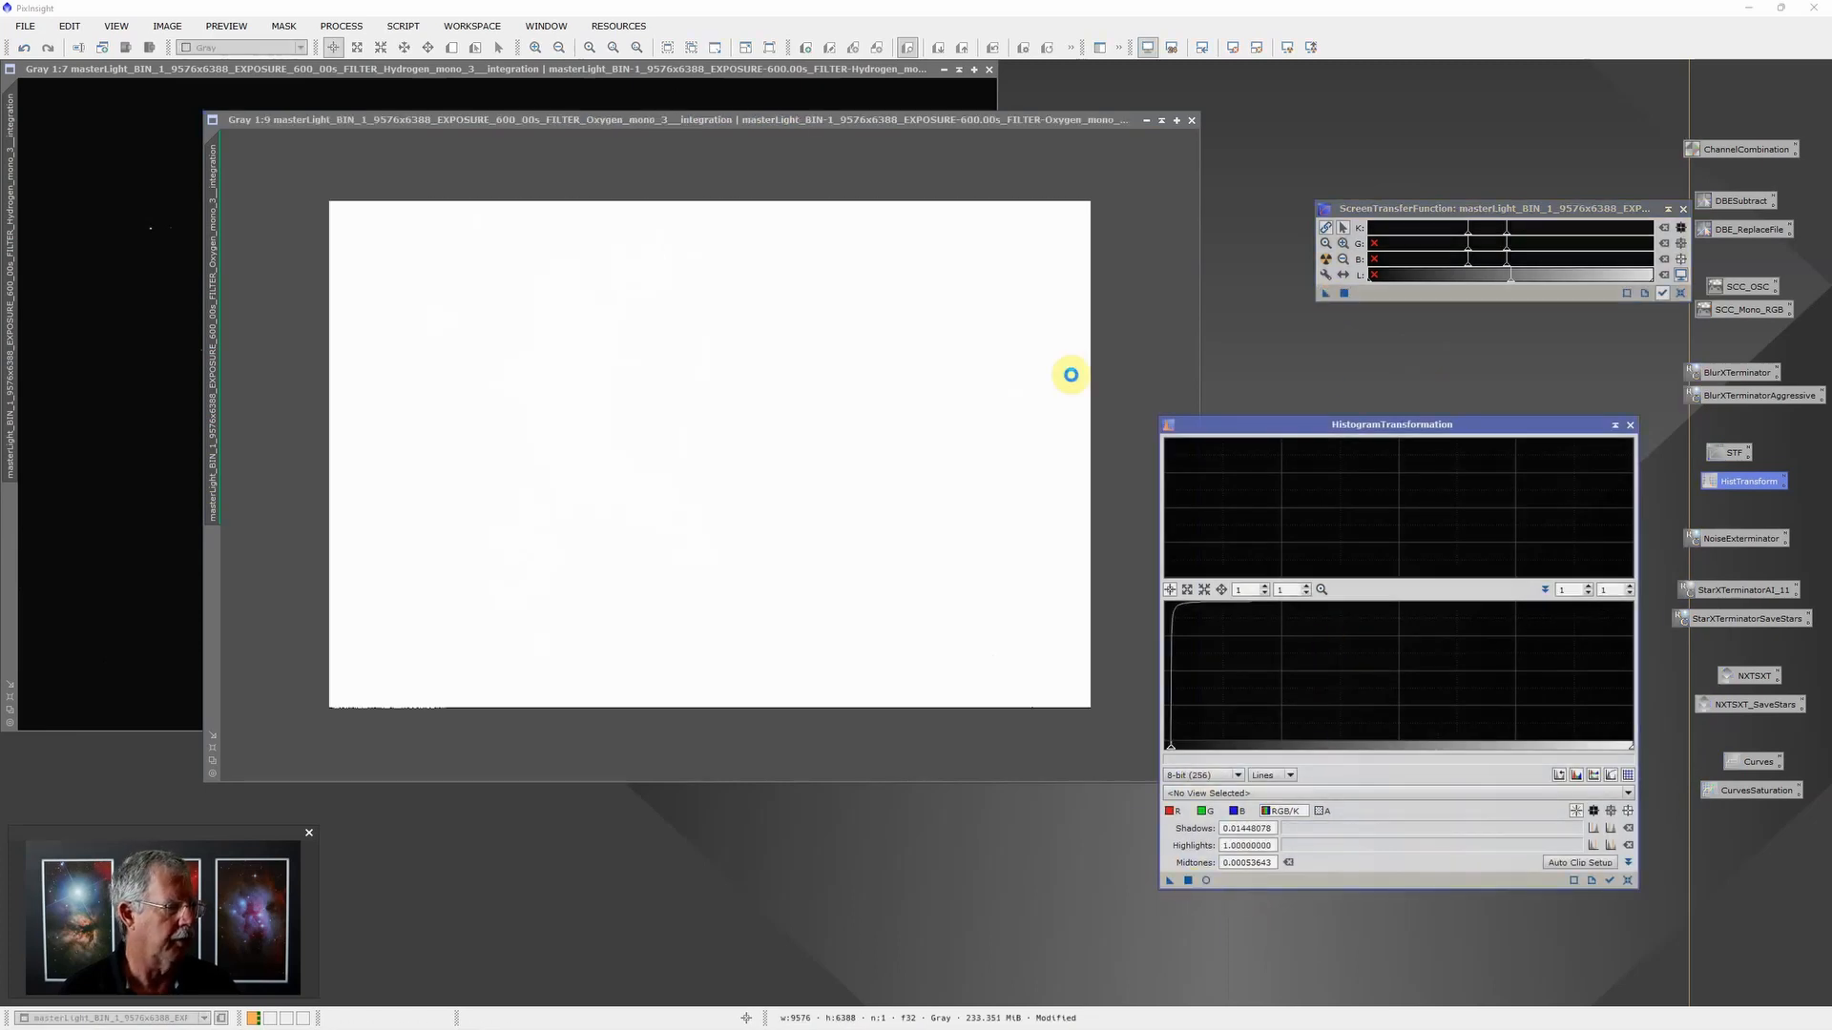
{"action": "left_click", "coordinate": [1150, 50]}
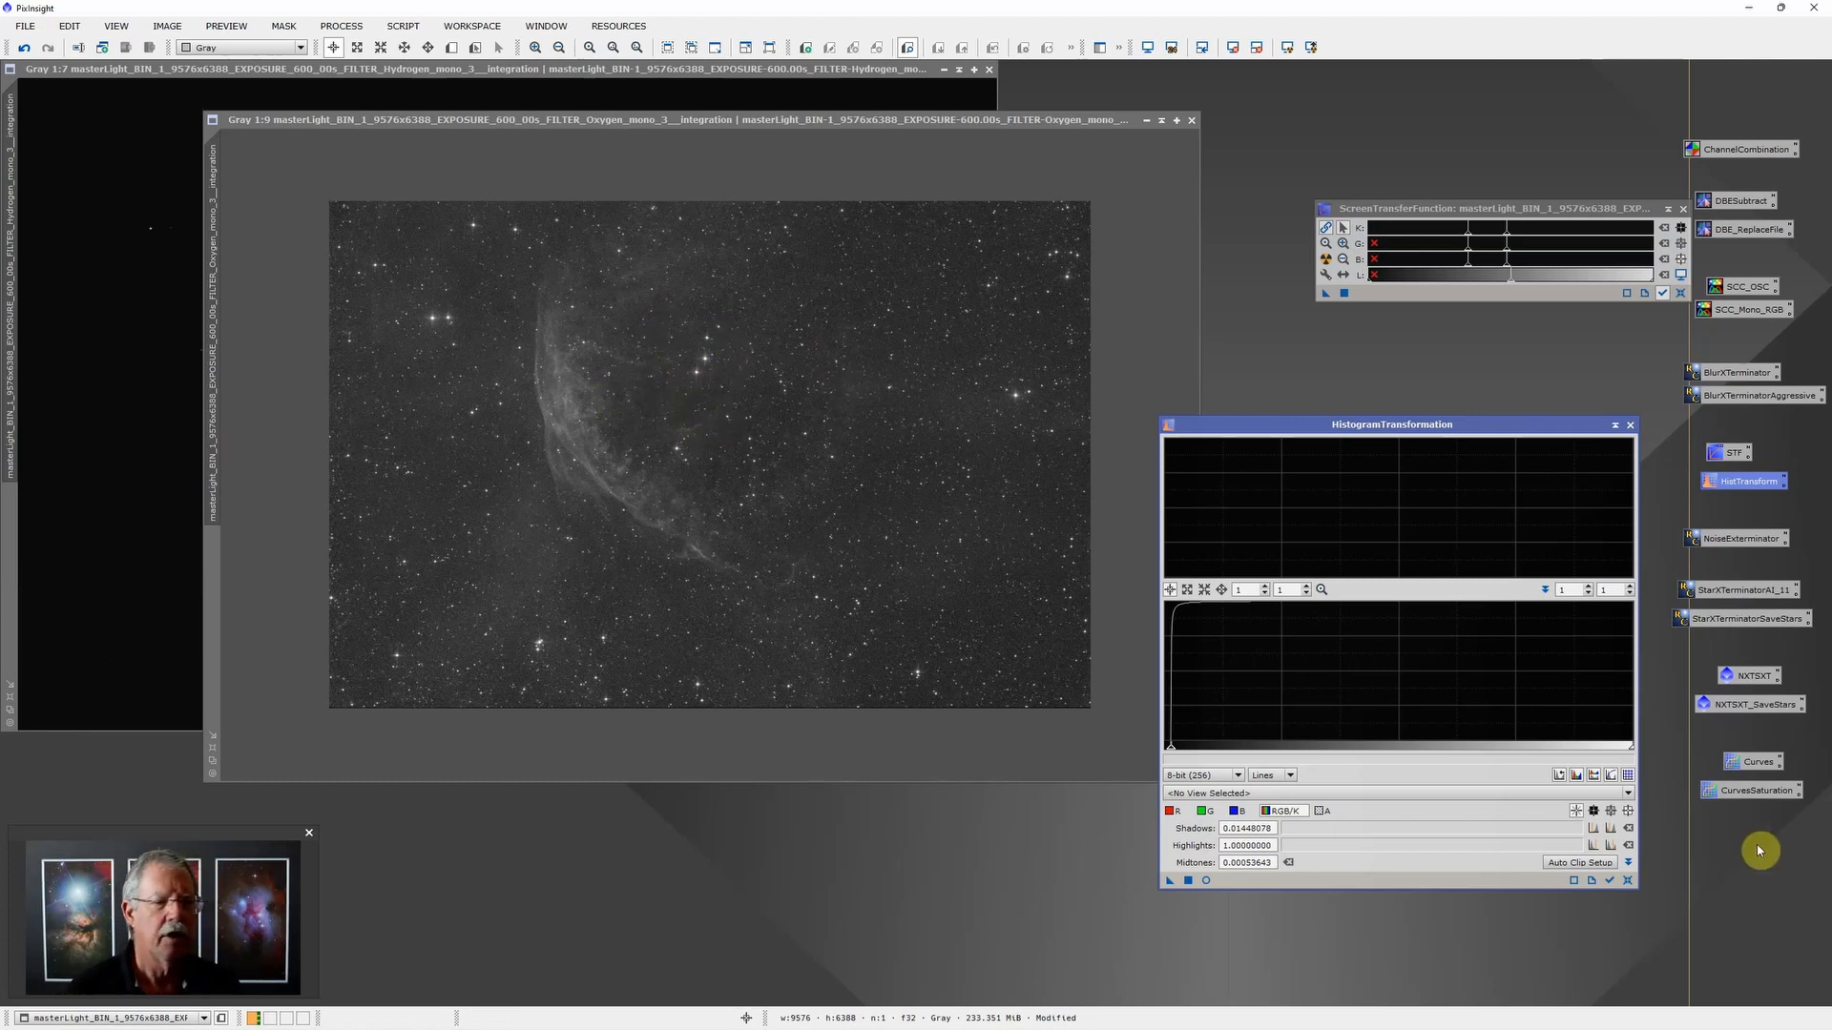
Step: Apply the NXTSXT_SaveStars process container to the stretched Oxygen image
{"action": "left_click", "coordinate": [1758, 702]}
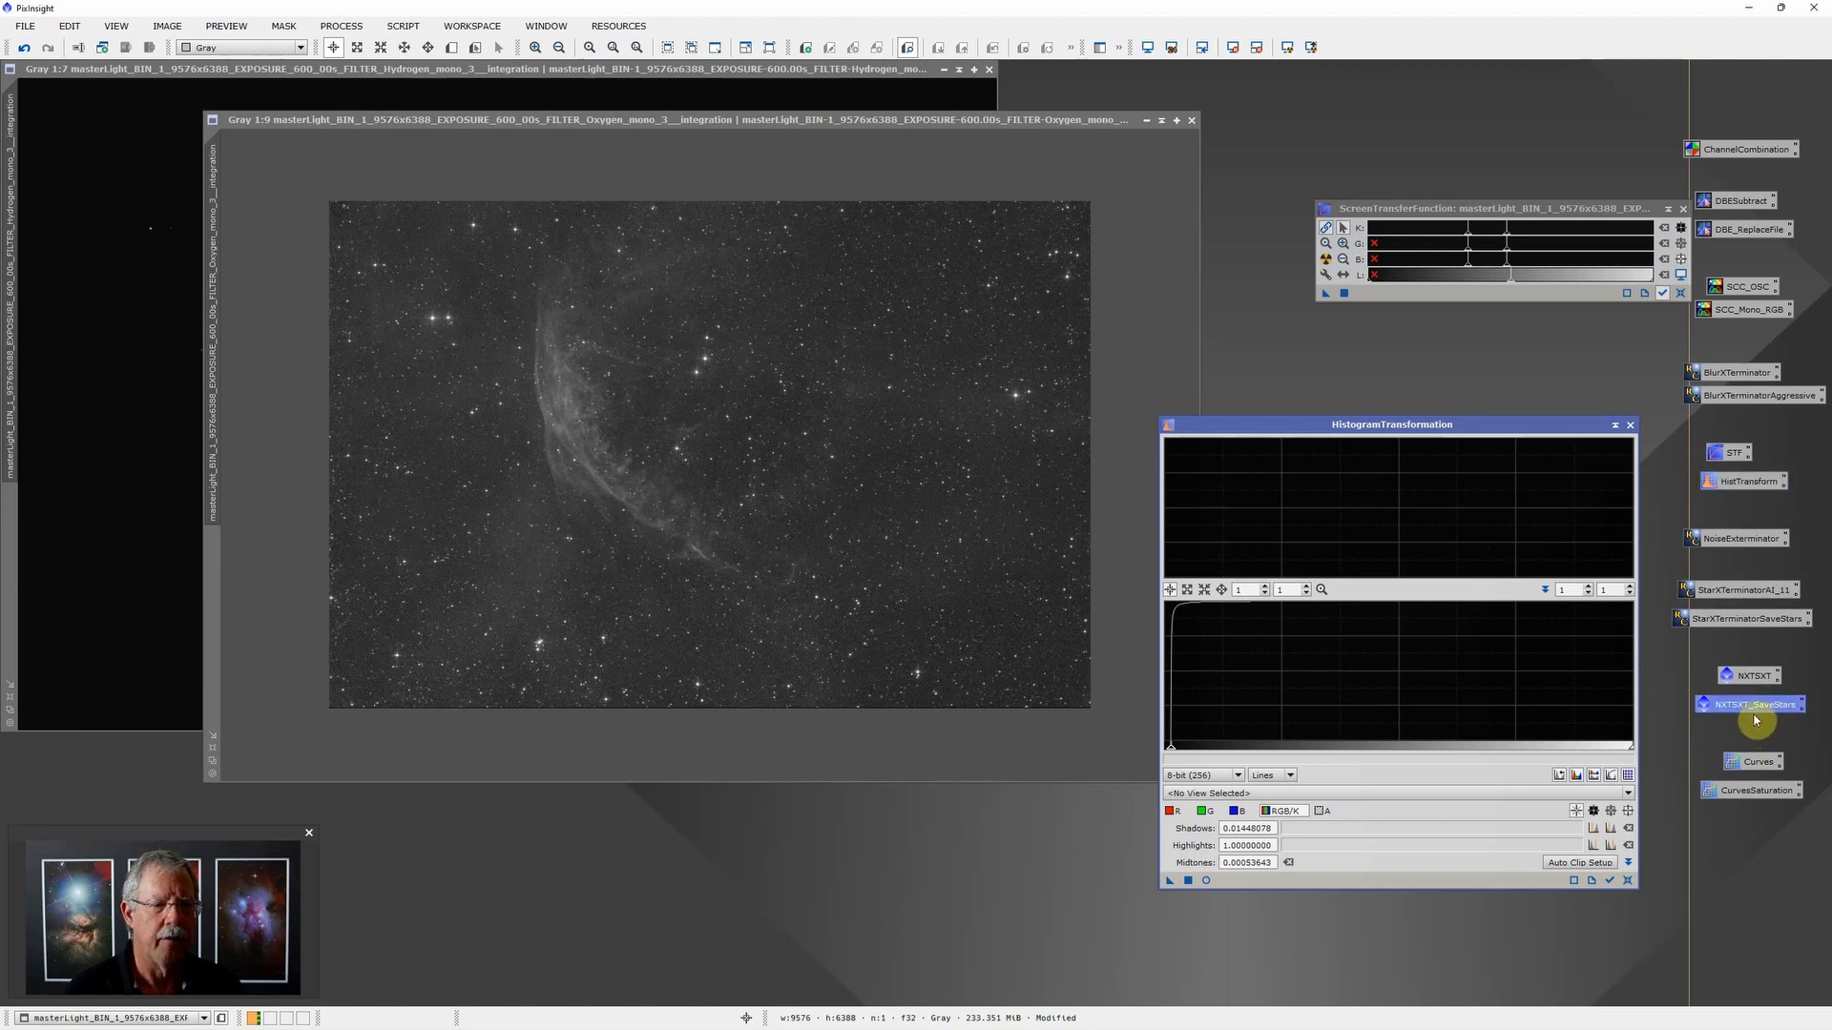
{"action": "left_click_drag", "start_coordinate": [1759, 706], "coordinate": [1085, 421]}
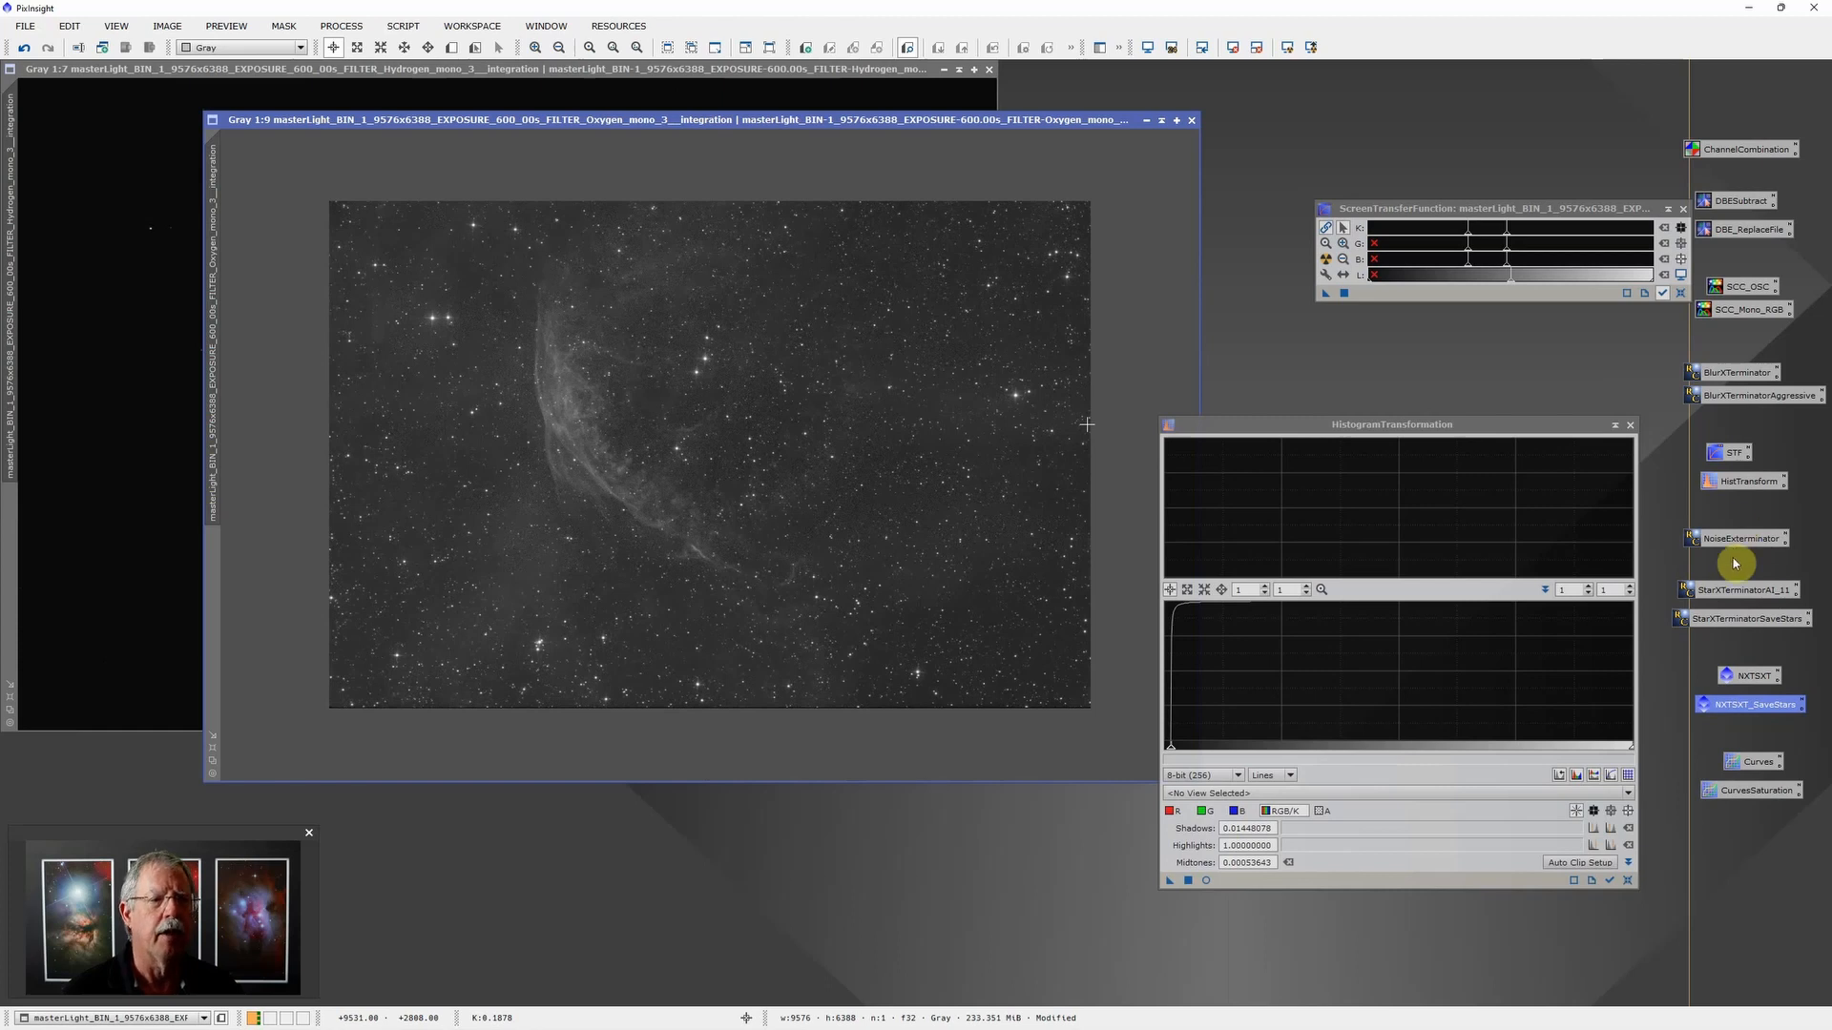
Step: Select the StarXTerminator.11.pb AI file and run StarXTerminator on the Oxygen image with a separate star image, then close the tool
{"action": "left_click", "coordinate": [1738, 619]}
{"action": "double_click", "coordinate": [1738, 619]}
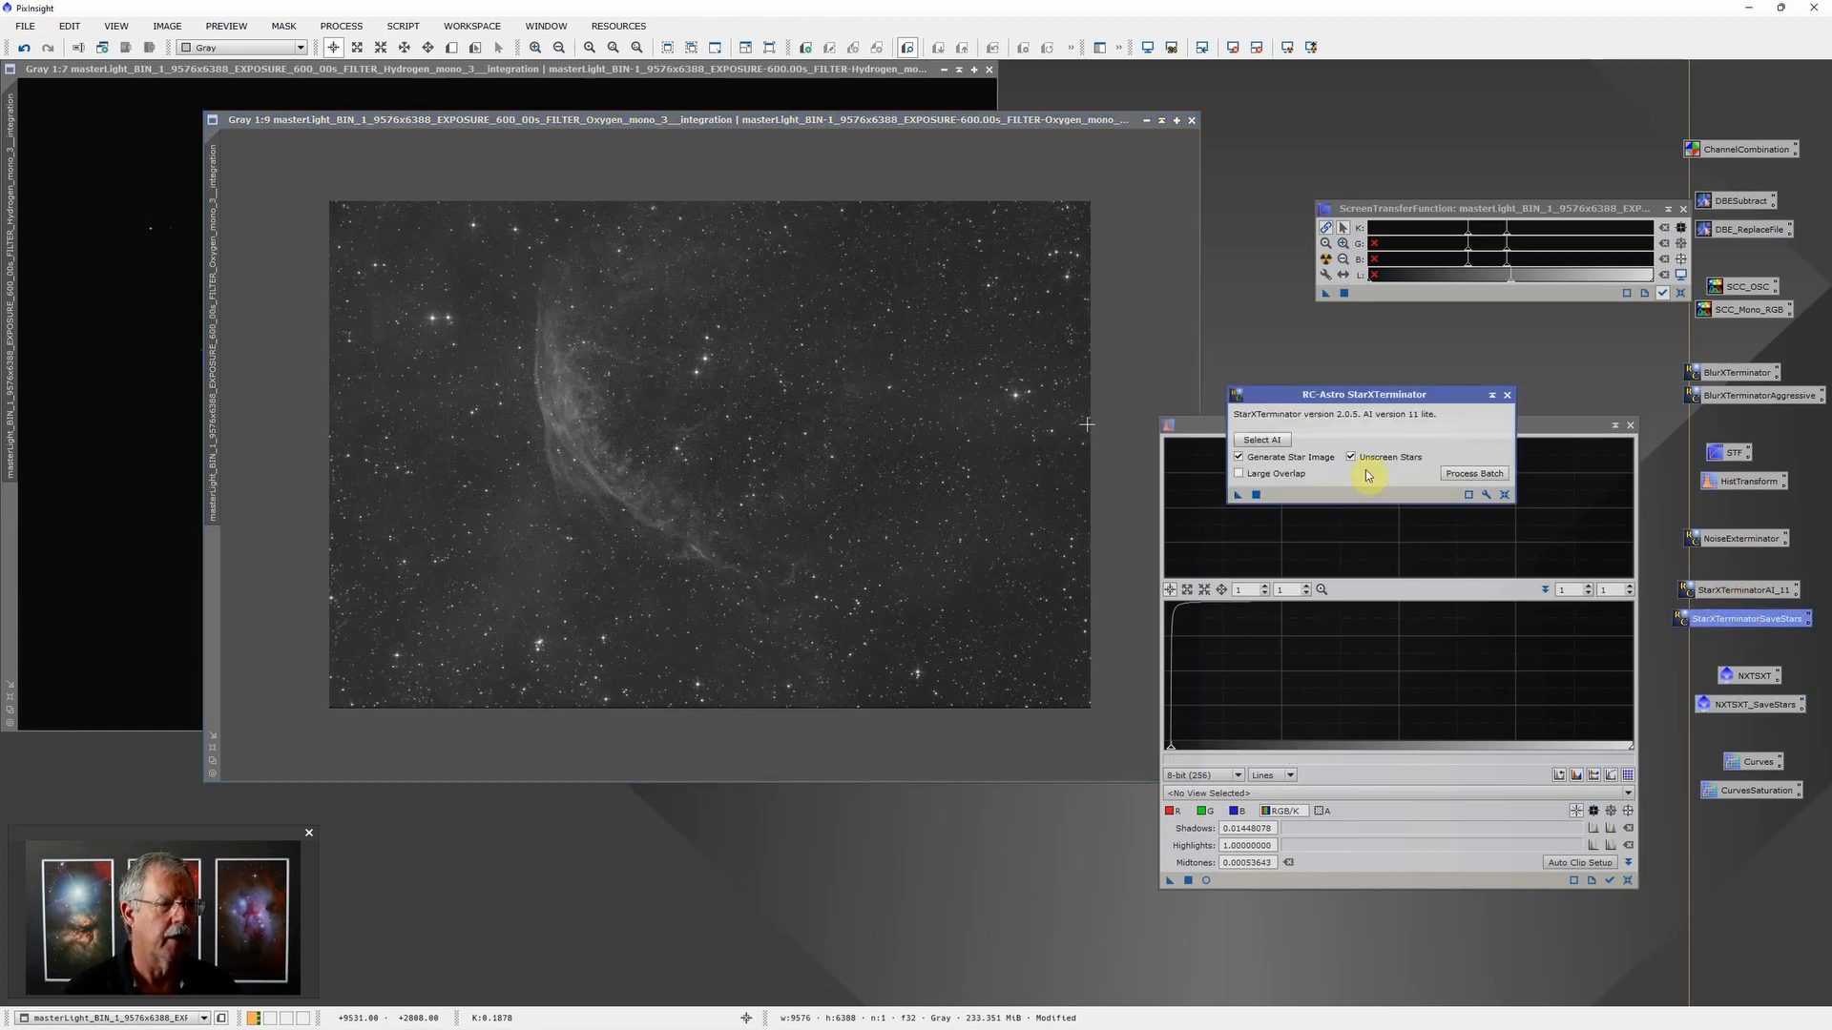
{"action": "left_click", "coordinate": [1258, 441]}
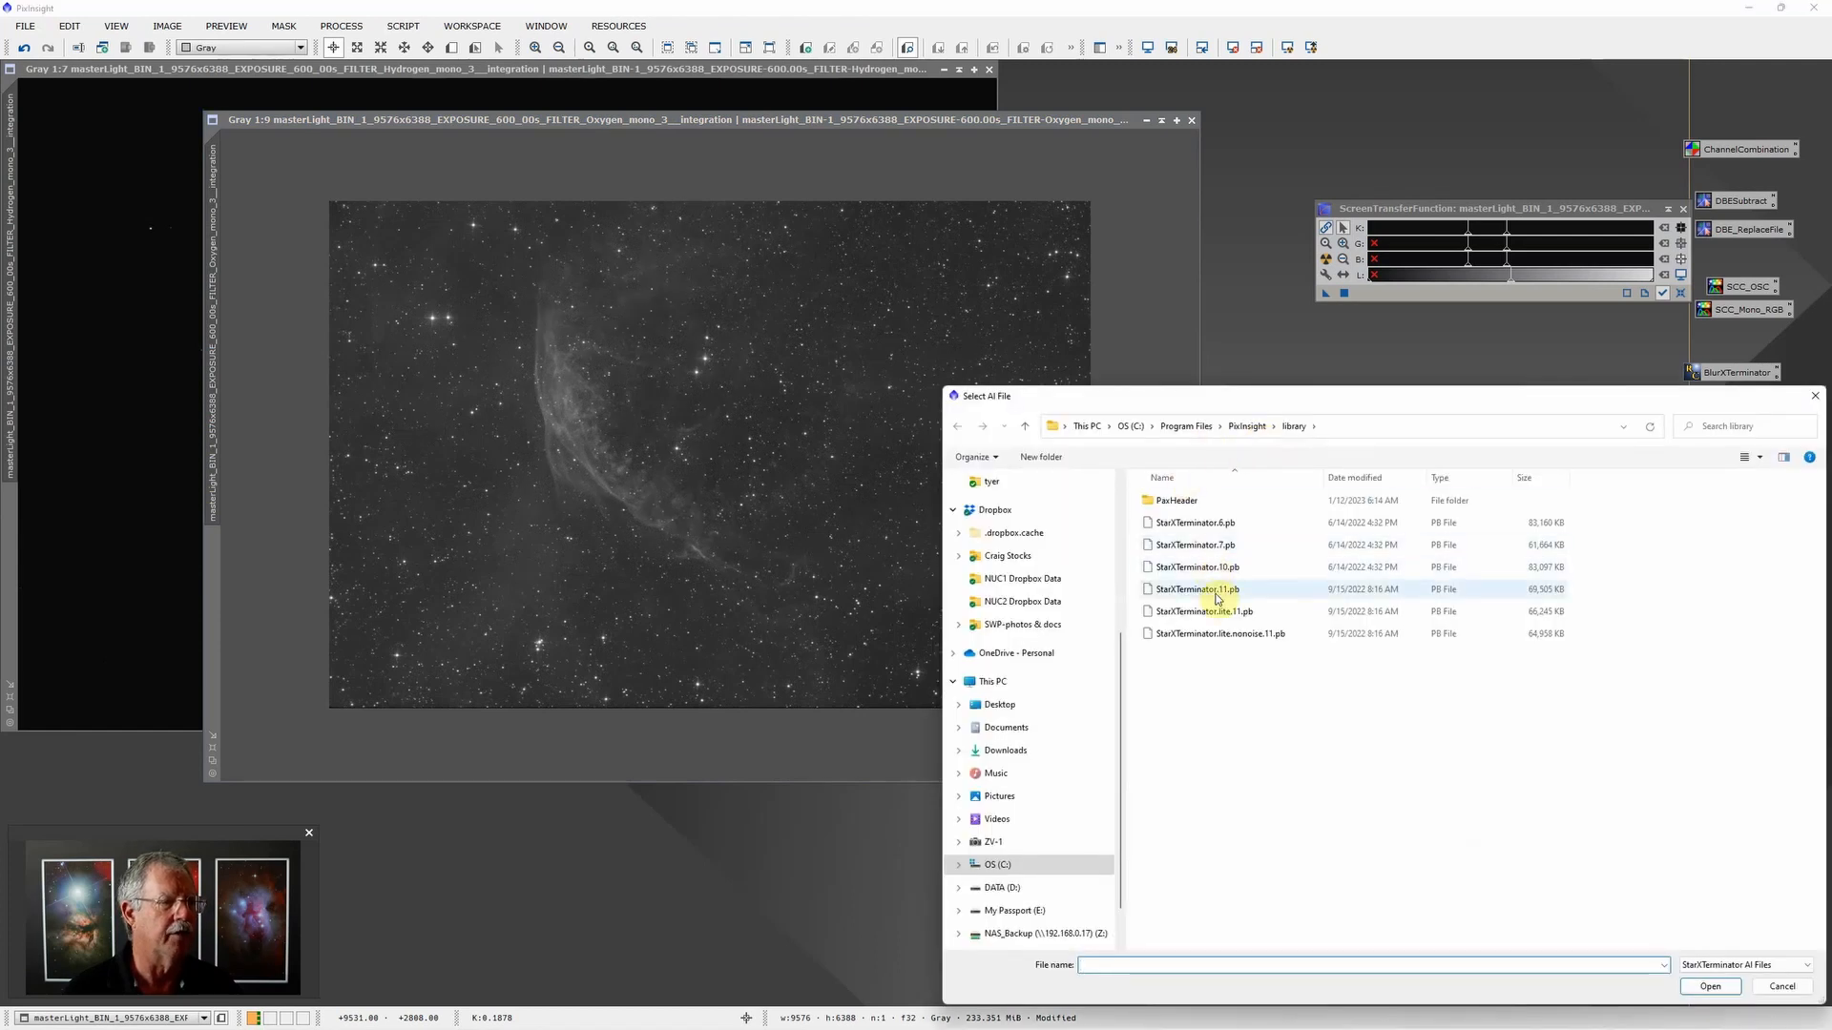
{"action": "double_click", "coordinate": [1215, 597]}
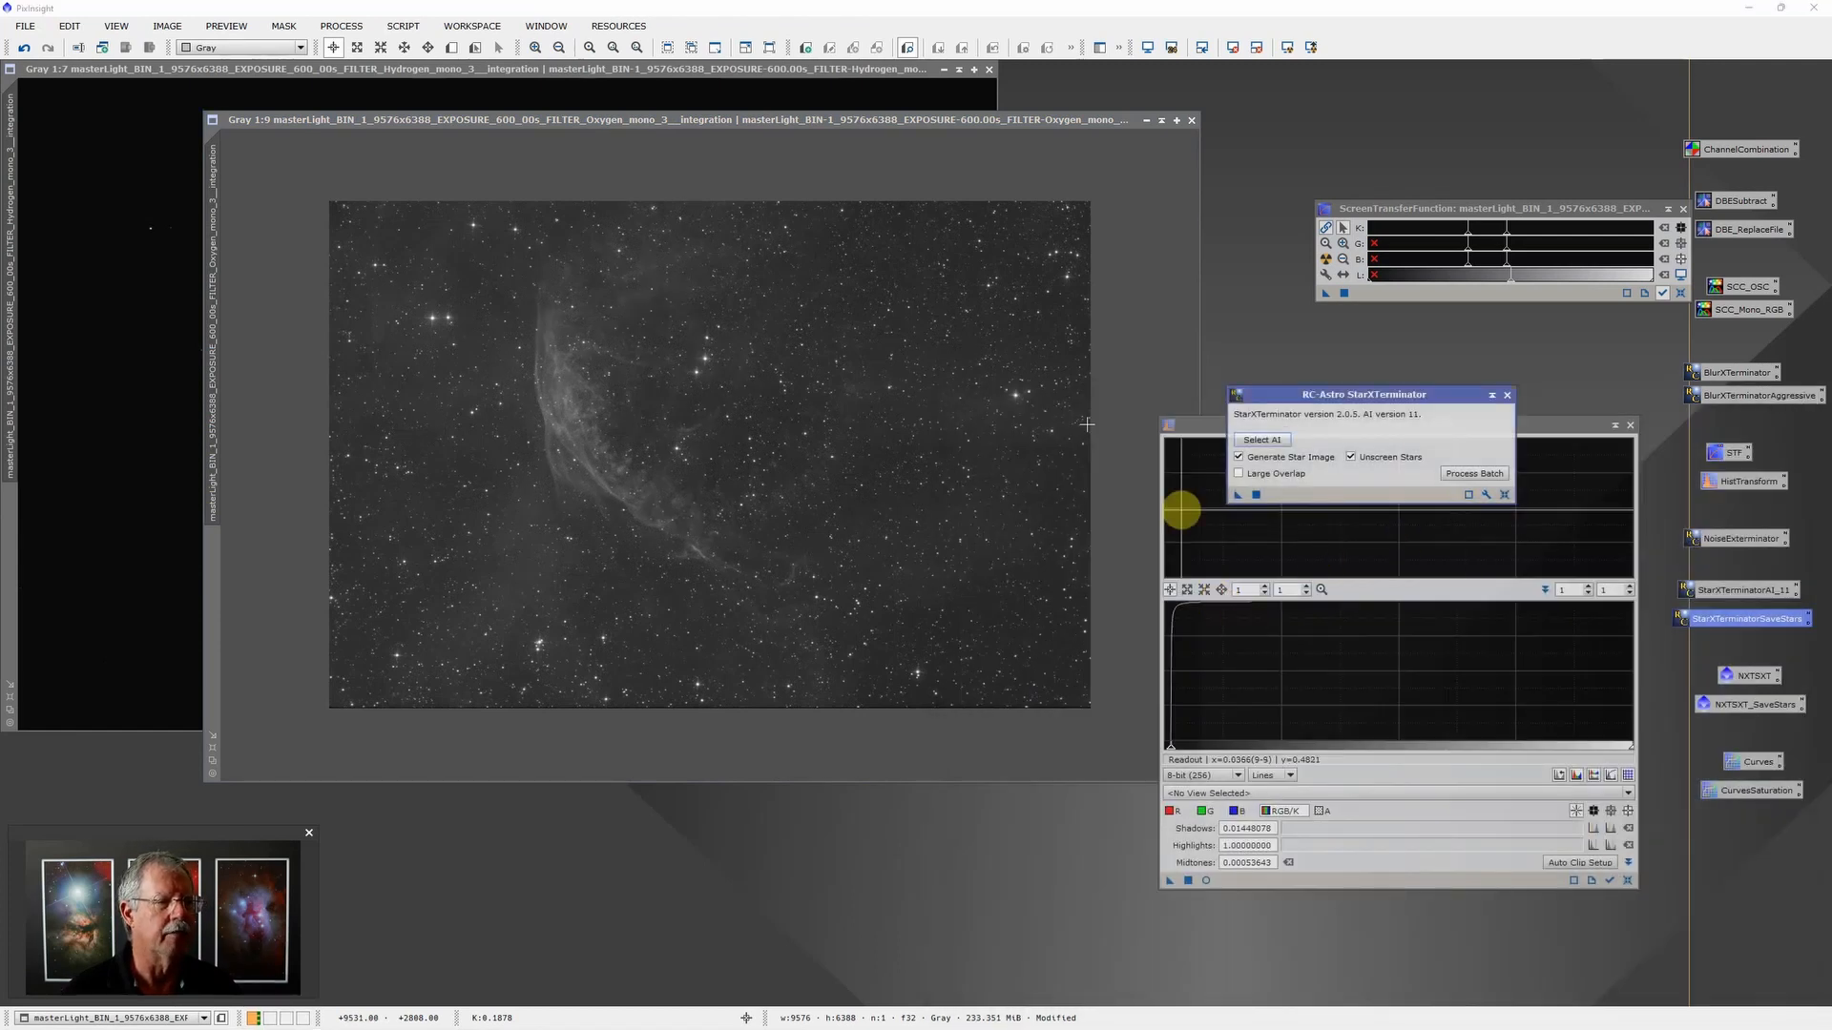
{"action": "left_click", "coordinate": [1254, 495]}
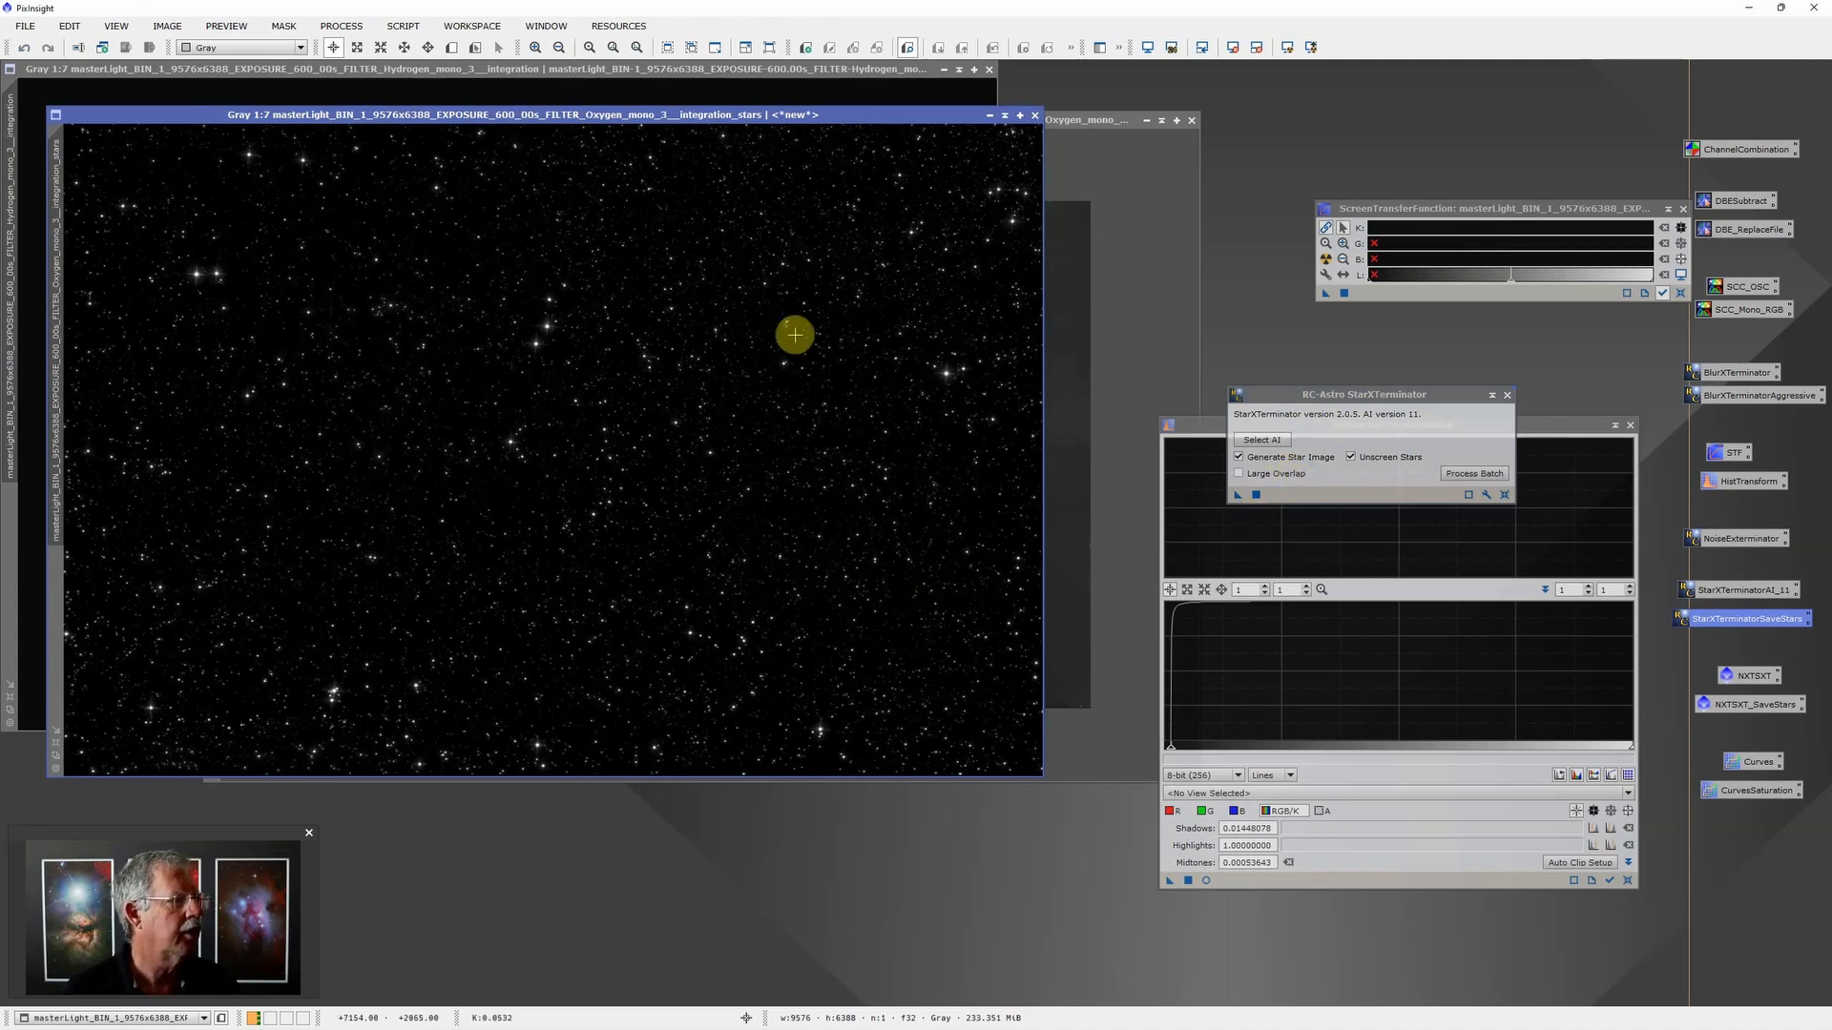
{"action": "left_click", "coordinate": [1108, 155]}
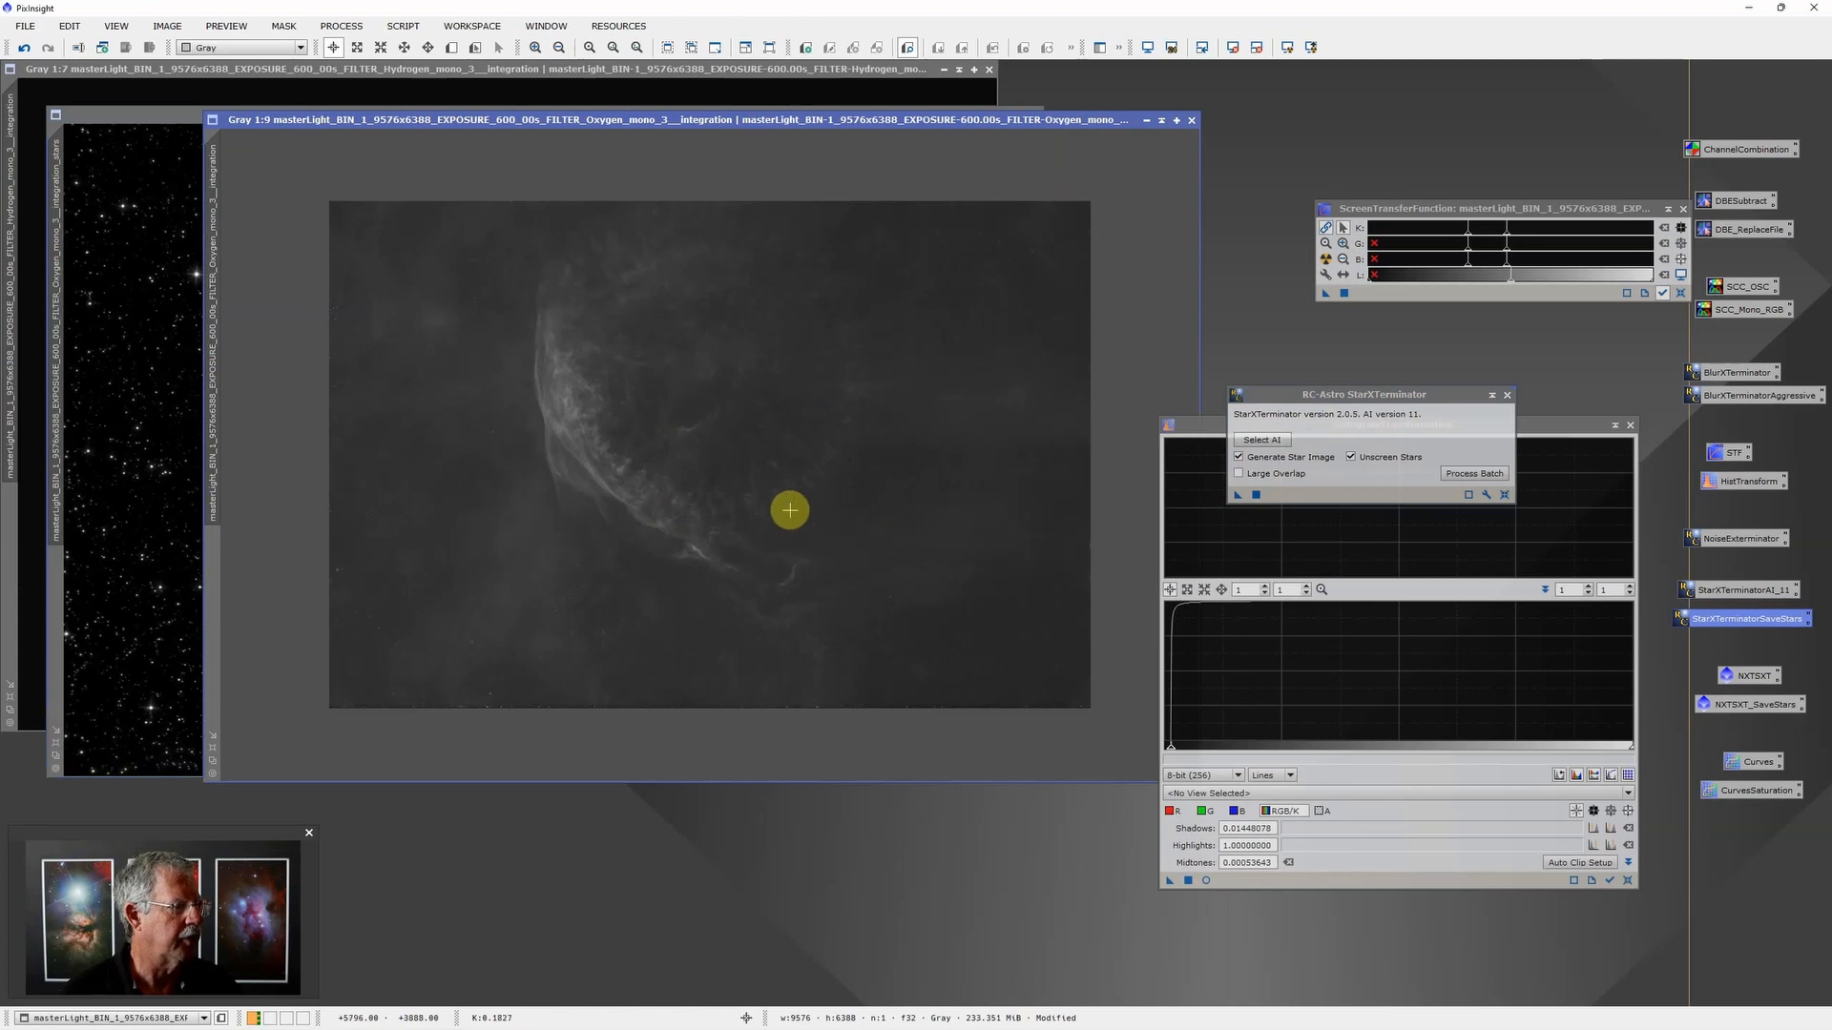
{"action": "left_click", "coordinate": [1508, 394]}
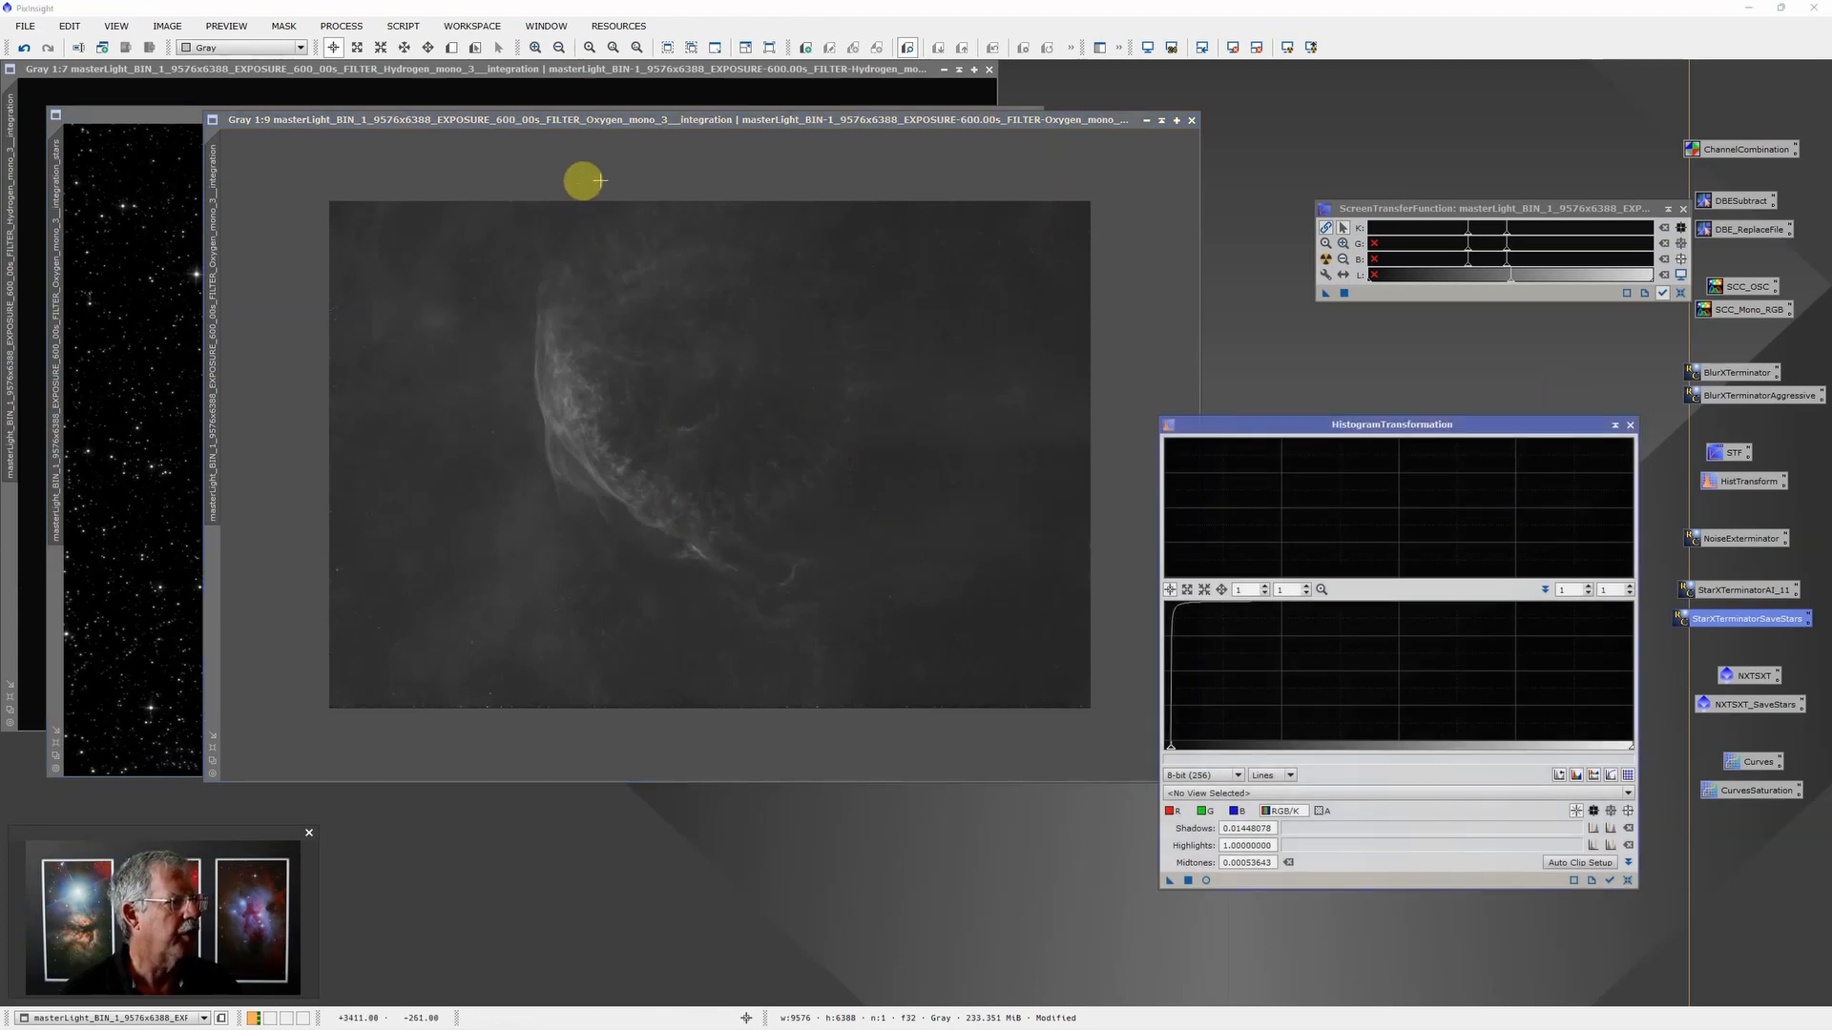
Step: Start saving the starless Oxygen image under a new name in D: > Astro > NUC1 Data > WR134 Centered
{"action": "left_click", "coordinate": [27, 29]}
{"action": "left_click", "coordinate": [89, 179]}
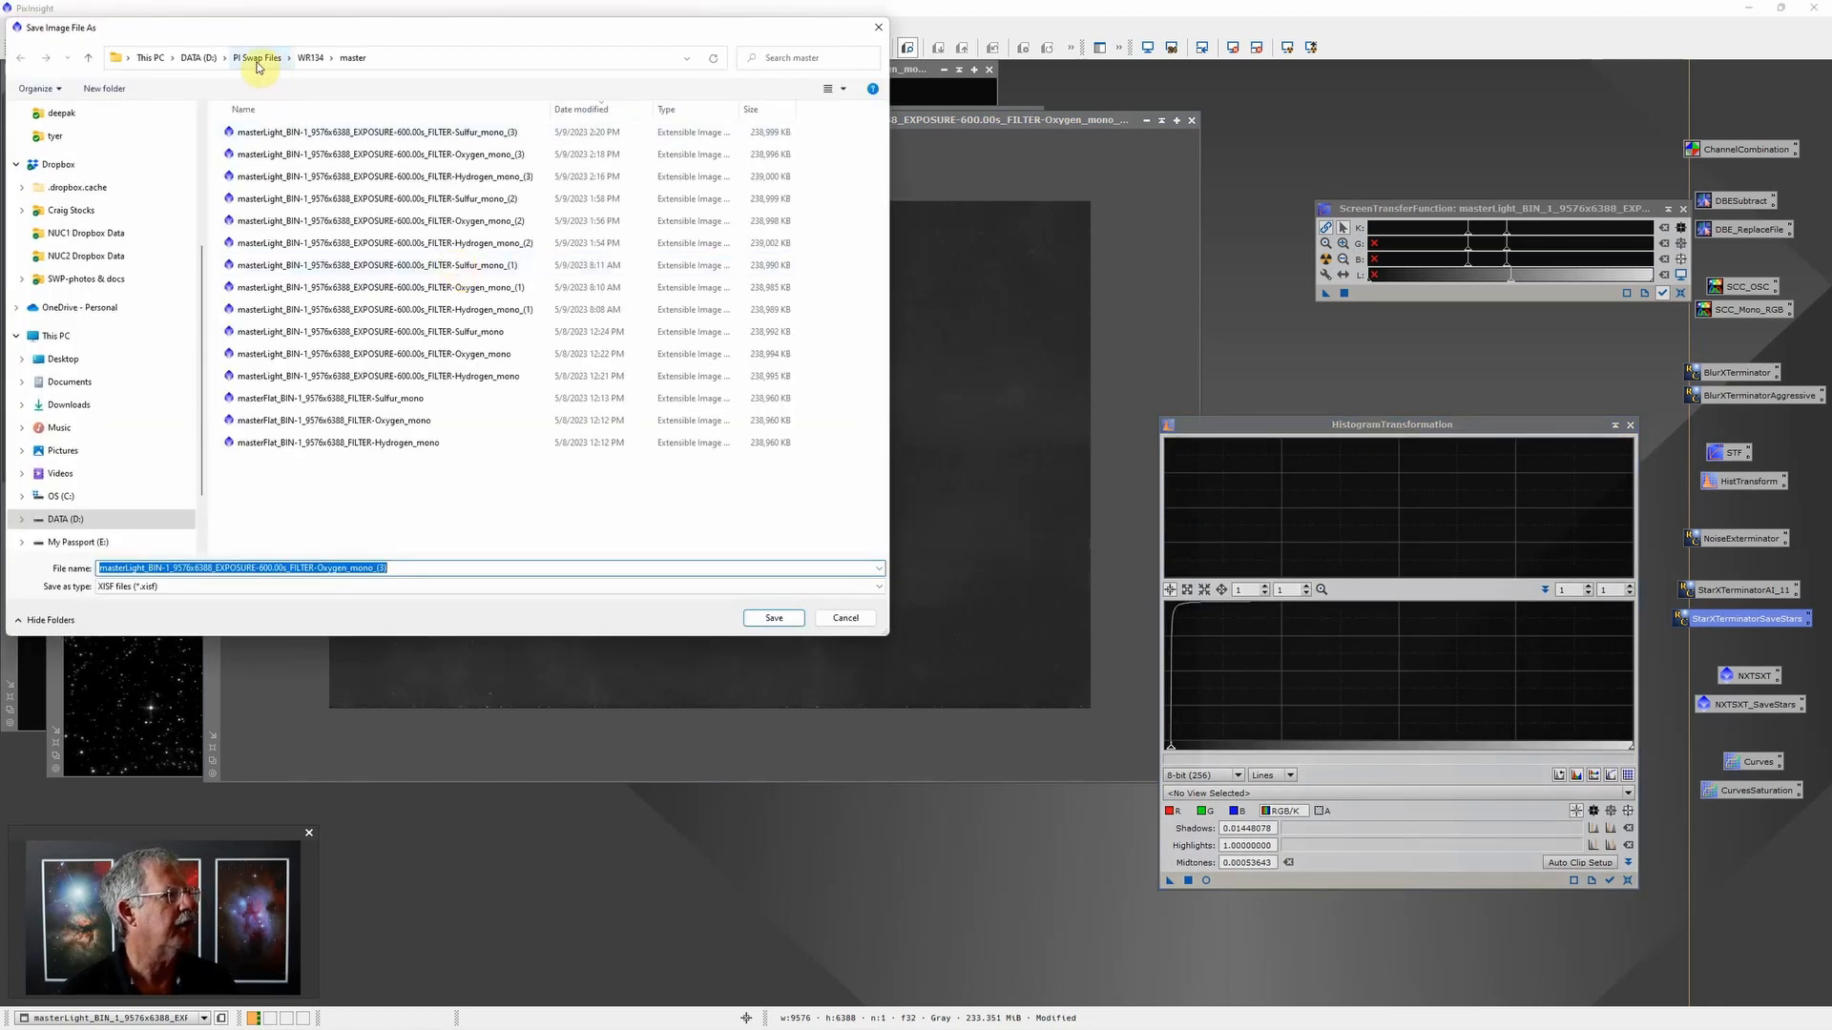
{"action": "left_click", "coordinate": [195, 57]}
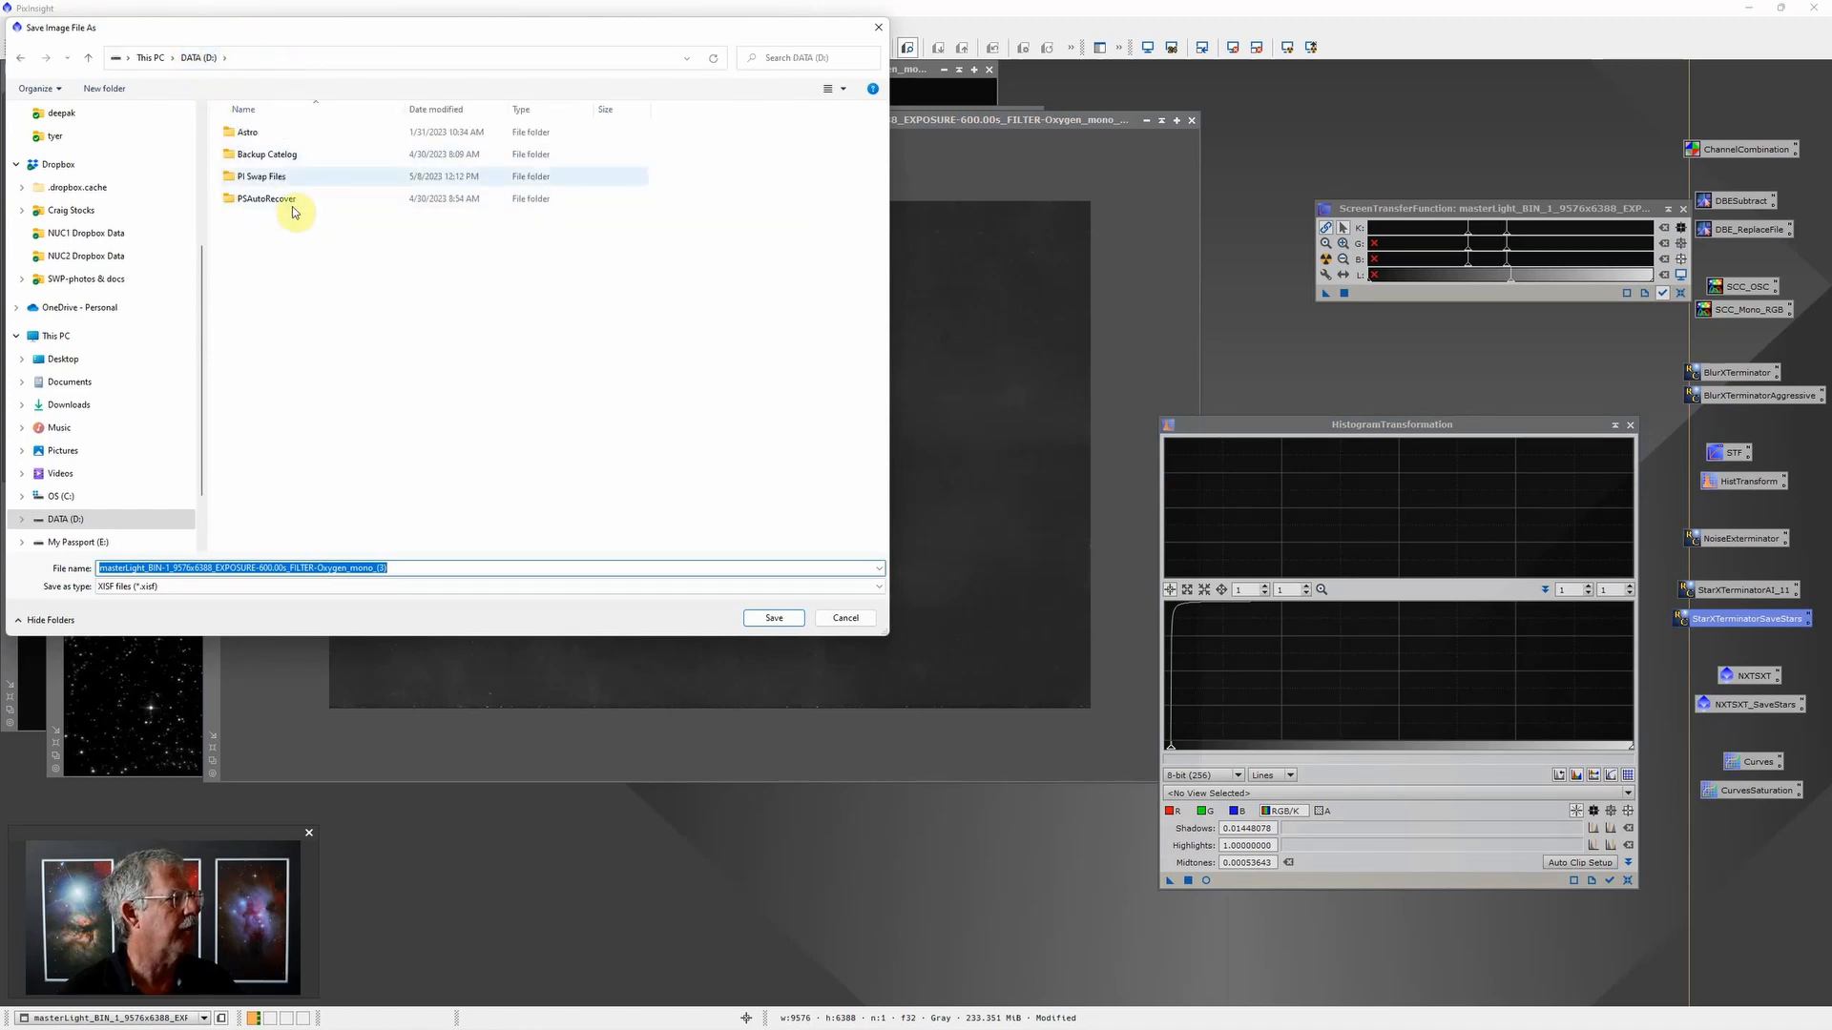
{"action": "double_click", "coordinate": [272, 136]}
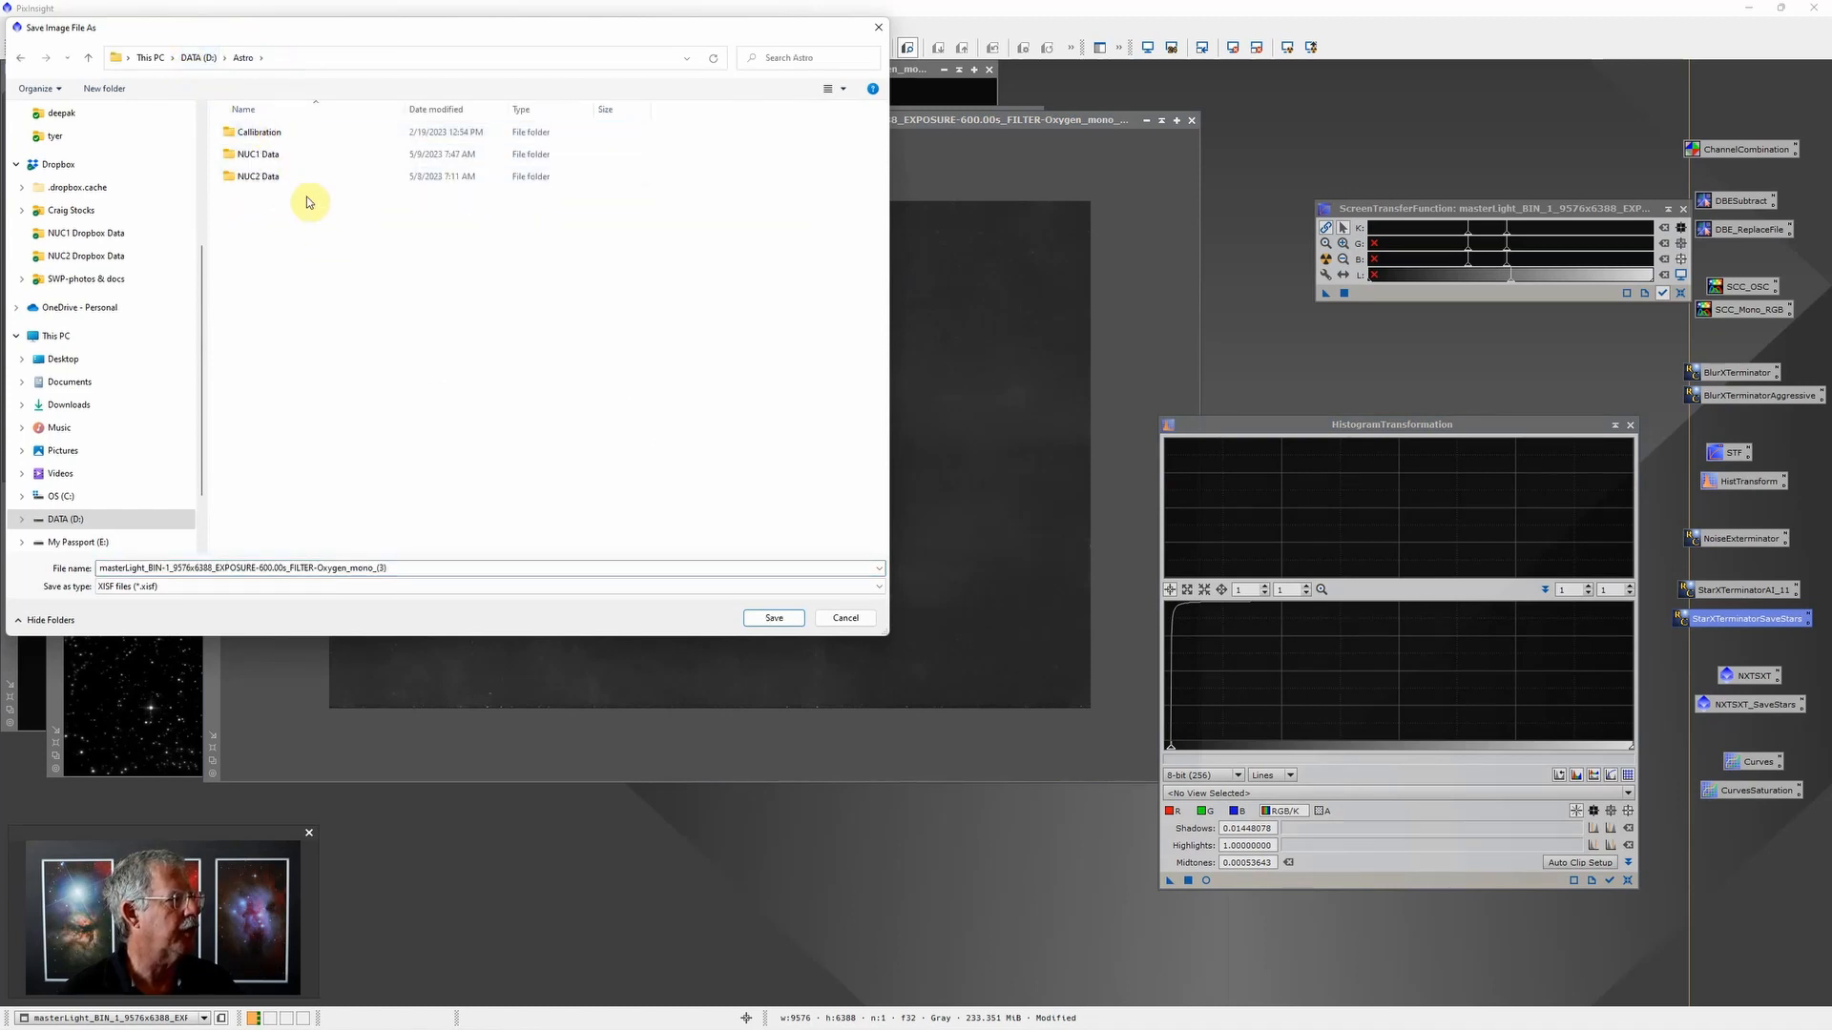
{"action": "double_click", "coordinate": [272, 155]}
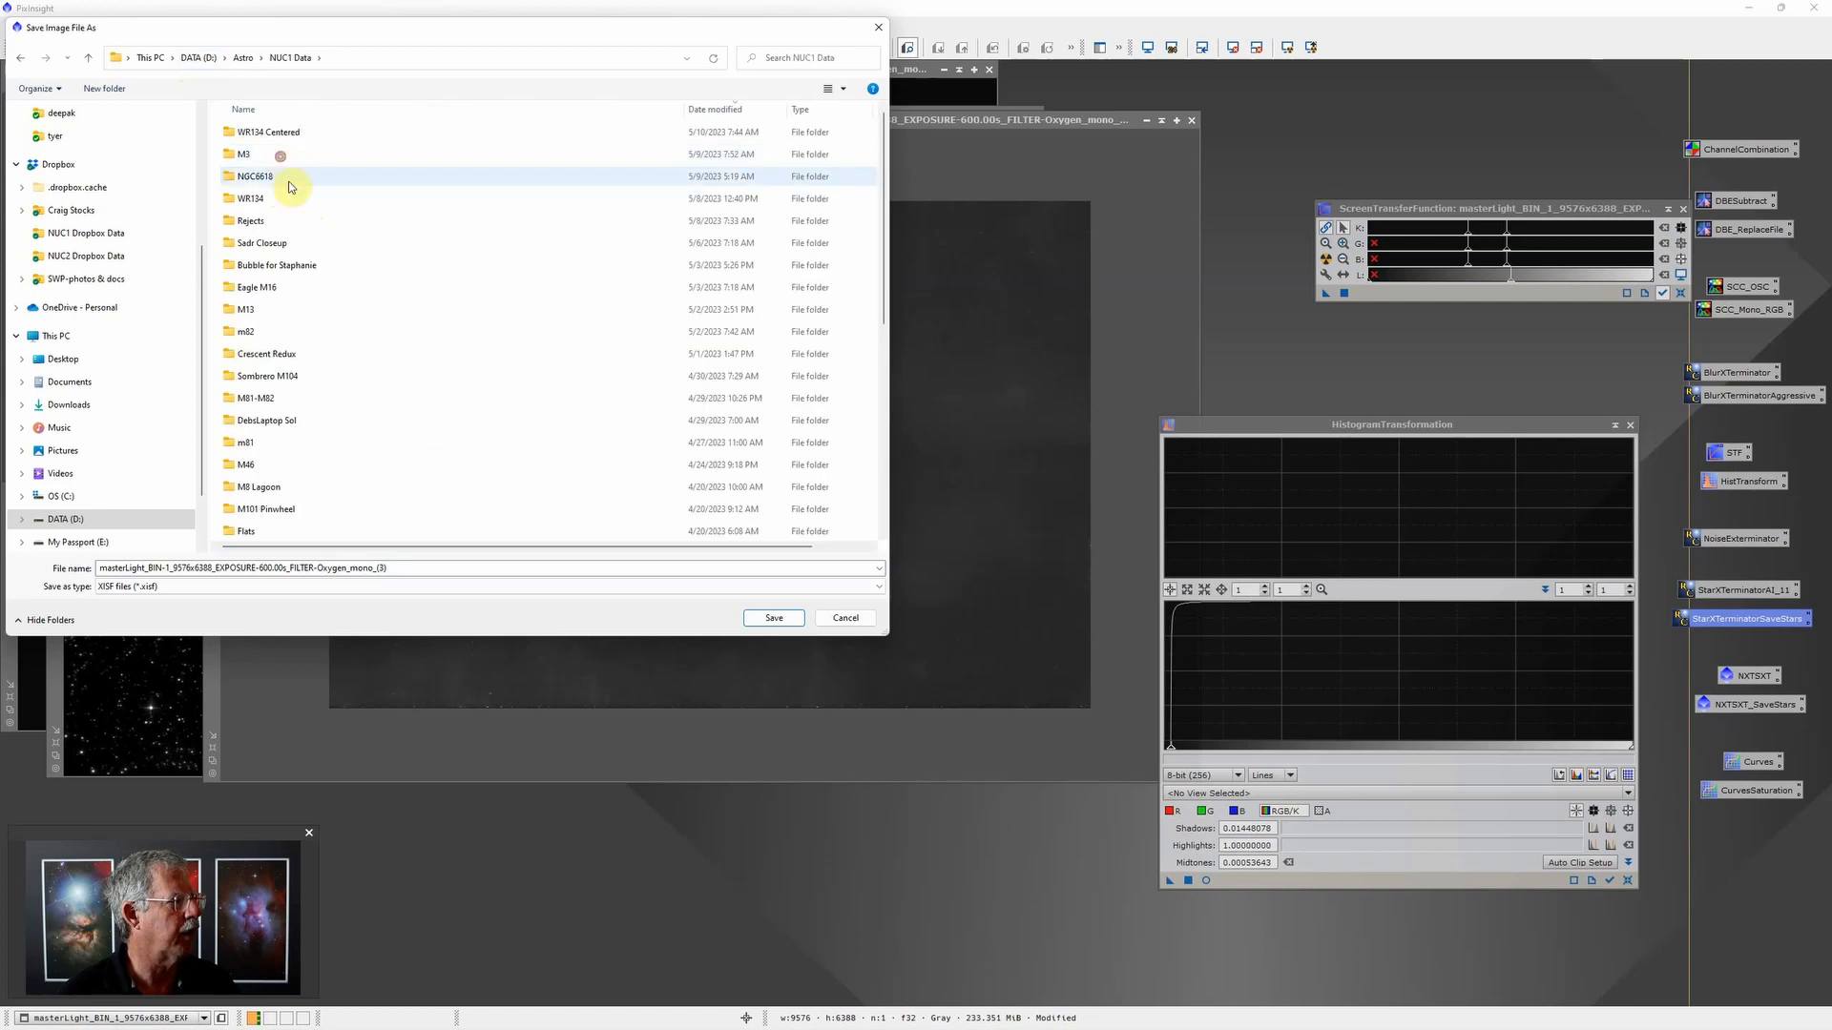
{"action": "double_click", "coordinate": [272, 133]}
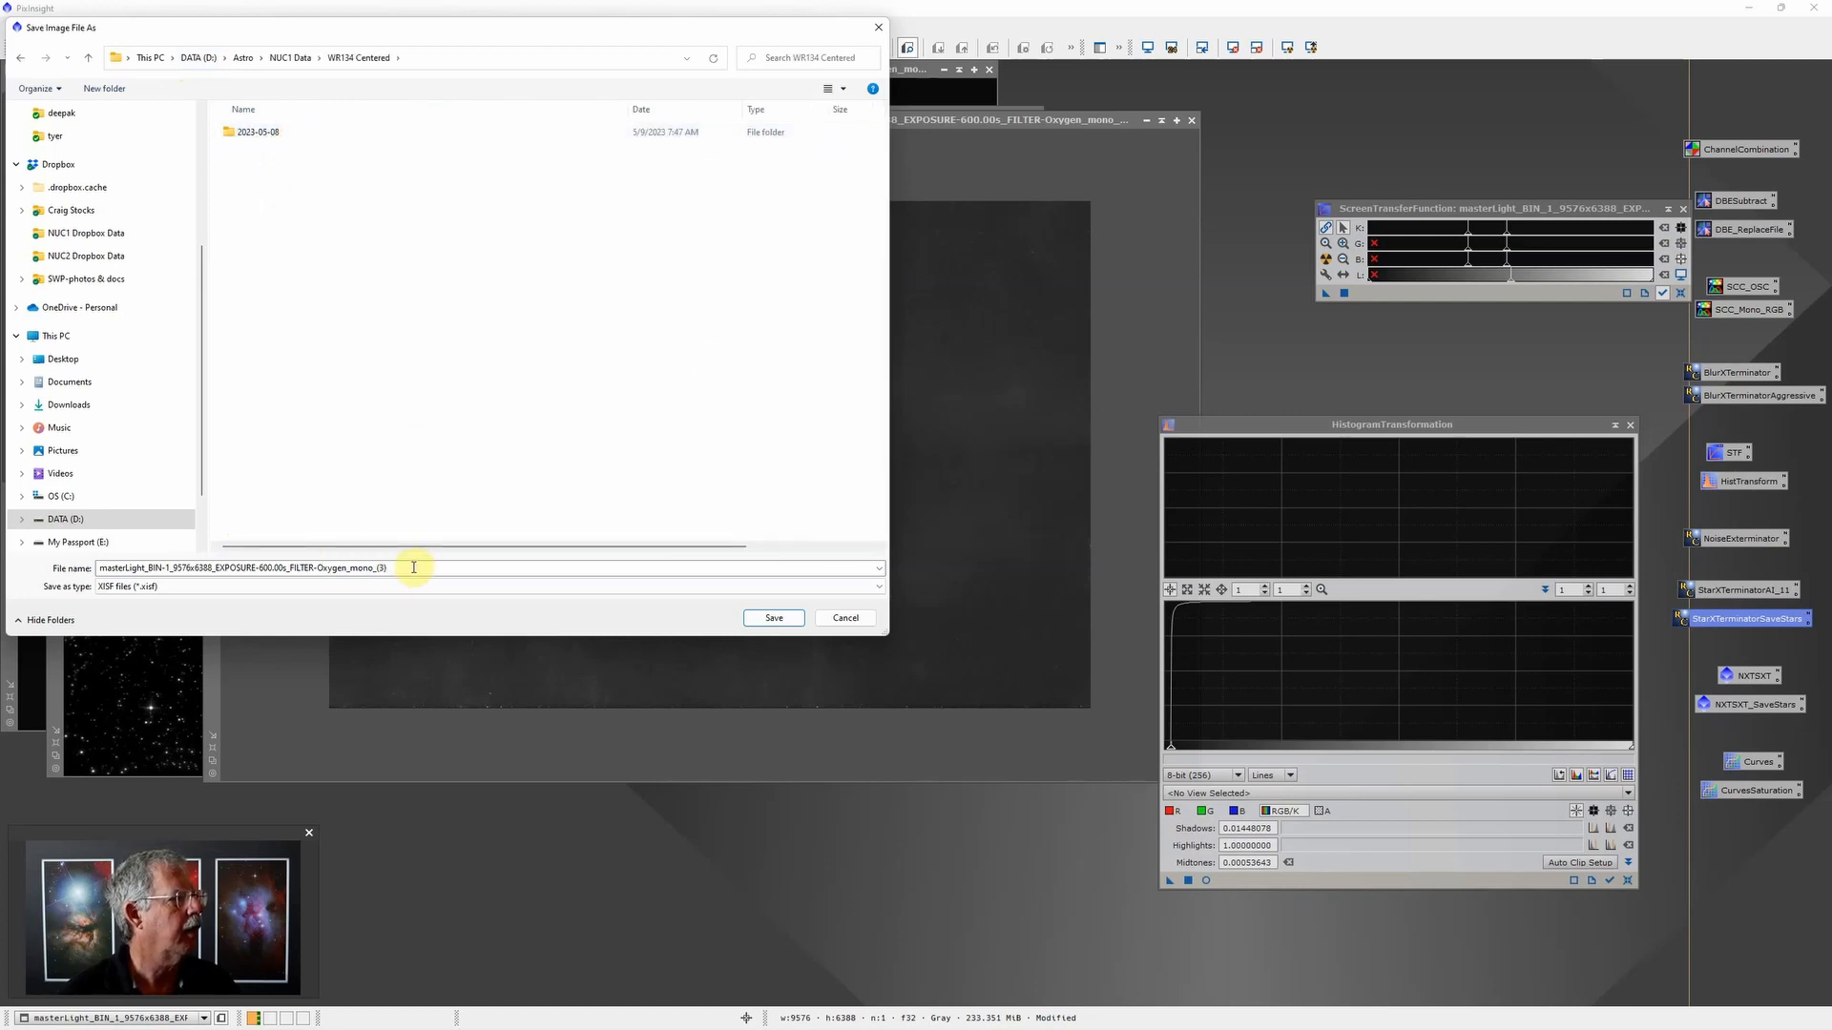
Step: Save the Oxygen image as a 16-bit unsigned integer TIFF with " 2" appended to its file name
{"action": "left_click", "coordinate": [183, 586]}
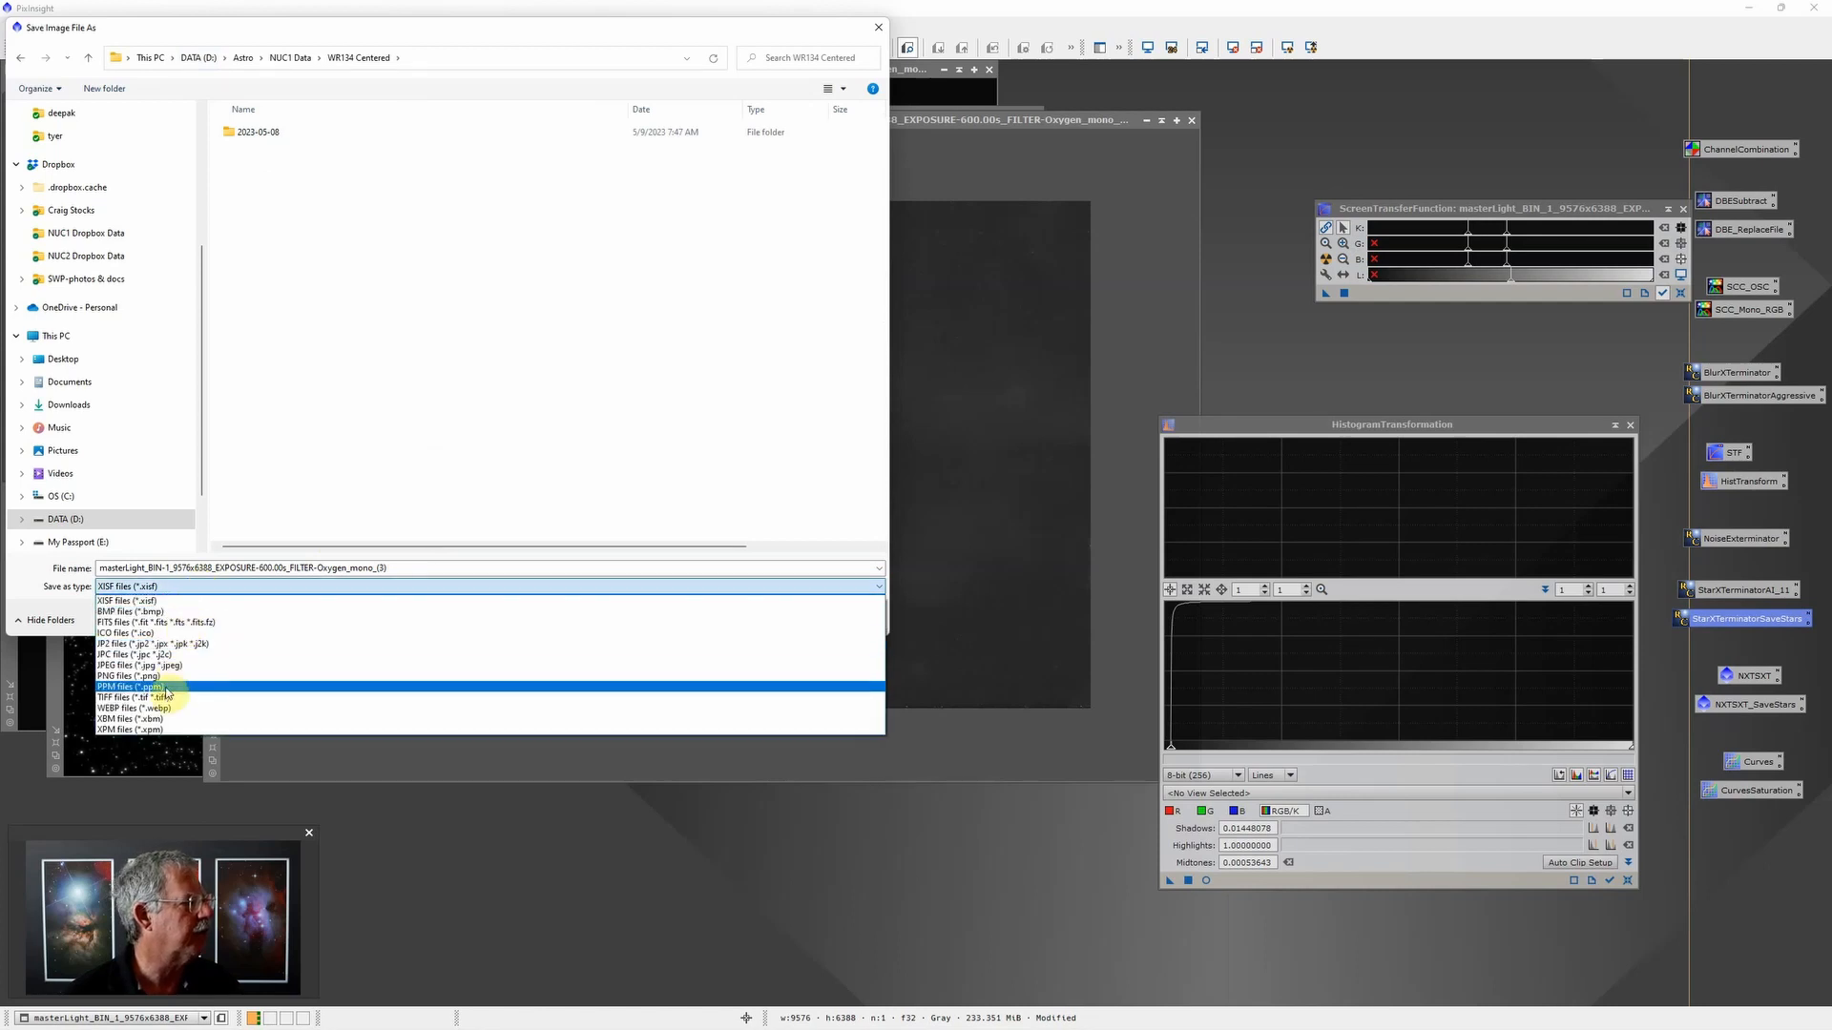
{"action": "left_click", "coordinate": [159, 698]}
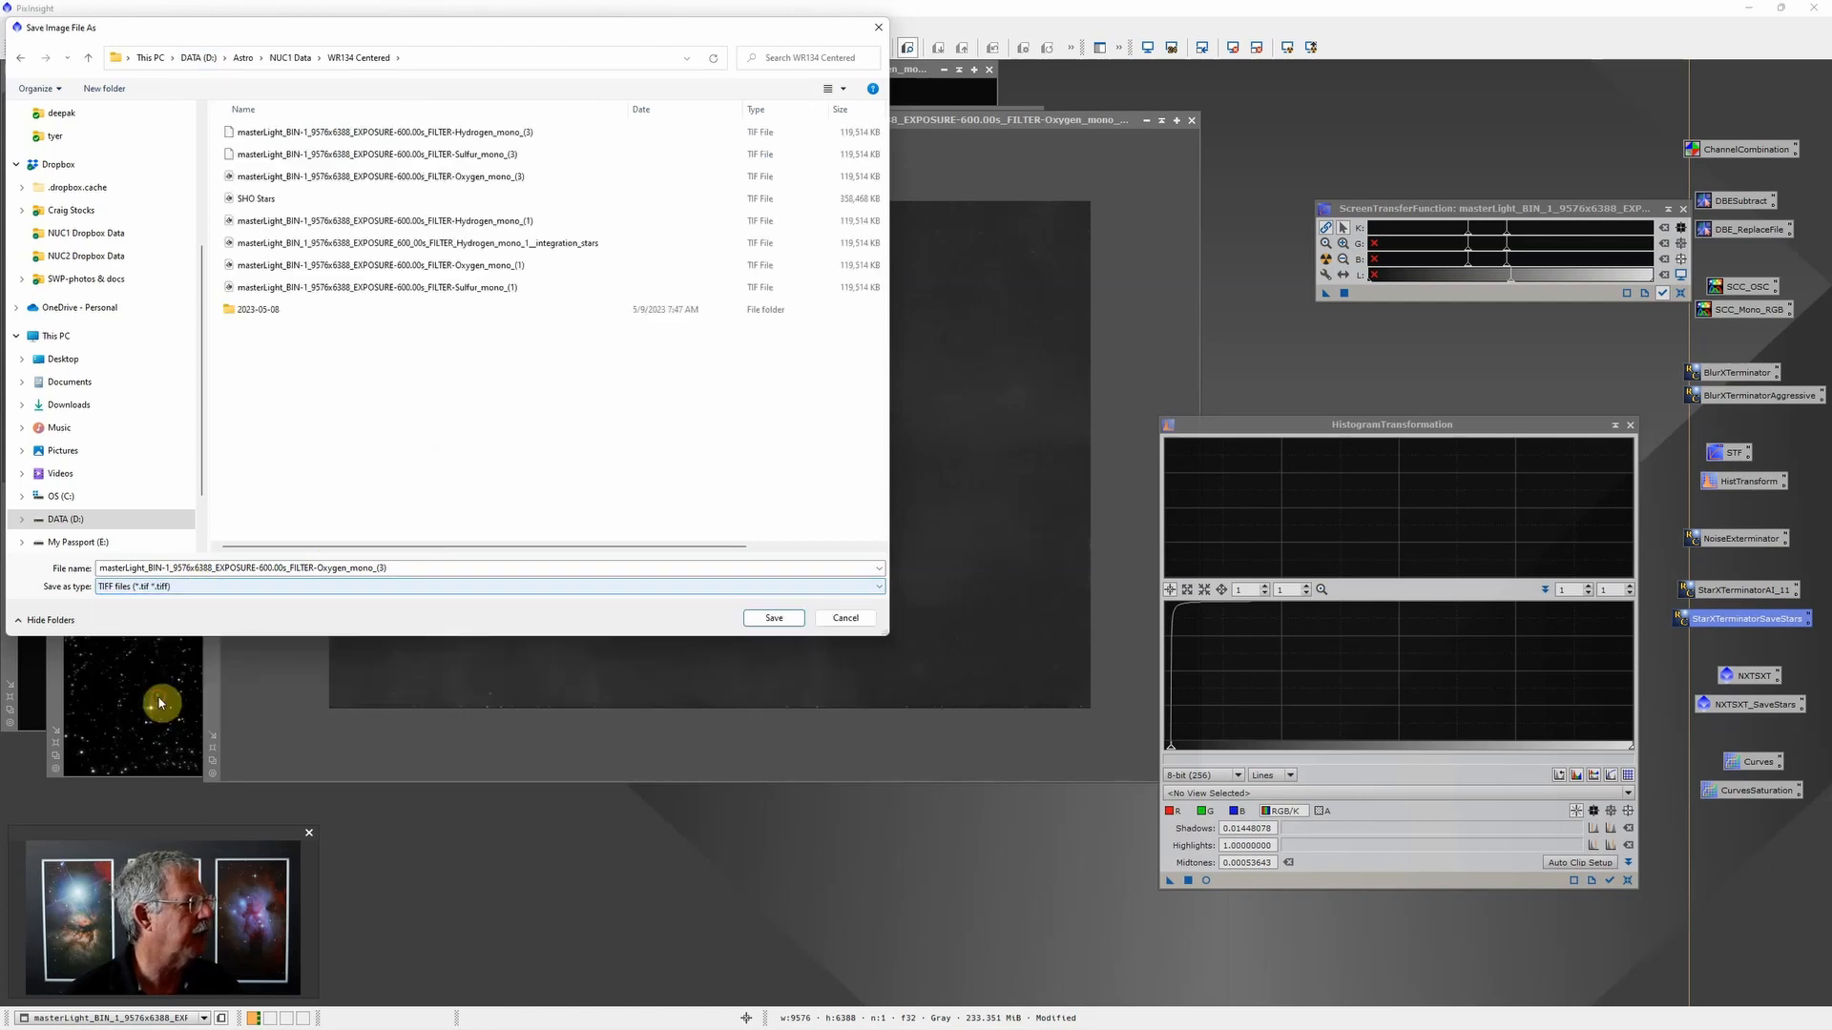
{"action": "double_click", "coordinate": [409, 566]}
{"action": "left_click", "coordinate": [410, 567]}
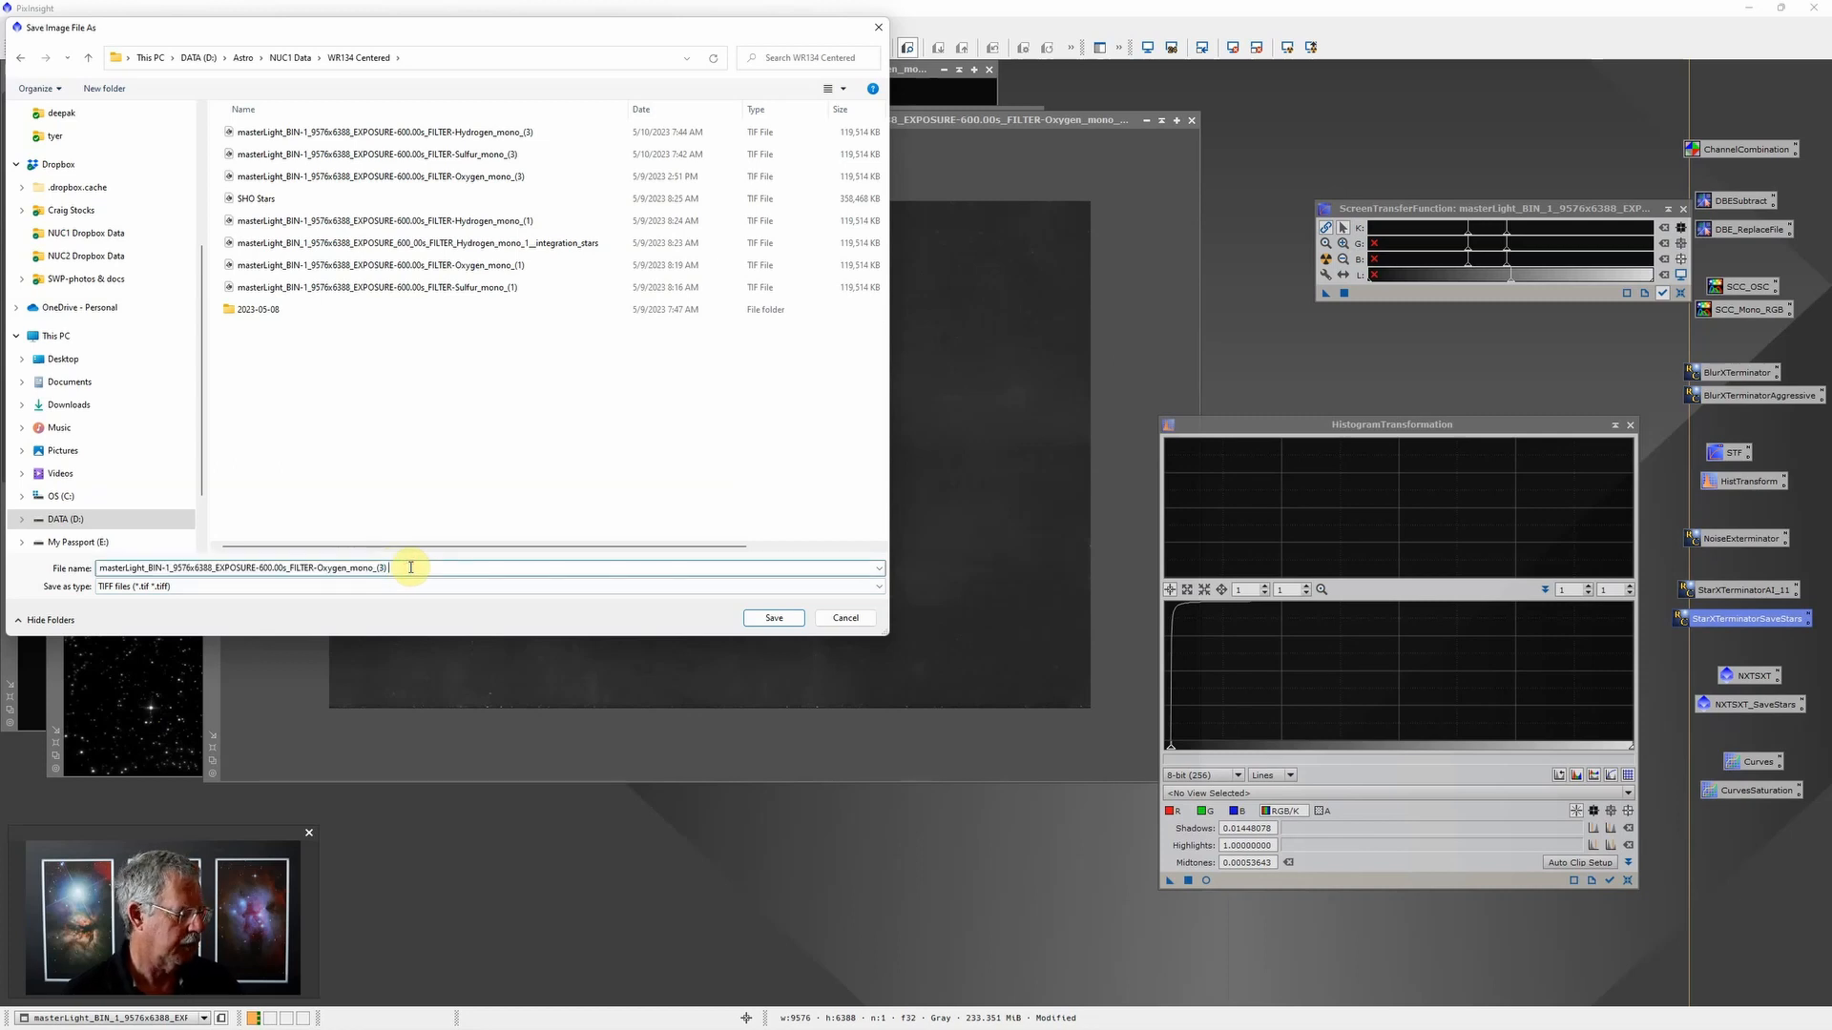
{"action": "type", "text": "2"}
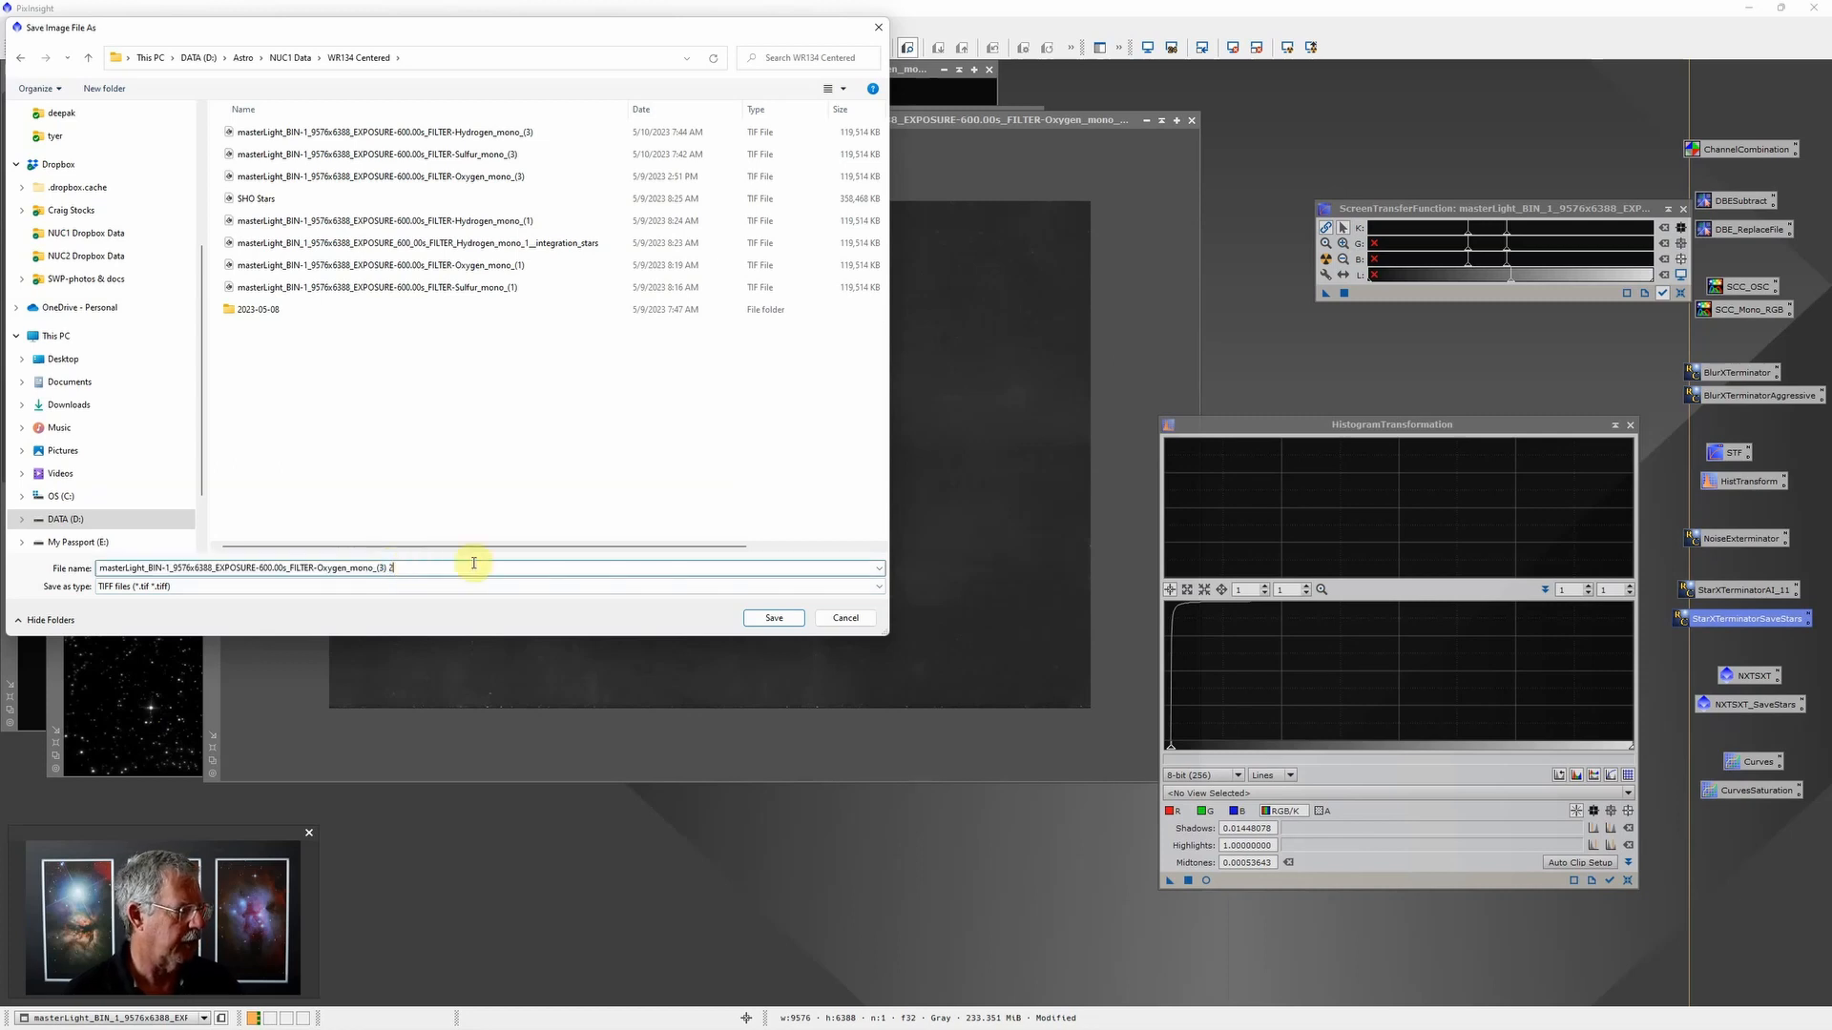
{"action": "left_click", "coordinate": [773, 618]}
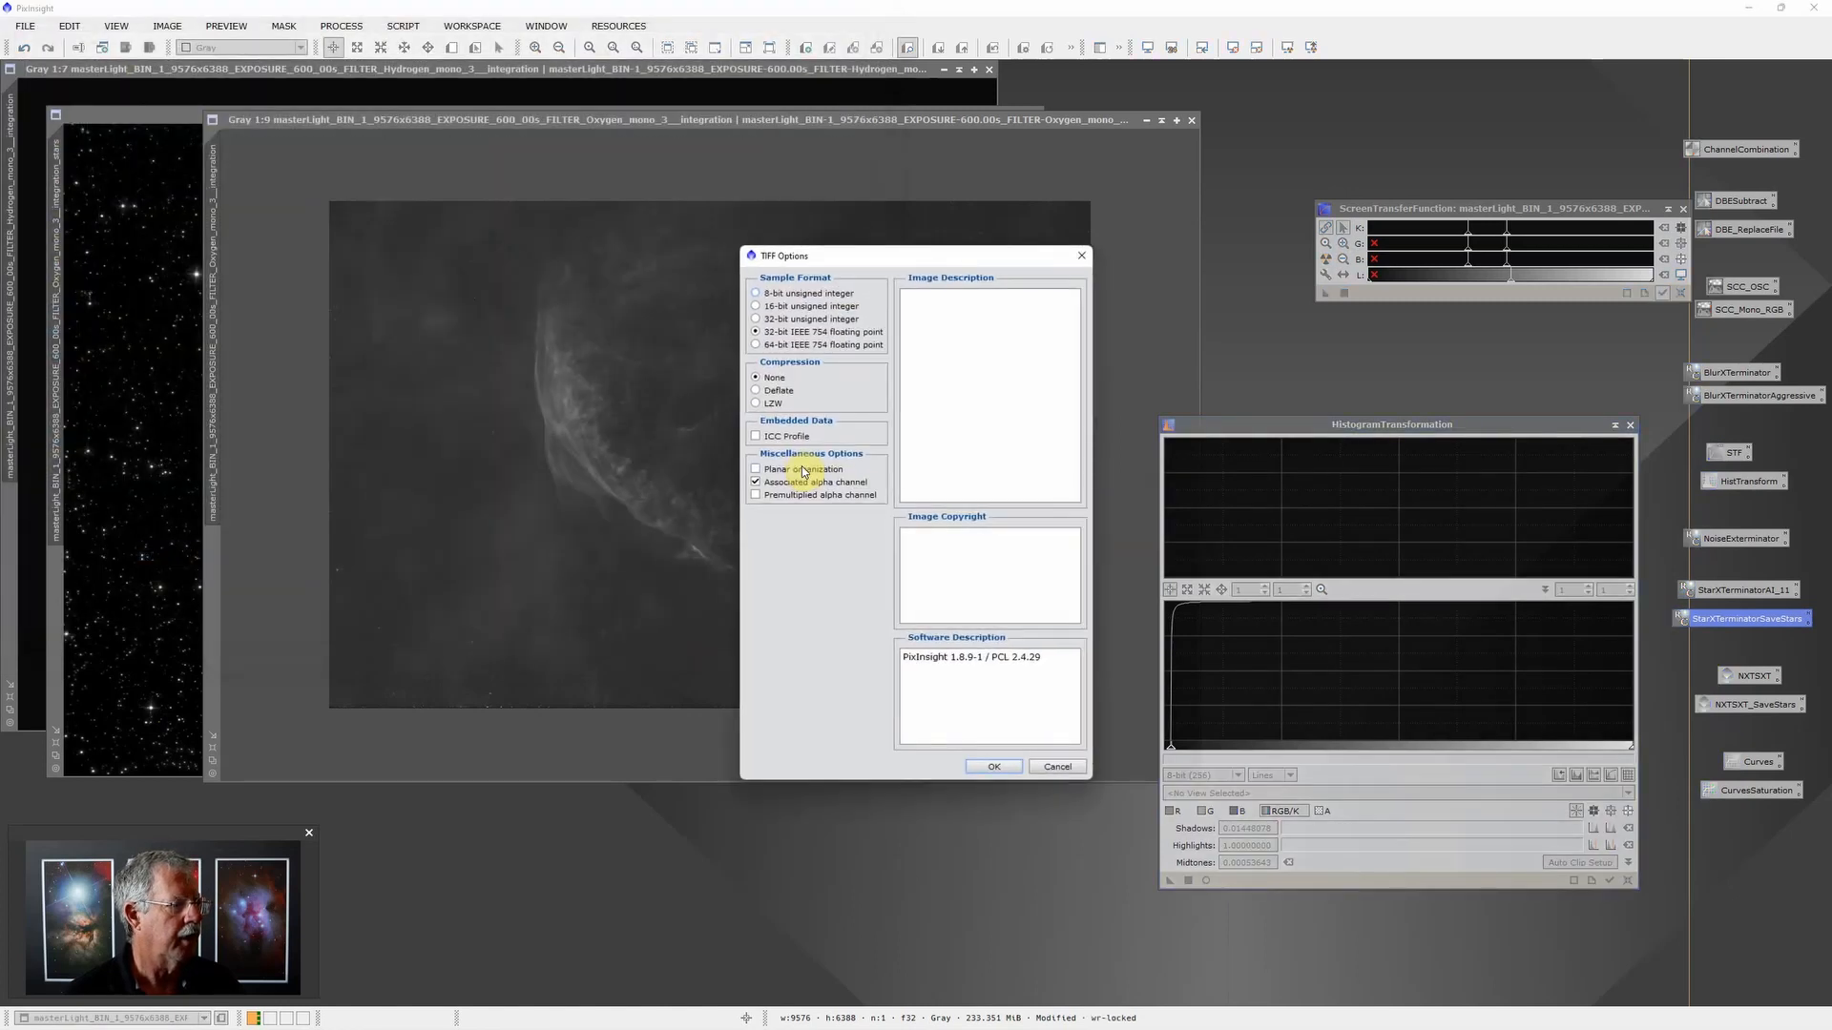
{"action": "left_click", "coordinate": [792, 306]}
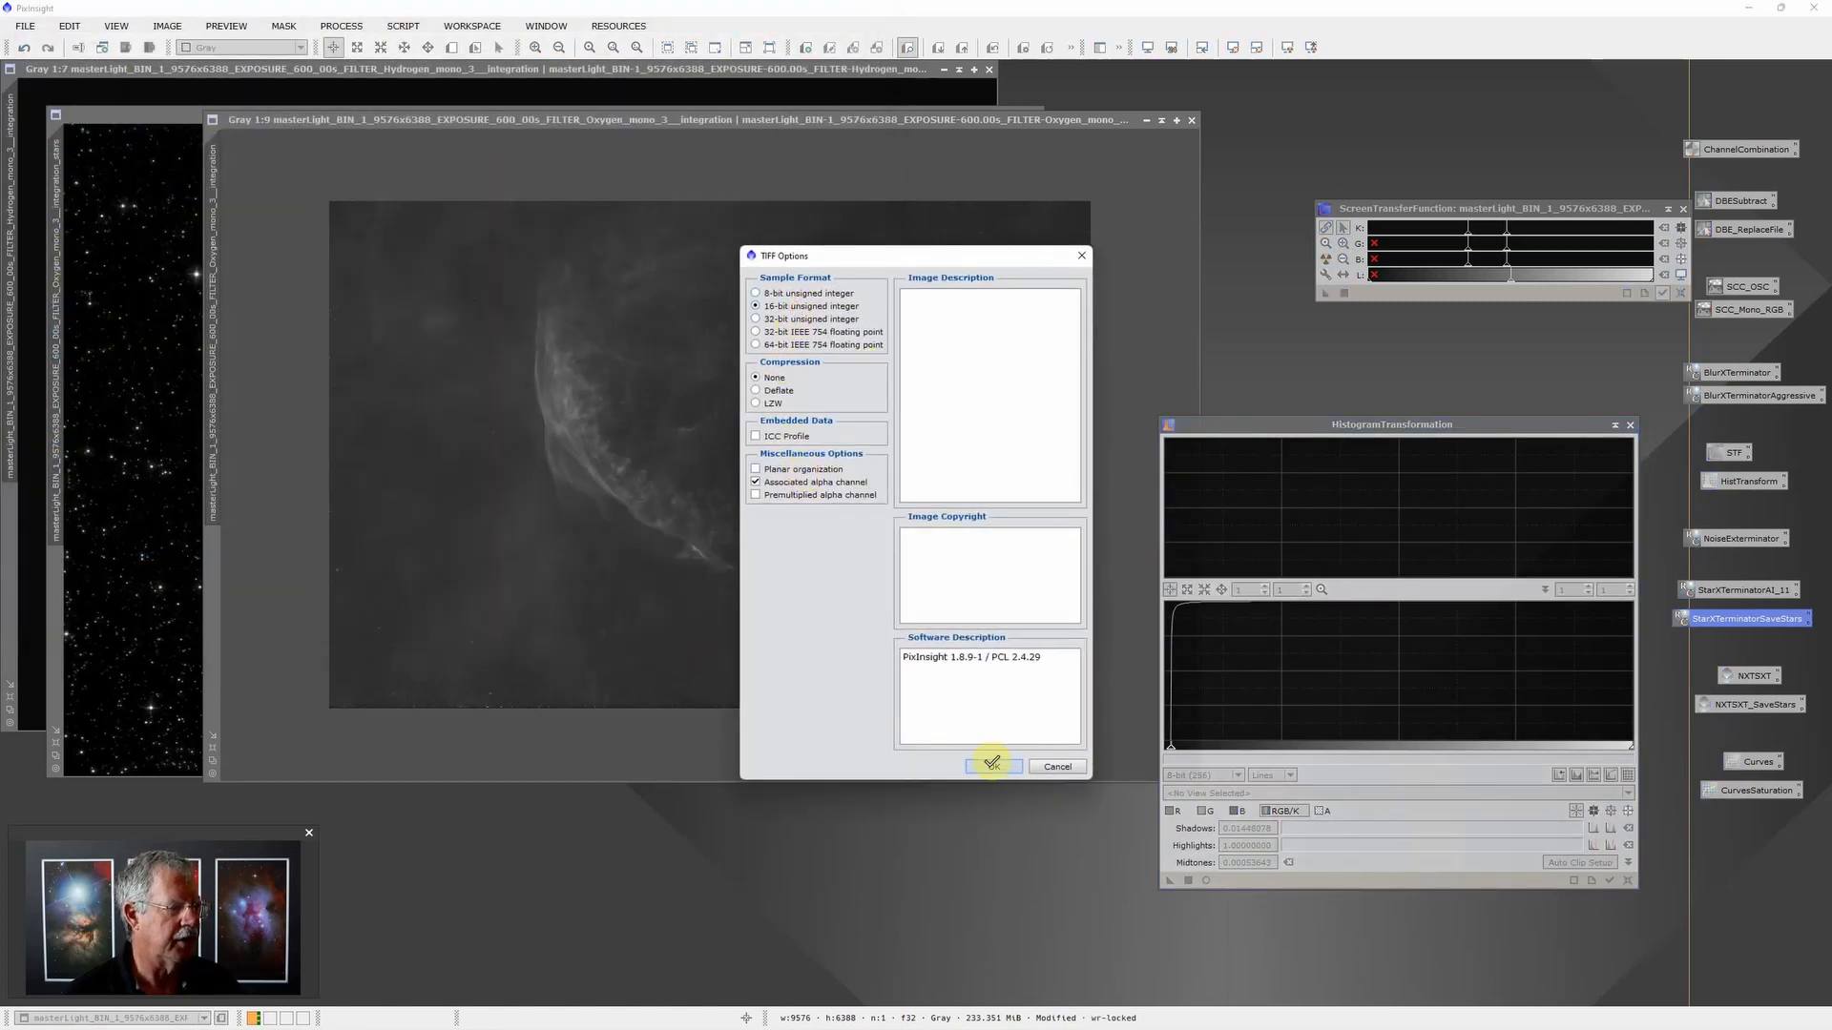
{"action": "left_click", "coordinate": [990, 766]}
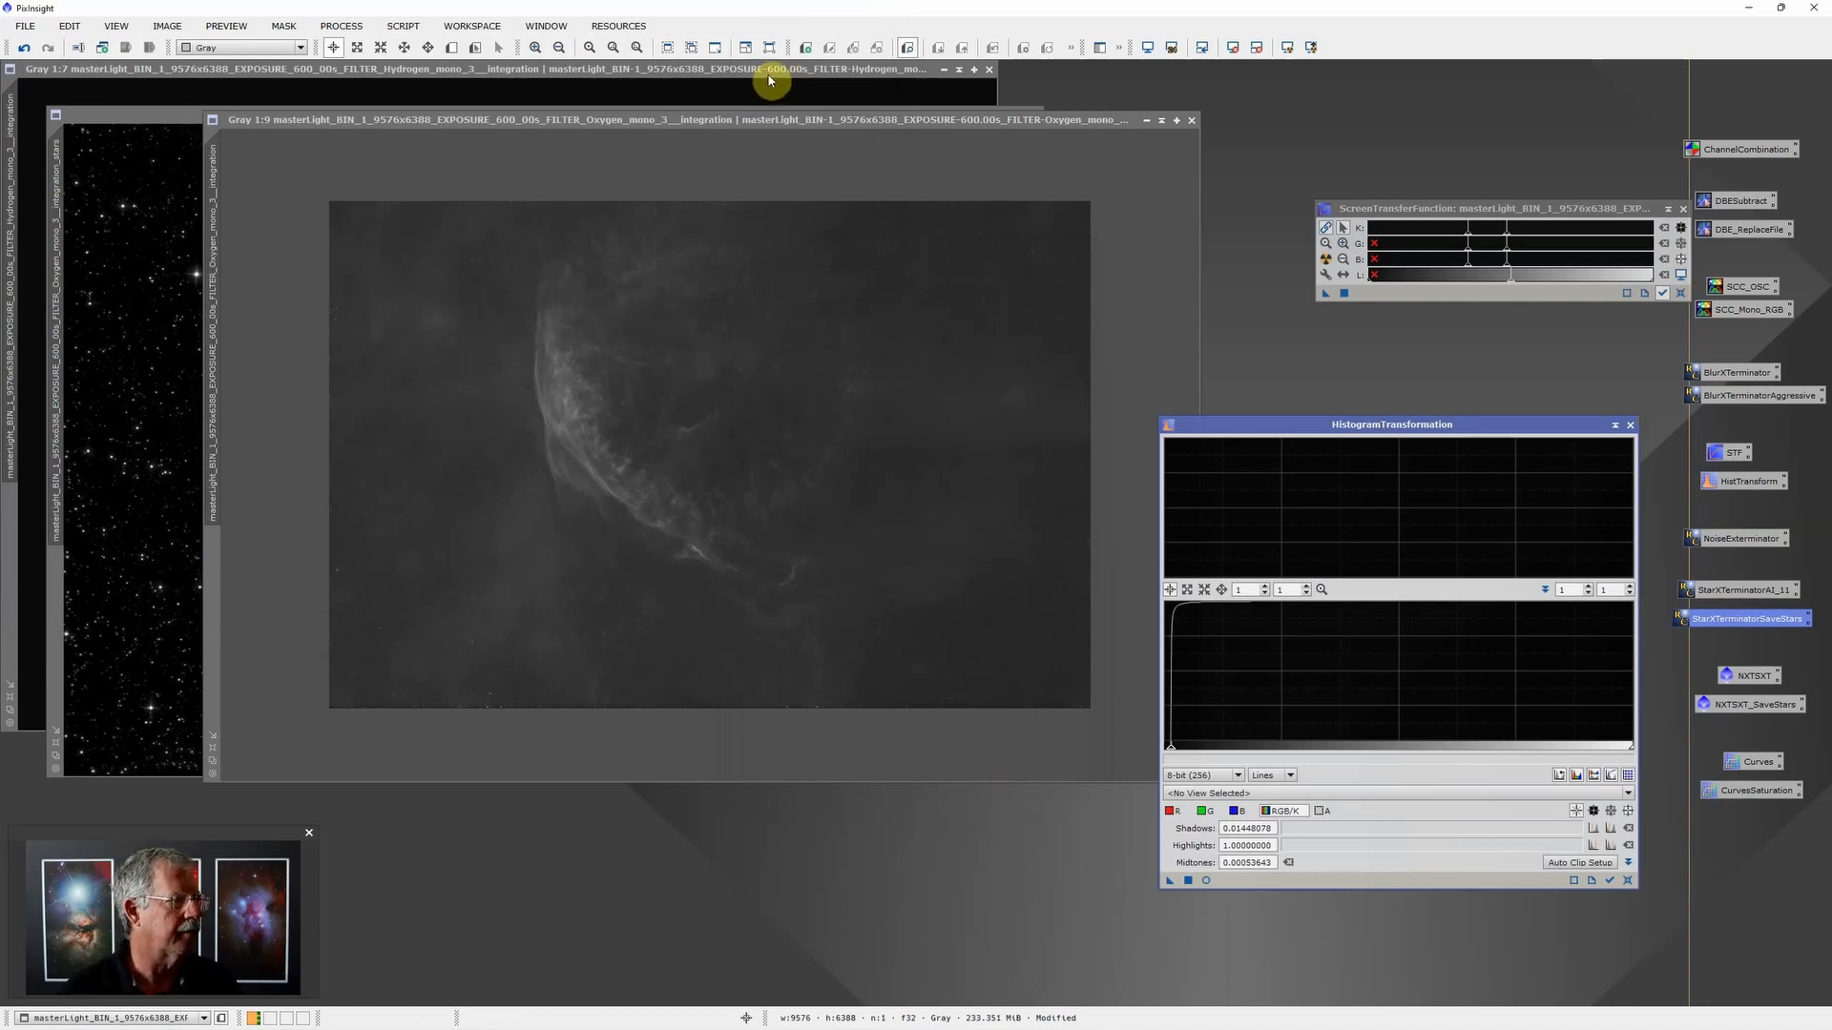
Step: Save the Oxygen integration_stars image as a 16-bit TIFF in the same folder with " 2" appended to its name
{"action": "left_click", "coordinate": [189, 137]}
{"action": "left_click", "coordinate": [25, 26]}
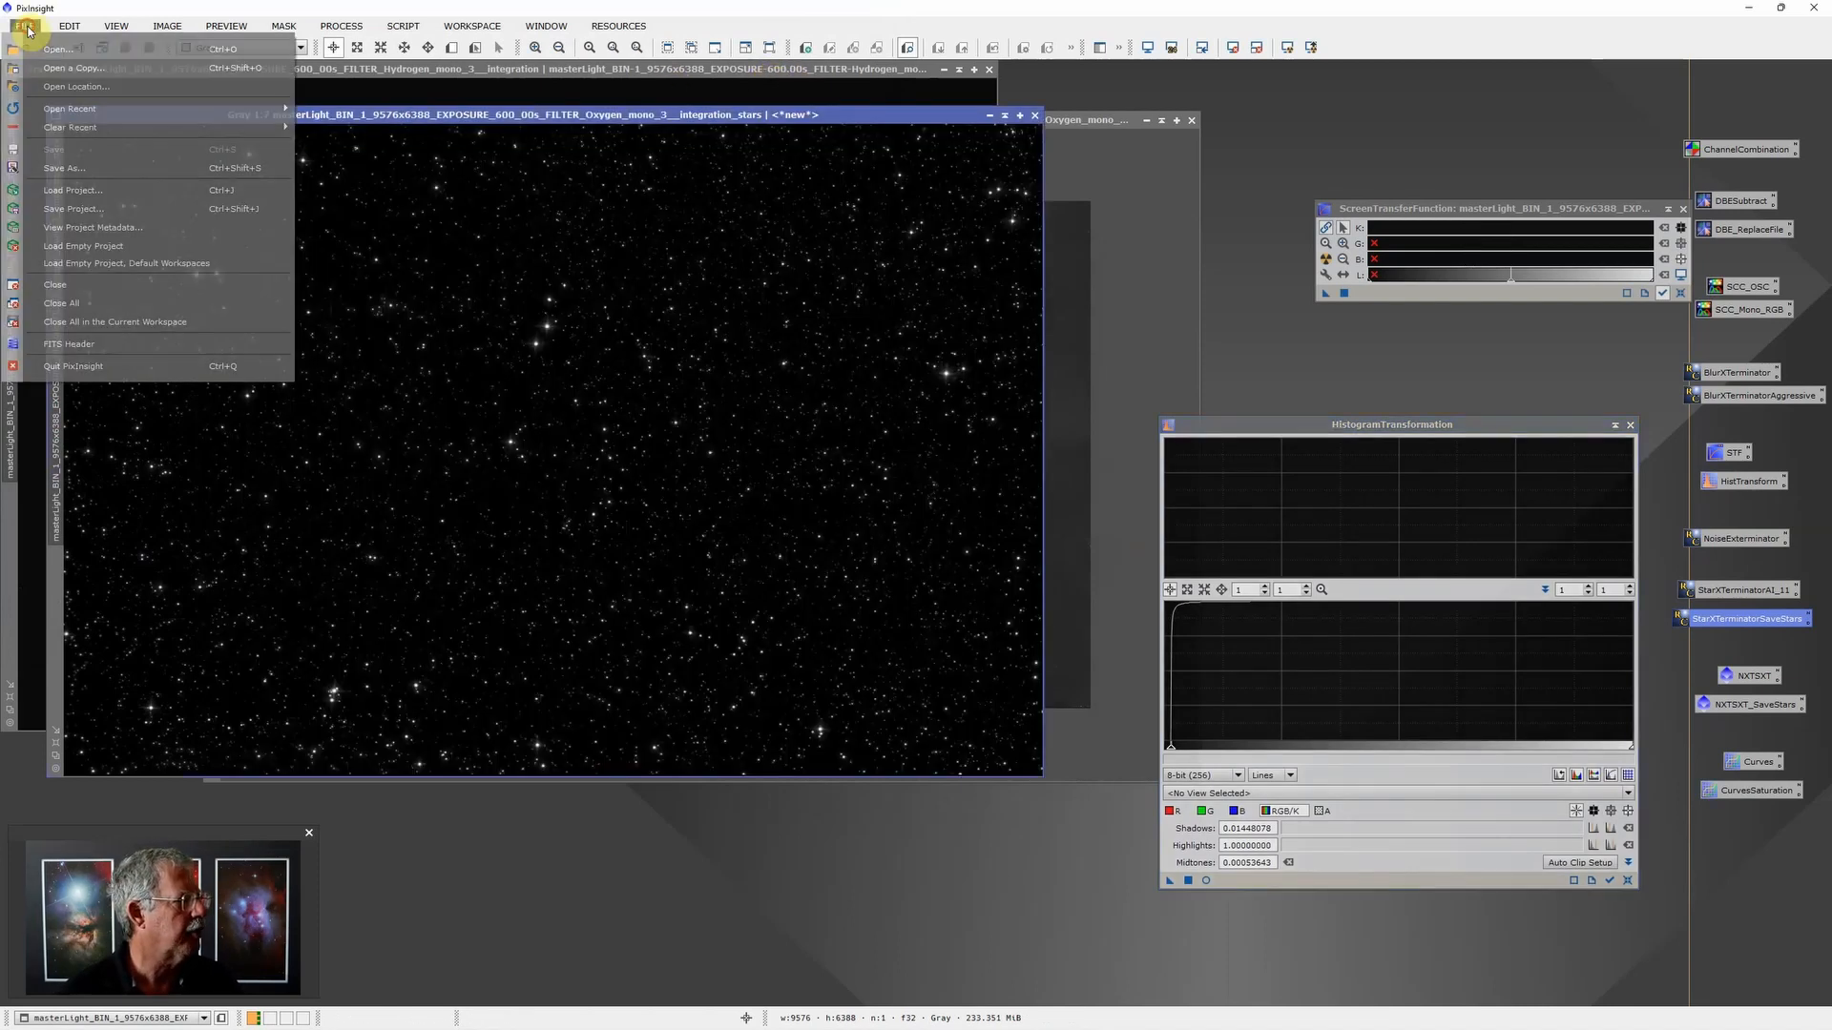
{"action": "left_click", "coordinate": [120, 171]}
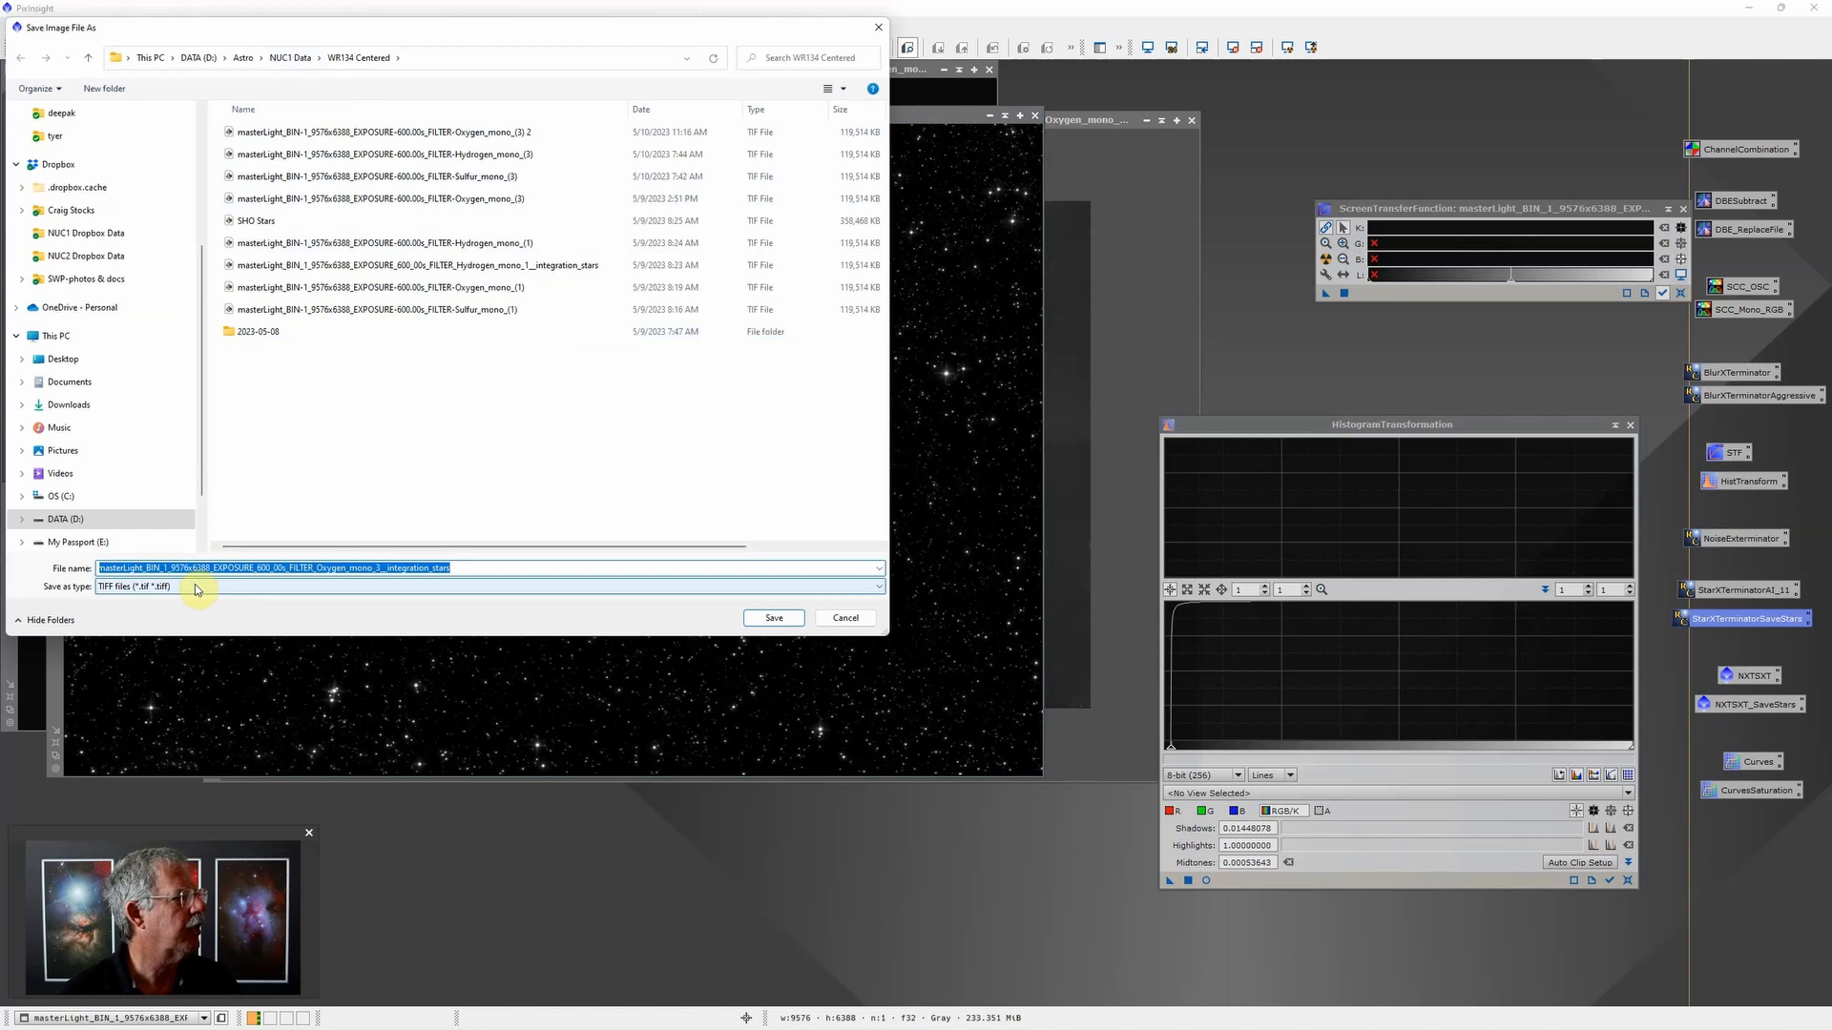
{"action": "left_click", "coordinate": [532, 566]}
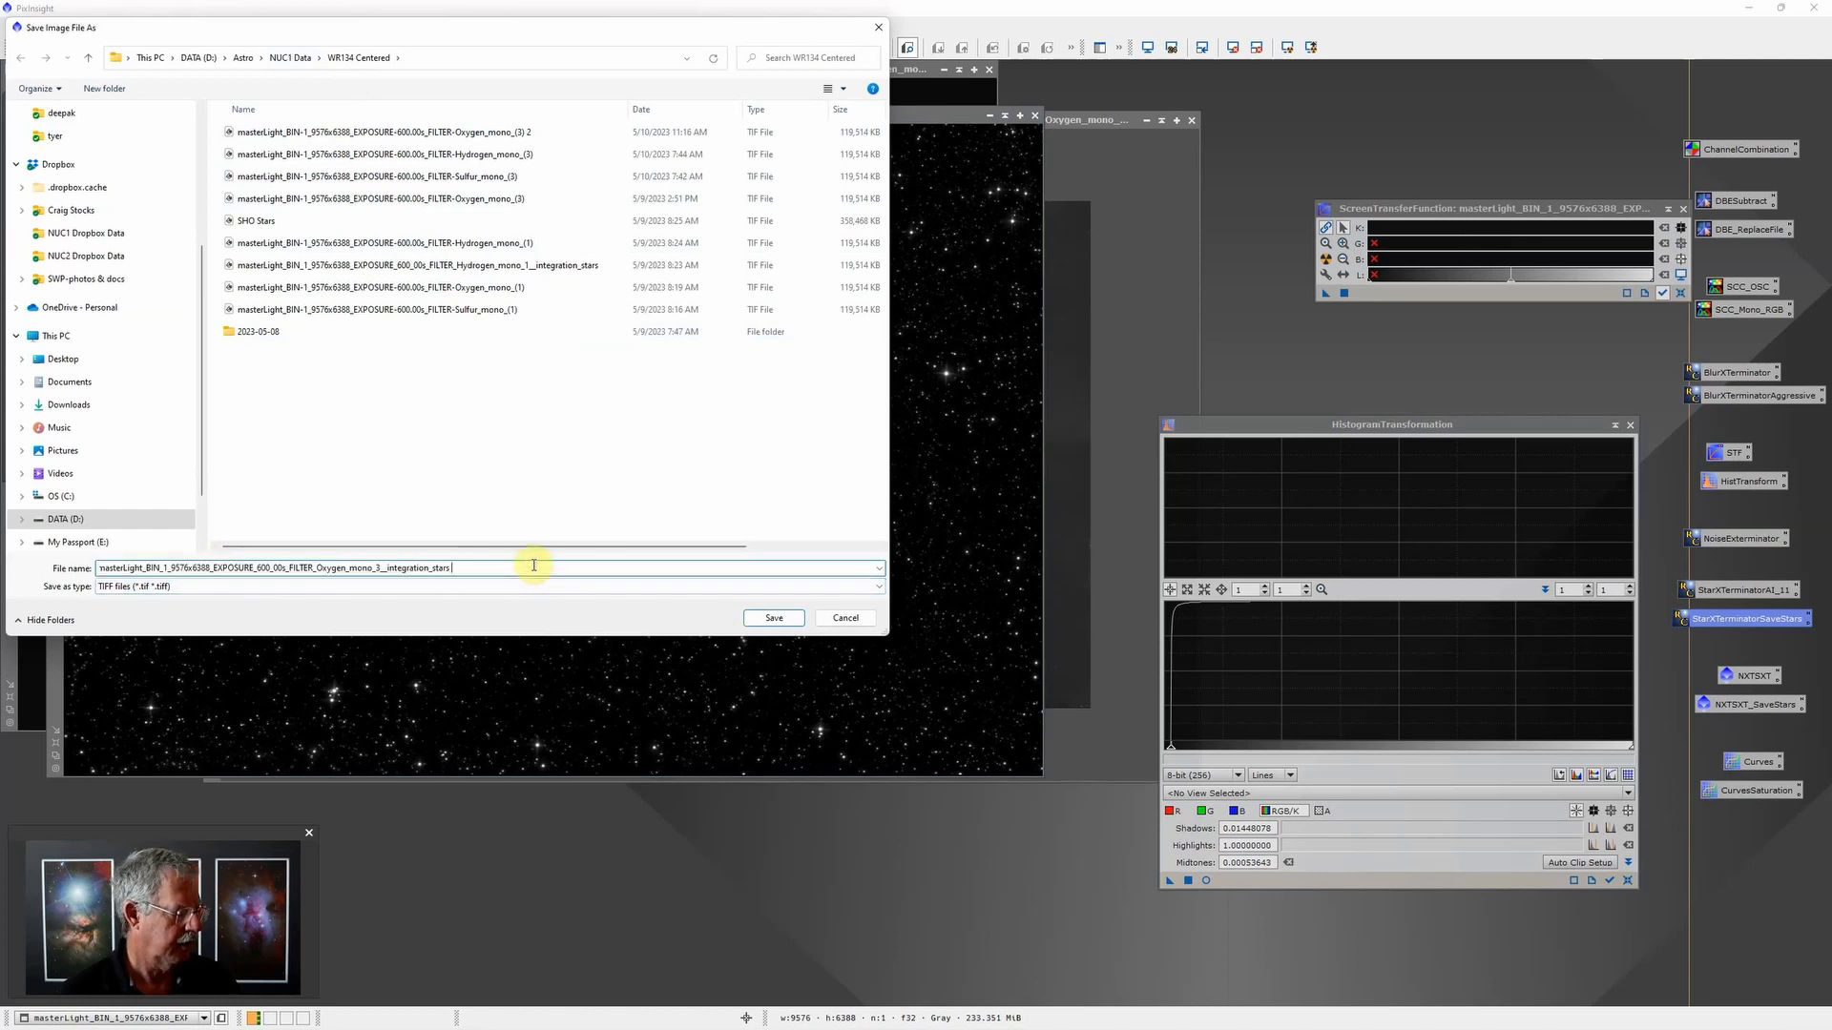
{"action": "left_click", "coordinate": [784, 619]}
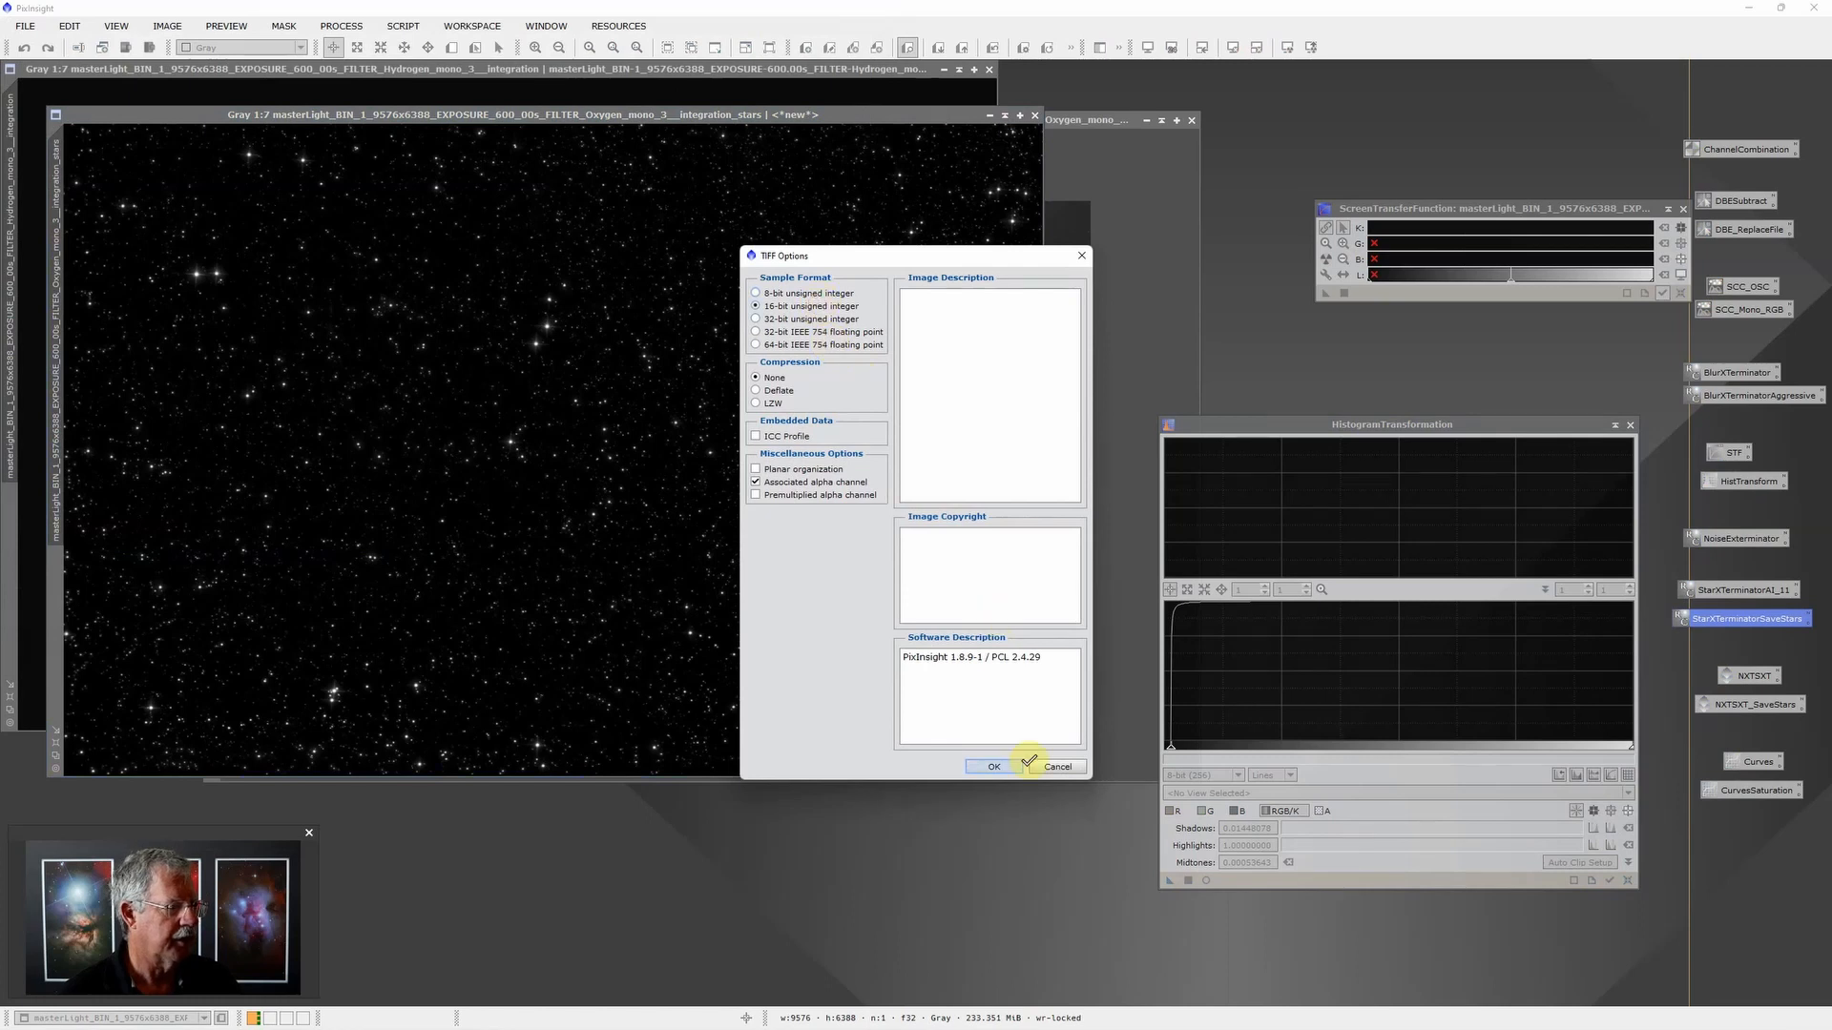
{"action": "left_click", "coordinate": [997, 765]}
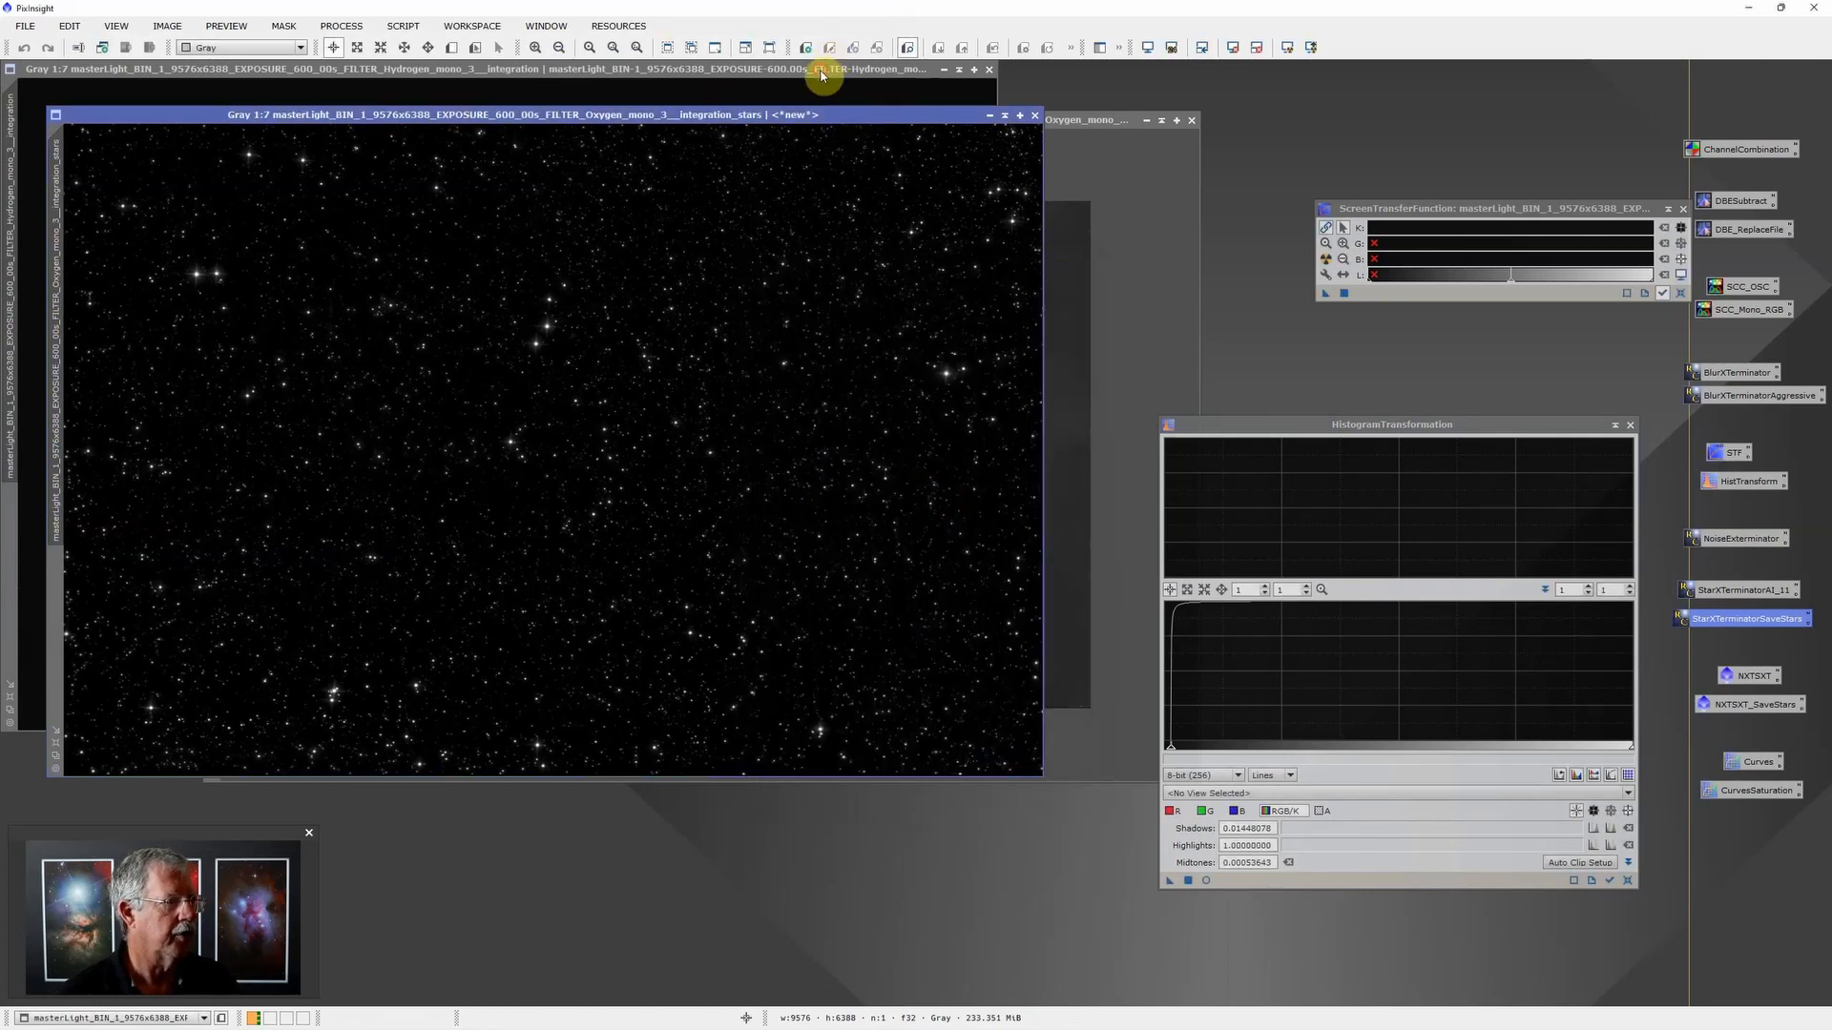
Step: Auto-stretch the Hydrogen image on screen and apply the BlurXTerminatorAggressive process to it
{"action": "left_click", "coordinate": [821, 72]}
{"action": "left_click", "coordinate": [1286, 48]}
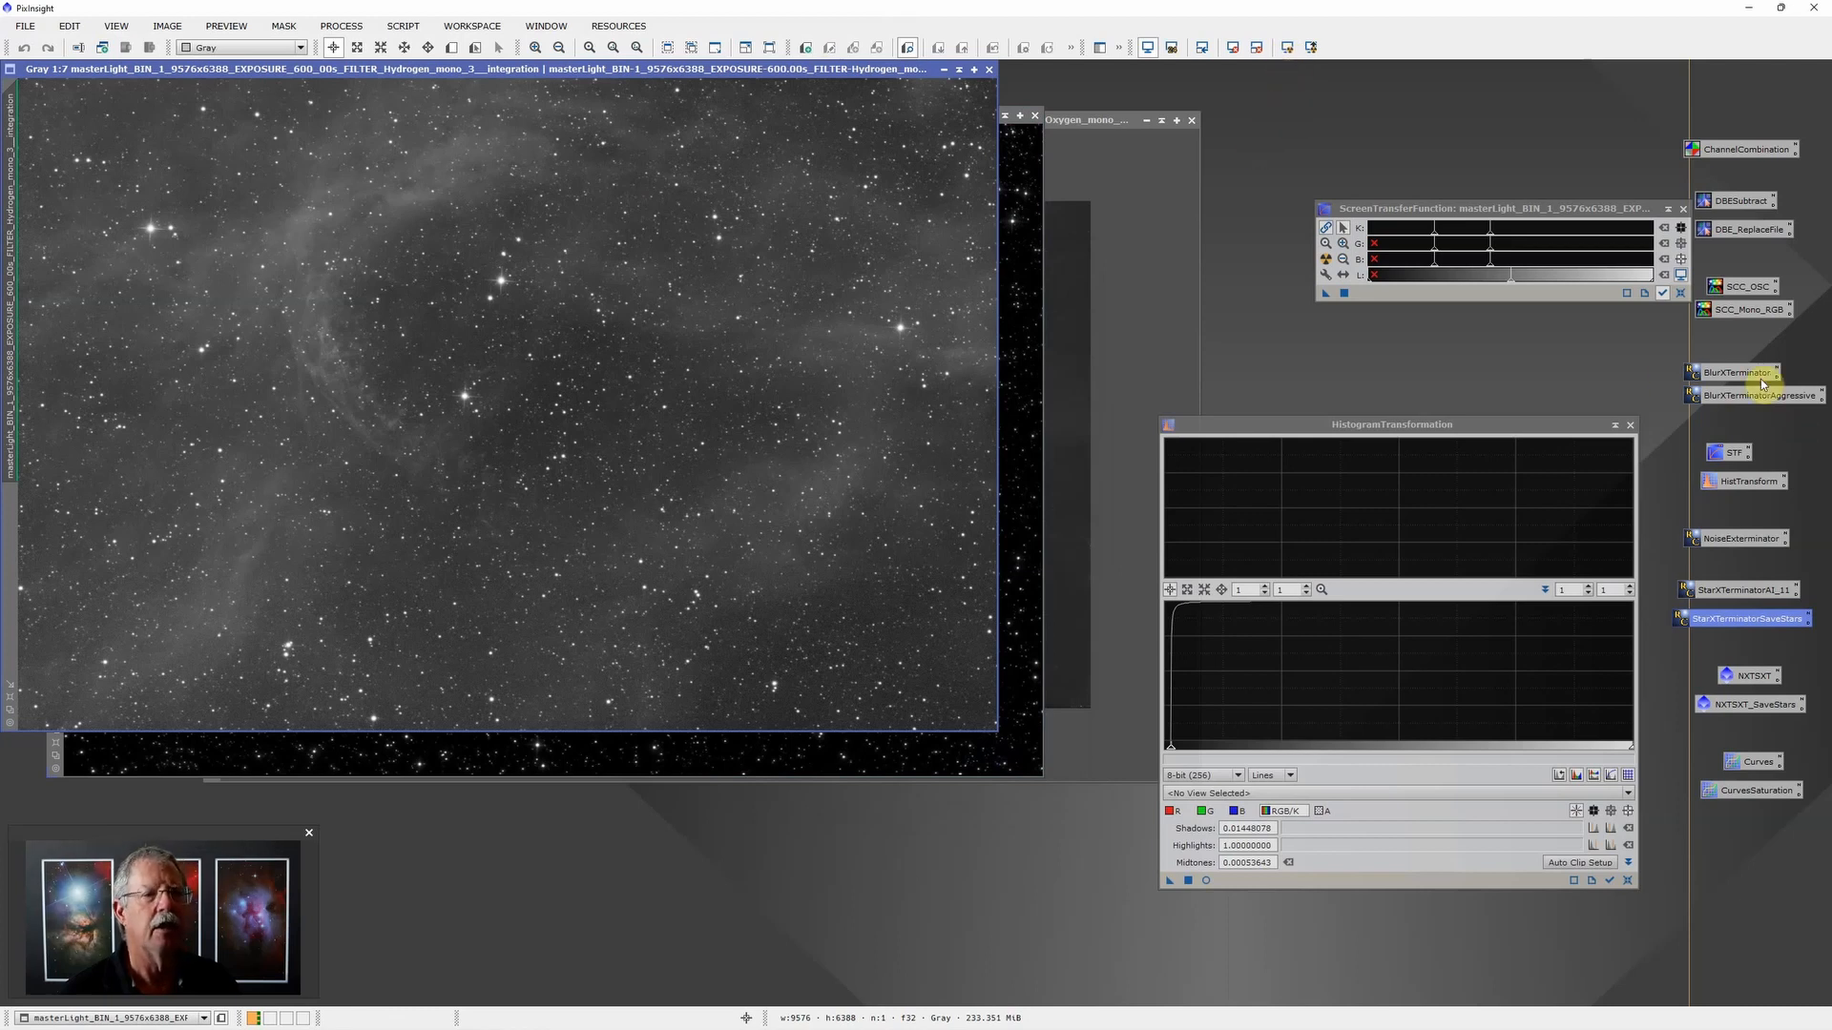
{"action": "left_click_drag", "start_coordinate": [1756, 395], "coordinate": [759, 369]}
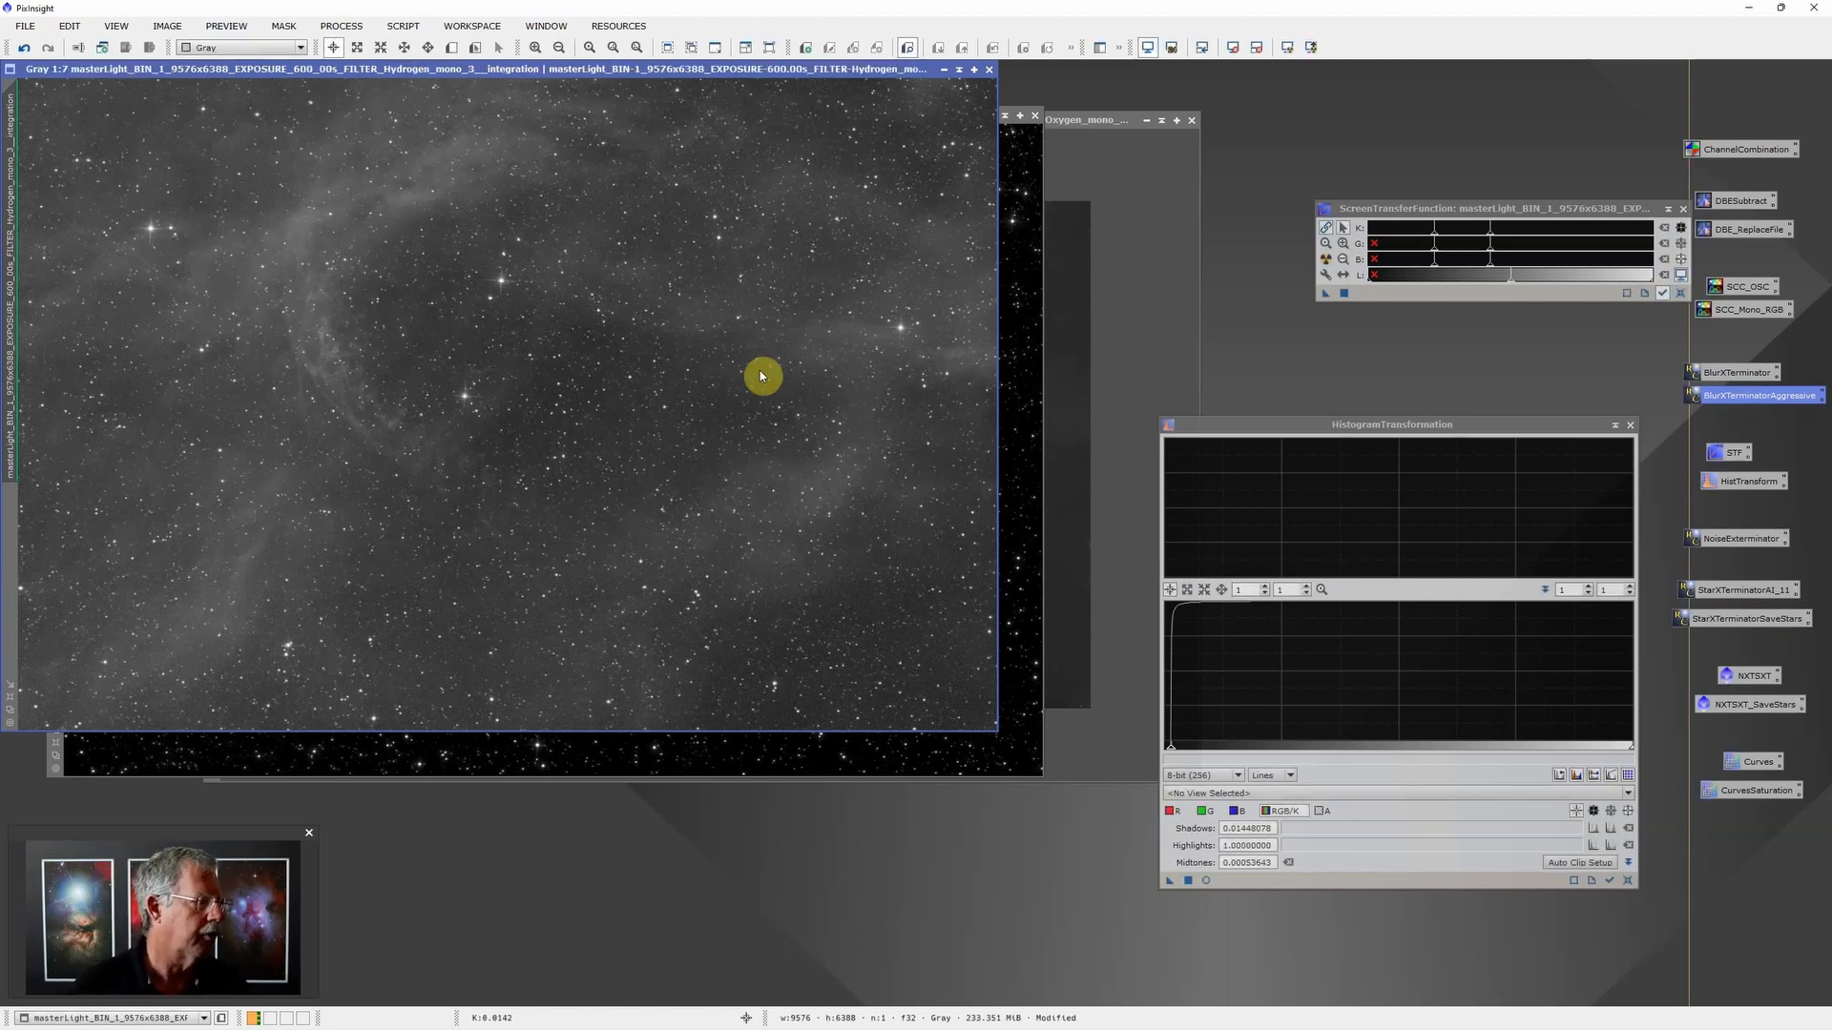
Step: Reapply the auto screen stretch to the Hydrogen image and raise its shadows point slightly for a darker background
{"action": "left_click_drag", "start_coordinate": [618, 71], "coordinate": [753, 168]}
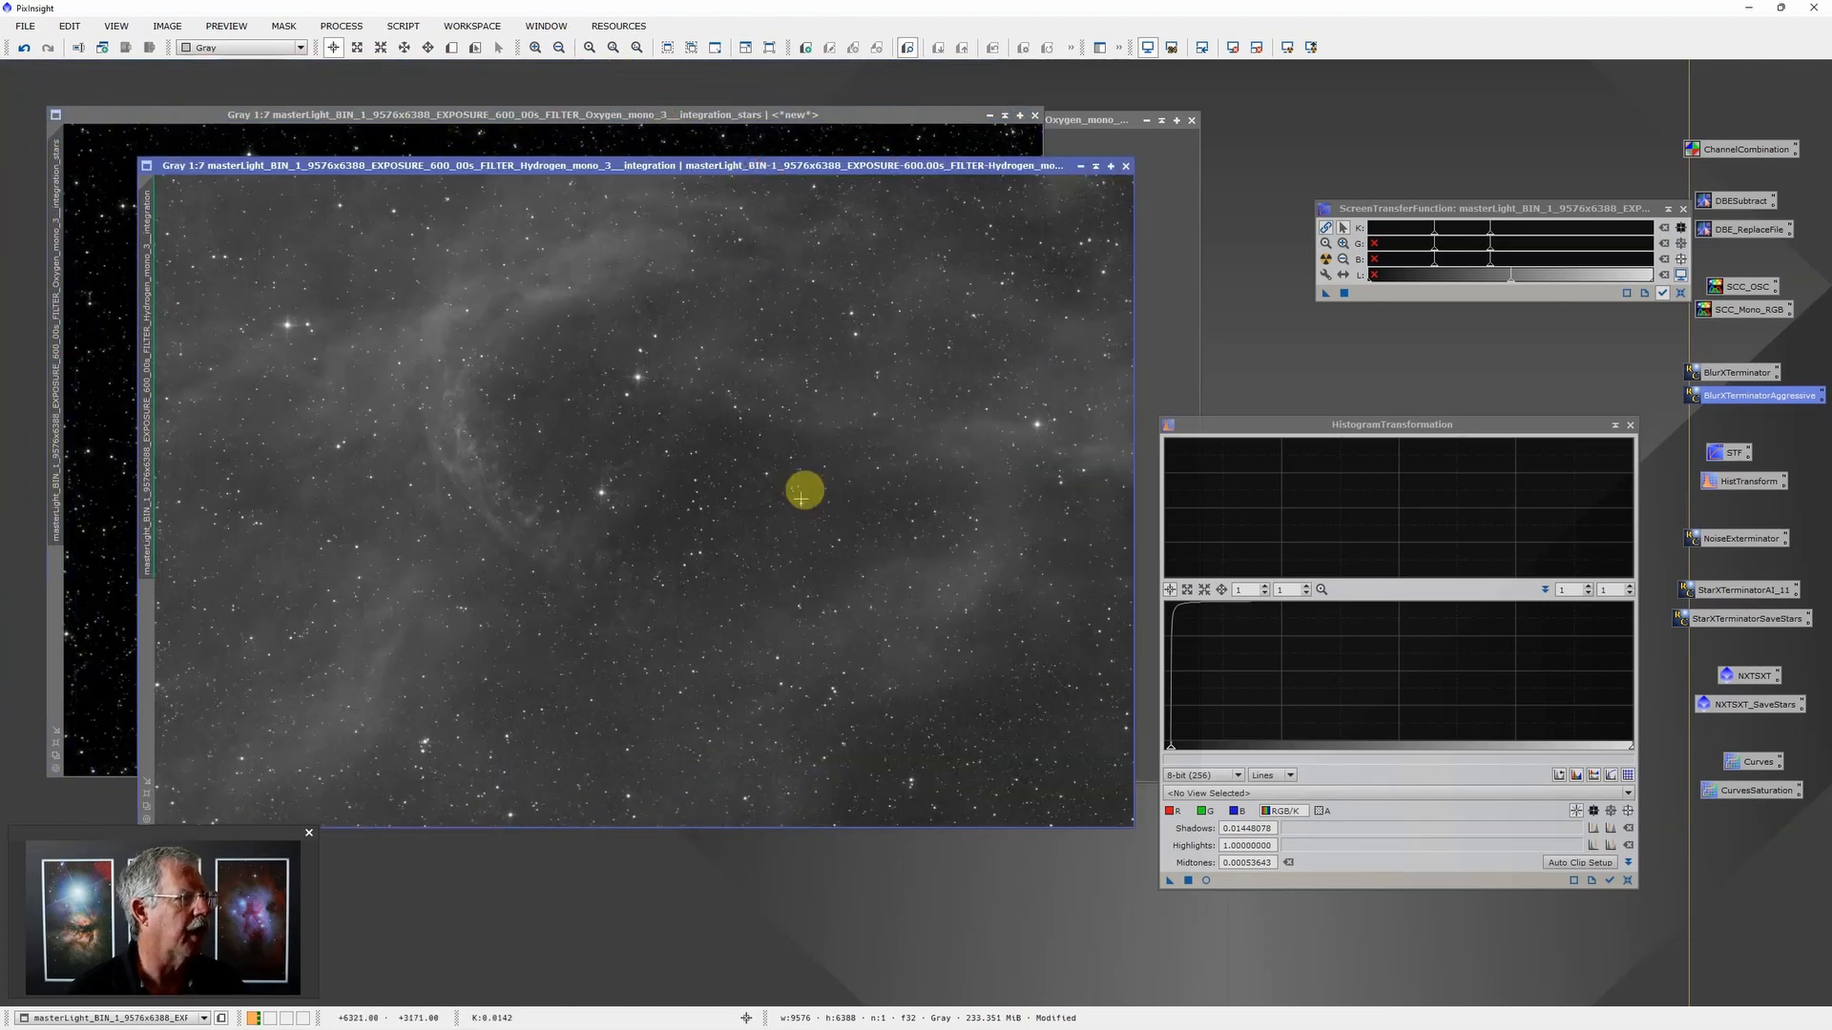
{"action": "left_click", "coordinate": [1324, 259]}
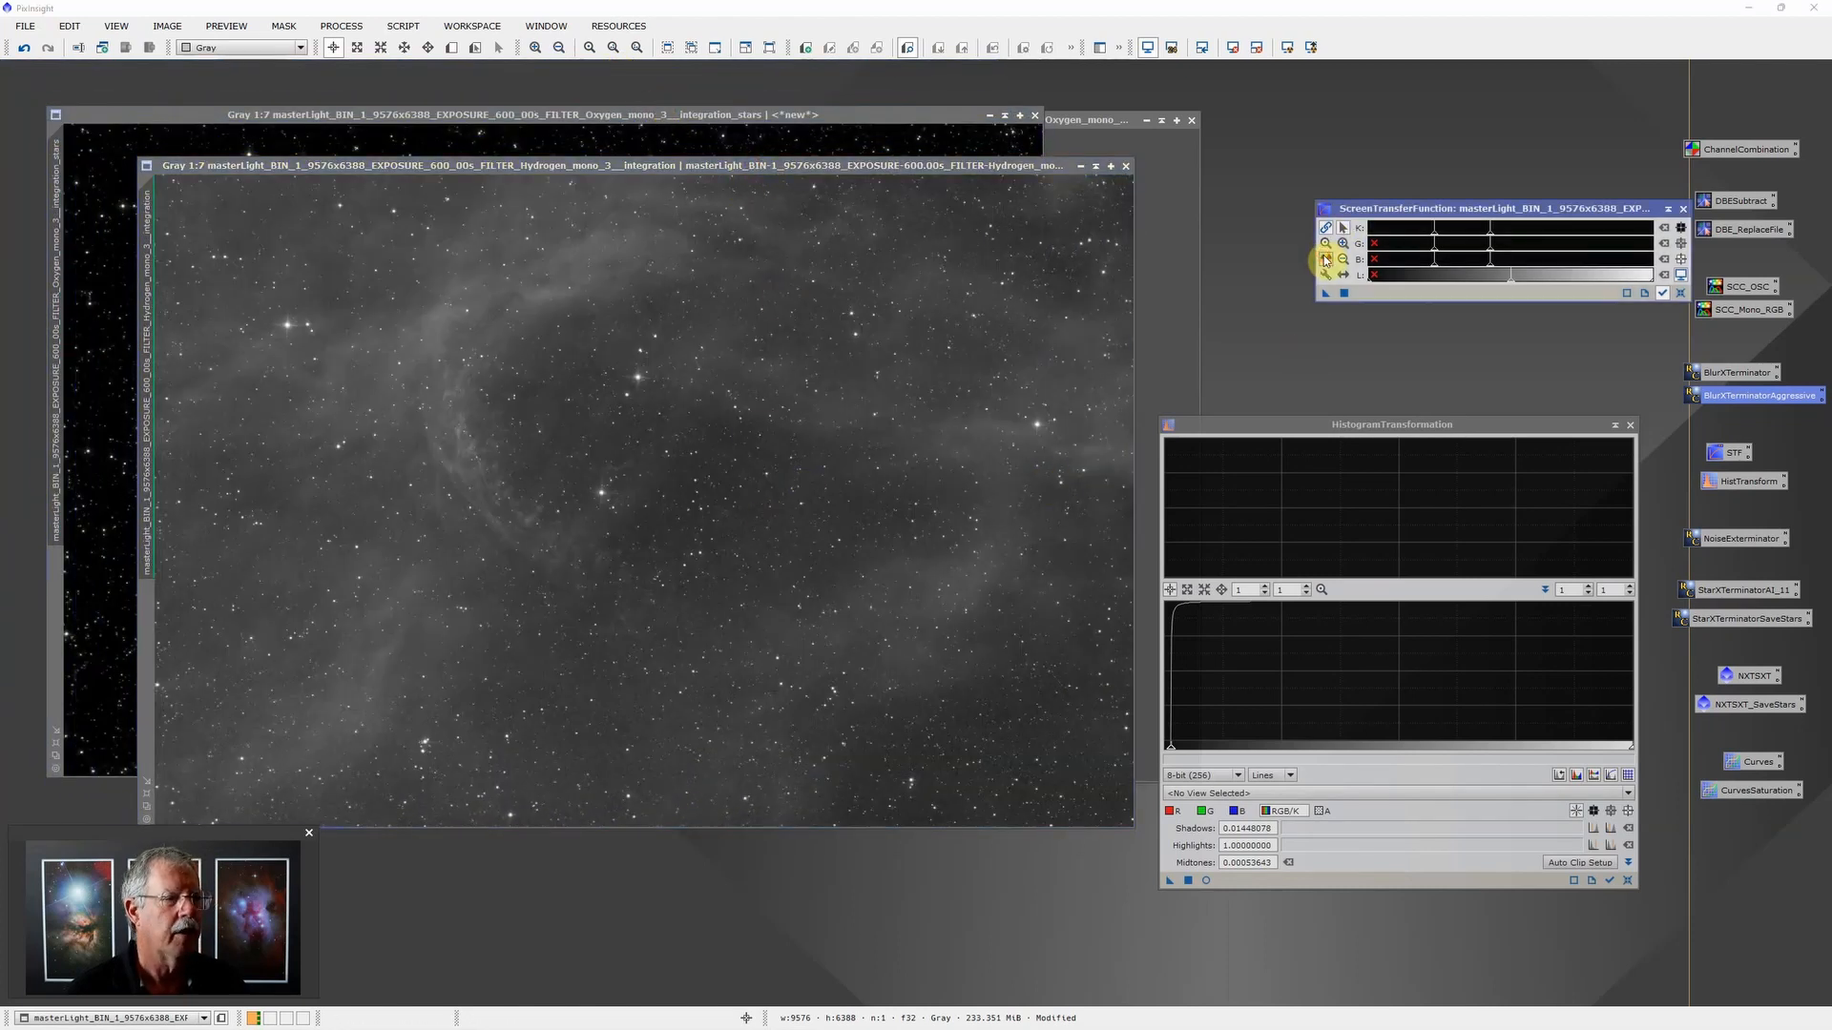
{"action": "left_click", "coordinate": [1434, 243]}
{"action": "left_click_drag", "start_coordinate": [1434, 243], "coordinate": [1490, 238]}
{"action": "left_click_drag", "start_coordinate": [1439, 241], "coordinate": [1440, 241]}
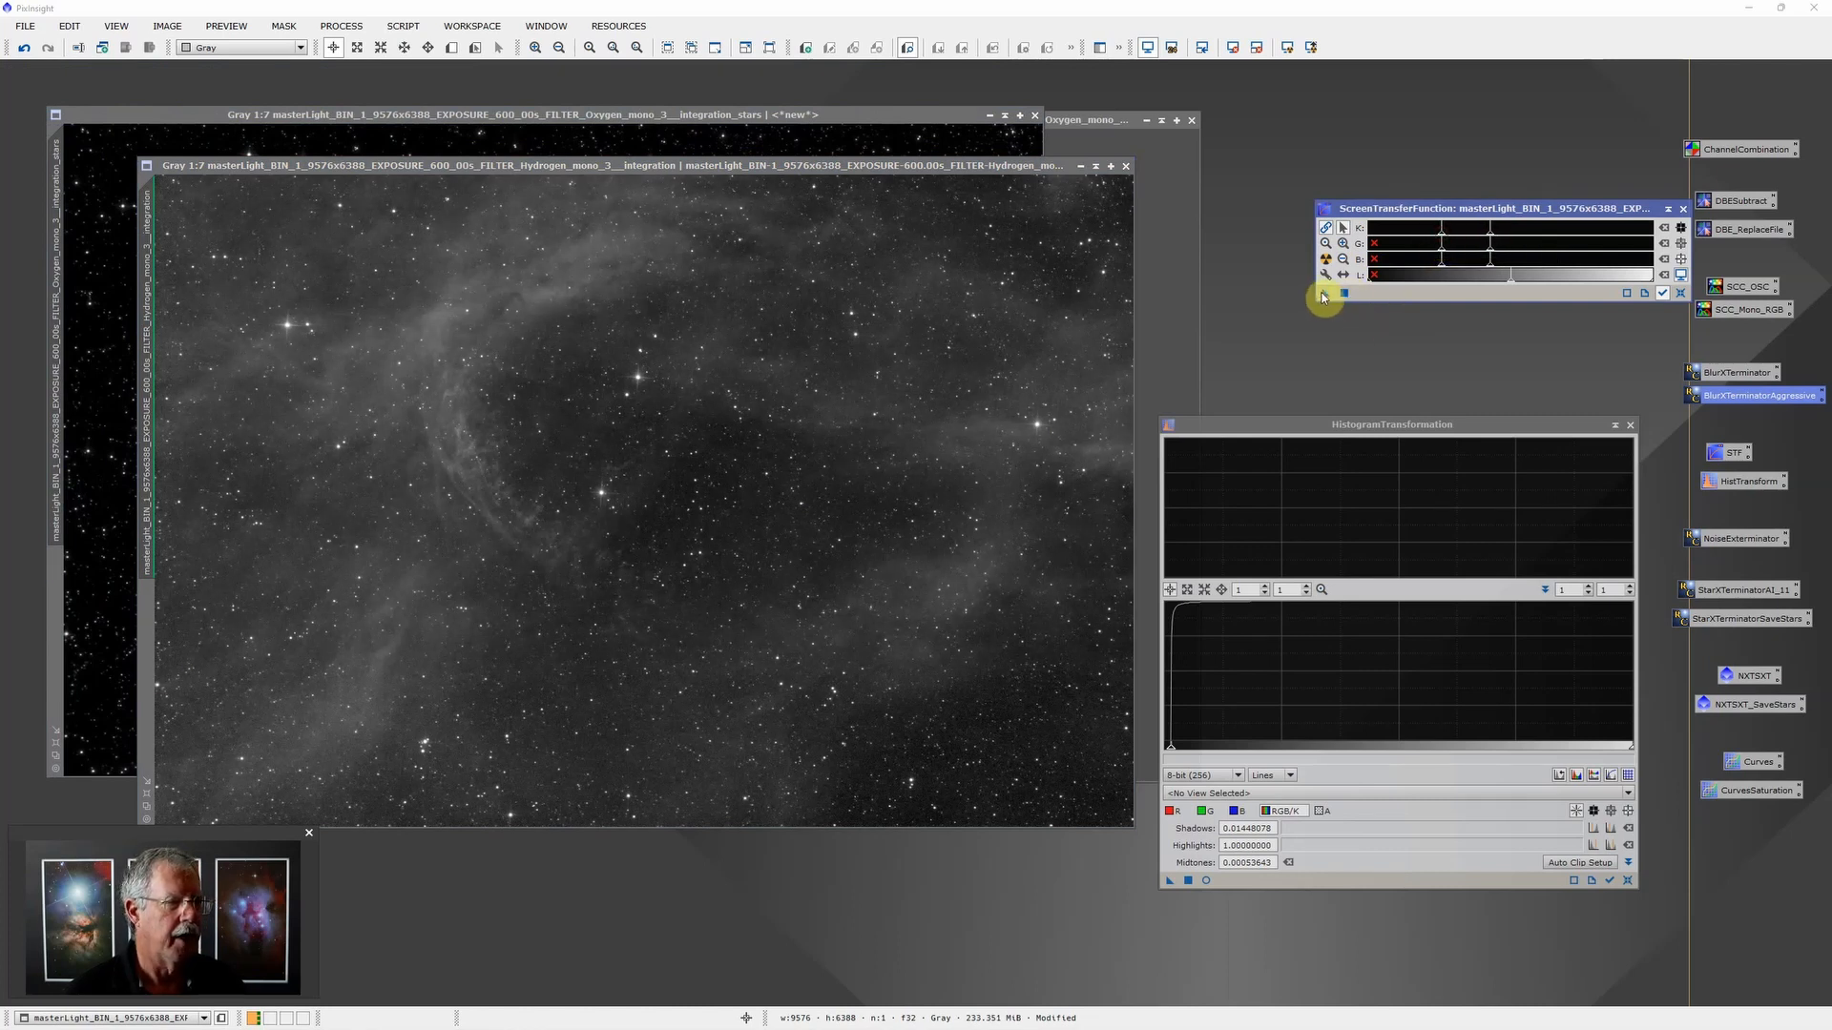
Step: Transfer the screen stretch to HistogramTransformation, apply it permanently to the Hydrogen image and disable the image's screen stretch
{"action": "left_click_drag", "start_coordinate": [1323, 296], "coordinate": [1268, 881]}
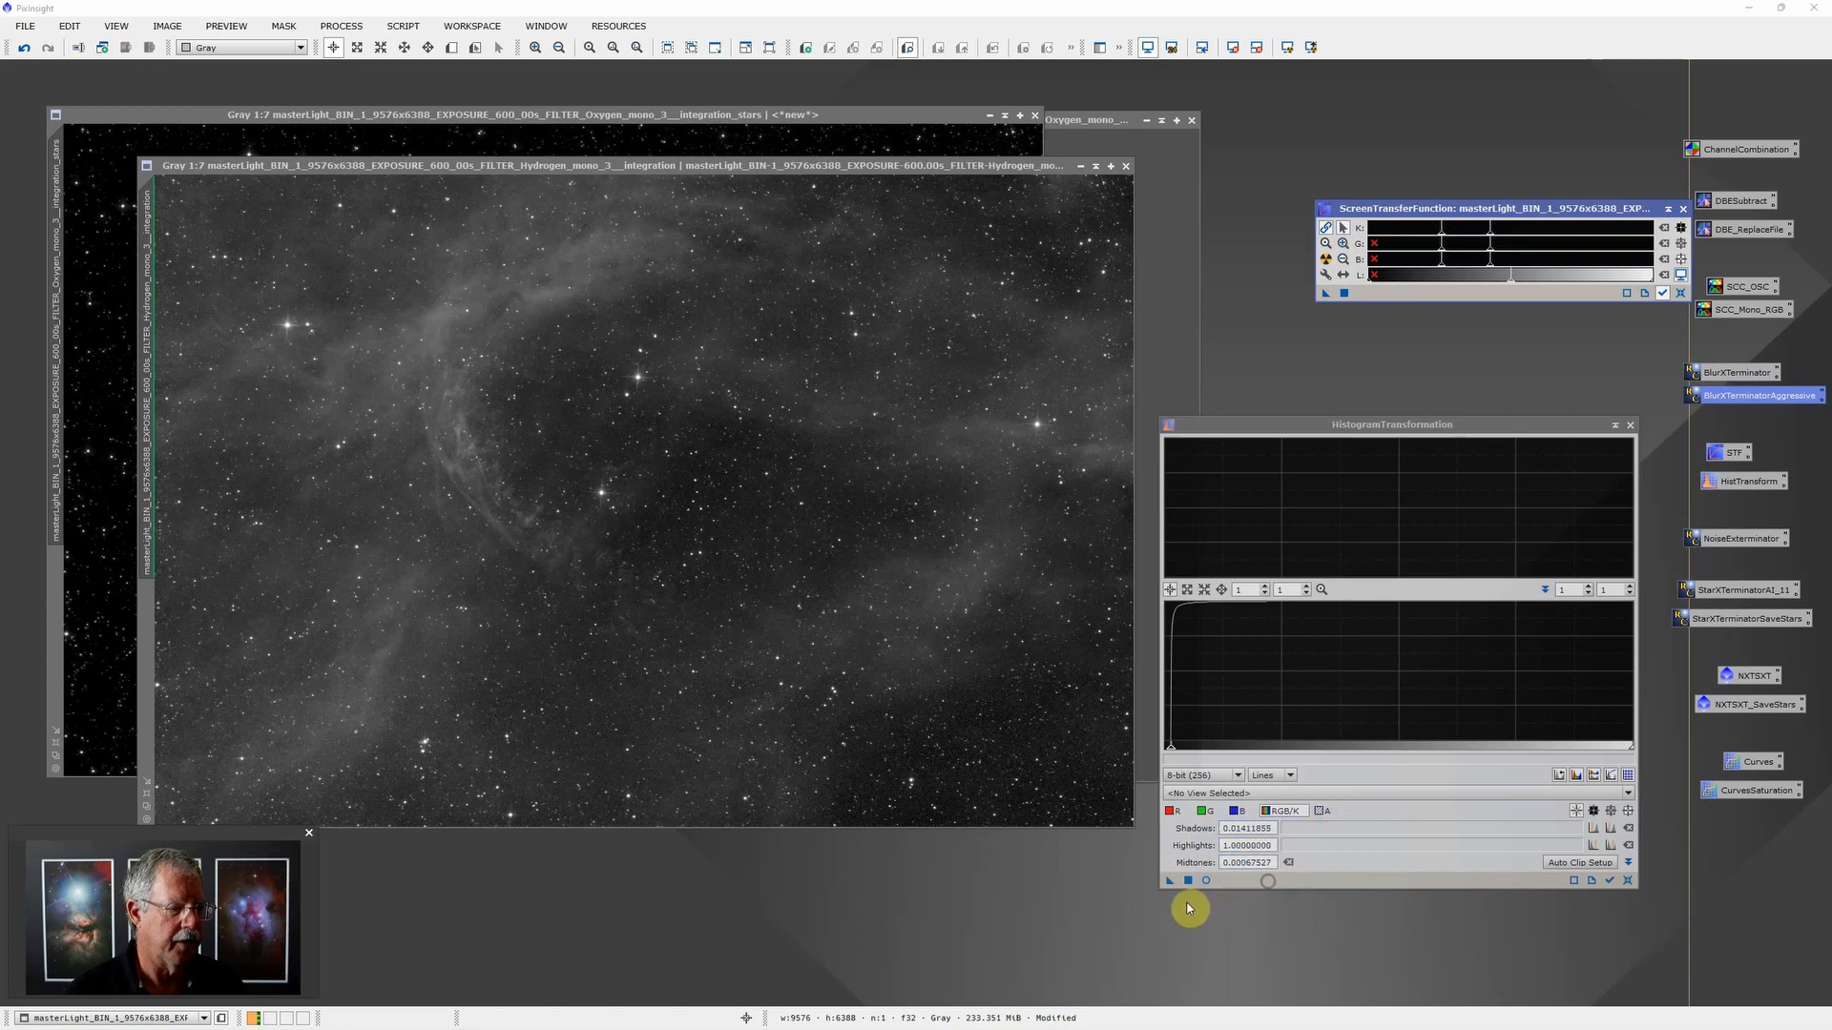
{"action": "left_click", "coordinate": [1188, 881]}
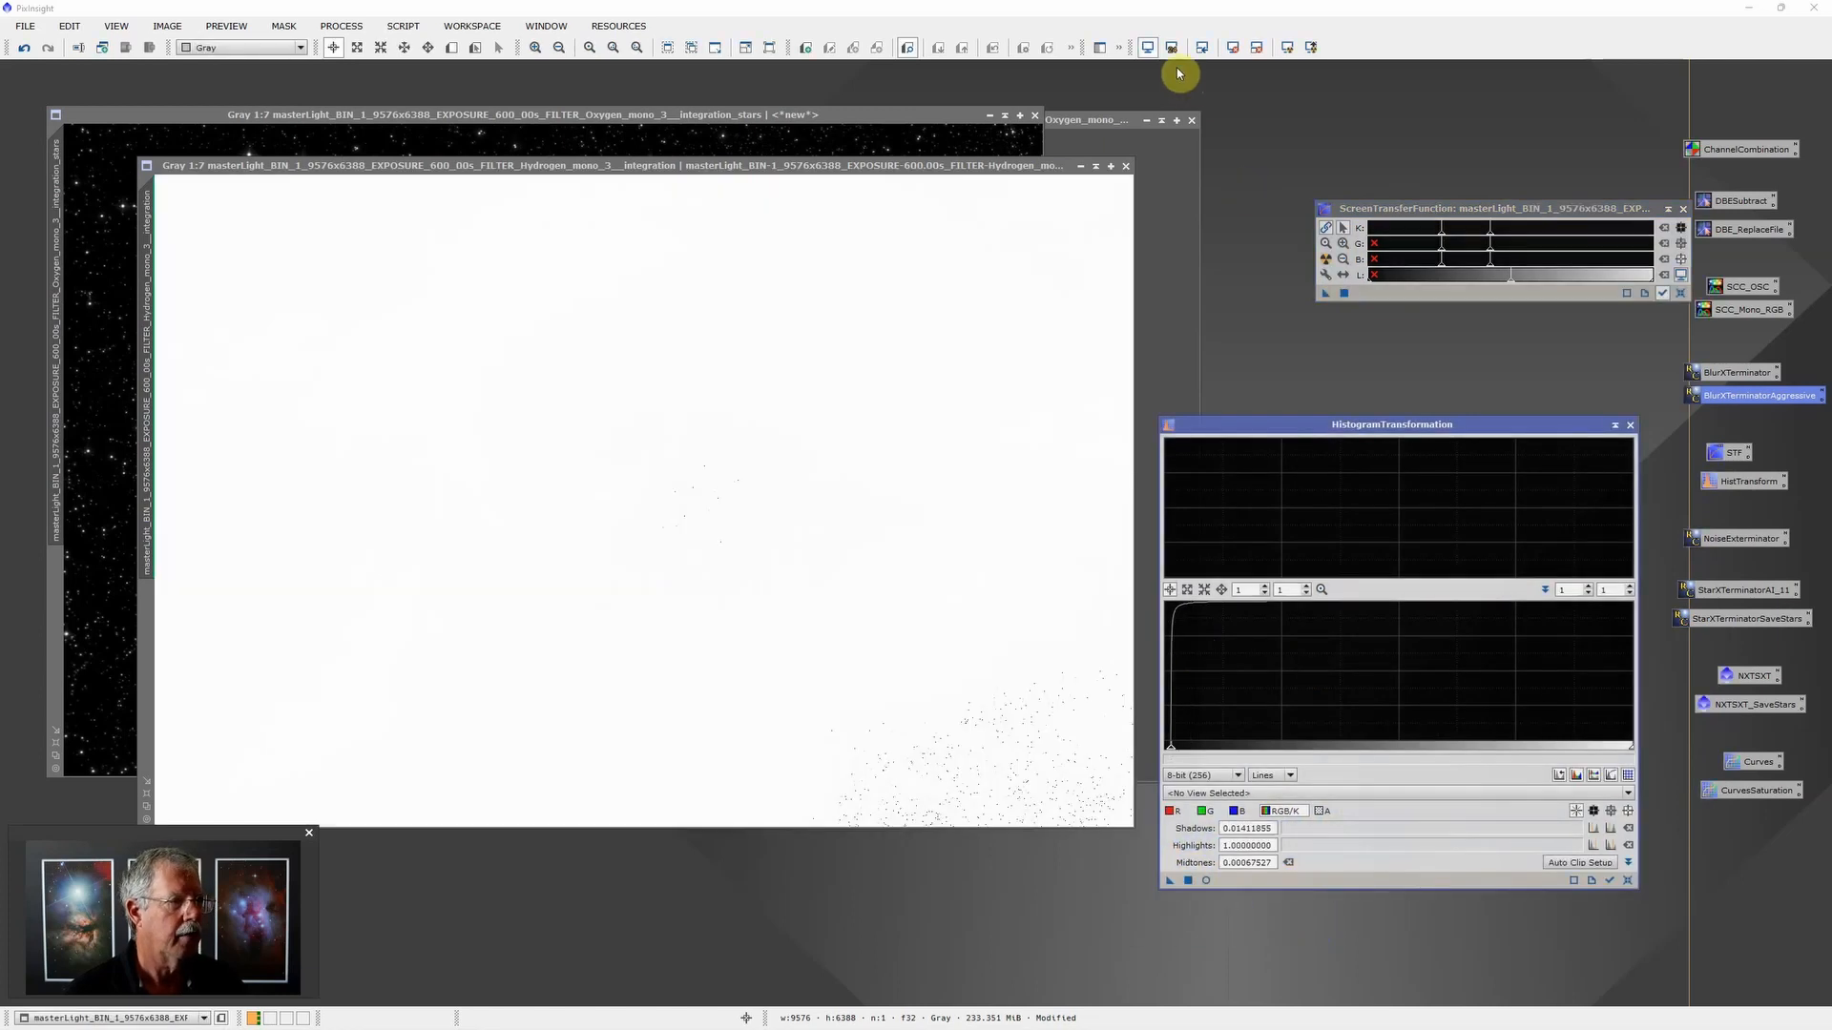
{"action": "left_click", "coordinate": [1150, 48]}
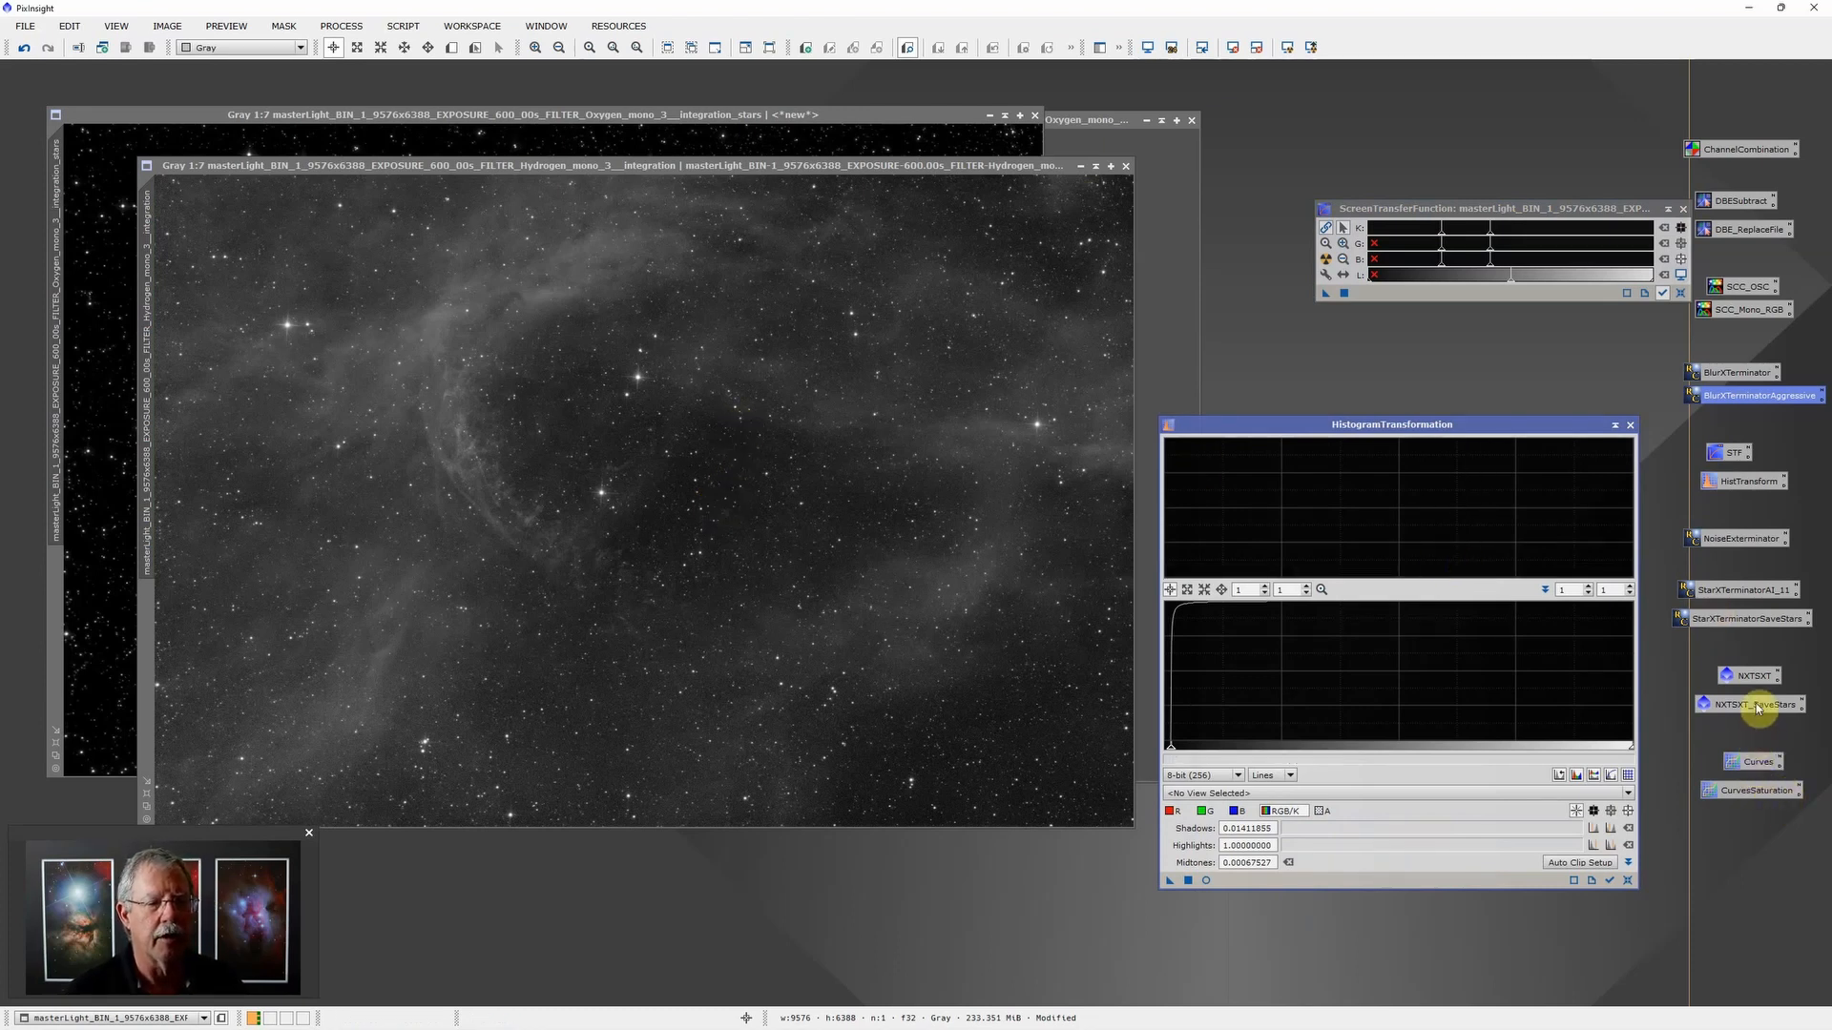
Step: Apply the NXTSXT process container to the stretched Hydrogen image
{"action": "left_click_drag", "start_coordinate": [1758, 680], "coordinate": [872, 487]}
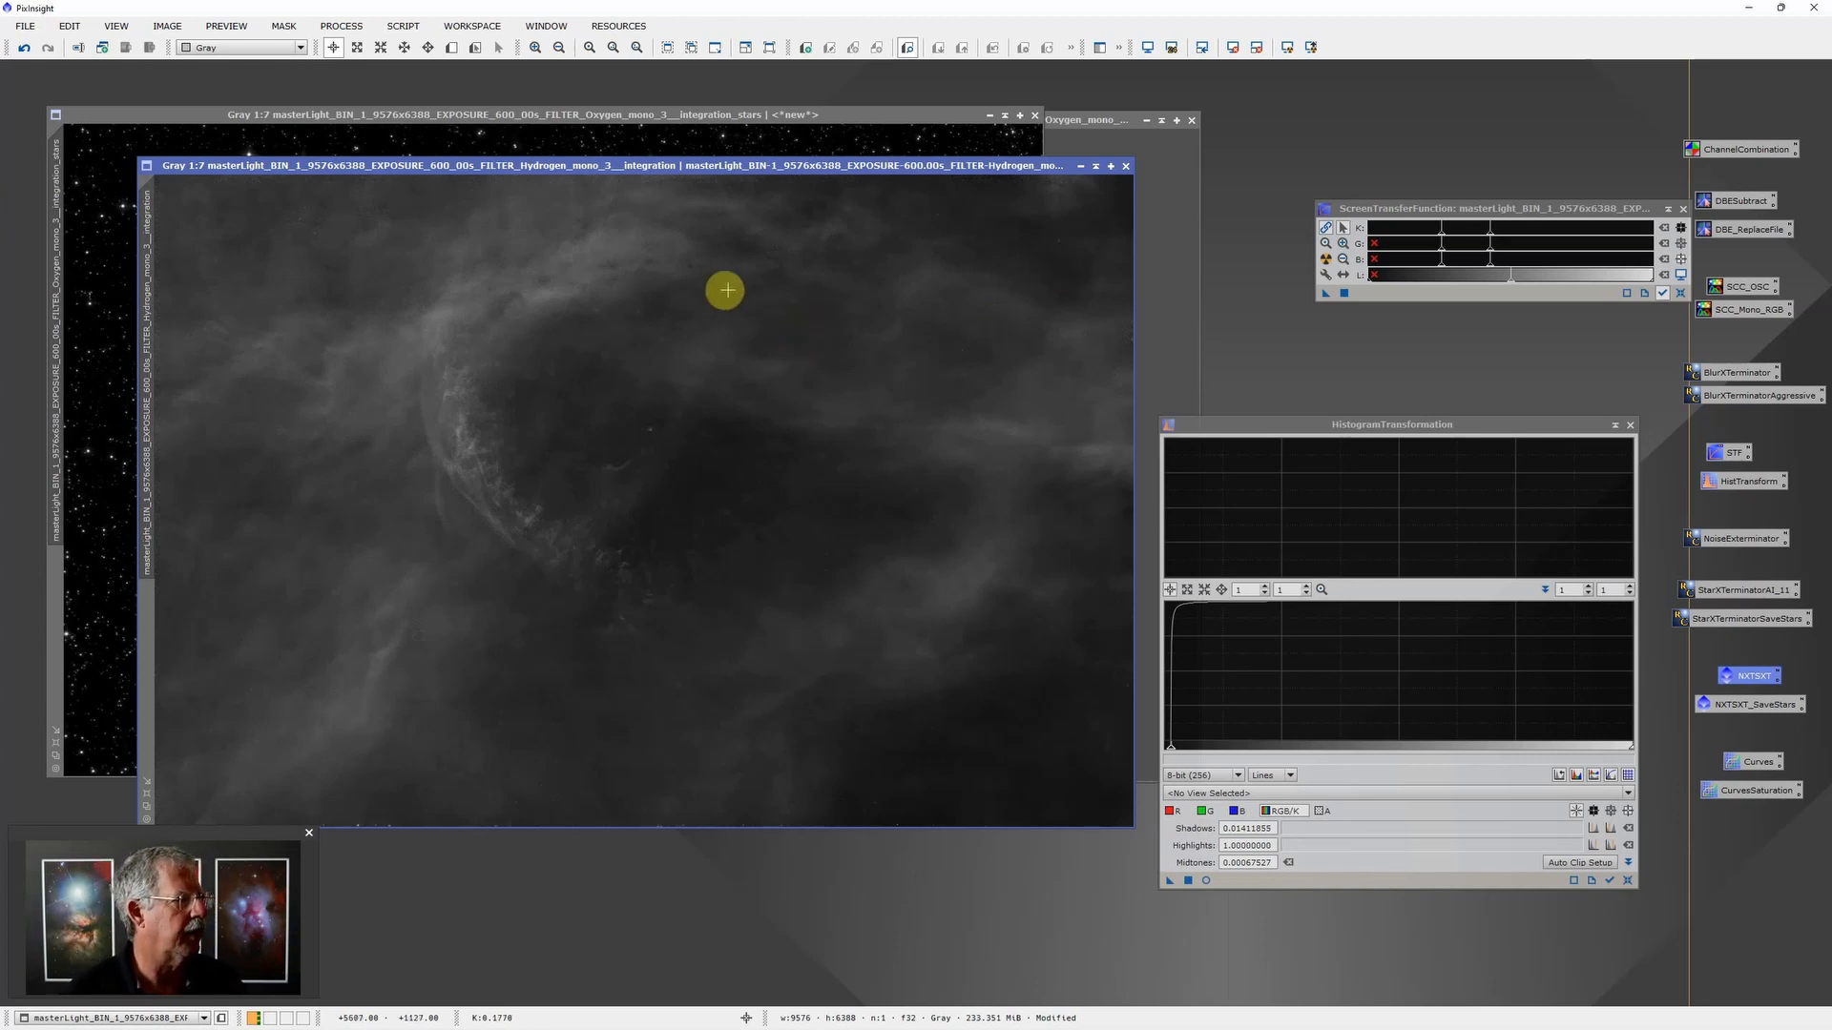
Step: Start saving the starless Hydrogen image as a new file in D: > Astro > NUC1 Data > WR134 Centered
{"action": "left_click", "coordinate": [24, 26]}
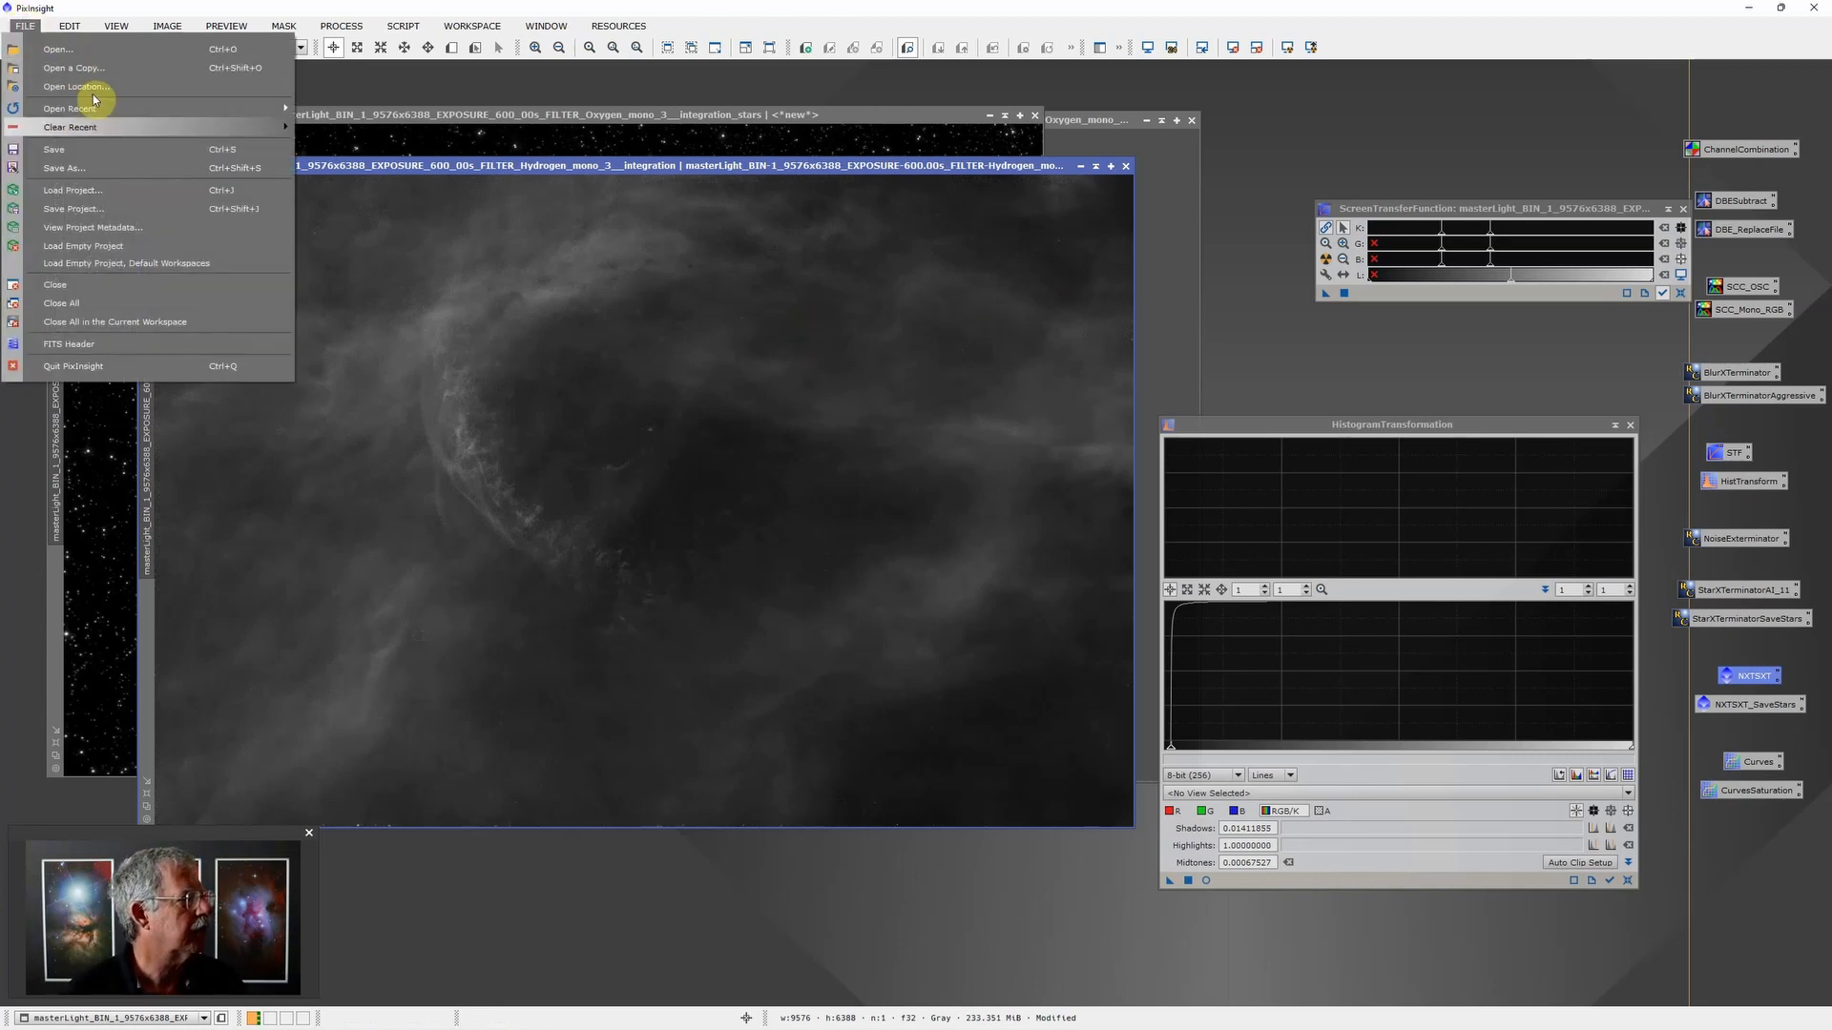
{"action": "left_click", "coordinate": [90, 164]}
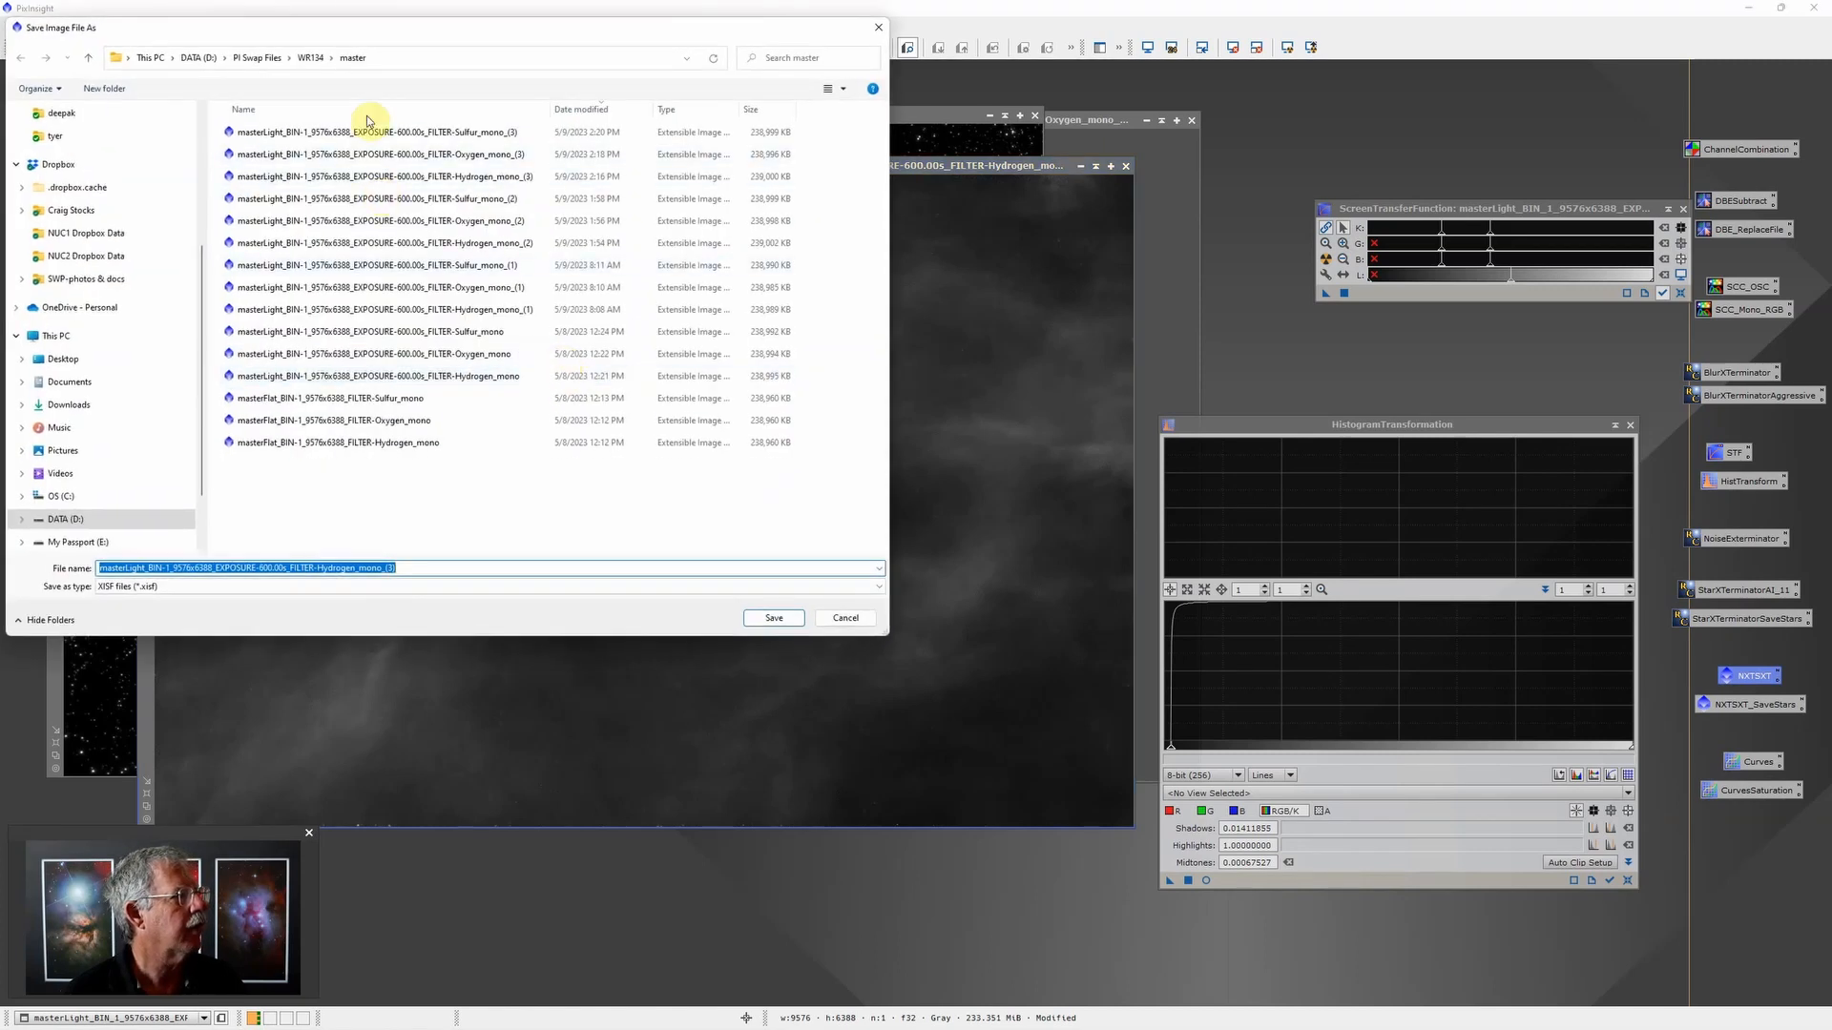
{"action": "left_click", "coordinate": [198, 57]}
{"action": "left_click", "coordinate": [253, 132]}
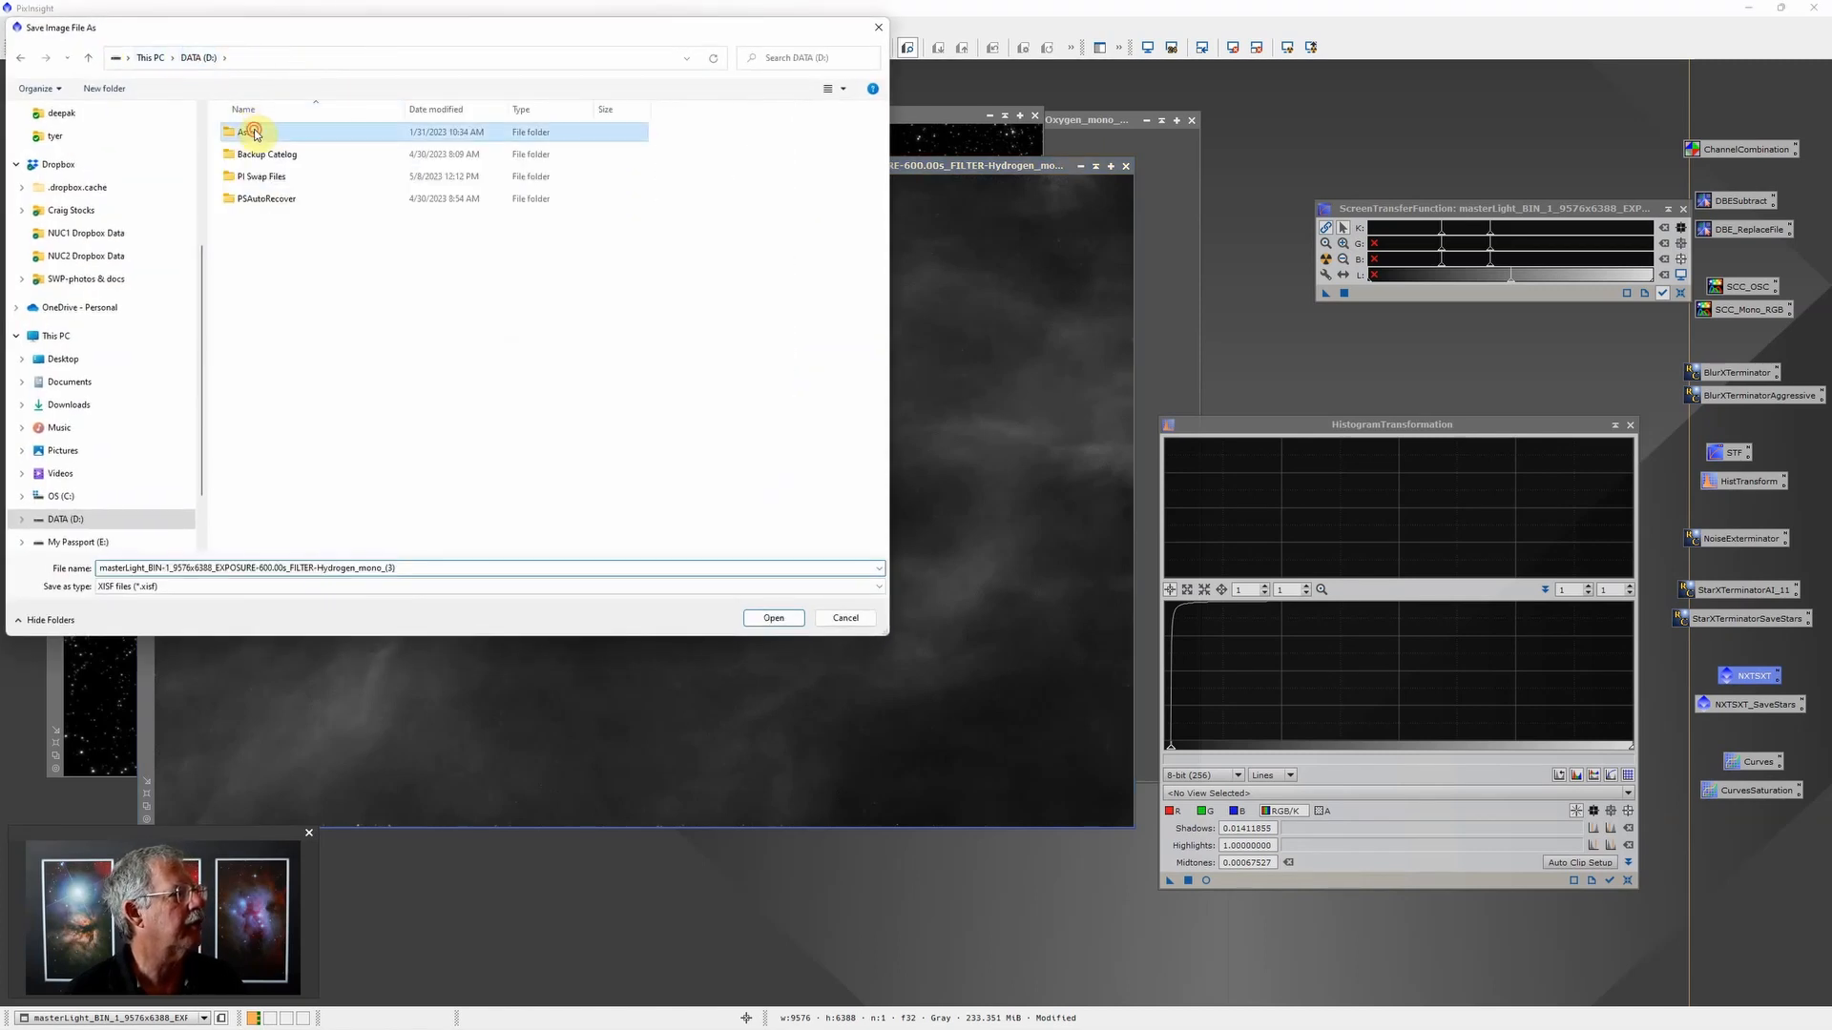
{"action": "double_click", "coordinate": [253, 132]}
{"action": "double_click", "coordinate": [256, 156]}
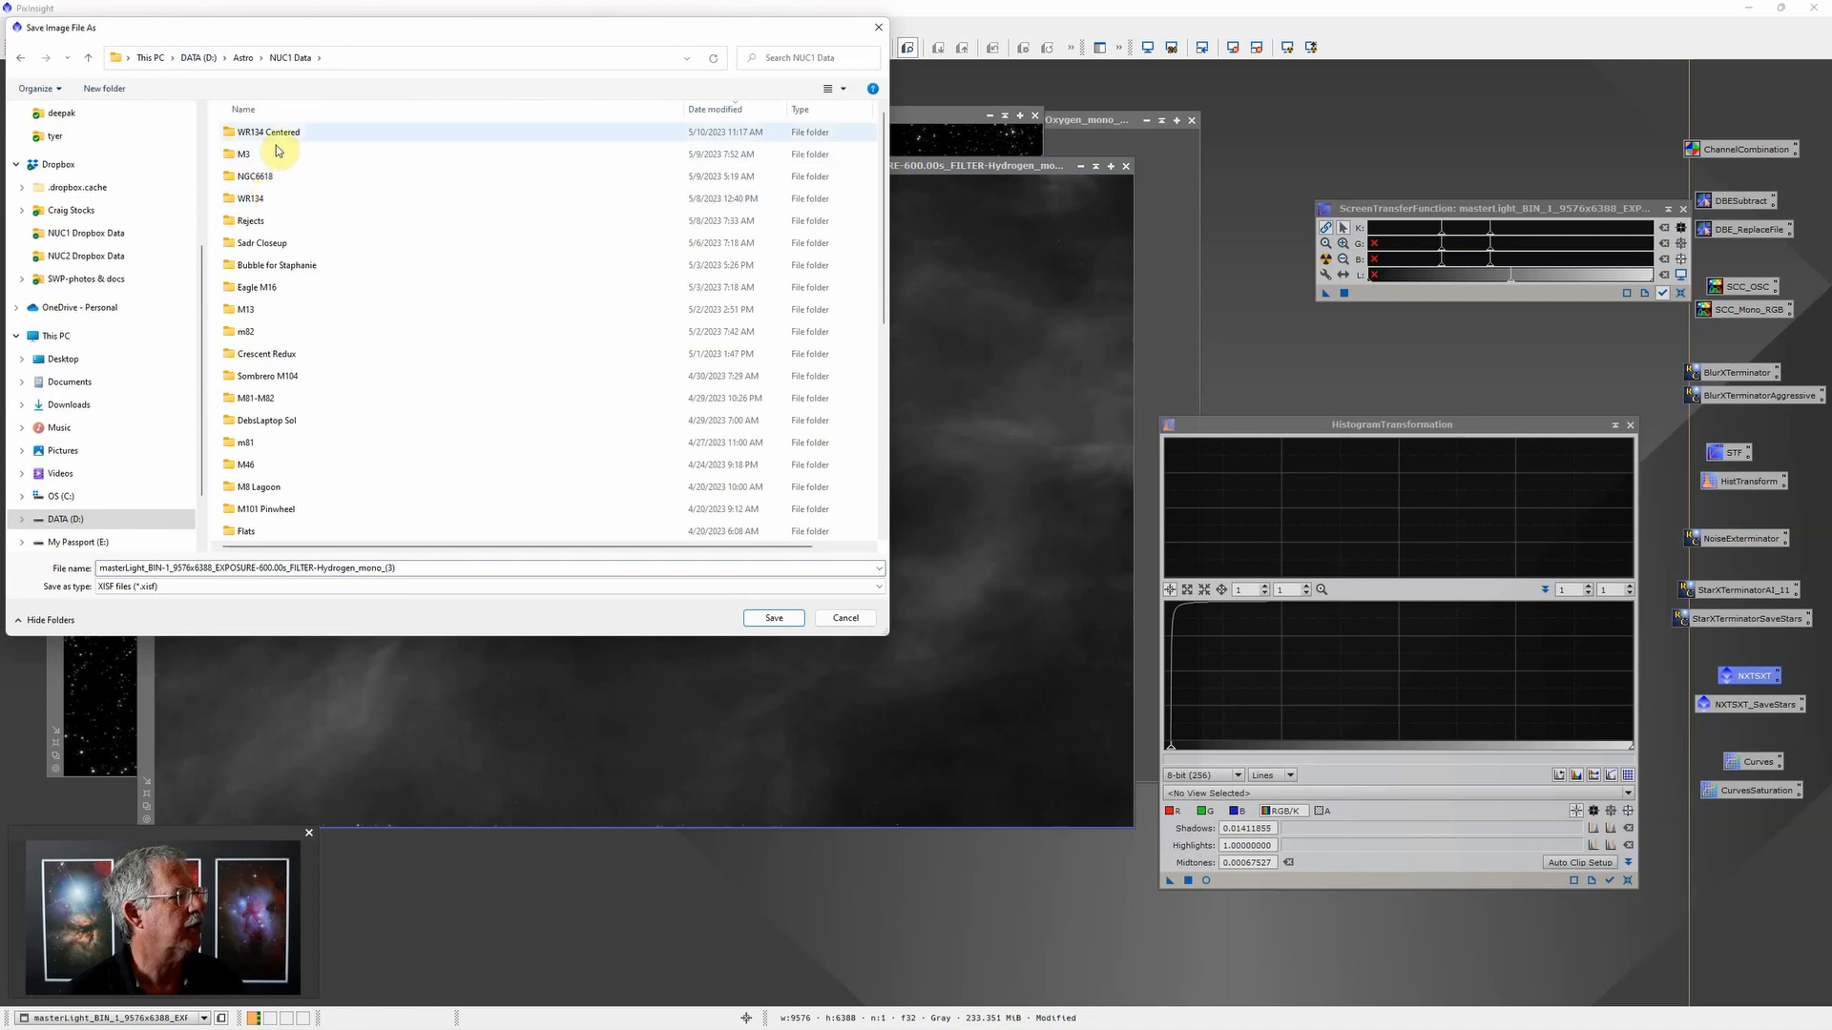
{"action": "double_click", "coordinate": [282, 134]}
Step: Choose TIFF as the Hydrogen image's file type and save it in 16-bit unsigned integer format
{"action": "left_click", "coordinate": [313, 586]}
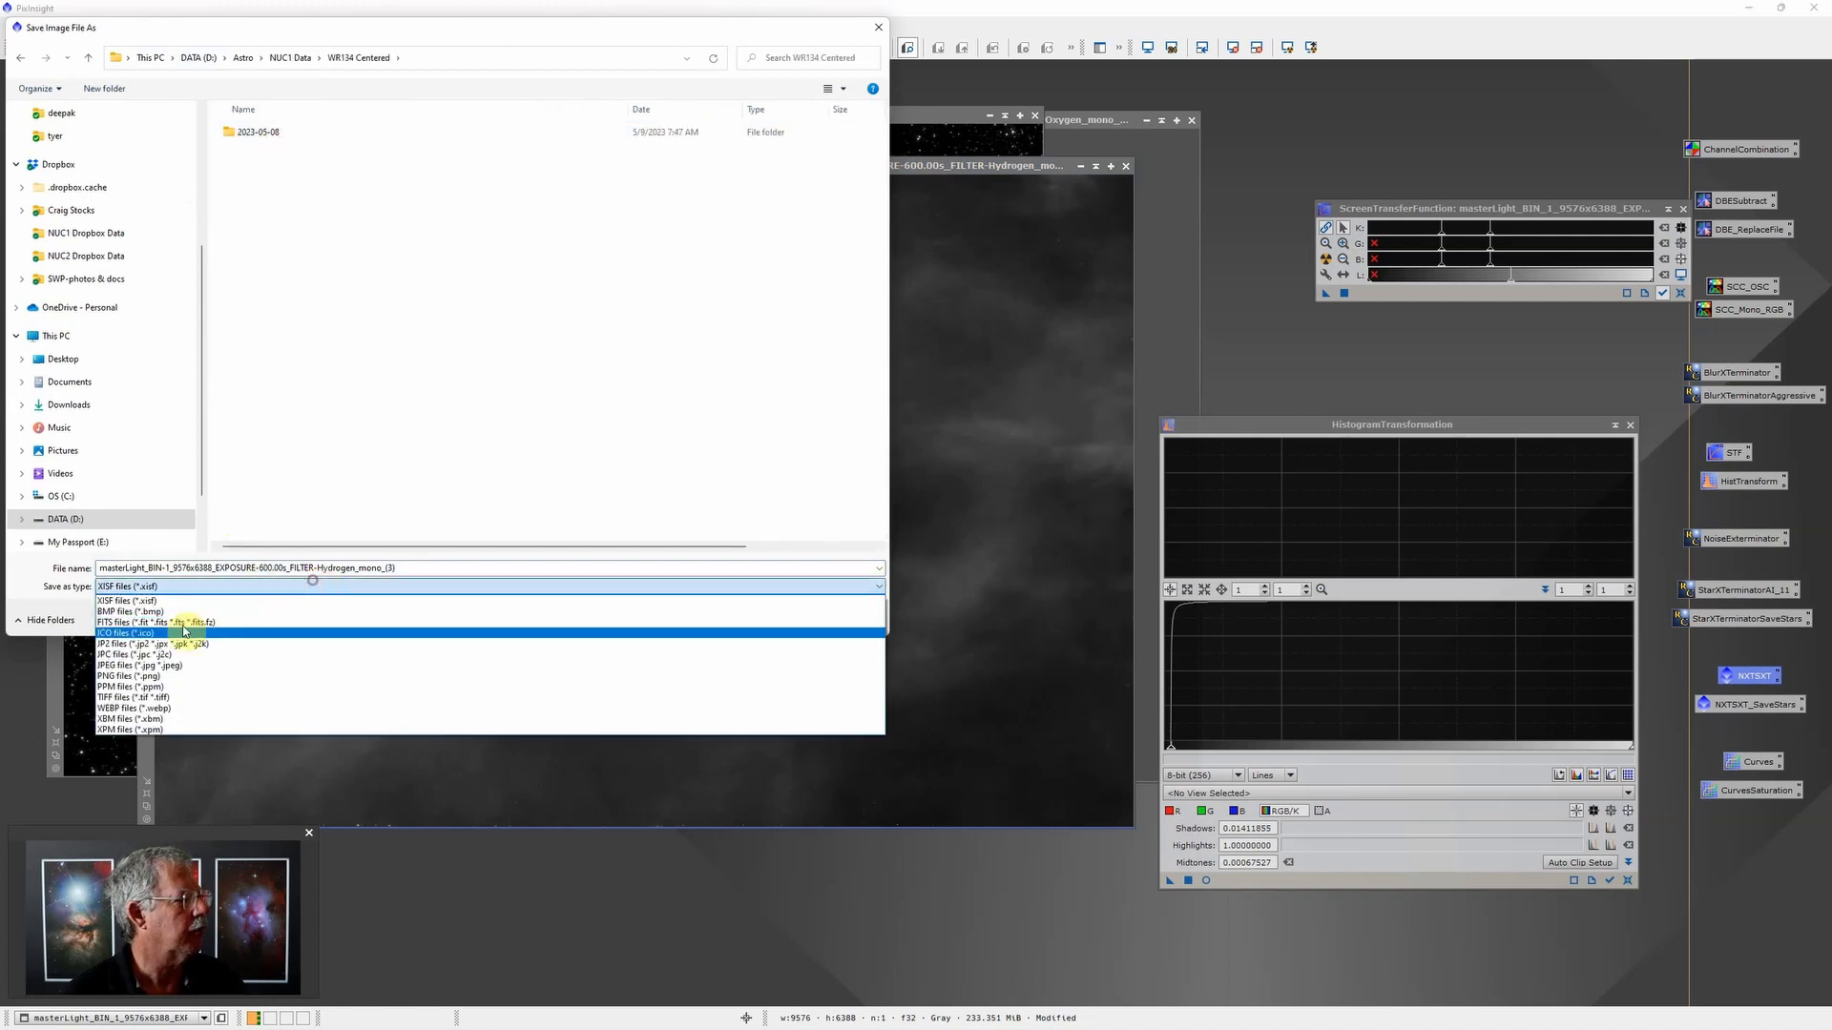
{"action": "left_click", "coordinate": [130, 698]}
{"action": "double_click", "coordinate": [430, 567]}
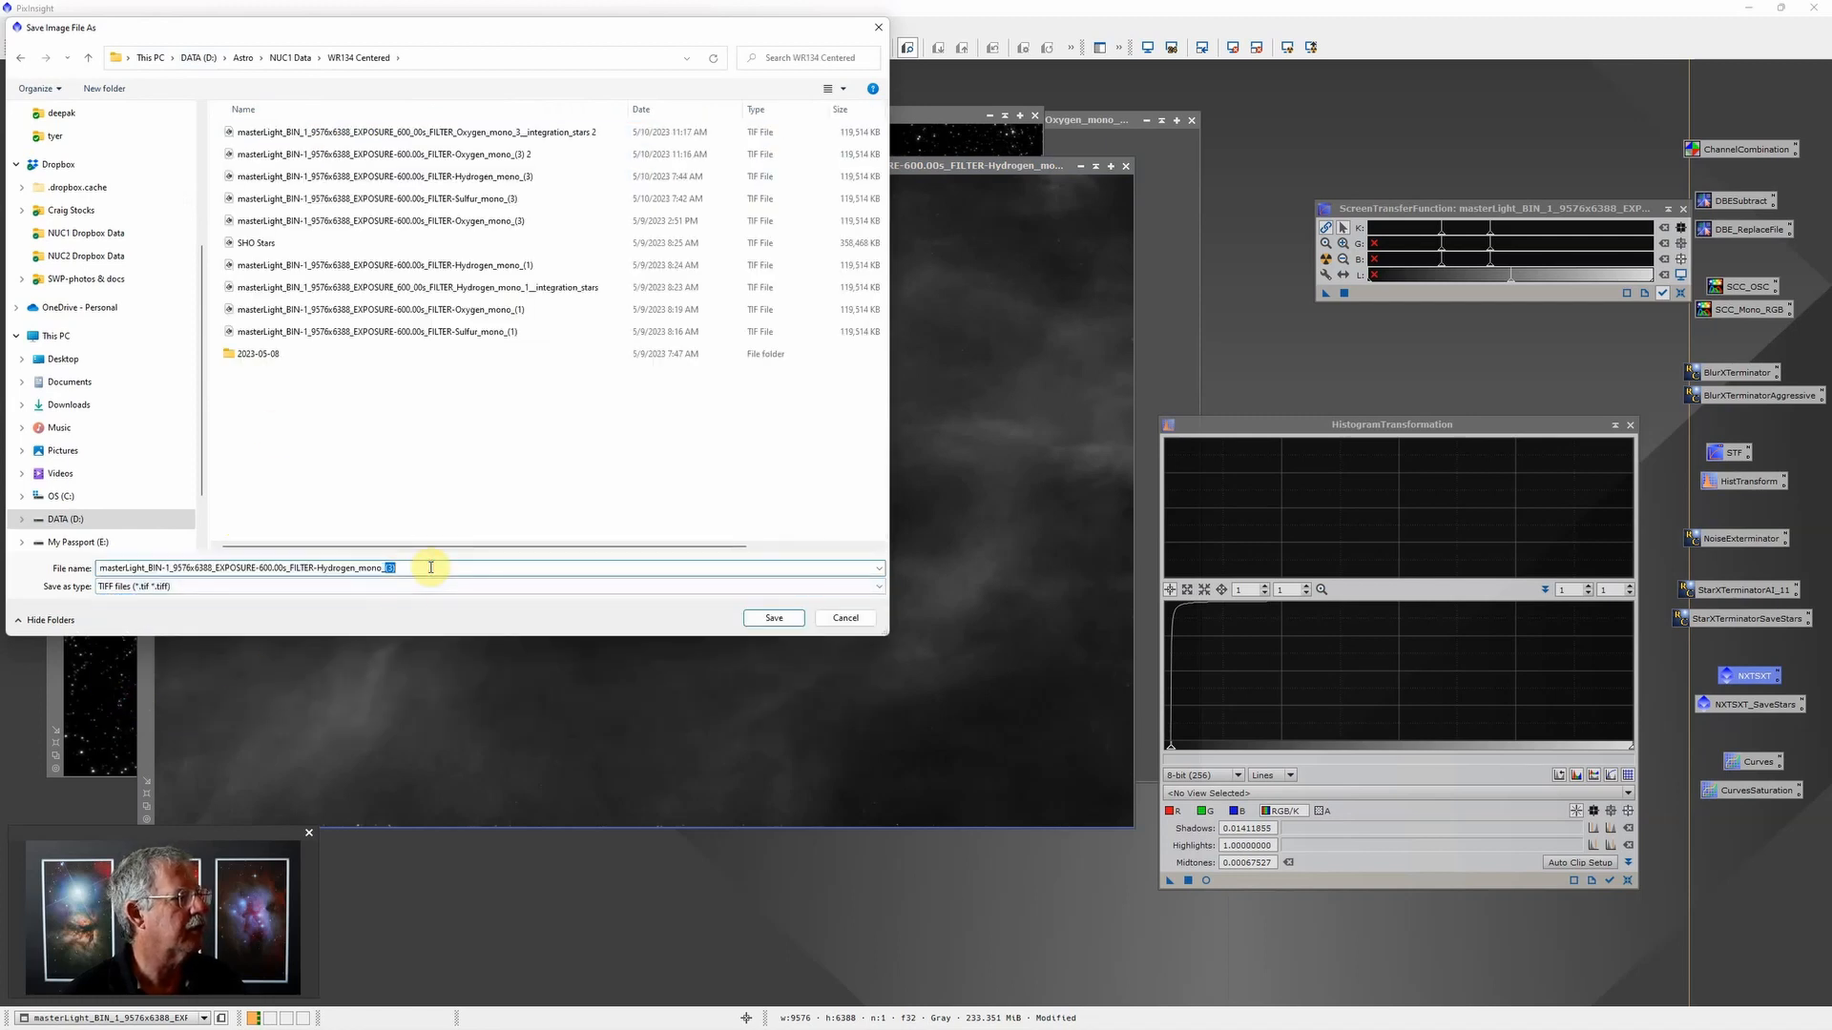
{"action": "left_click", "coordinate": [430, 567]}
{"action": "left_click", "coordinate": [772, 618]}
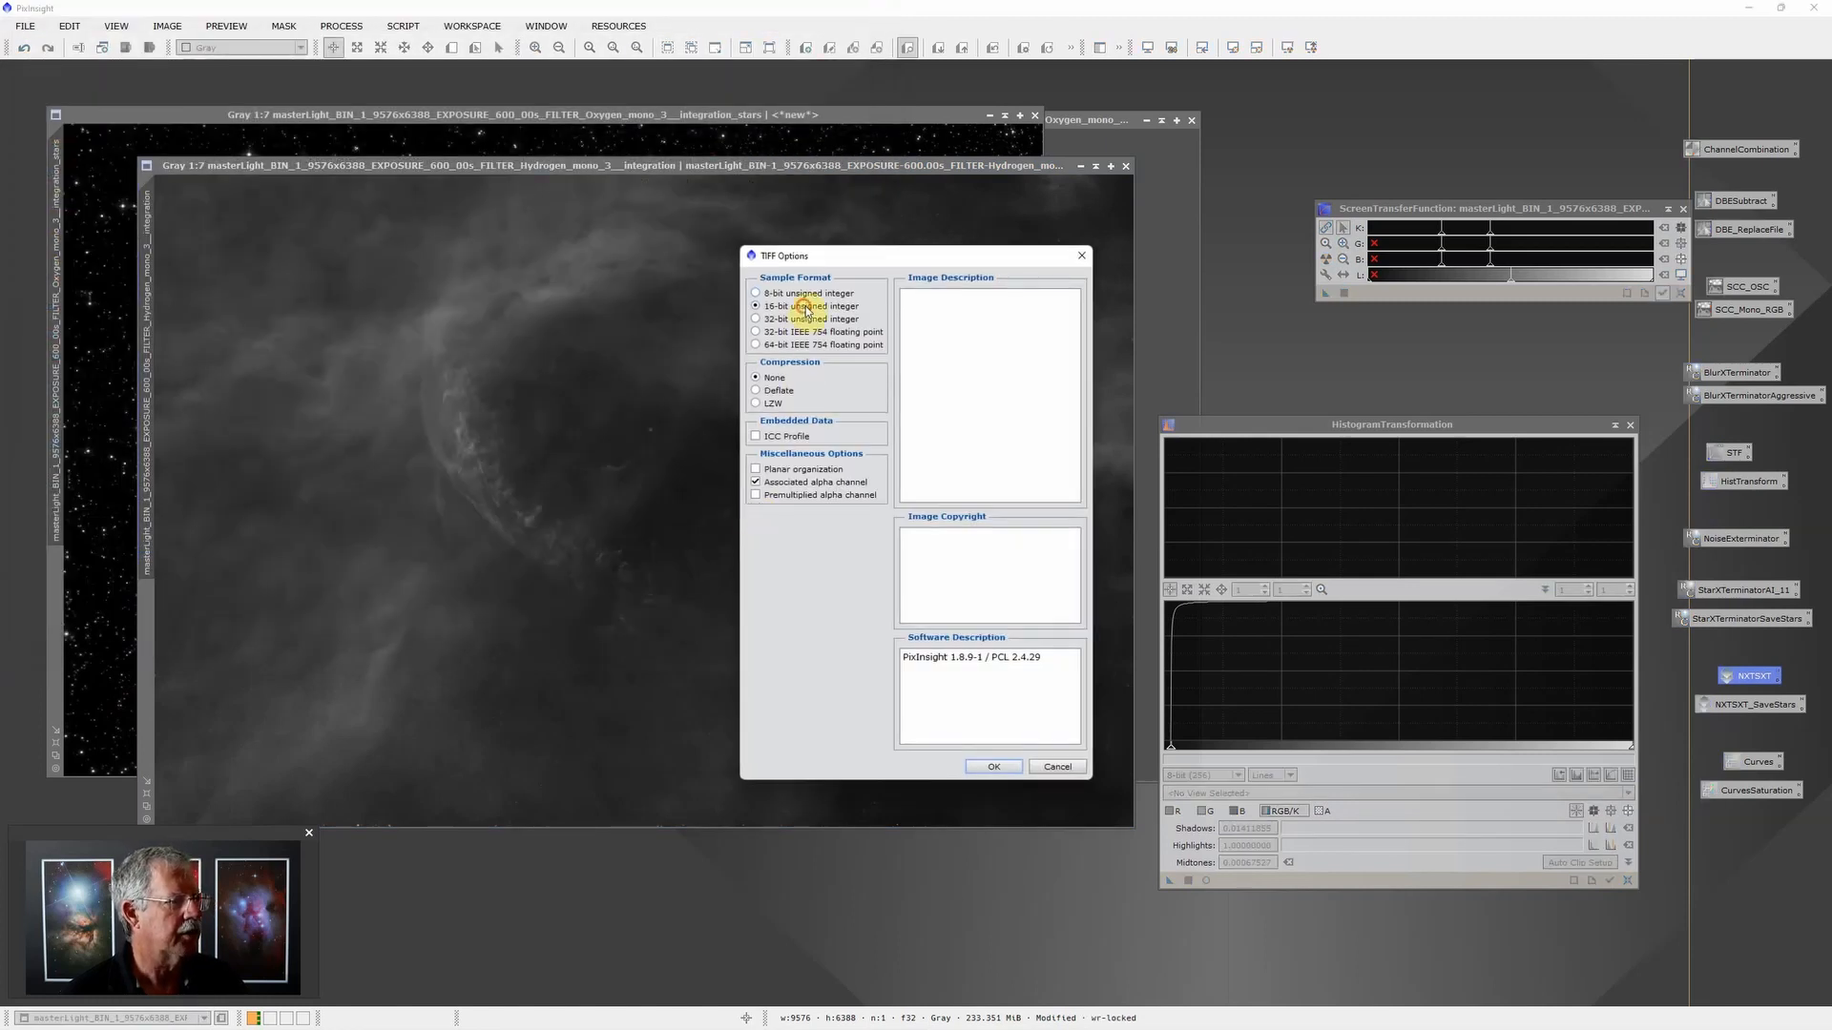
{"action": "left_click", "coordinate": [800, 307]}
{"action": "left_click", "coordinate": [997, 765]}
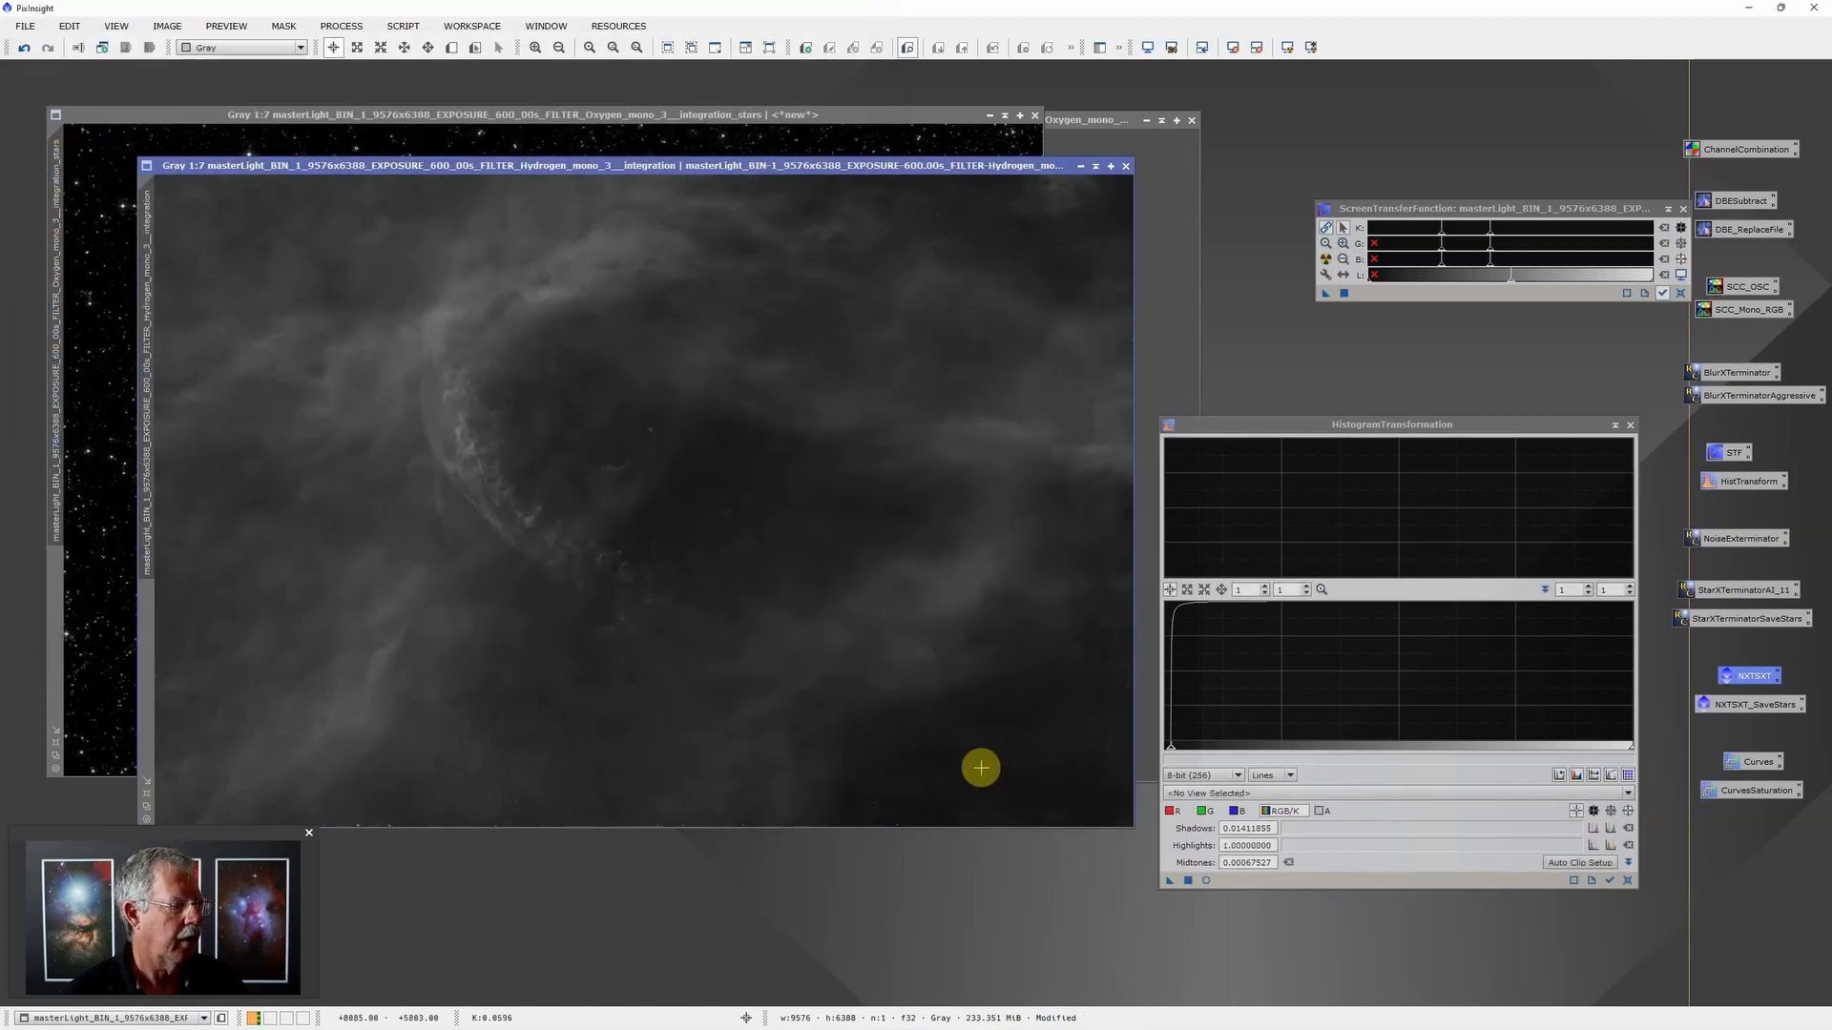
{"action": "mouse_move", "coordinate": [964, 1026]}
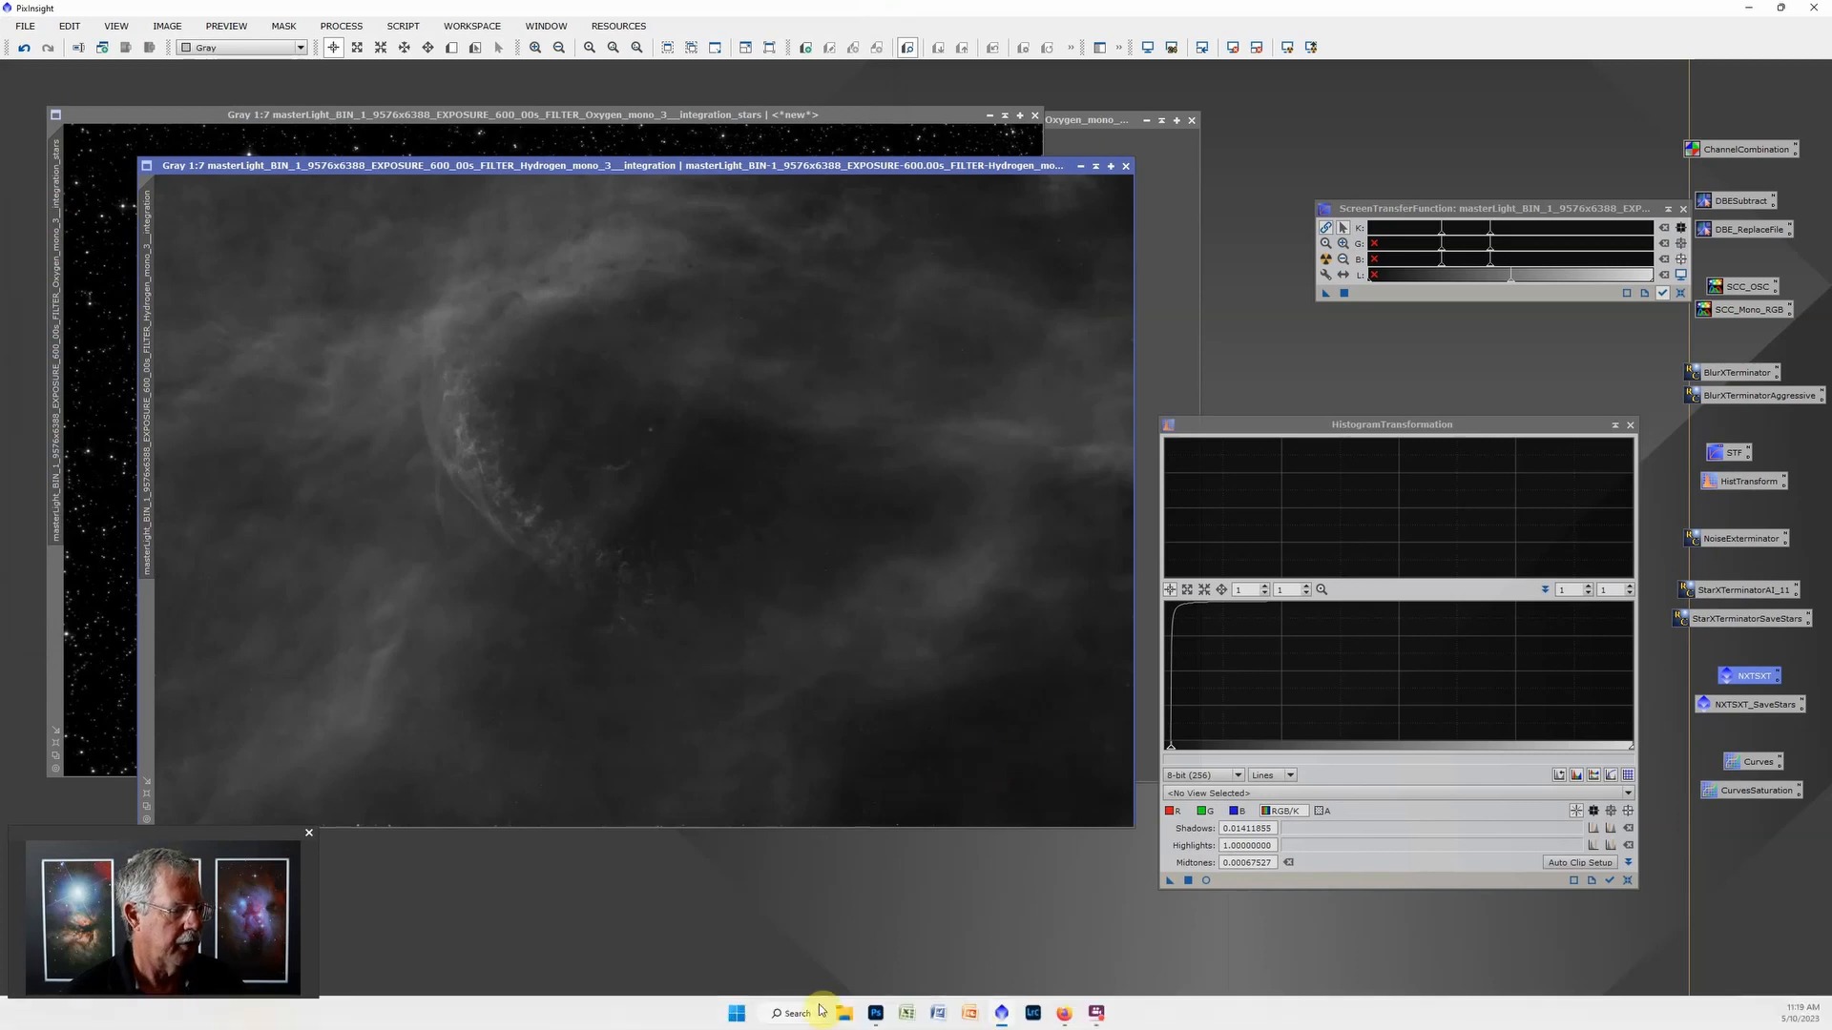
Step: Switch to Photoshop and start the Load Files into Stack script
{"action": "left_click", "coordinate": [874, 1015]}
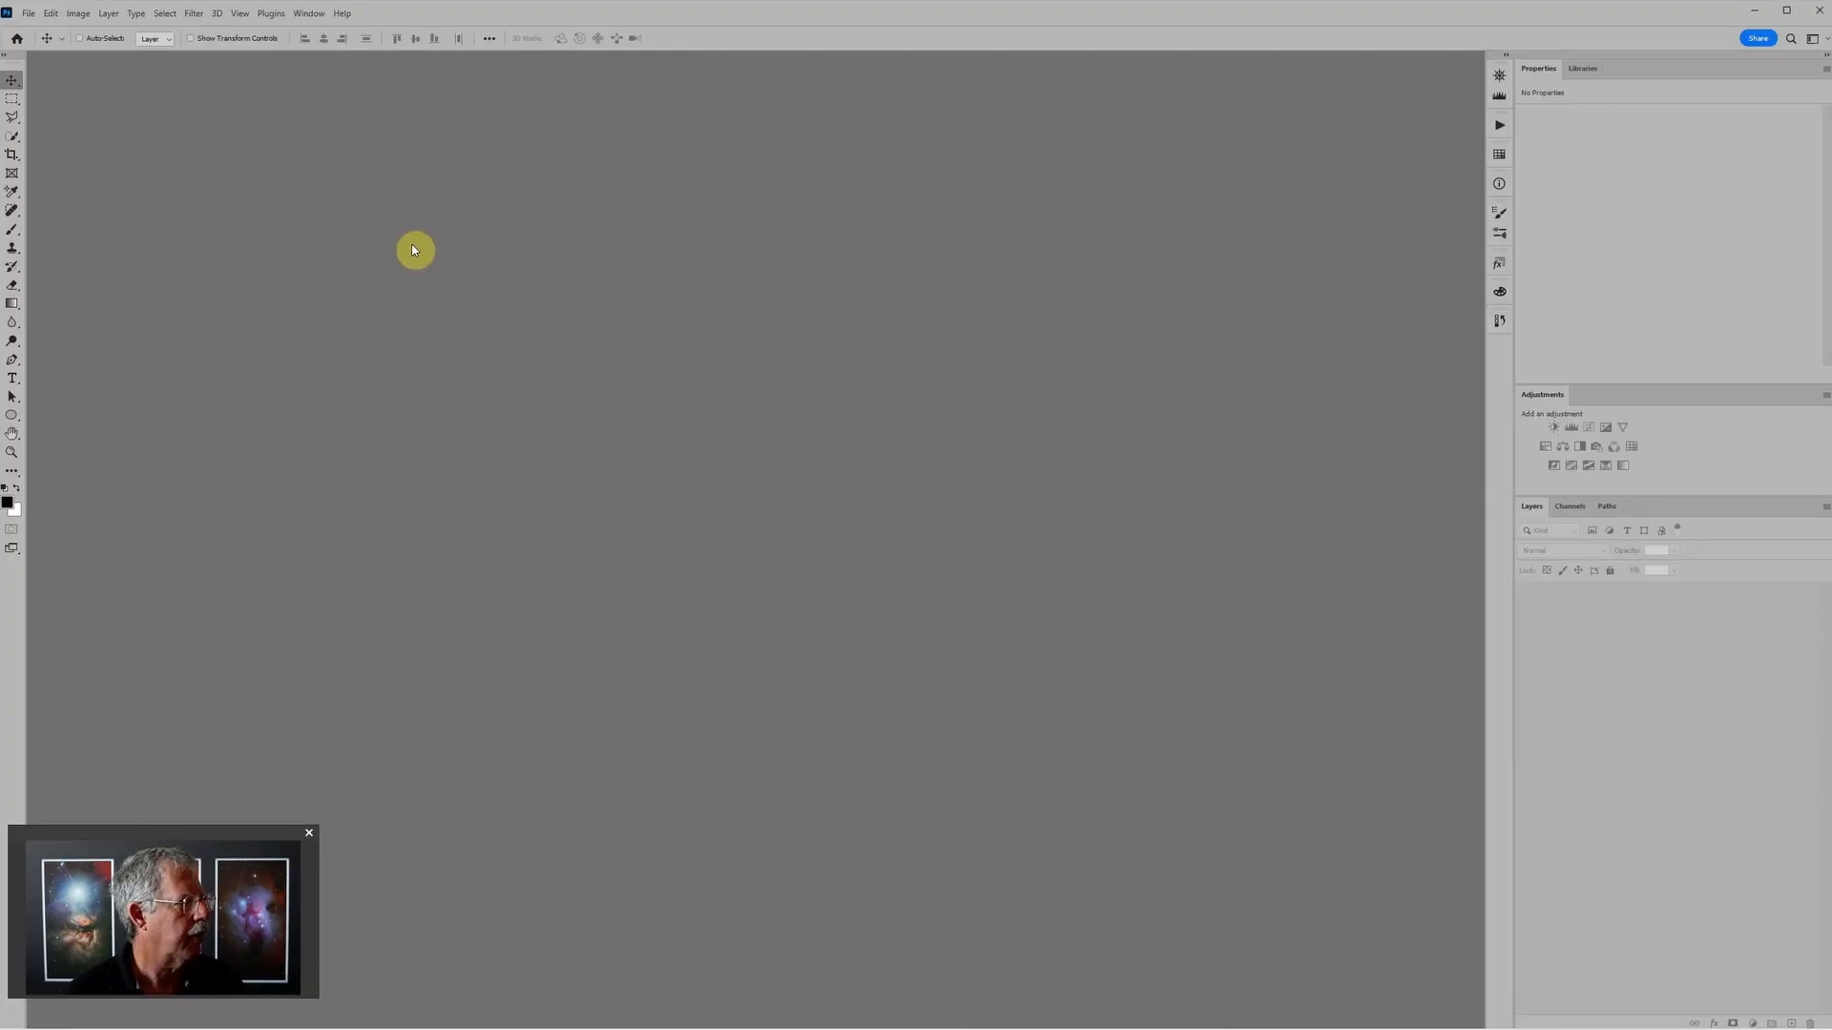
{"action": "left_click", "coordinate": [27, 14]}
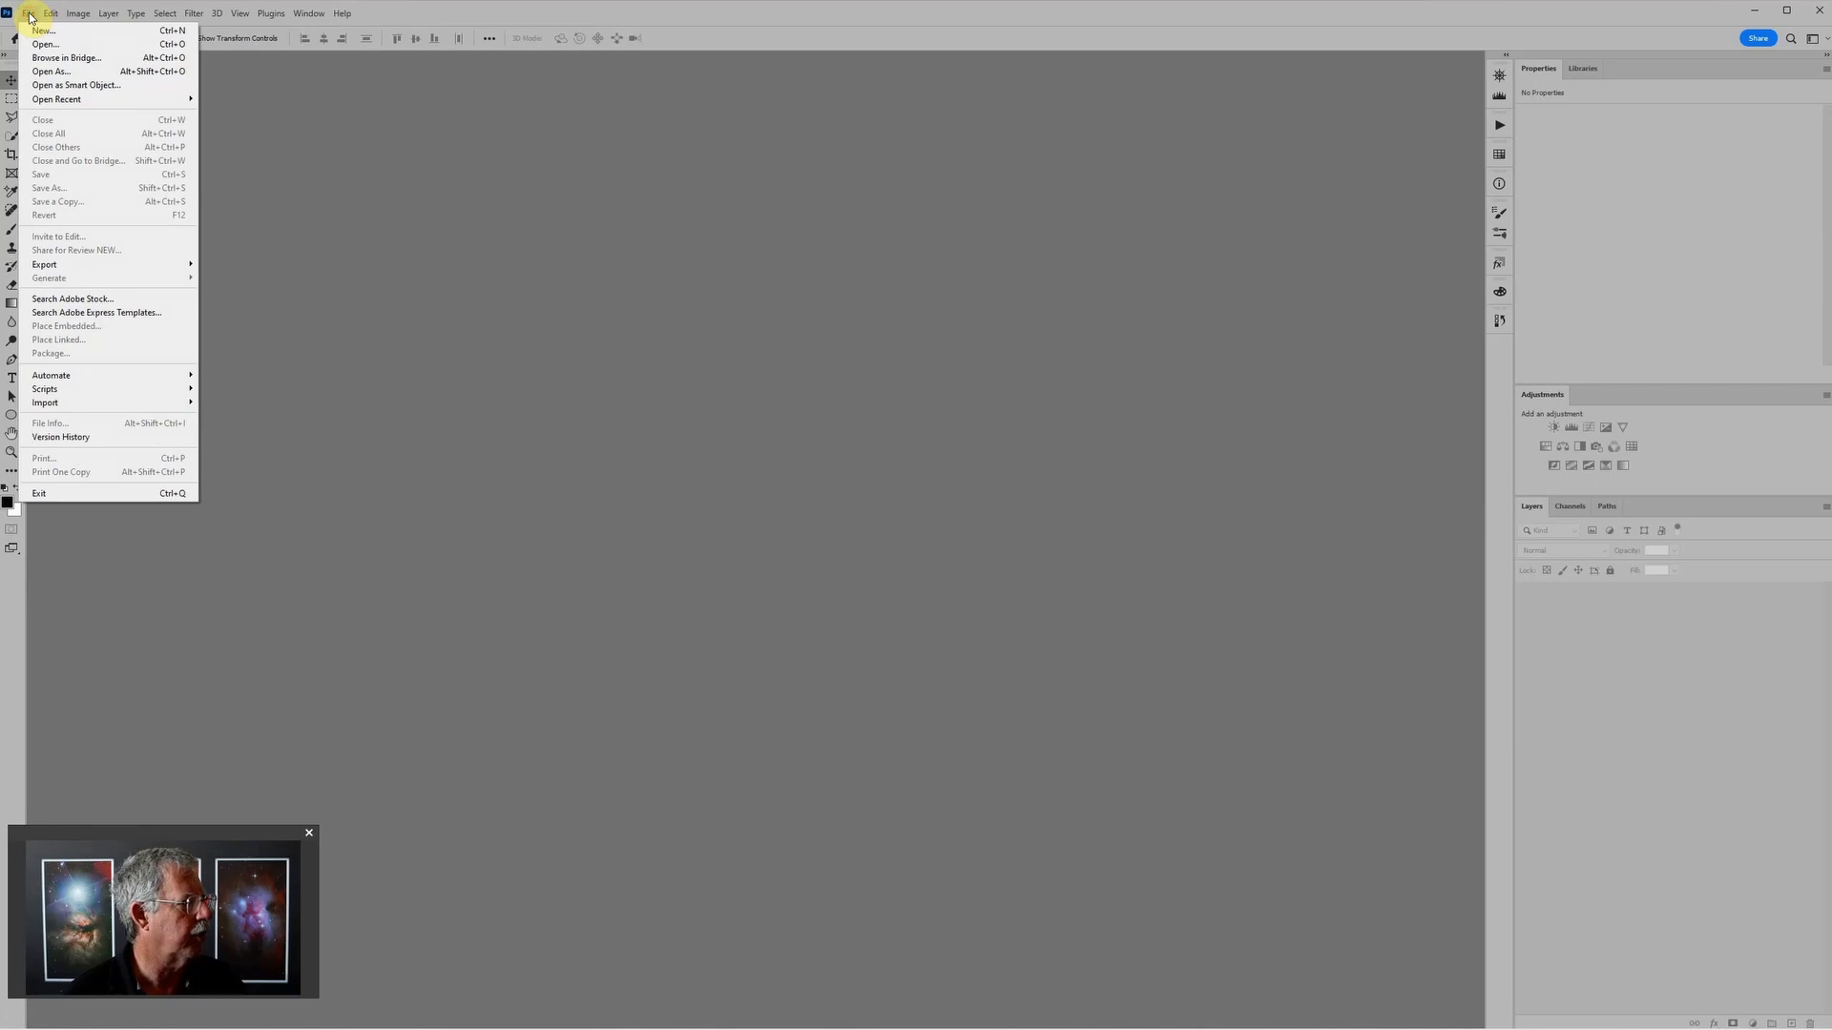
{"action": "mouse_move", "coordinate": [62, 388]}
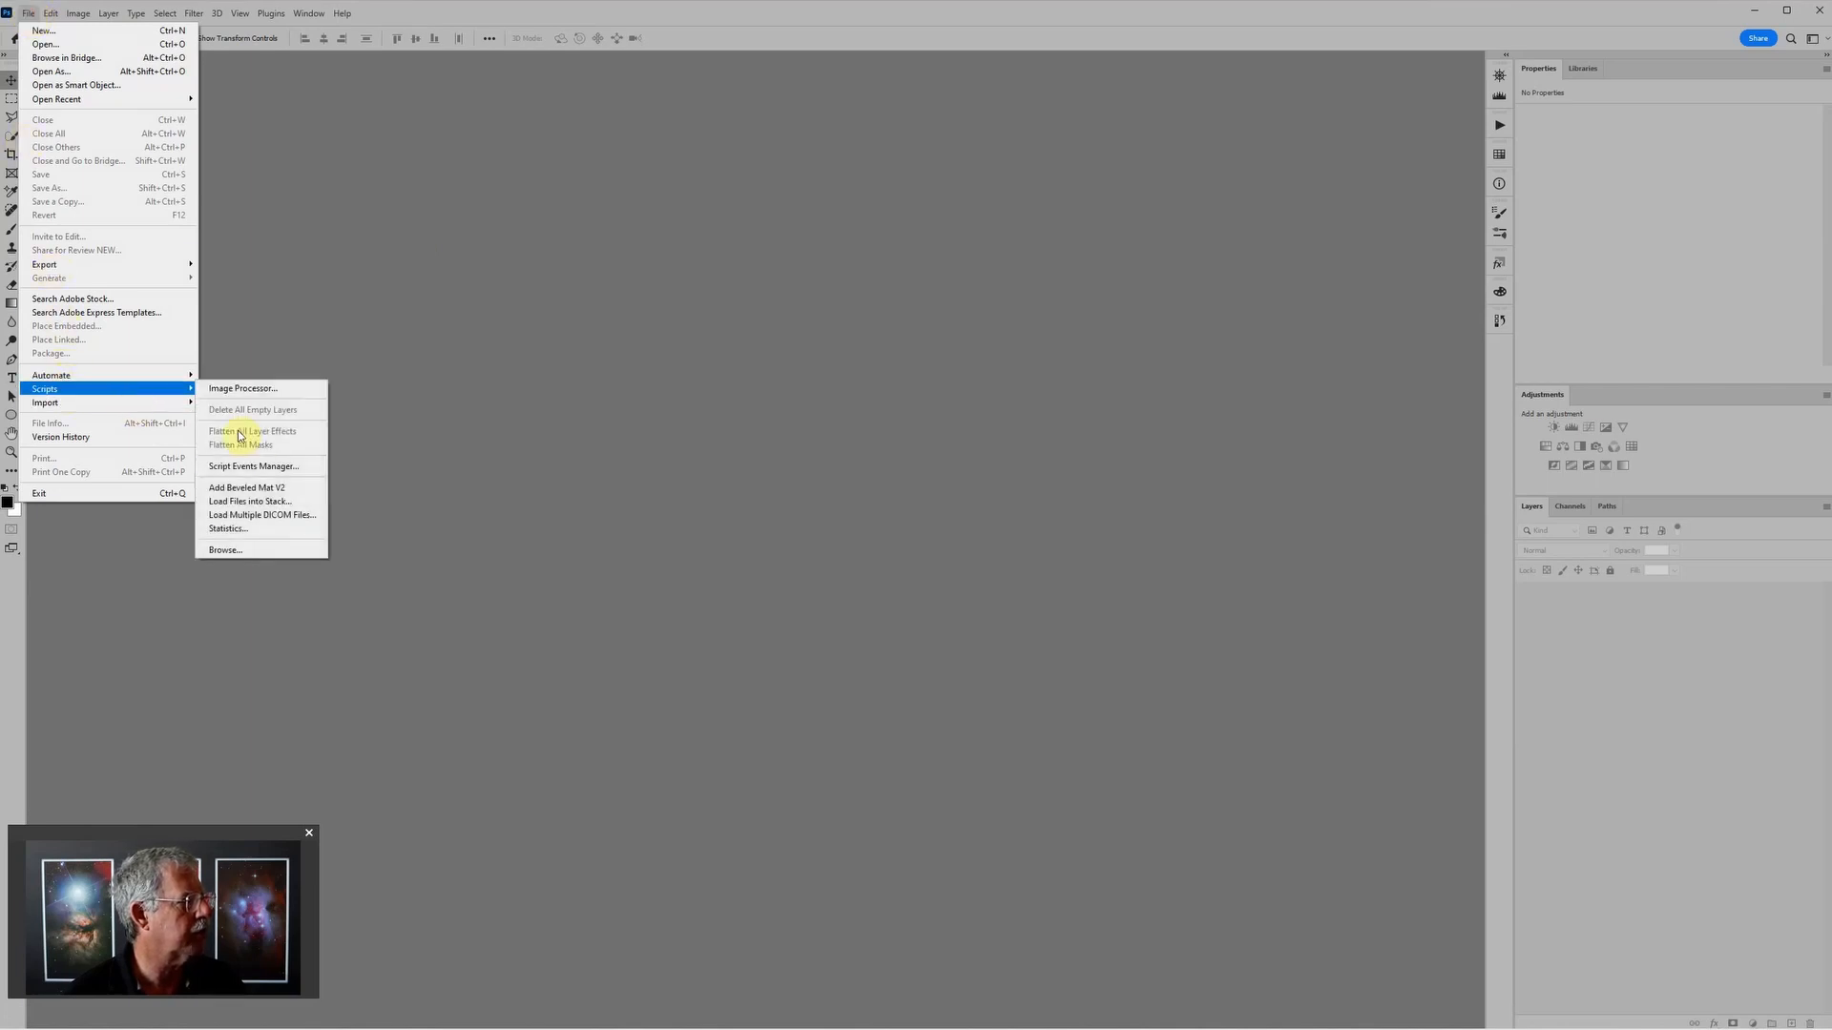
{"action": "left_click", "coordinate": [249, 501]}
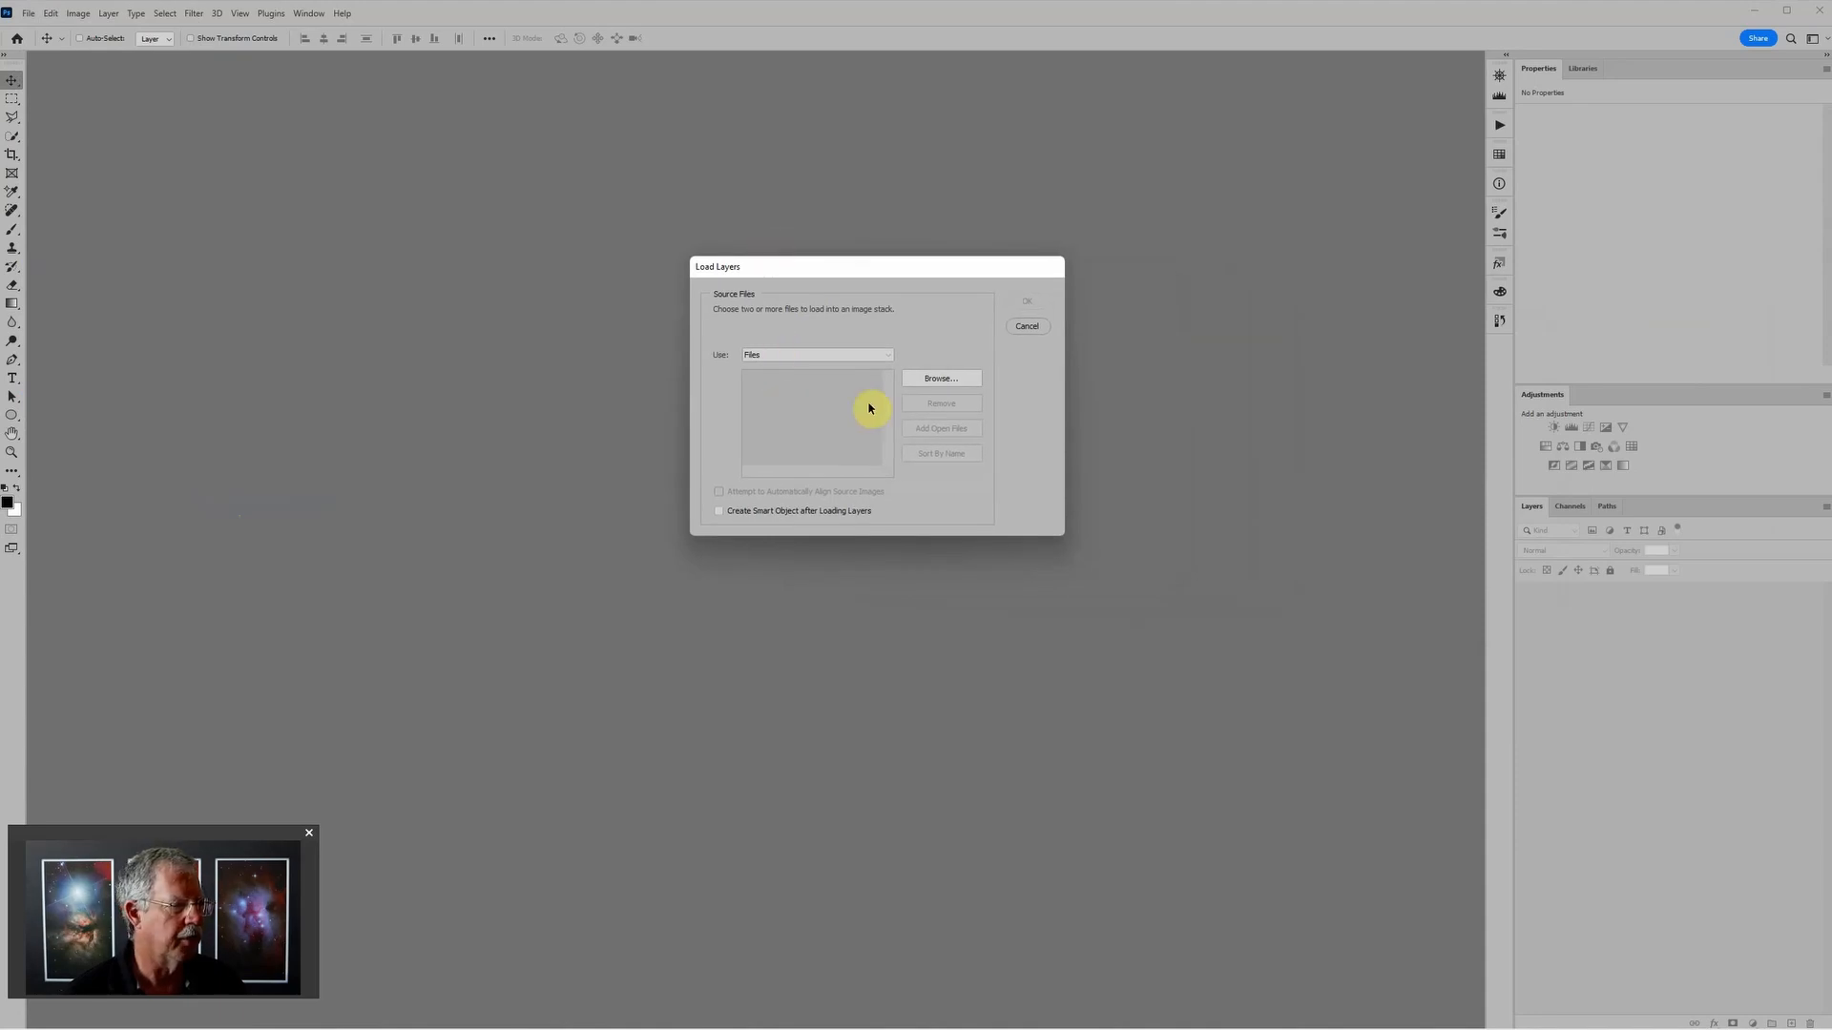
Step: Browse for the stack's source files in D: > Astro > NUC1 Data > WR134 Centered
{"action": "left_click", "coordinate": [936, 381]}
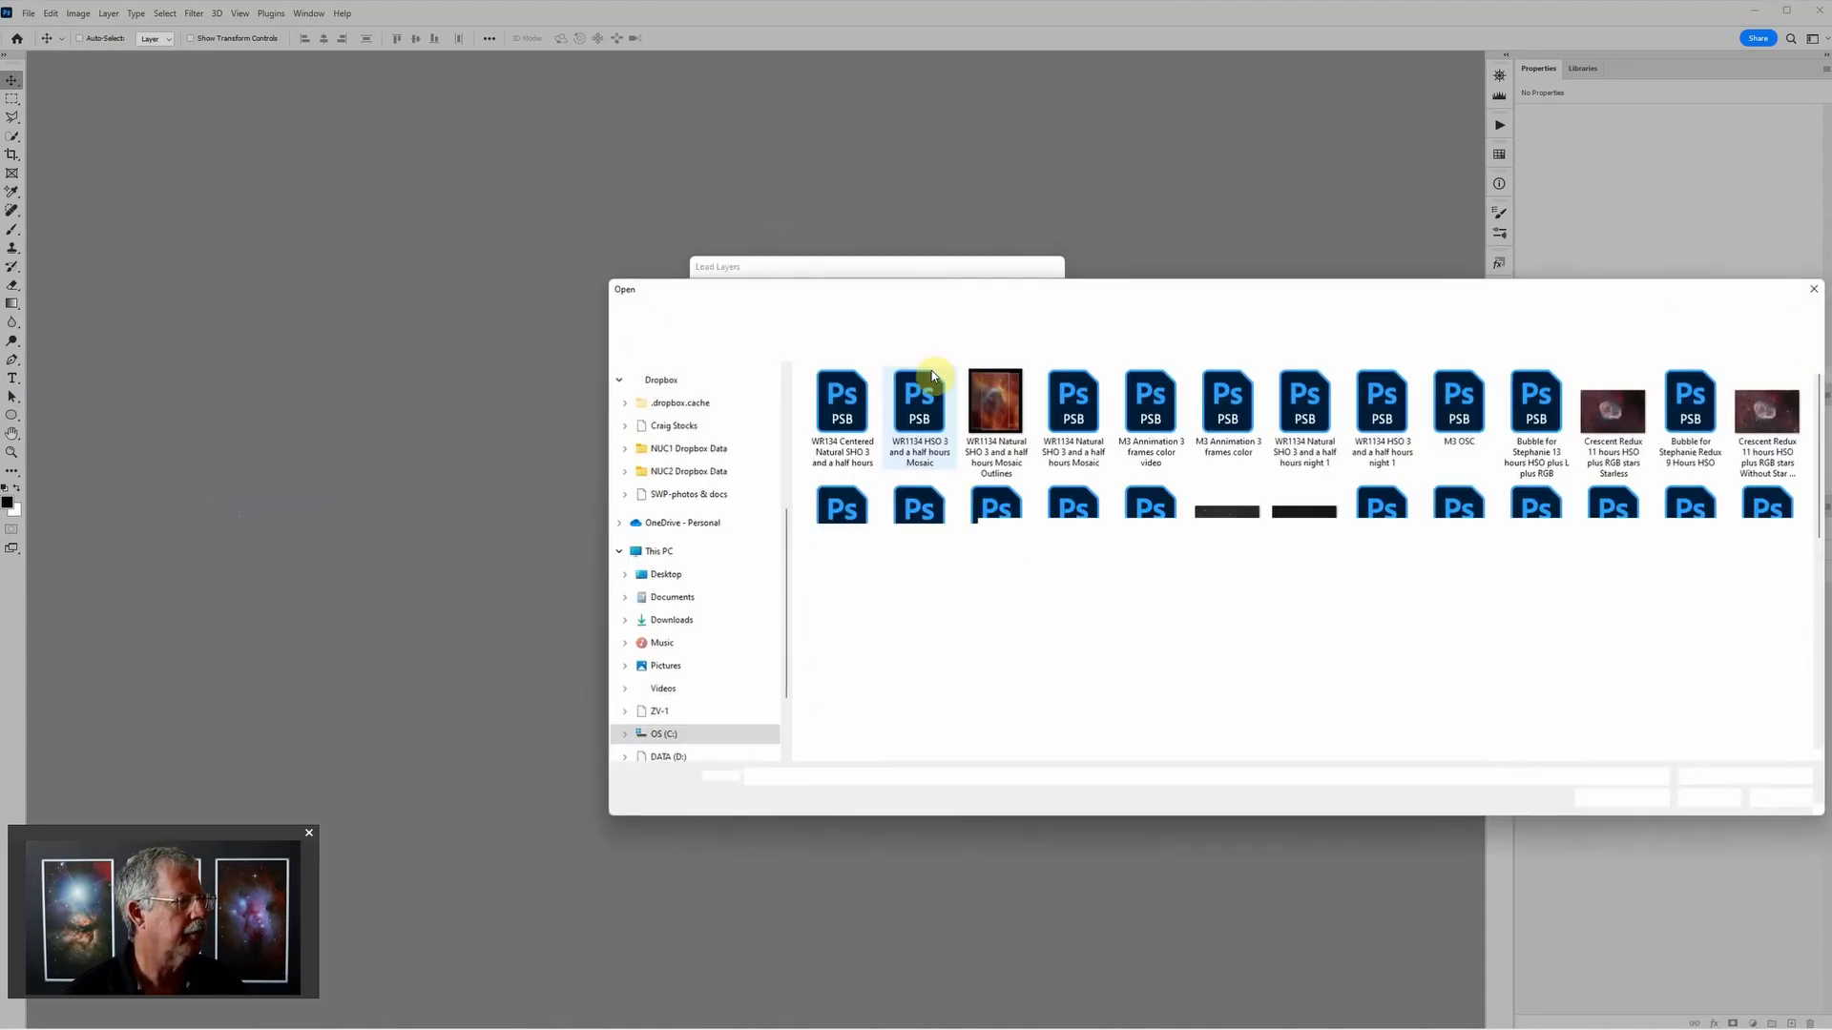
{"action": "left_click", "coordinate": [704, 757]}
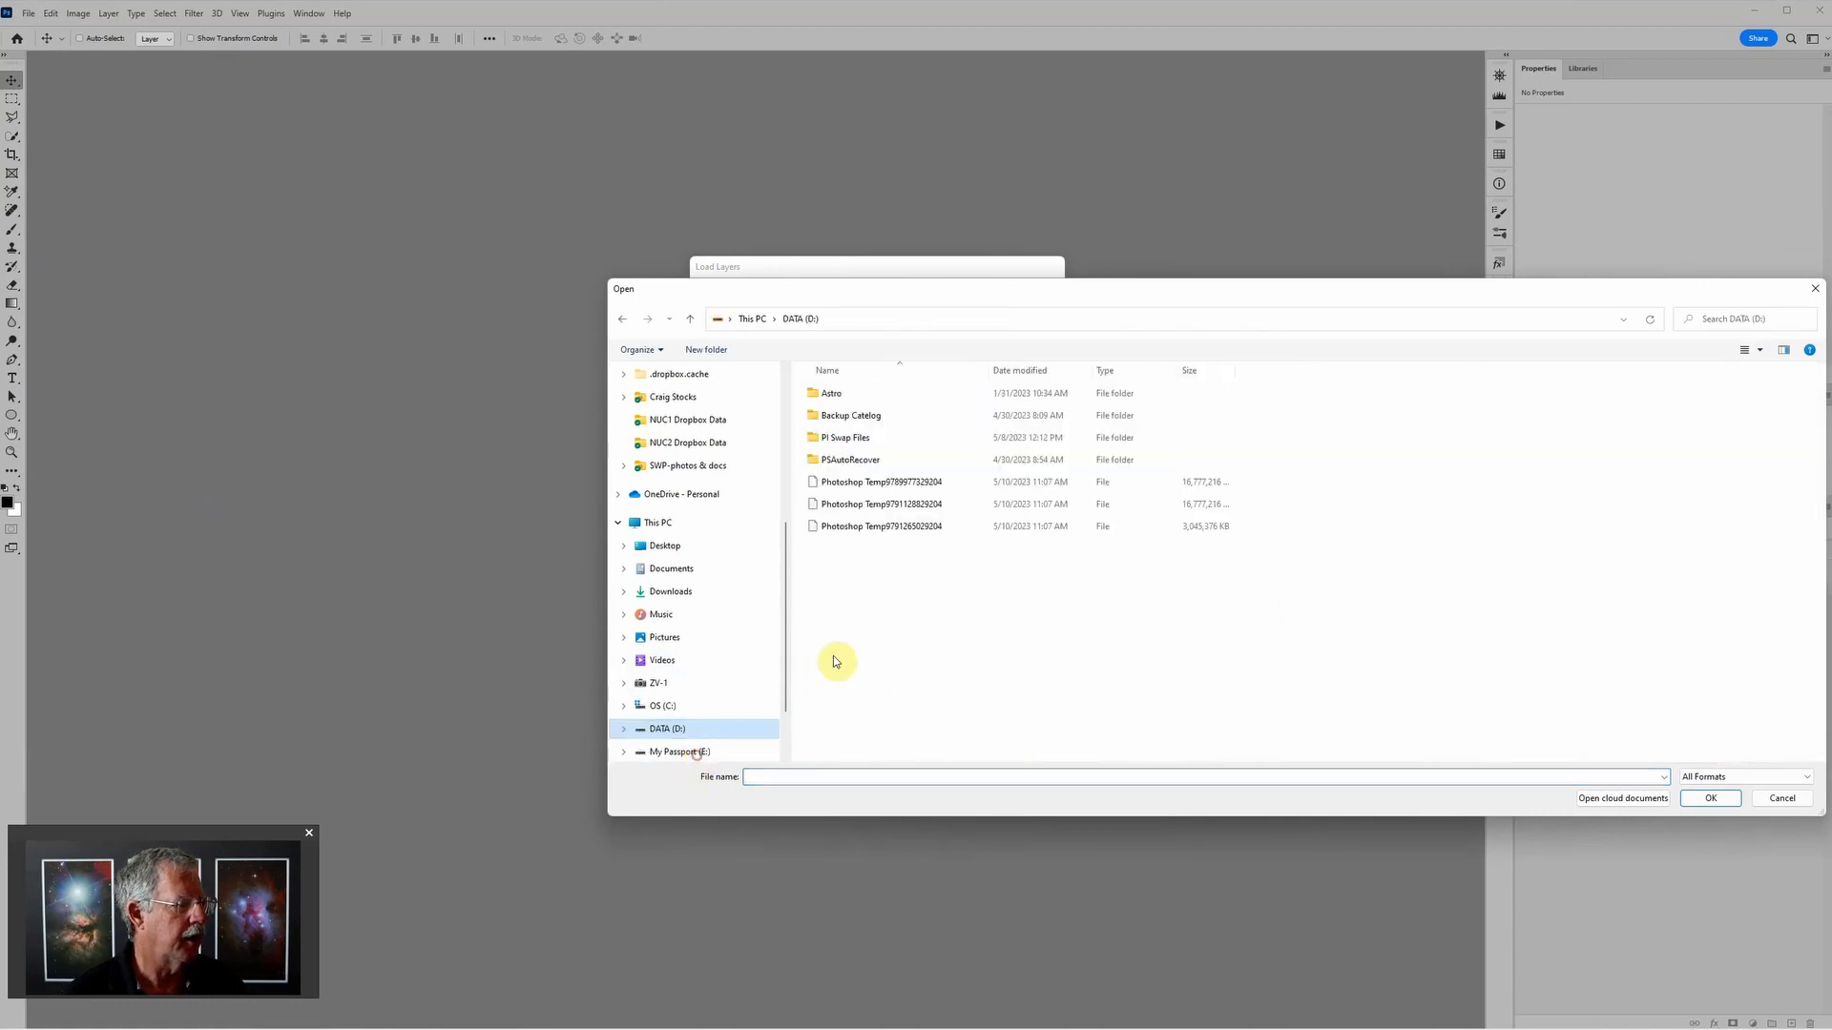
{"action": "double_click", "coordinate": [854, 395]}
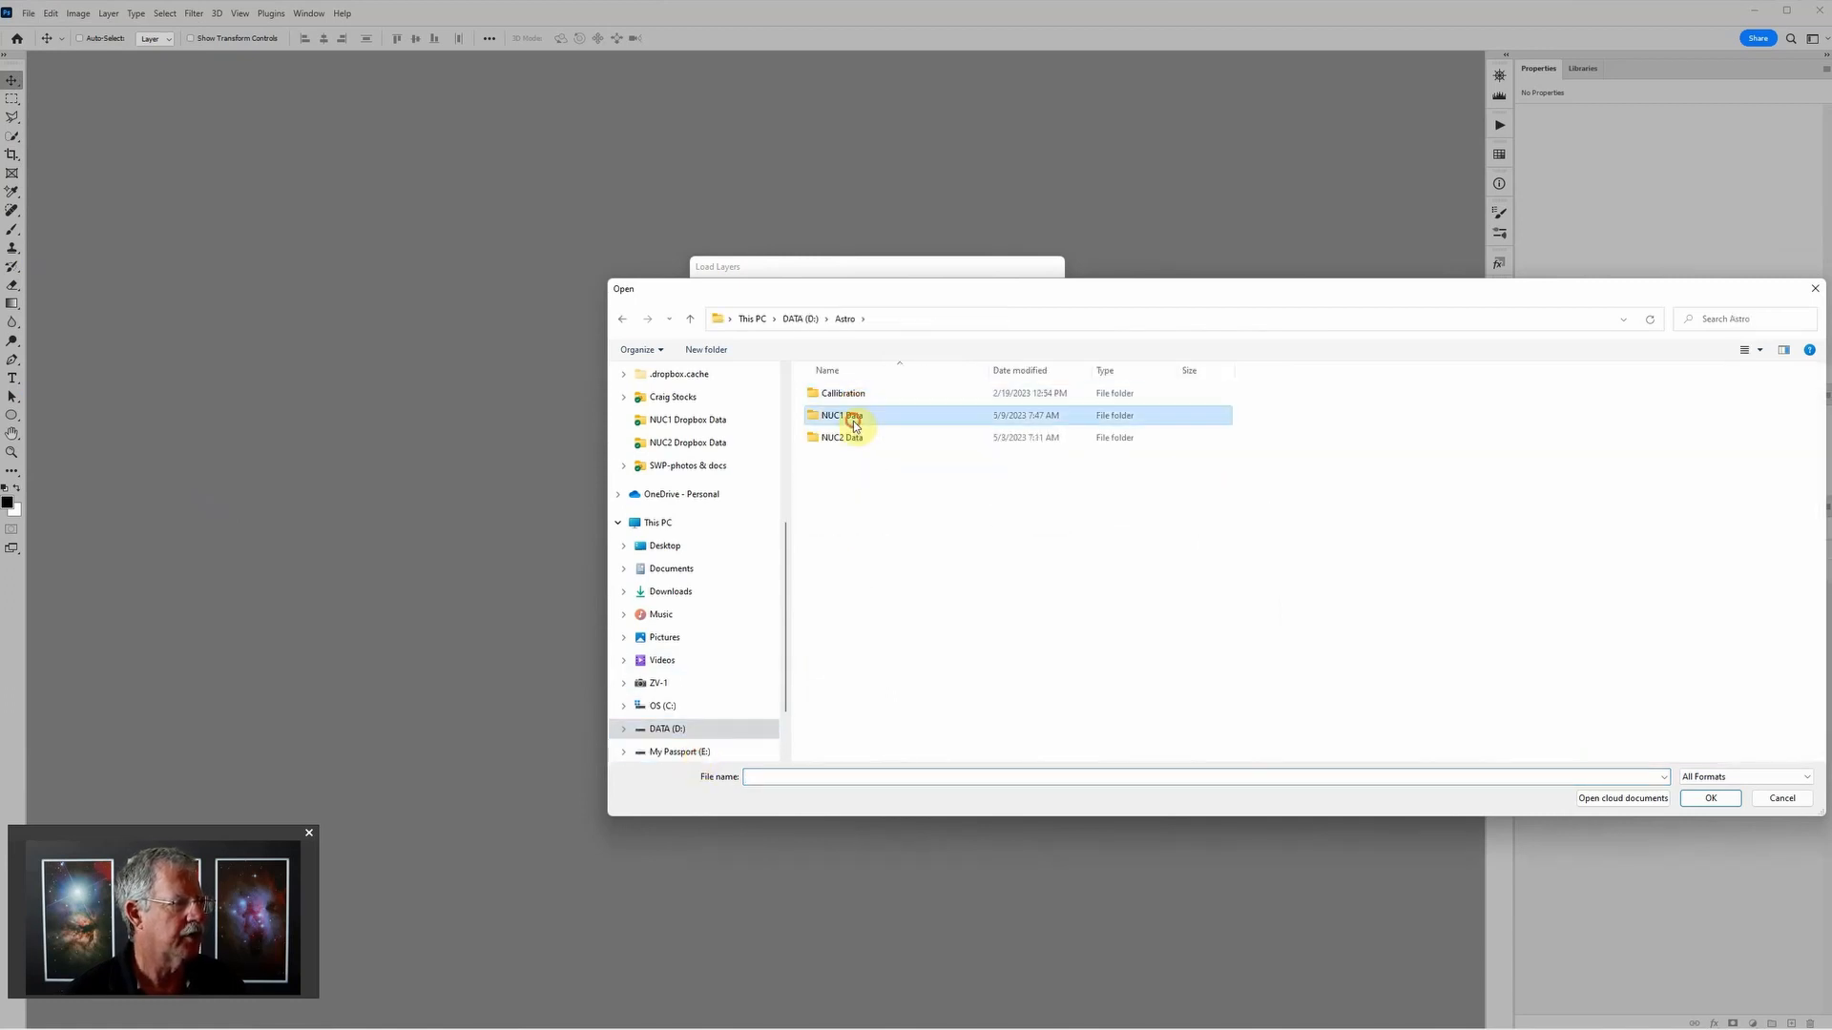
{"action": "double_click", "coordinate": [854, 413]}
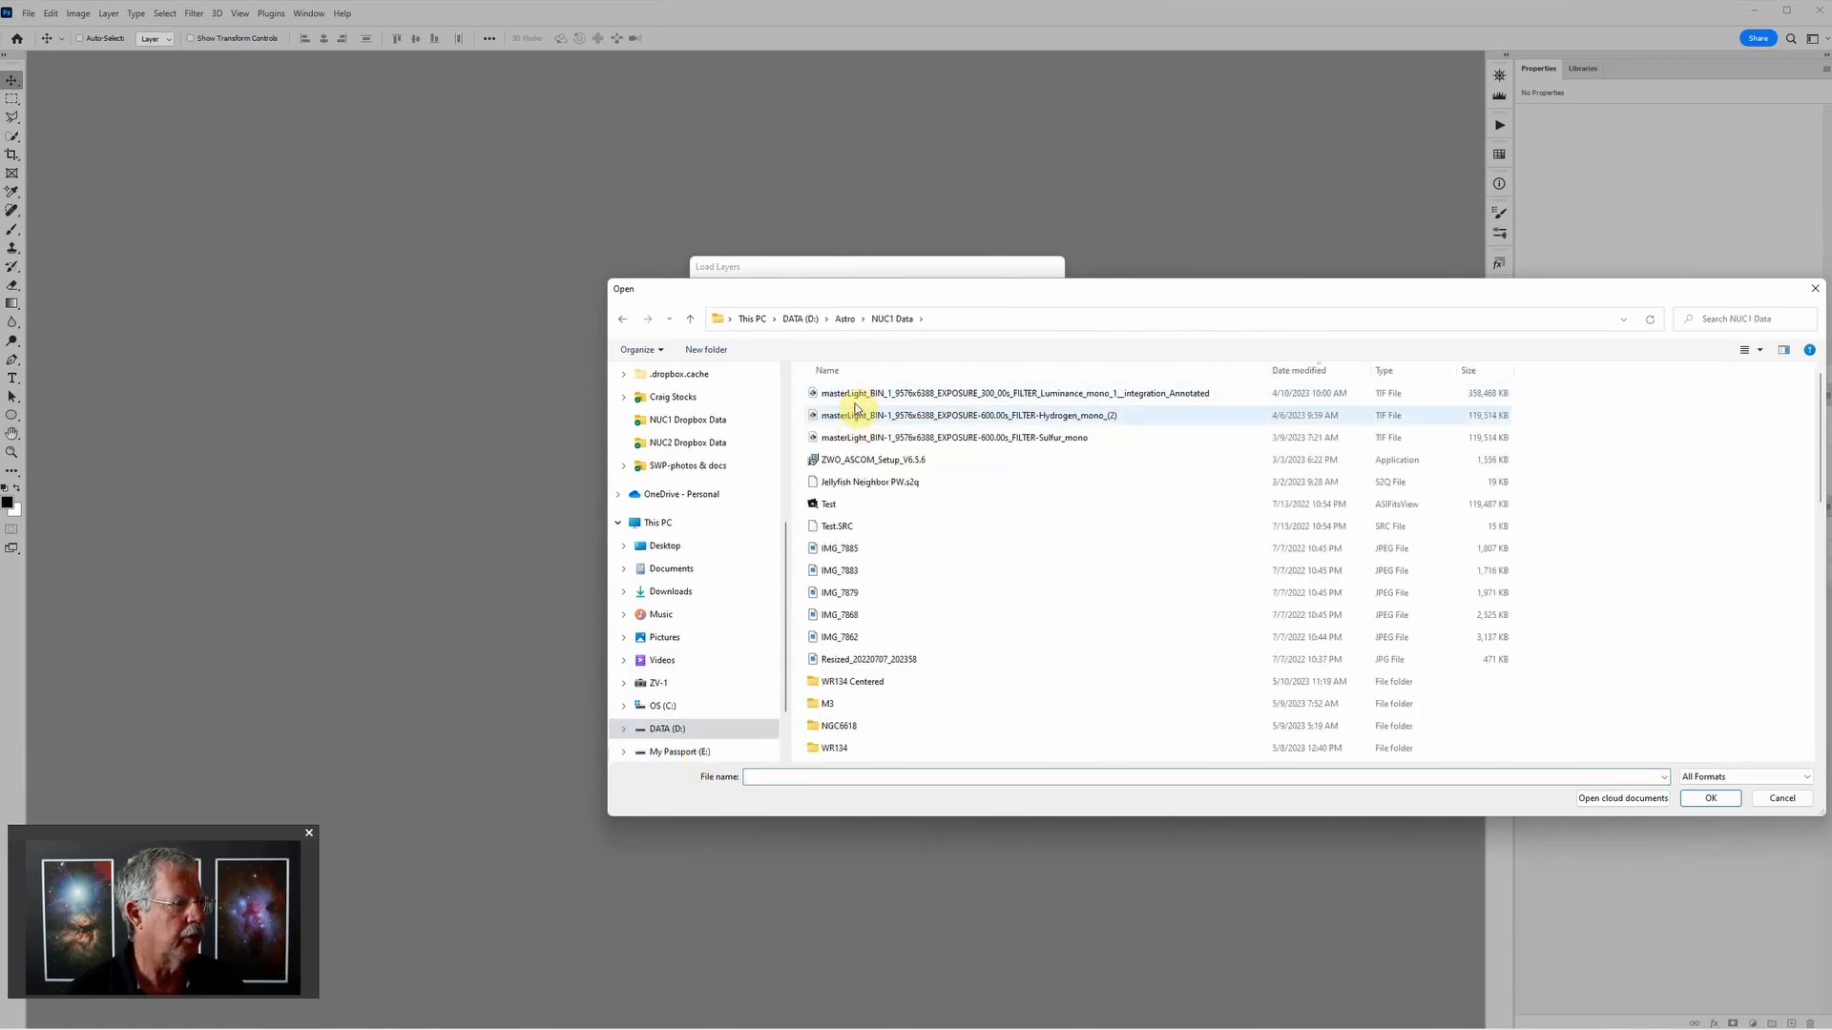
{"action": "double_click", "coordinate": [846, 683]}
Step: Load the Hydrogen_mono_(3) 2, Oxygen_mono_3__integration_stars 2 and Oxygen_mono_(3) 2 TIFF files as layers of one document
{"action": "left_click", "coordinate": [1104, 392]}
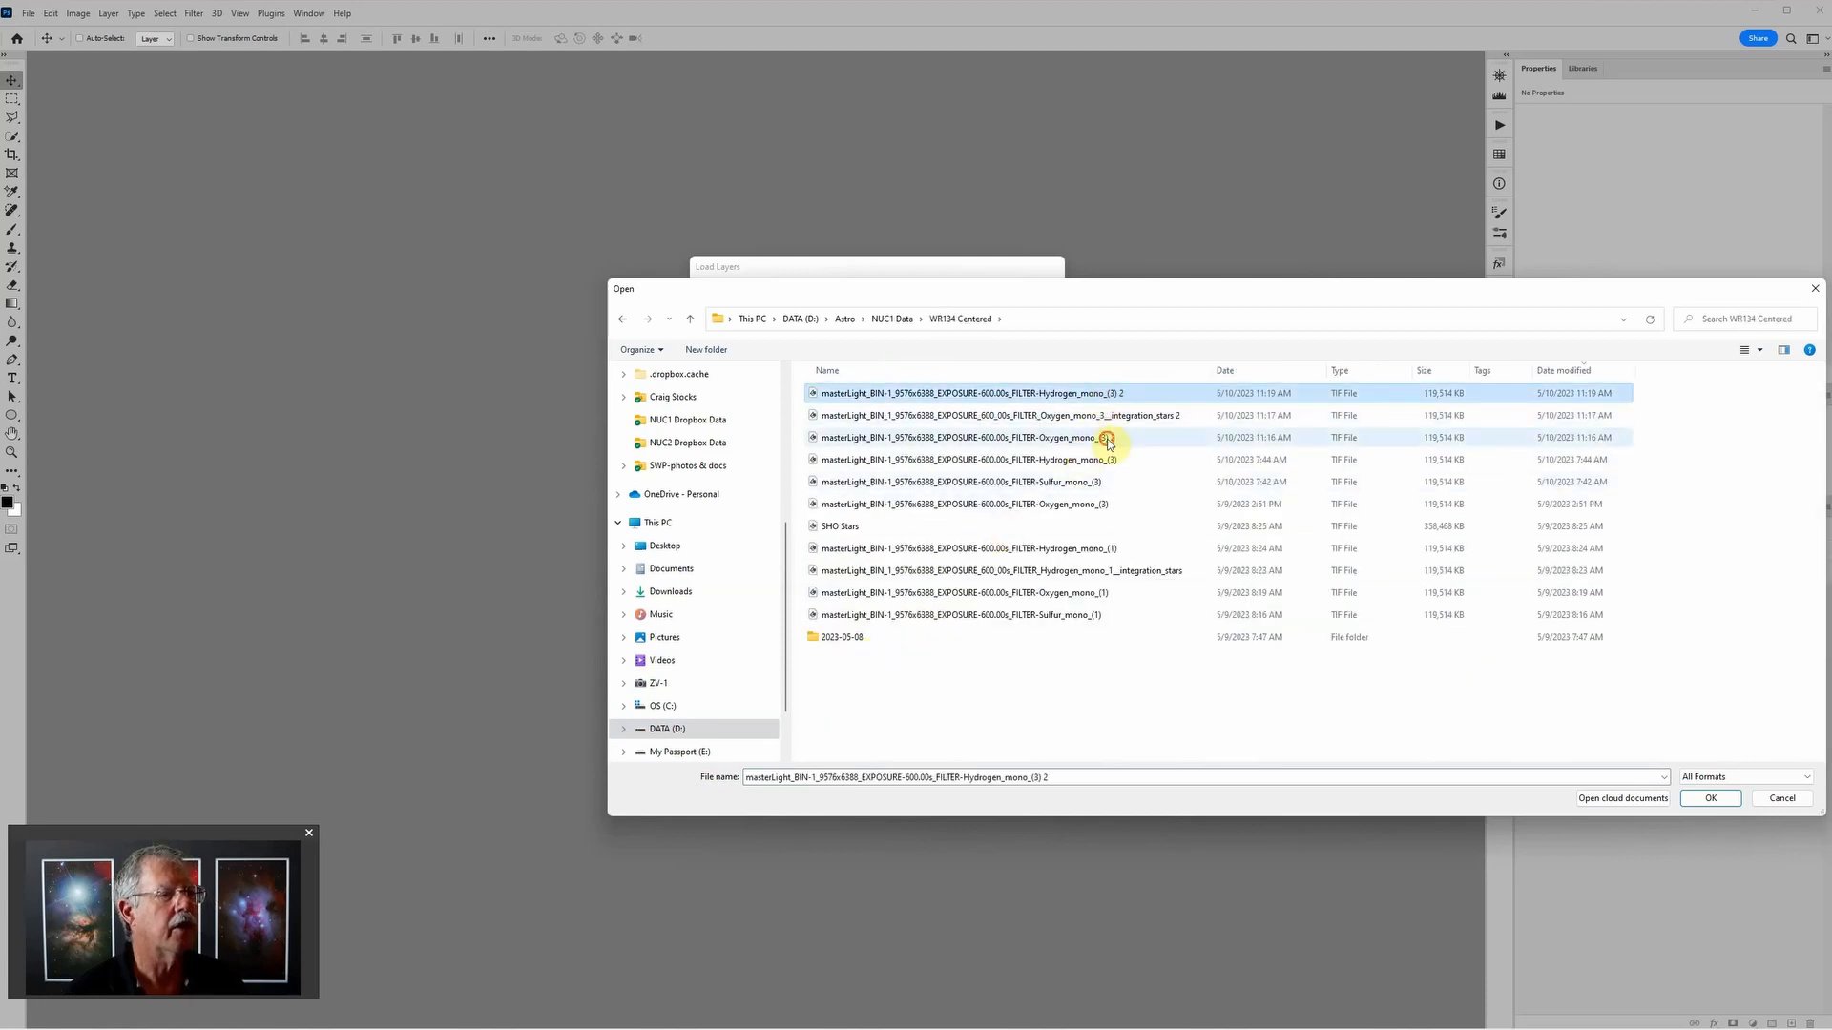
{"action": "left_click", "coordinate": [1105, 437], "text": "shift"}
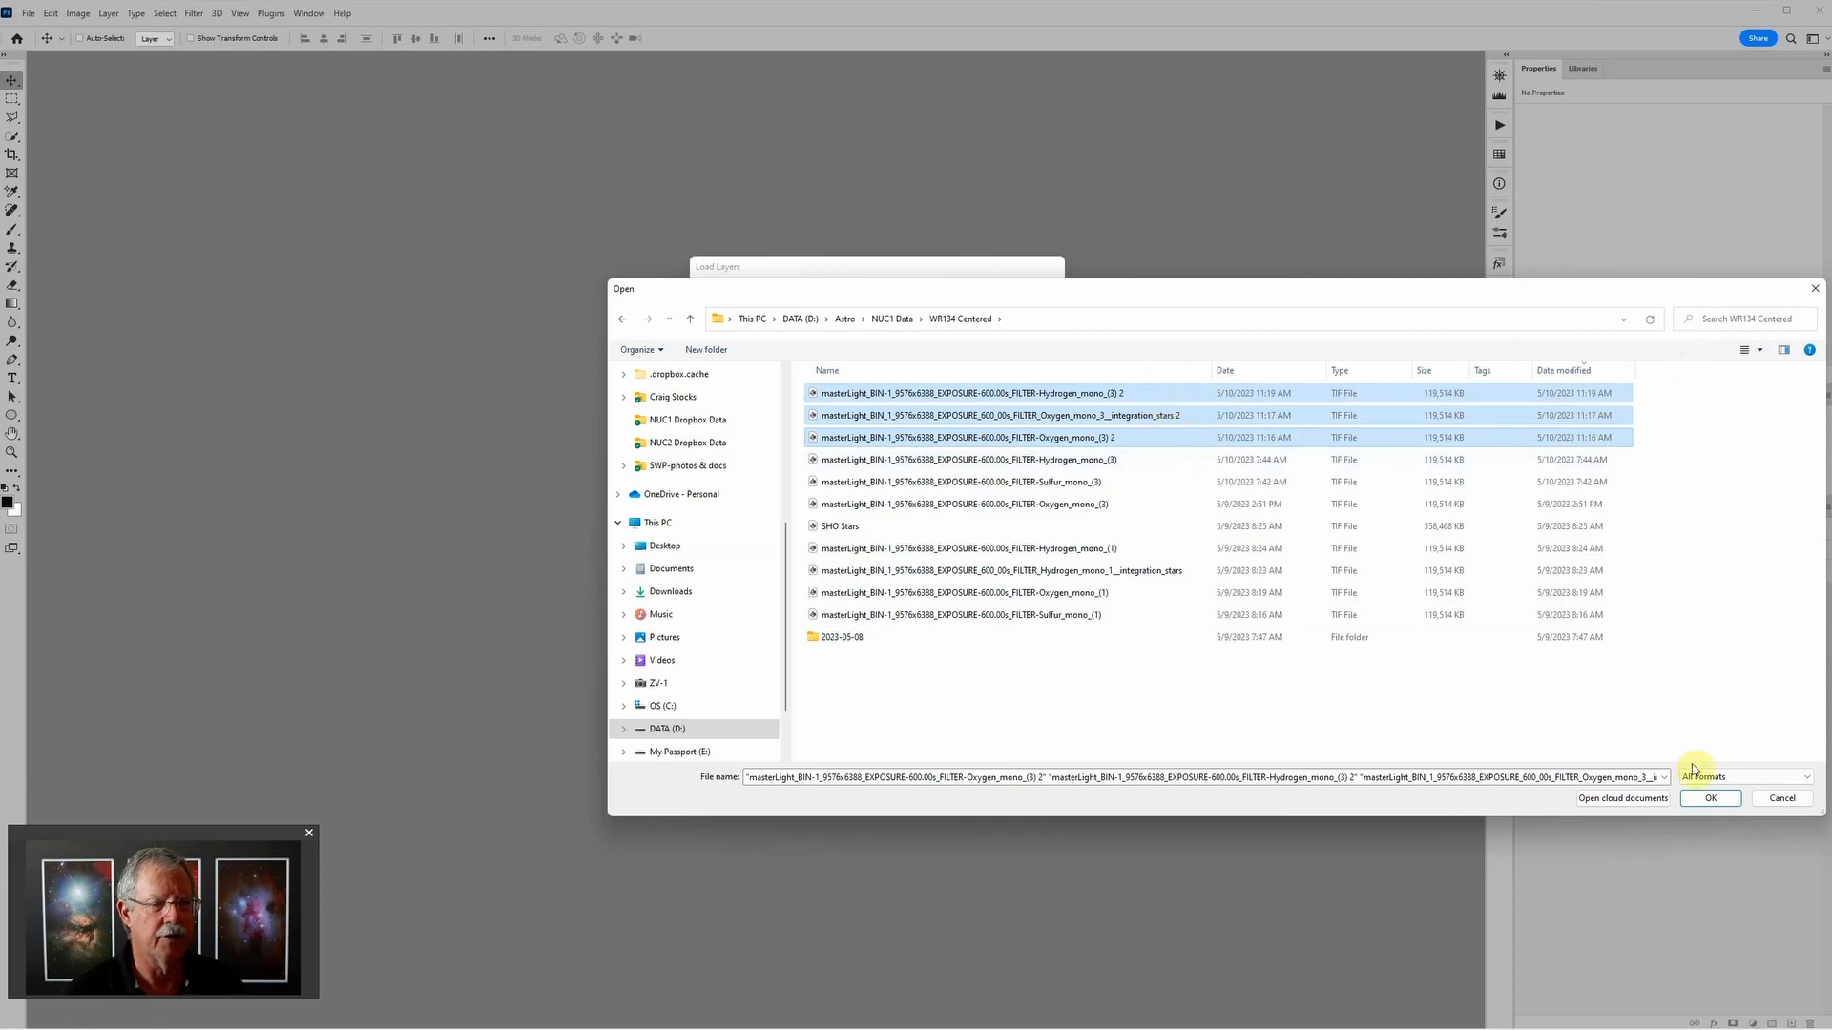
{"action": "left_click", "coordinate": [1707, 799]}
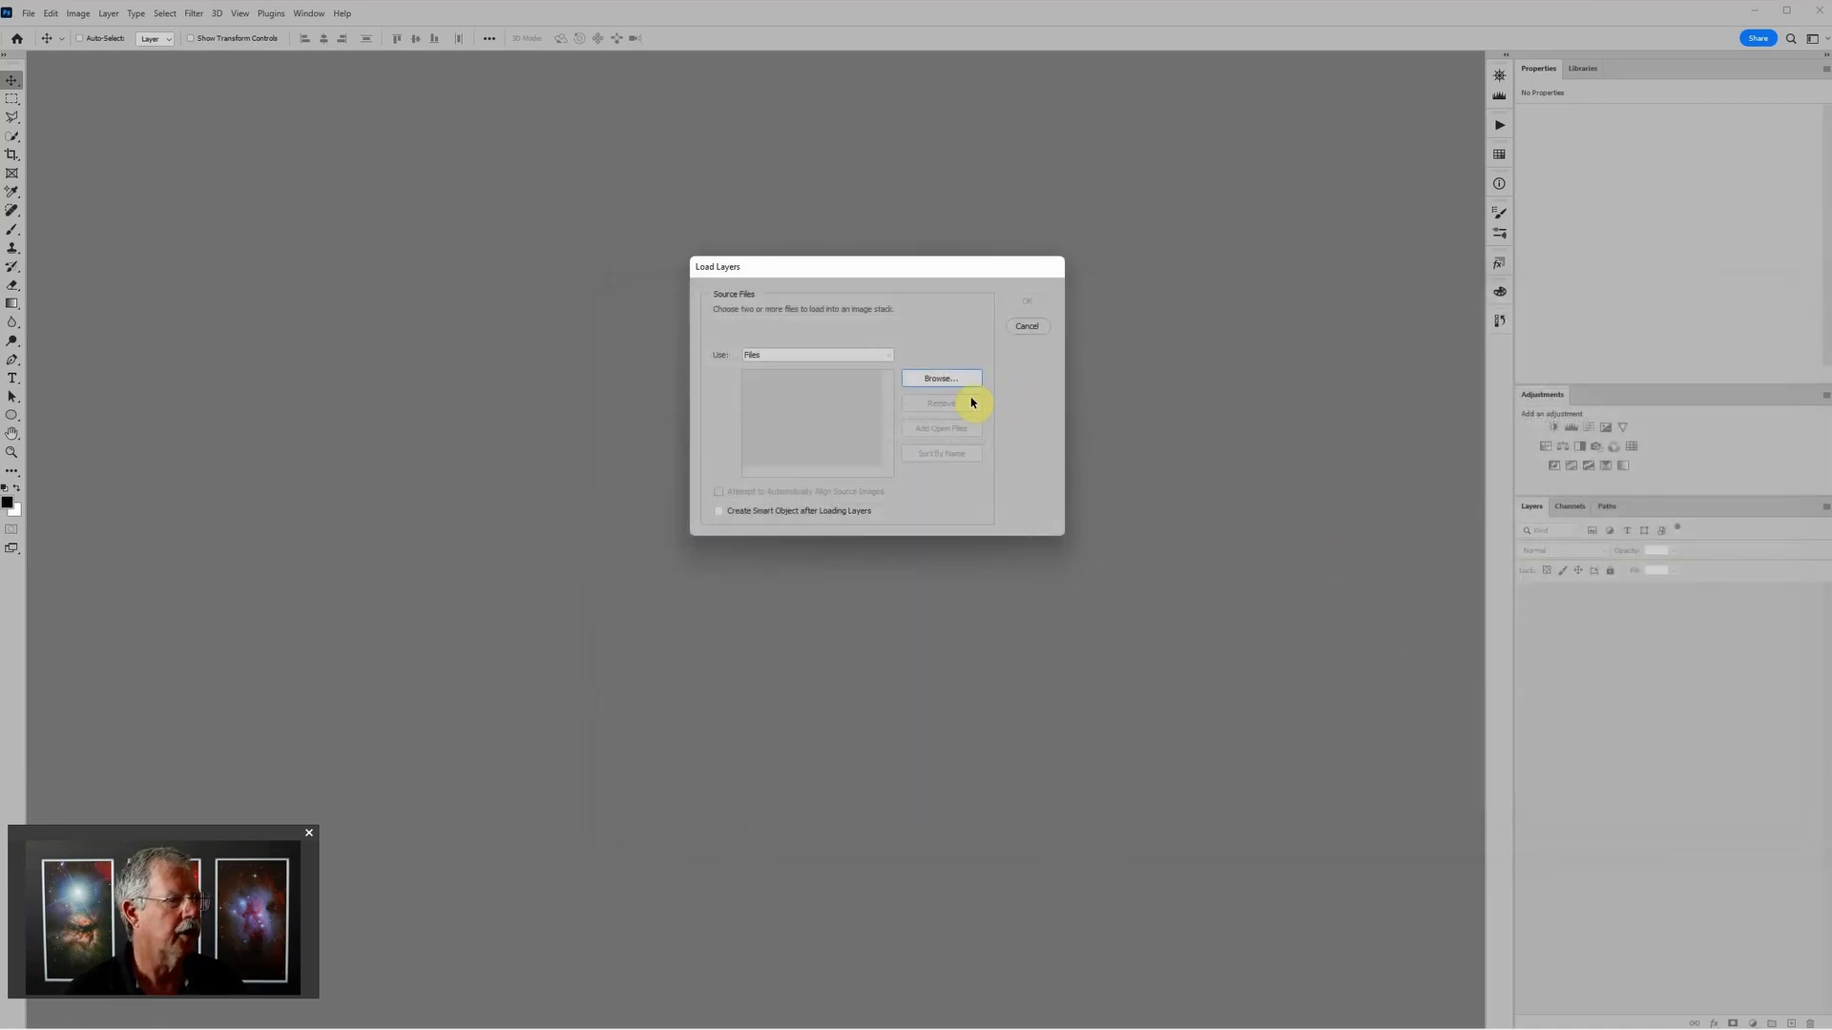
{"action": "left_click", "coordinate": [1027, 301]}
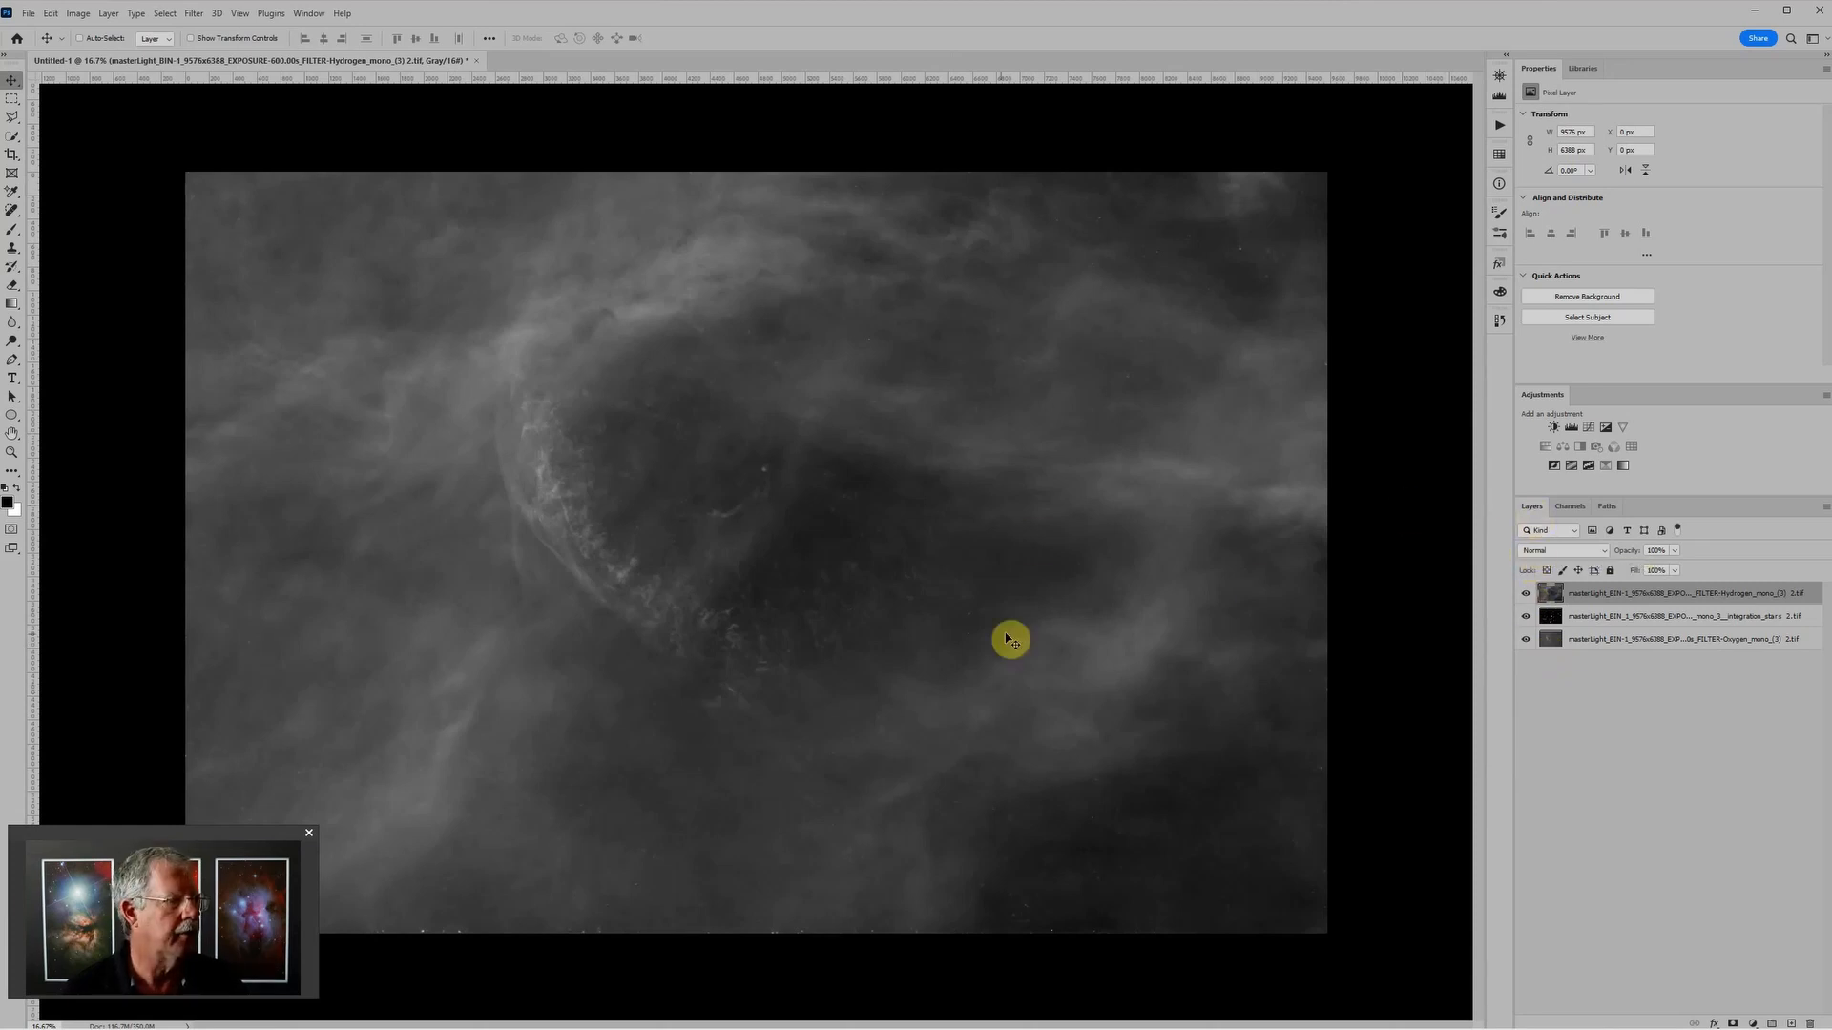
Step: Convert the stacked grayscale document to RGB Color without merging its layers
{"action": "left_click", "coordinate": [78, 13]}
{"action": "mouse_move", "coordinate": [91, 31]}
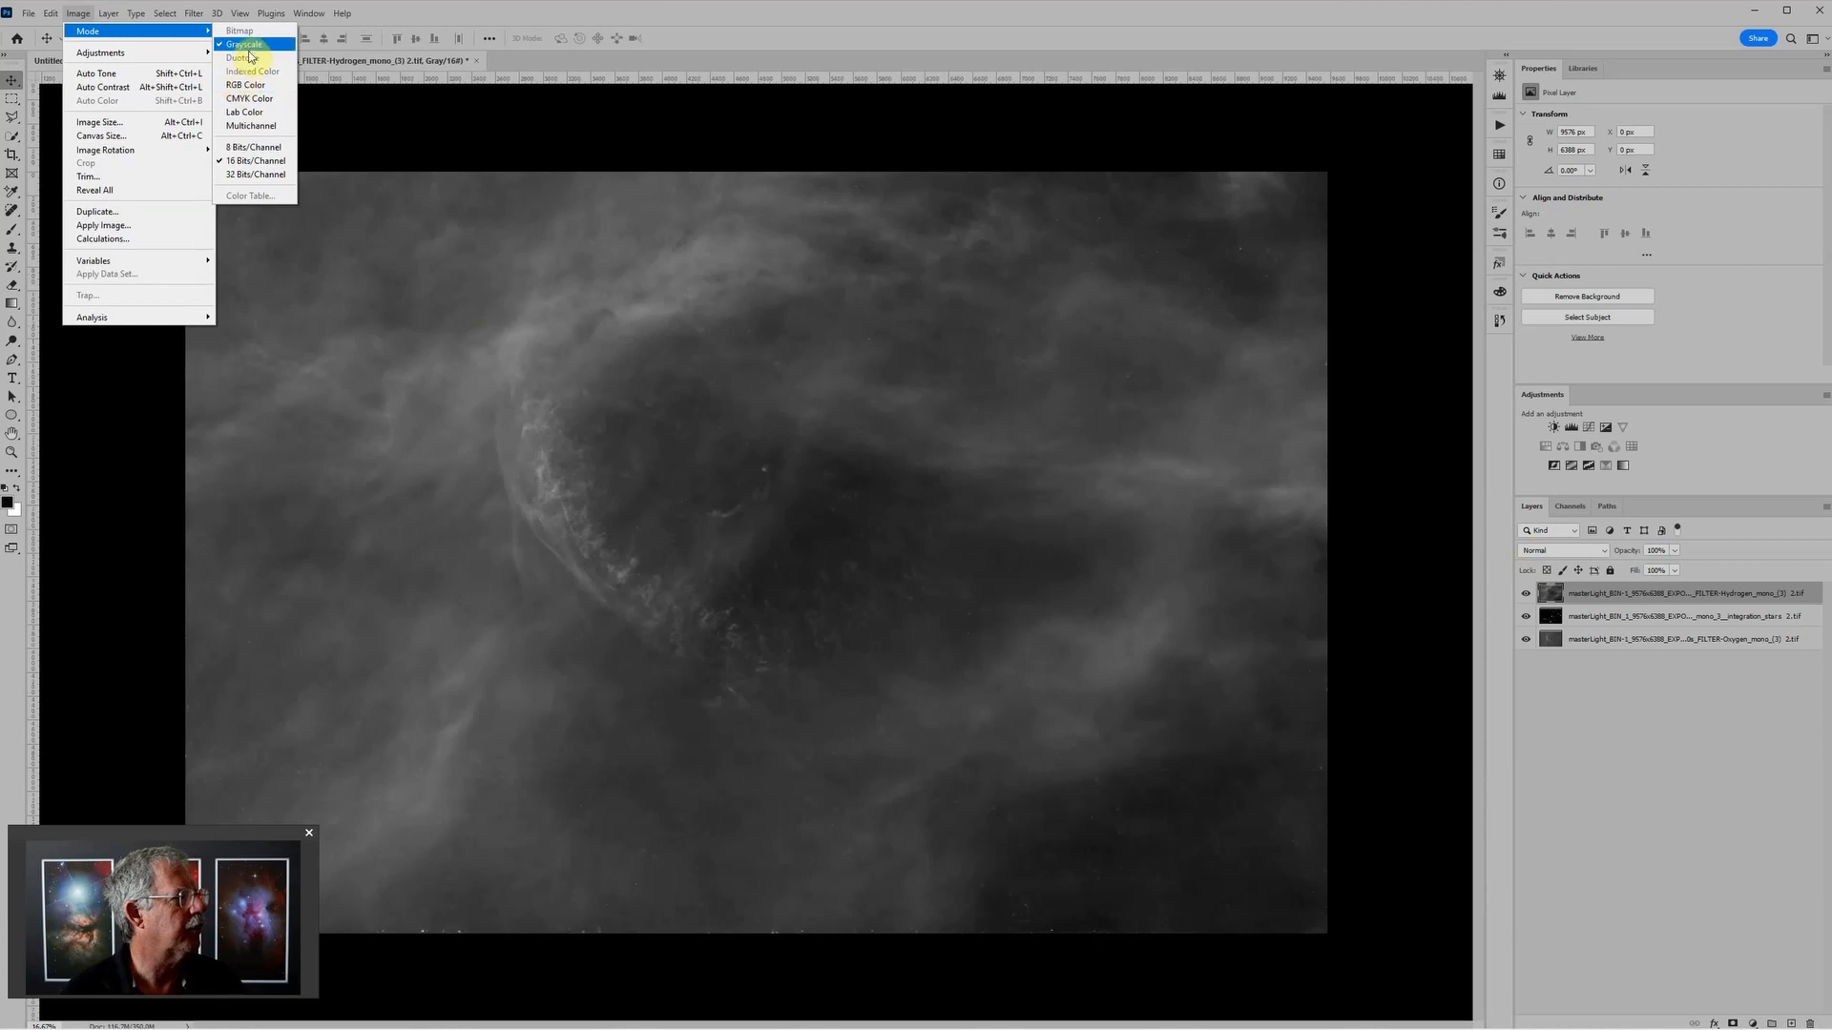
{"action": "left_click", "coordinate": [254, 86]}
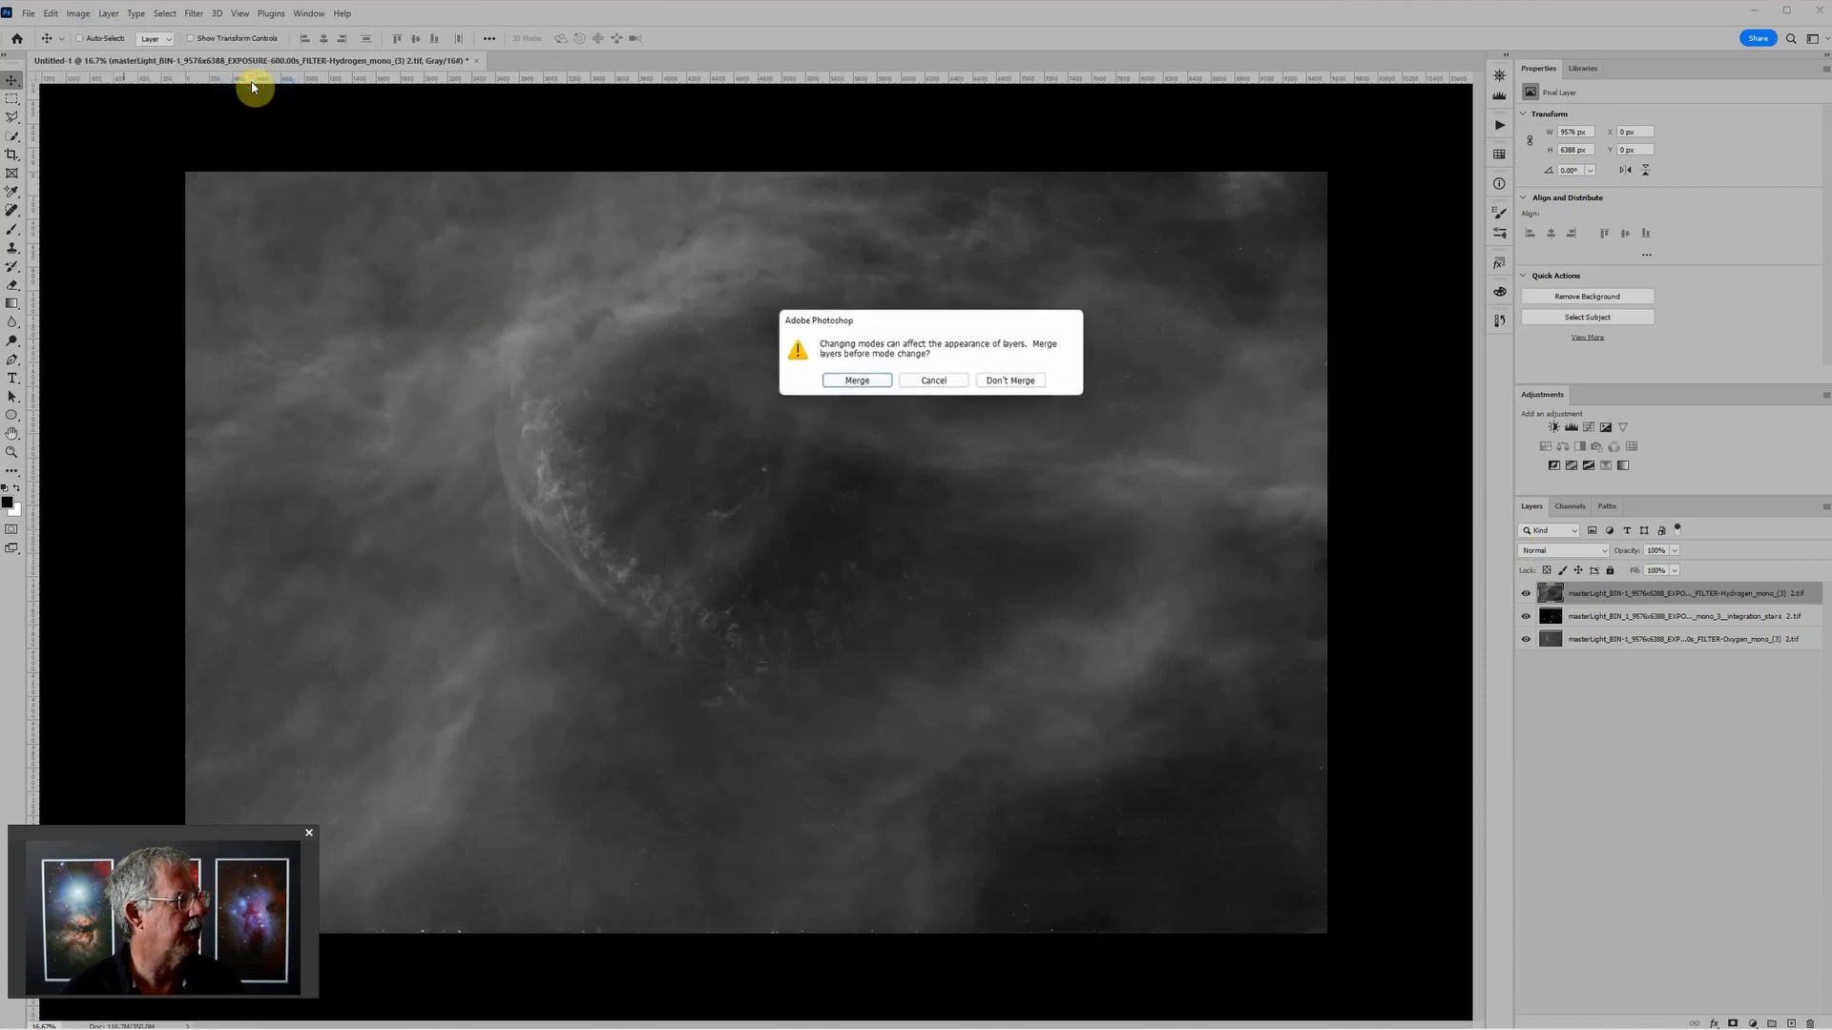
{"action": "left_click", "coordinate": [1021, 380]}
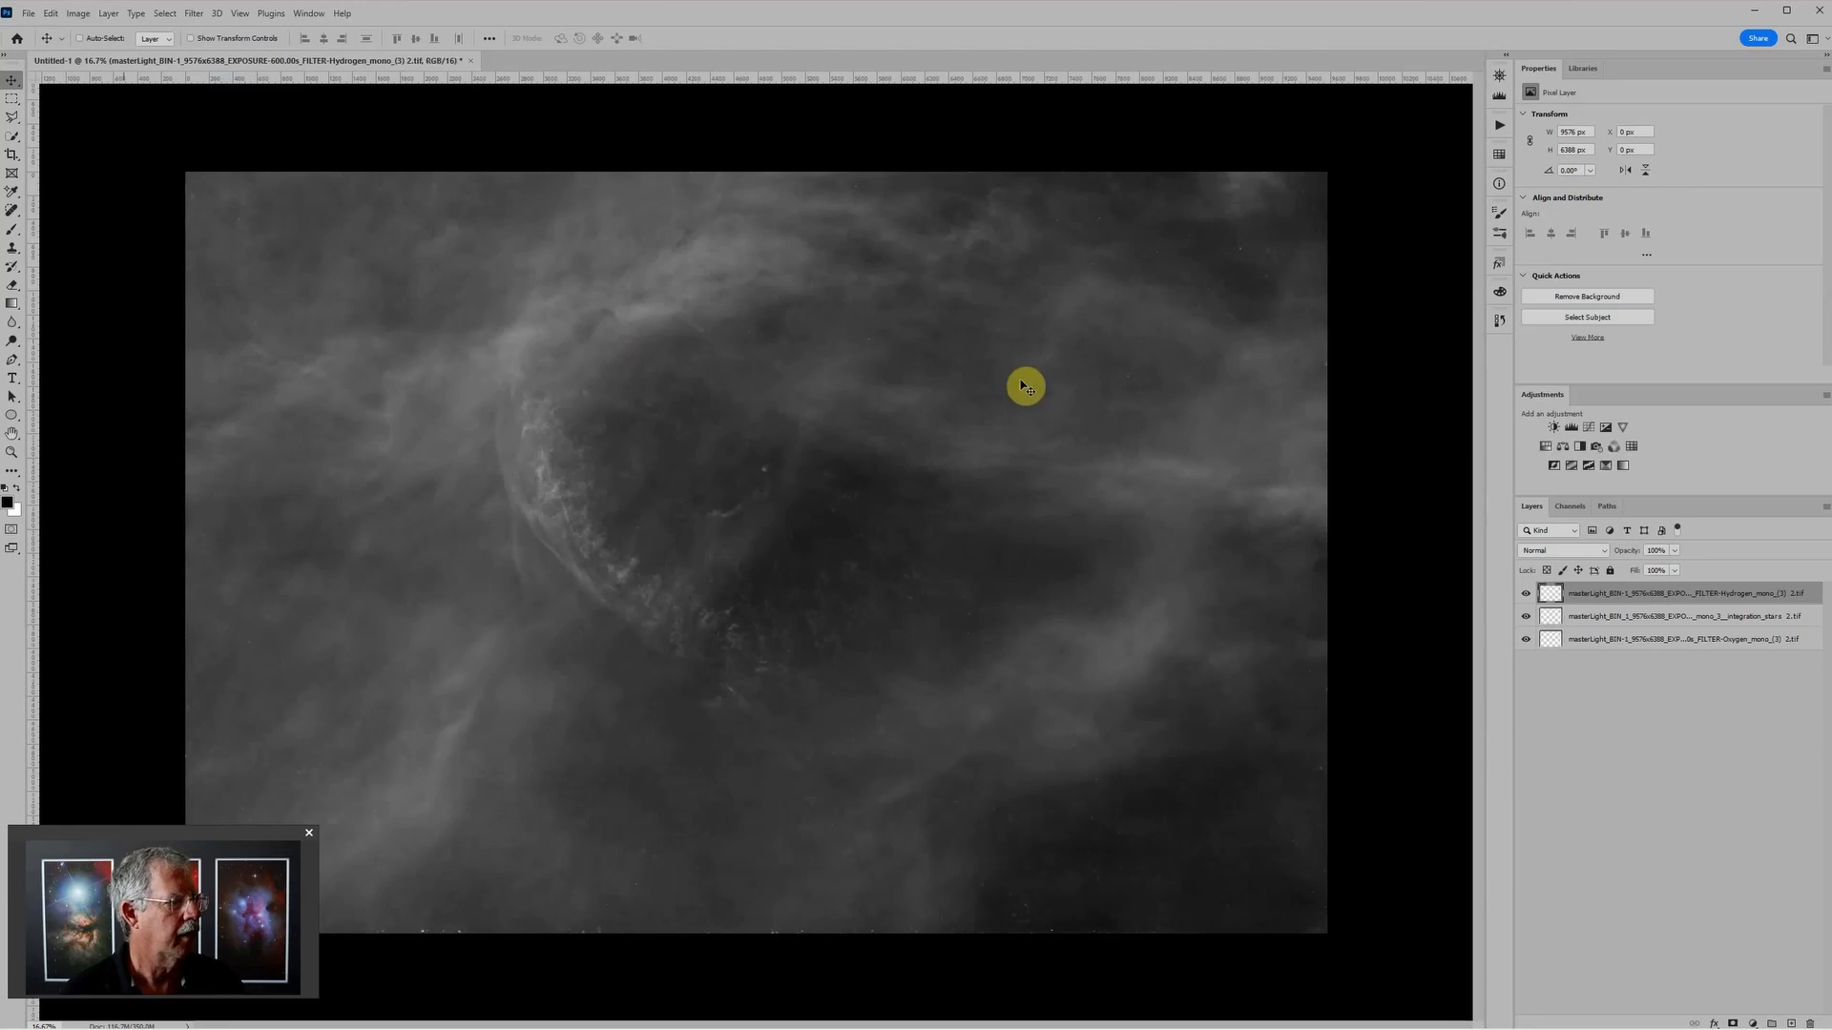
Step: Rotate the whole image 90° clockwise
{"action": "scroll", "coordinate": [945, 509], "scroll_direction": "down", "scroll_amount": 1}
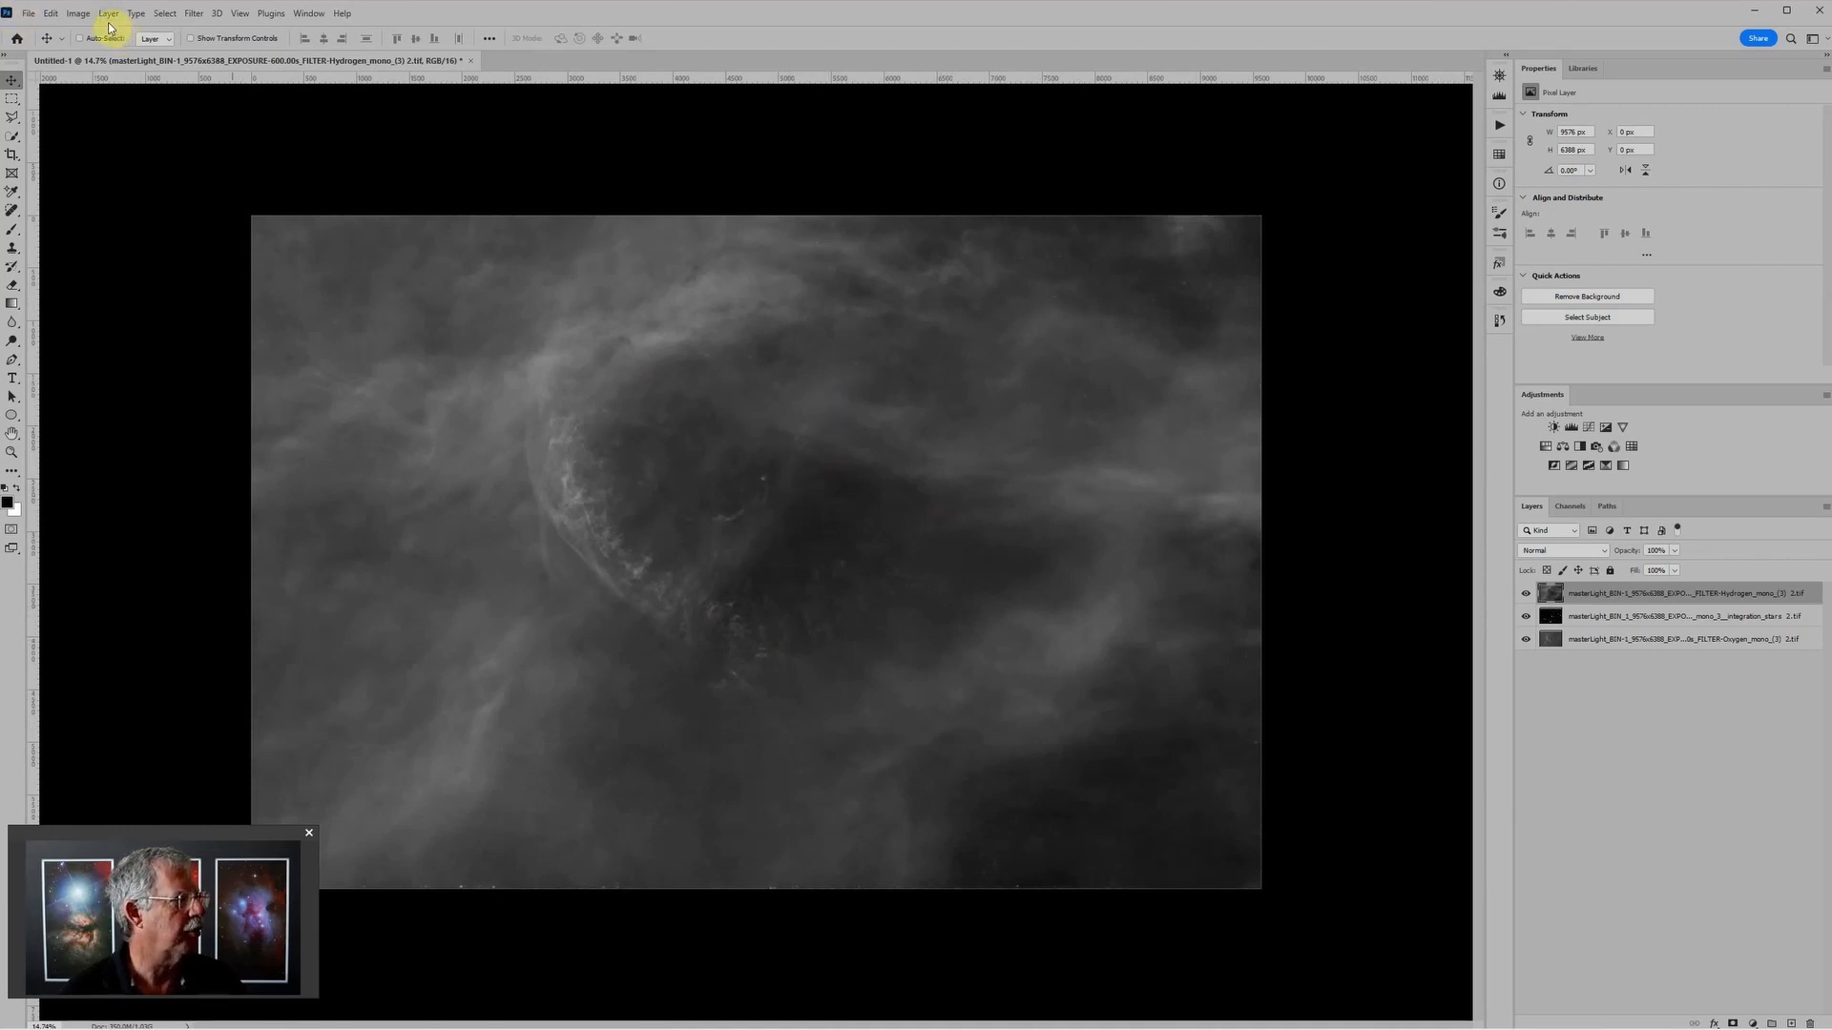
{"action": "left_click", "coordinate": [81, 14]}
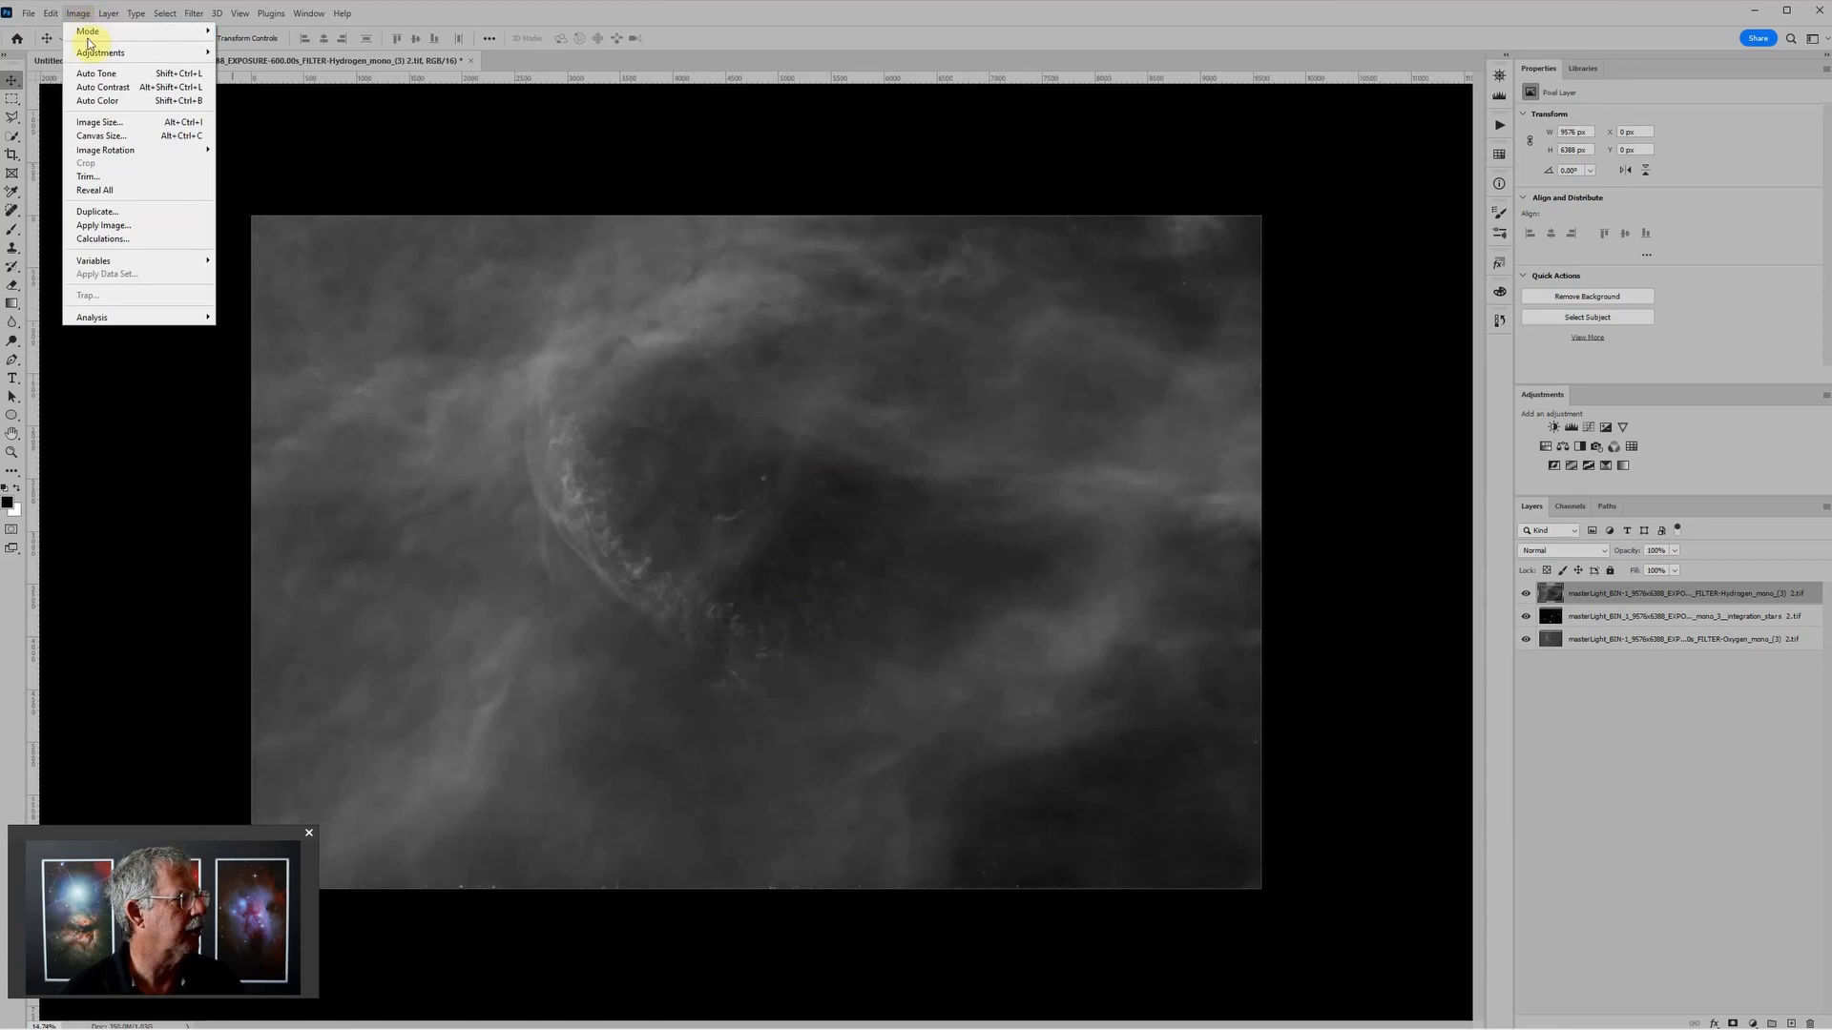
{"action": "mouse_move", "coordinate": [107, 153]}
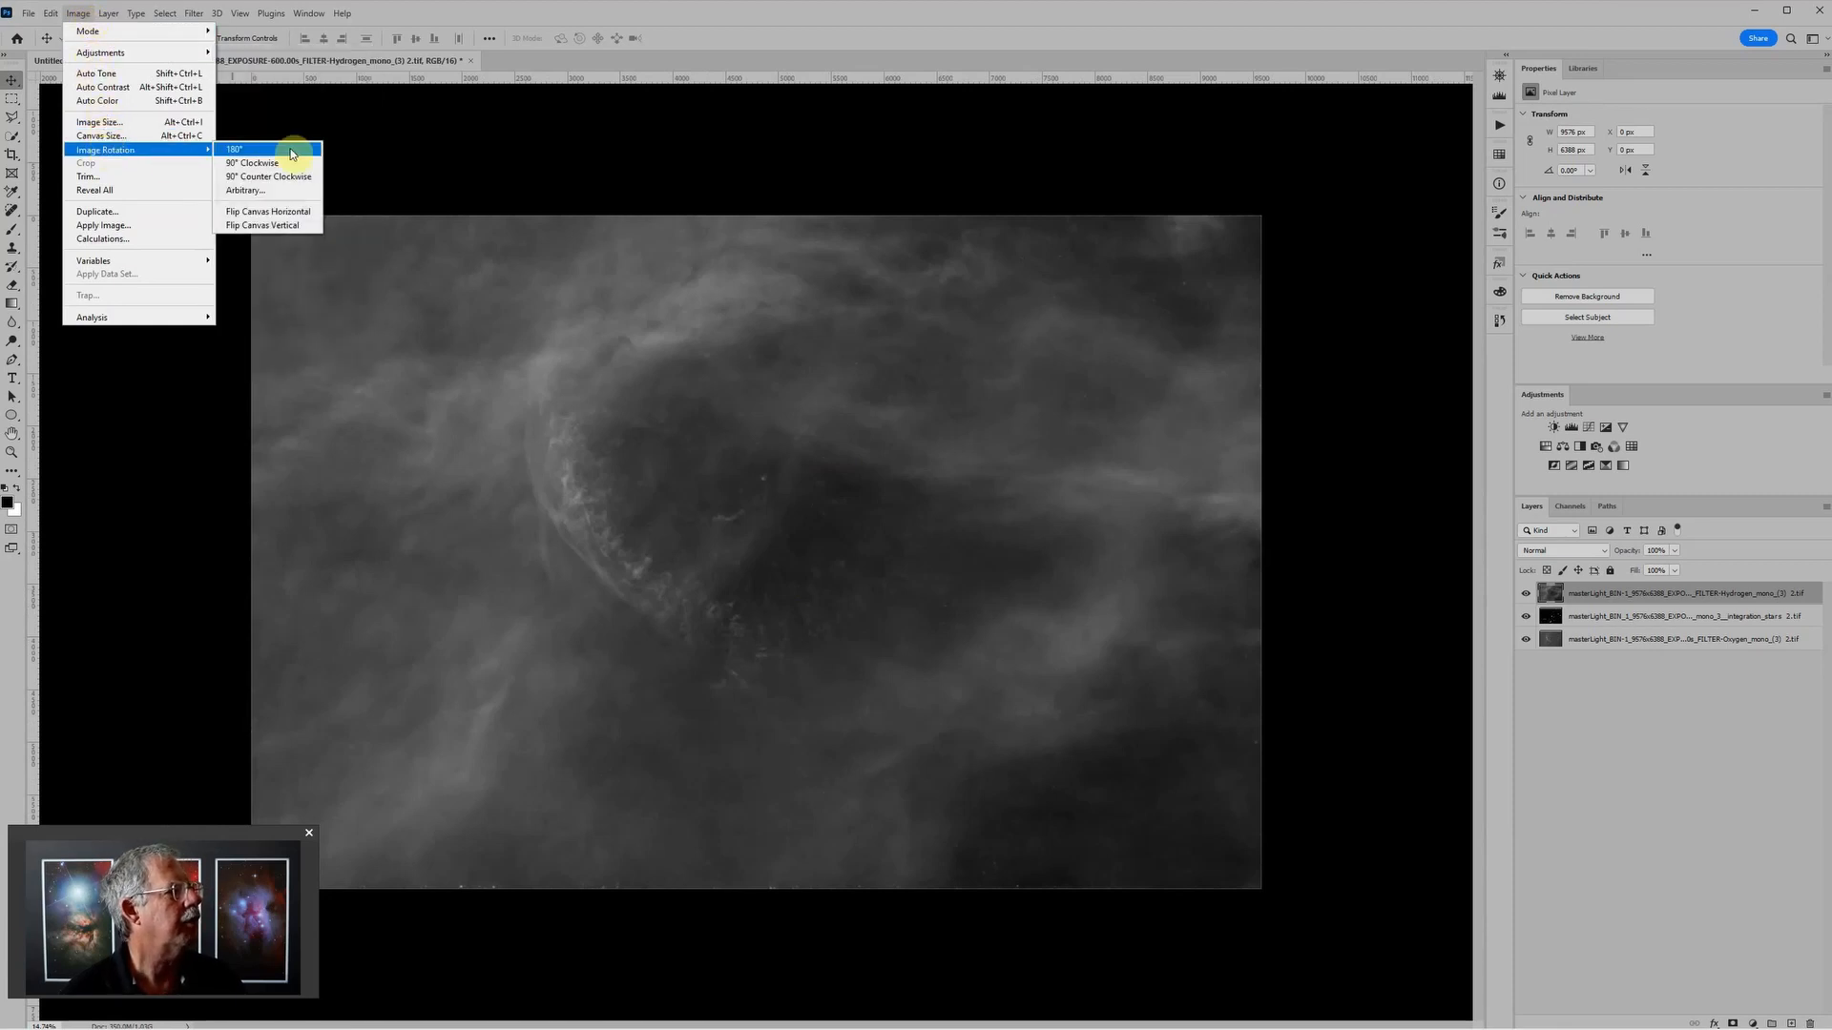
{"action": "left_click", "coordinate": [291, 165]}
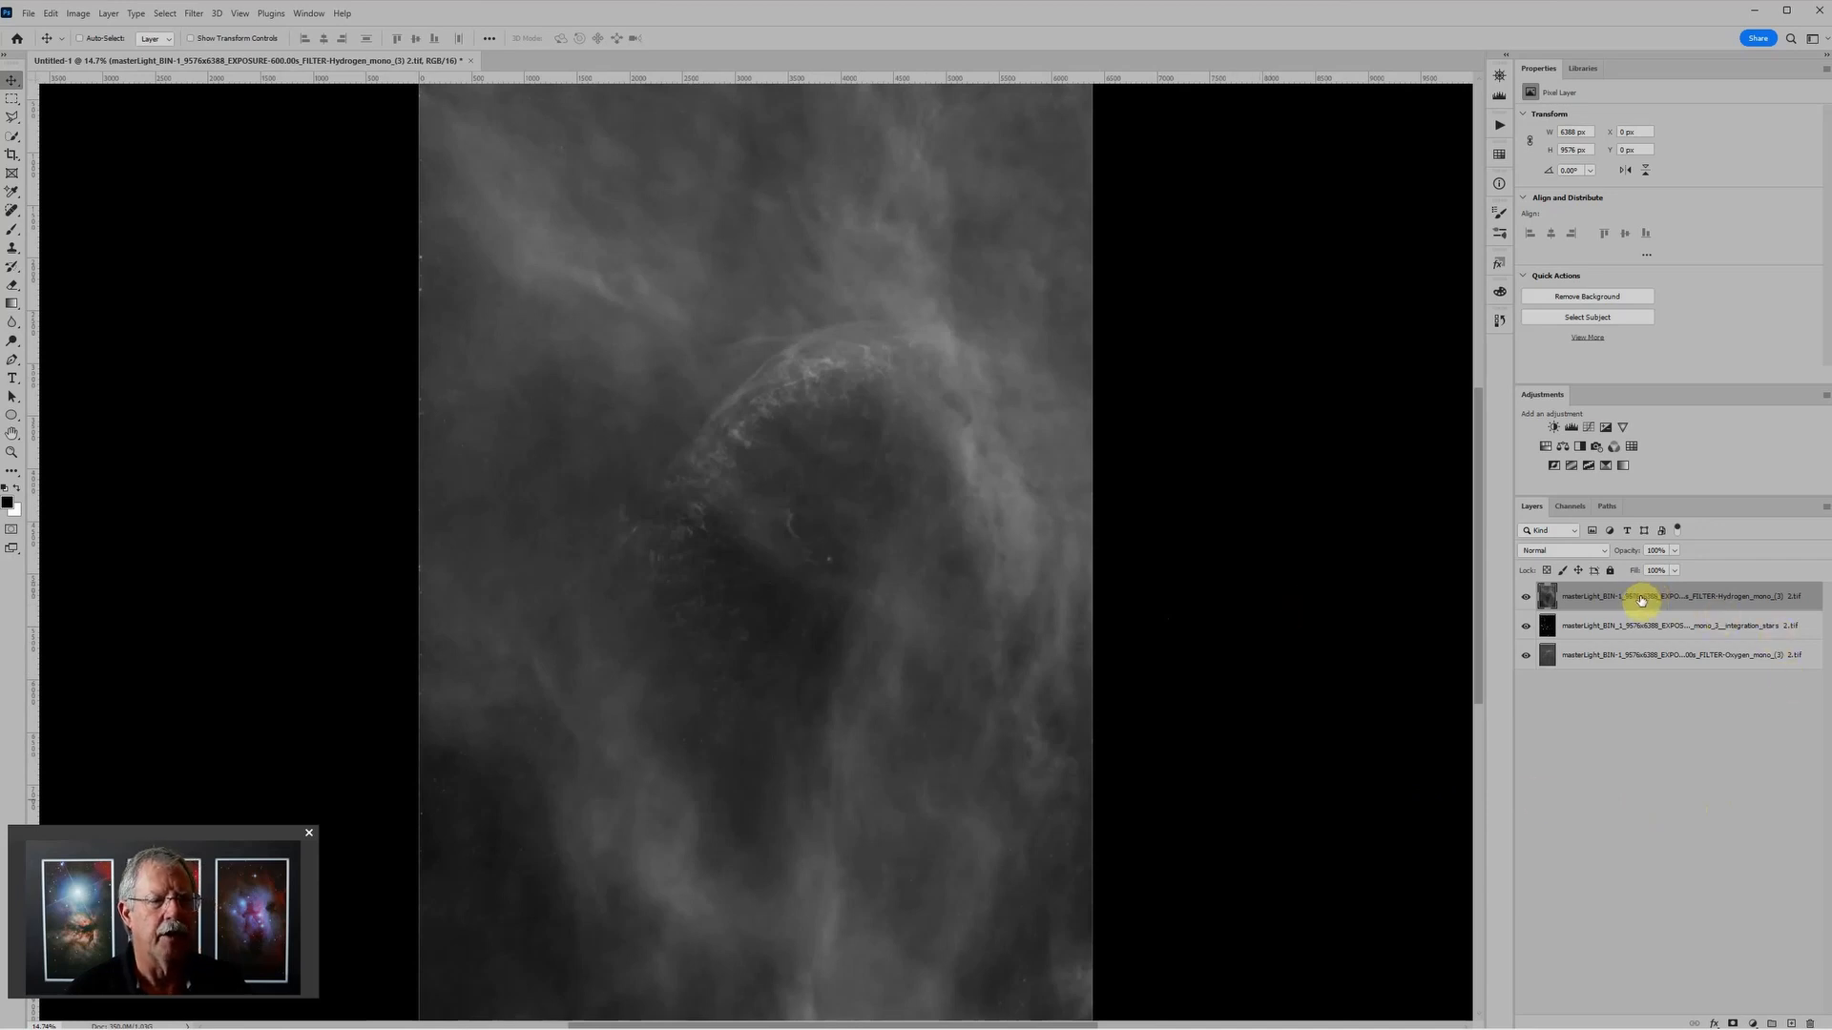
Step: Put the Hydrogen layer in a group named Hydrogen and add a Levels adjustment layer inside that group
{"action": "left_click", "coordinate": [1638, 626]}
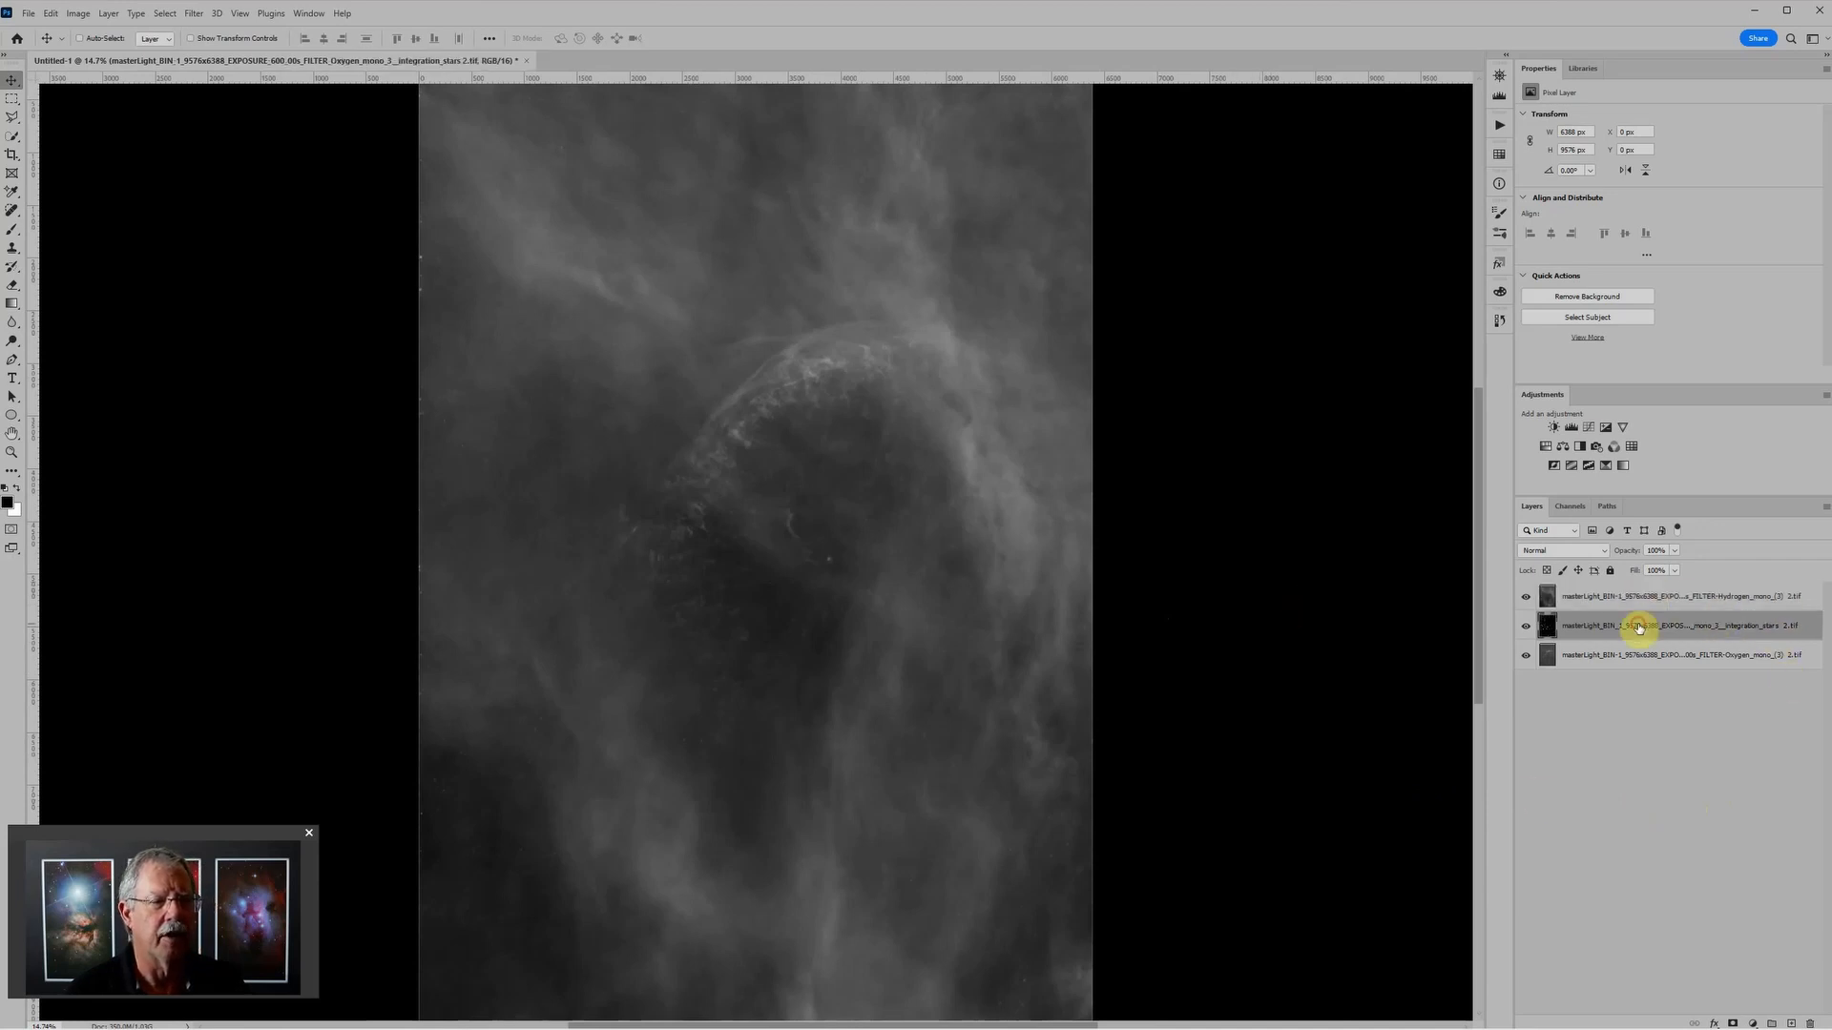
{"action": "left_click", "coordinate": [1637, 655]}
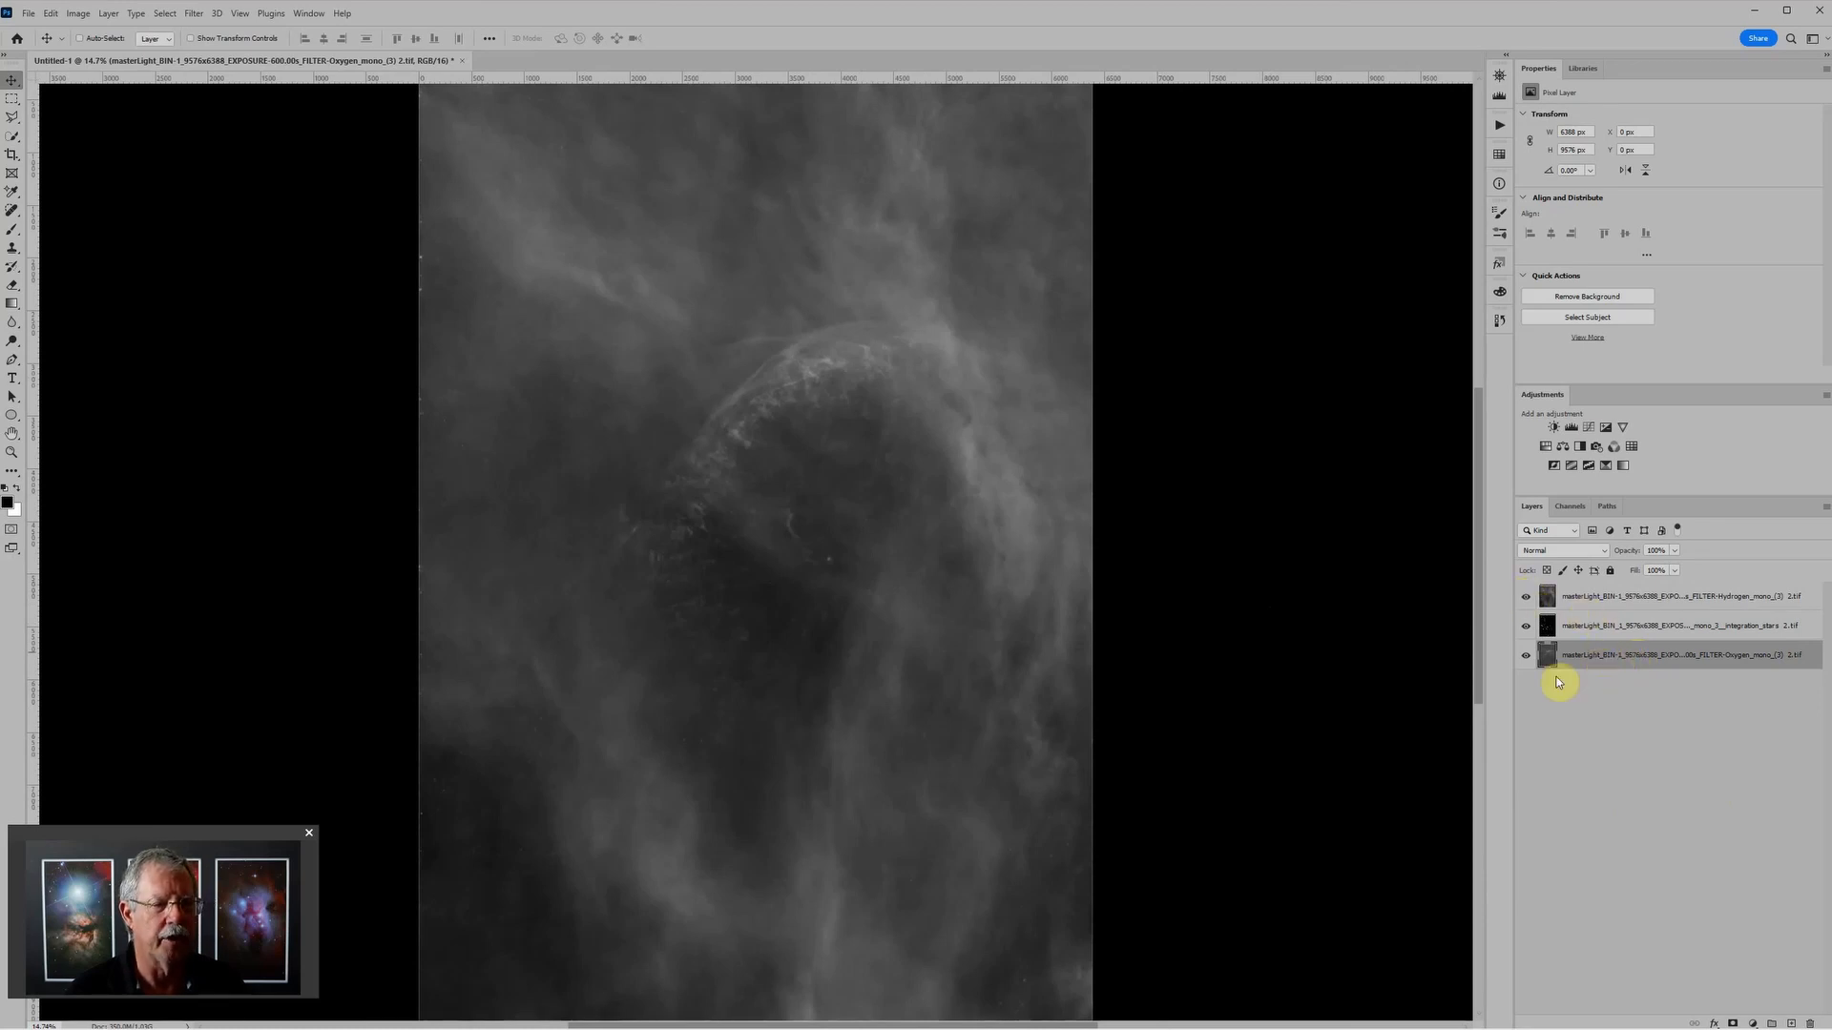
{"action": "left_click", "coordinate": [1562, 598]}
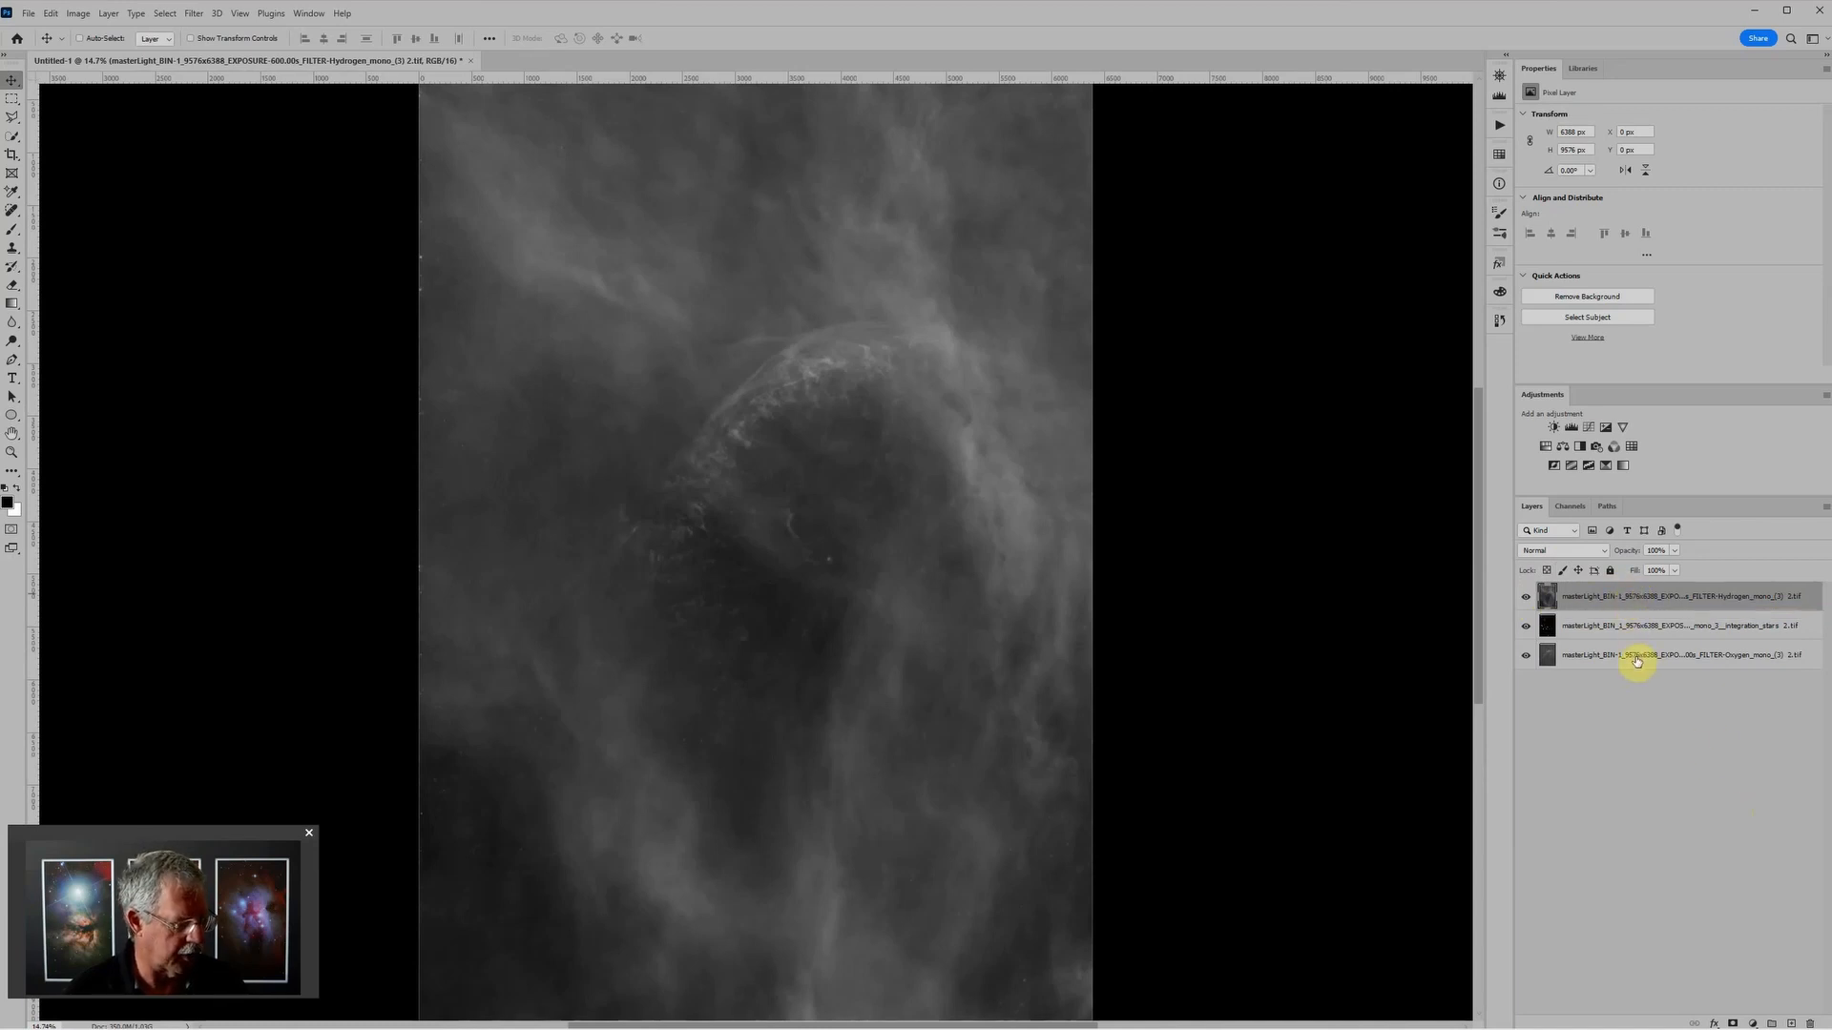
{"action": "key", "text": "ctrl+g"}
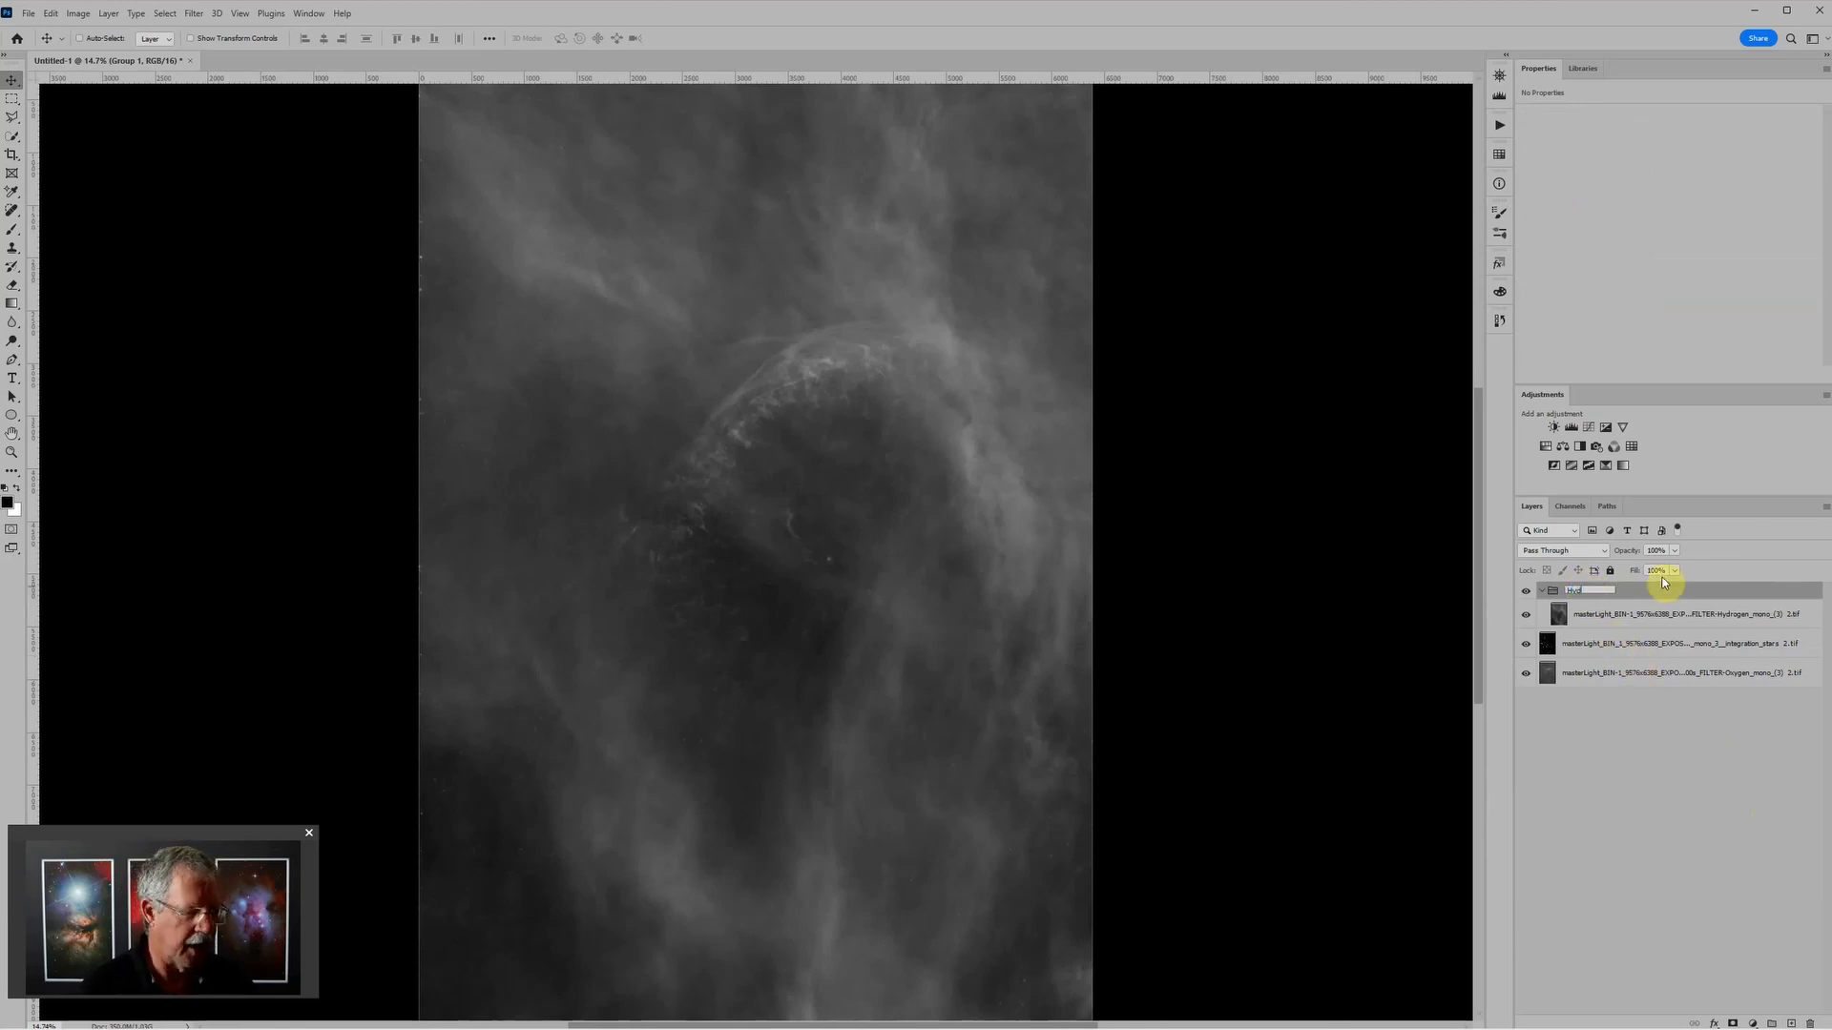
{"action": "type", "text": "Hydrogen"}
{"action": "key", "text": "Return"}
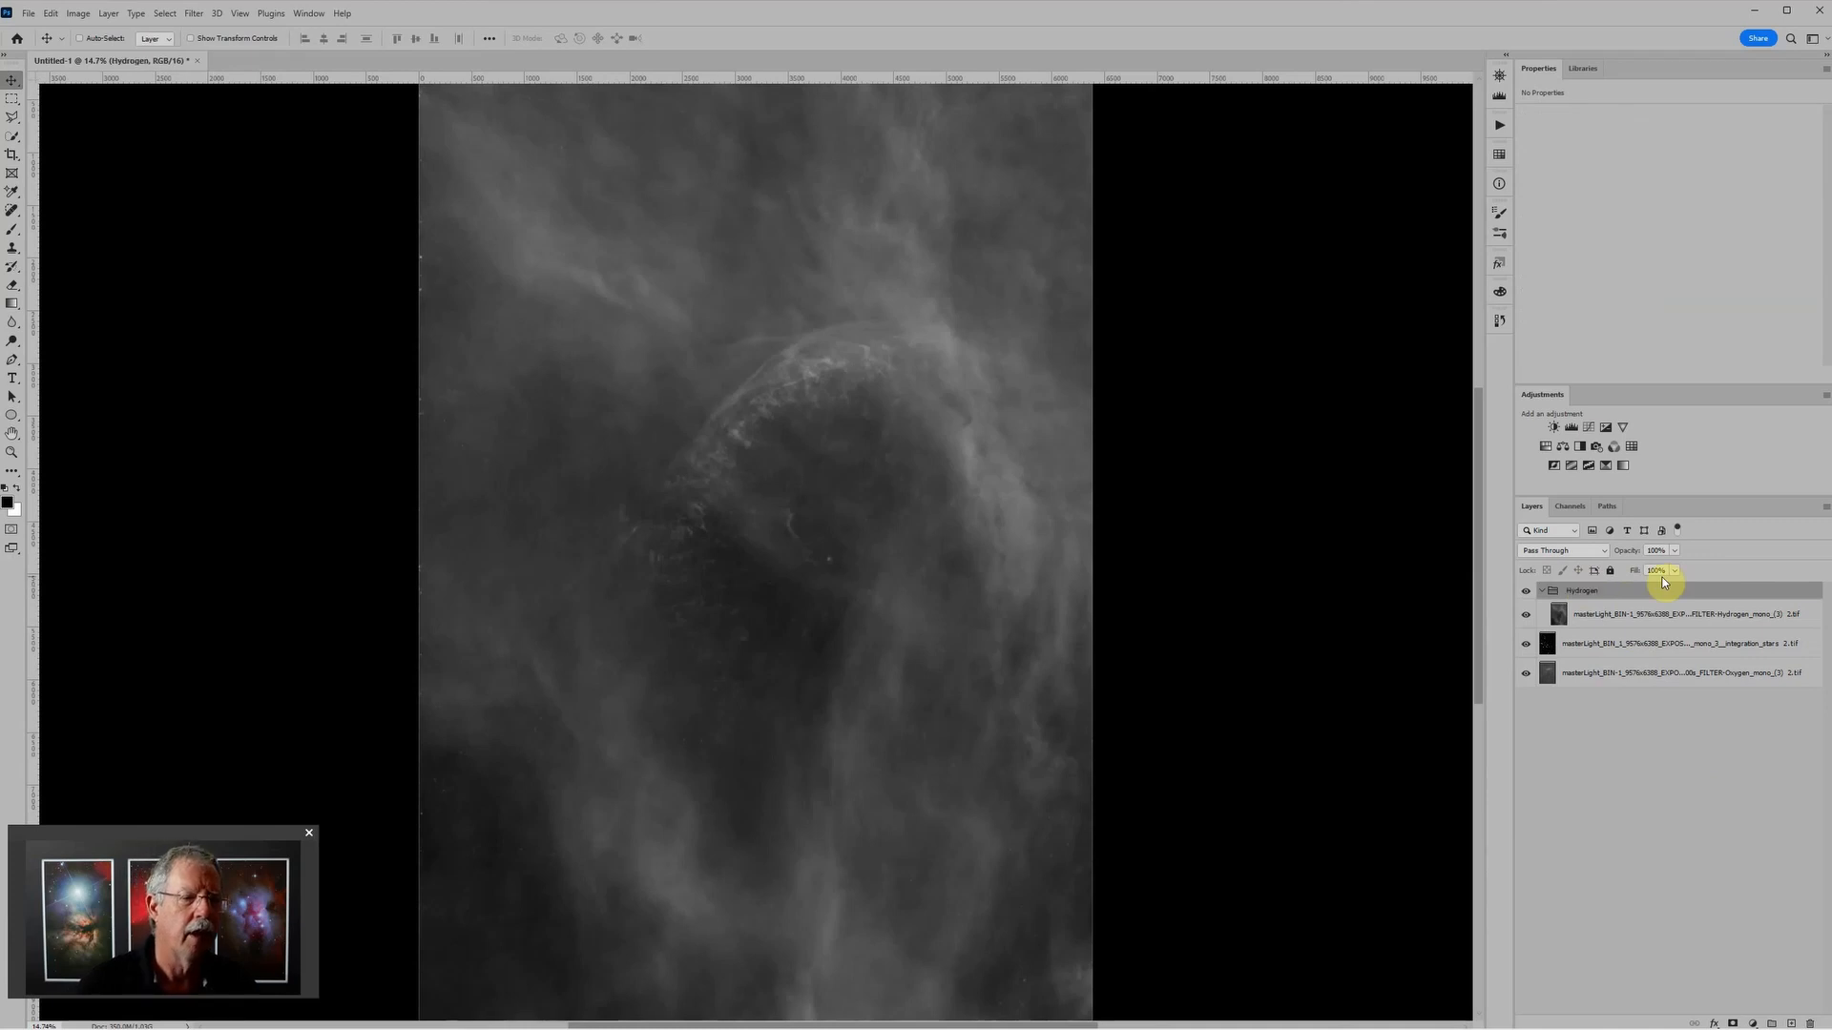
{"action": "left_click", "coordinate": [1570, 426]}
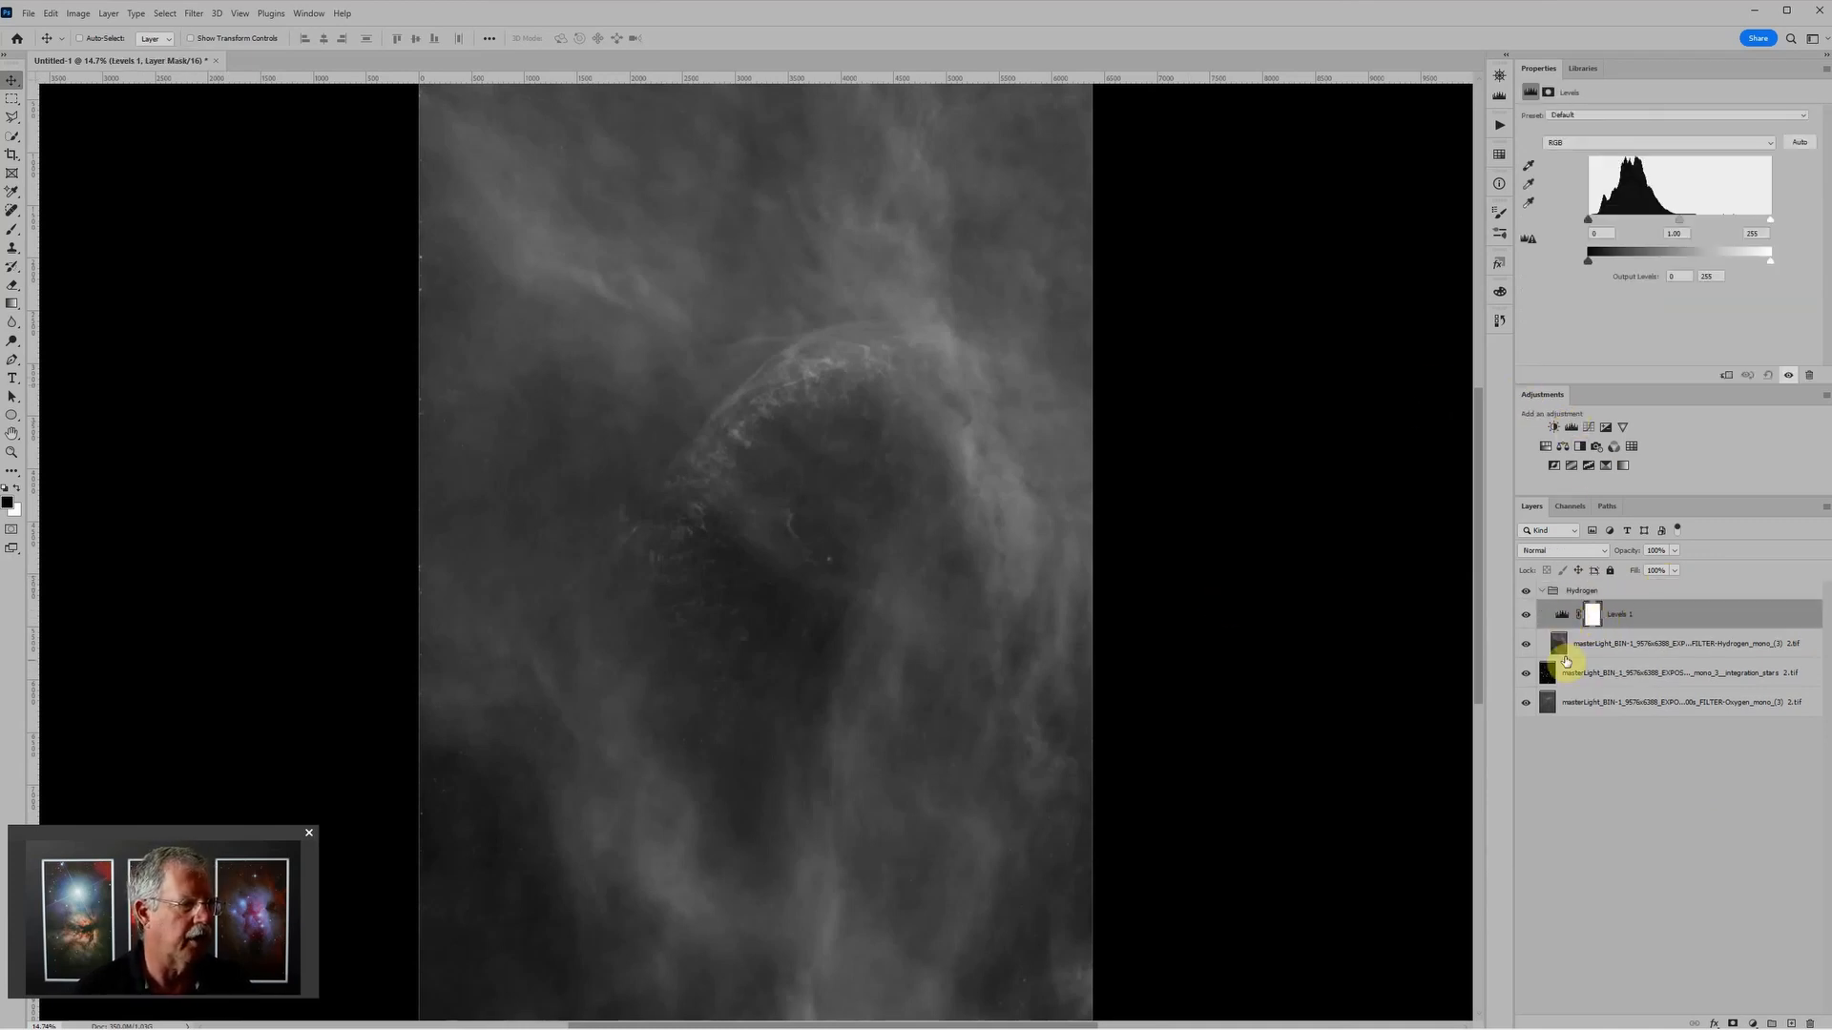
Step: Remove the small star artifacts in the dark lower area of the Hydrogen layer with the content-aware Spot Healing Brush
{"action": "left_click", "coordinate": [1602, 646]}
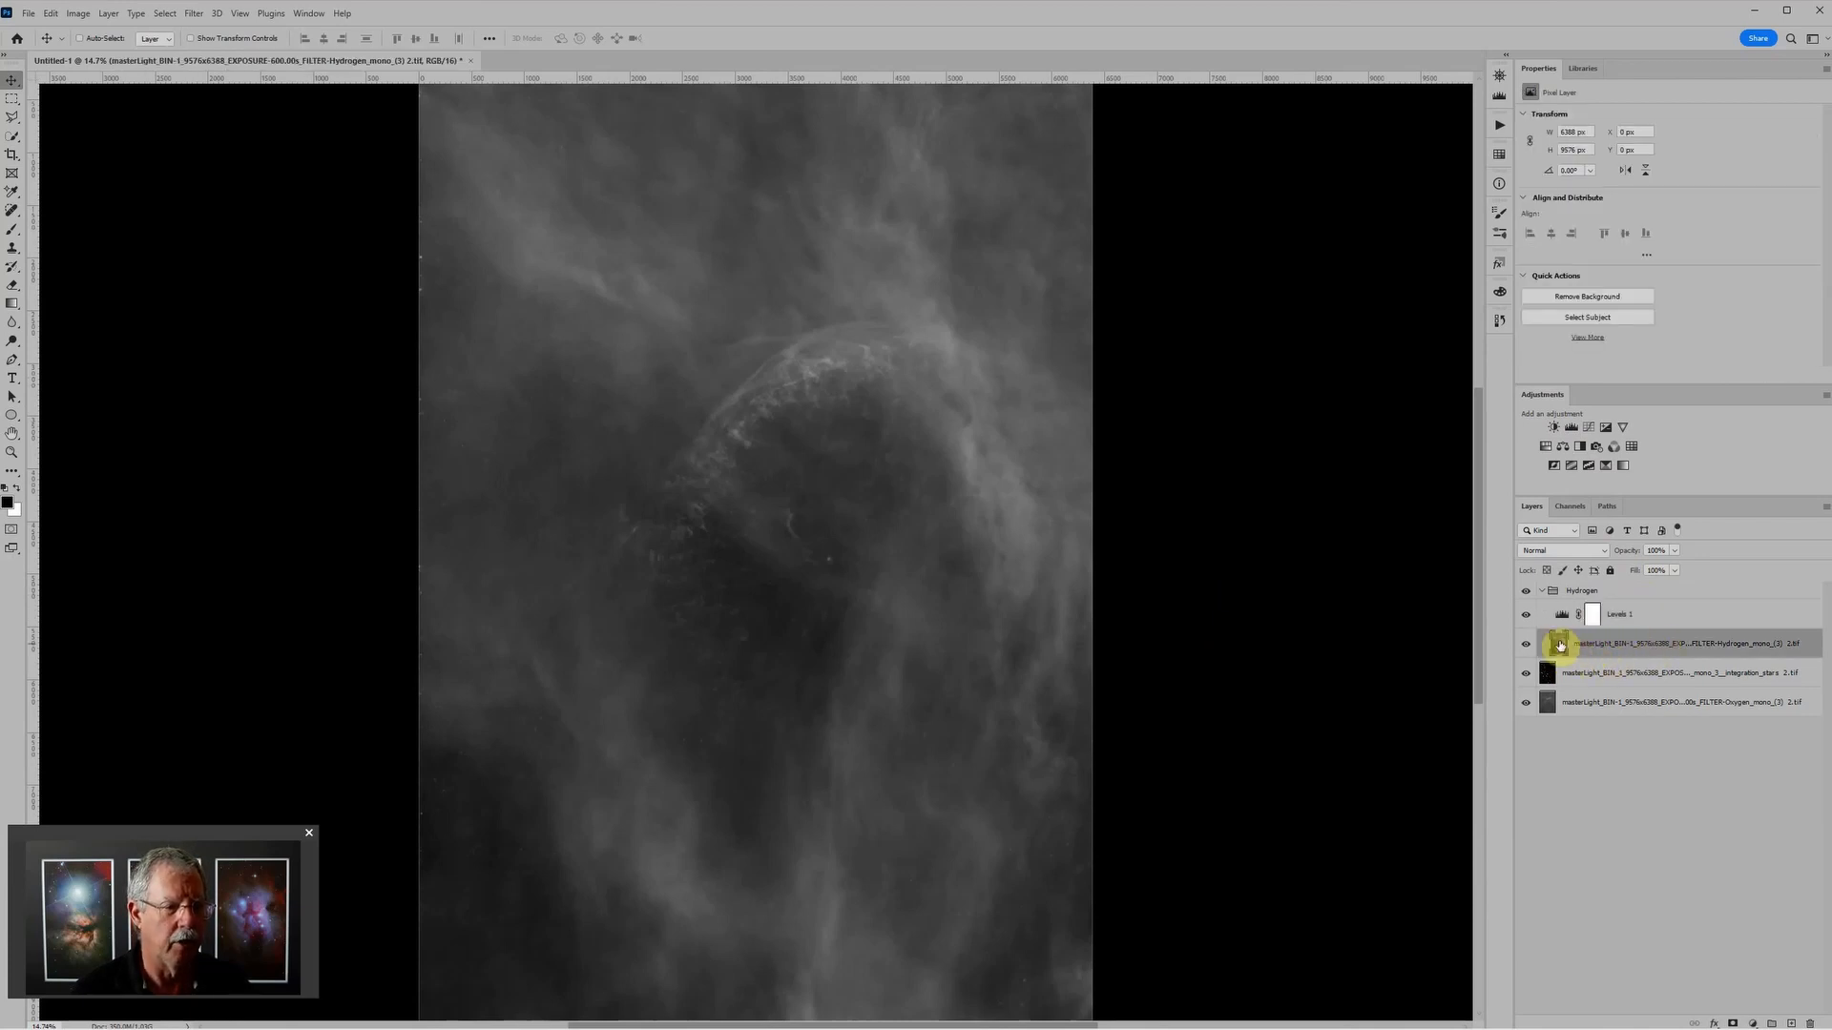
{"action": "scroll", "coordinate": [753, 666], "scroll_direction": "up", "scroll_amount": 5}
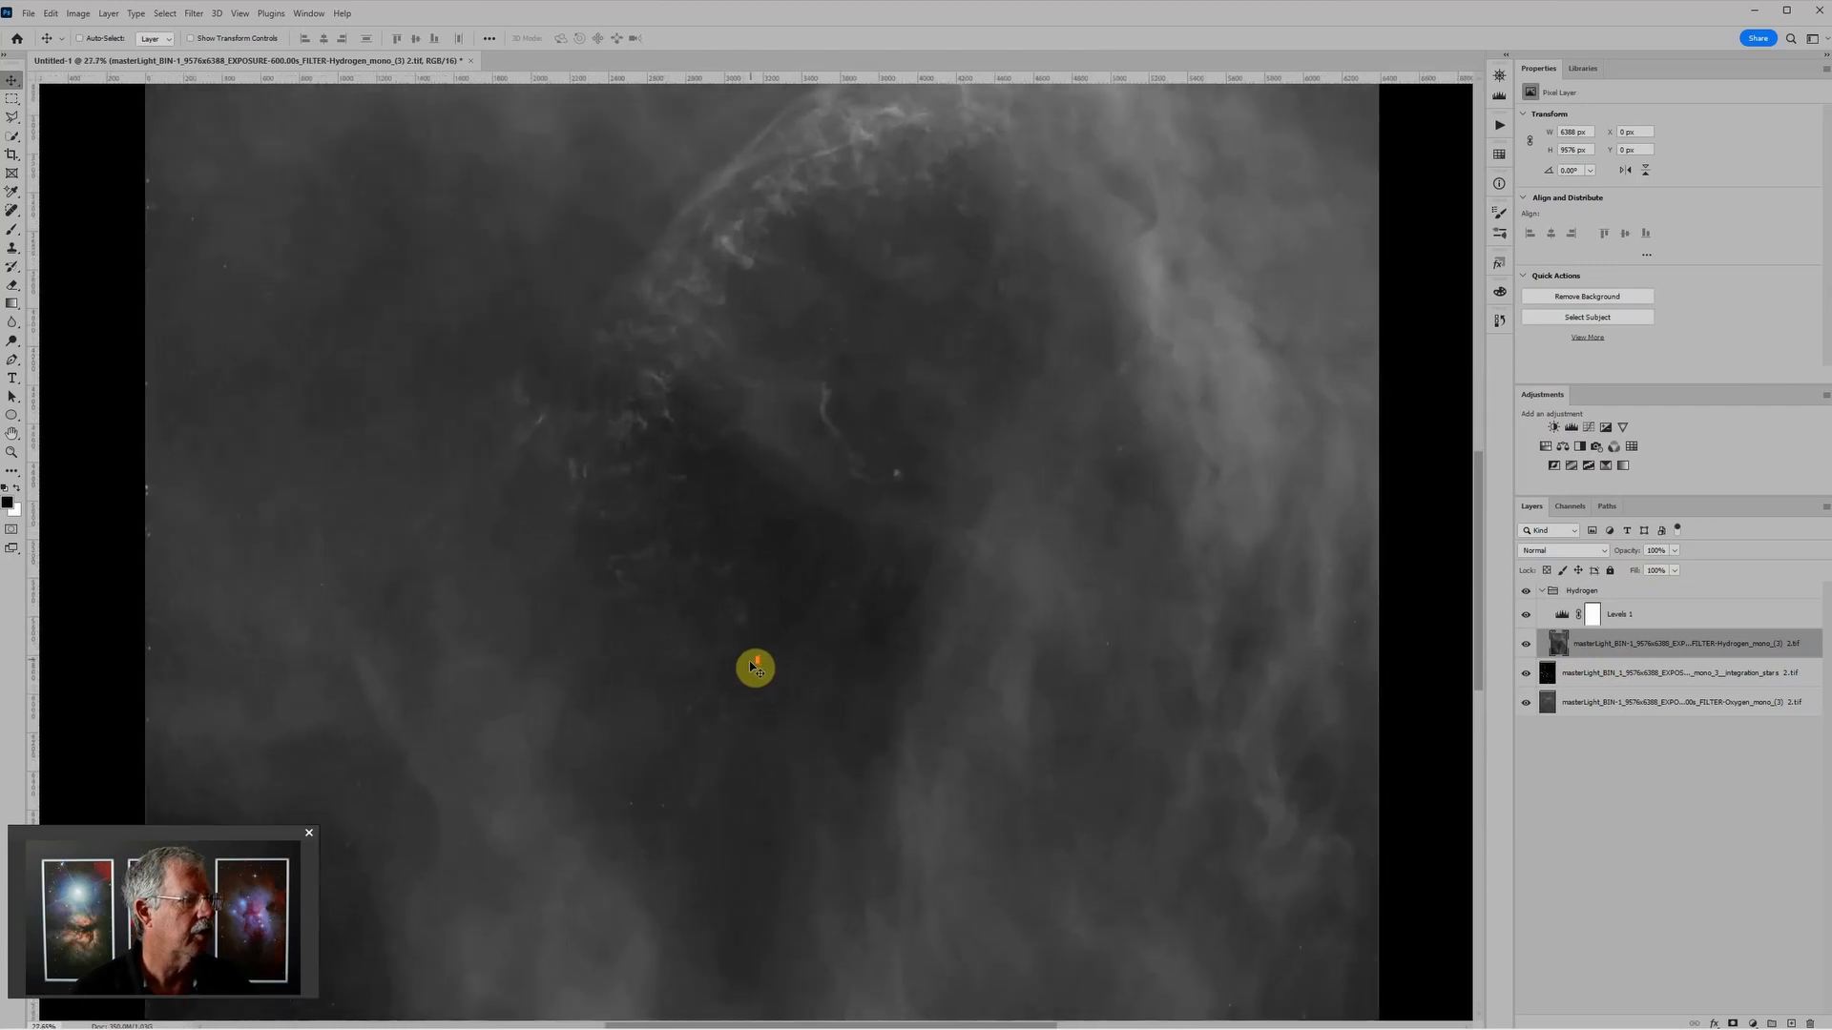
{"action": "scroll", "coordinate": [920, 592], "scroll_direction": "up", "scroll_amount": 2}
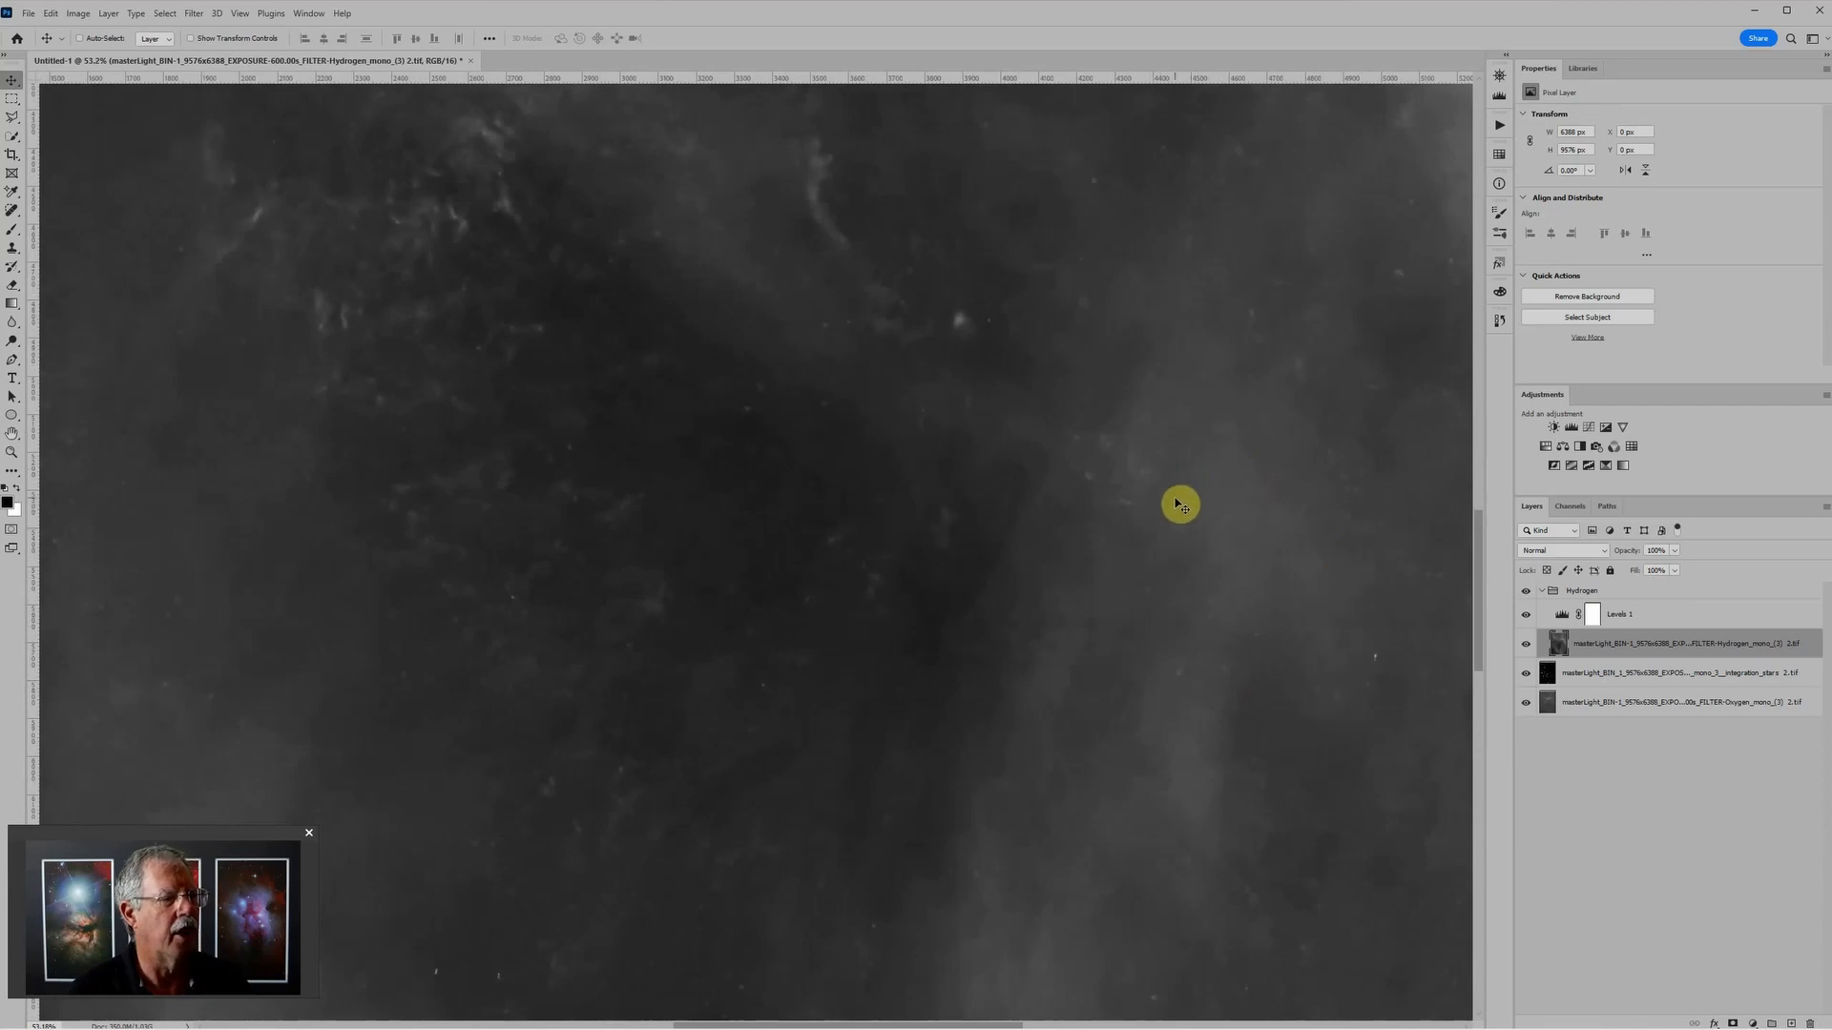
{"action": "scroll", "coordinate": [1257, 532], "scroll_direction": "down", "scroll_amount": 2}
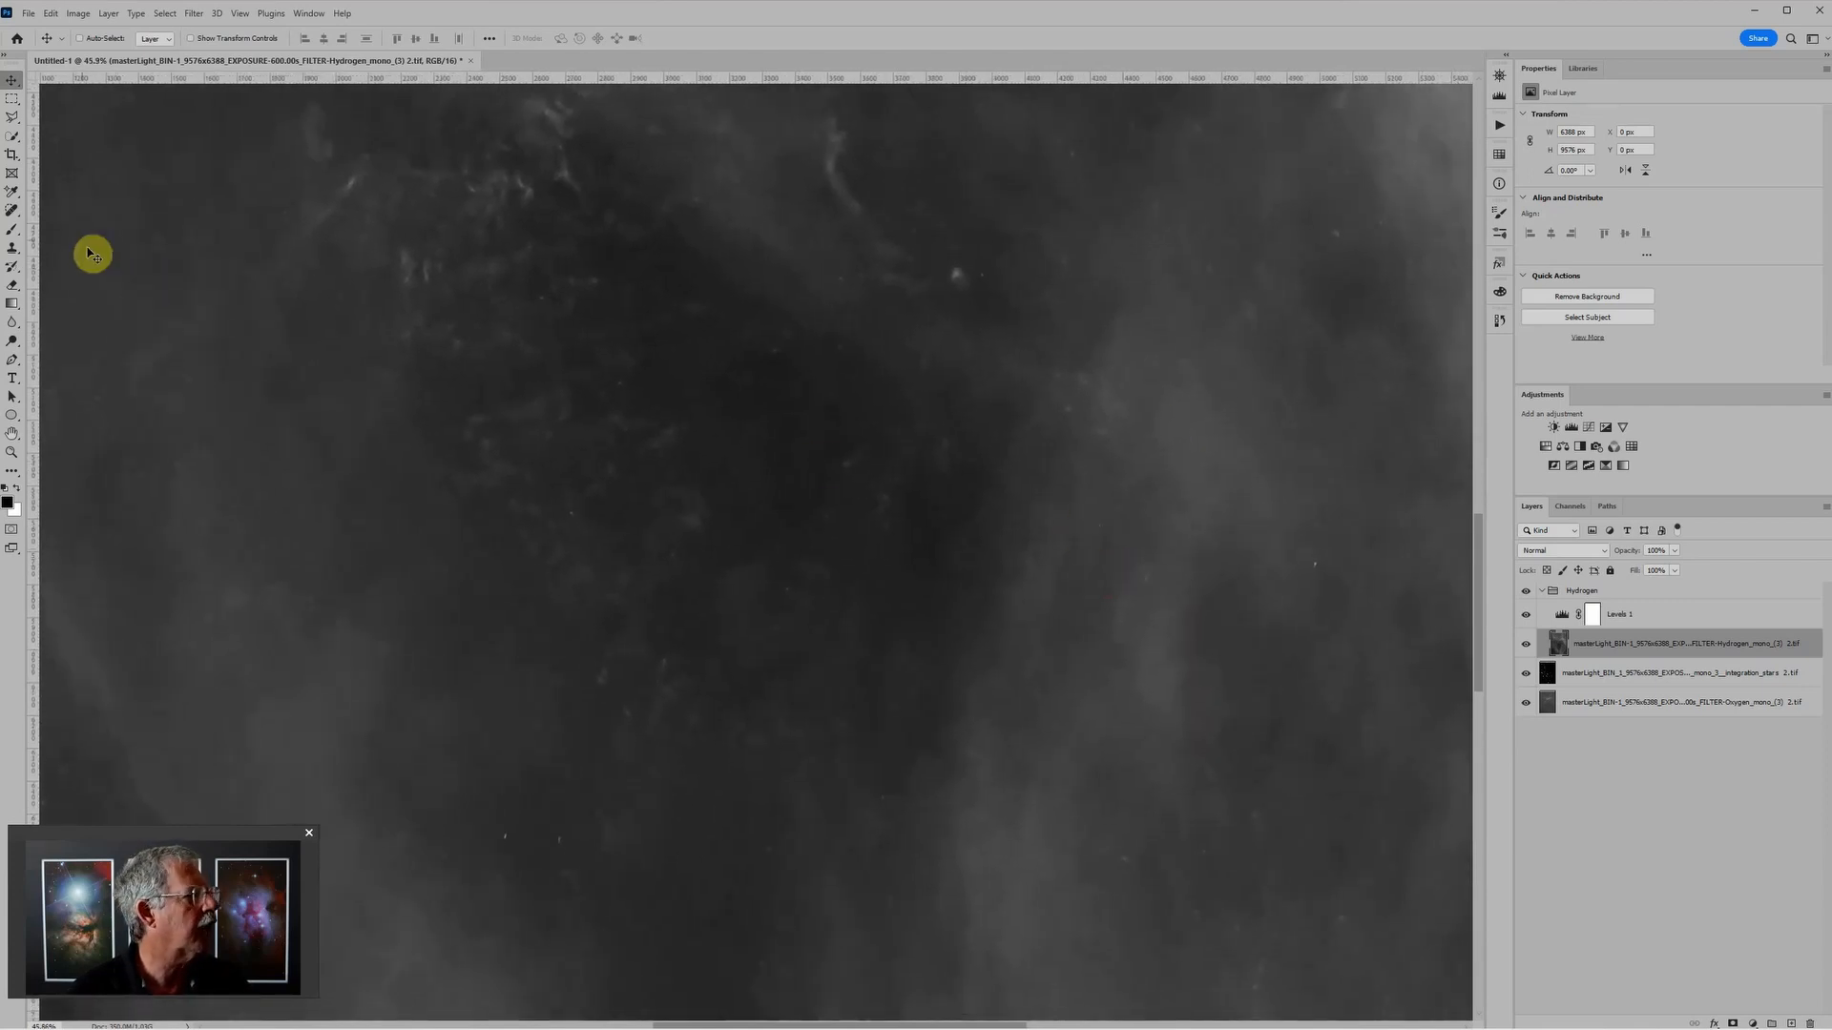
{"action": "left_click", "coordinate": [13, 211]}
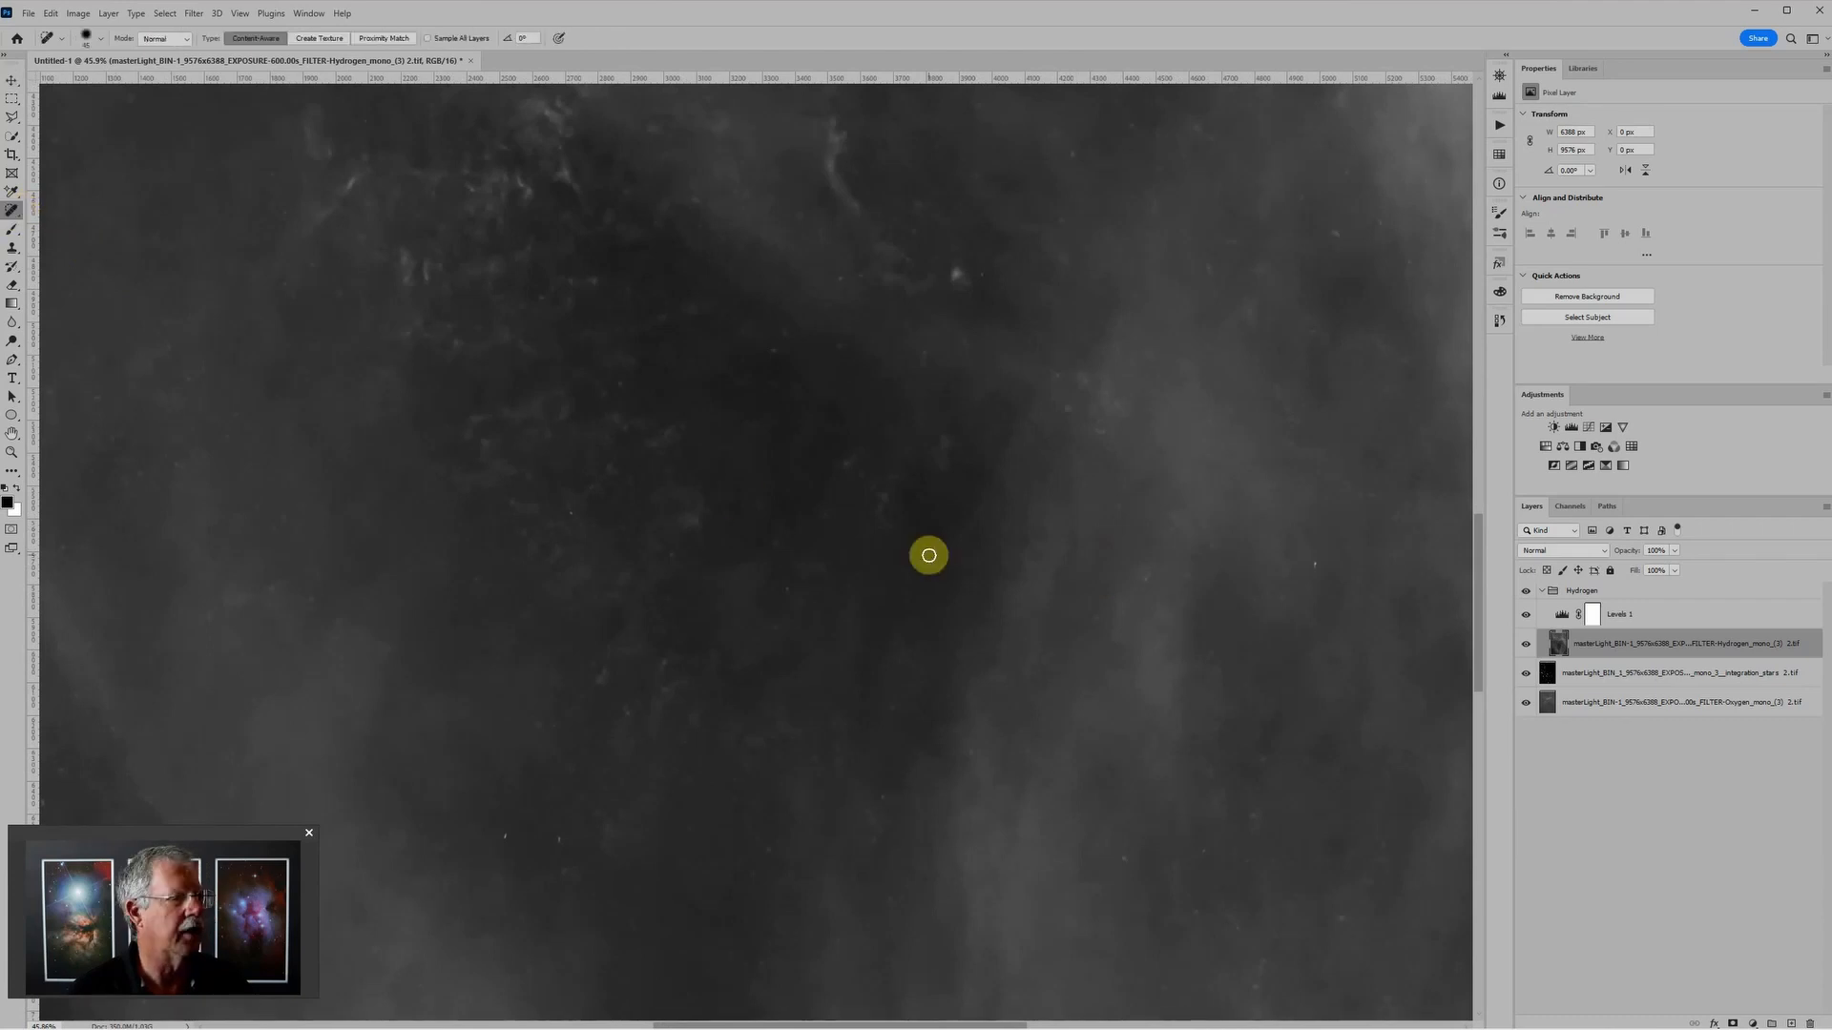
{"action": "left_click", "coordinate": [1313, 563]}
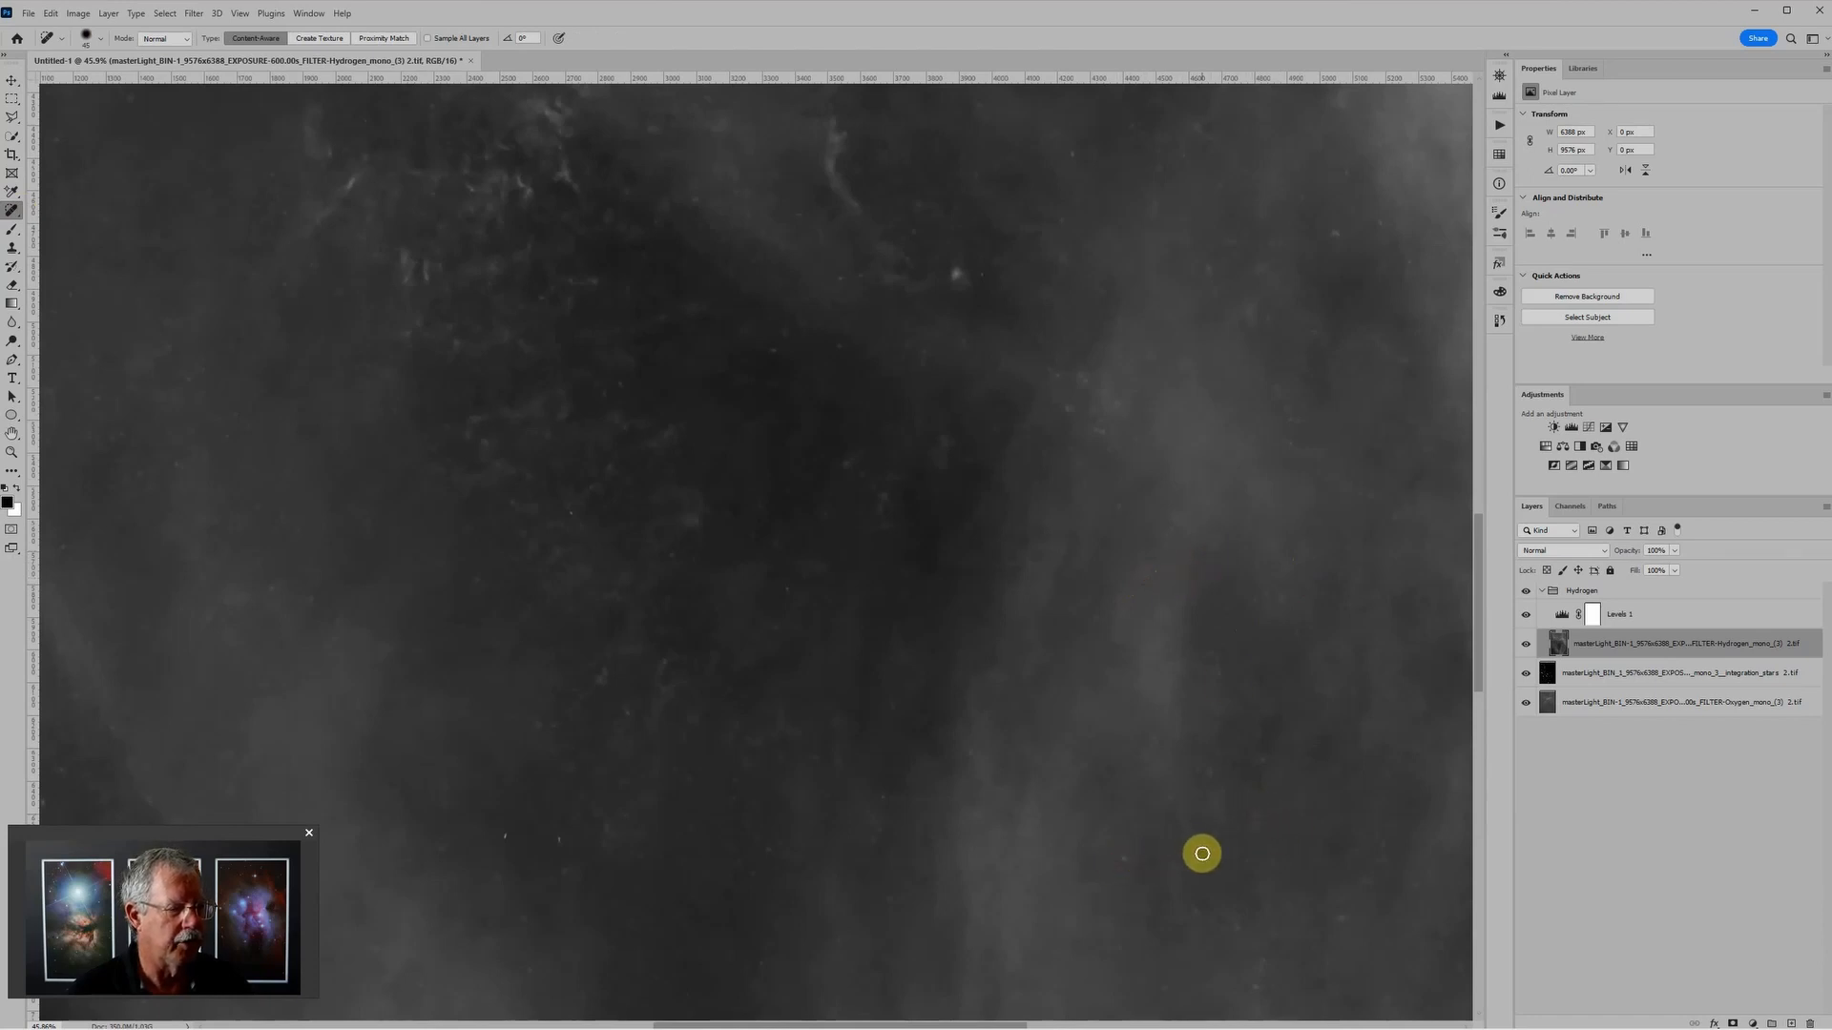
{"action": "left_click", "coordinate": [1124, 858]}
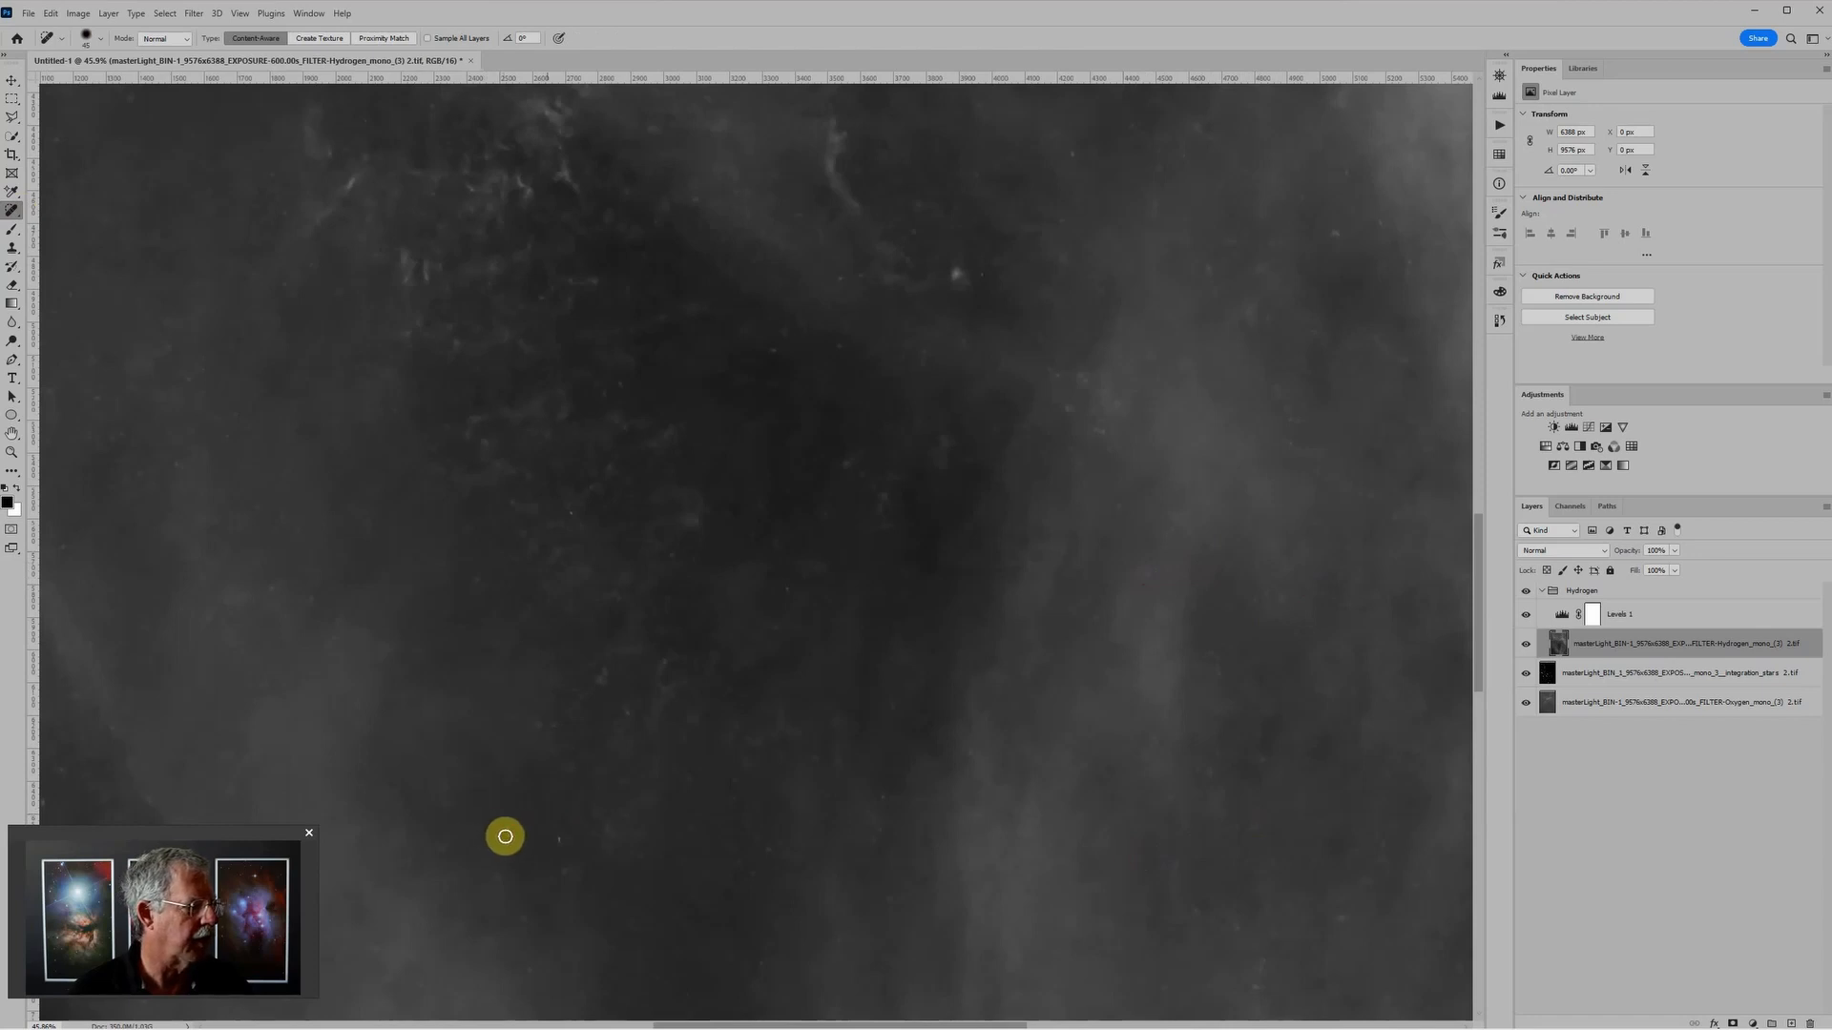
{"action": "left_click", "coordinate": [559, 839]}
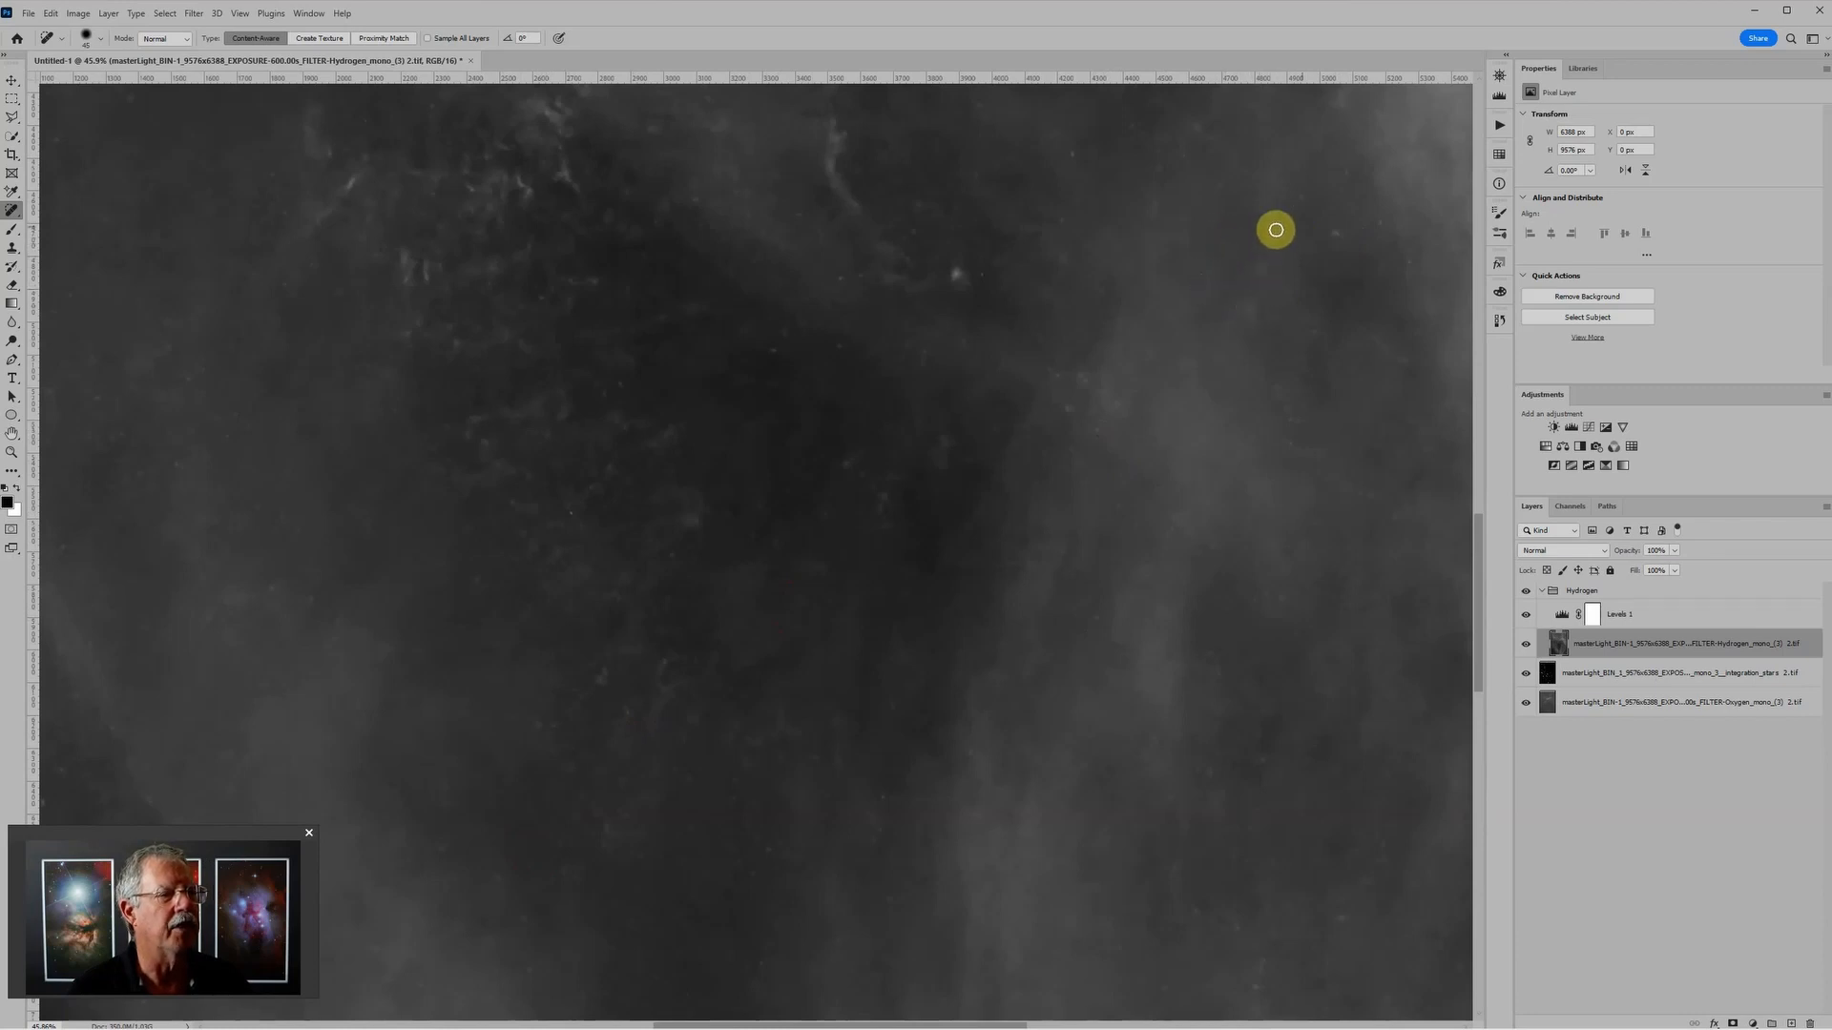
{"action": "left_click", "coordinate": [1336, 231]}
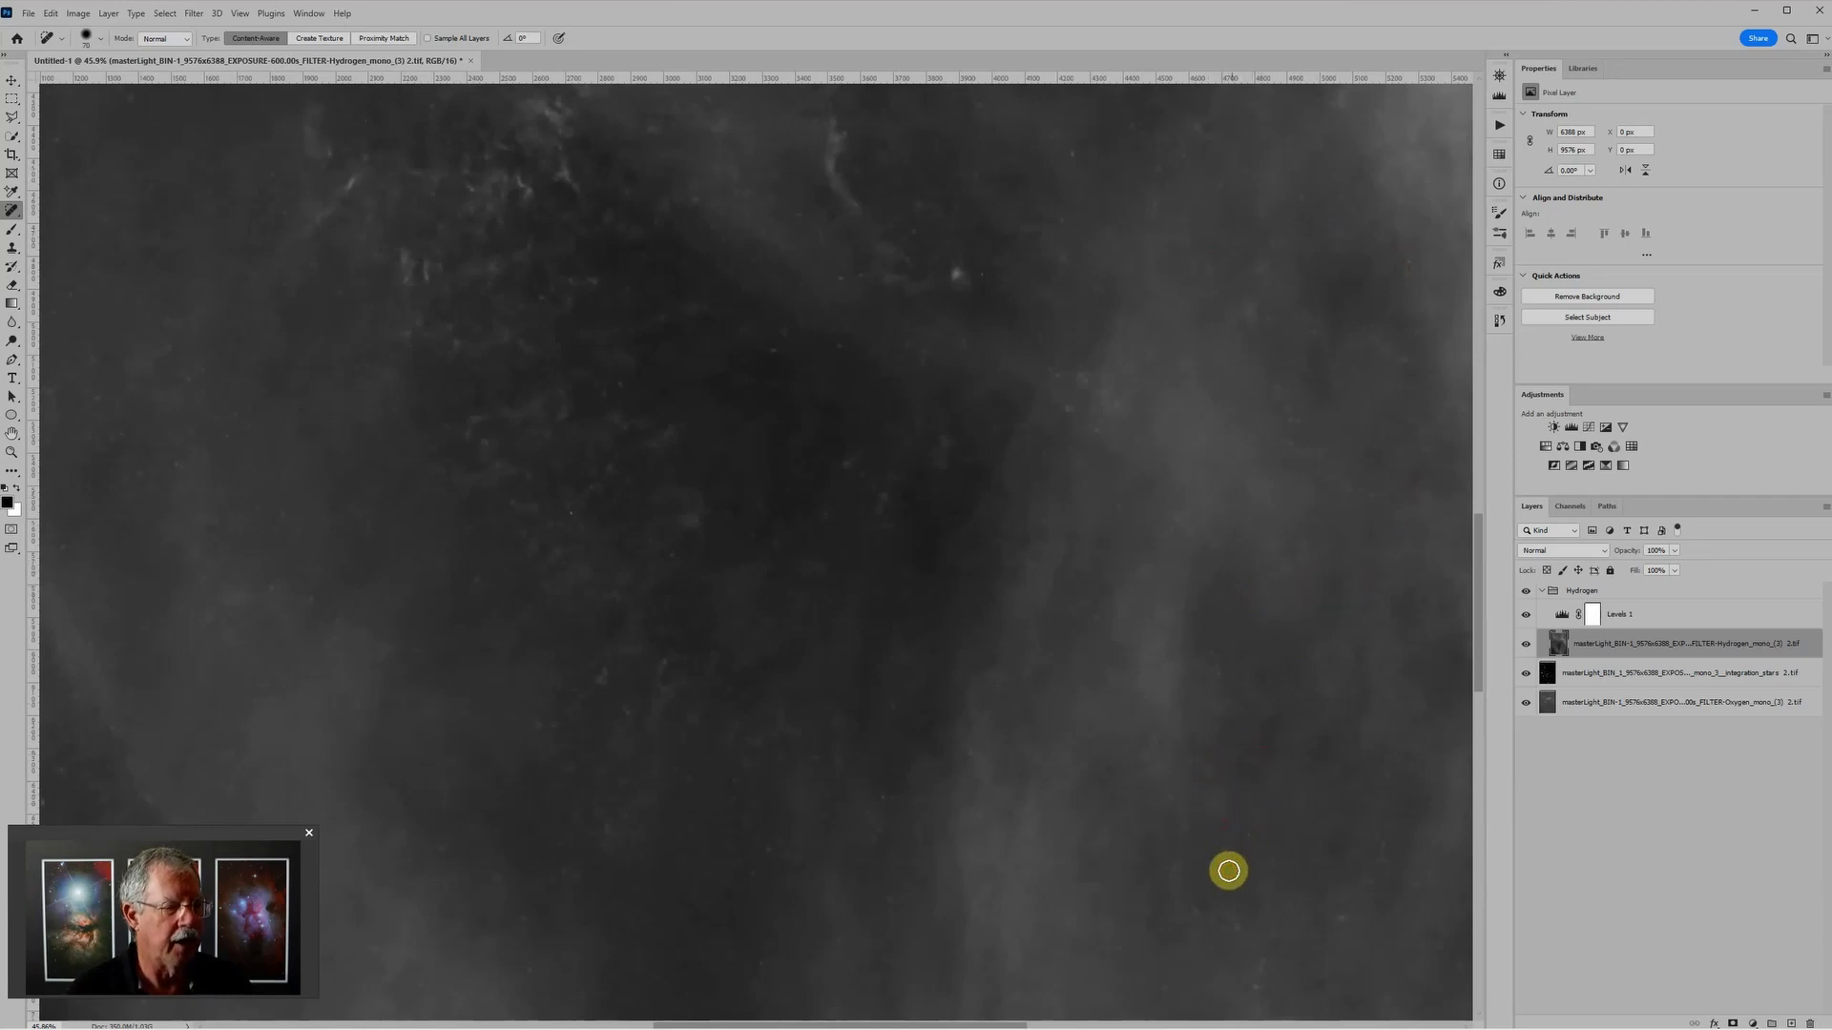
{"action": "left_click", "coordinate": [1237, 929]}
{"action": "left_click", "coordinate": [1262, 966]}
{"action": "left_click", "coordinate": [1256, 984]}
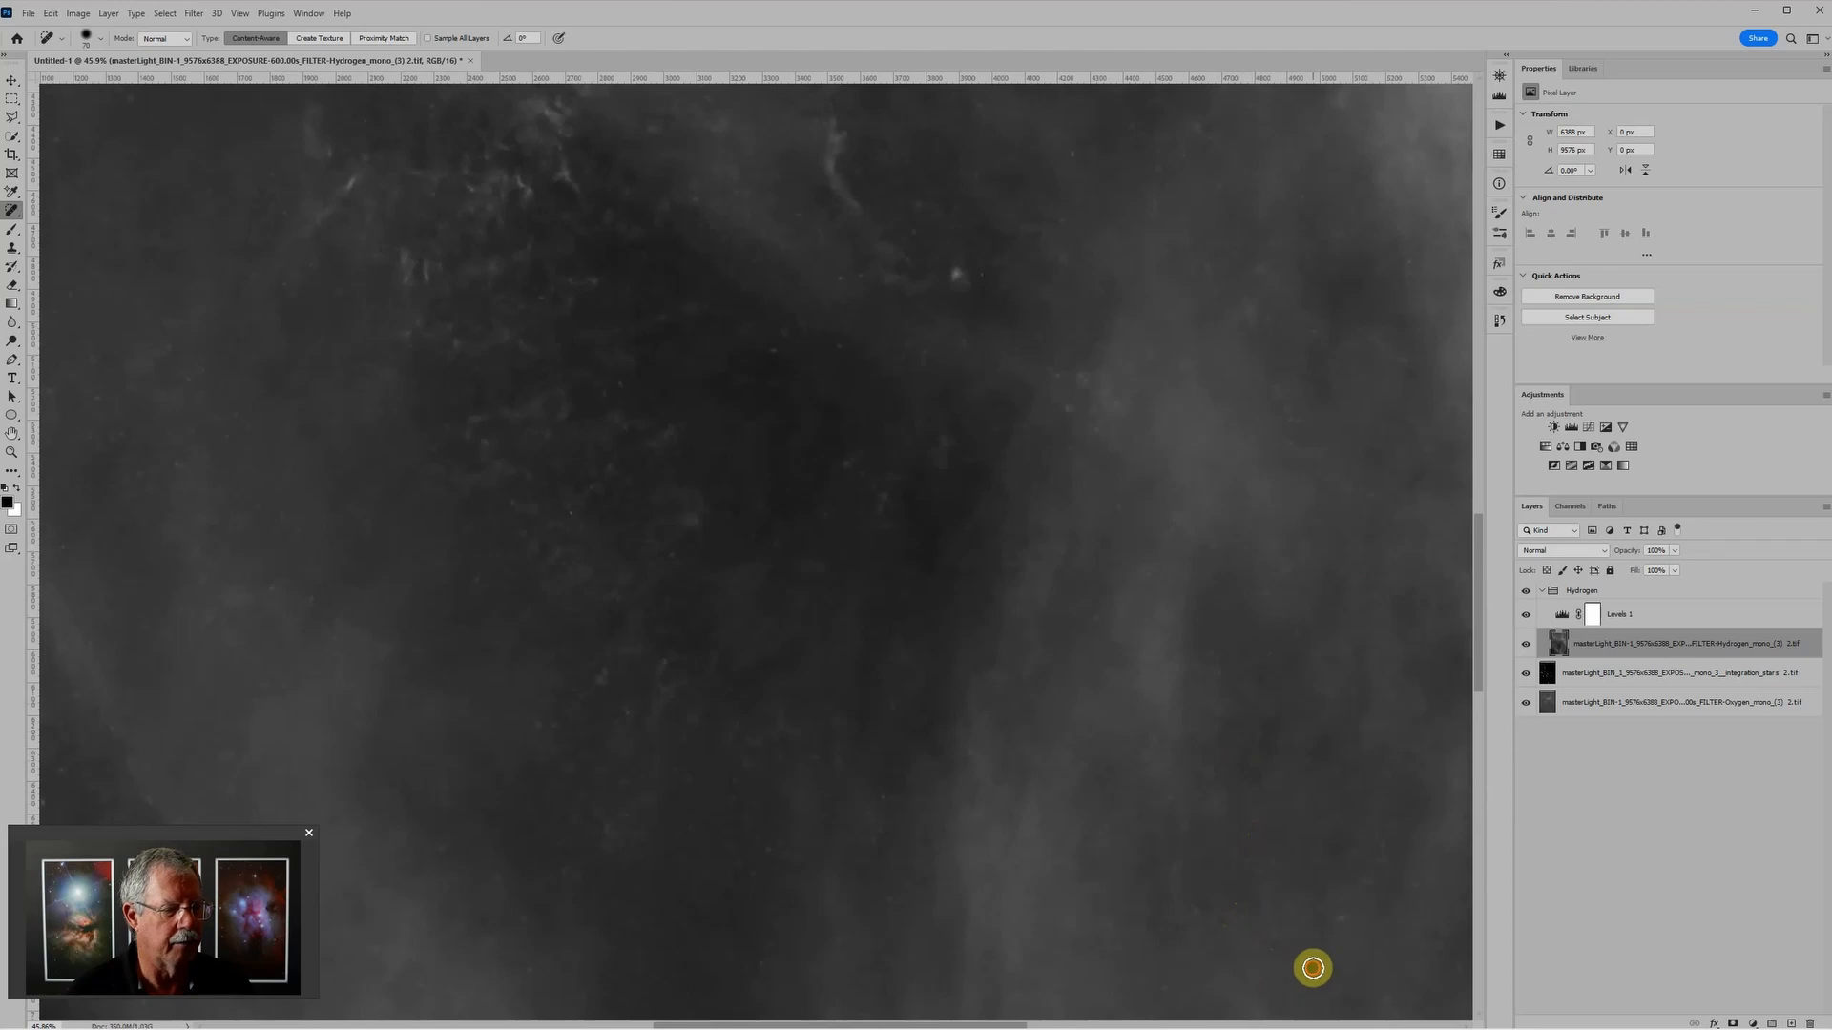
Step: Enlarge the healing brush and remove the specks in the darker nebula area near the left edge of the Hydrogen layer
{"action": "scroll", "coordinate": [1118, 646], "scroll_direction": "down", "scroll_amount": 1}
{"action": "scroll", "coordinate": [1117, 646], "scroll_direction": "down", "scroll_amount": 1}
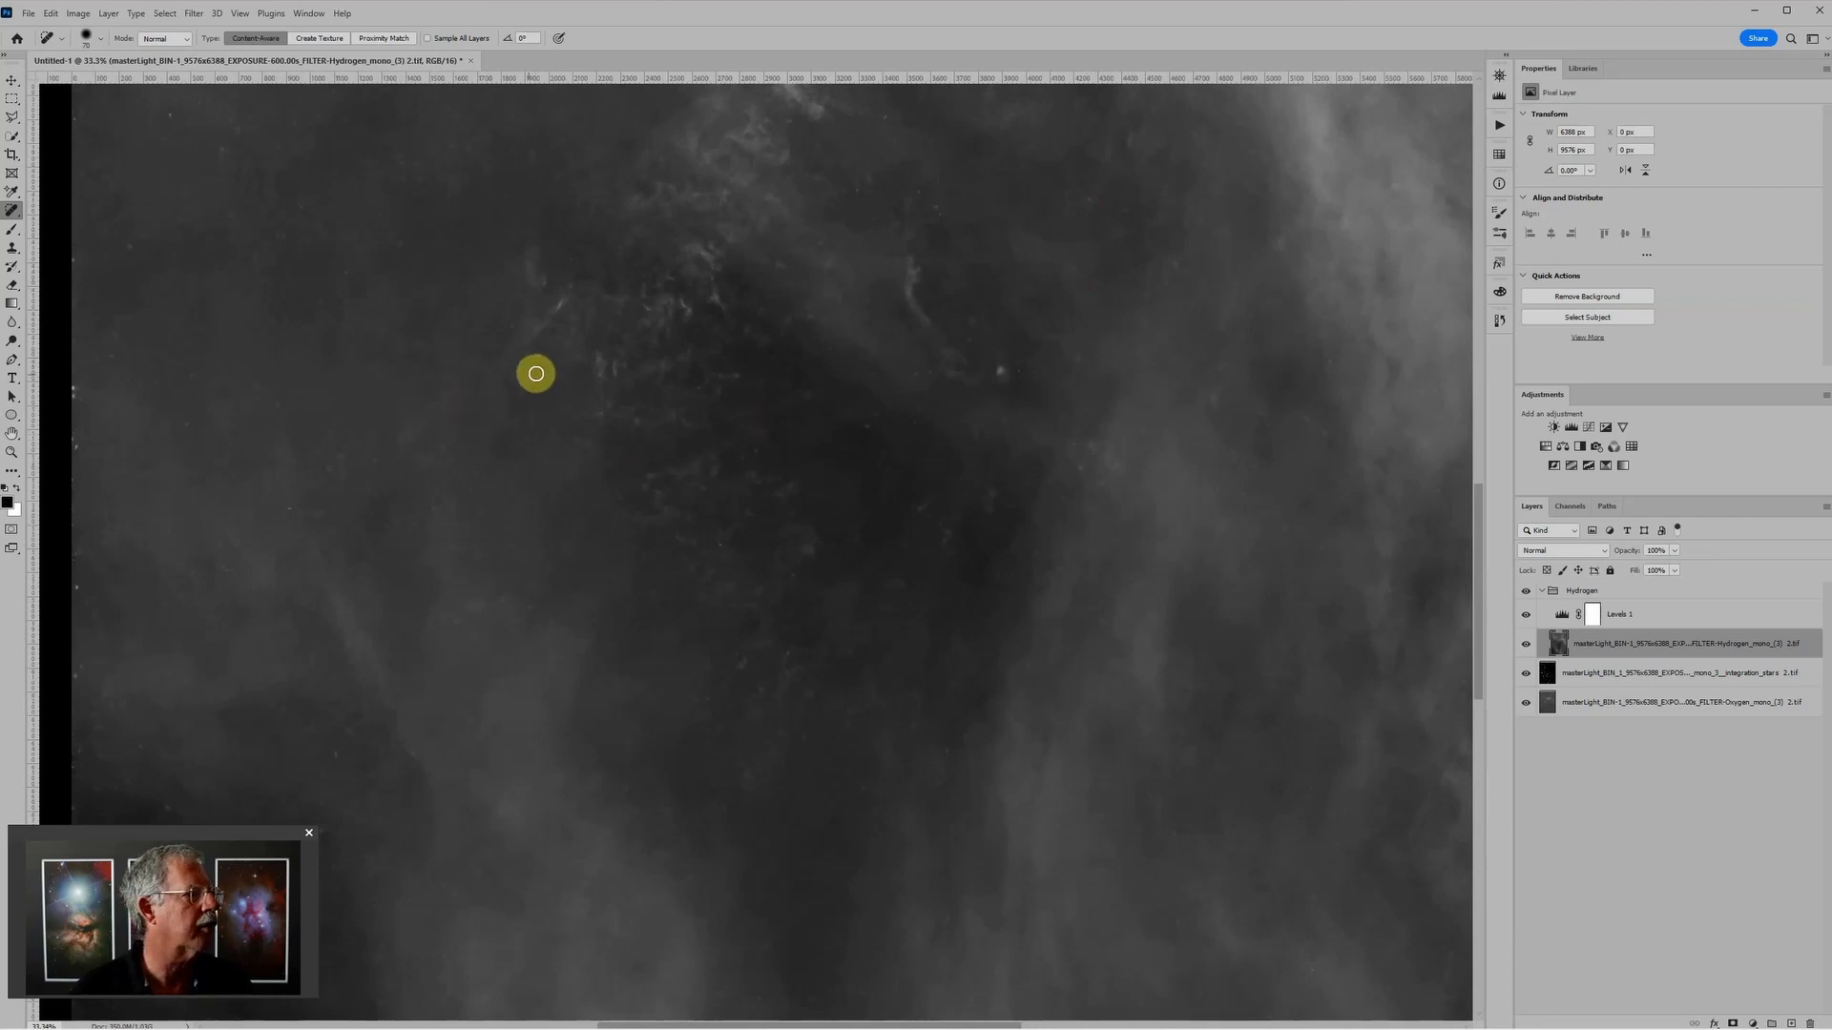
{"action": "key", "text": "bracketright"}
{"action": "key", "text": "bracketright"}
{"action": "key", "text": "bracketright"}
{"action": "key", "text": "bracketright"}
{"action": "key", "text": "bracketright"}
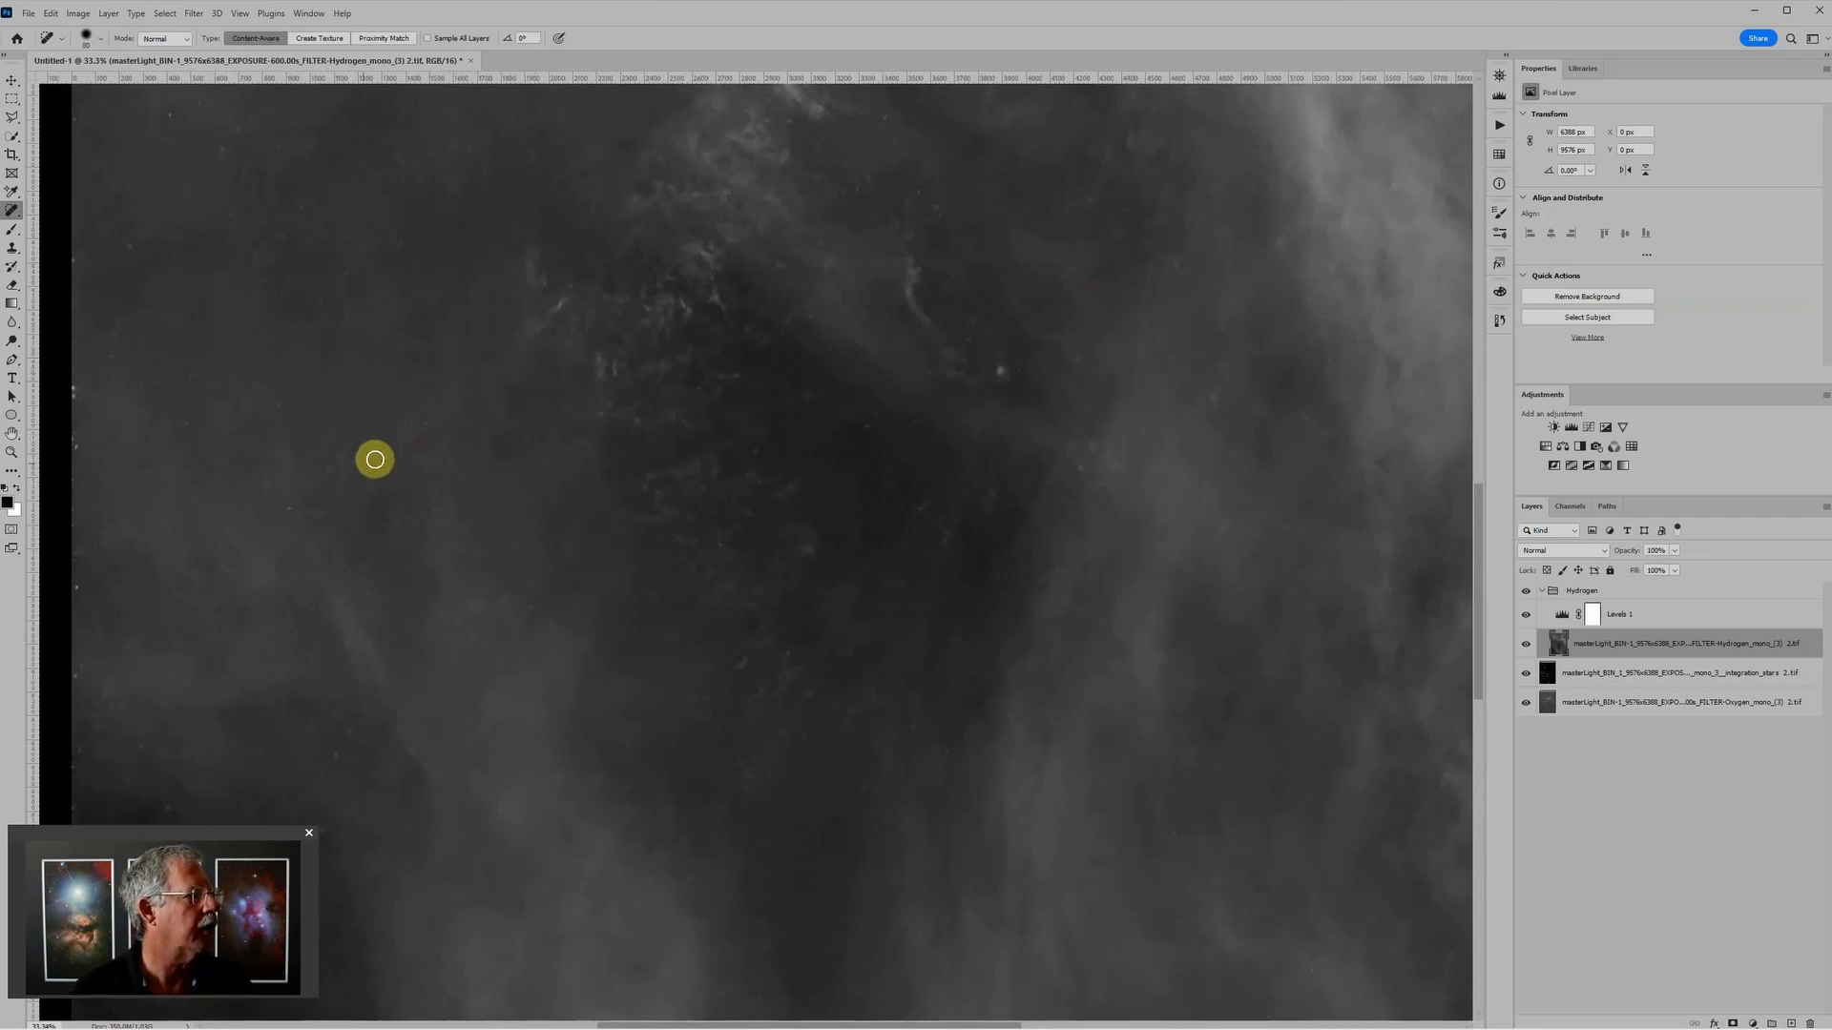
{"action": "mouse_move", "coordinate": [410, 513]}
{"action": "left_mouse_down"}
{"action": "mouse_move", "coordinate": [389, 495]}
{"action": "mouse_move", "coordinate": [382, 549]}
{"action": "left_mouse_up"}
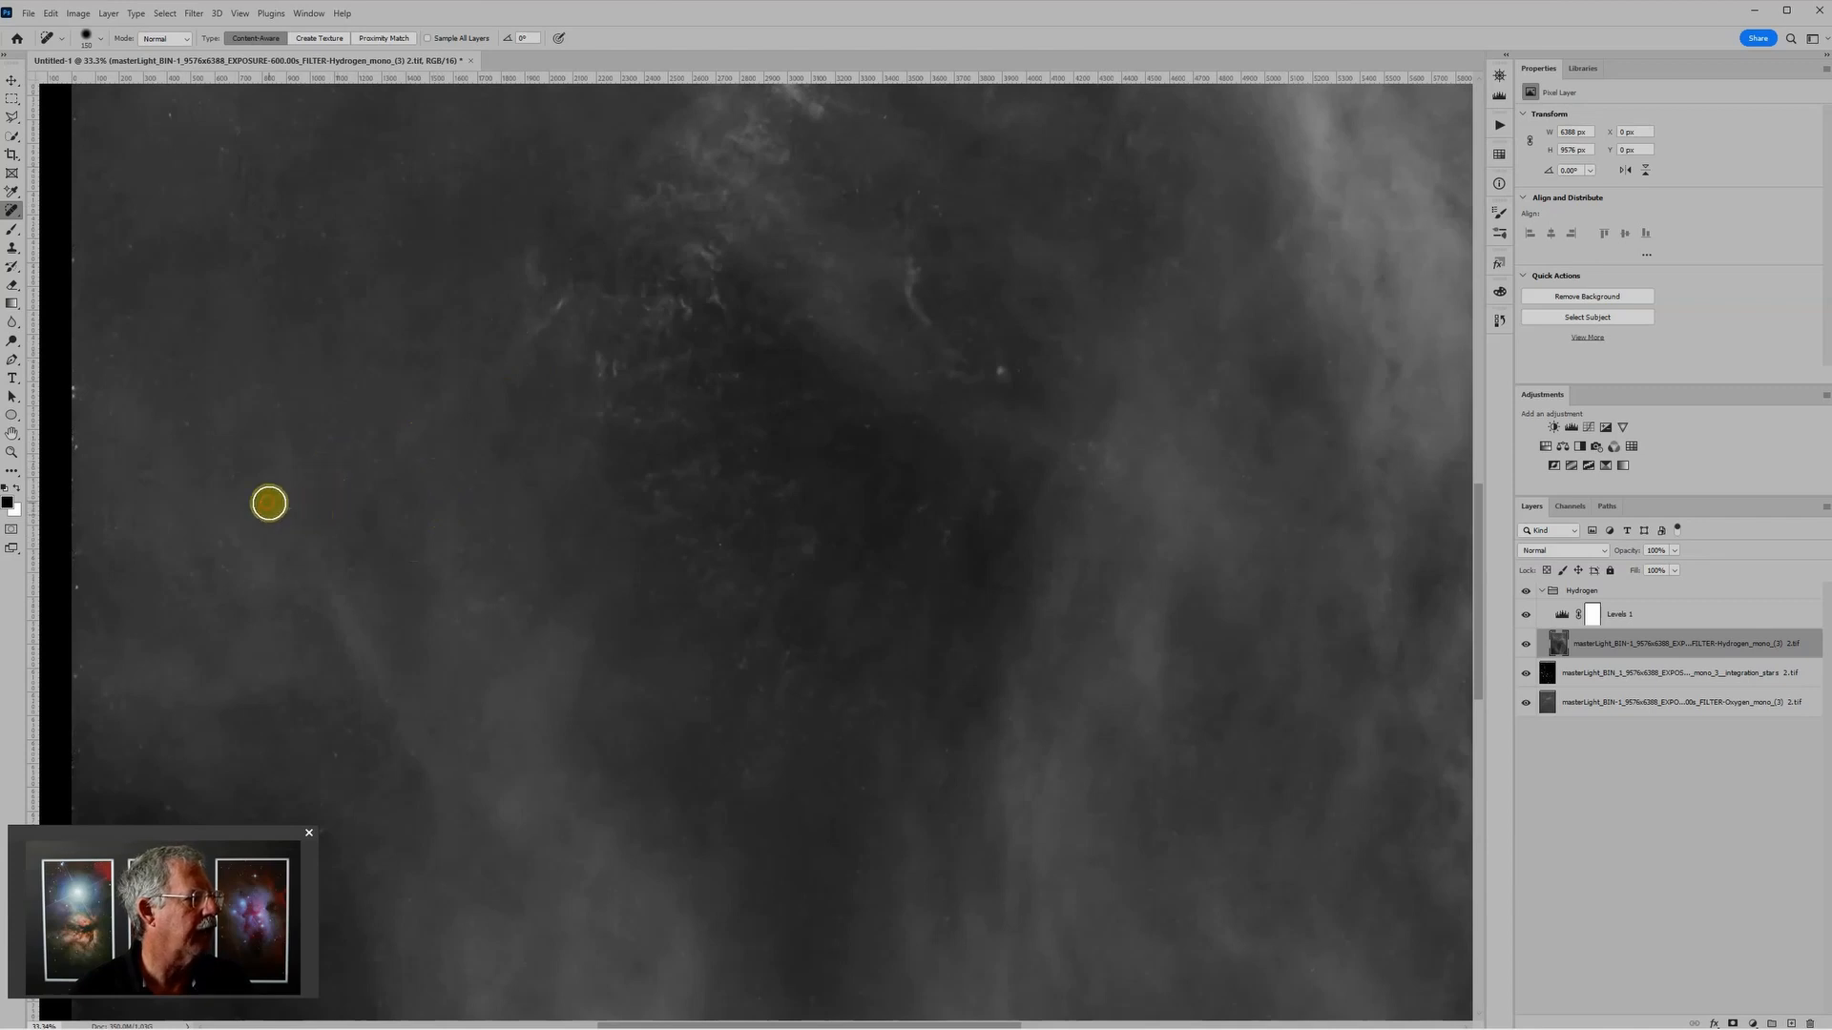
{"action": "left_click", "coordinate": [304, 466]}
Step: Examine the retouched Hydrogen layer around the bright arc and the whole nebula for remaining star artifacts
{"action": "scroll", "coordinate": [1035, 295], "scroll_direction": "down", "scroll_amount": 3}
{"action": "left_click_drag", "start_coordinate": [1034, 295], "coordinate": [948, 762]}
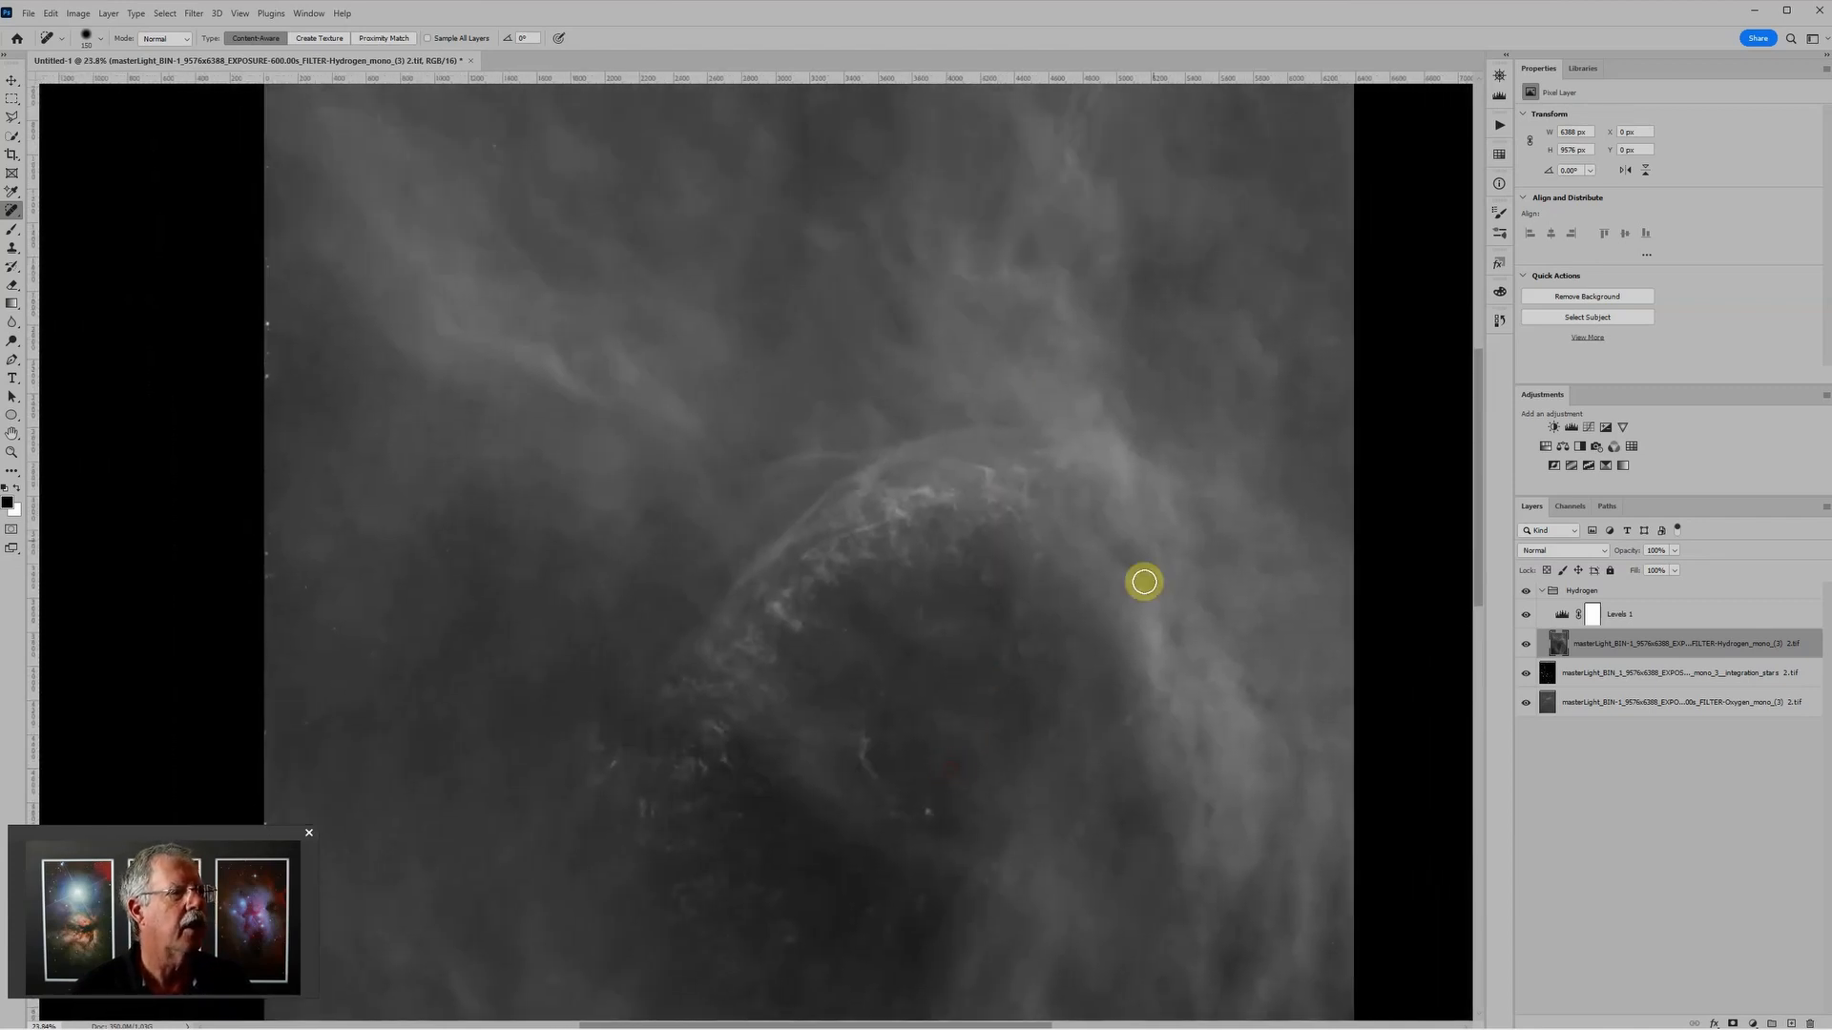
{"action": "scroll", "coordinate": [1143, 572], "scroll_direction": "down", "scroll_amount": 3}
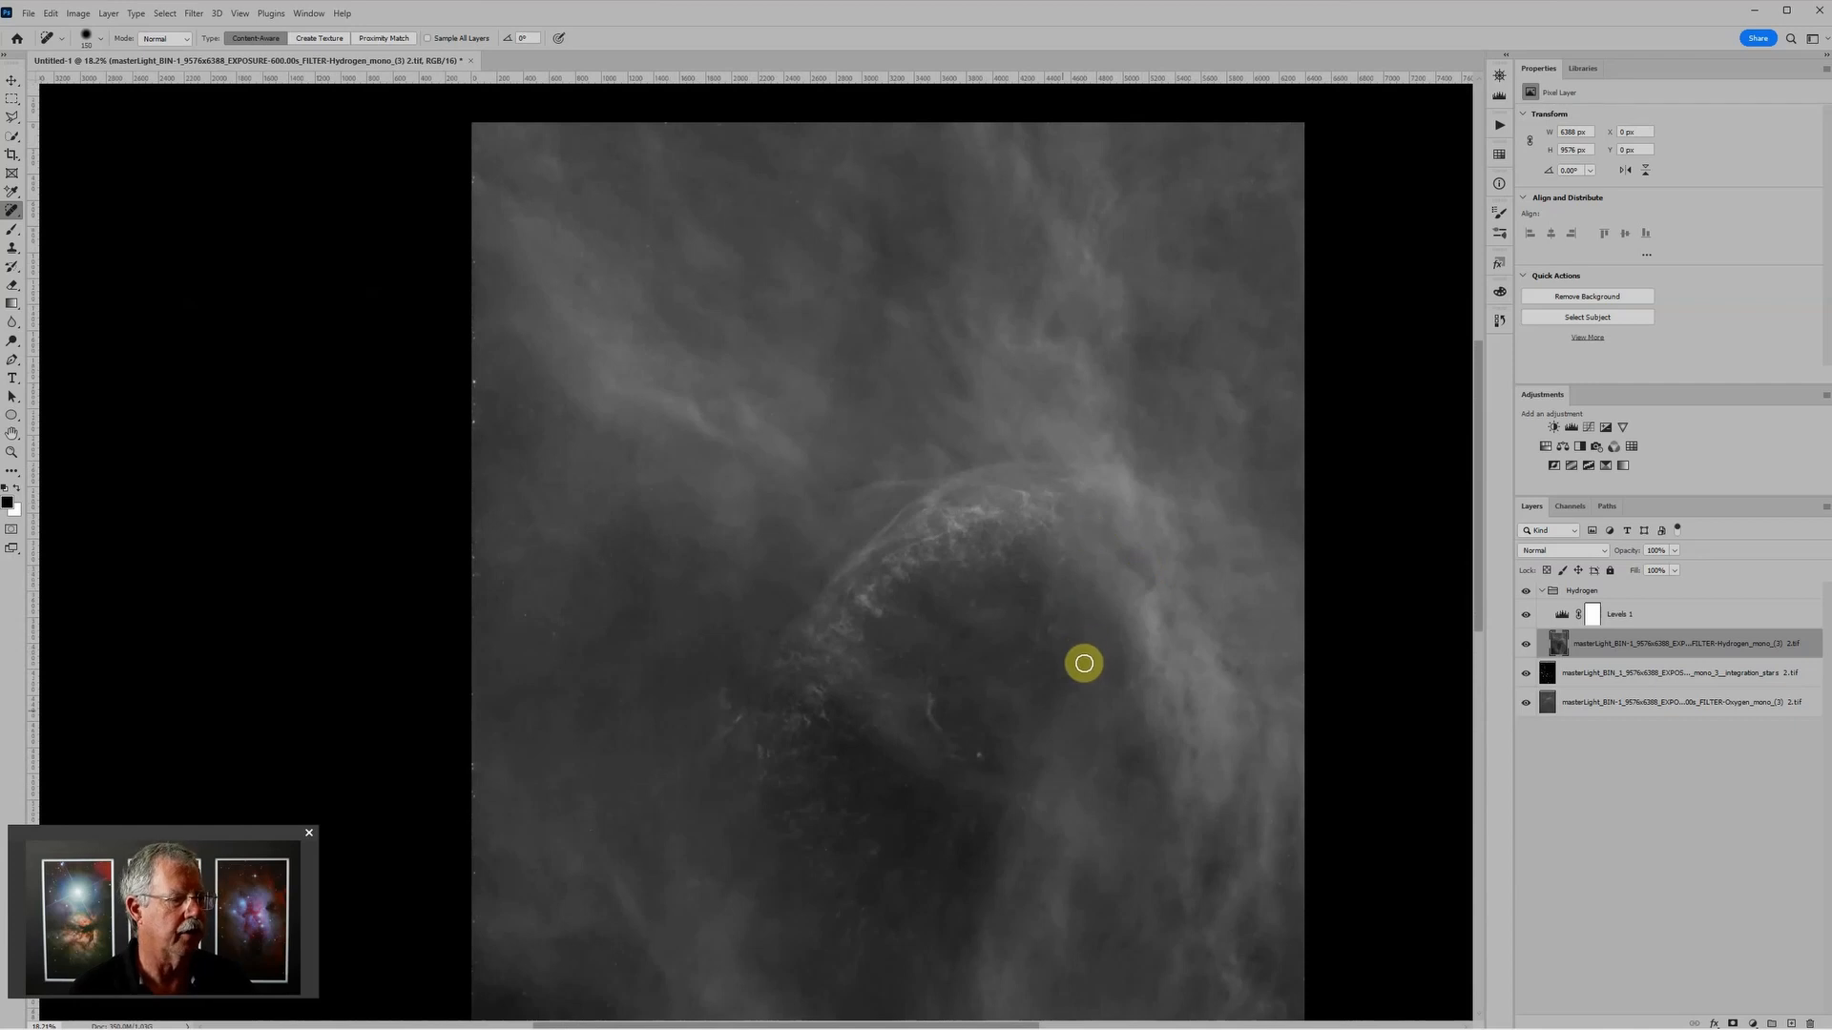
{"action": "scroll", "coordinate": [993, 793], "scroll_direction": "up", "scroll_amount": 3}
{"action": "scroll", "coordinate": [999, 780], "scroll_direction": "up", "scroll_amount": 1}
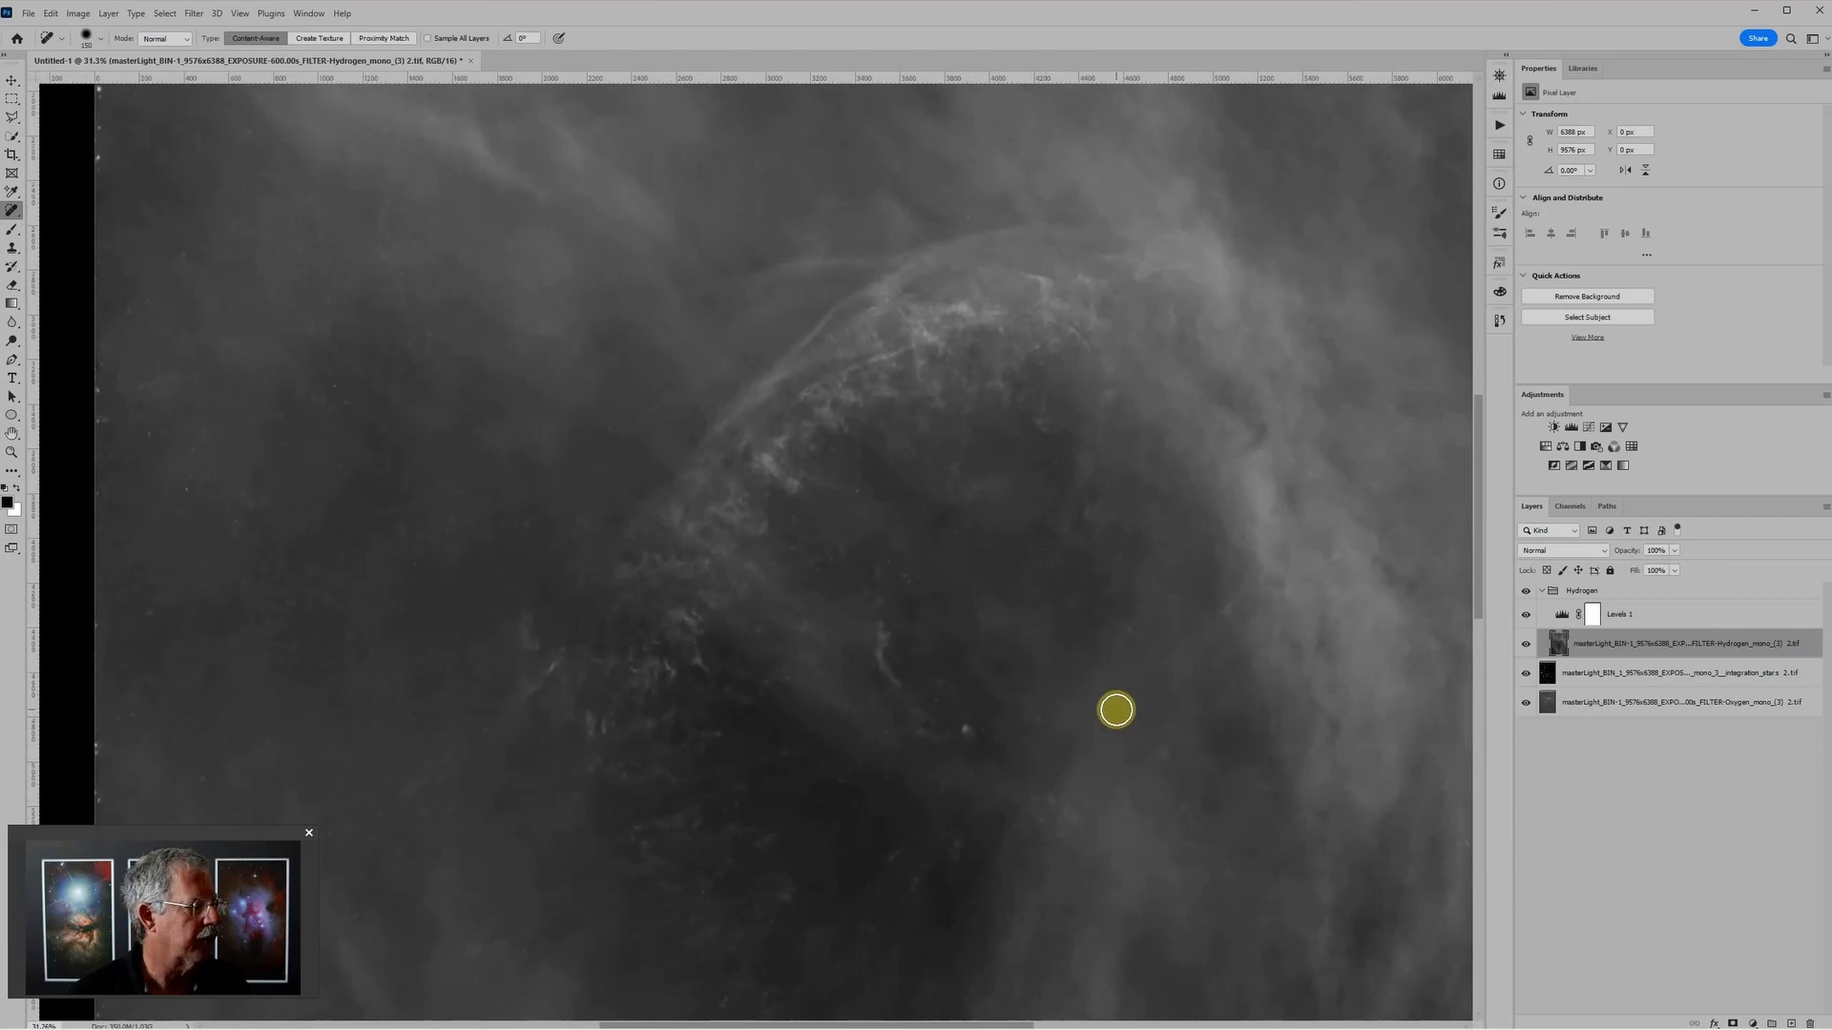
{"action": "scroll", "coordinate": [1098, 704], "scroll_direction": "down", "scroll_amount": 2}
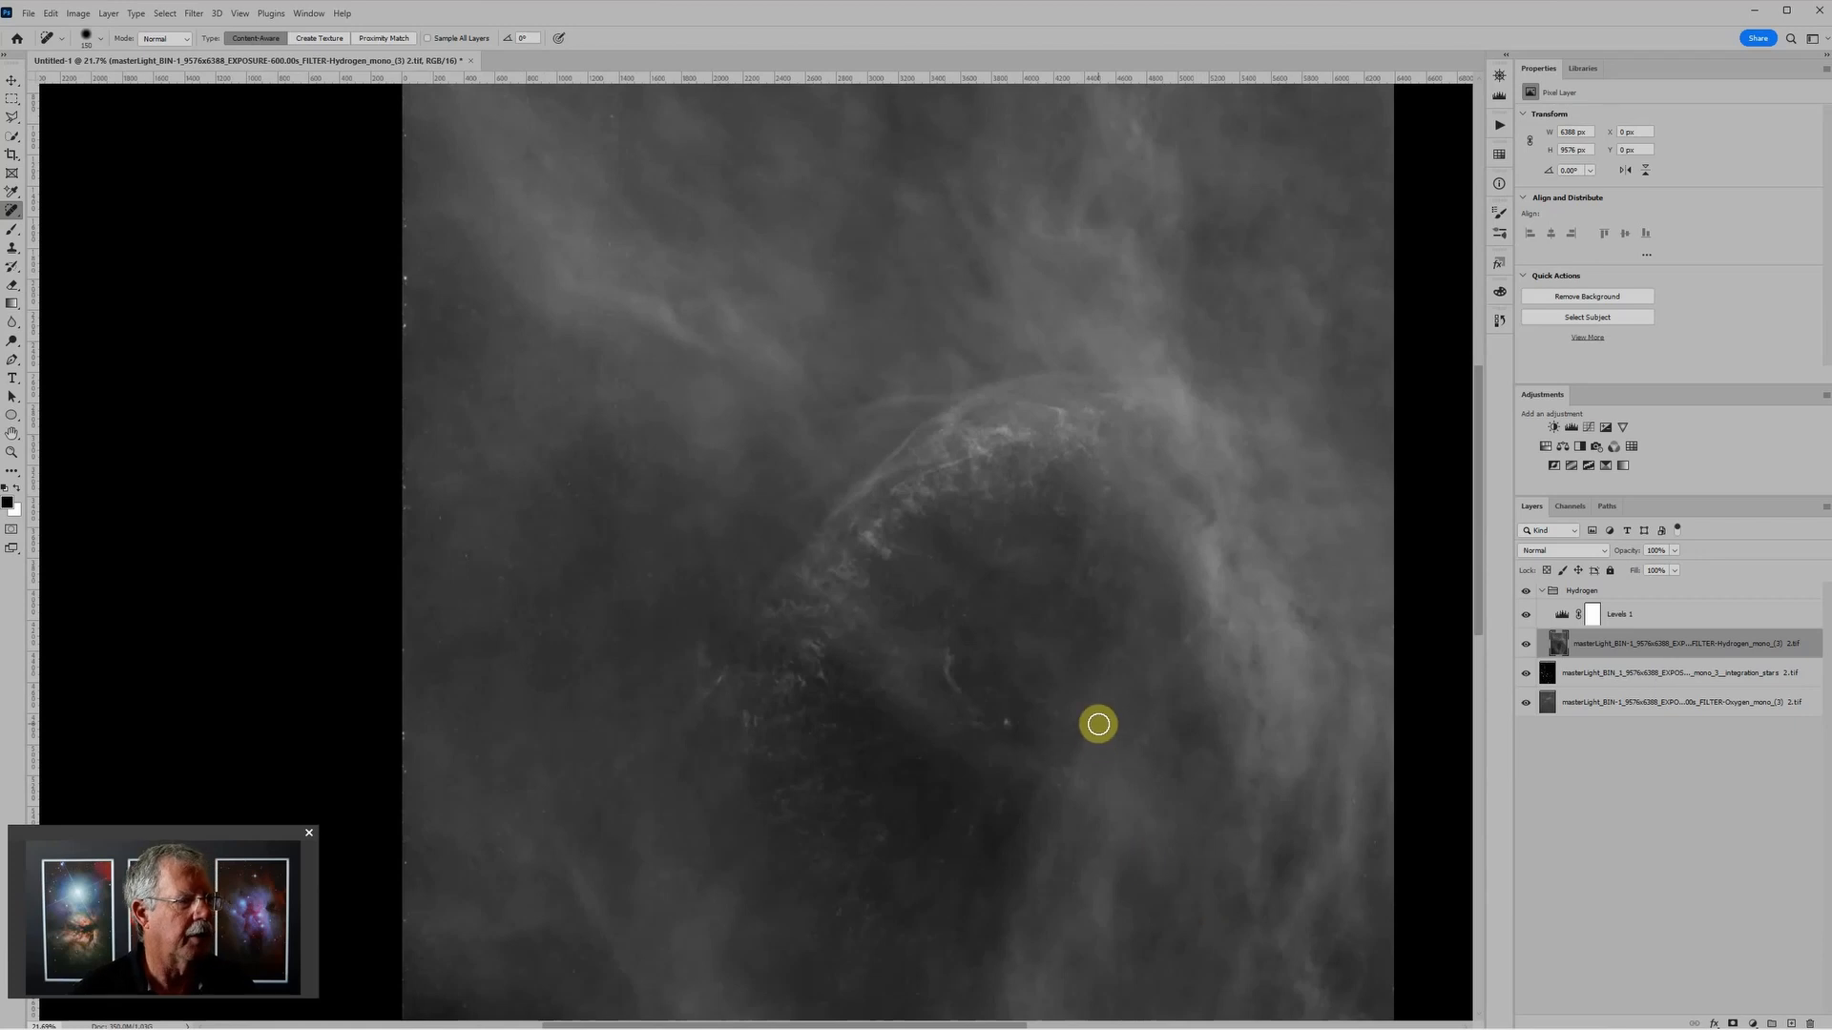
{"action": "scroll", "coordinate": [1095, 728], "scroll_direction": "down", "scroll_amount": 2}
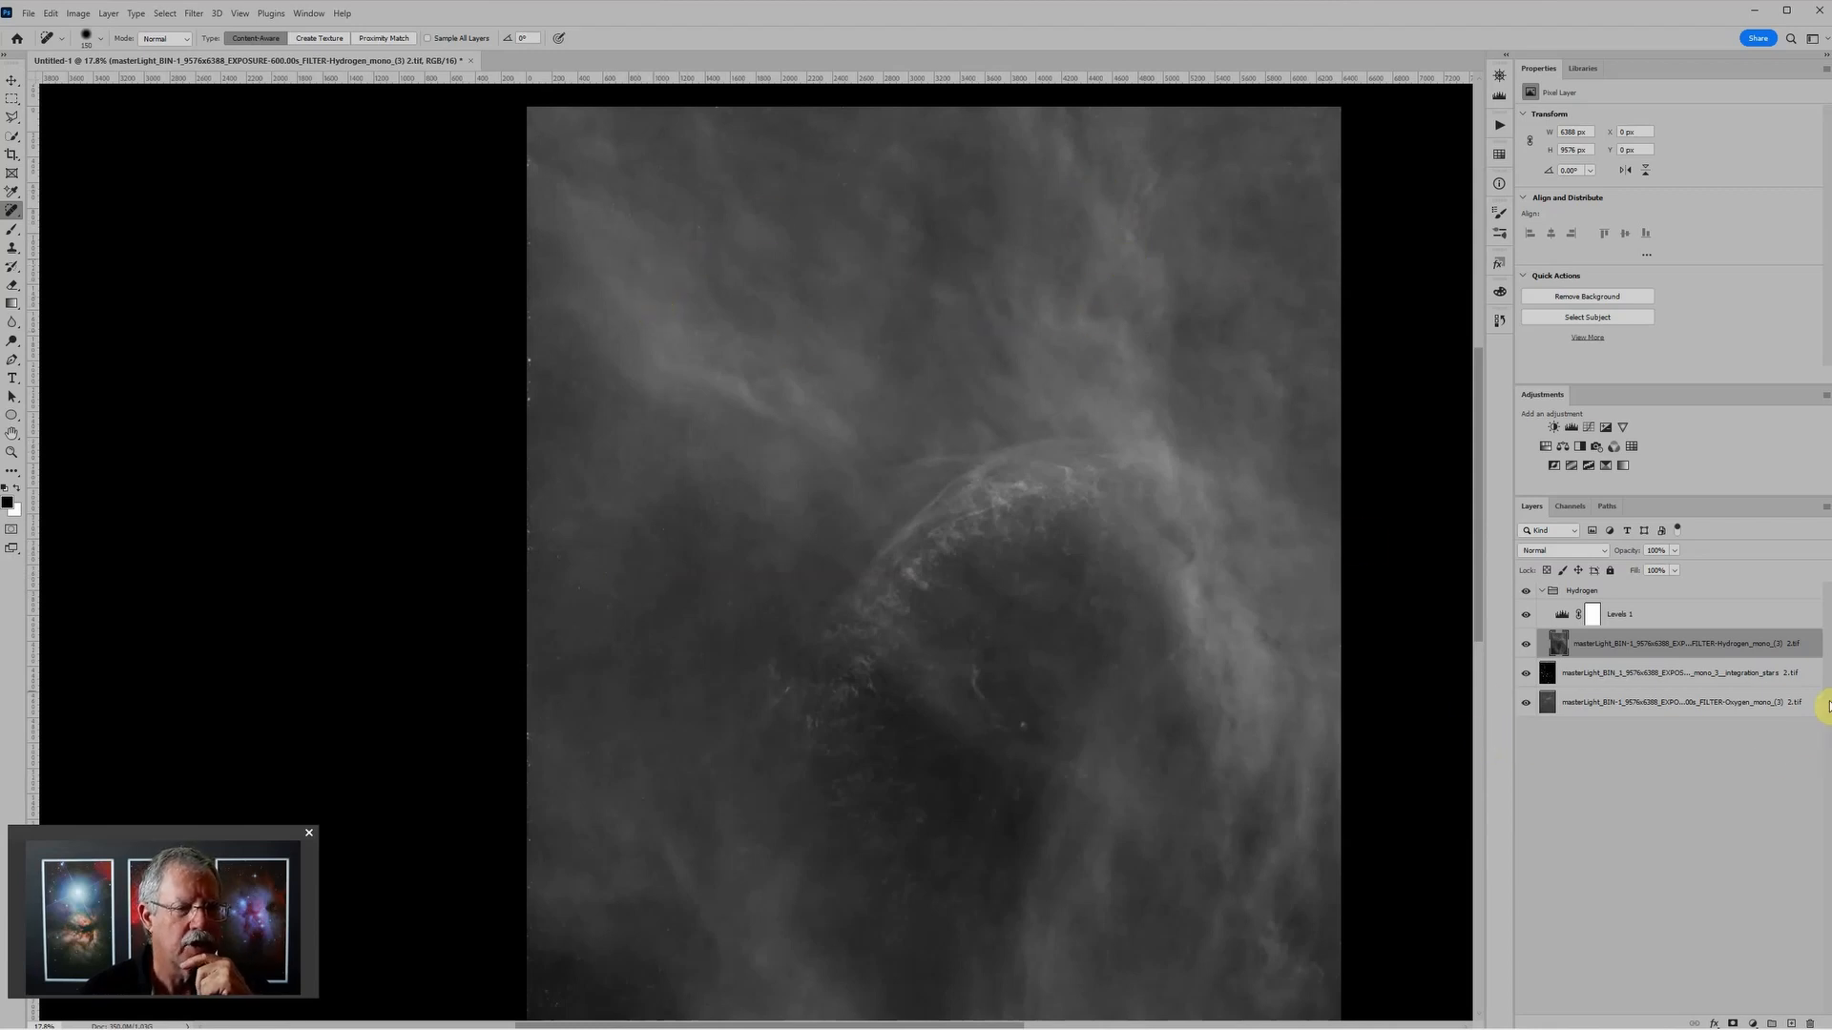
Step: Convert the Hydrogen layer to a Smart Object
{"action": "right_click", "coordinate": [1810, 645]}
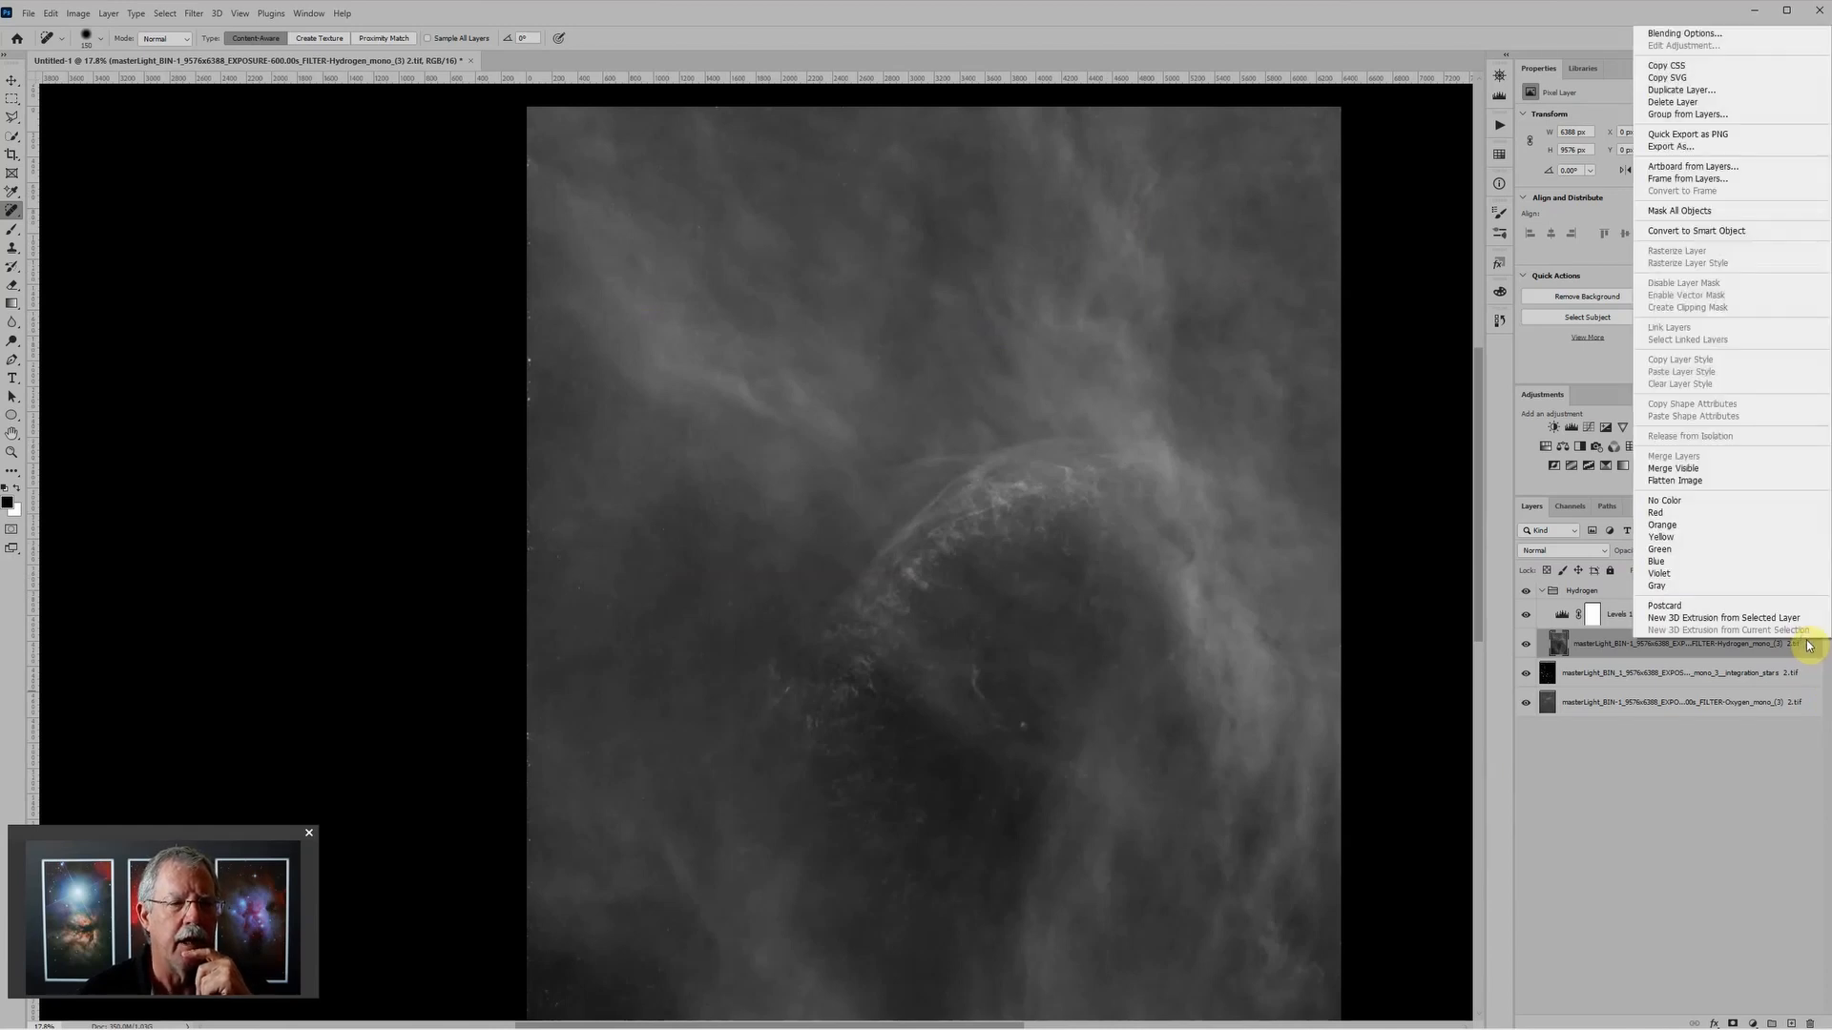
{"action": "left_click", "coordinate": [1694, 232]}
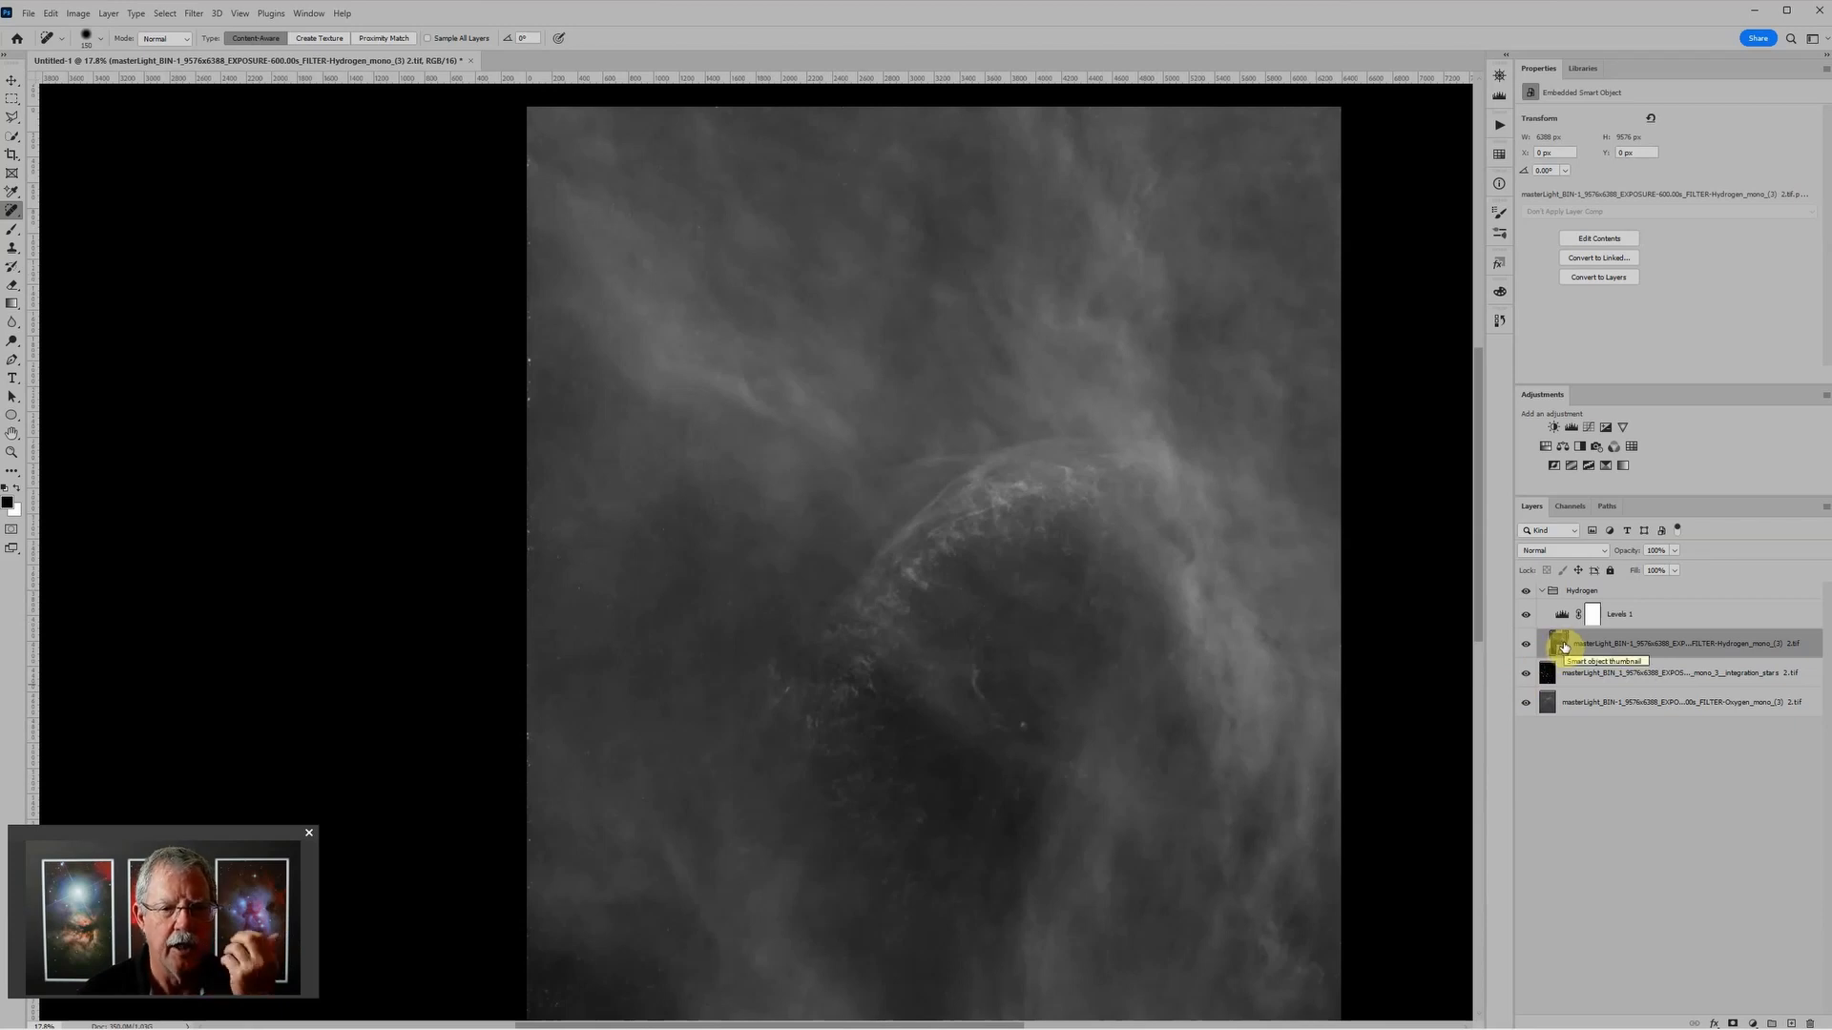
{"action": "left_click_drag", "start_coordinate": [1564, 647], "coordinate": [1467, 615]}
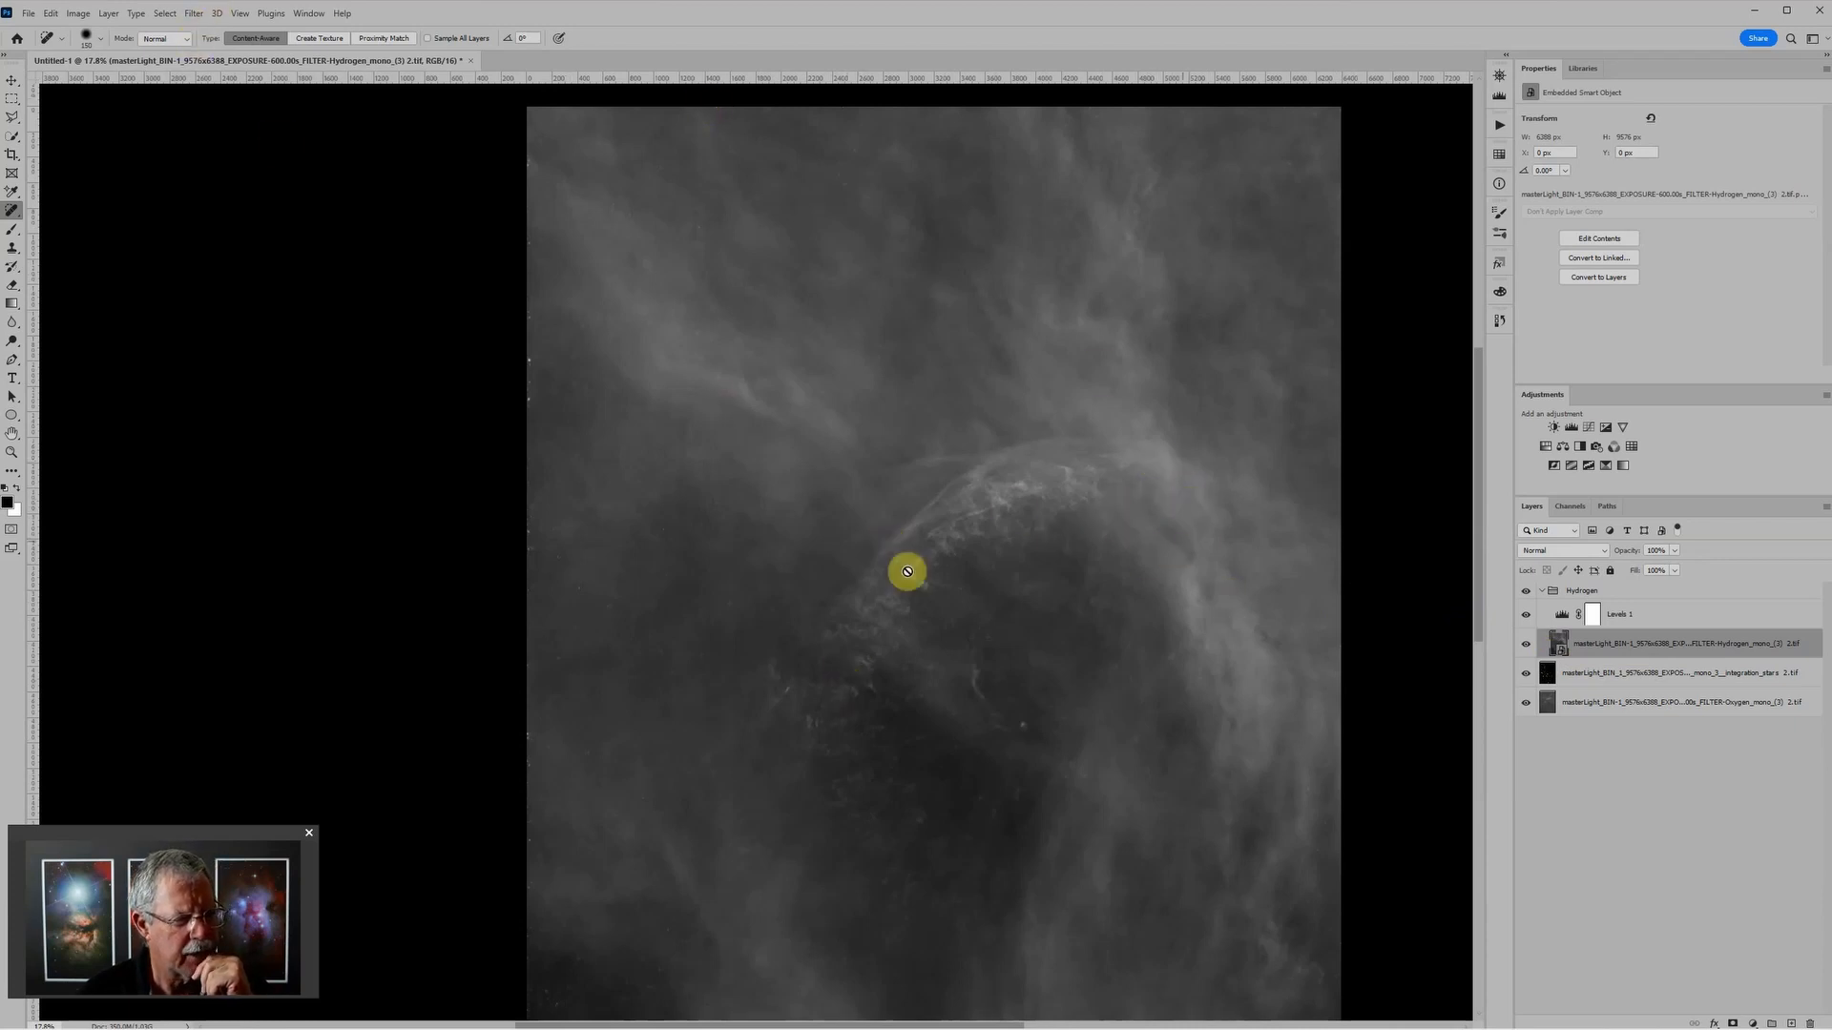
Step: Apply the Smart Sharpen filter to the Hydrogen Smart Object as a smart filter
{"action": "left_click", "coordinate": [195, 15]}
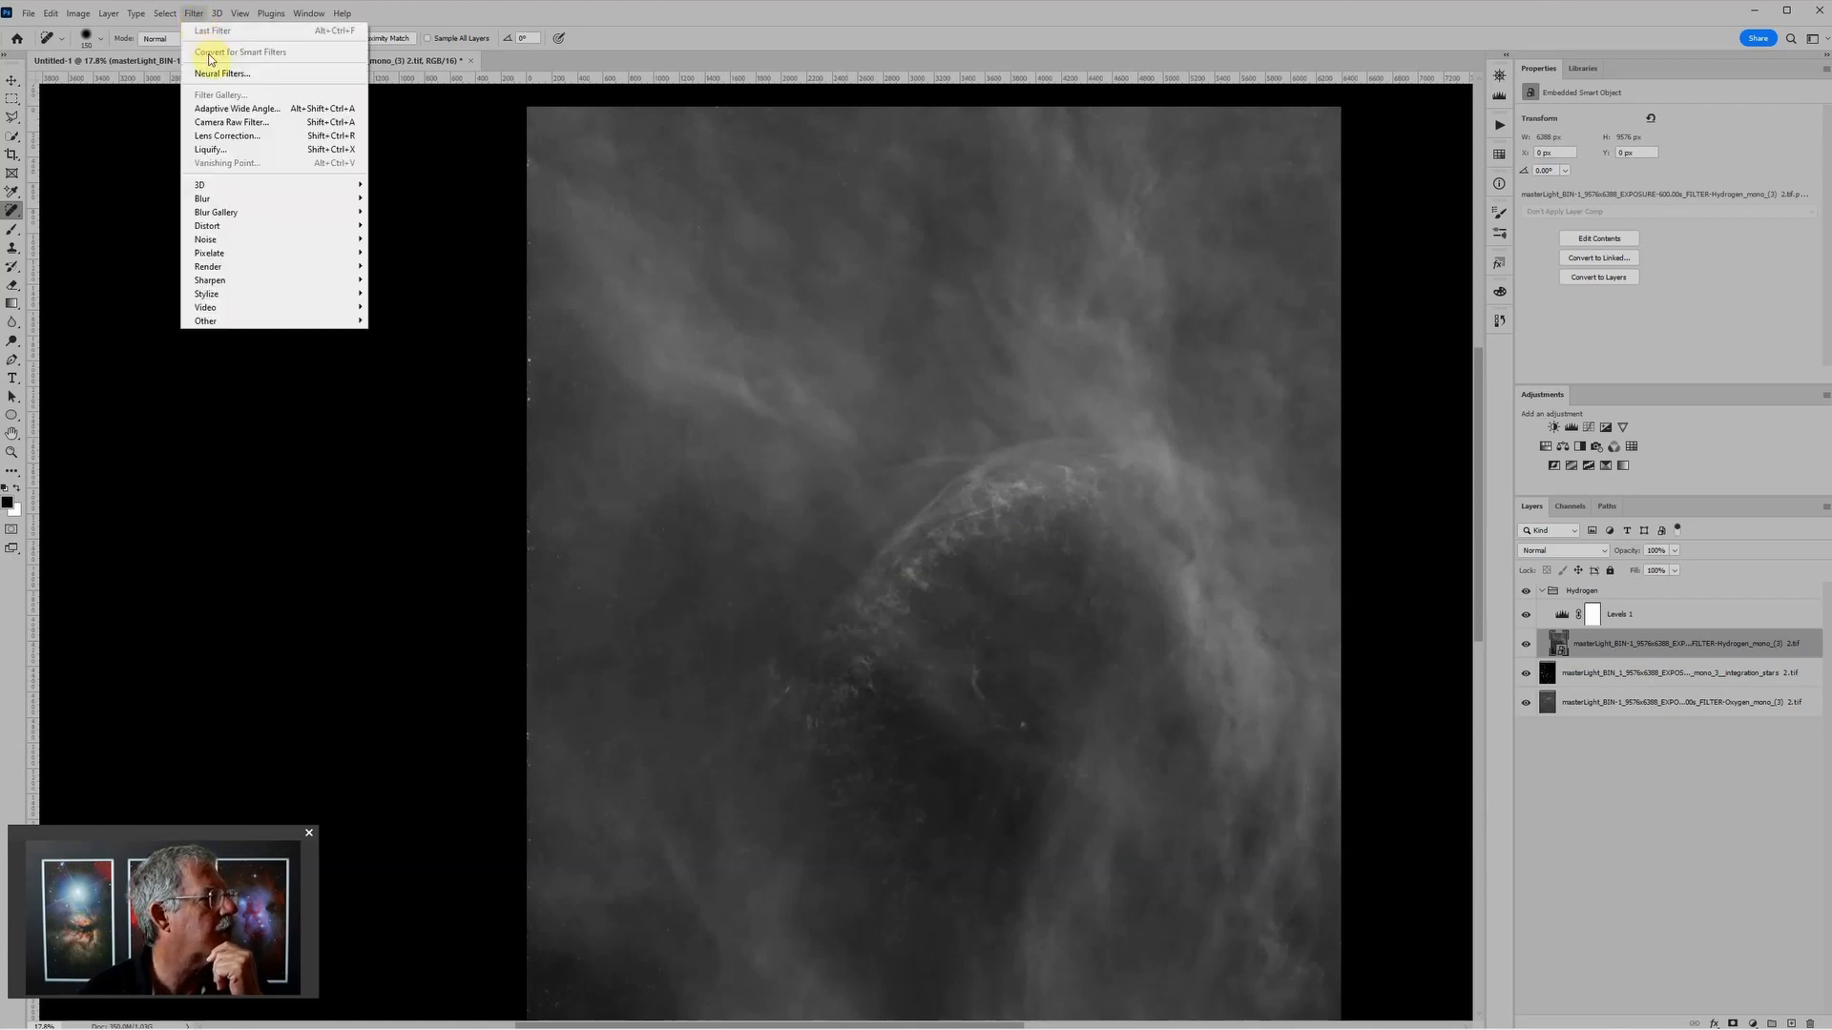
{"action": "mouse_move", "coordinate": [268, 281]}
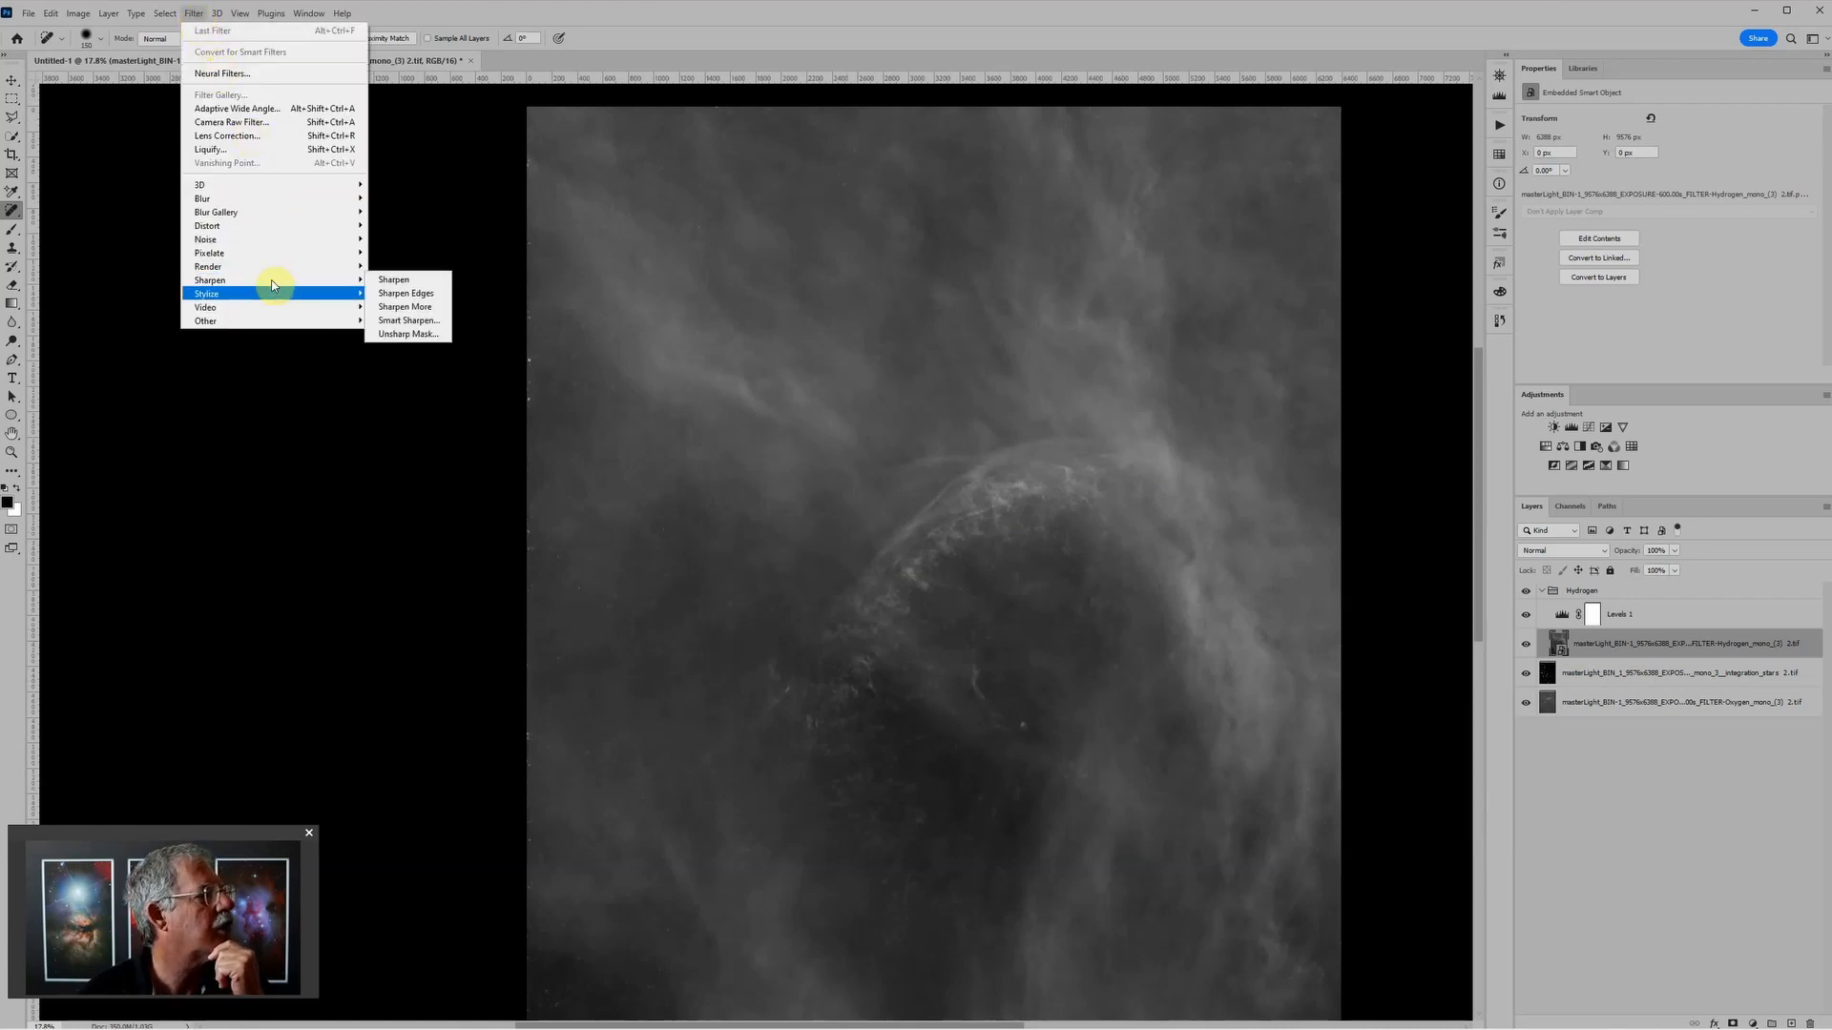
{"action": "left_click", "coordinate": [407, 321]}
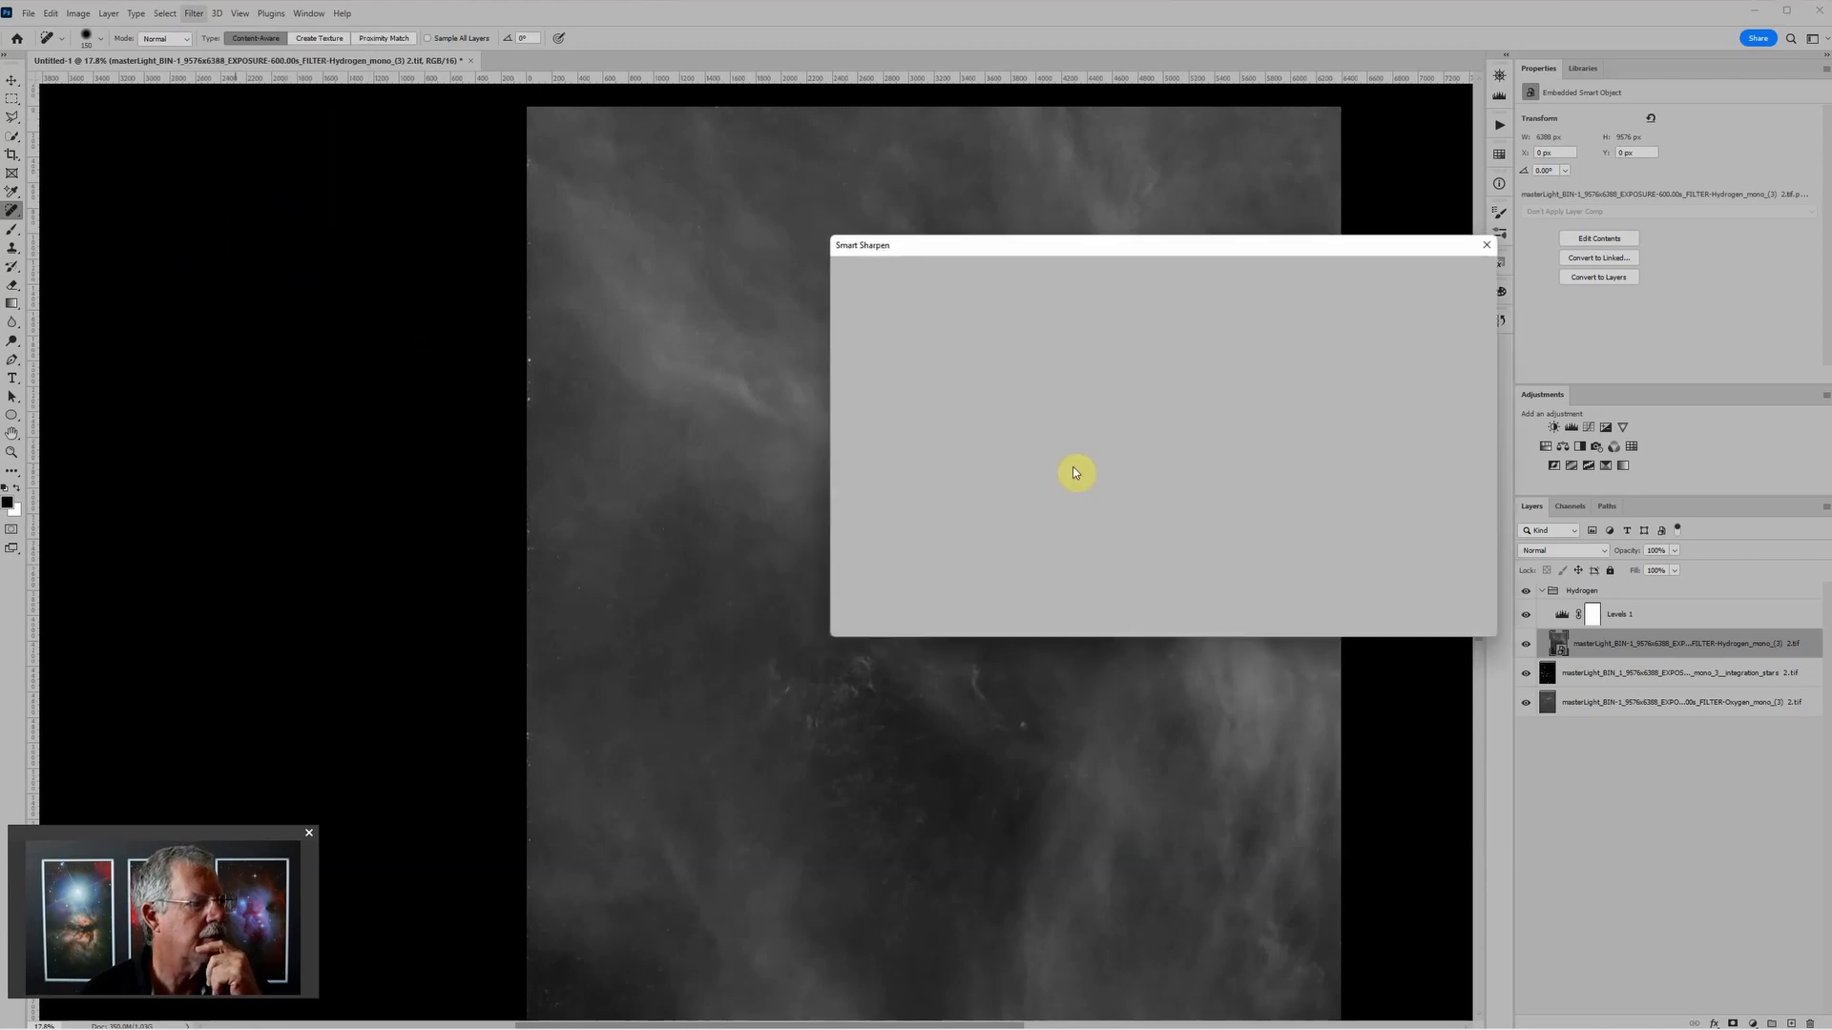
{"action": "left_click_drag", "start_coordinate": [1099, 239], "coordinate": [1326, 183]}
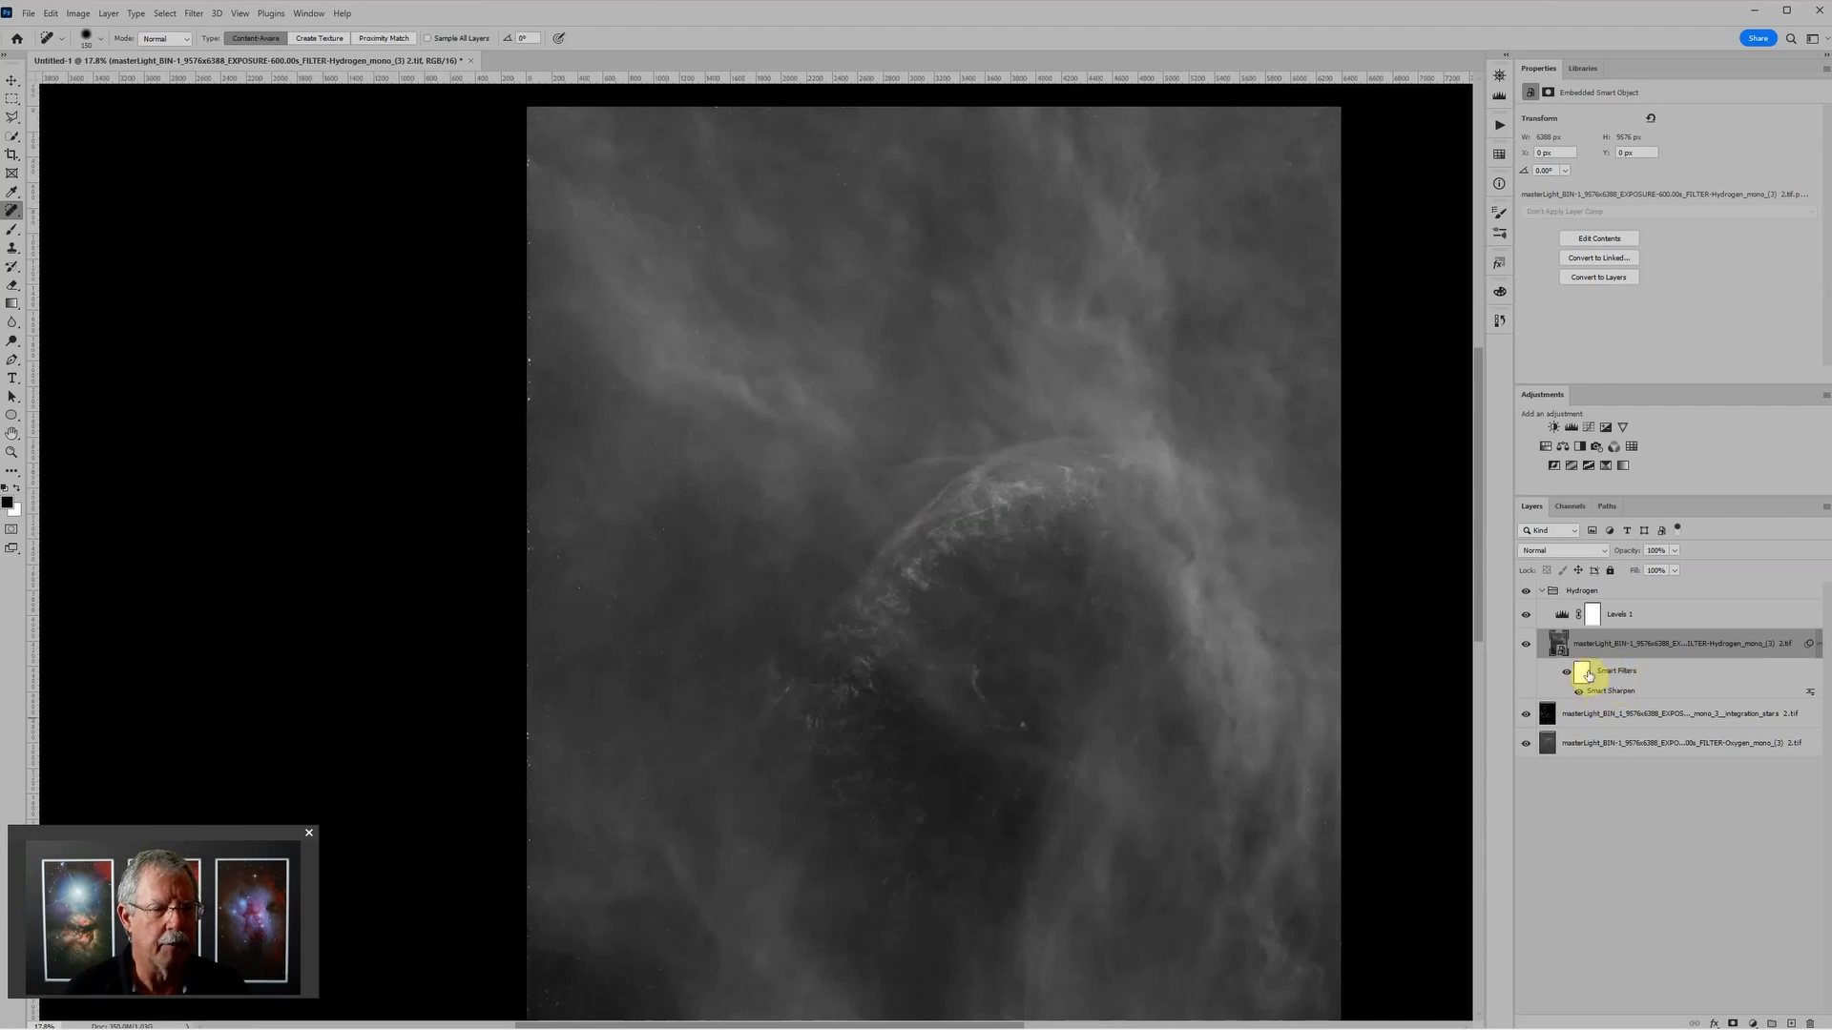
Step: Inspect the Smart Sharpen filter mask and convert the sharpened Hydrogen layer to a Smart Object again
{"action": "left_click", "coordinate": [1581, 673]}
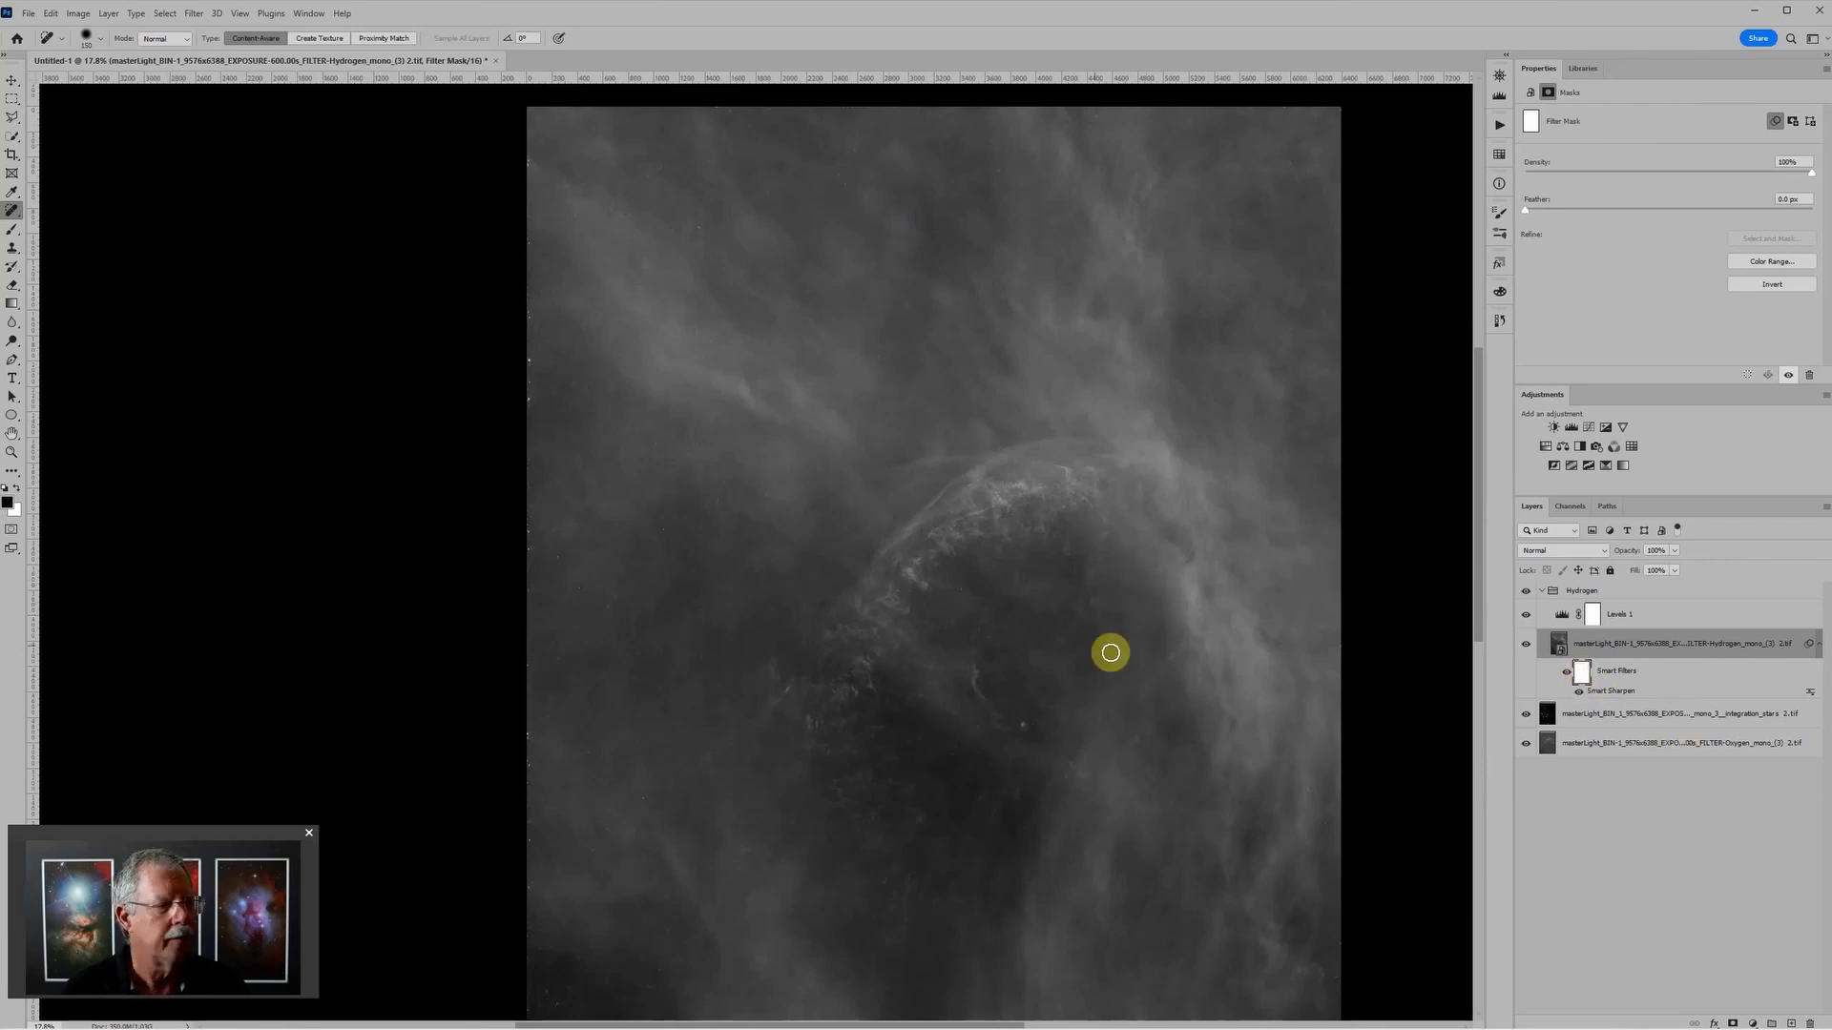
{"action": "scroll", "coordinate": [930, 668], "scroll_direction": "up", "scroll_amount": 2}
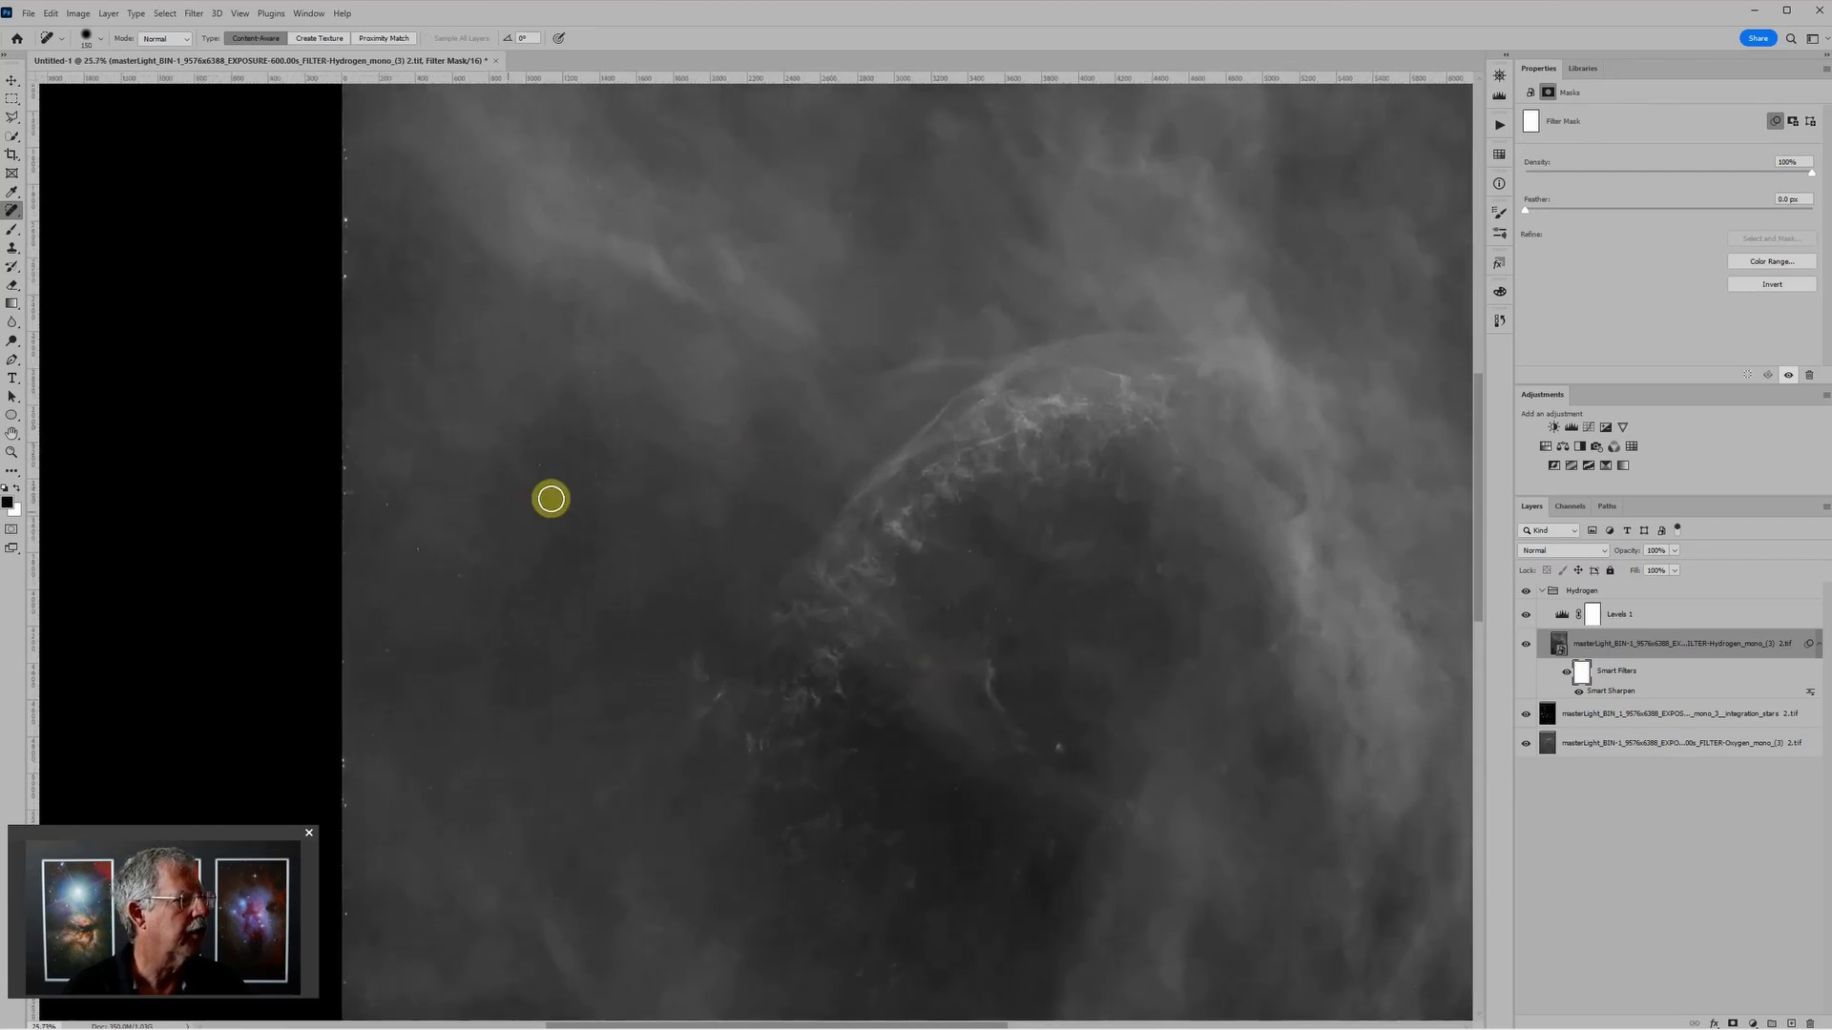
{"action": "scroll", "coordinate": [454, 571], "scroll_direction": "up", "scroll_amount": 1}
{"action": "scroll", "coordinate": [454, 567], "scroll_direction": "up", "scroll_amount": 4}
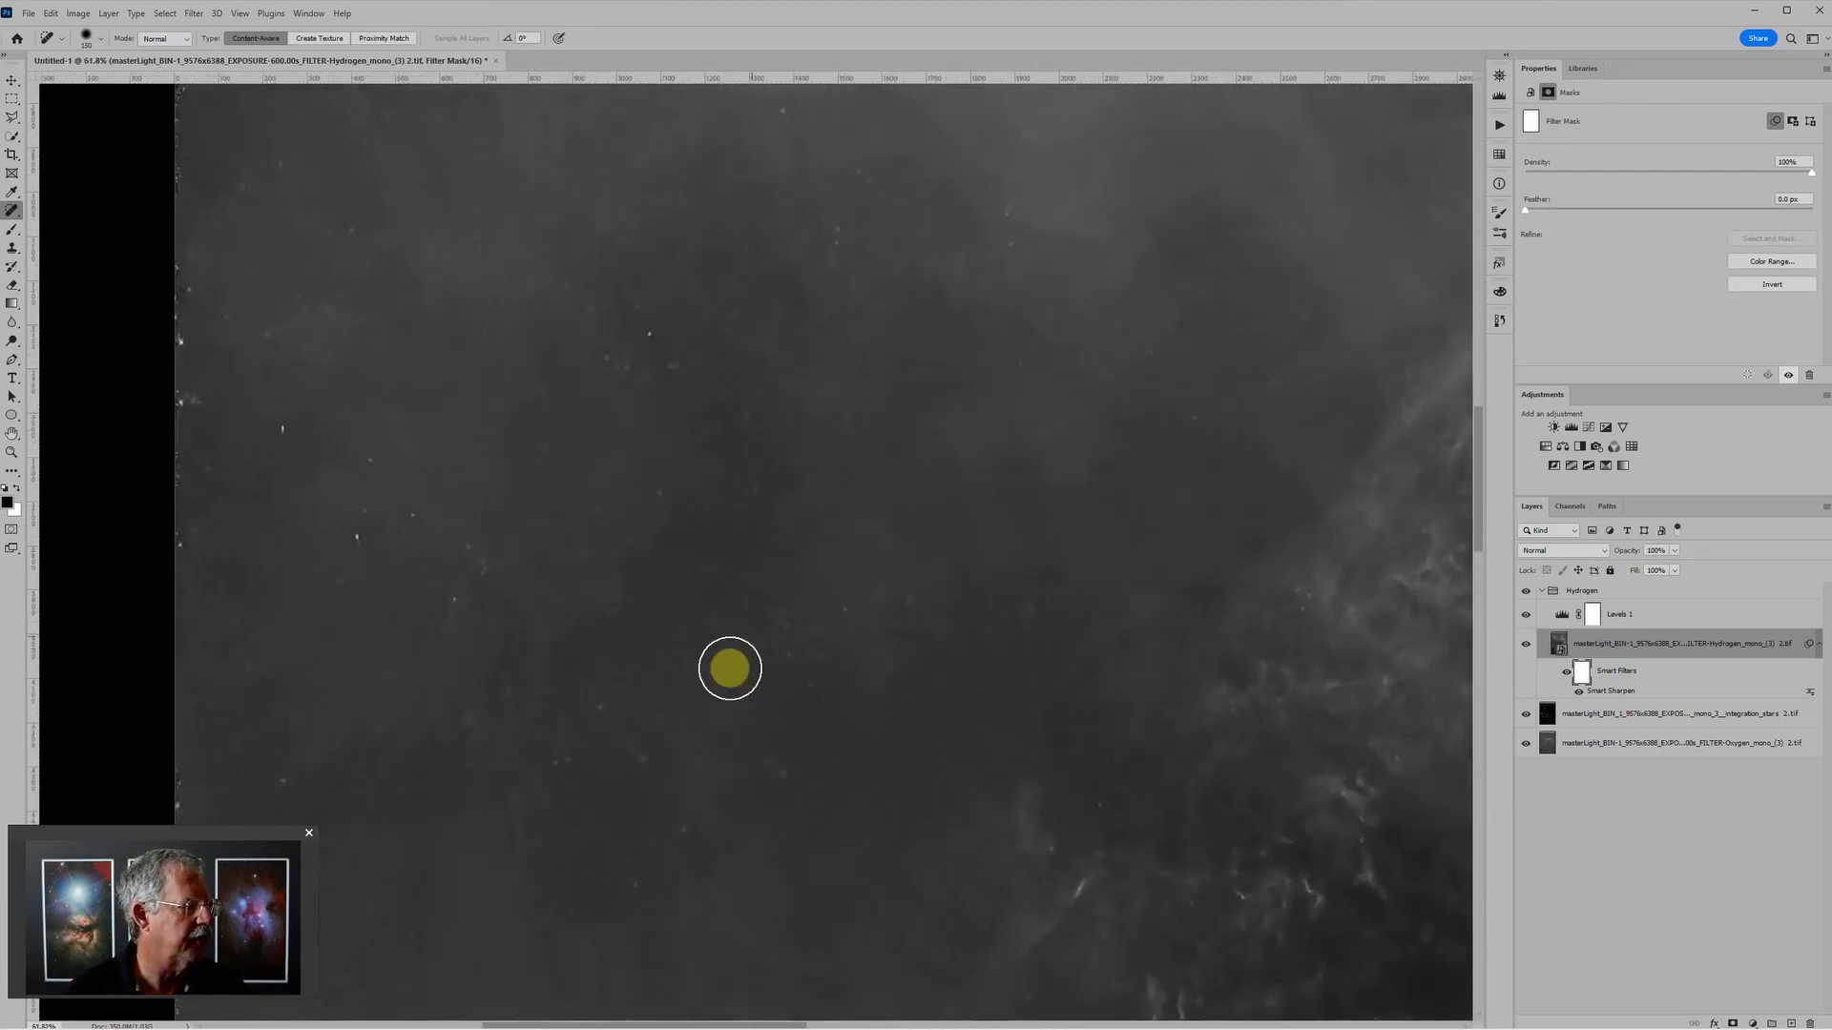
{"action": "scroll", "coordinate": [744, 634], "scroll_direction": "down", "scroll_amount": 2}
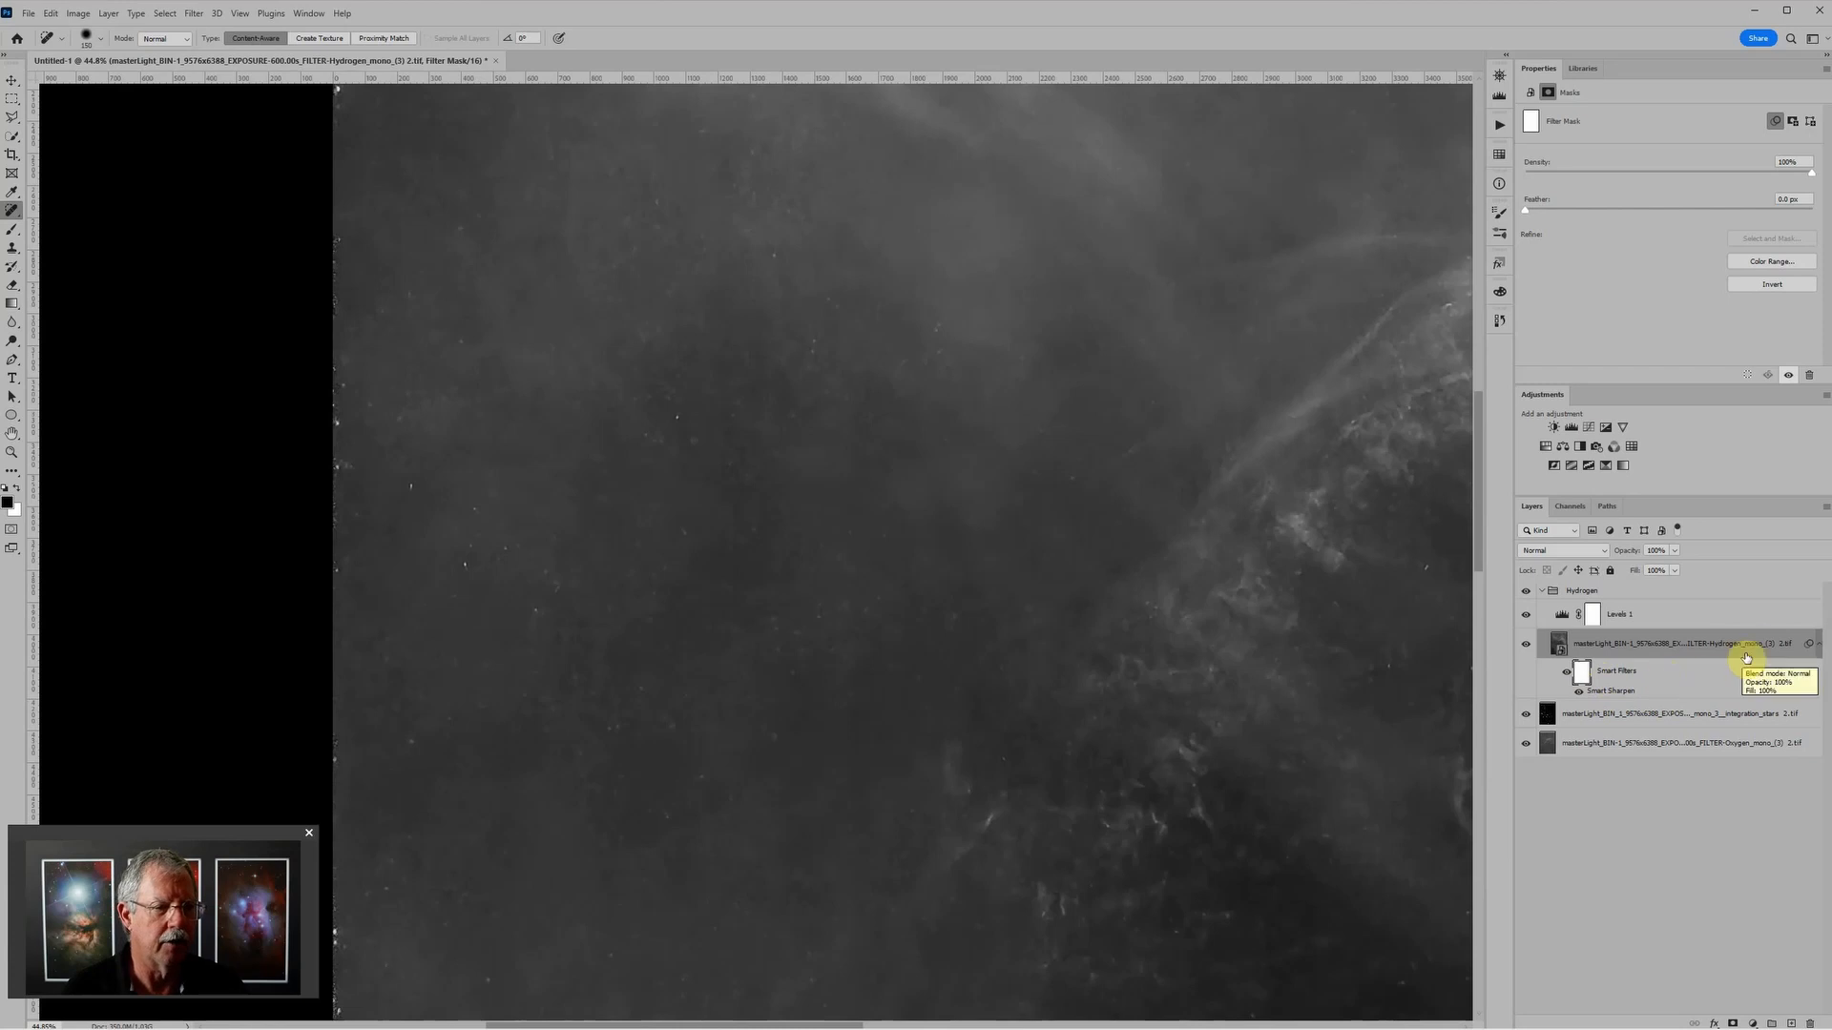
{"action": "right_click", "coordinate": [1795, 641]}
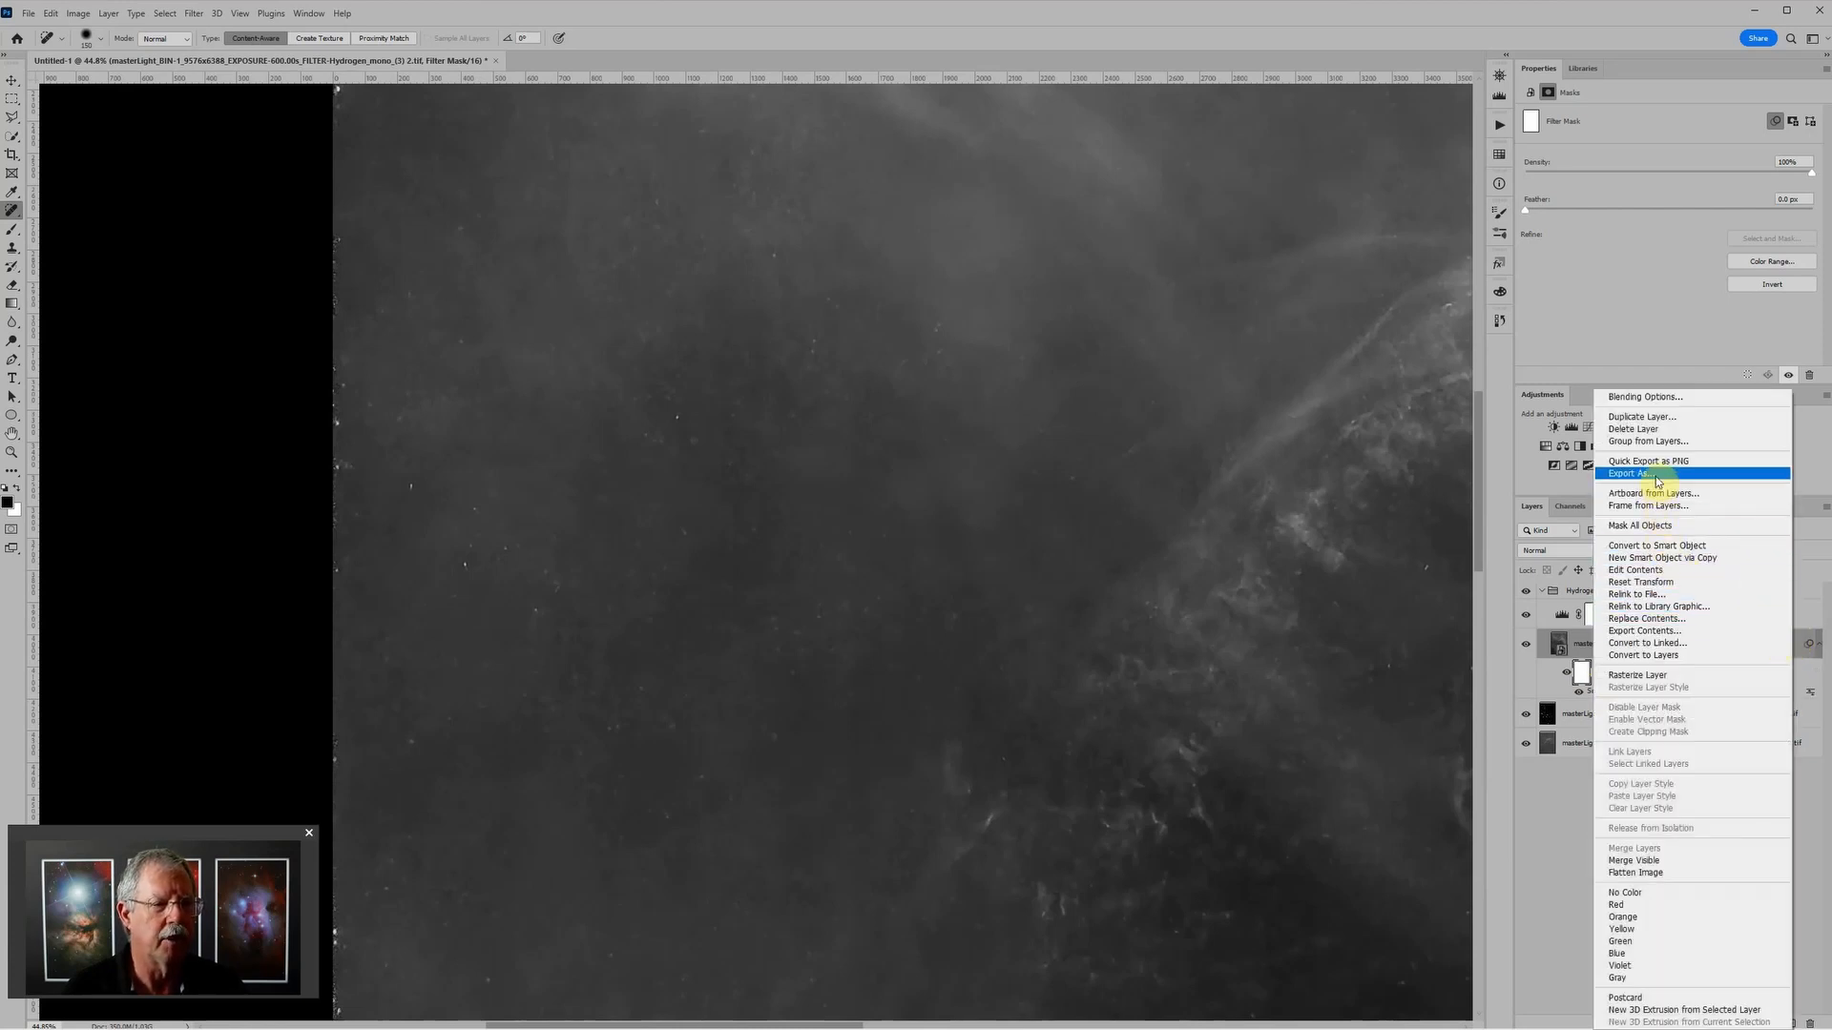
{"action": "left_click", "coordinate": [1650, 546]}
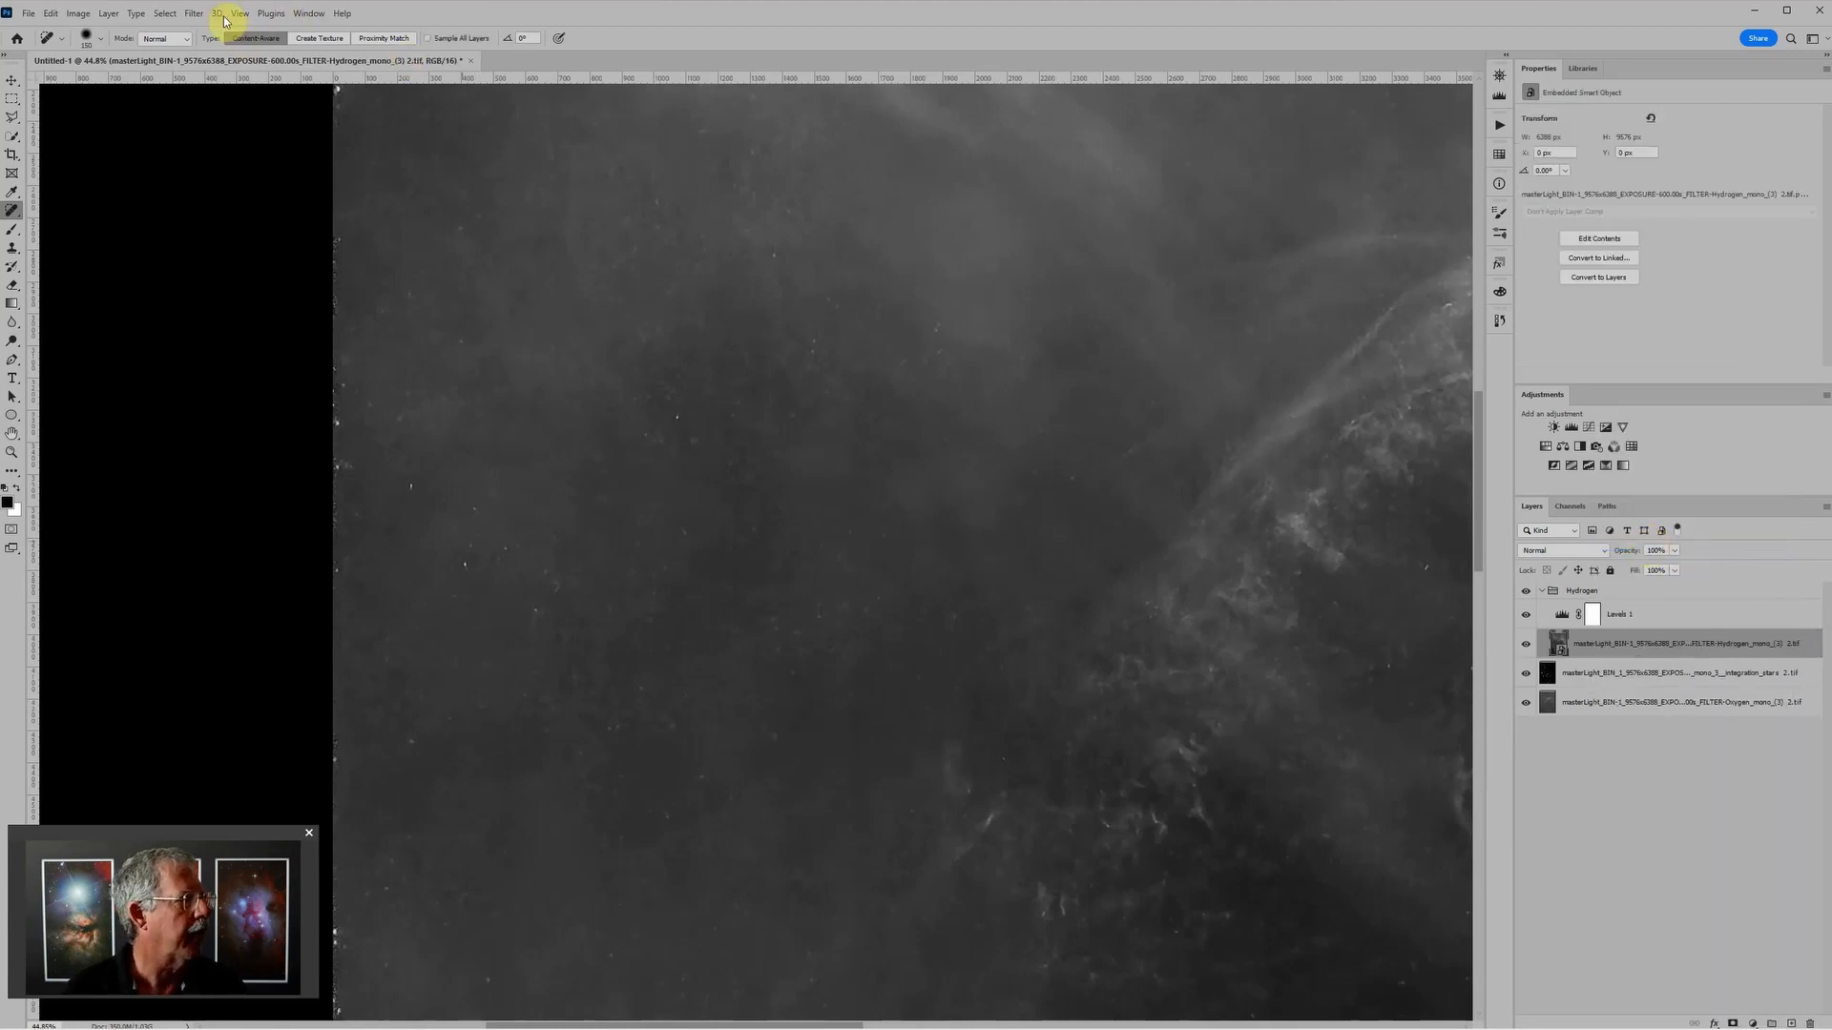
Step: Apply Dust & Scratches to the Hydrogen Smart Object with a radius of about 19 pixels and a threshold of 0
{"action": "left_click", "coordinate": [195, 15]}
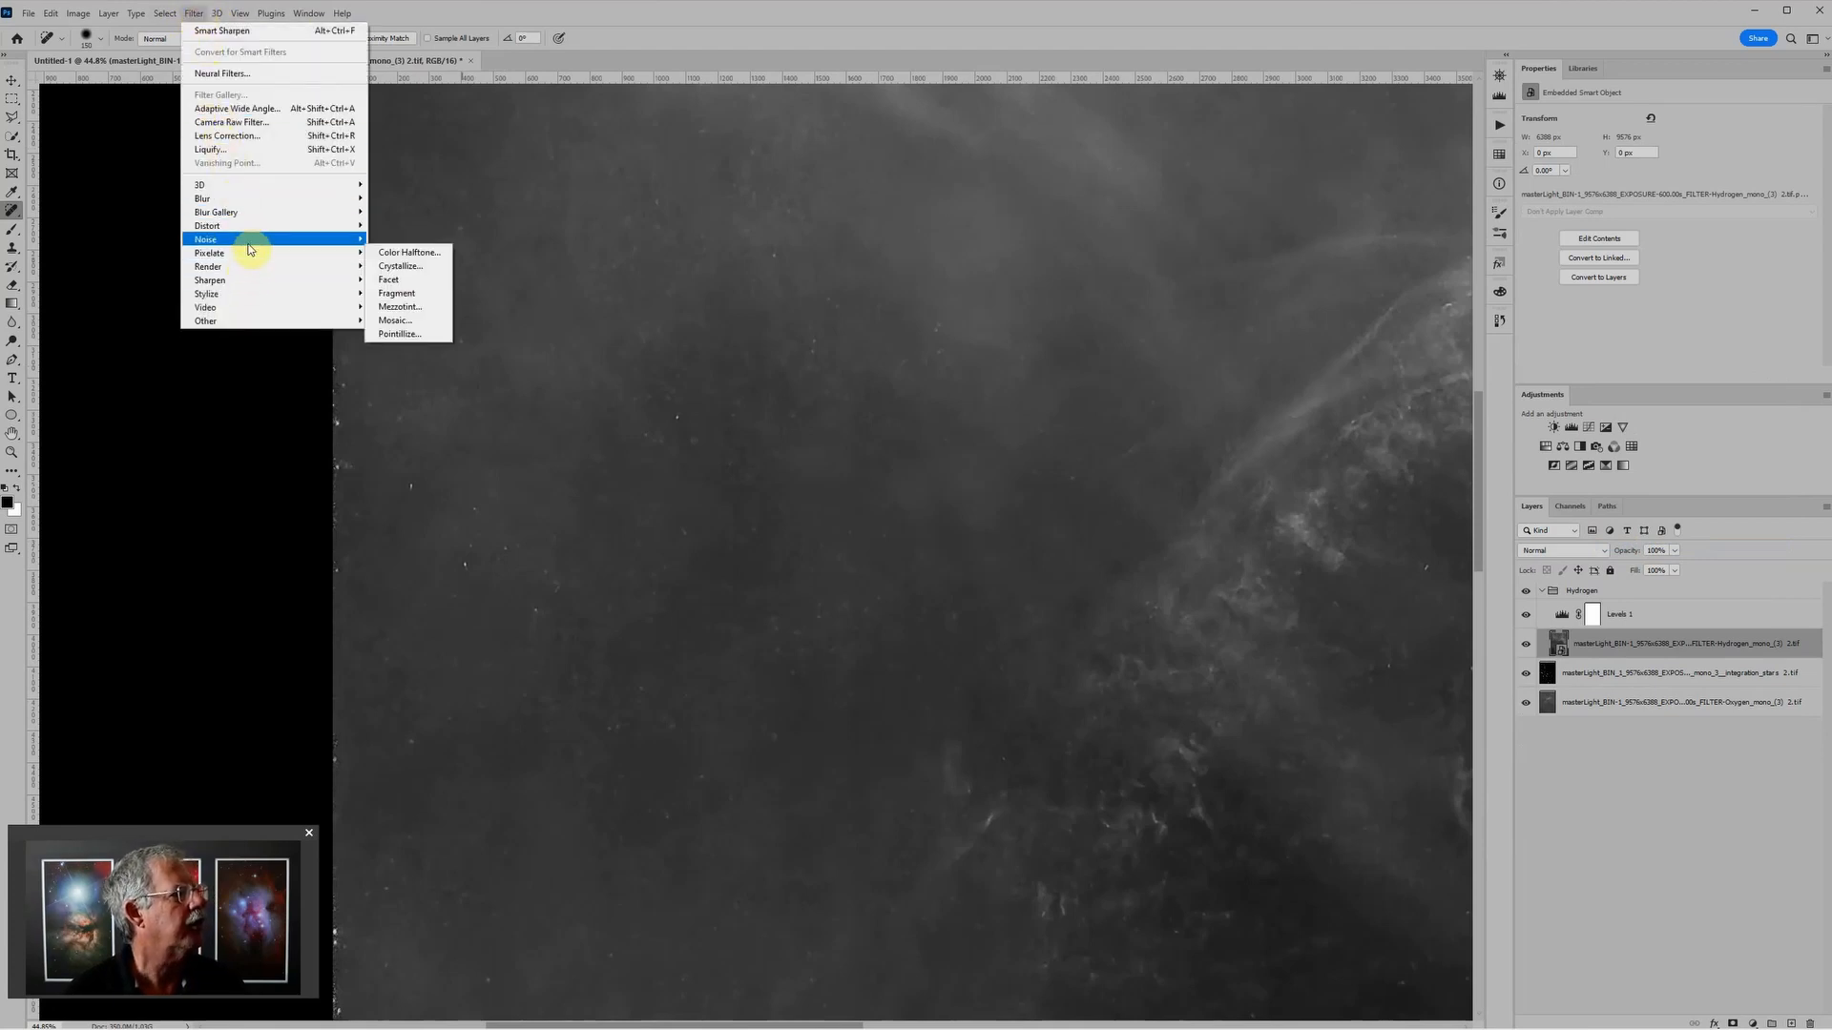
{"action": "mouse_move", "coordinate": [258, 239]}
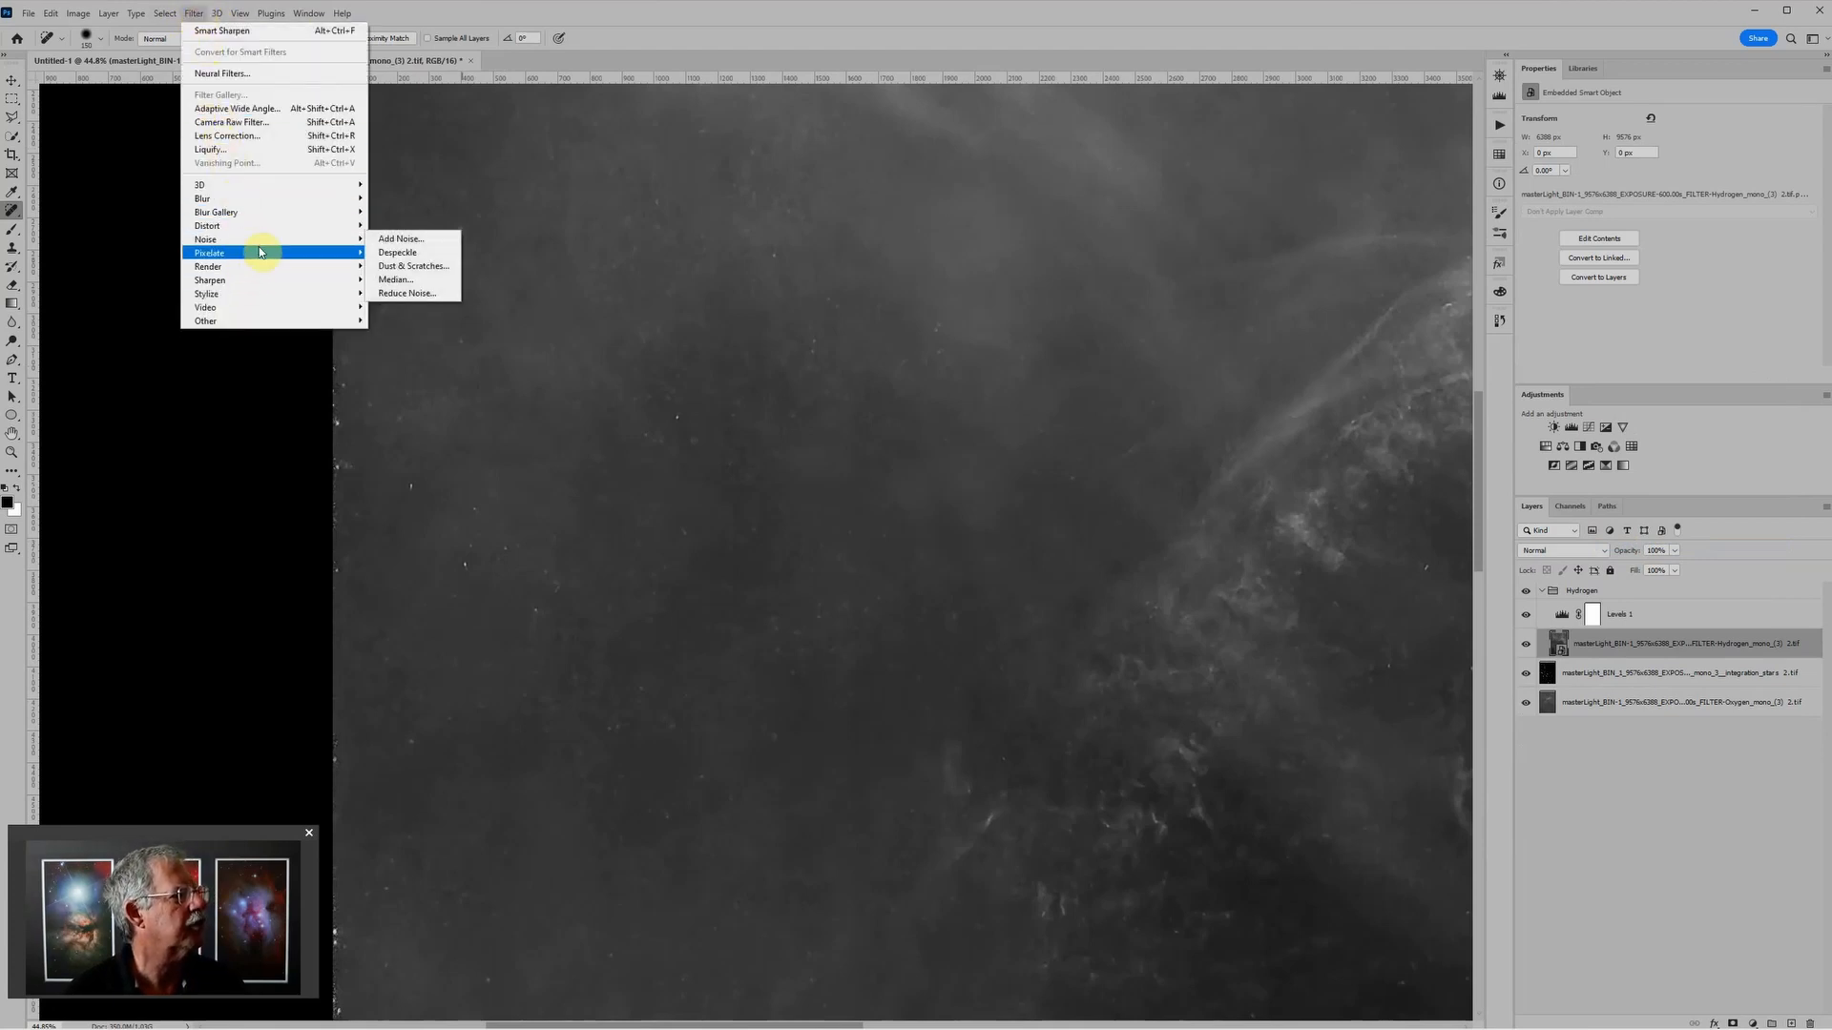
{"action": "left_click", "coordinate": [386, 270]}
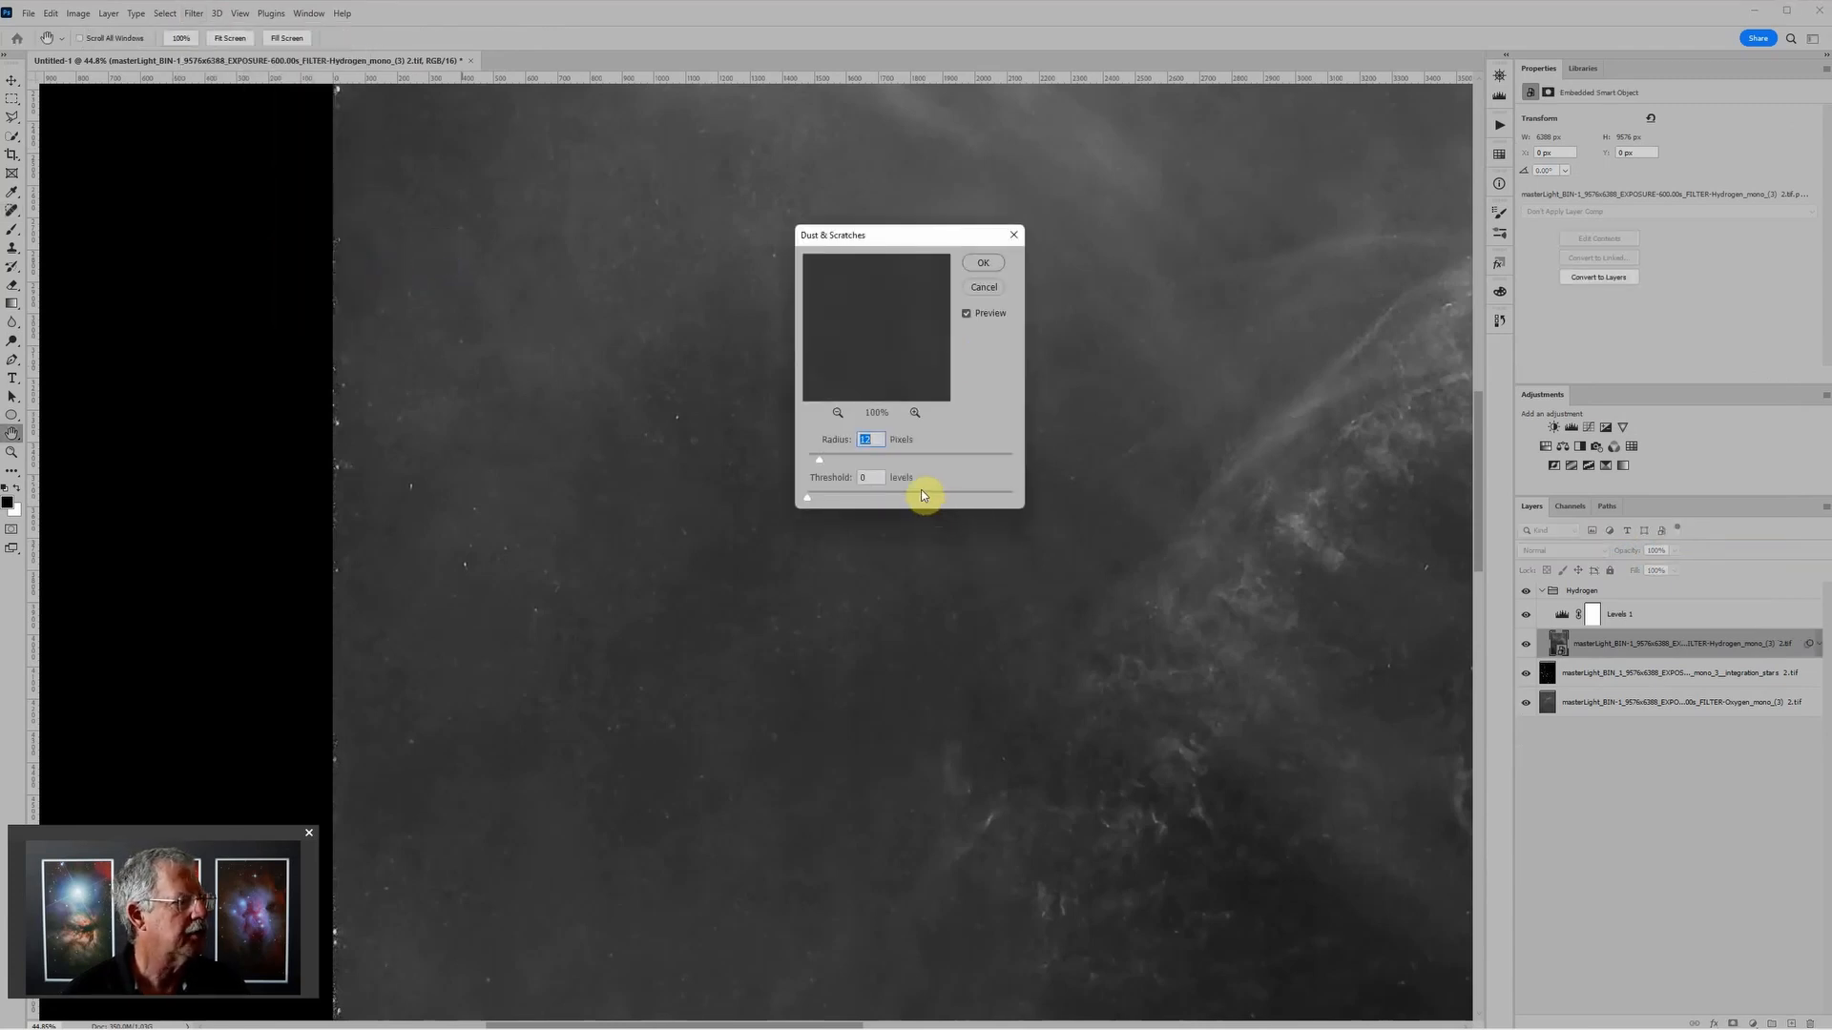
{"action": "left_click", "coordinate": [821, 461]}
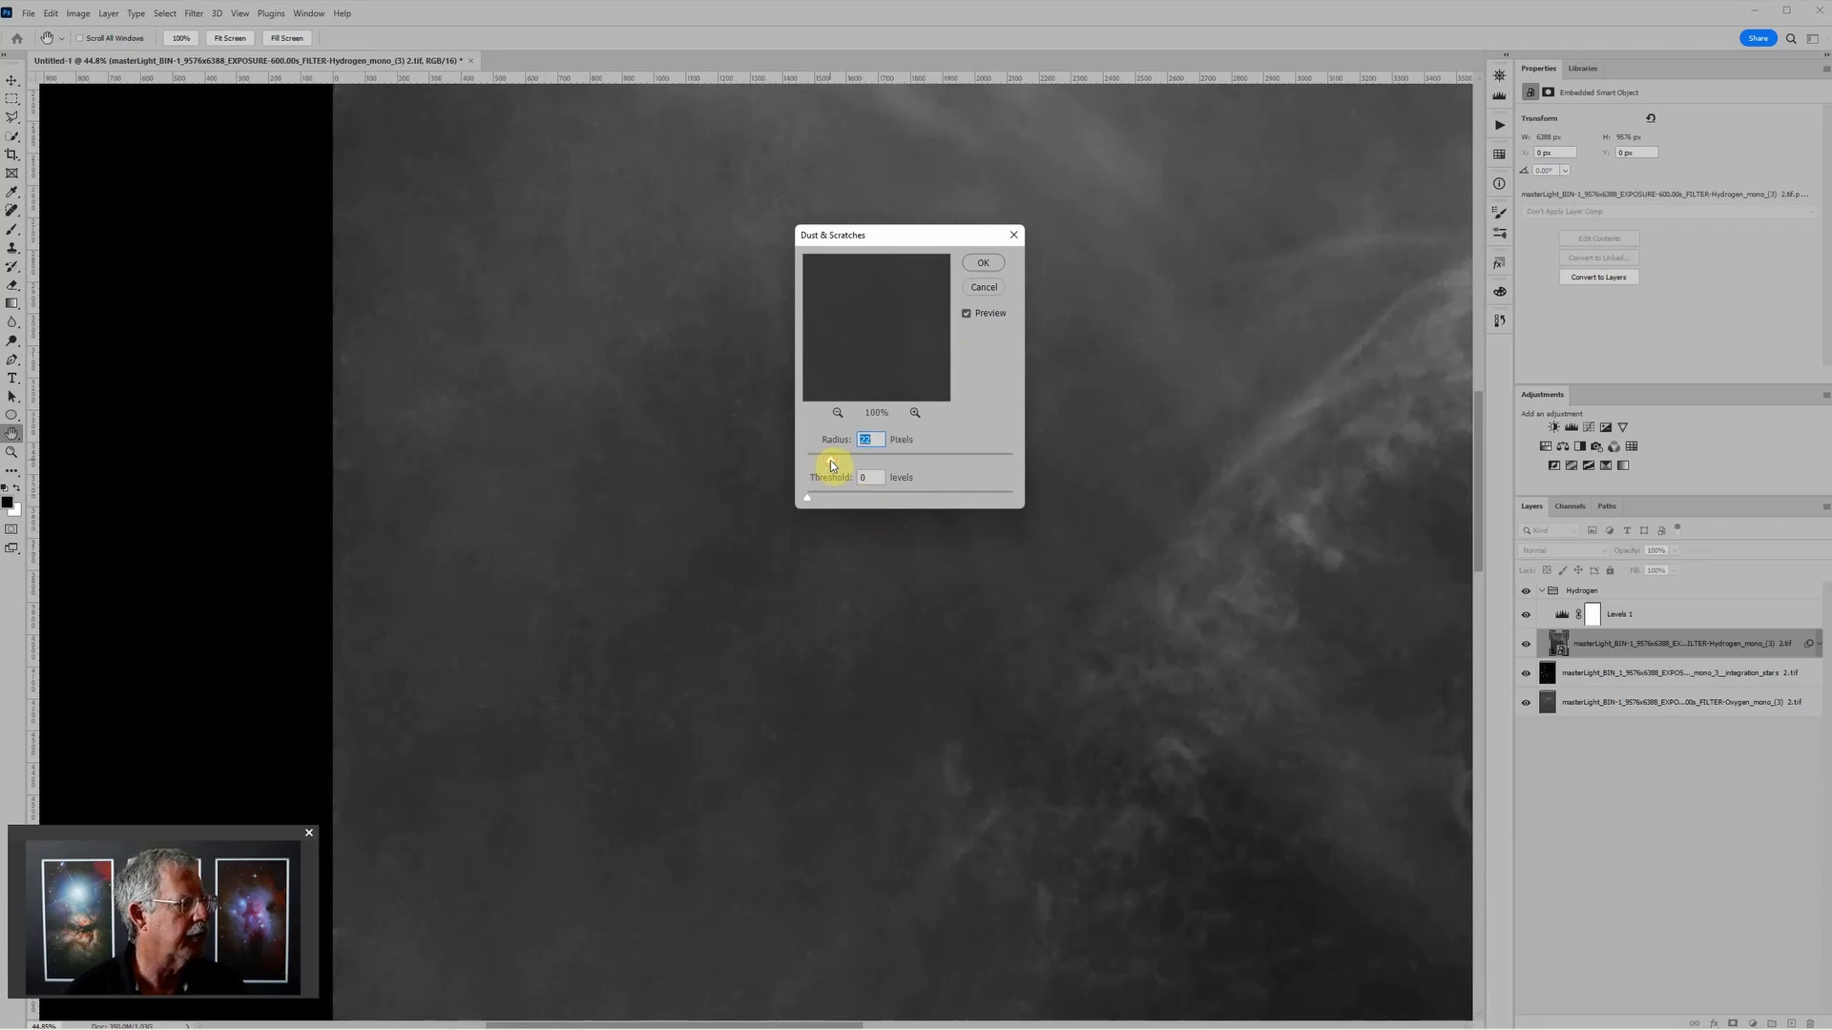
{"action": "left_click_drag", "start_coordinate": [830, 460], "coordinate": [827, 459]}
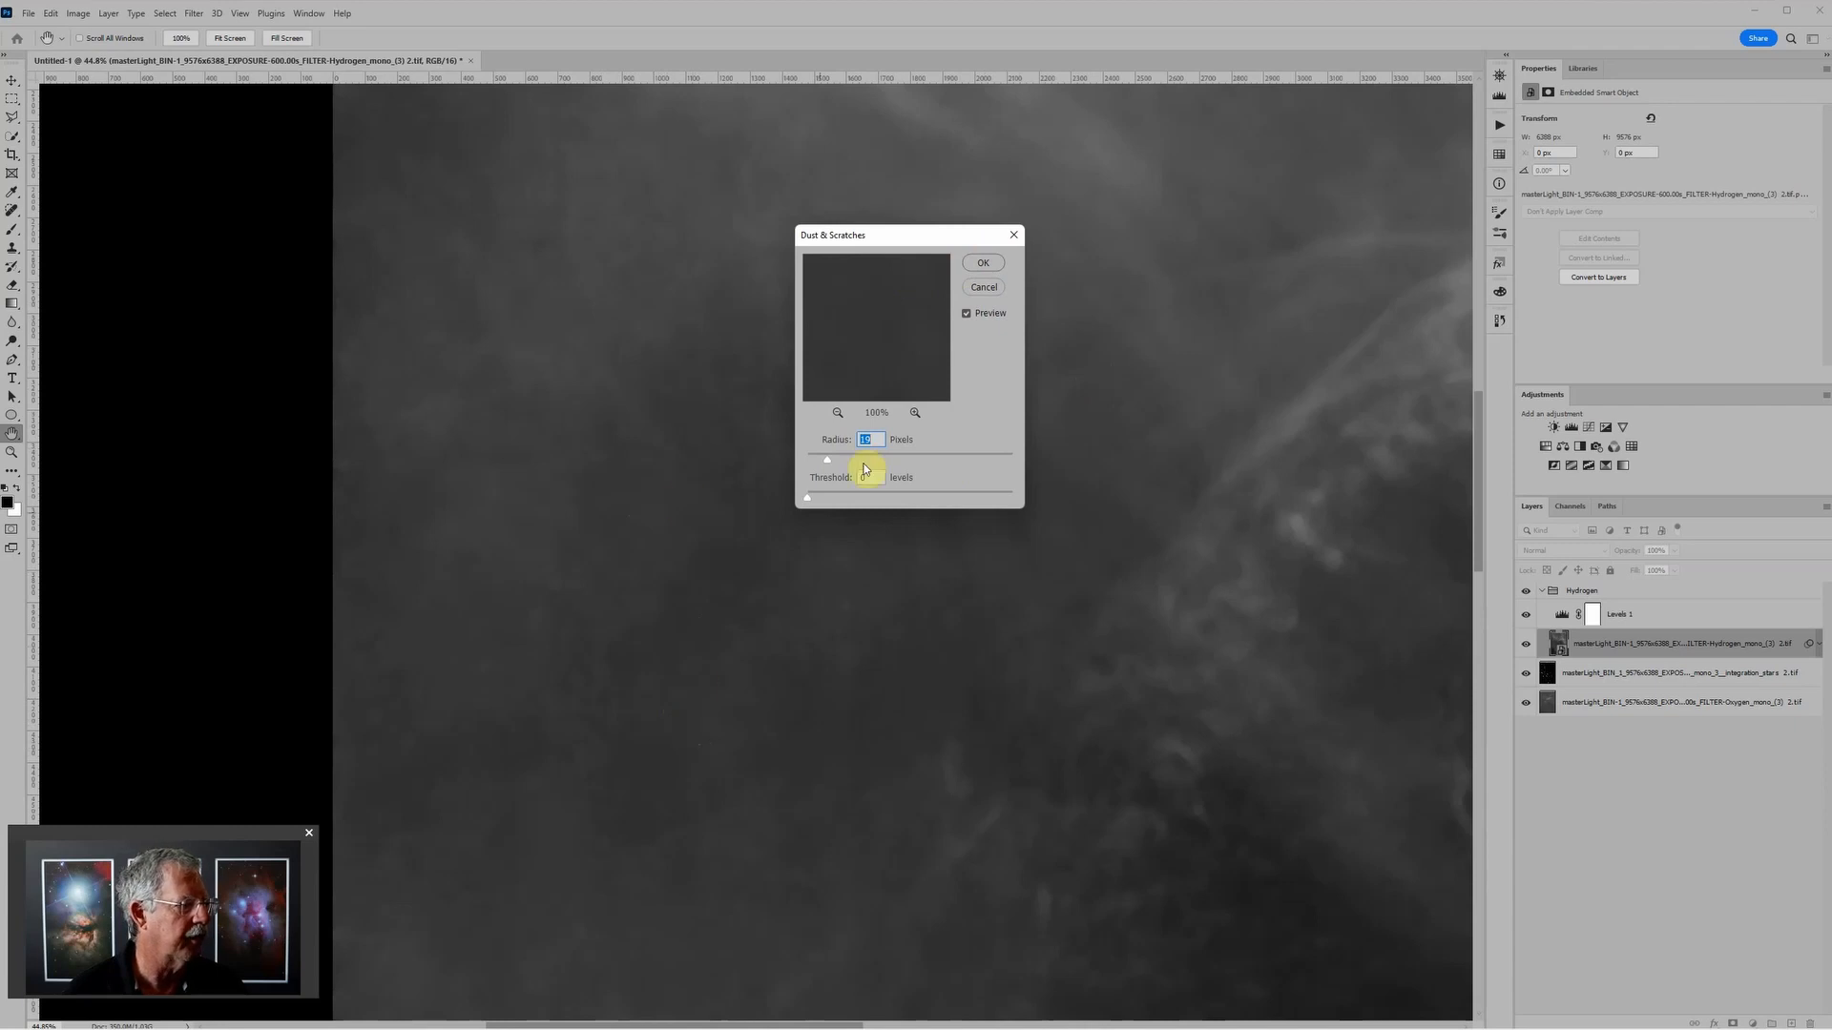
{"action": "left_click", "coordinate": [978, 264]}
Step: Paint black at 100% opacity on the Dust & Scratches filter mask over the bright arc and inner nebula to restore their detail
{"action": "key", "text": "j"}
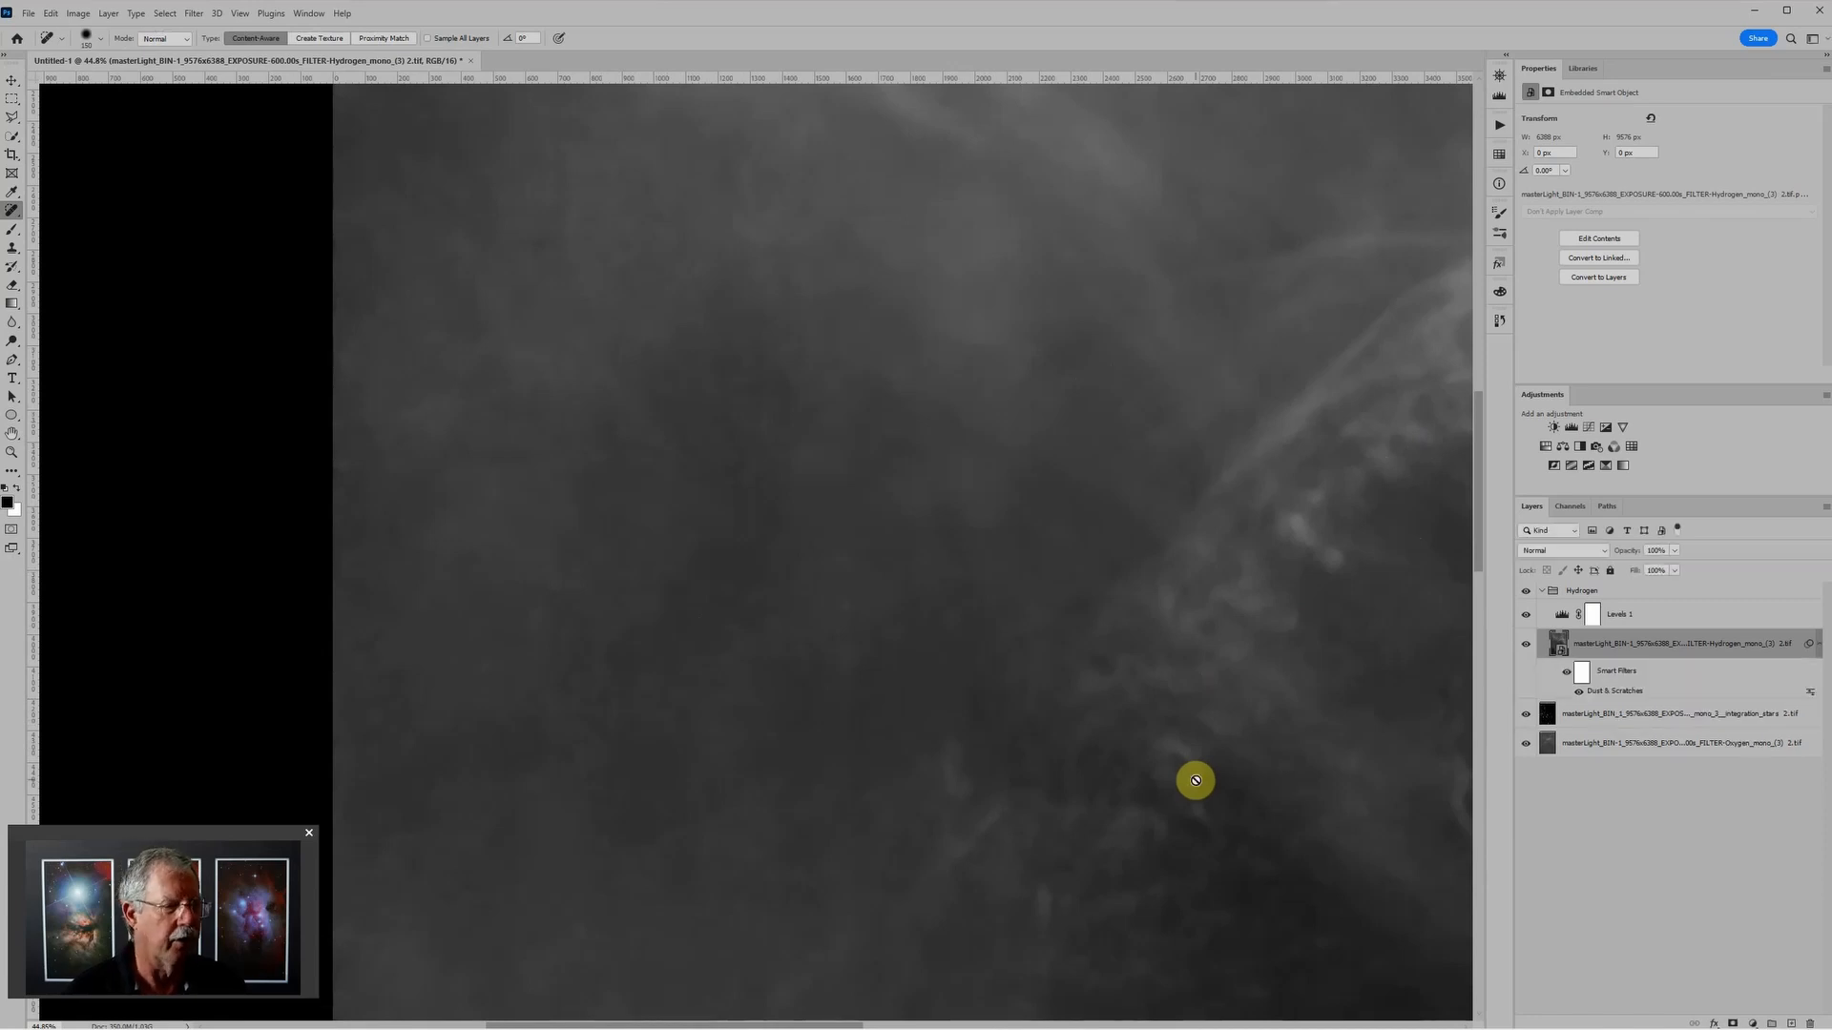
{"action": "scroll", "coordinate": [1198, 765], "scroll_direction": "down", "scroll_amount": 2}
{"action": "left_click_drag", "start_coordinate": [1195, 764], "coordinate": [691, 404]}
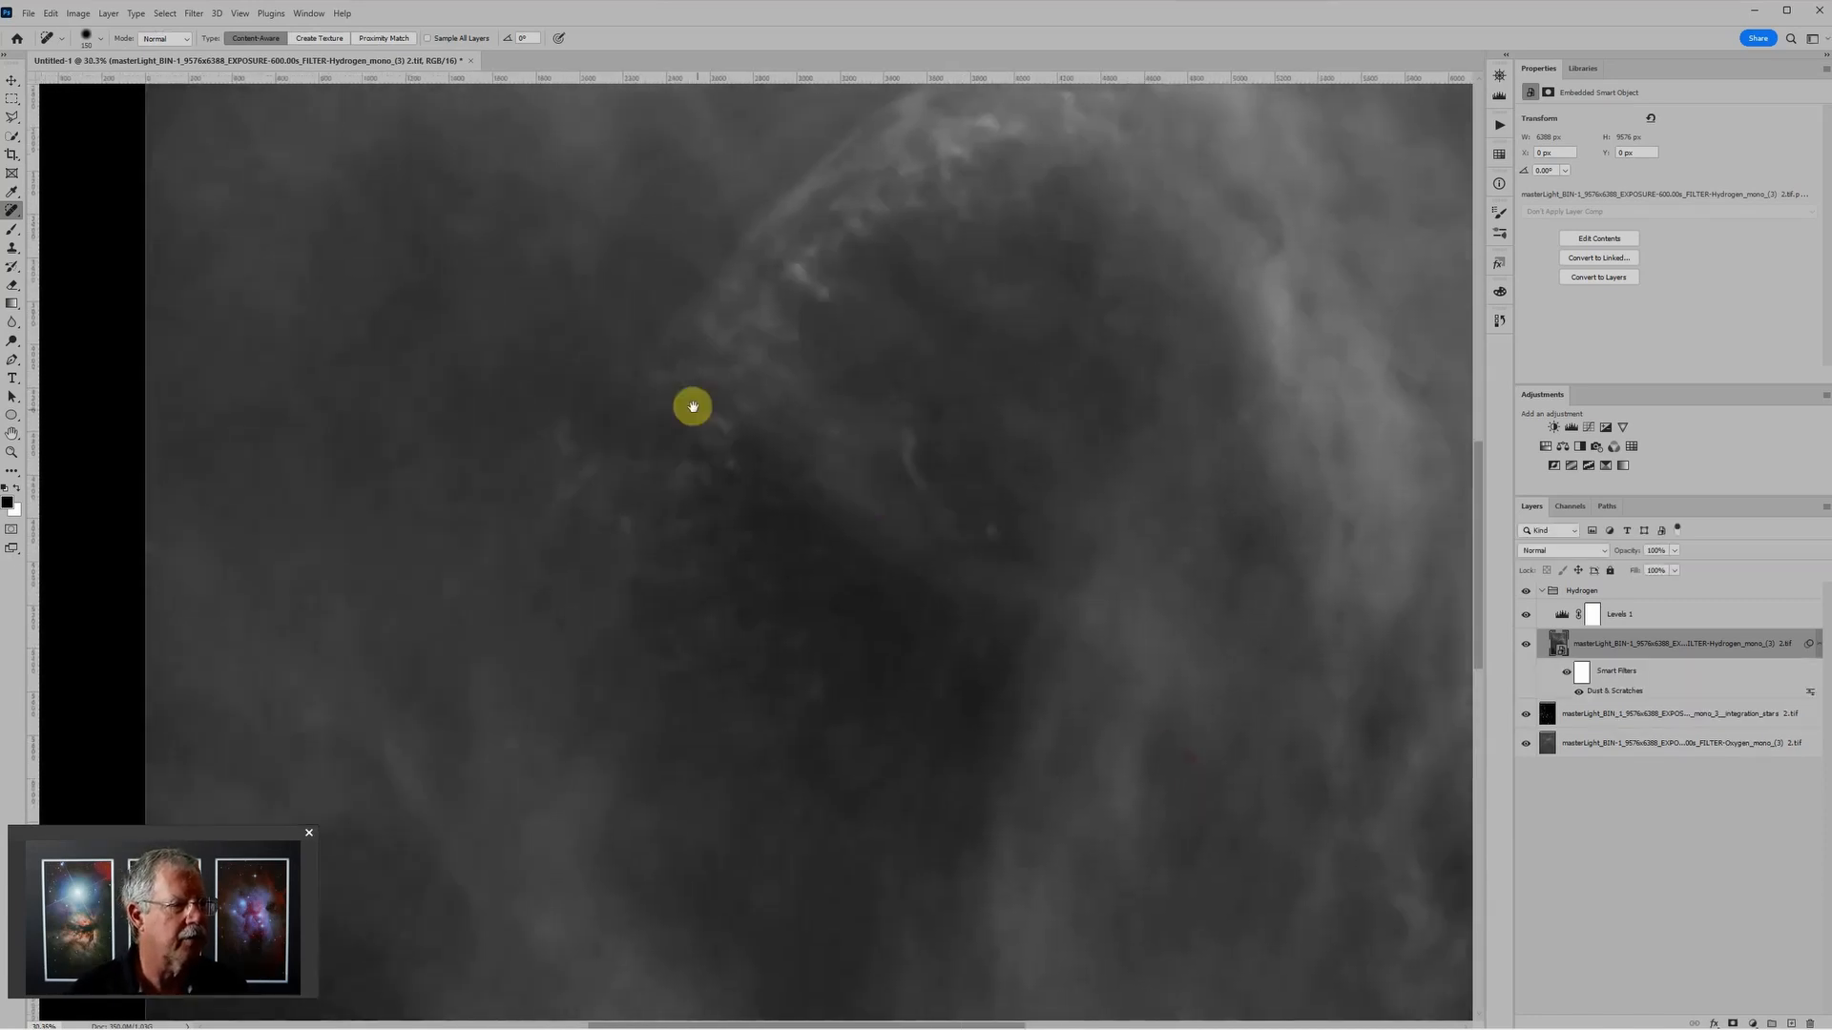
{"action": "scroll", "coordinate": [676, 400], "scroll_direction": "down", "scroll_amount": 1}
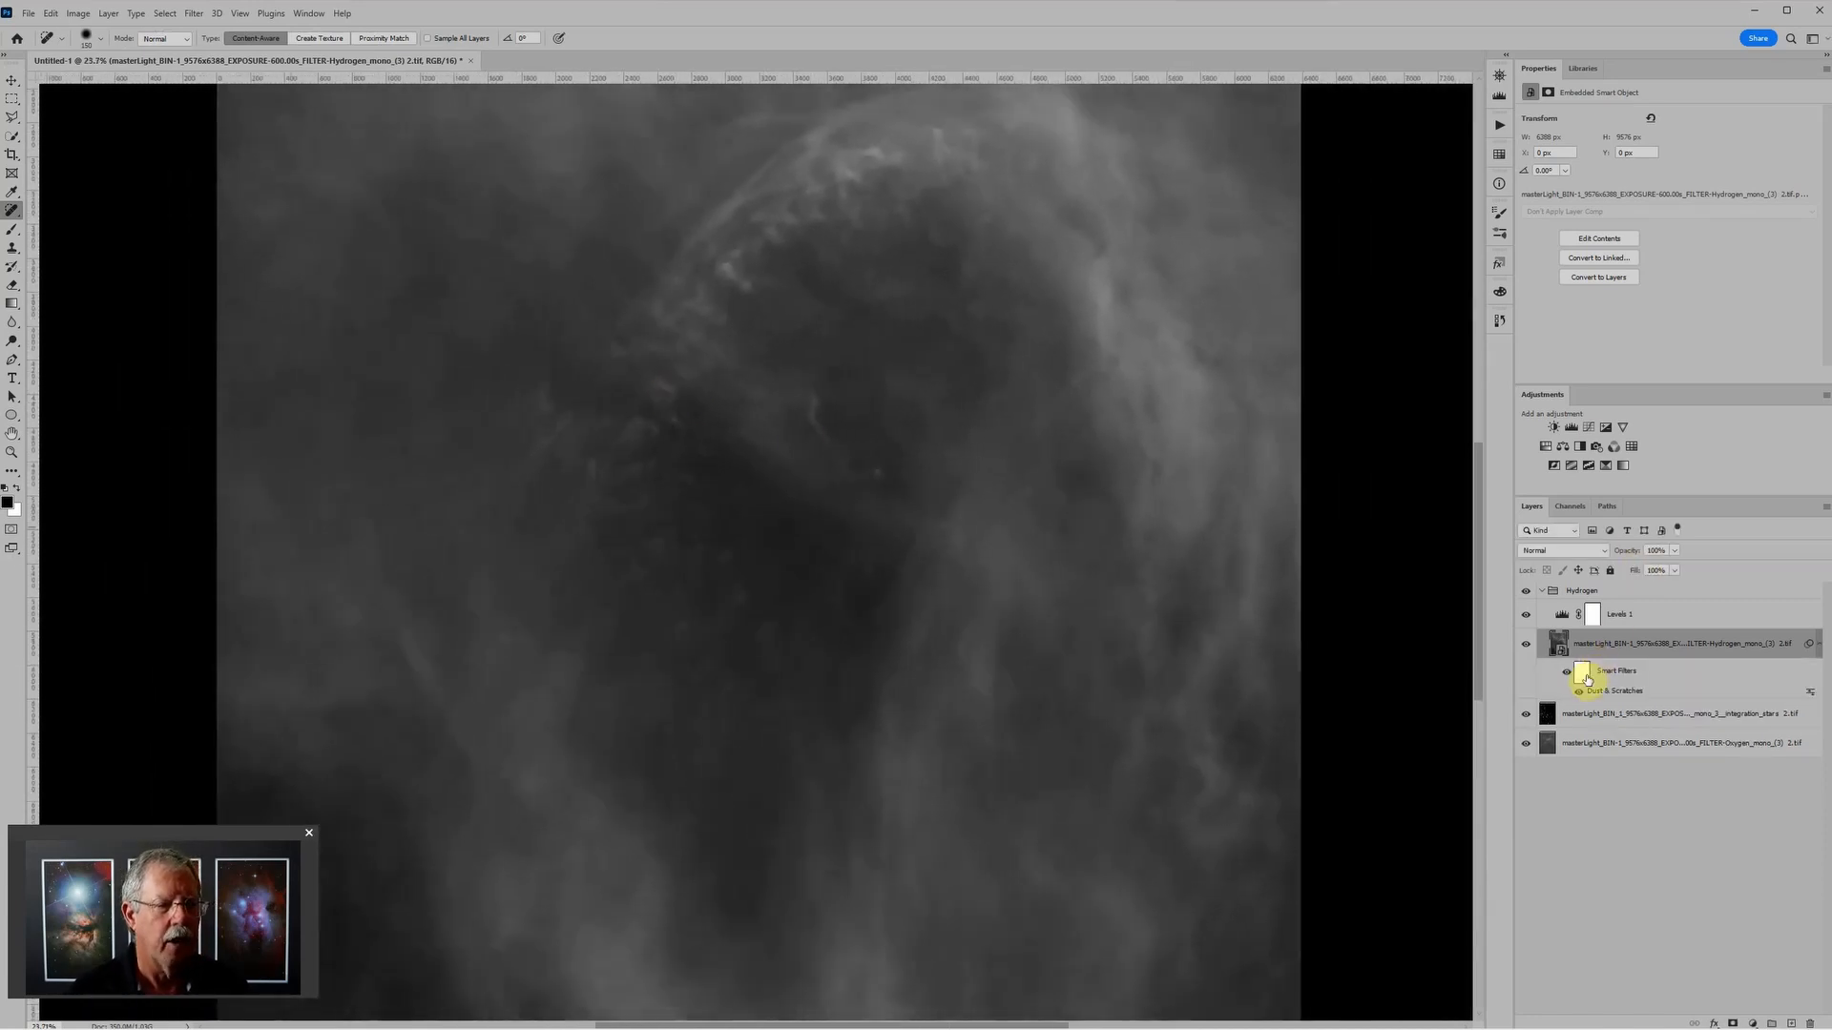
{"action": "left_click", "coordinate": [1582, 675]}
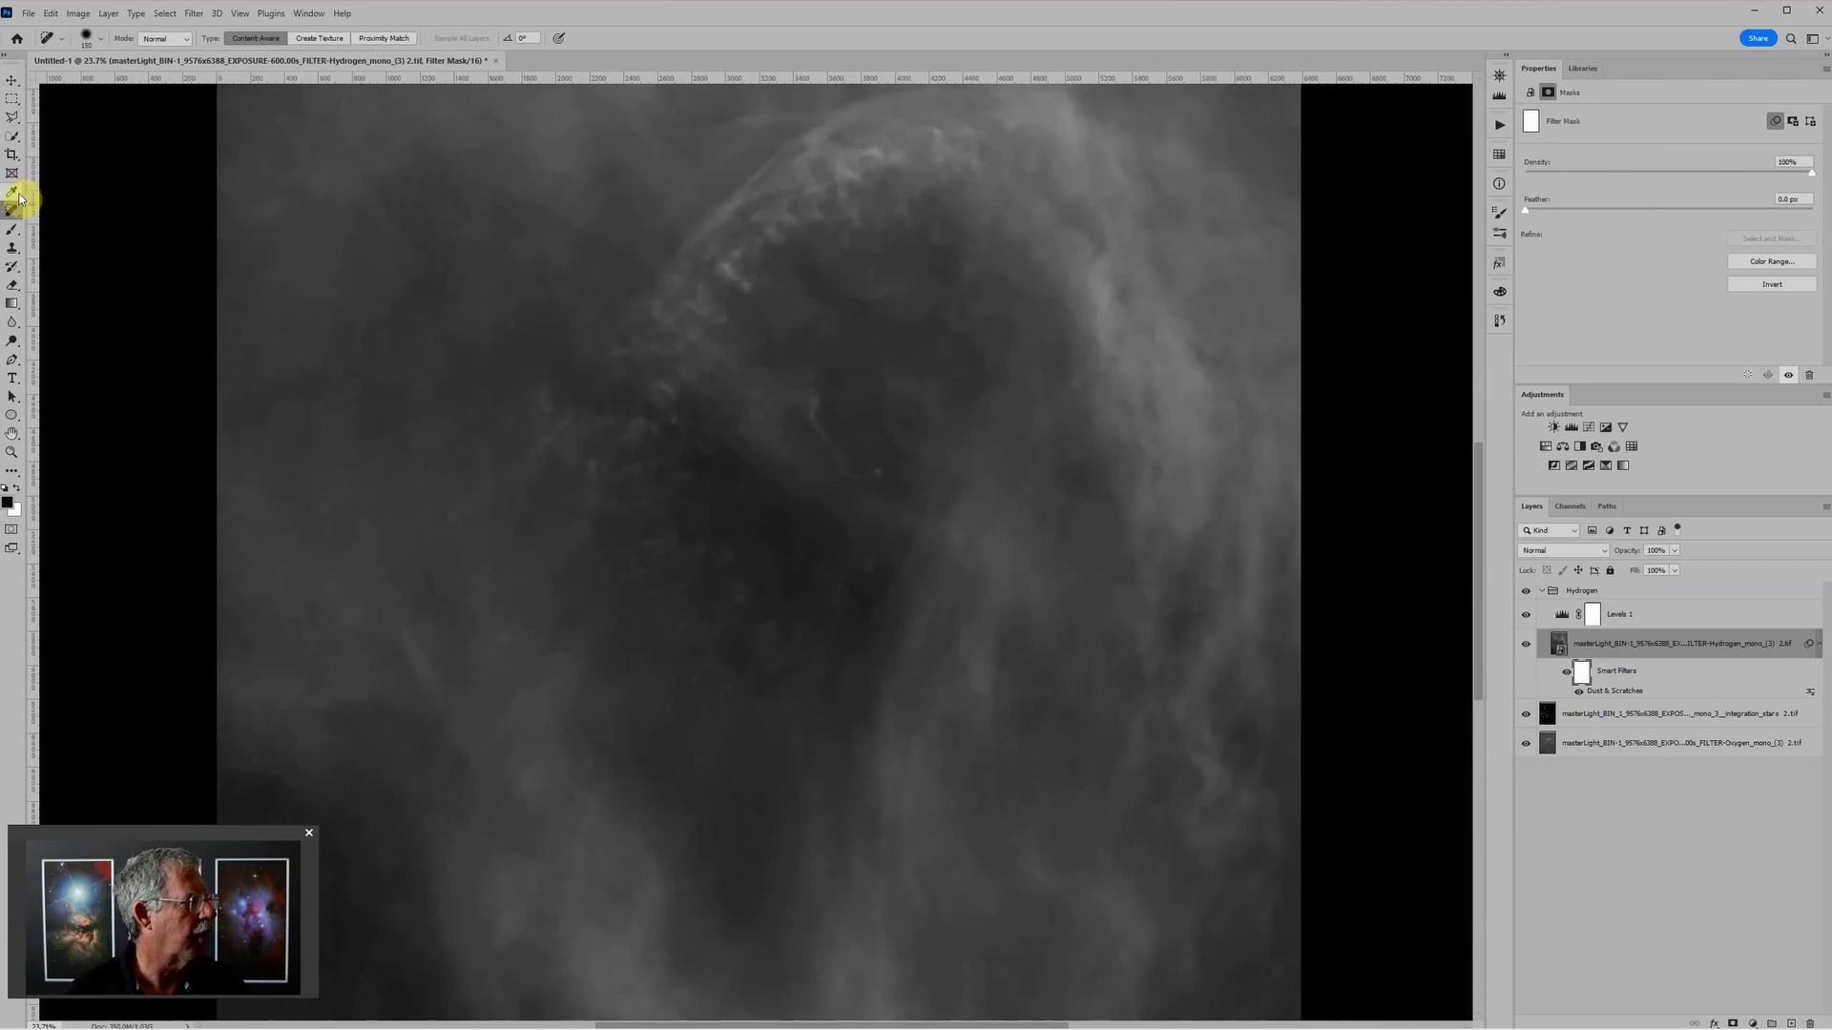
{"action": "key", "text": "b"}
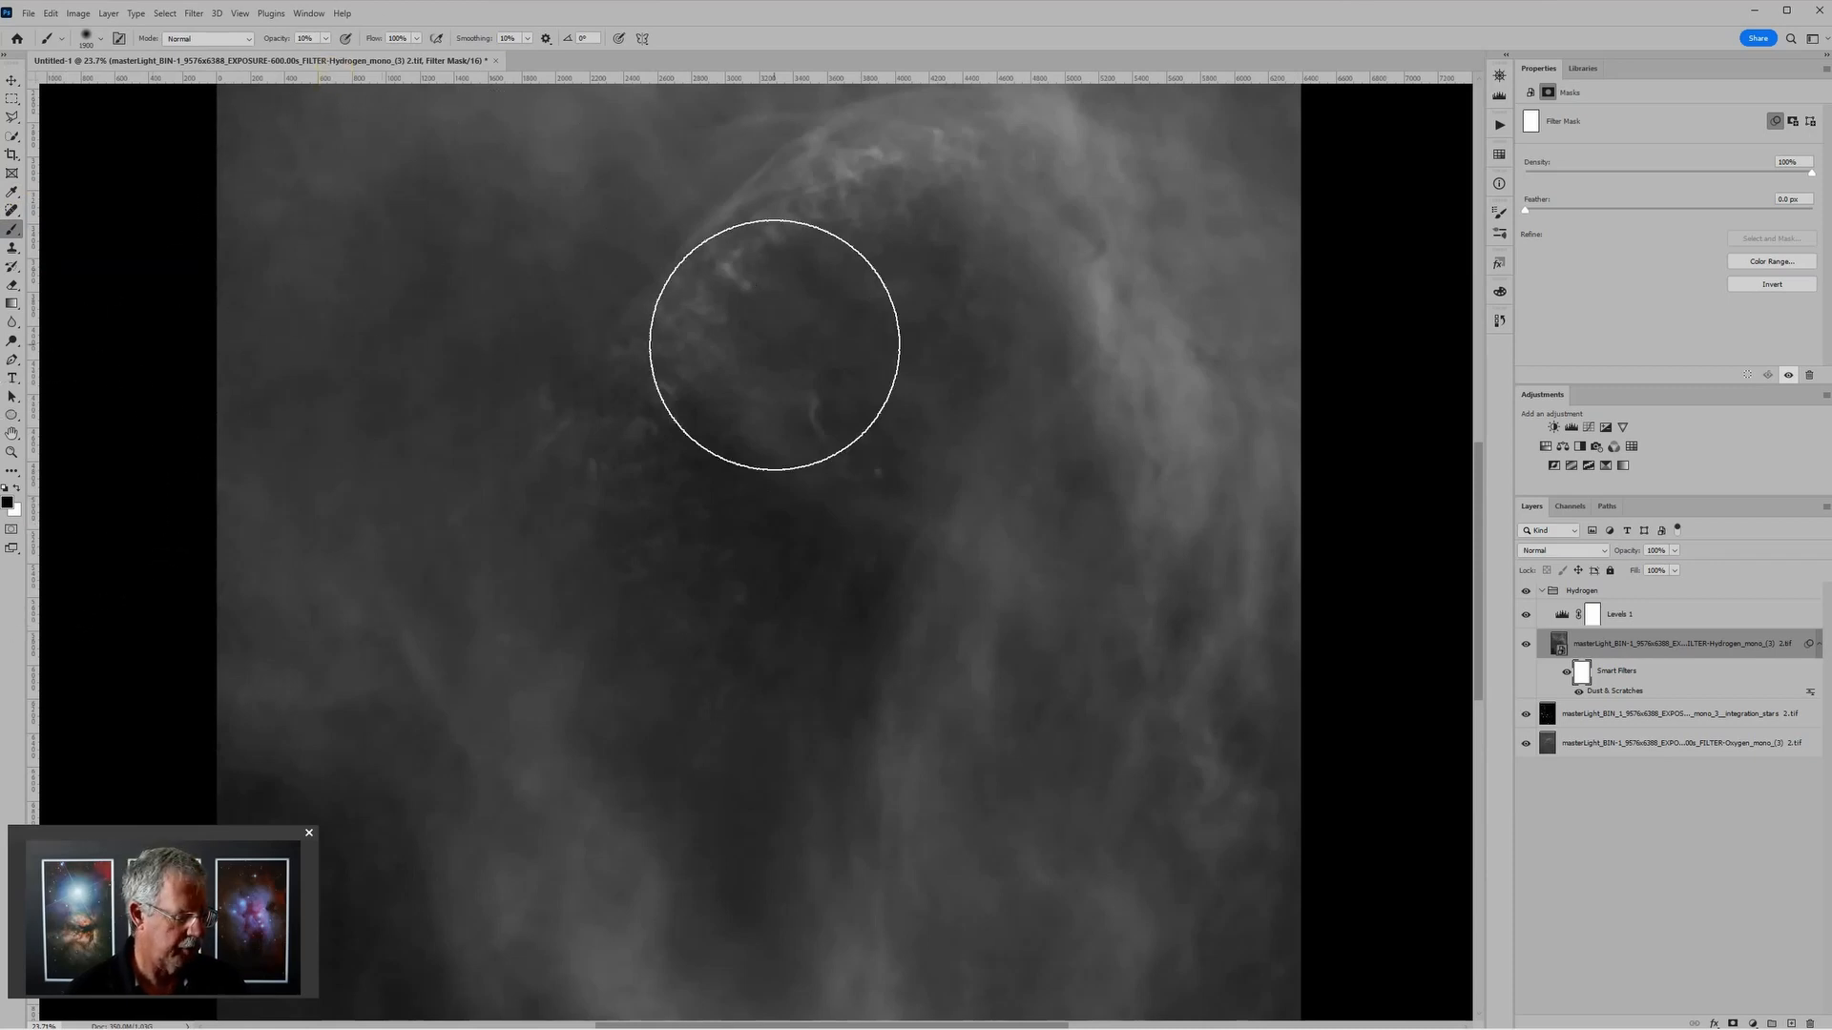
{"action": "key", "text": "0"}
{"action": "scroll", "coordinate": [1015, 468], "scroll_direction": "down", "scroll_amount": 1}
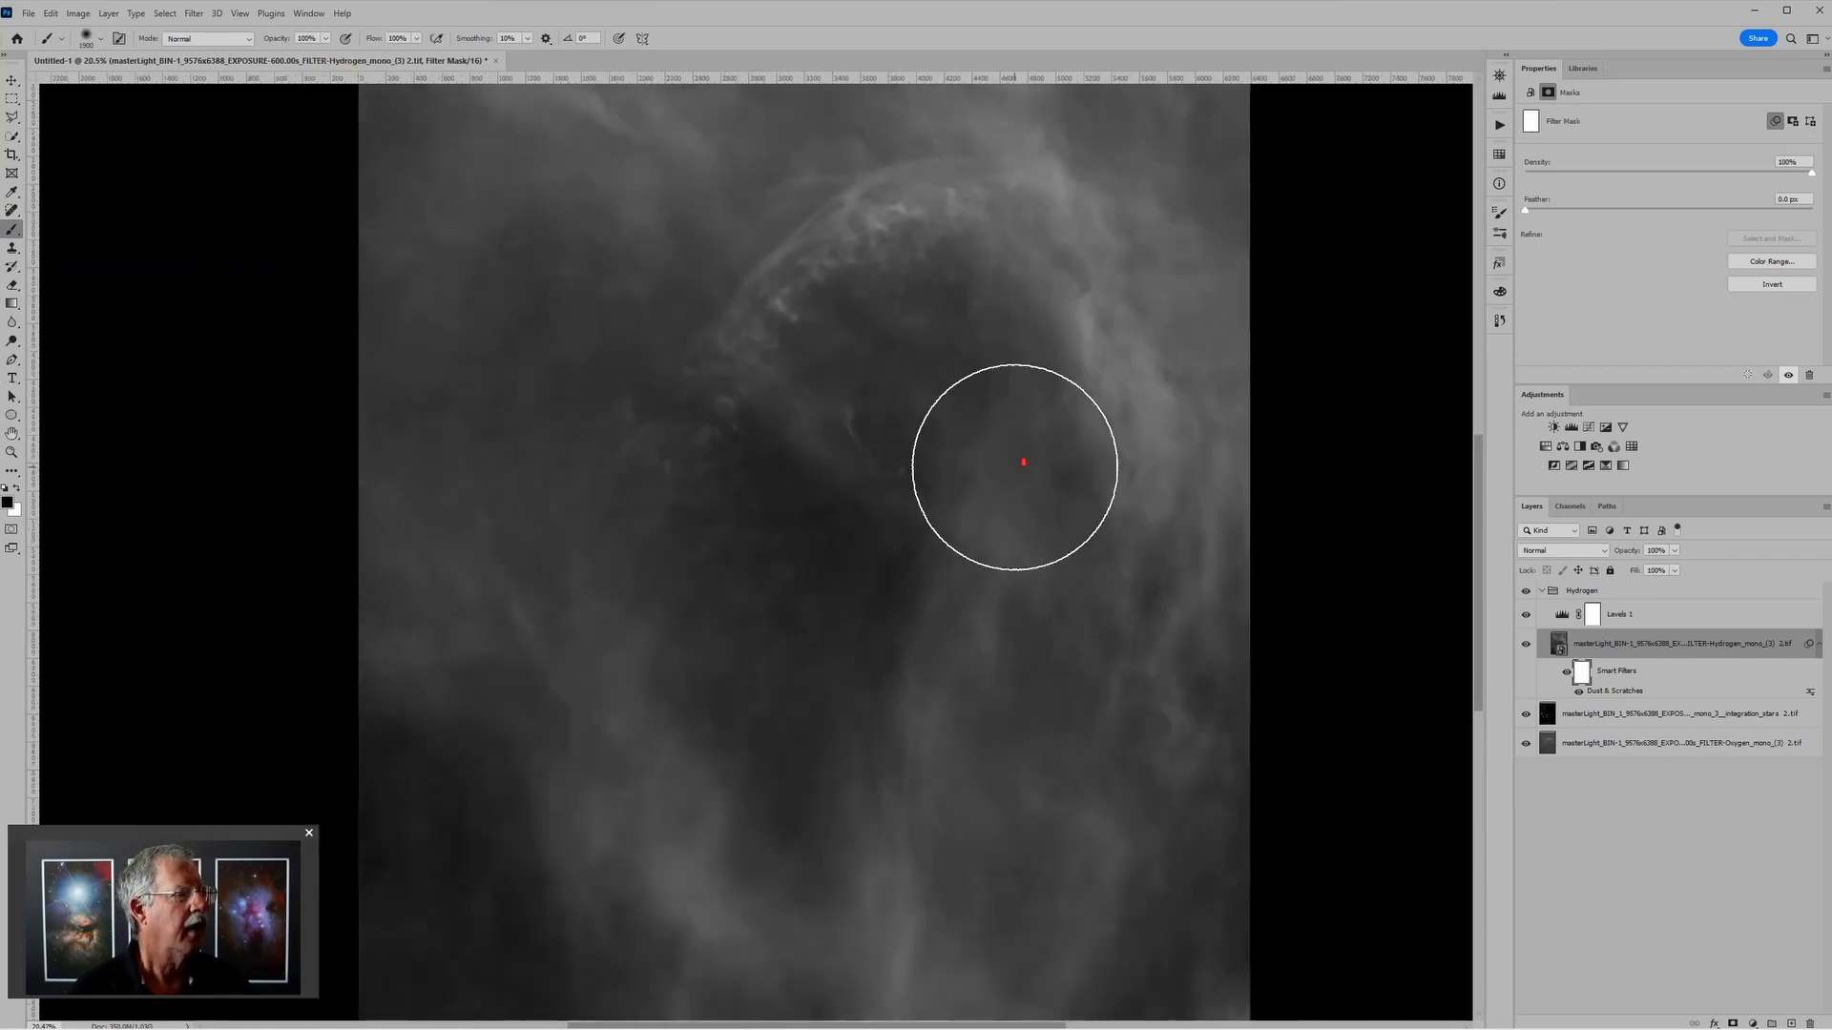
{"action": "scroll", "coordinate": [1015, 468], "scroll_direction": "down", "scroll_amount": 1}
{"action": "mouse_move", "coordinate": [1088, 353]}
{"action": "left_mouse_down"}
{"action": "mouse_move", "coordinate": [1006, 288]}
{"action": "mouse_move", "coordinate": [866, 304]}
{"action": "mouse_move", "coordinate": [893, 276]}
{"action": "mouse_move", "coordinate": [783, 390]}
{"action": "mouse_move", "coordinate": [749, 488]}
{"action": "mouse_move", "coordinate": [784, 465]}
{"action": "mouse_move", "coordinate": [850, 466]}
{"action": "mouse_move", "coordinate": [921, 391]}
{"action": "mouse_move", "coordinate": [927, 450]}
{"action": "mouse_move", "coordinate": [833, 479]}
{"action": "mouse_move", "coordinate": [814, 591]}
{"action": "mouse_move", "coordinate": [861, 637]}
{"action": "mouse_move", "coordinate": [771, 536]}
{"action": "mouse_move", "coordinate": [802, 698]}
{"action": "mouse_move", "coordinate": [783, 551]}
{"action": "mouse_move", "coordinate": [823, 319]}
{"action": "mouse_move", "coordinate": [1007, 307]}
{"action": "mouse_move", "coordinate": [1027, 328]}
{"action": "mouse_move", "coordinate": [1024, 448]}
{"action": "left_mouse_up"}
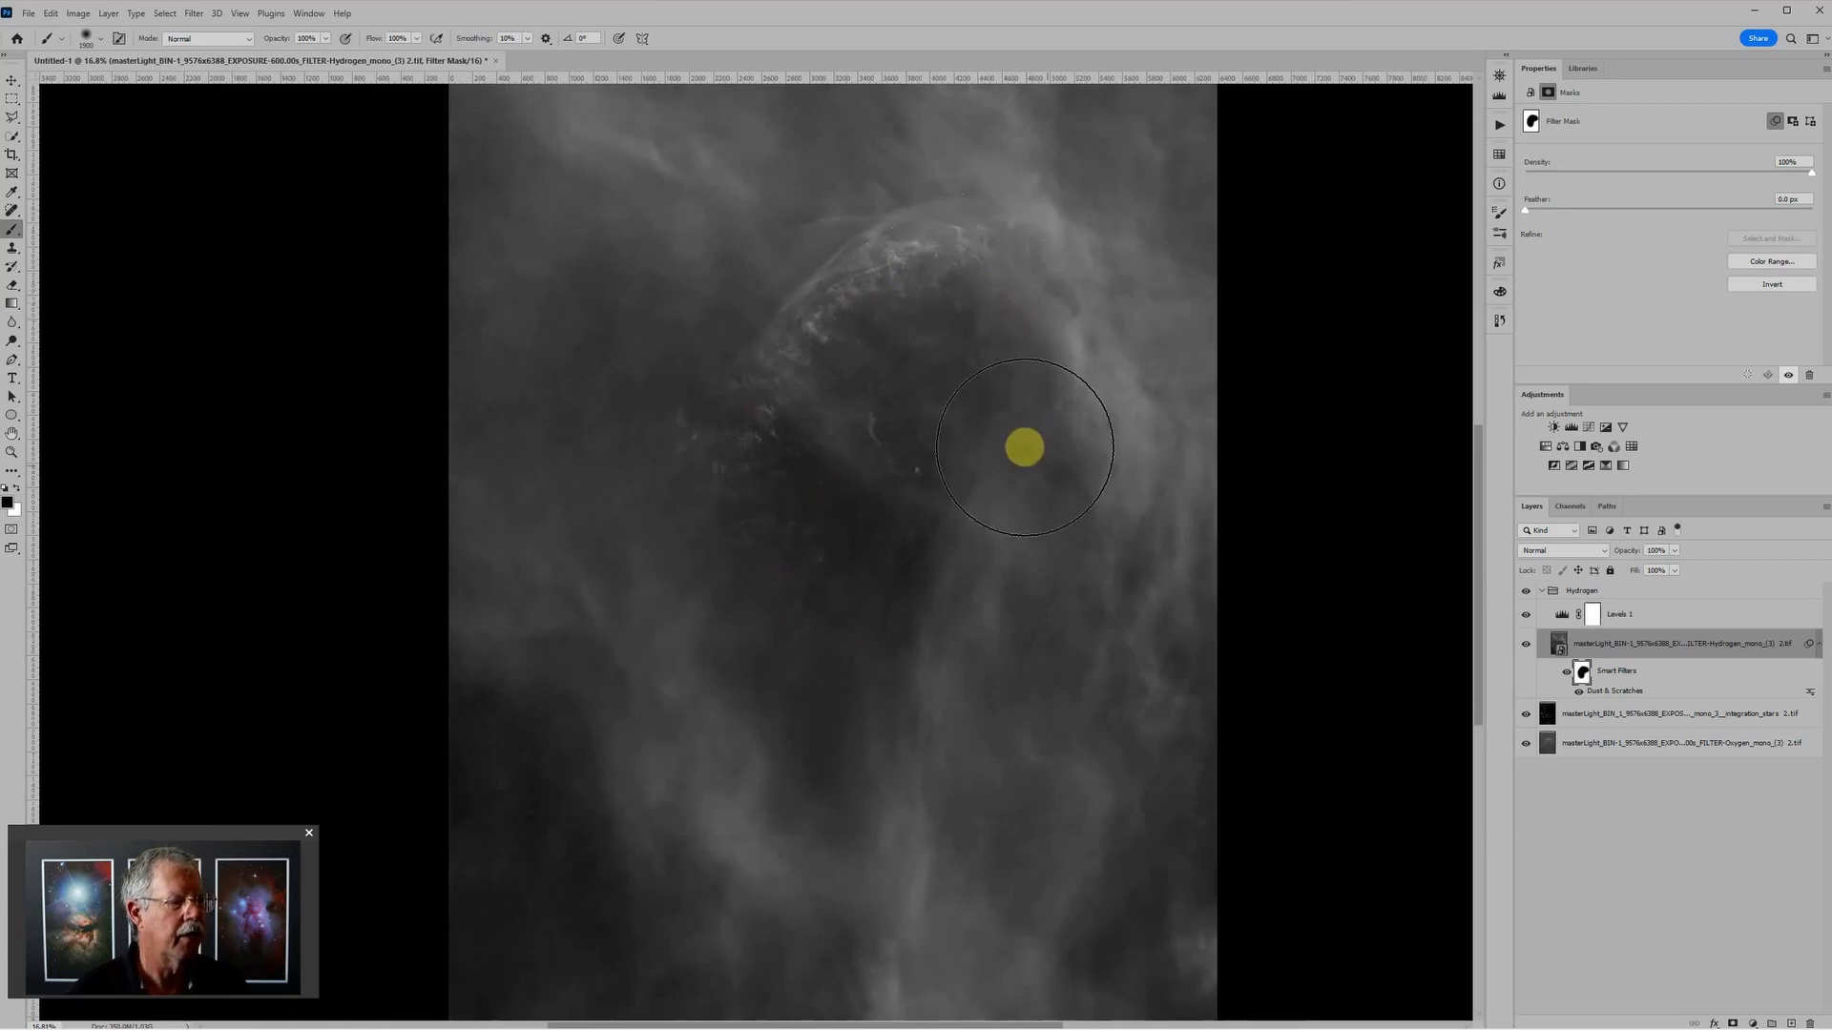
{"action": "scroll", "coordinate": [1046, 464], "scroll_direction": "down", "scroll_amount": 4}
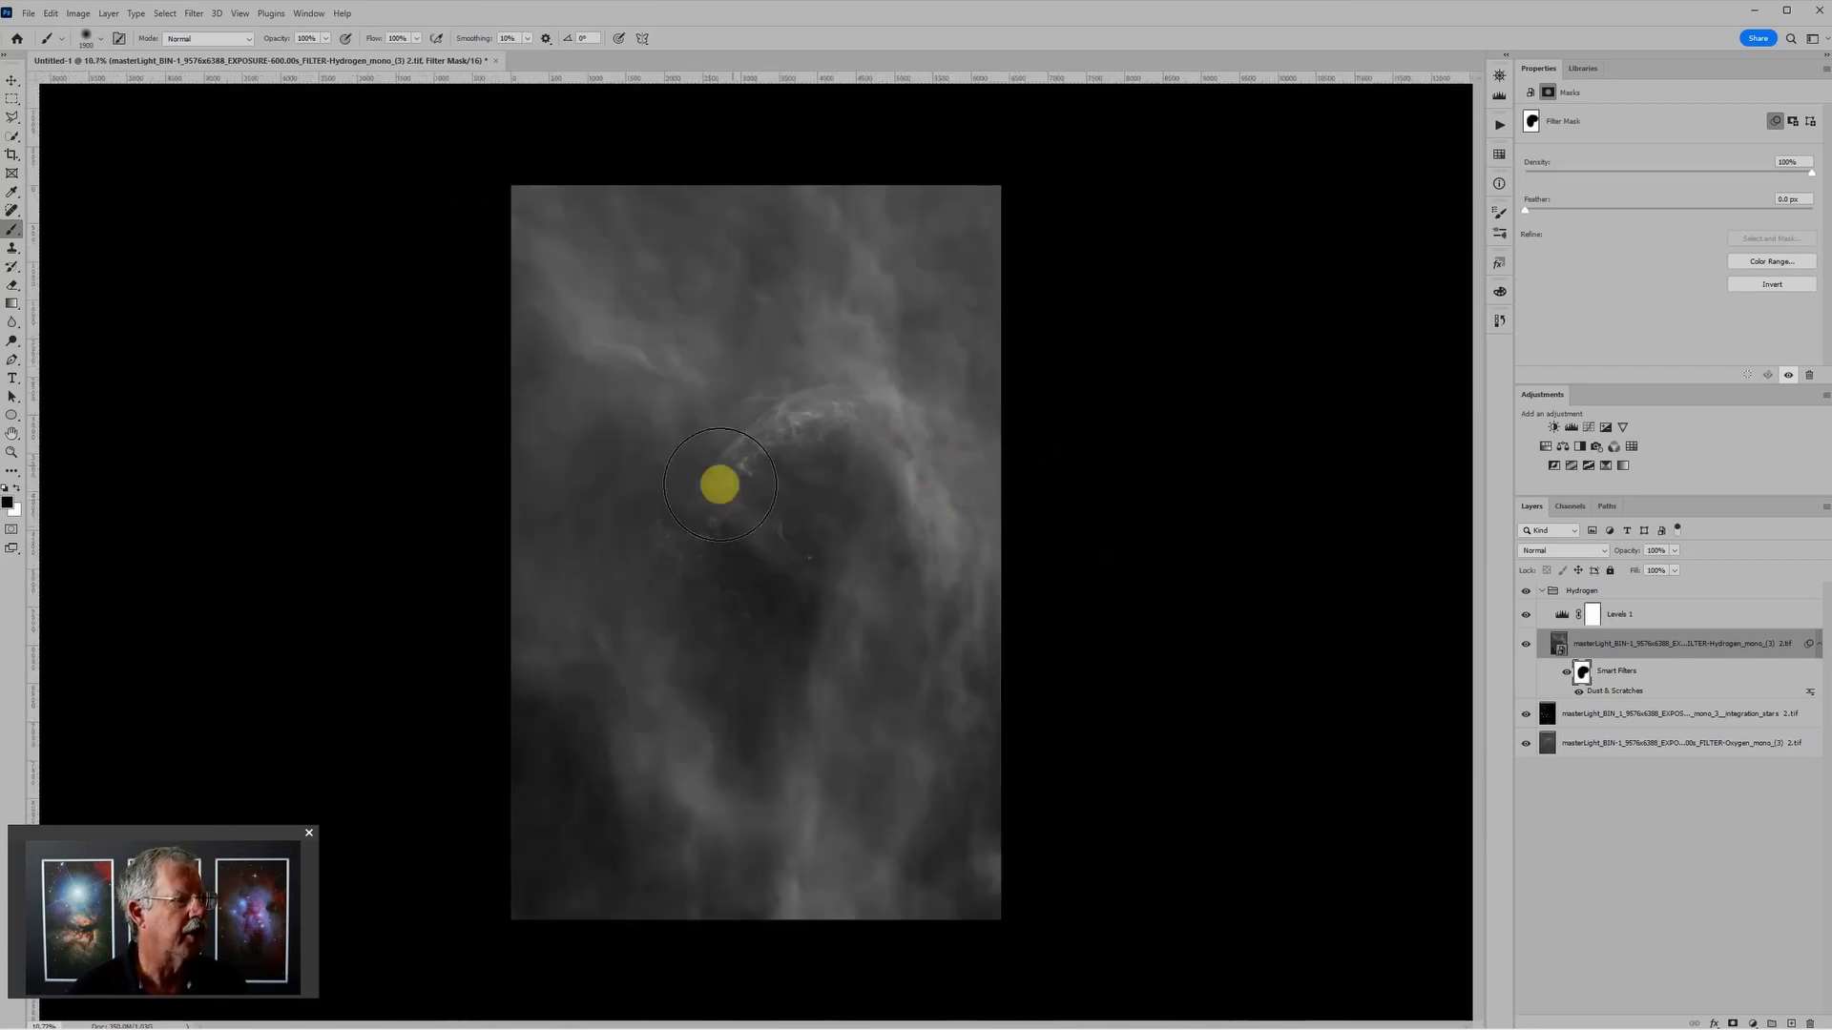
{"action": "mouse_move", "coordinate": [720, 485]}
{"action": "left_mouse_down"}
{"action": "mouse_move", "coordinate": [796, 422]}
{"action": "mouse_move", "coordinate": [845, 423]}
{"action": "mouse_move", "coordinate": [842, 333]}
{"action": "mouse_move", "coordinate": [912, 289]}
{"action": "mouse_move", "coordinate": [818, 286]}
{"action": "mouse_move", "coordinate": [657, 415]}
{"action": "mouse_move", "coordinate": [597, 645]}
{"action": "mouse_move", "coordinate": [641, 739]}
{"action": "mouse_move", "coordinate": [721, 765]}
{"action": "mouse_move", "coordinate": [997, 553]}
{"action": "mouse_move", "coordinate": [984, 454]}
{"action": "mouse_move", "coordinate": [957, 712]}
{"action": "mouse_move", "coordinate": [1037, 562]}
{"action": "left_mouse_up"}
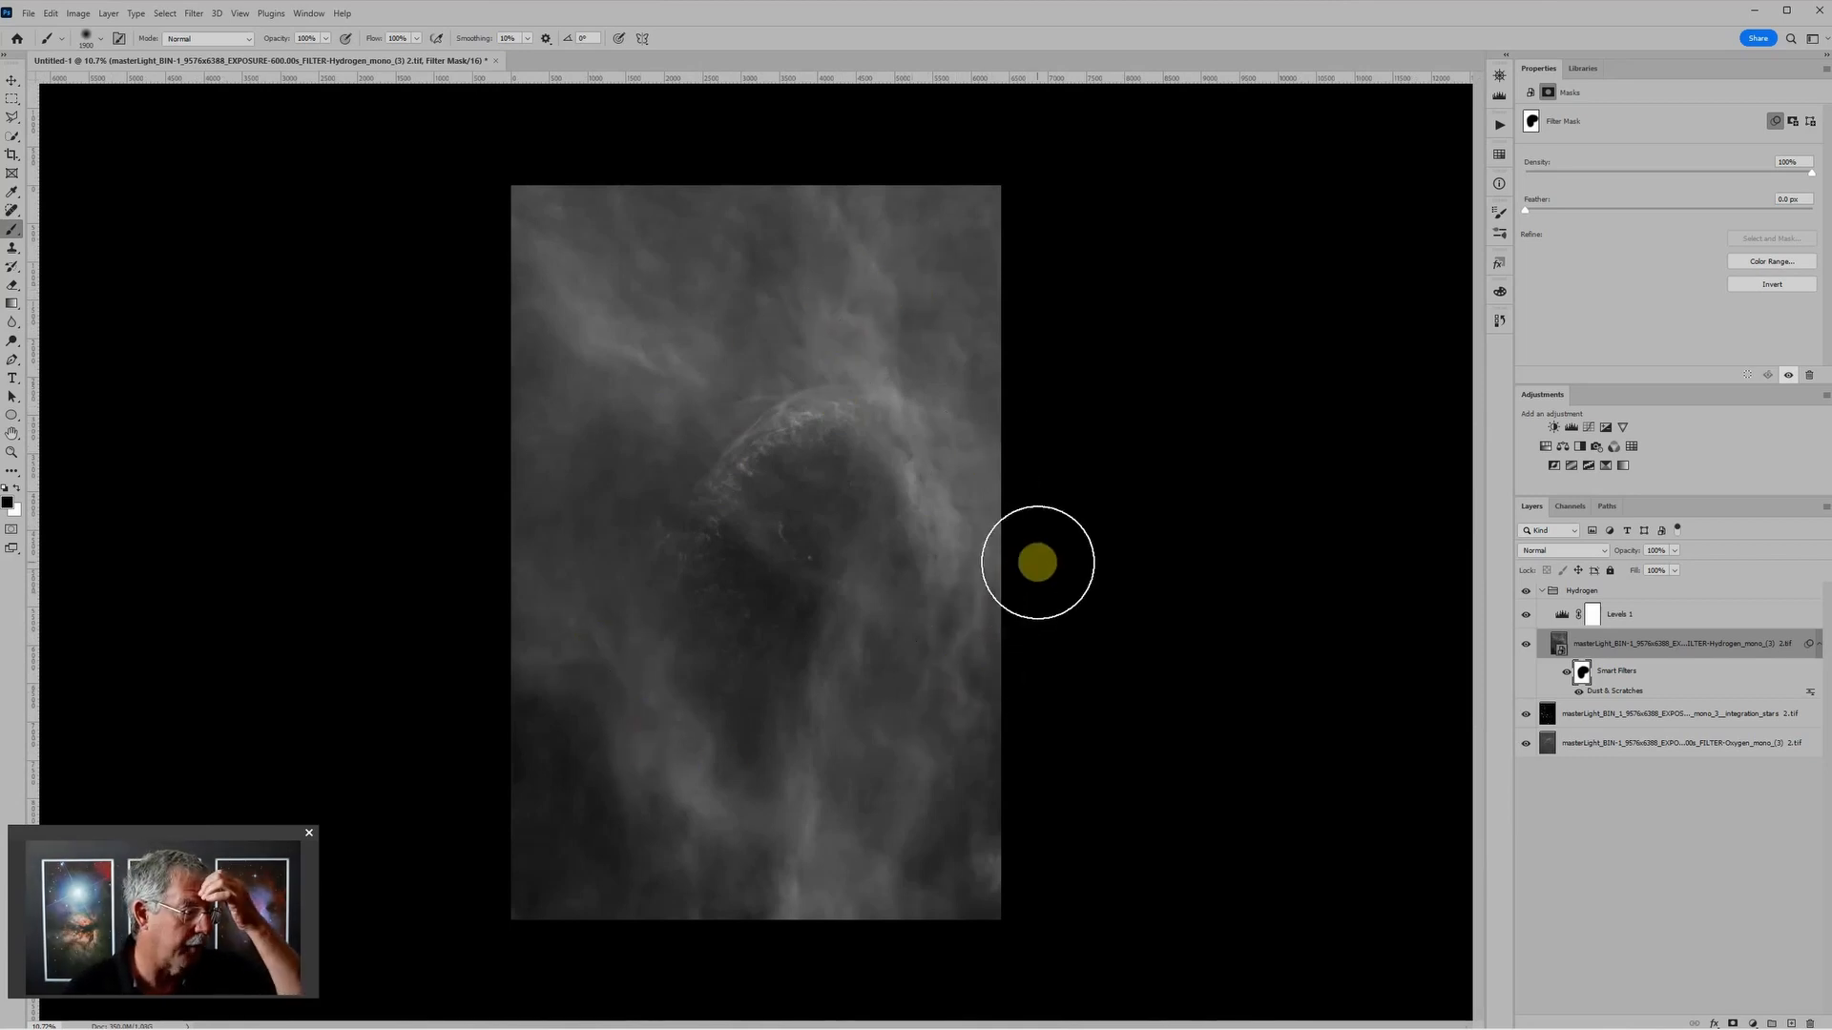
Step: Paint white on the filter mask with a much smaller brush over the leftover star specks inside the nebula's dark cavity
{"action": "scroll", "coordinate": [855, 306], "scroll_direction": "up", "scroll_amount": 5}
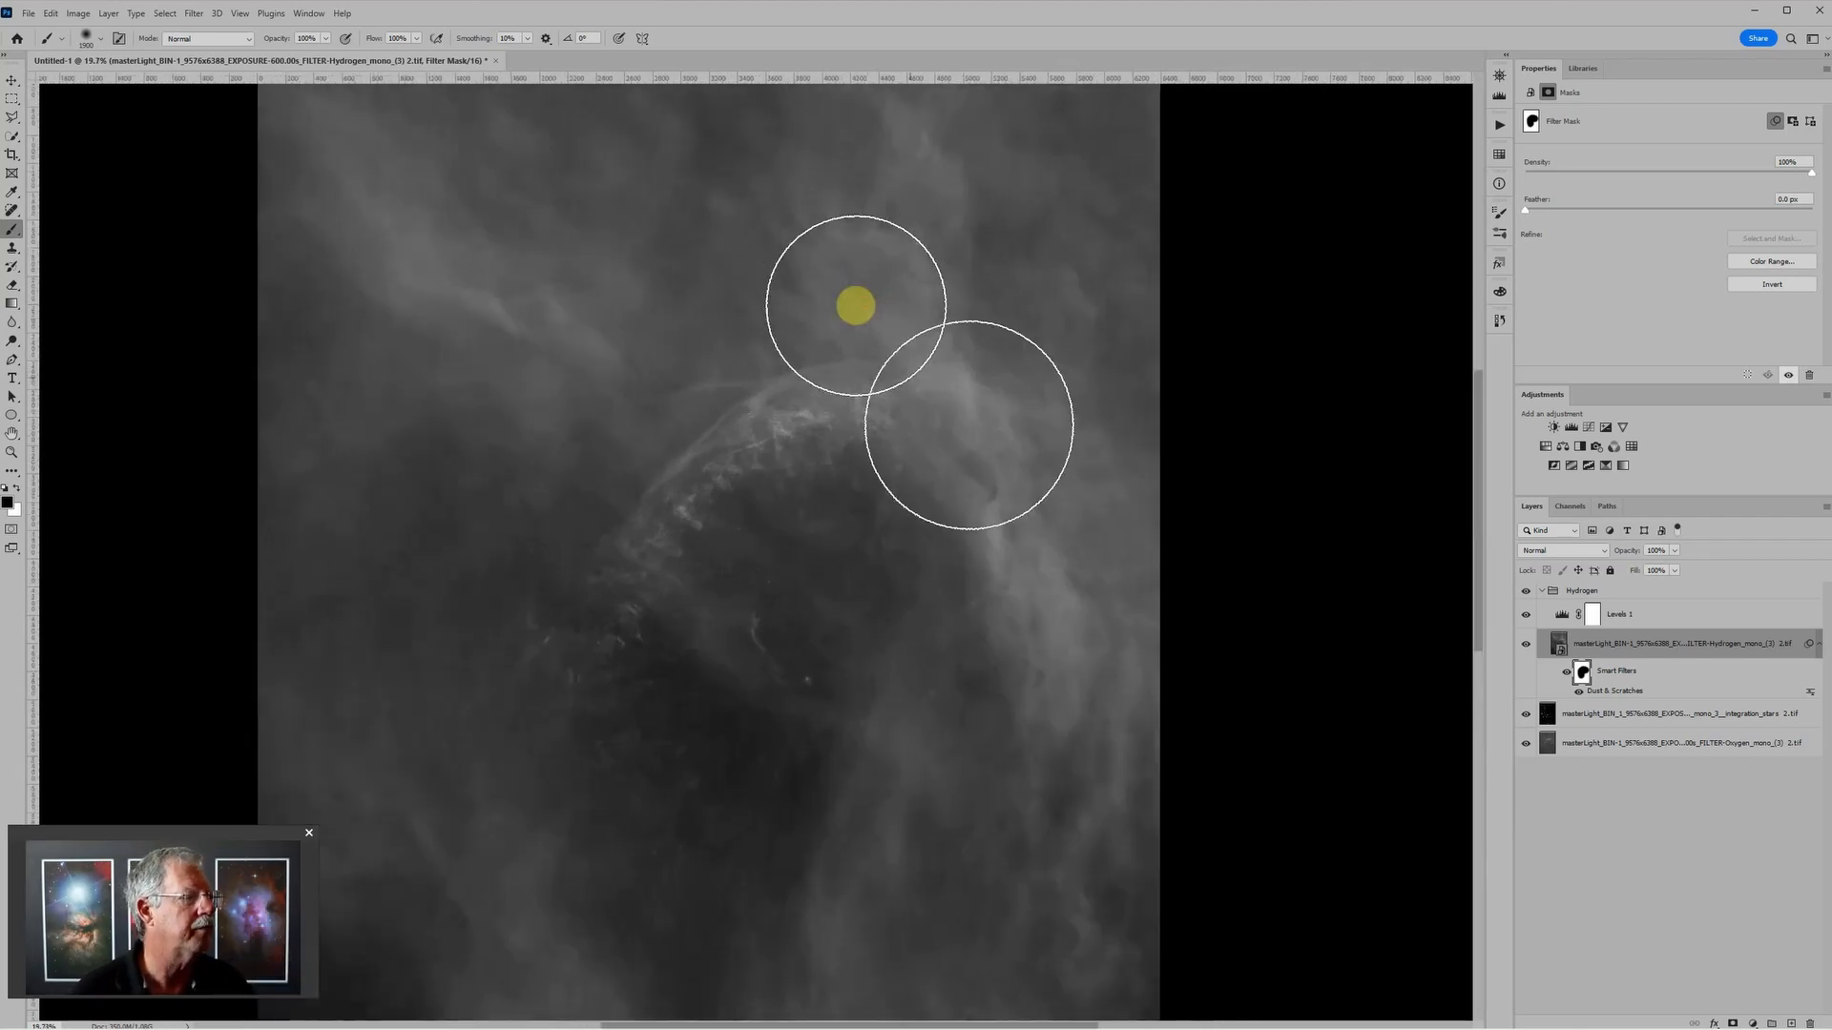
{"action": "scroll", "coordinate": [1011, 633], "scroll_direction": "up", "scroll_amount": 4}
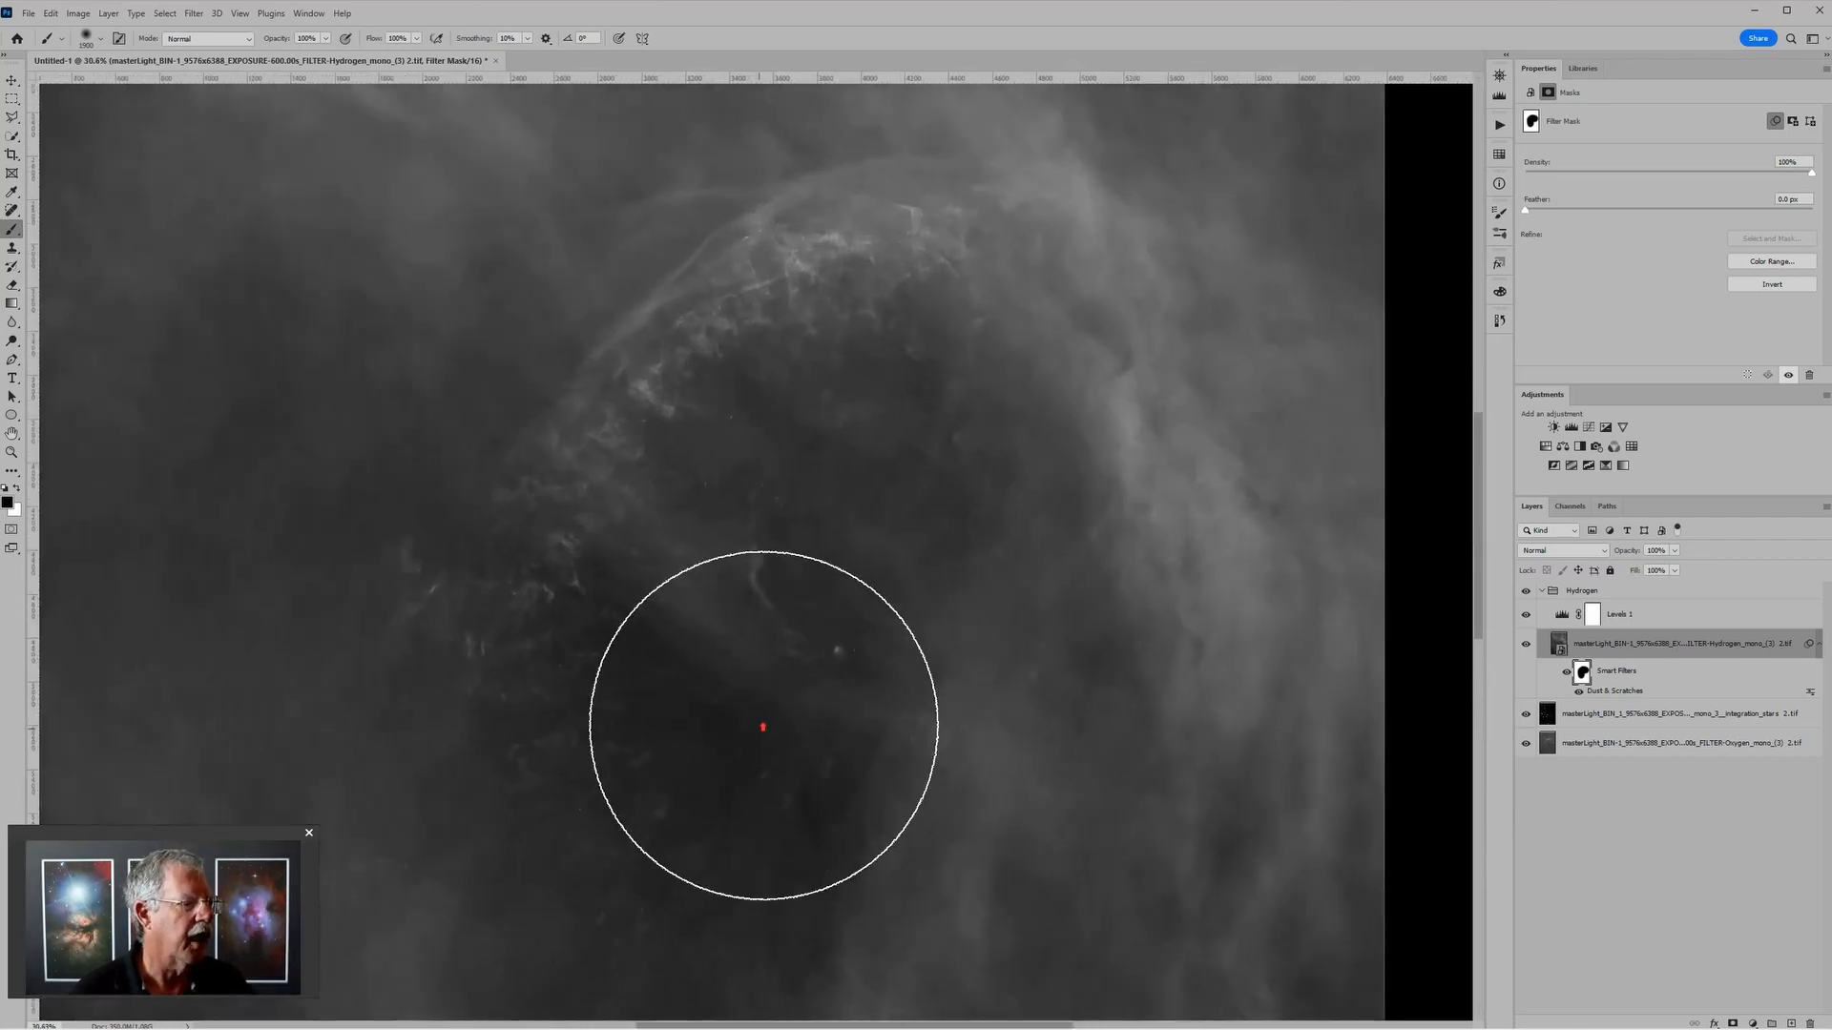
{"action": "key", "text": "bracketleft"}
{"action": "key", "text": "bracketleft"}
{"action": "key", "text": "bracketleft"}
{"action": "key", "text": "bracketleft"}
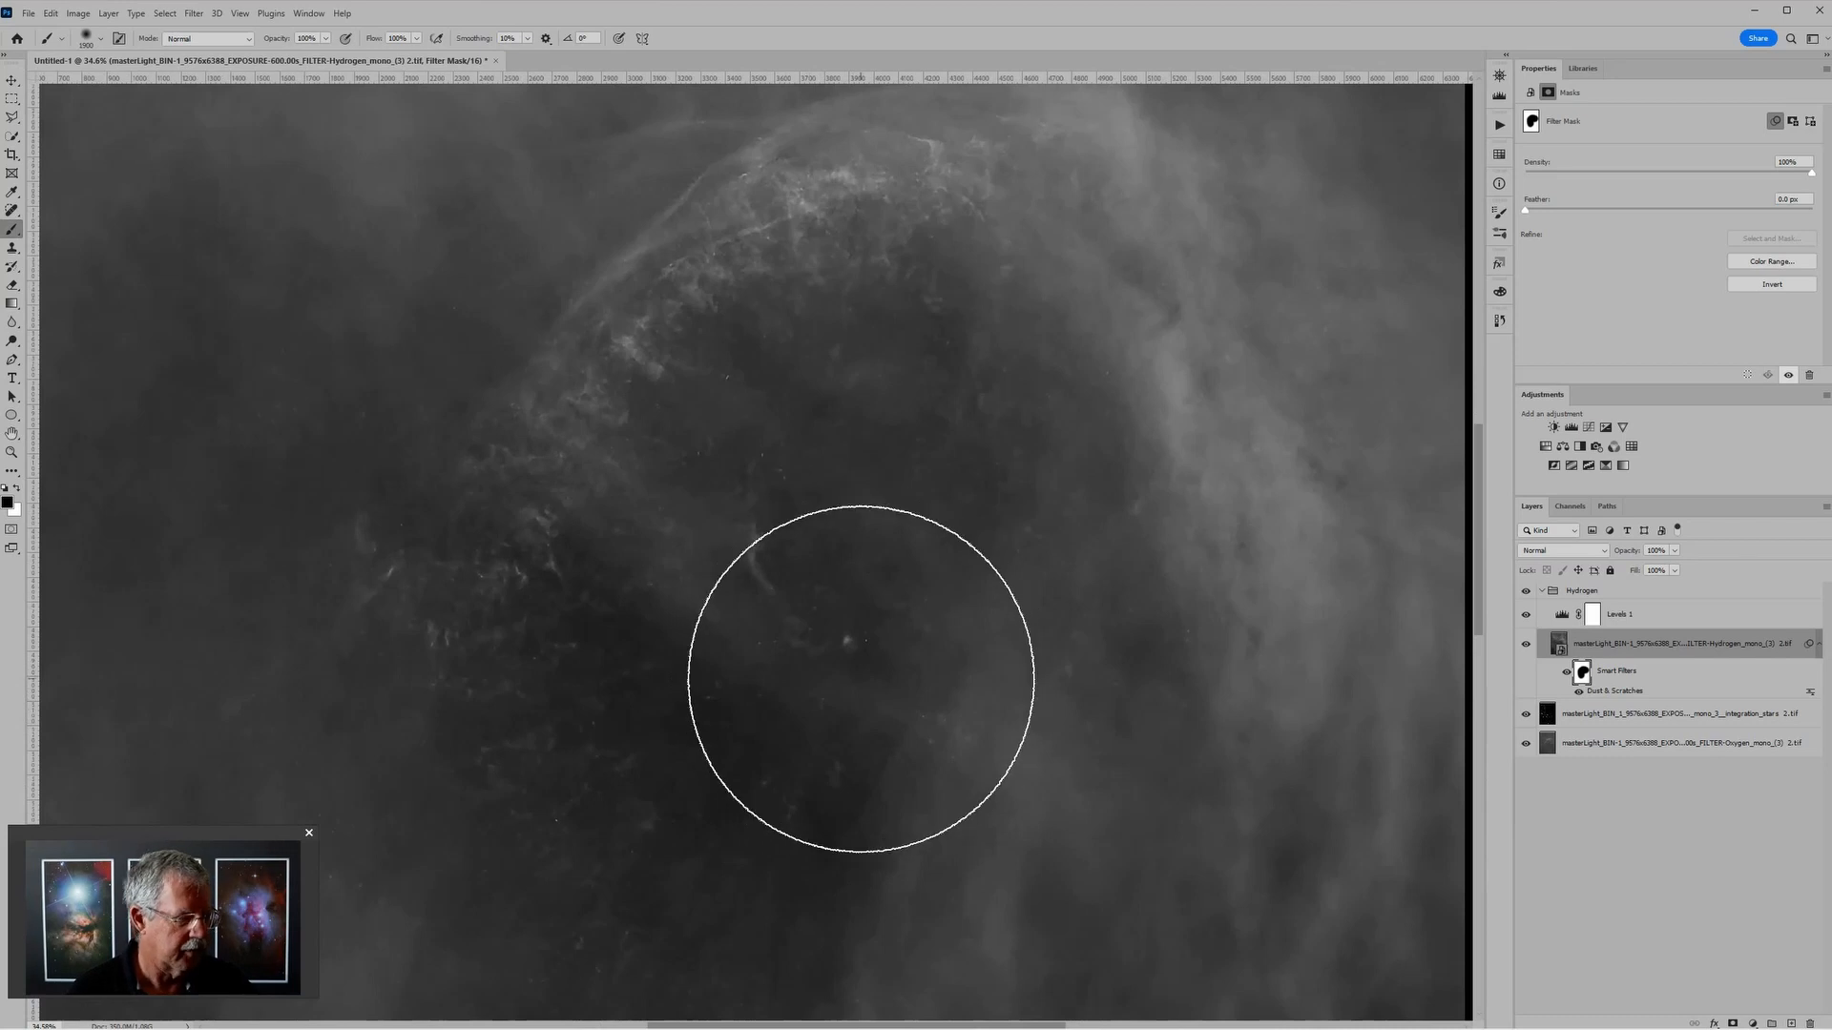
{"action": "key", "text": "bracketleft"}
{"action": "key", "text": "bracketleft"}
{"action": "key", "text": "bracketleft"}
{"action": "key", "text": "bracketleft"}
{"action": "key", "text": "bracketleft"}
{"action": "key", "text": "bracketleft"}
{"action": "key", "text": "bracketleft"}
{"action": "key", "text": "bracketleft"}
{"action": "key", "text": "bracketleft"}
{"action": "key", "text": "bracketleft"}
{"action": "key", "text": "bracketleft"}
{"action": "key", "text": "bracketleft"}
{"action": "key", "text": "bracketleft"}
{"action": "key", "text": "bracketleft"}
{"action": "key", "text": "bracketleft"}
{"action": "key", "text": "bracketleft"}
{"action": "scroll", "coordinate": [877, 663], "scroll_direction": "up", "scroll_amount": 3}
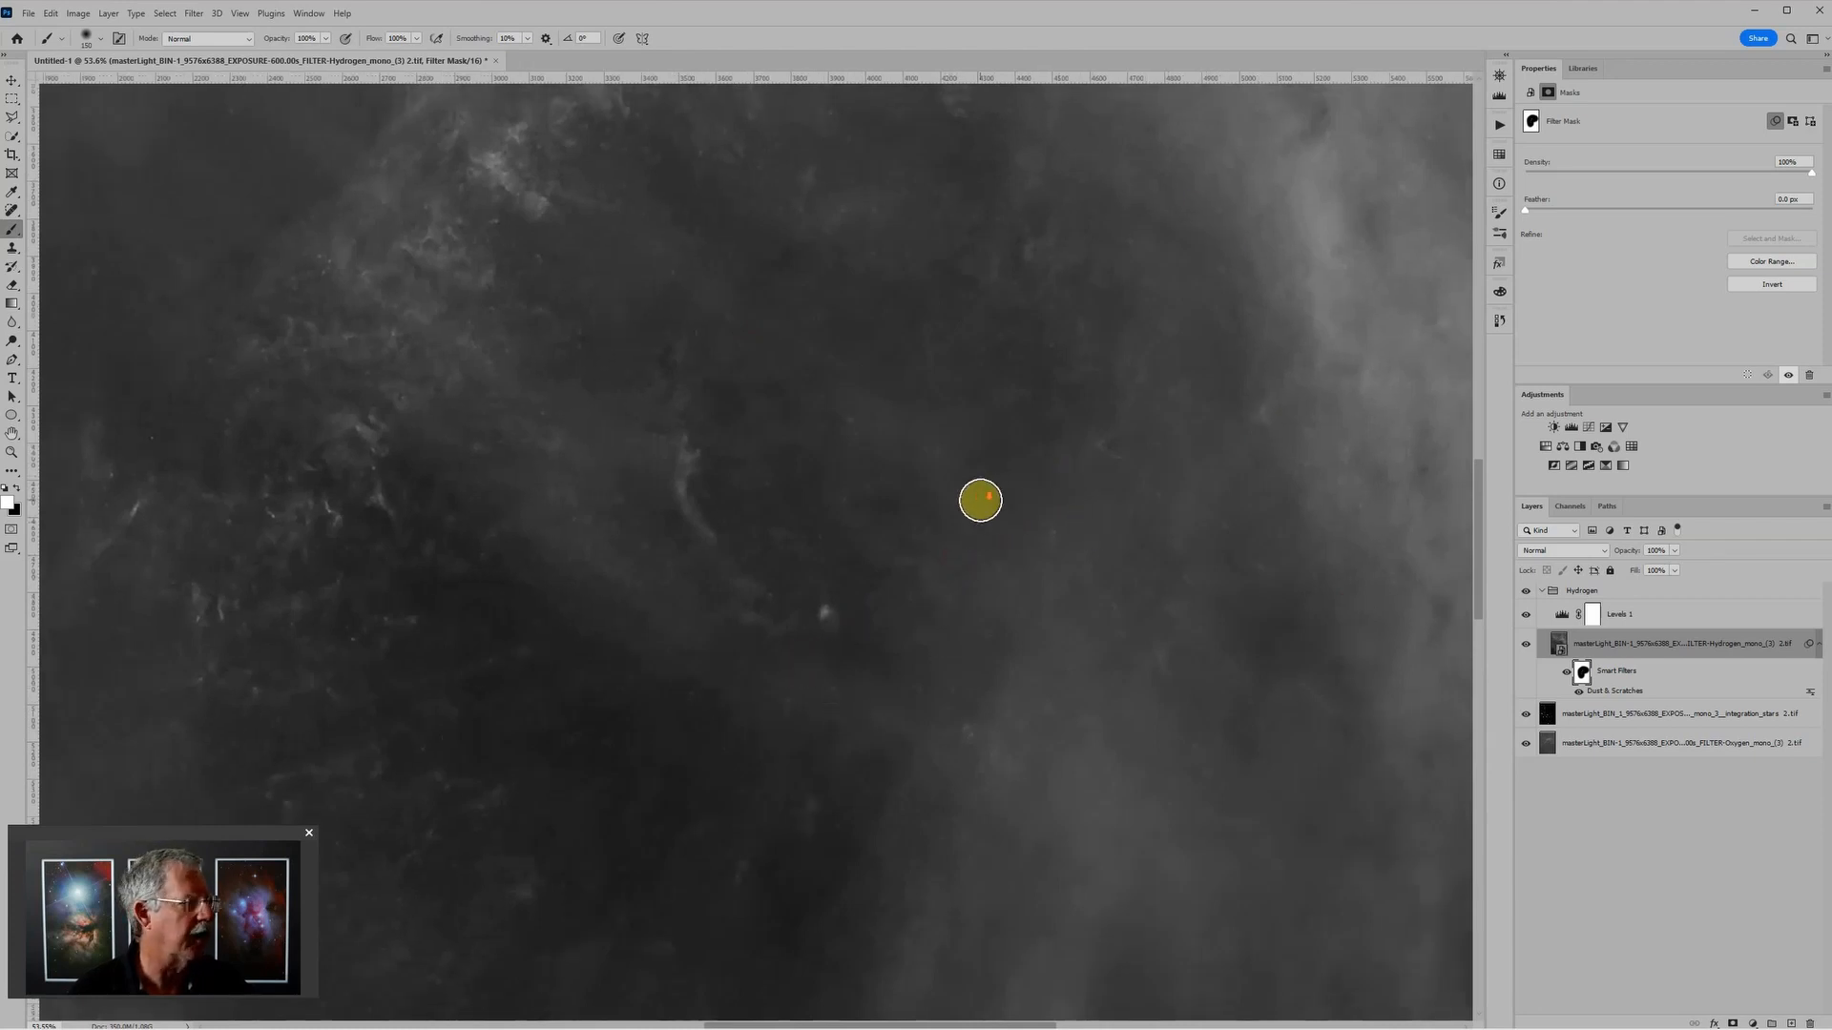
Step: Touch up the filter mask outside the arc, hiding specks with white and restoring the faint outer filaments with black
{"action": "scroll", "coordinate": [982, 501], "scroll_direction": "down", "scroll_amount": 2}
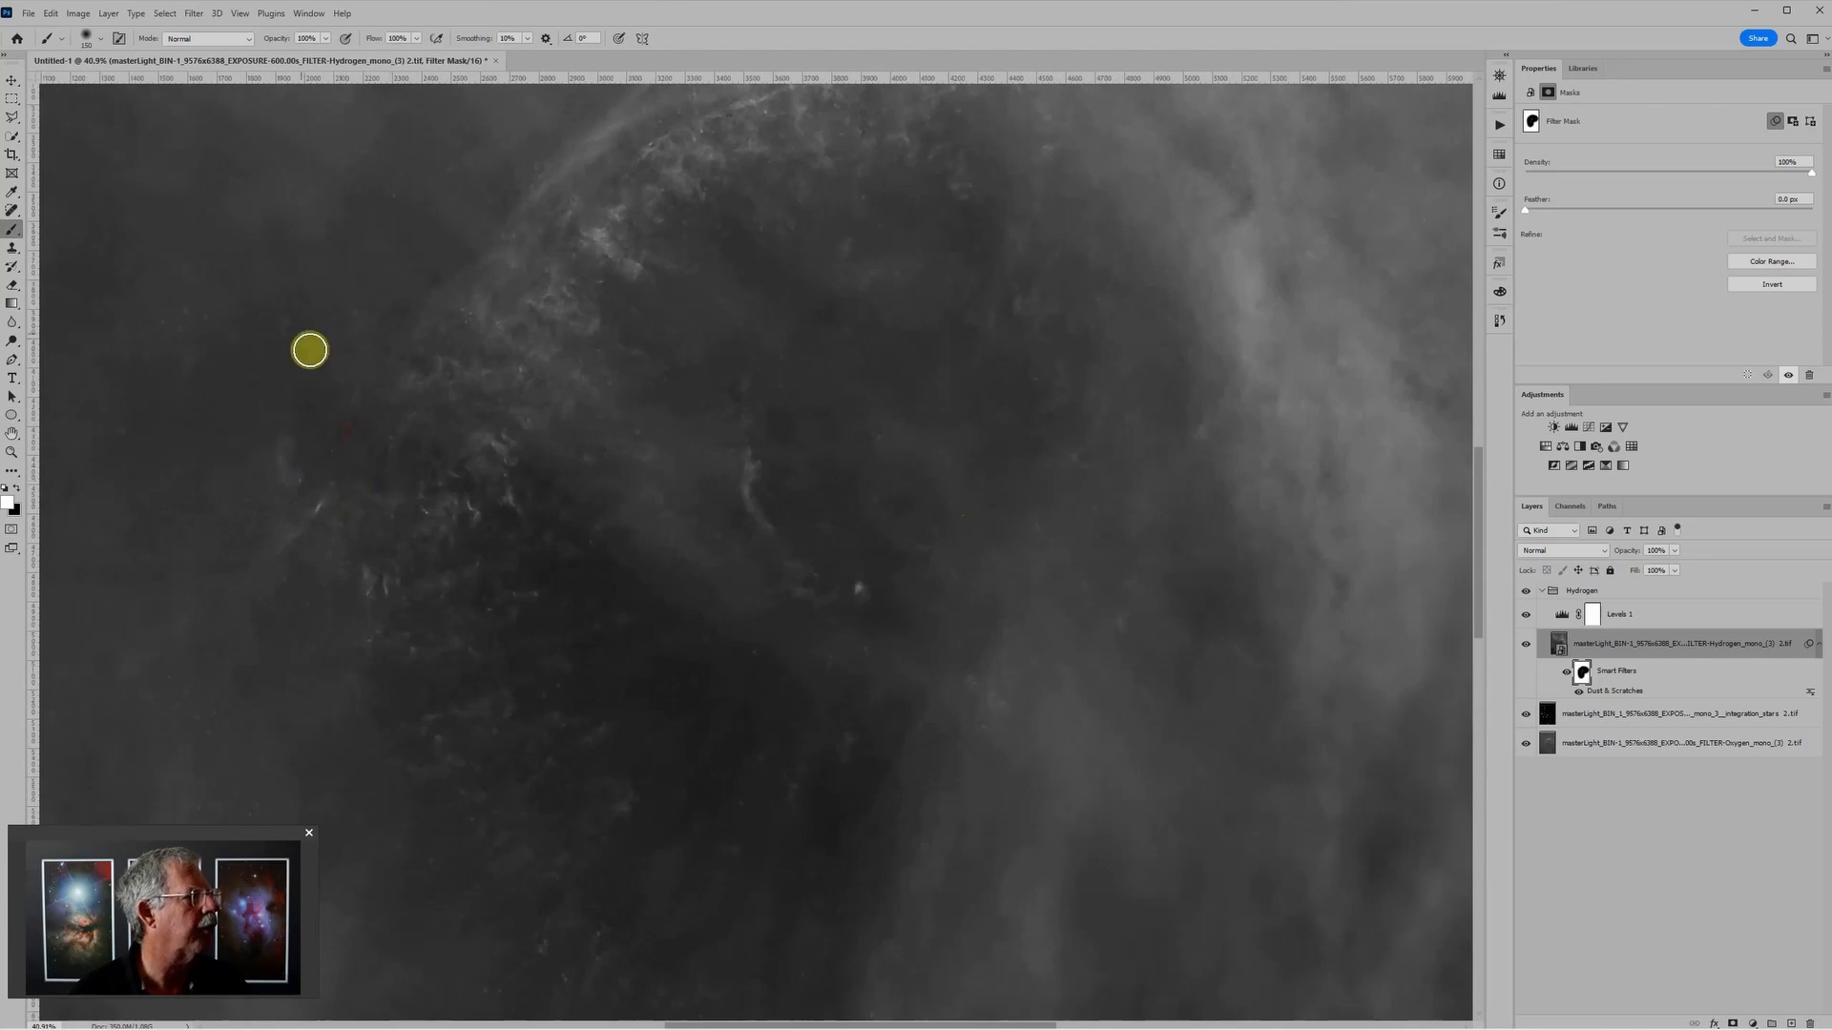
{"action": "left_click", "coordinate": [411, 189]}
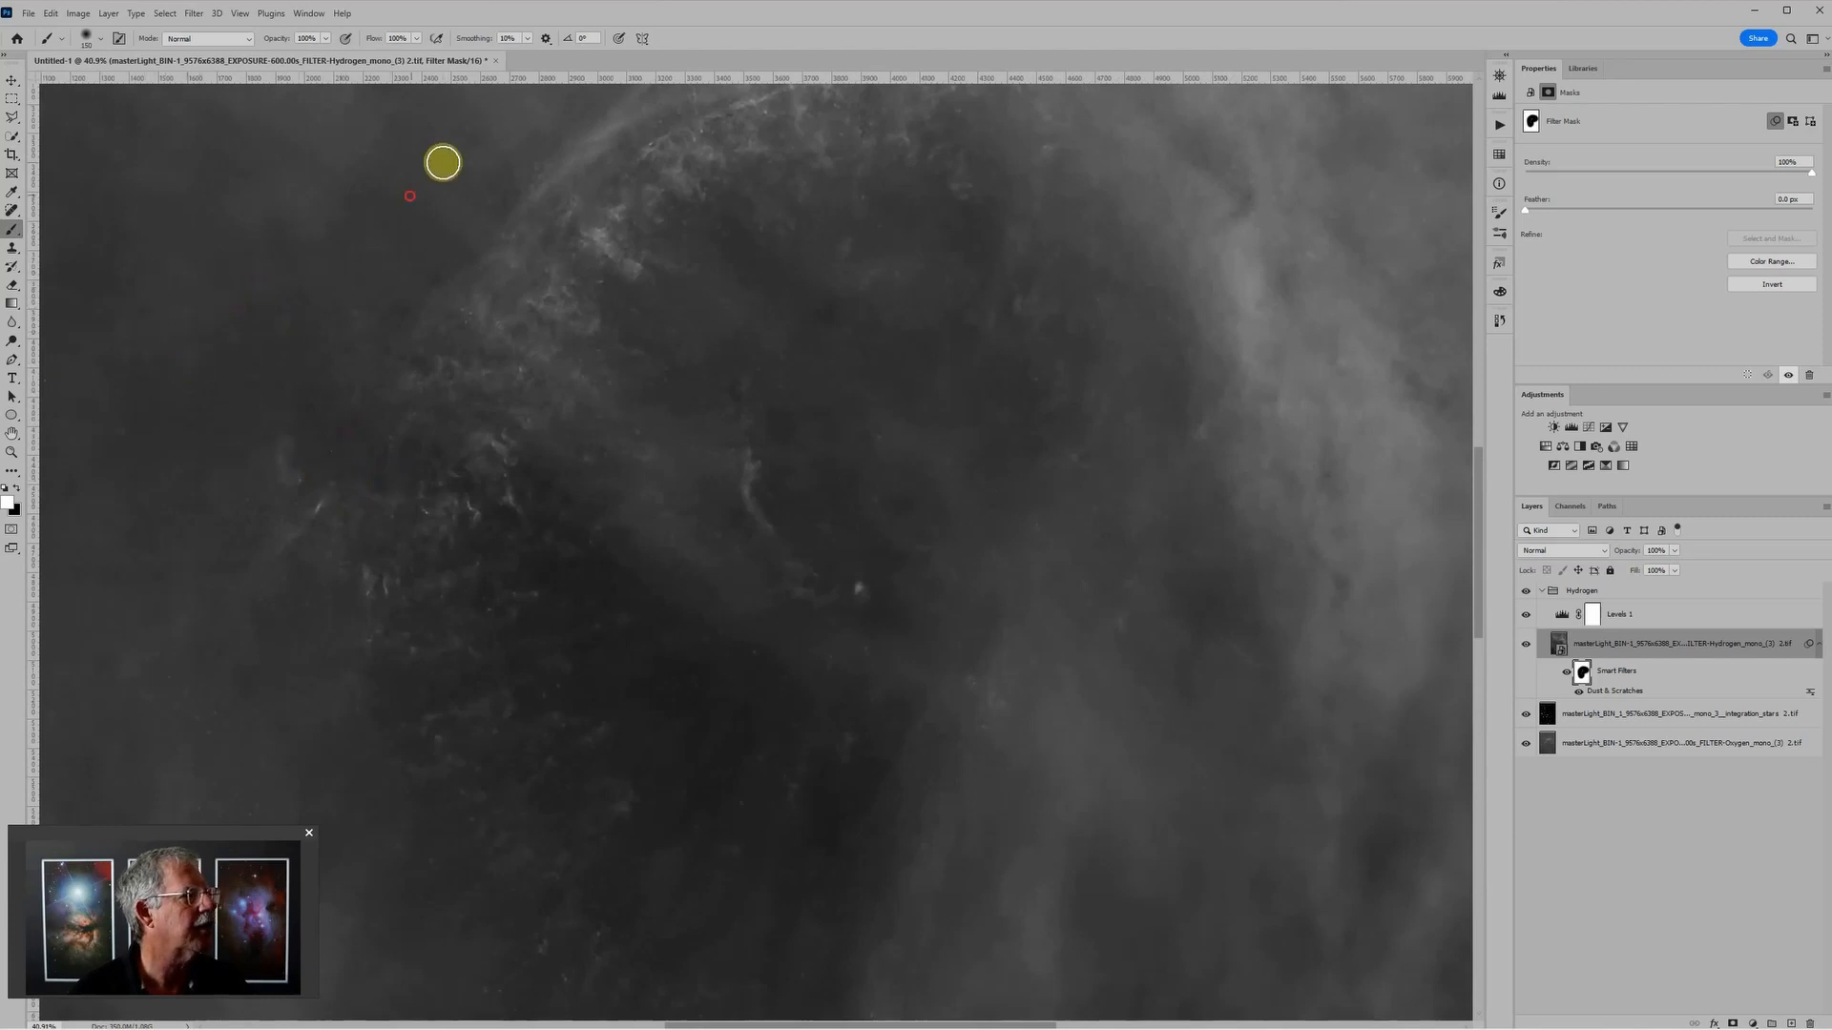
{"action": "left_click_drag", "start_coordinate": [603, 238], "coordinate": [591, 783]}
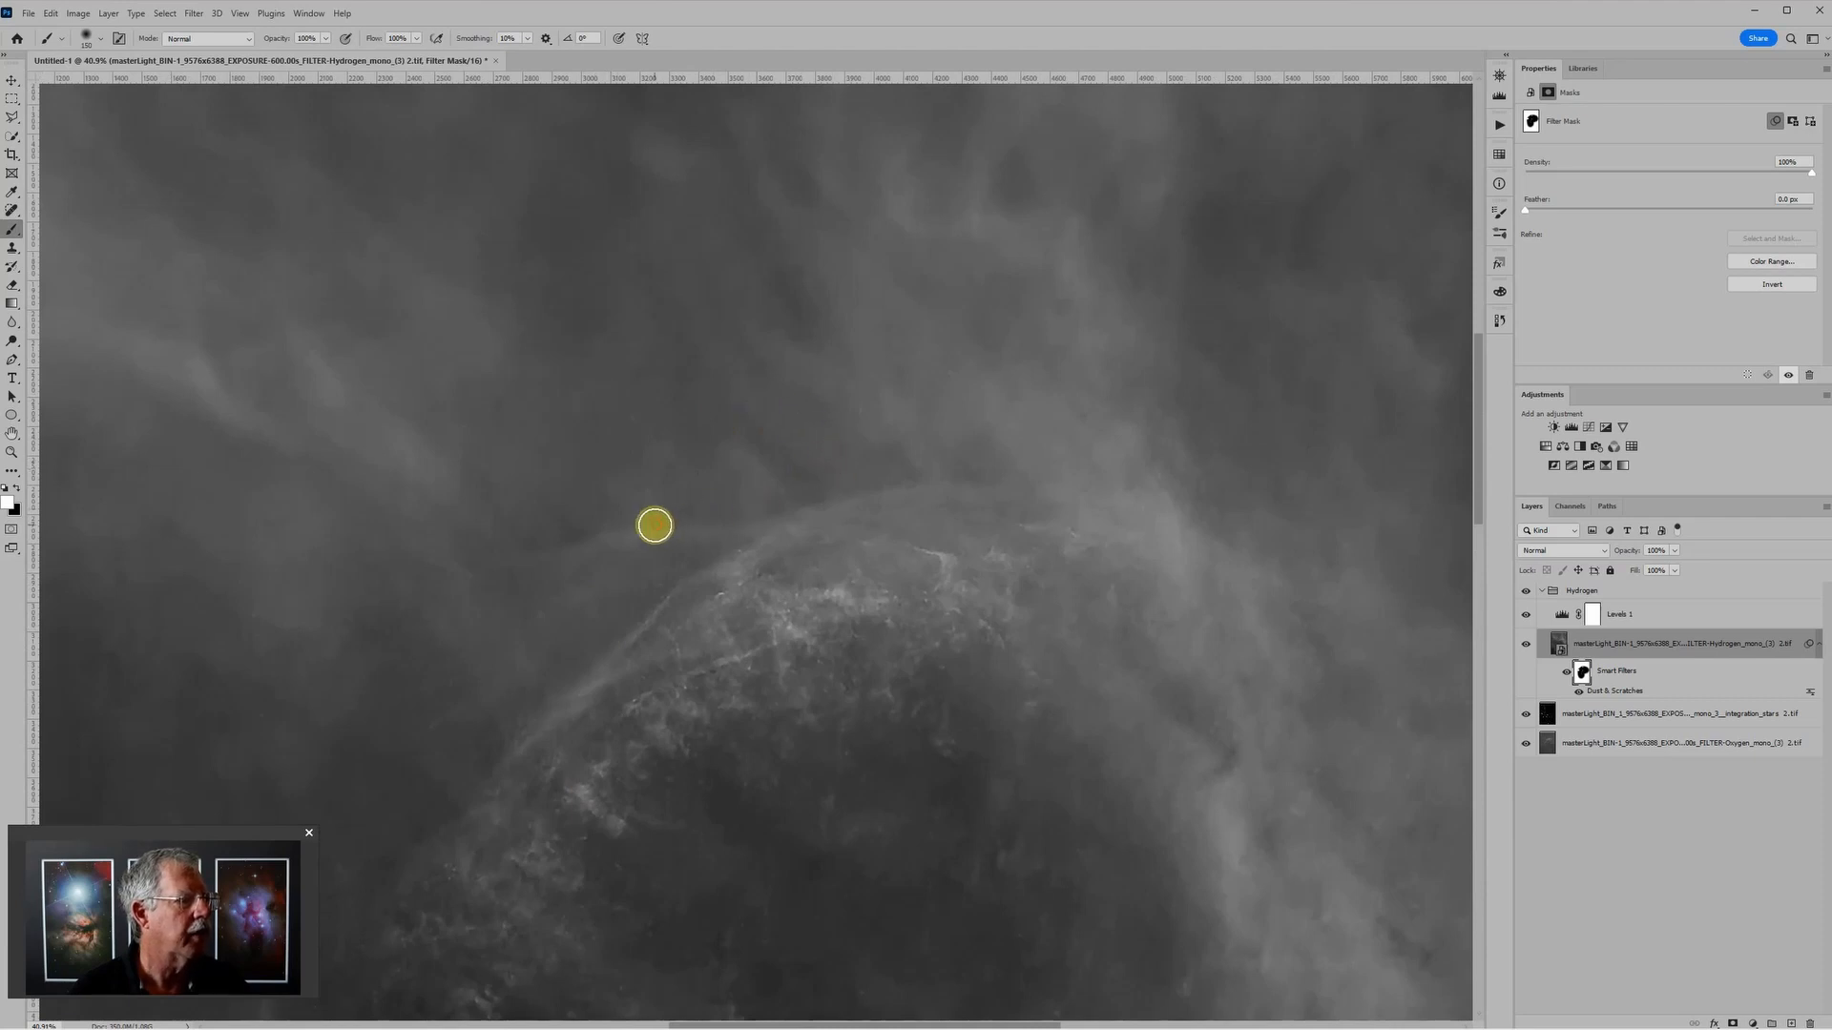
{"action": "left_click", "coordinate": [739, 580]}
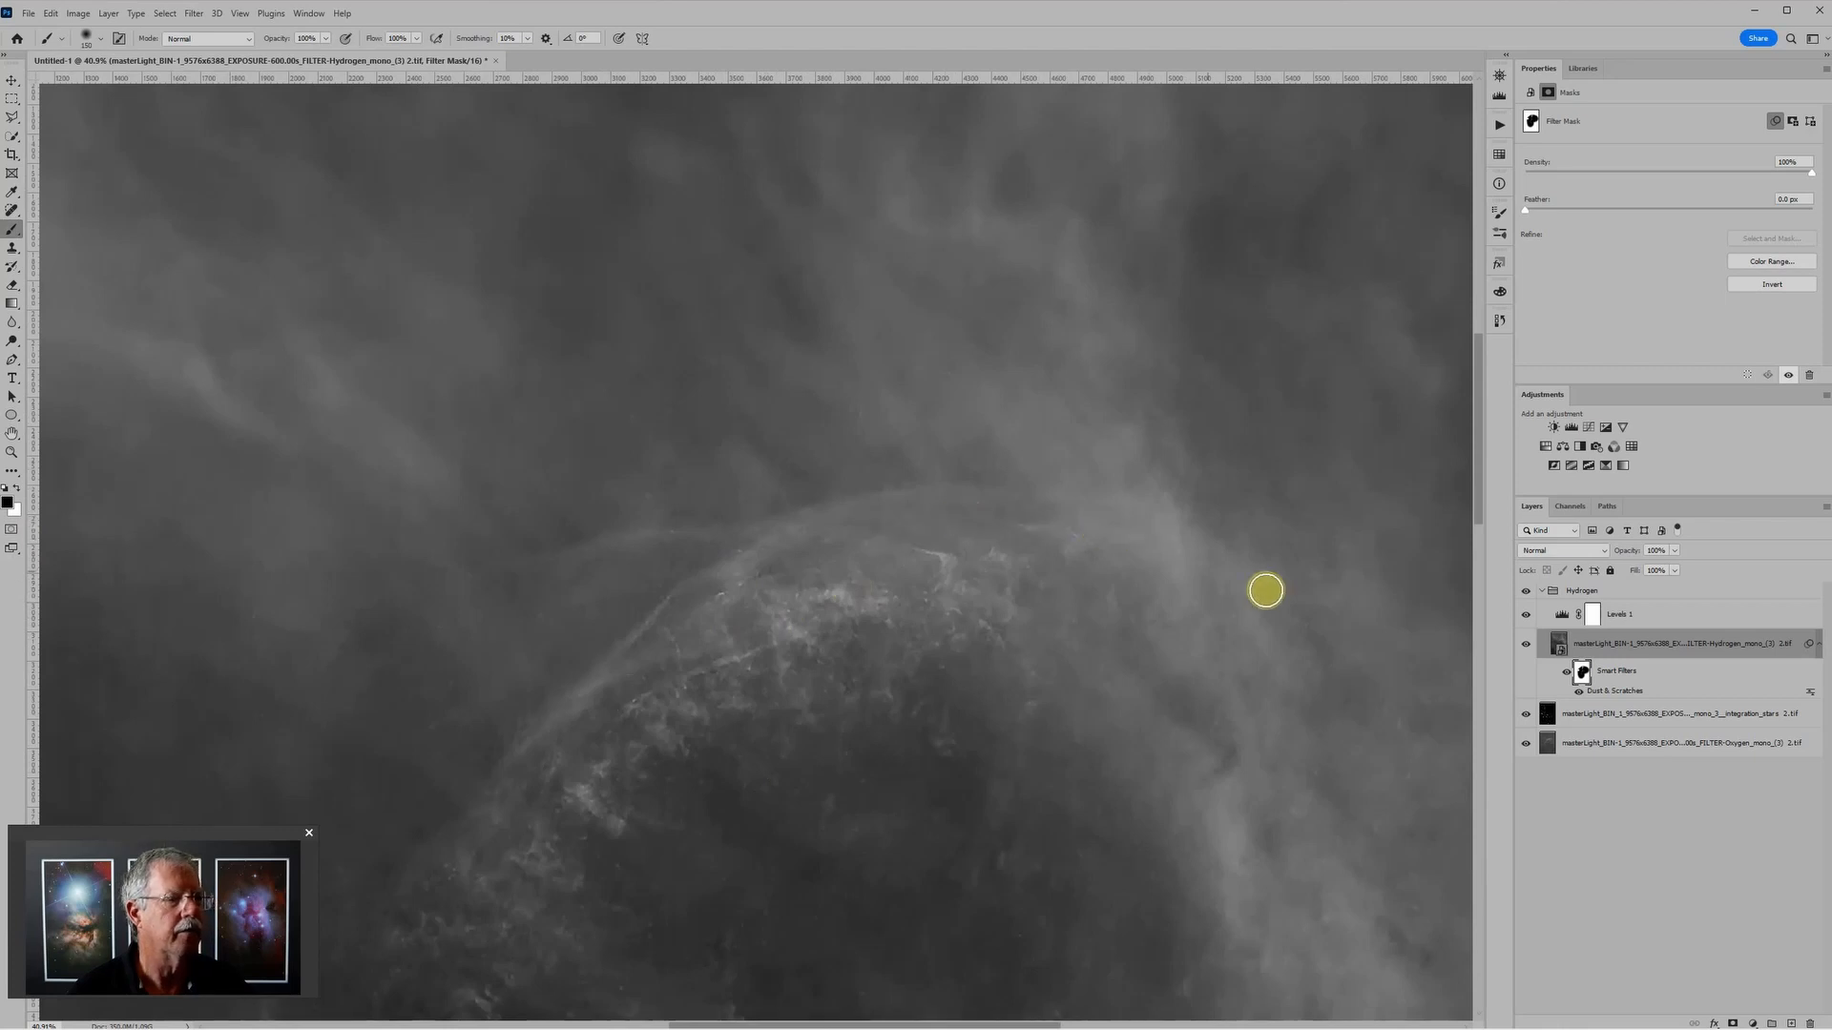
Step: Paint white on the filter mask with a finer brush over the tiny star specks along the arc's upper rim
{"action": "scroll", "coordinate": [797, 637], "scroll_direction": "up", "scroll_amount": 2}
{"action": "scroll", "coordinate": [678, 786], "scroll_direction": "up", "scroll_amount": 3}
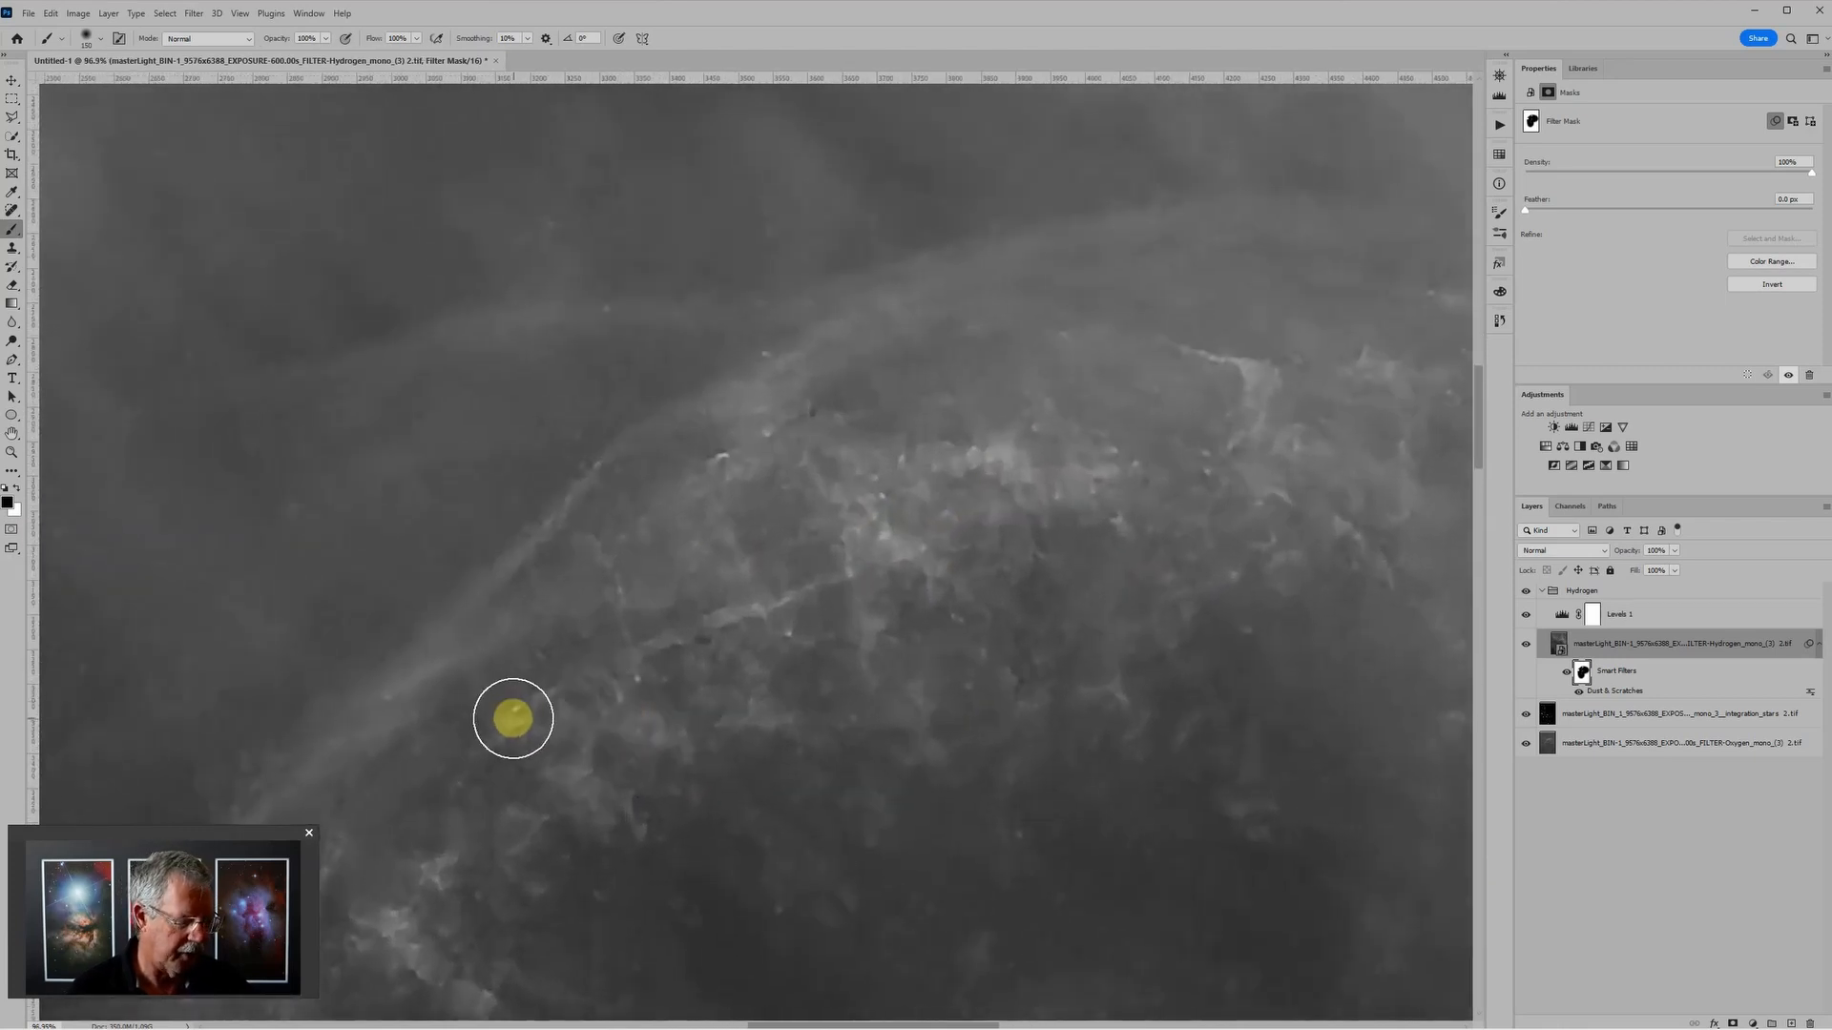
{"action": "key", "text": "bracketleft"}
{"action": "key", "text": "bracketleft"}
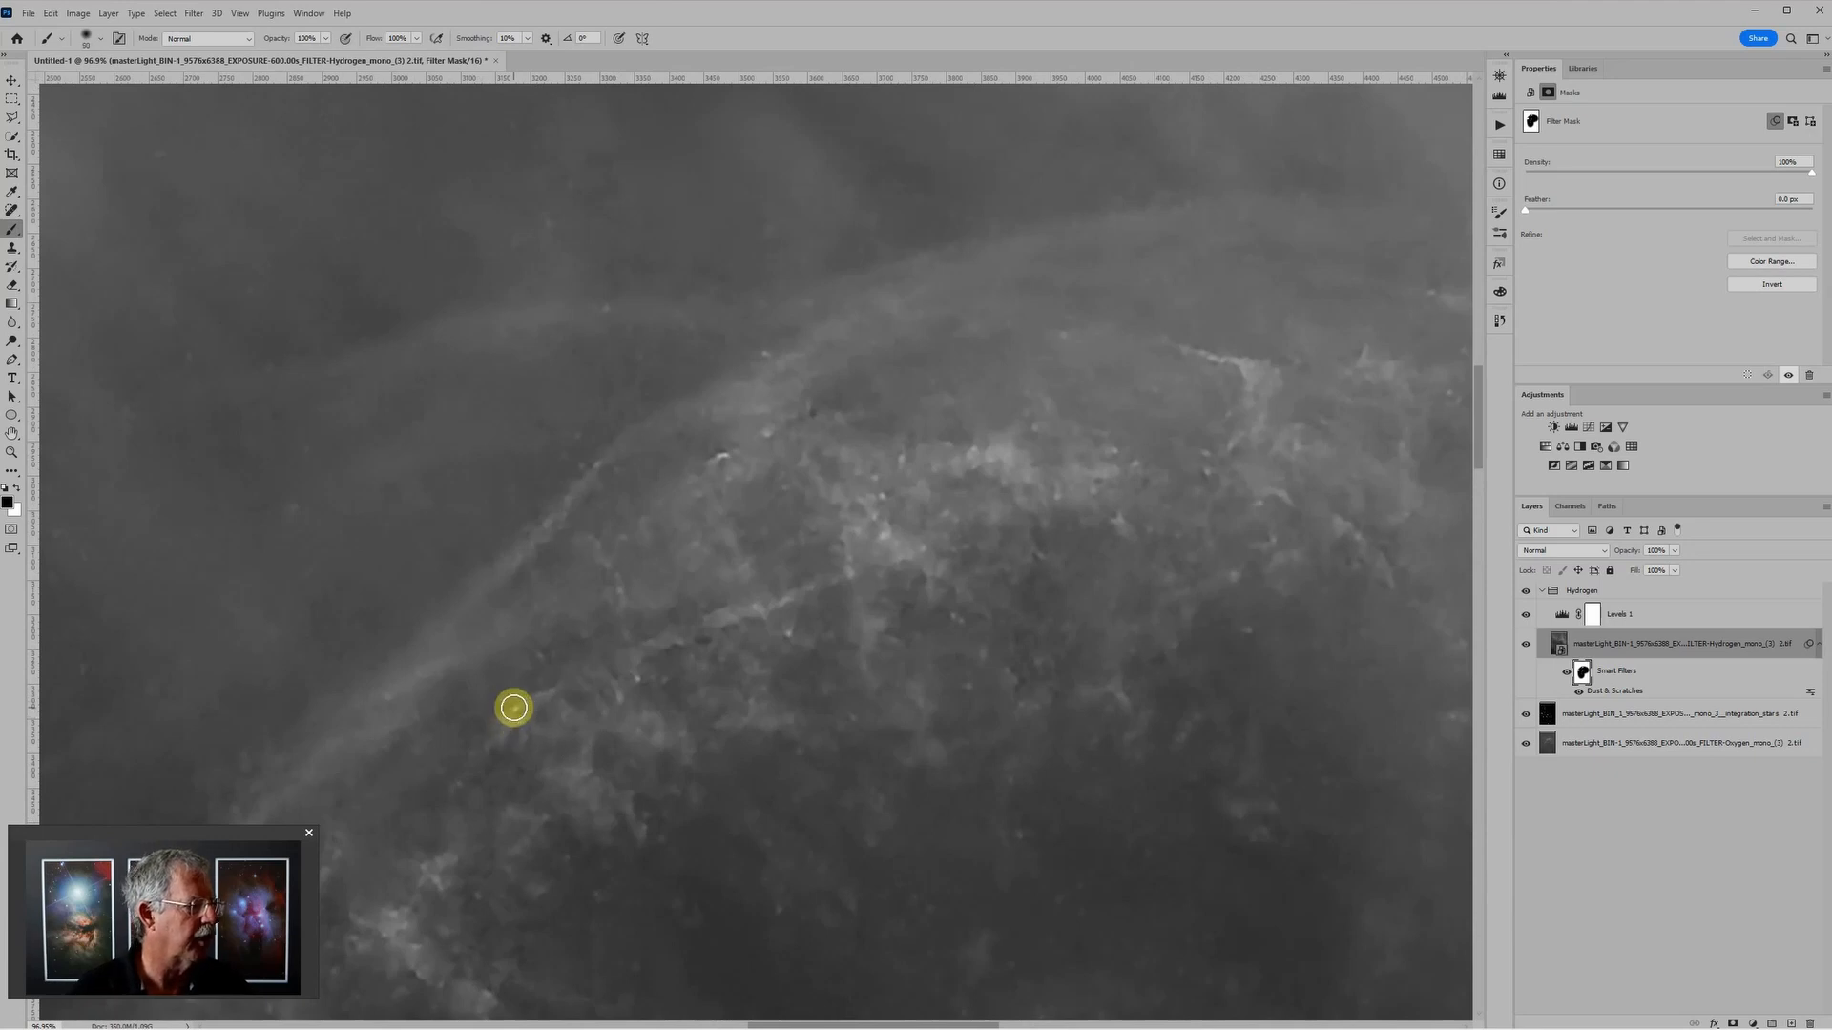
{"action": "key", "text": "x"}
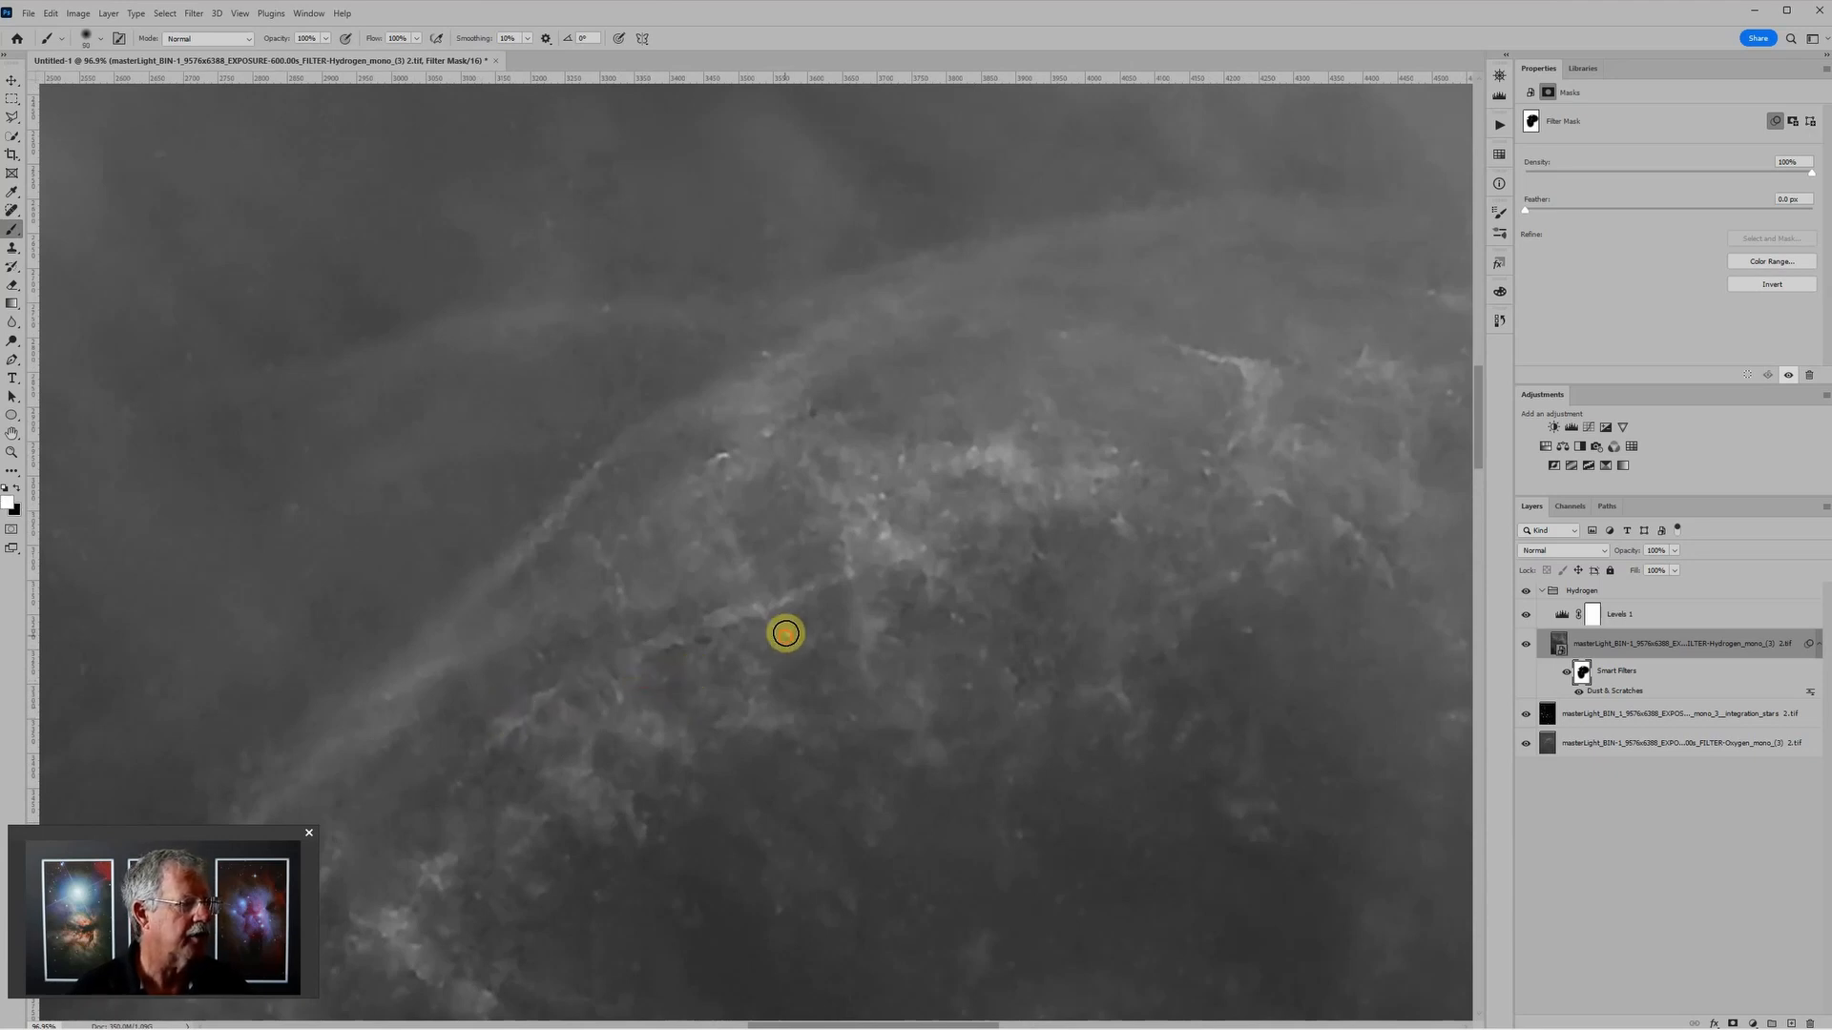
{"action": "scroll", "coordinate": [1190, 671], "scroll_direction": "down", "scroll_amount": 3}
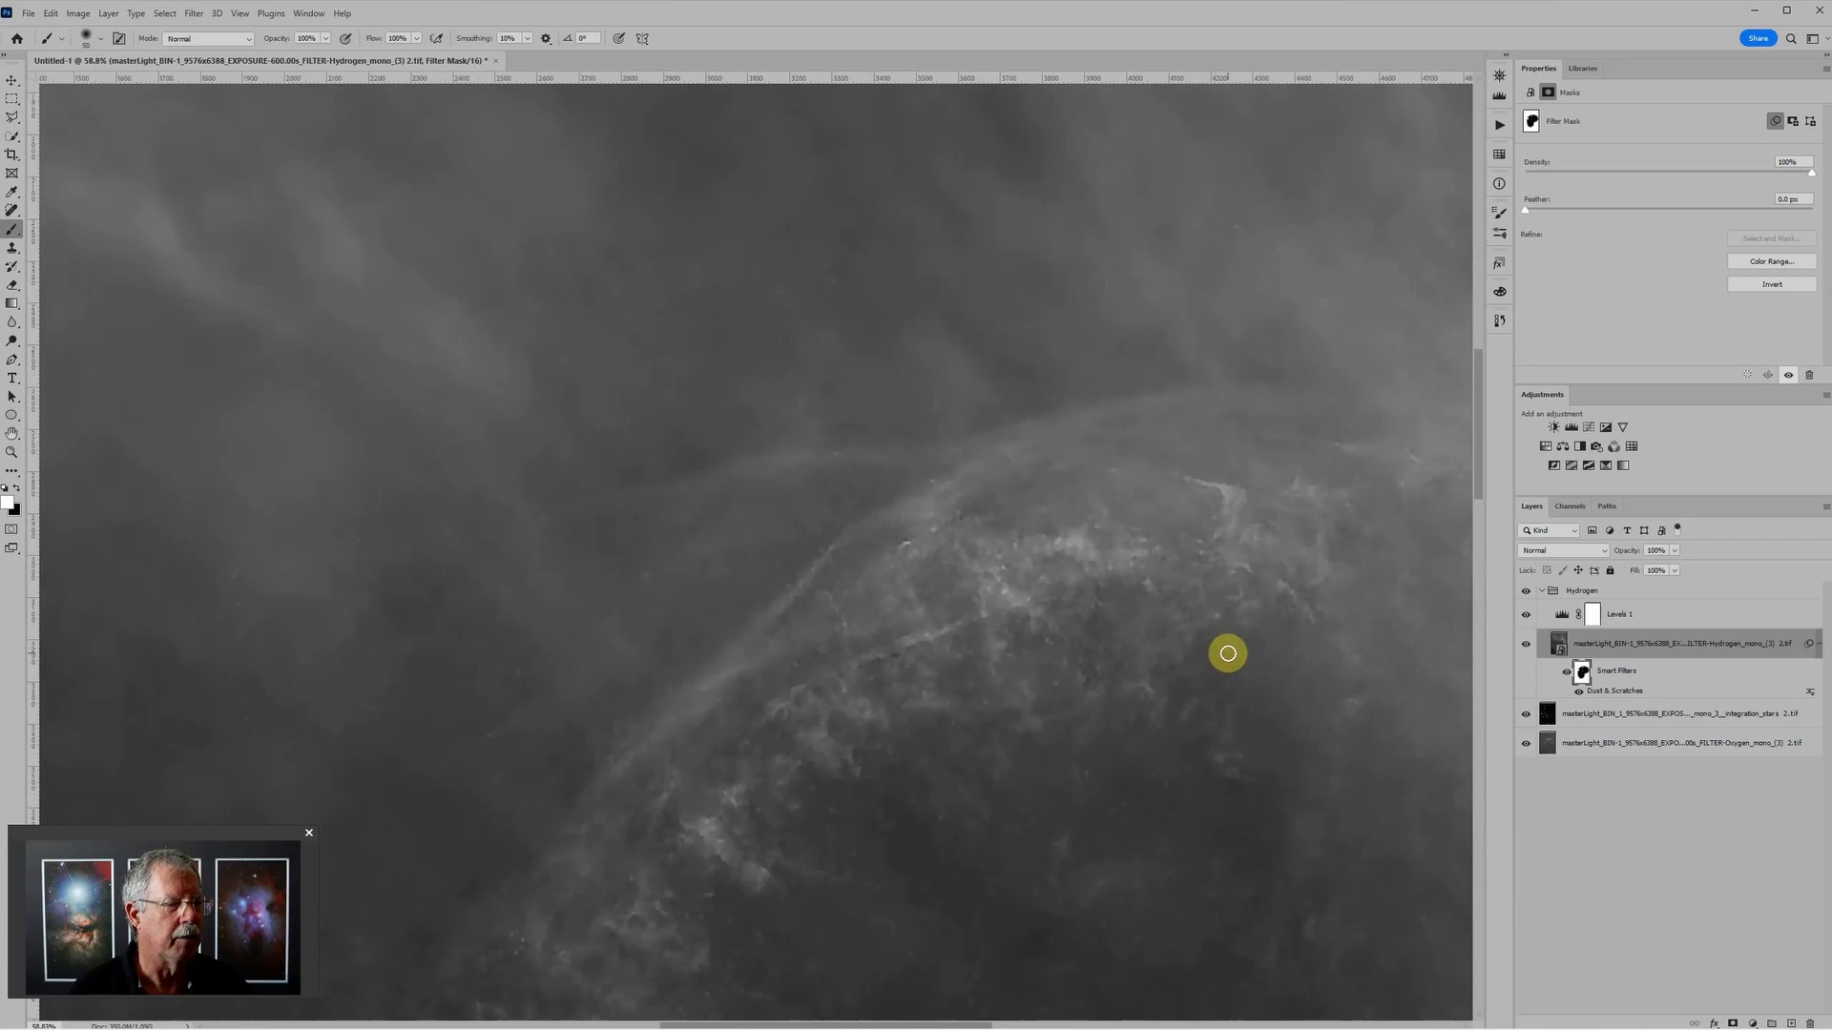
{"action": "scroll", "coordinate": [1255, 744], "scroll_direction": "down", "scroll_amount": 5}
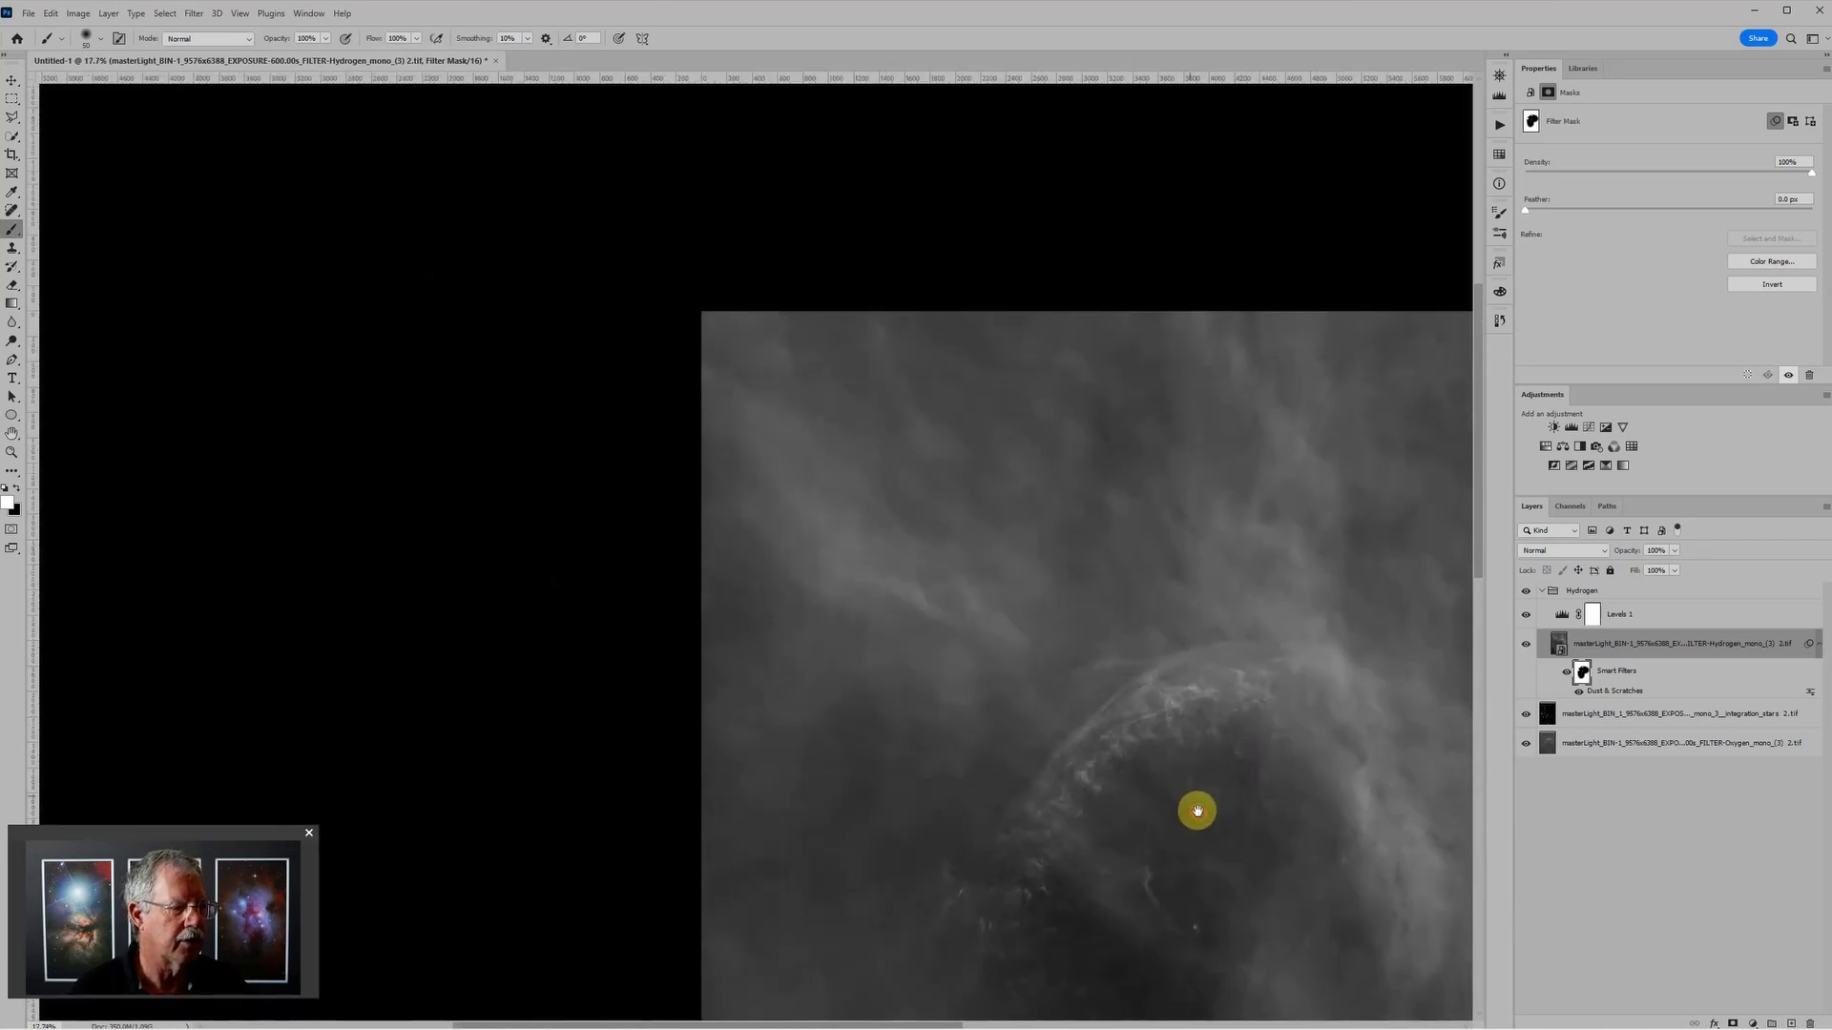
{"action": "key", "text": "ctrl+0"}
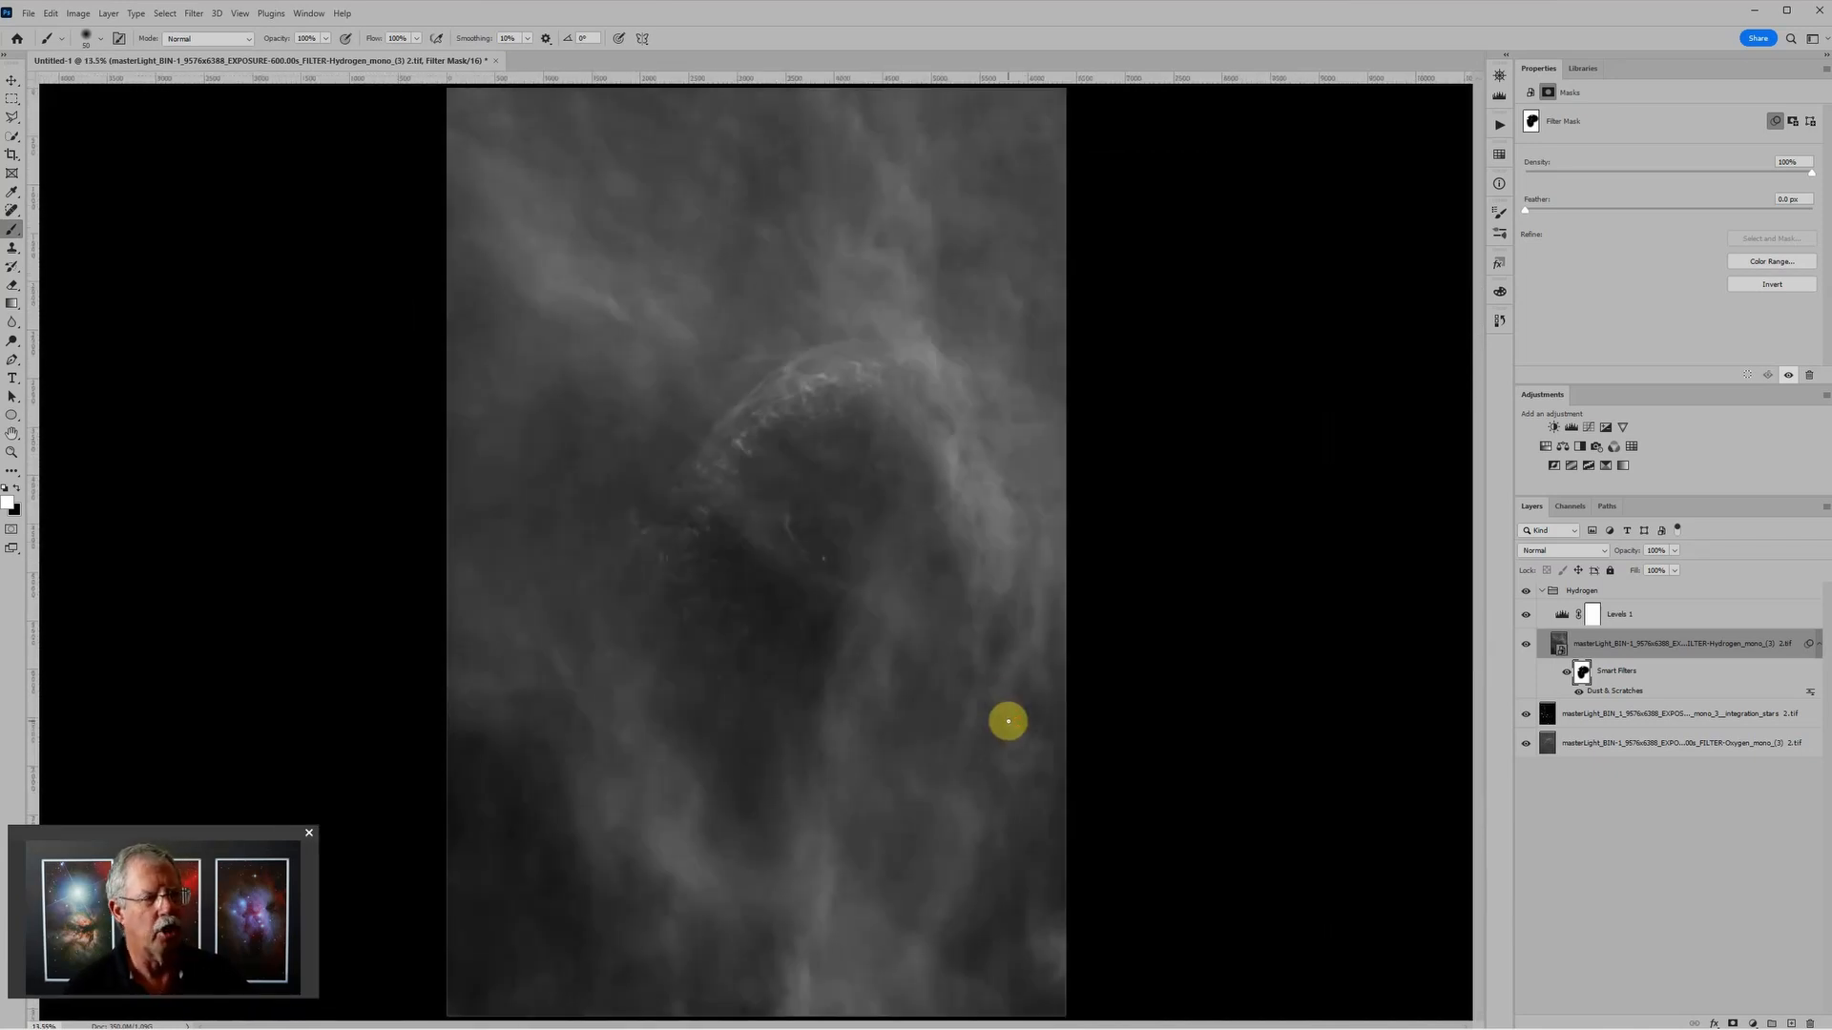
Step: Adjust the Hydrogen group's Levels layer, lowering the white input level to about 216 and slightly raising the black input level
{"action": "scroll", "coordinate": [1054, 635], "scroll_direction": "down", "scroll_amount": 1}
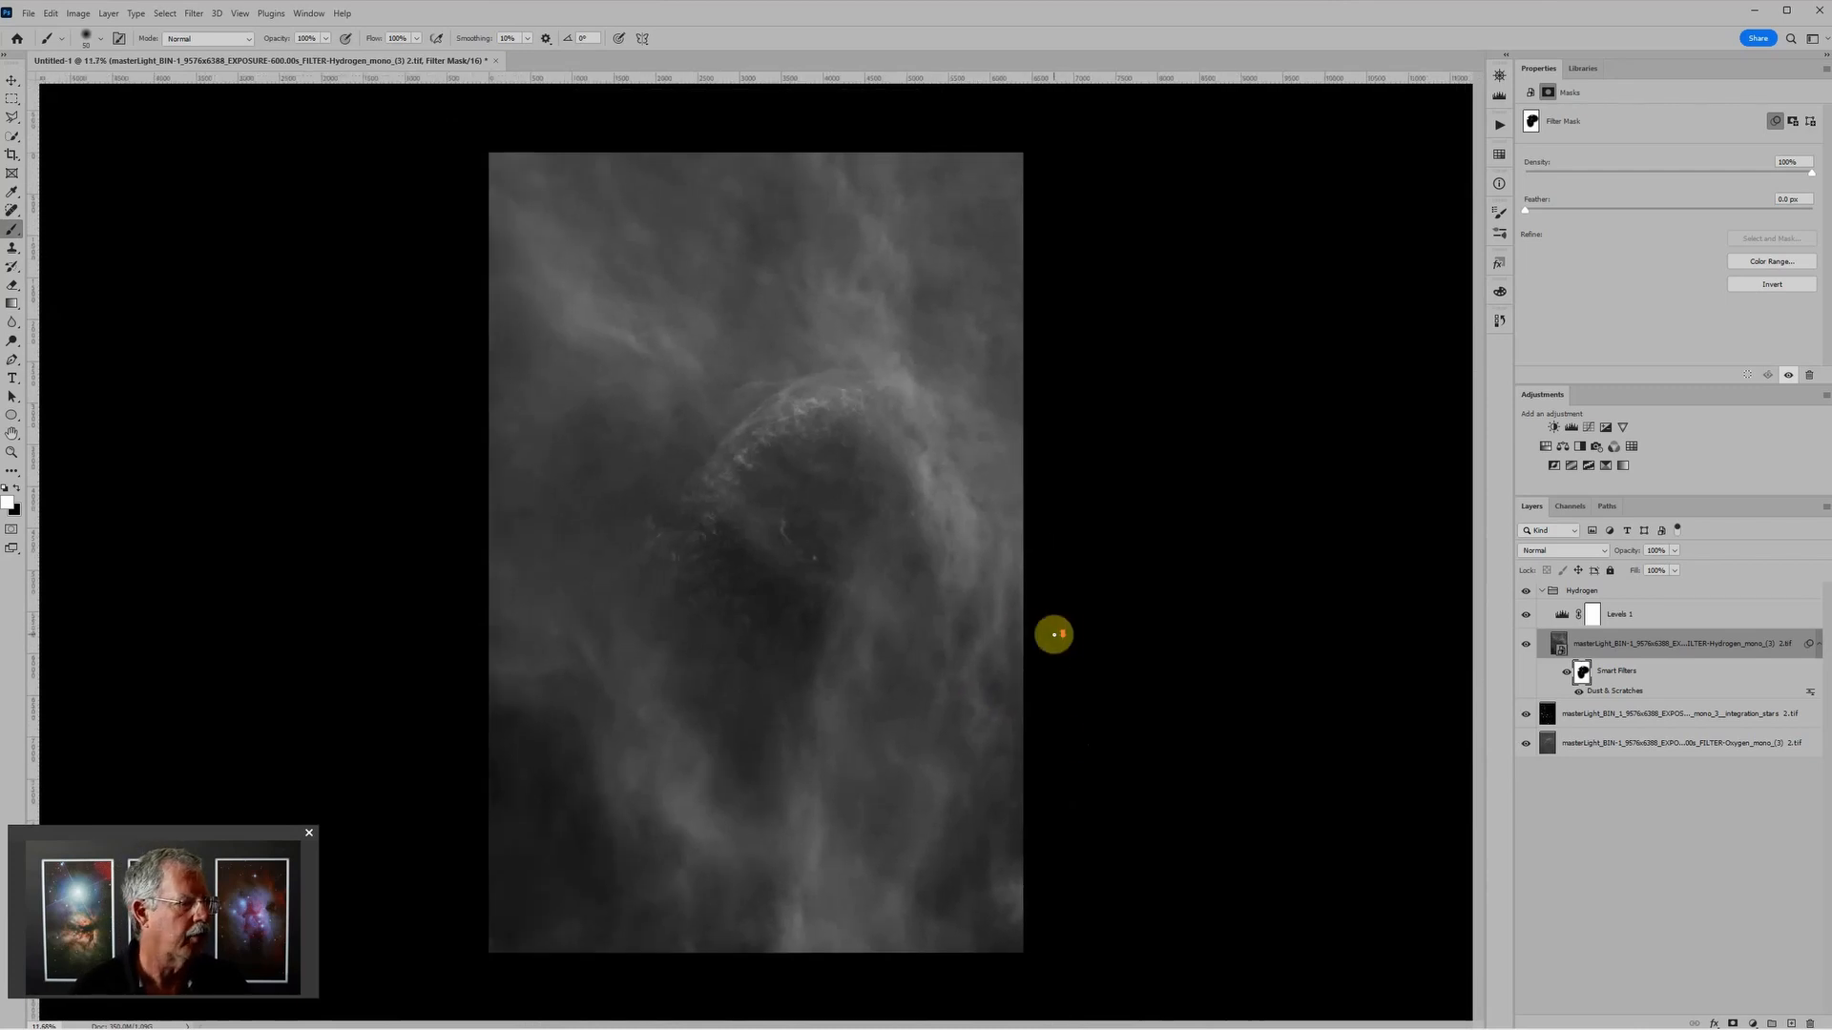
{"action": "left_click", "coordinate": [1563, 616]}
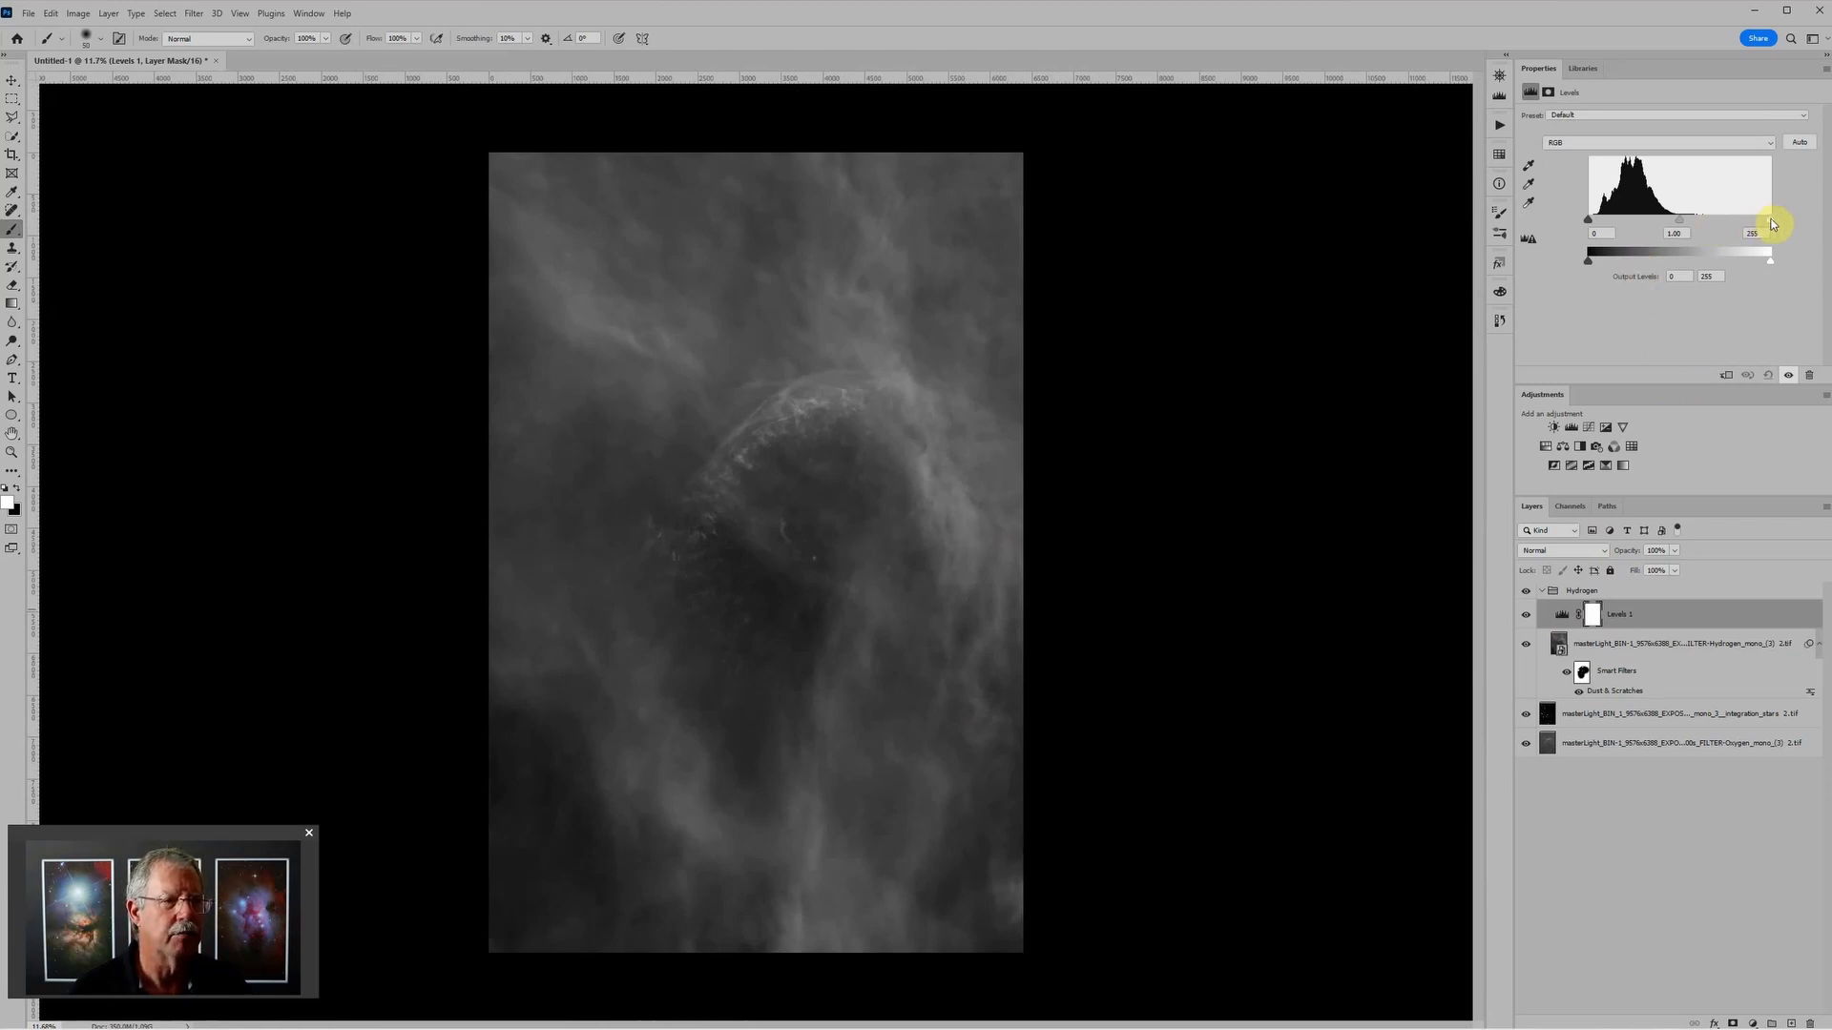
{"action": "left_click_drag", "start_coordinate": [1770, 221], "coordinate": [1760, 224]}
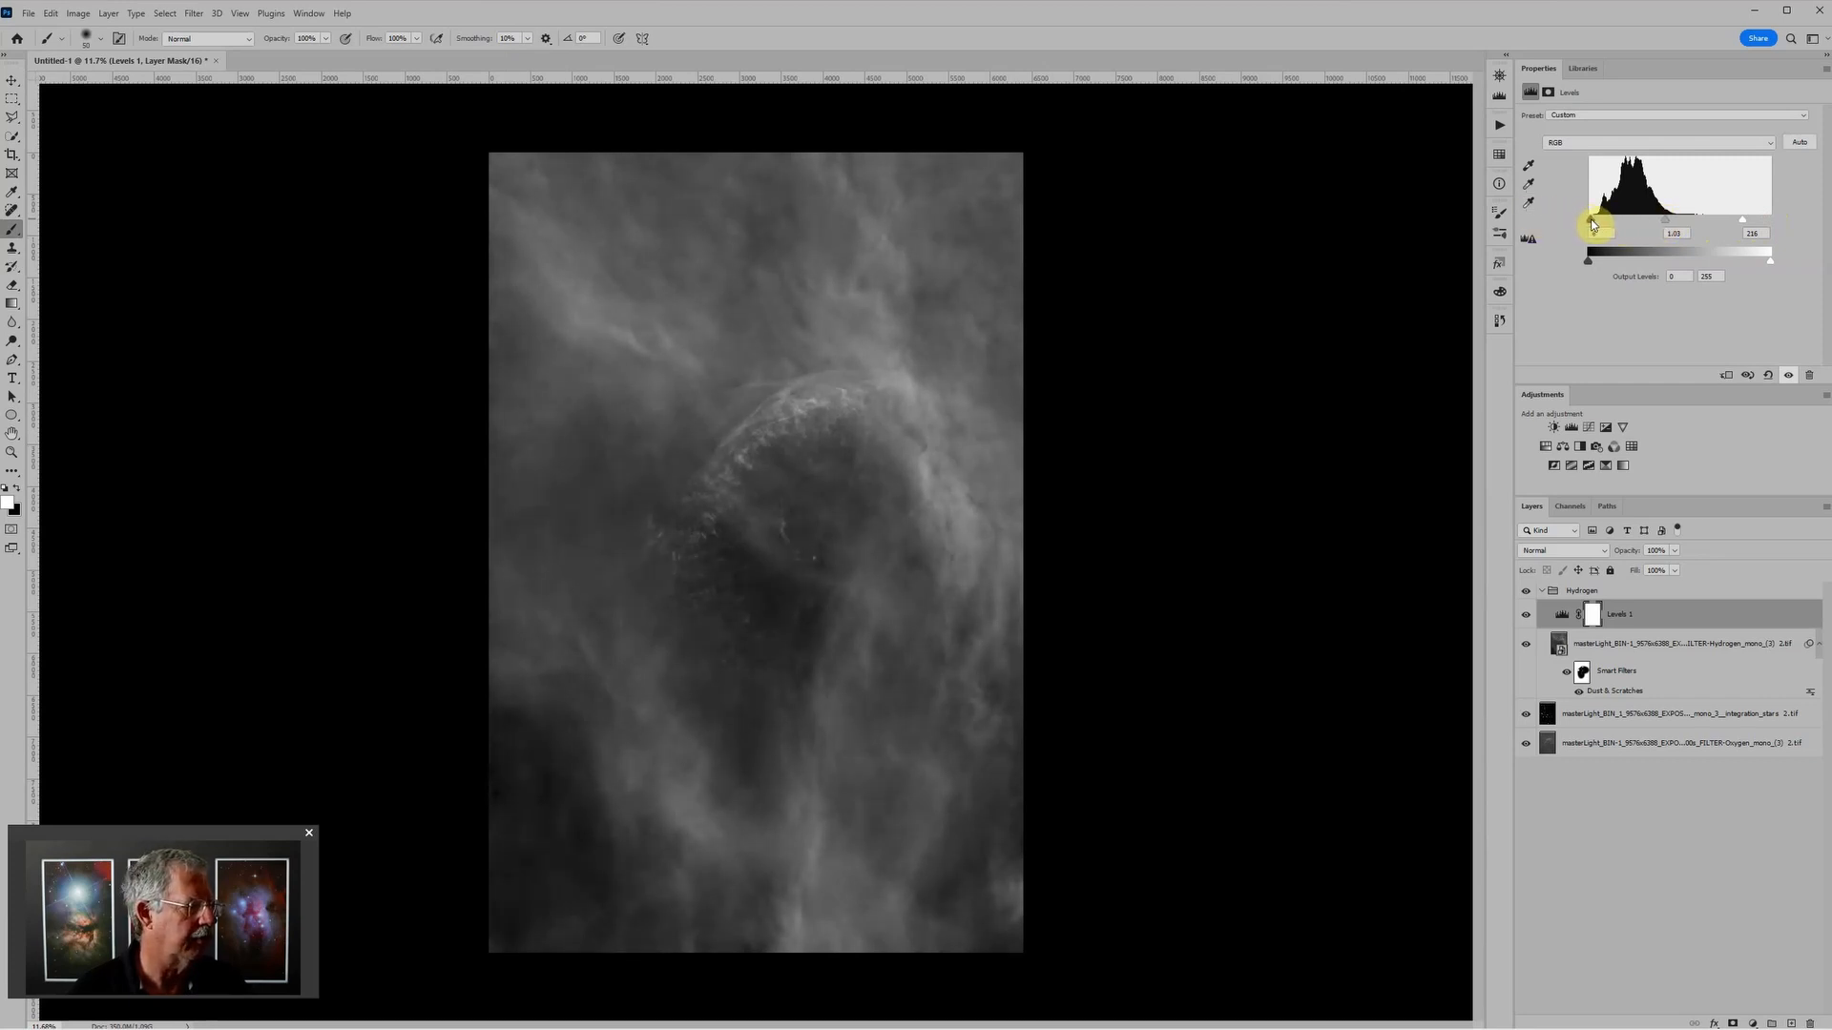
{"action": "scroll", "coordinate": [948, 582], "scroll_direction": "down", "scroll_amount": 2}
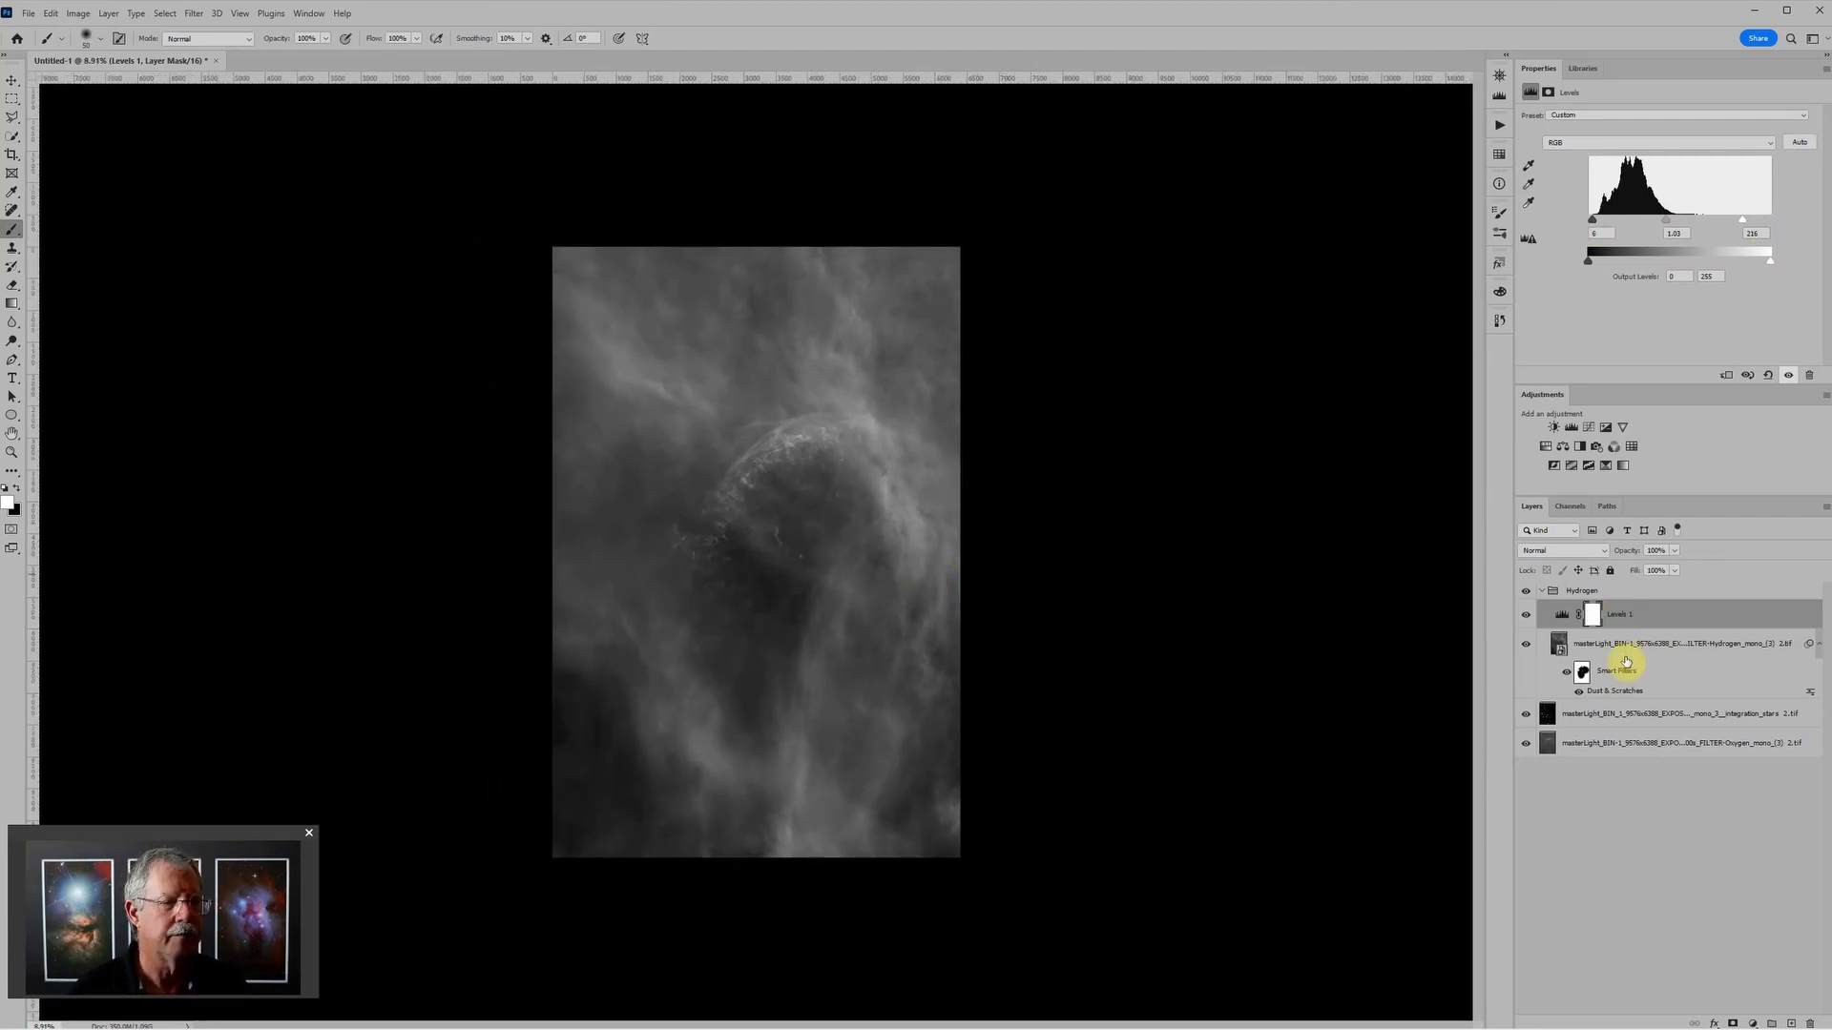
Step: Collapse and hide the Hydrogen group, and select the Oxygen stars layer
{"action": "left_click", "coordinate": [1544, 593]}
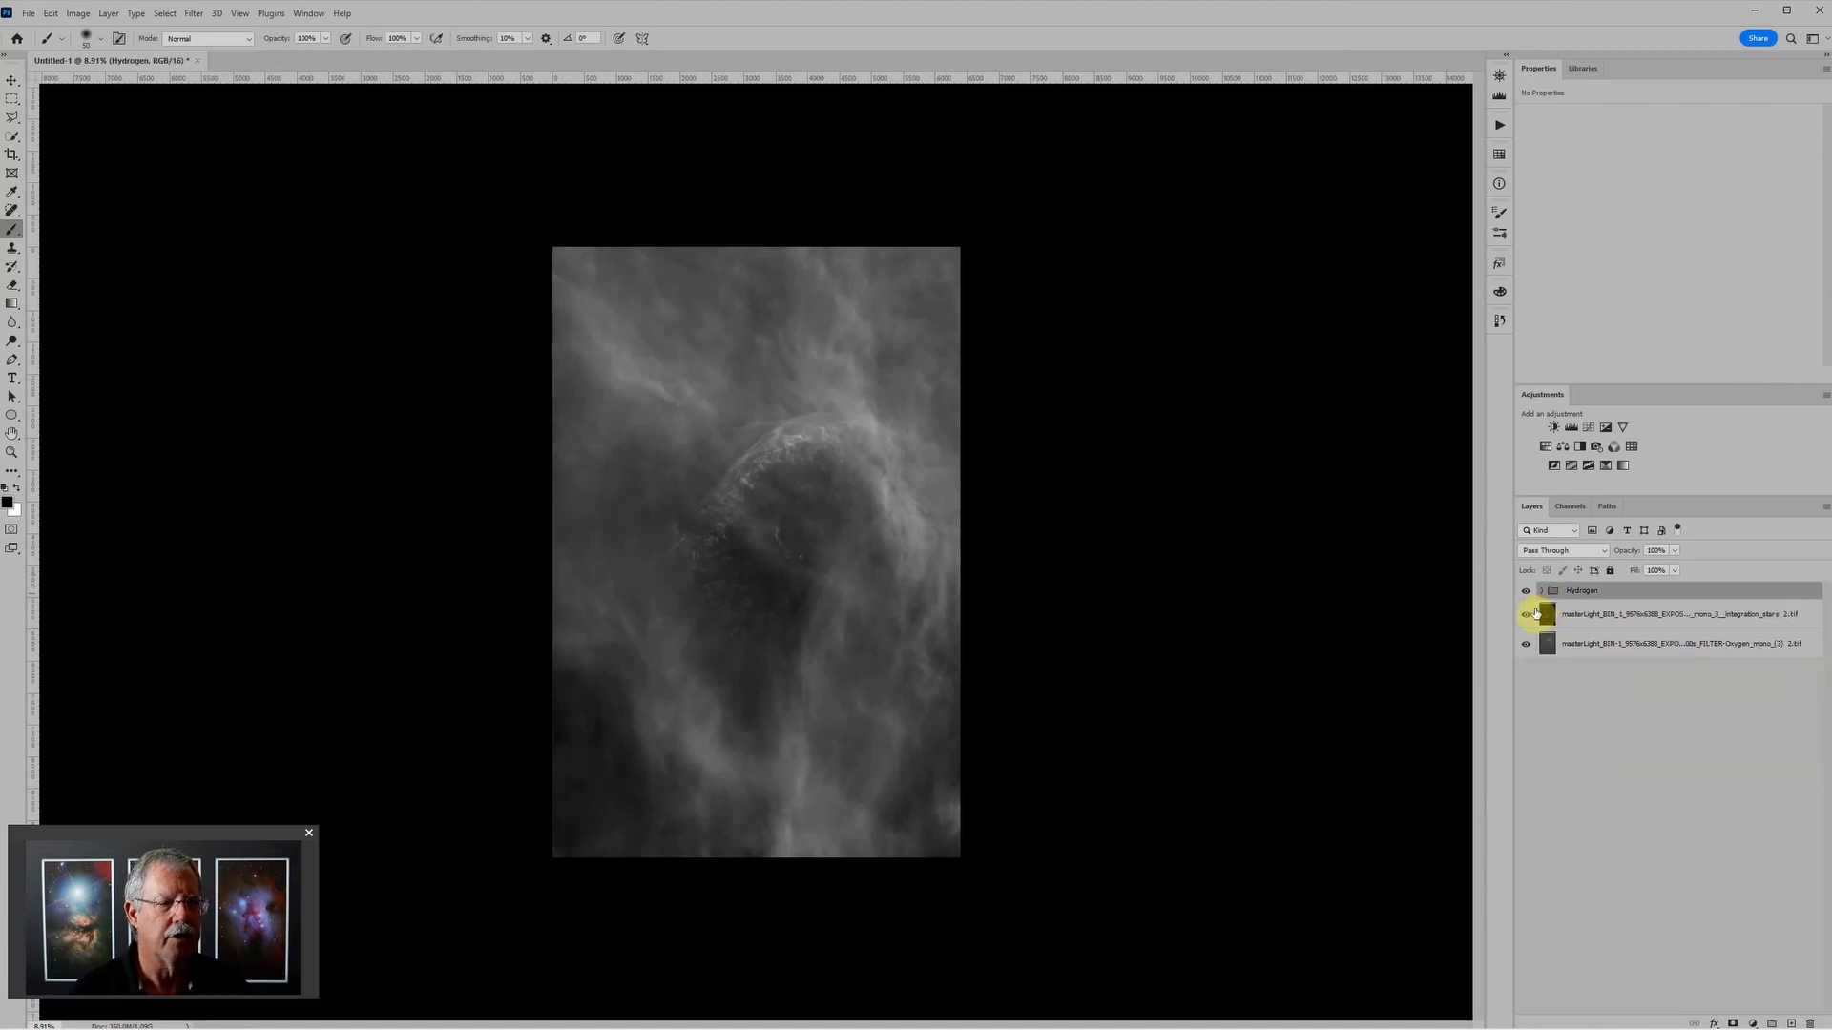
{"action": "left_click", "coordinate": [1528, 591]}
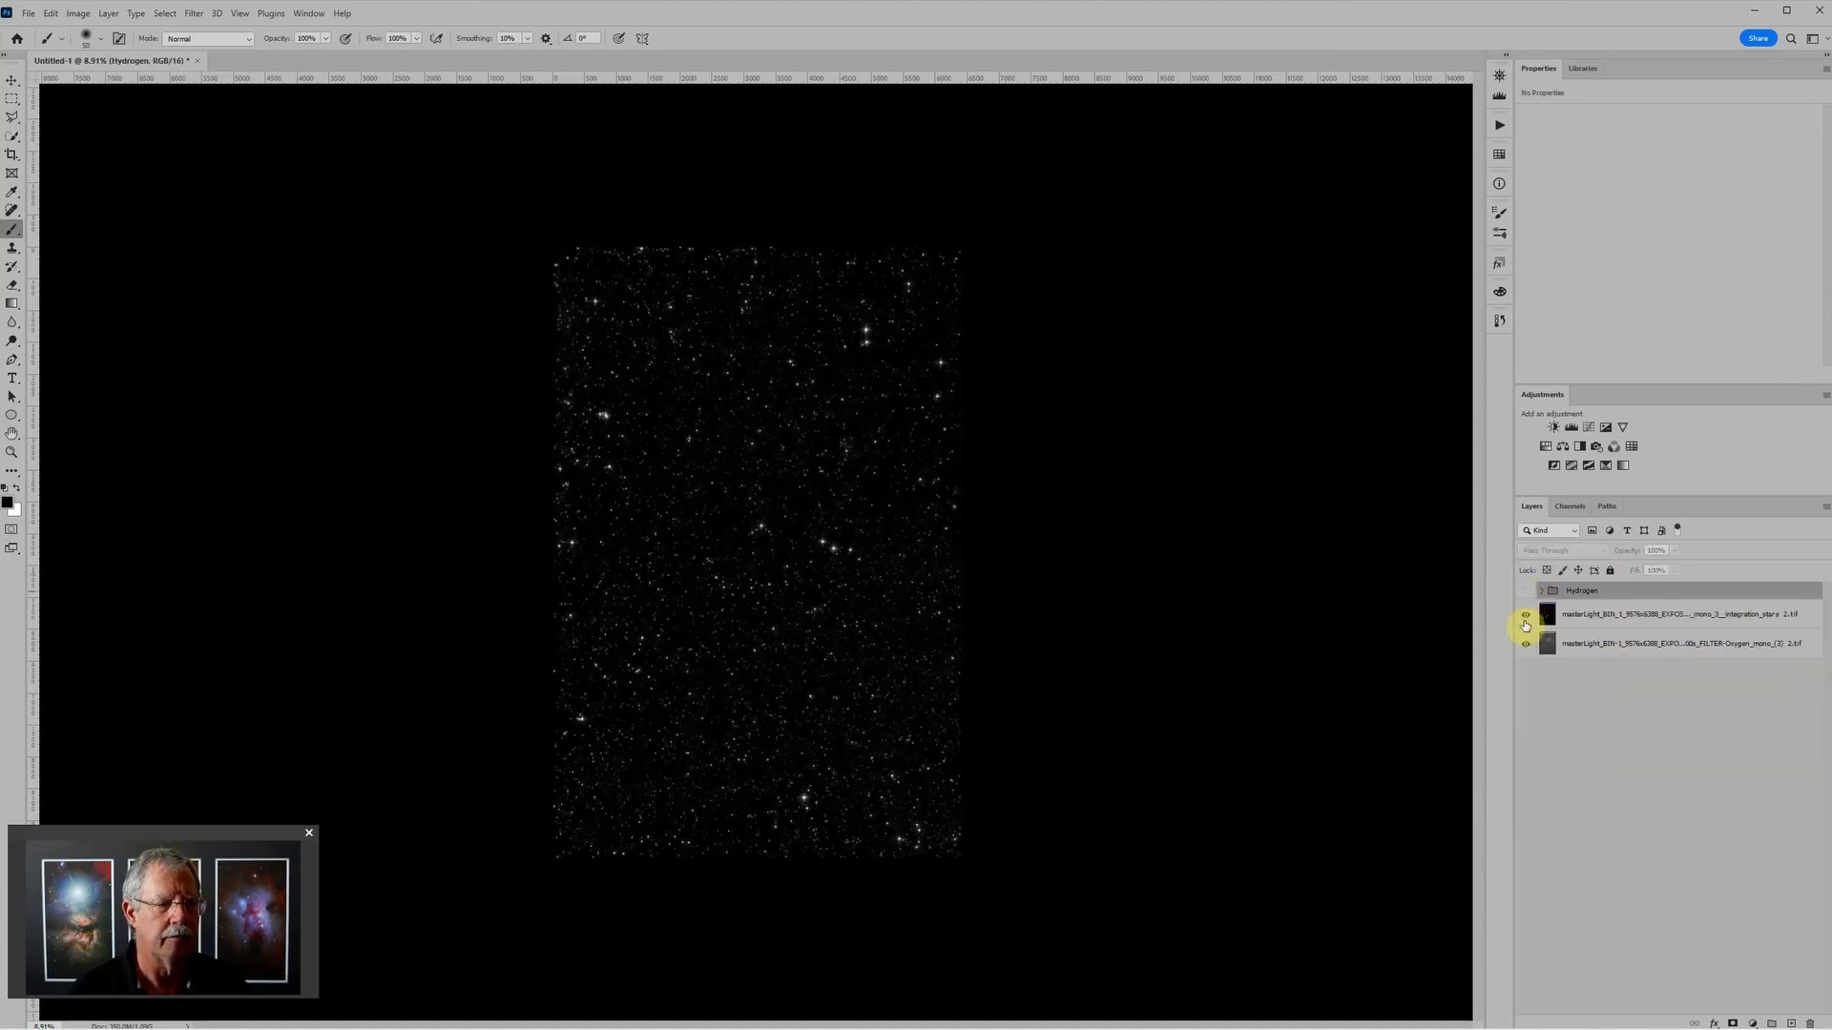
{"action": "left_click", "coordinate": [1635, 619]}
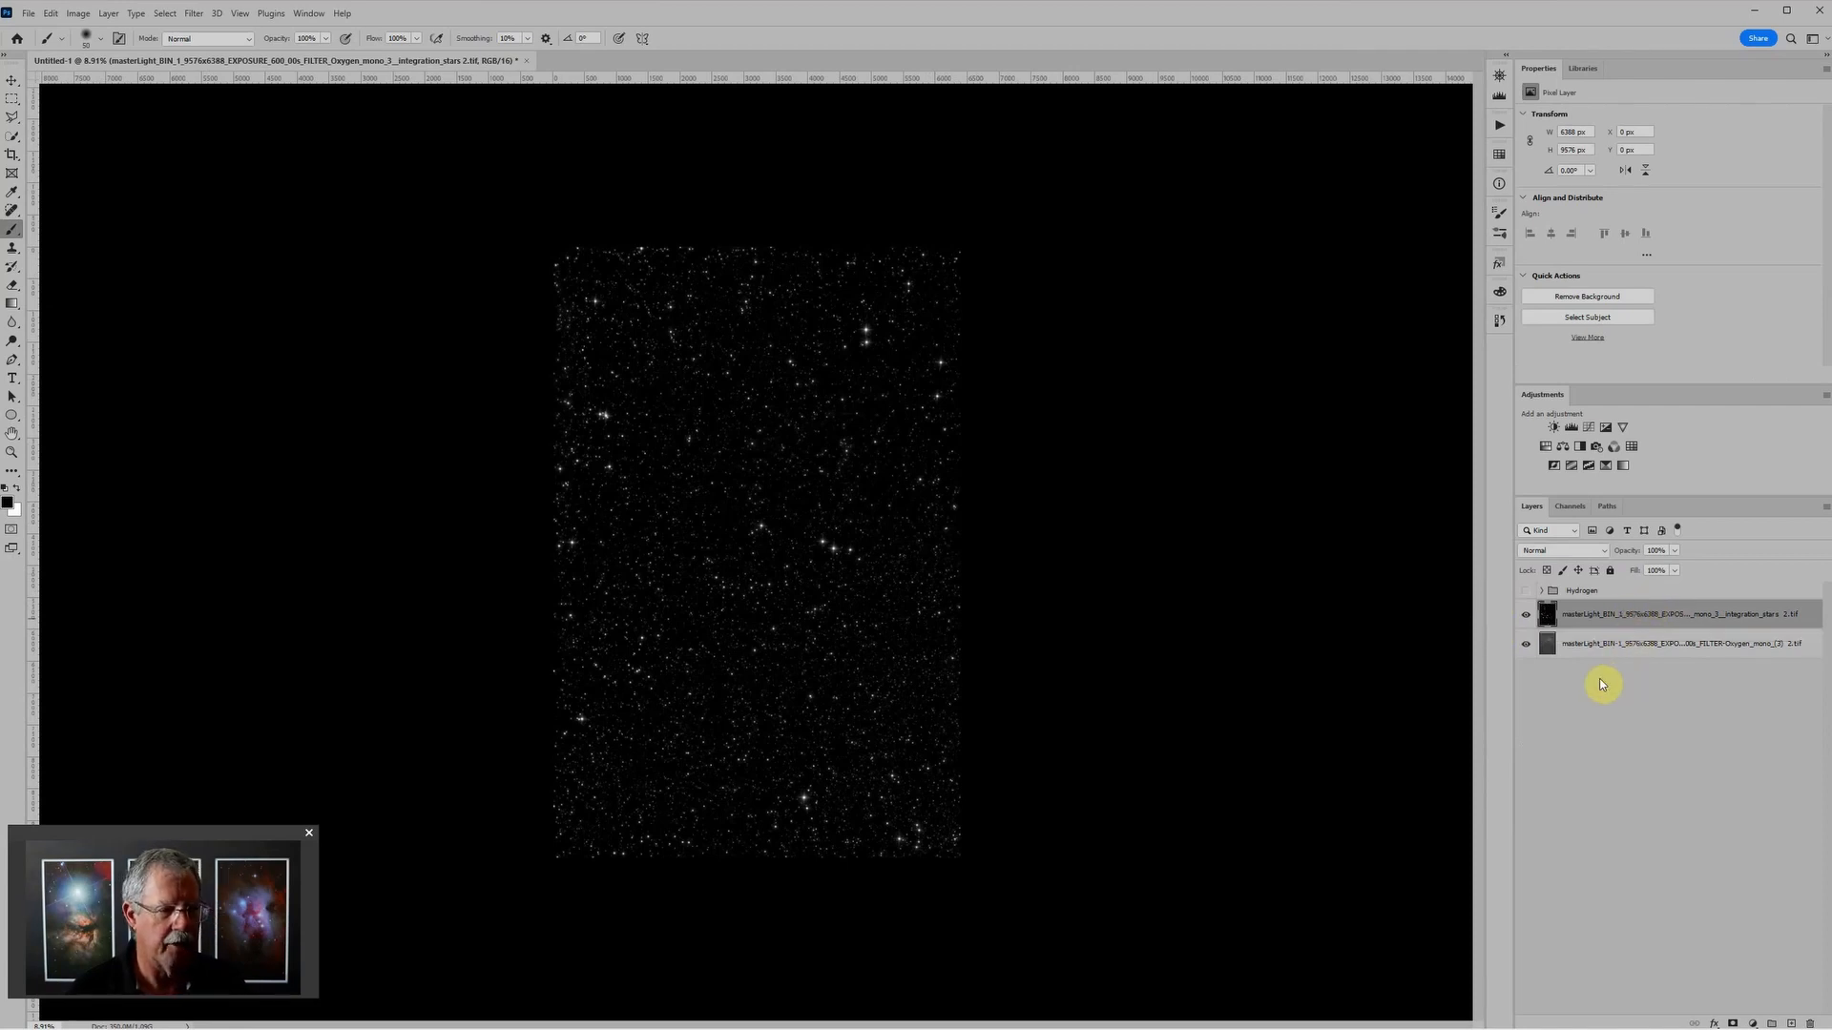
Step: Group the Oxygen stars layer as "Stars", set the group's blend mode to Screen, and collapse it
{"action": "key", "text": "ctrl+g"}
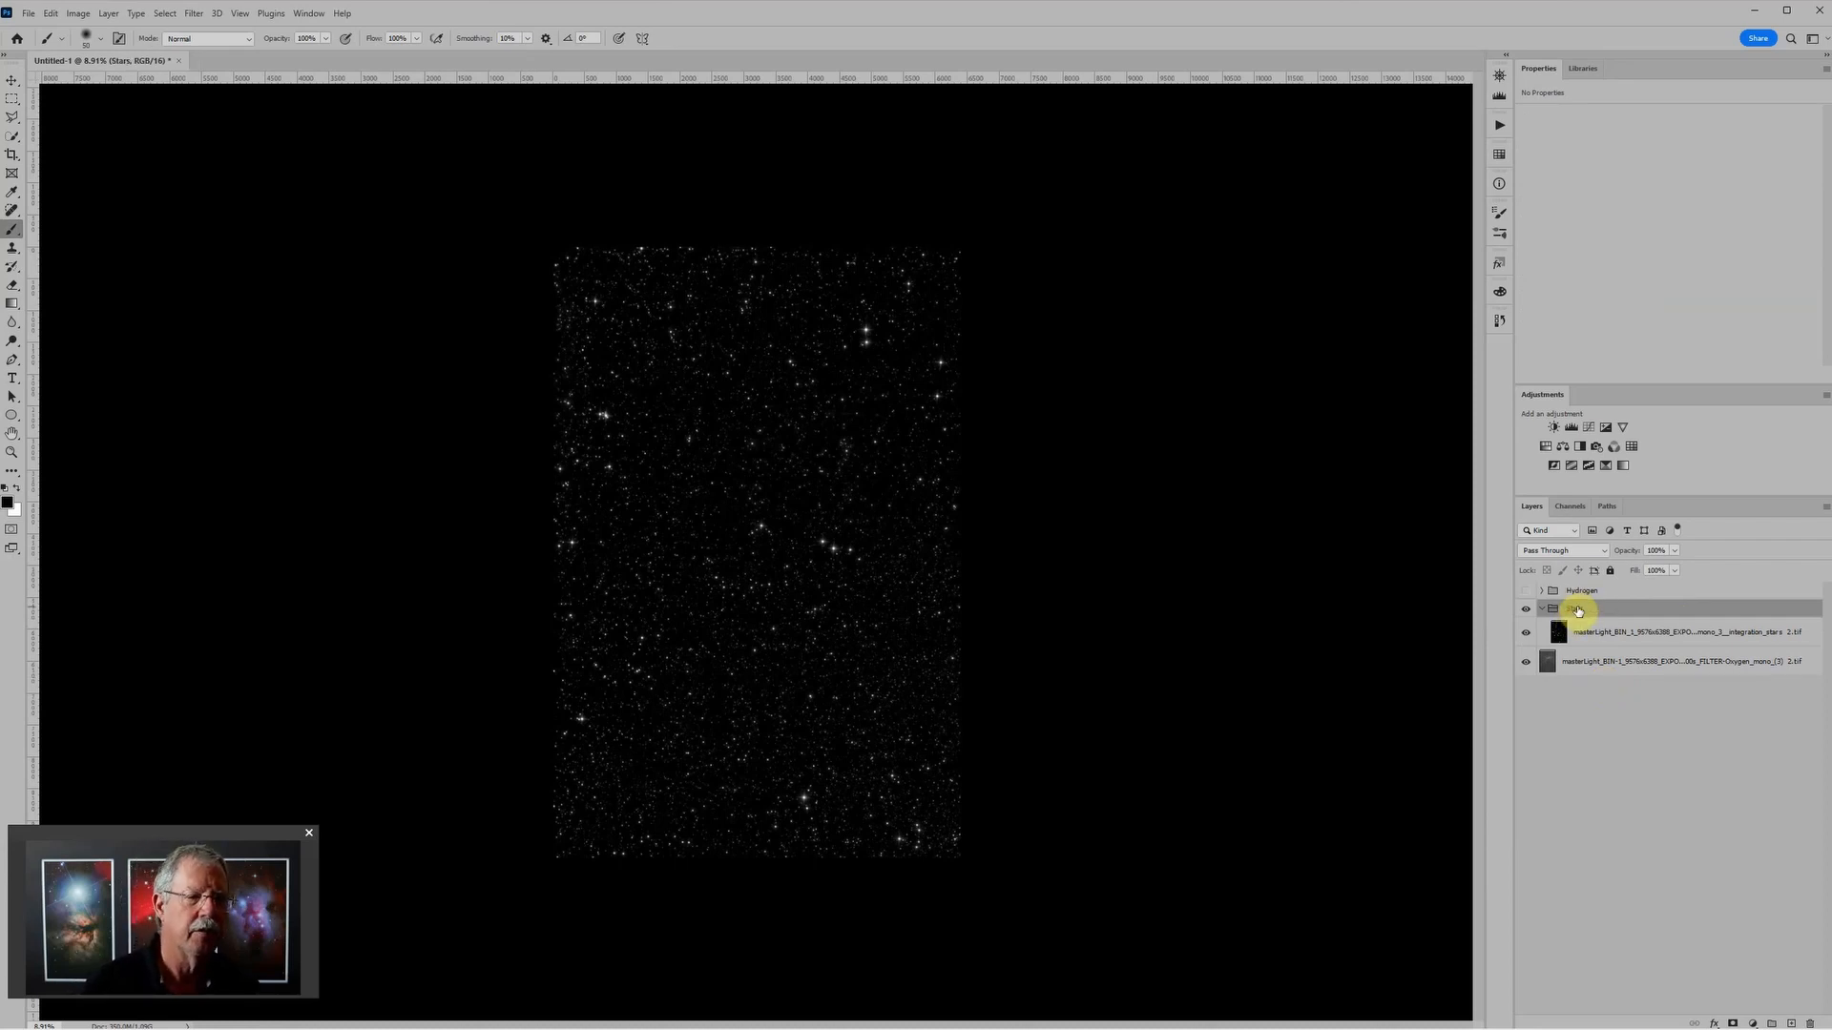
{"action": "left_click", "coordinate": [1558, 555]}
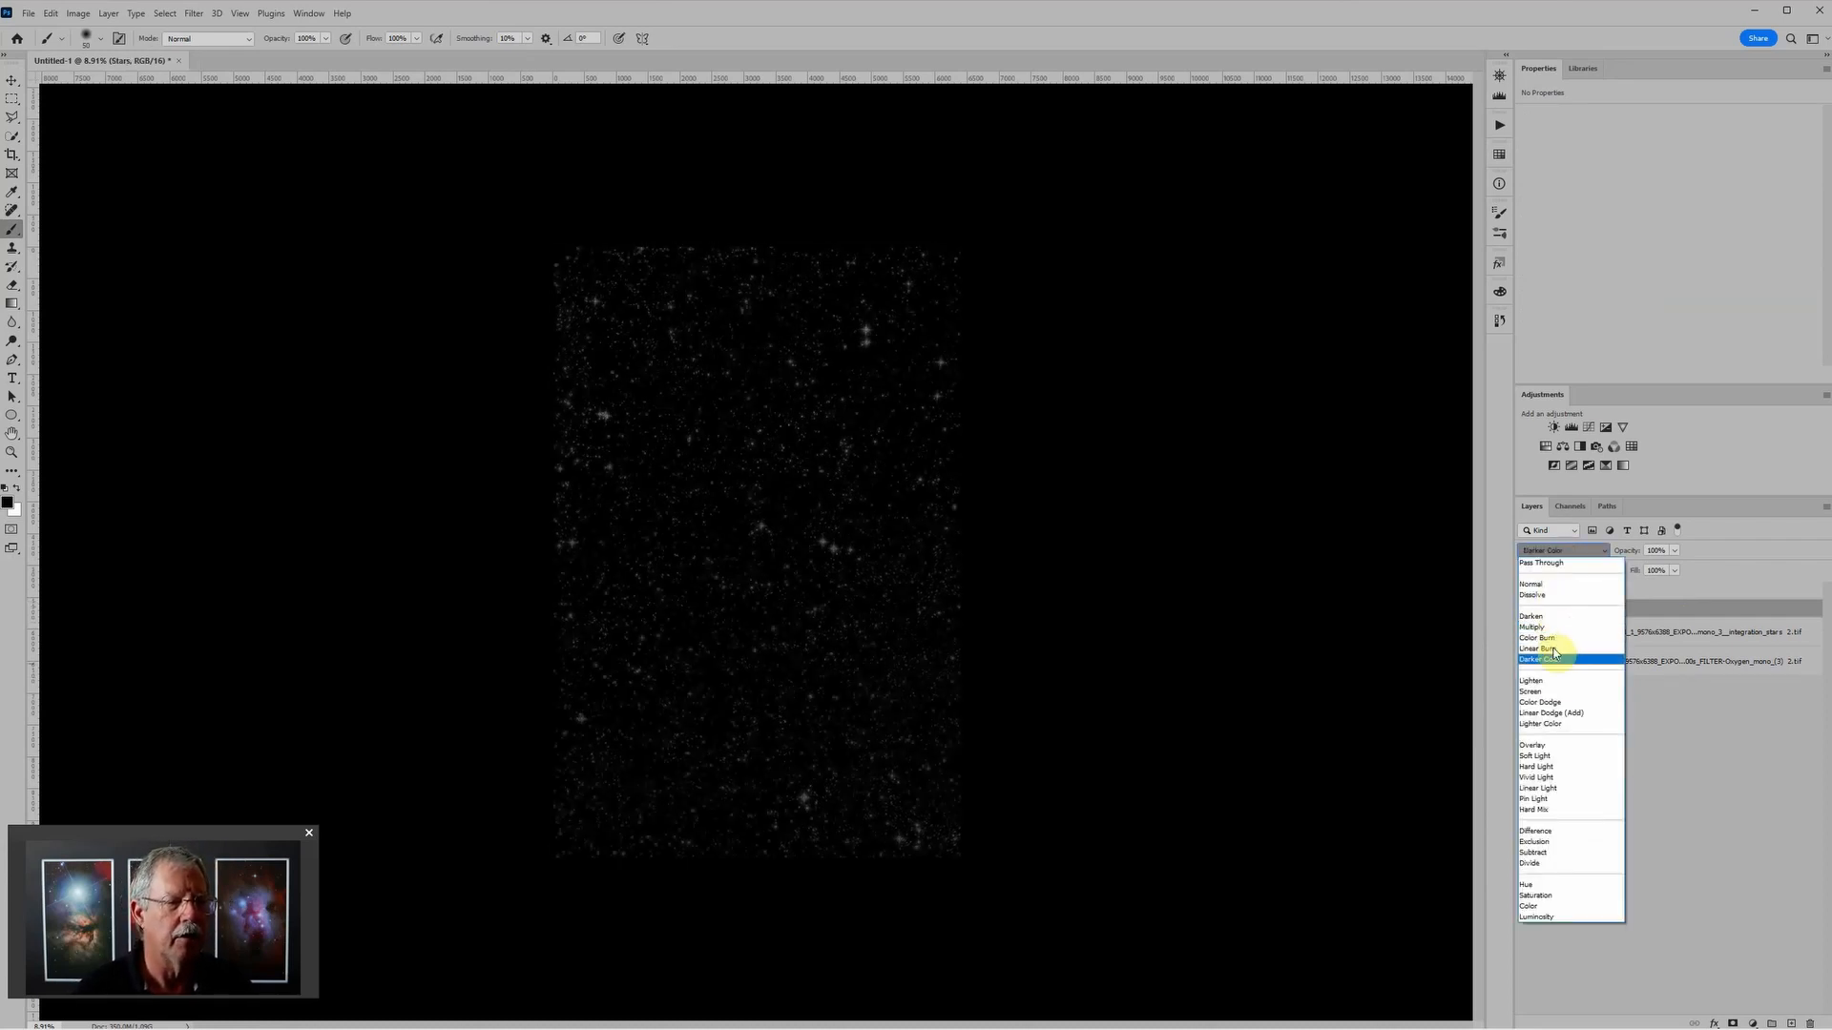
{"action": "left_click", "coordinate": [1547, 693]}
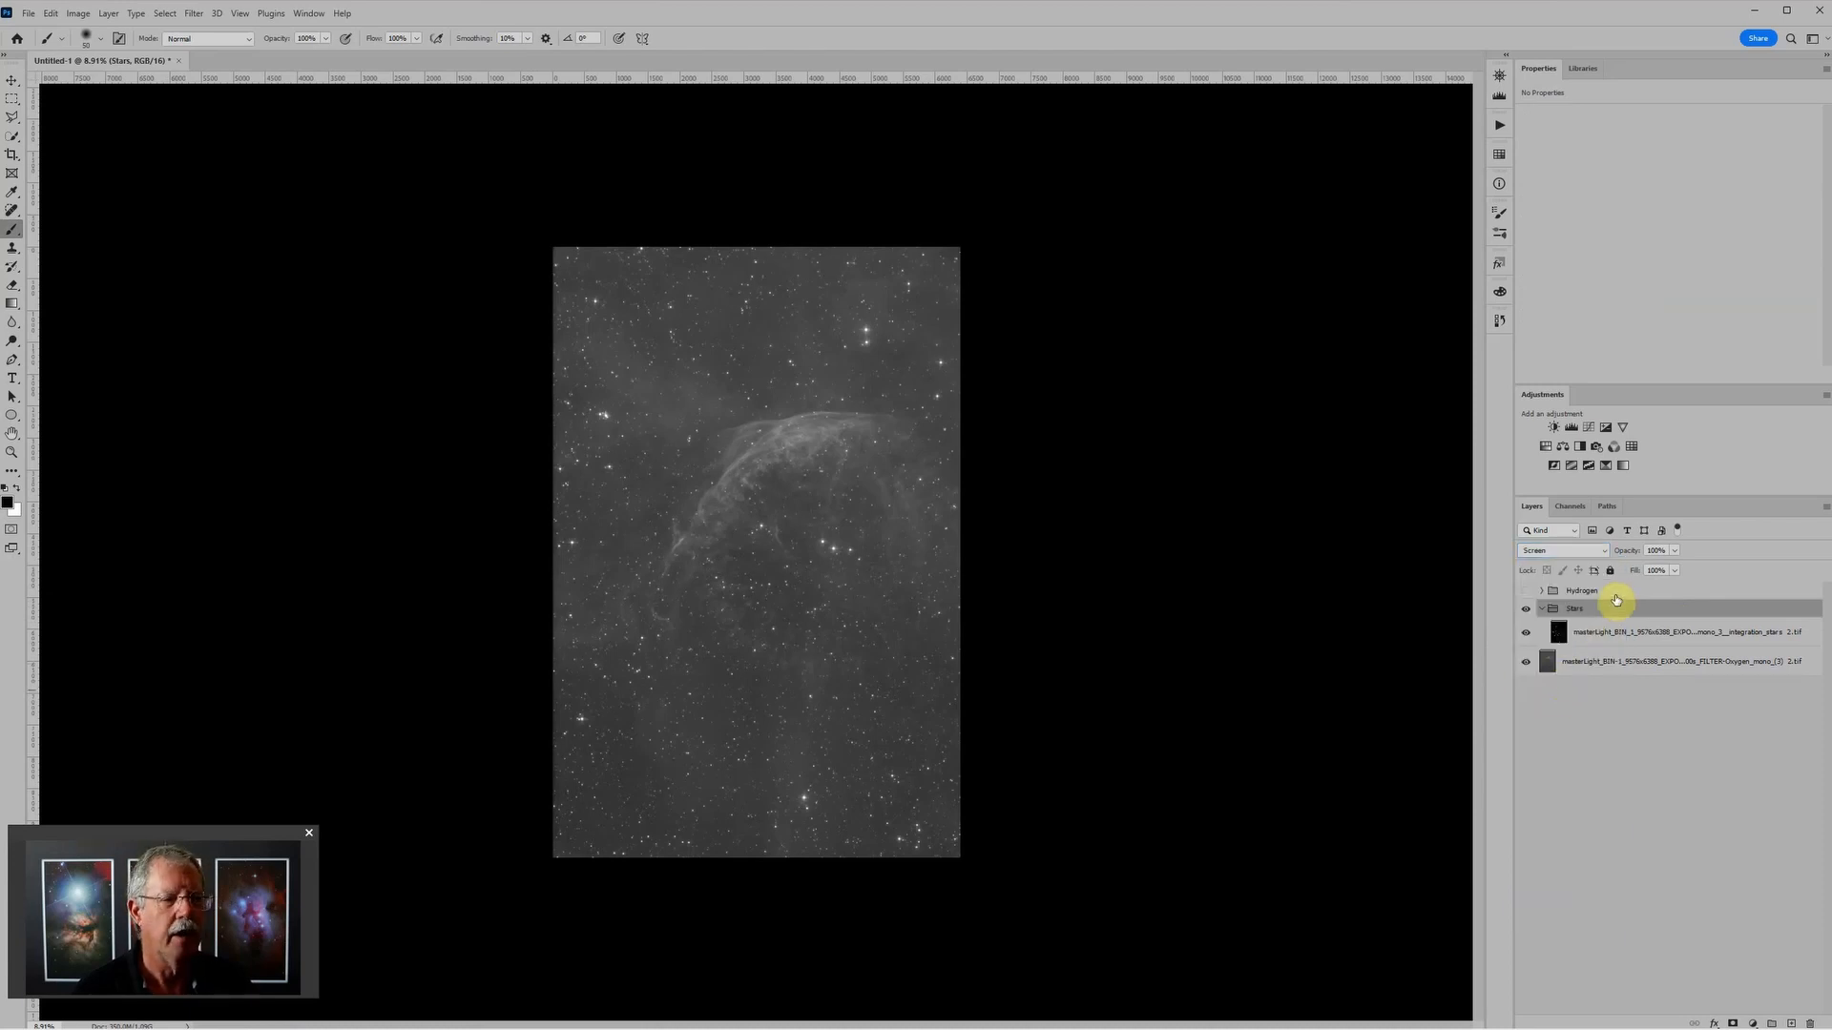
{"action": "left_click", "coordinate": [1542, 611]}
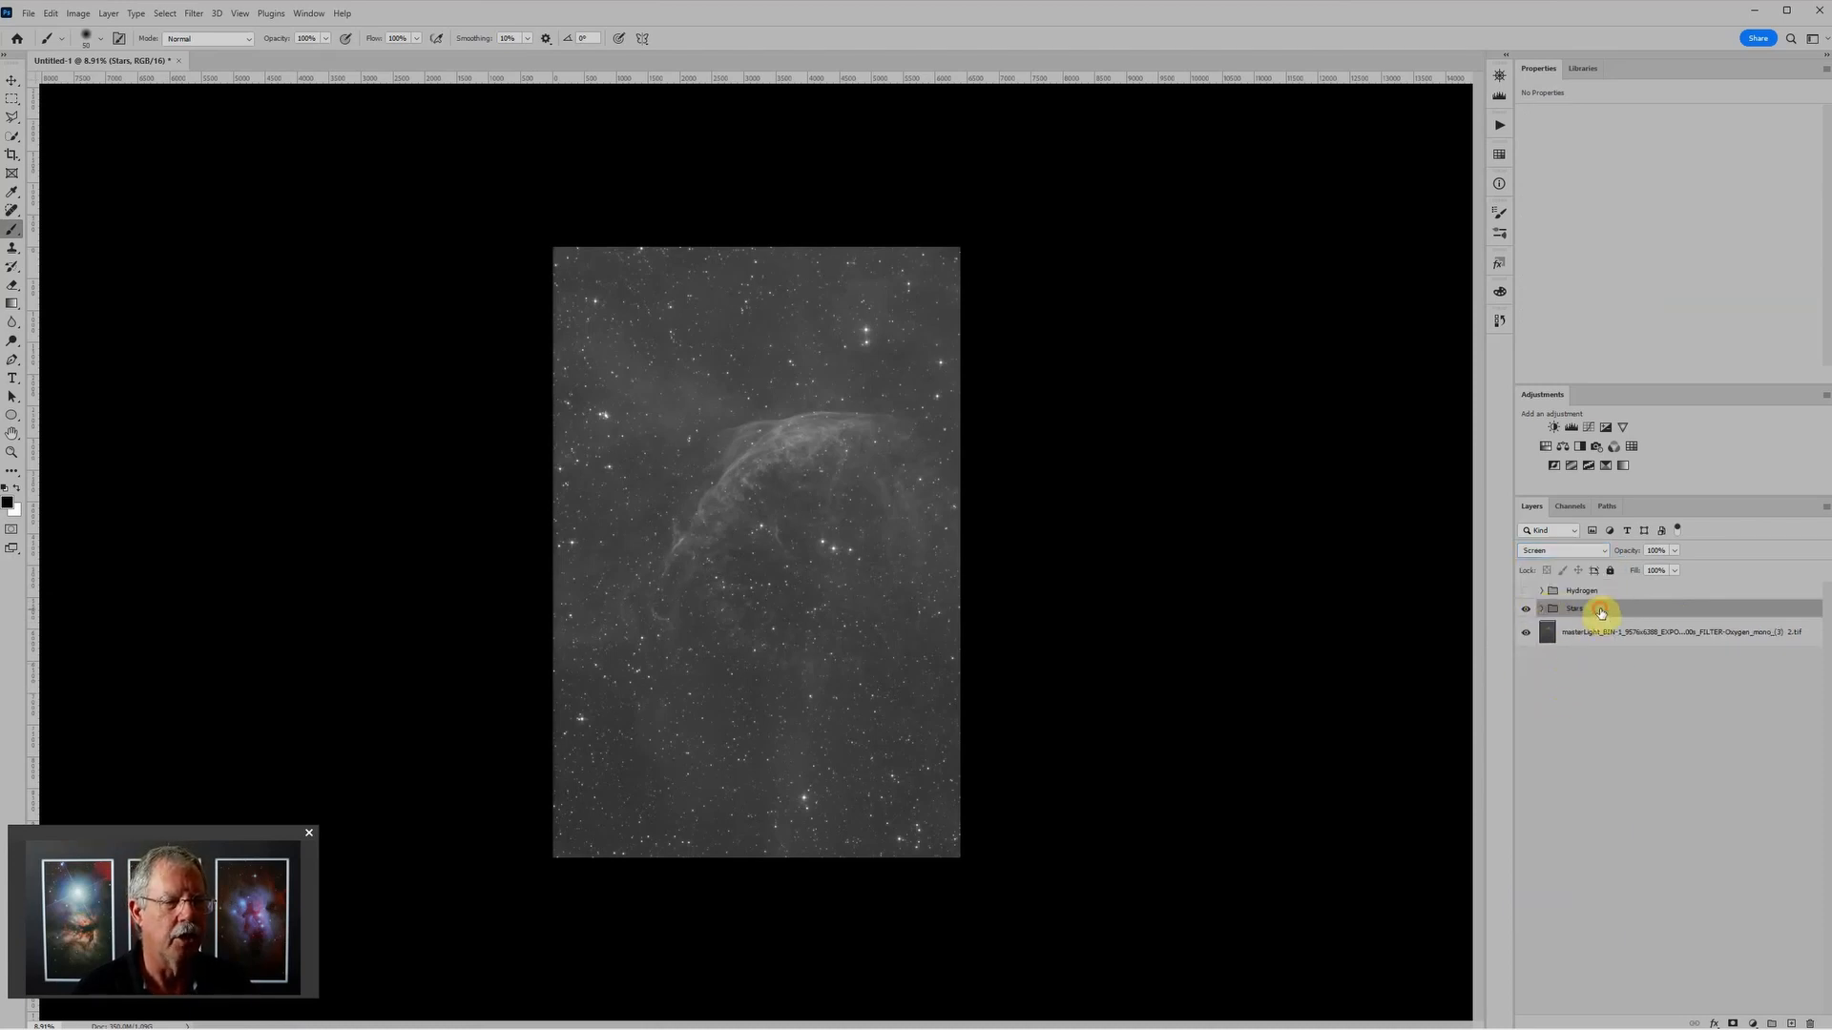
{"action": "left_click_drag", "start_coordinate": [1601, 612], "coordinate": [1601, 594]}
{"action": "left_click", "coordinate": [1601, 594]}
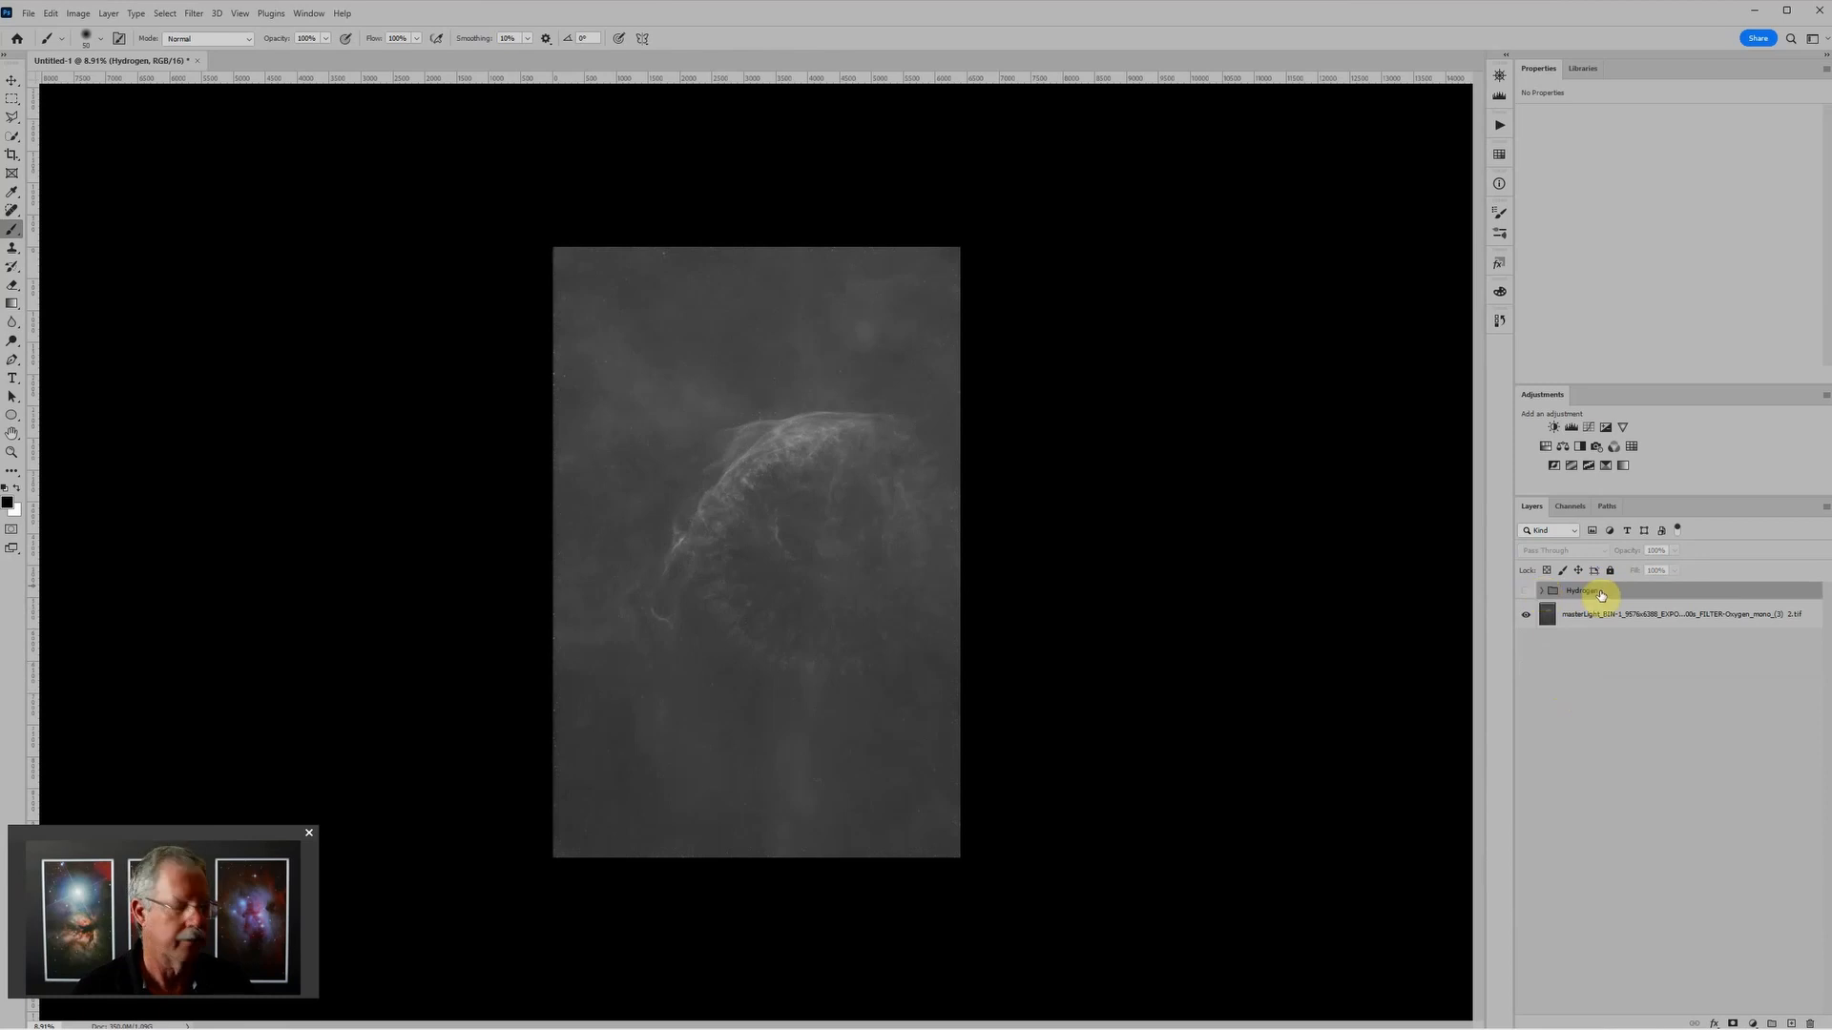
{"action": "key", "text": "ctrl+z"}
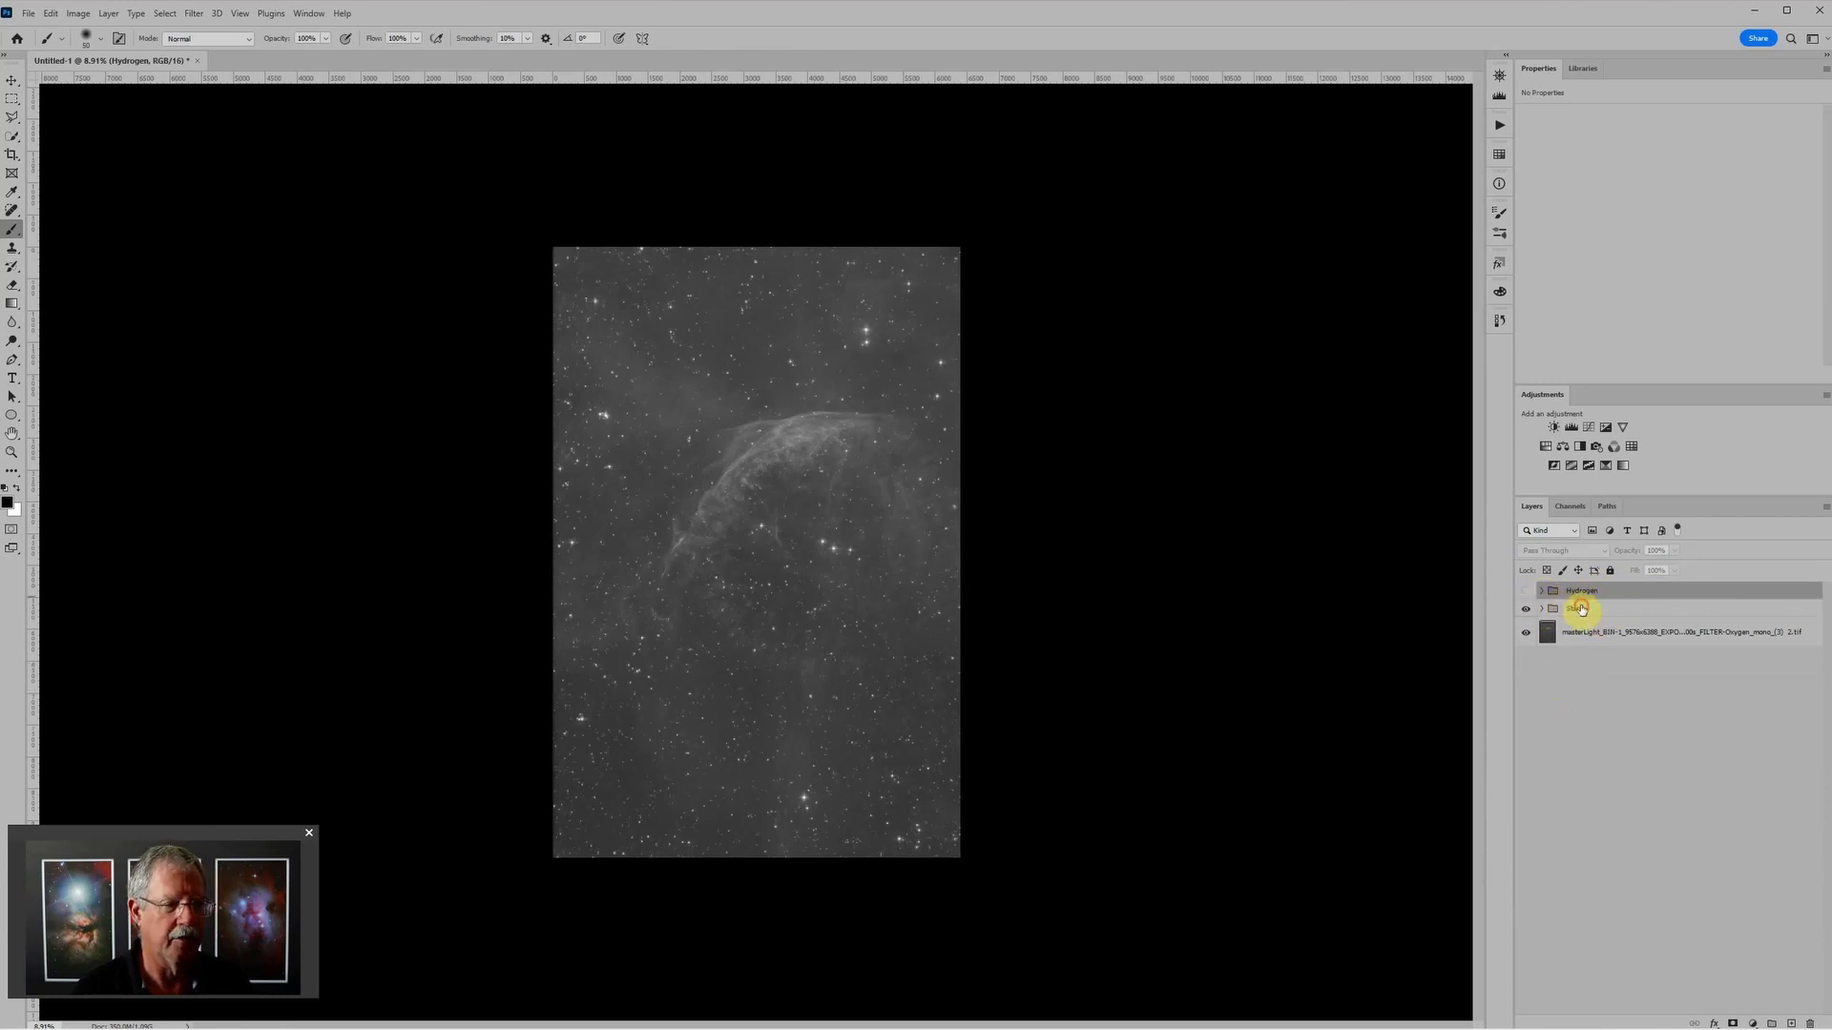
Step: Move the Stars group above the Hydrogen group and hide it
{"action": "left_click_drag", "start_coordinate": [1576, 609], "coordinate": [1584, 586]}
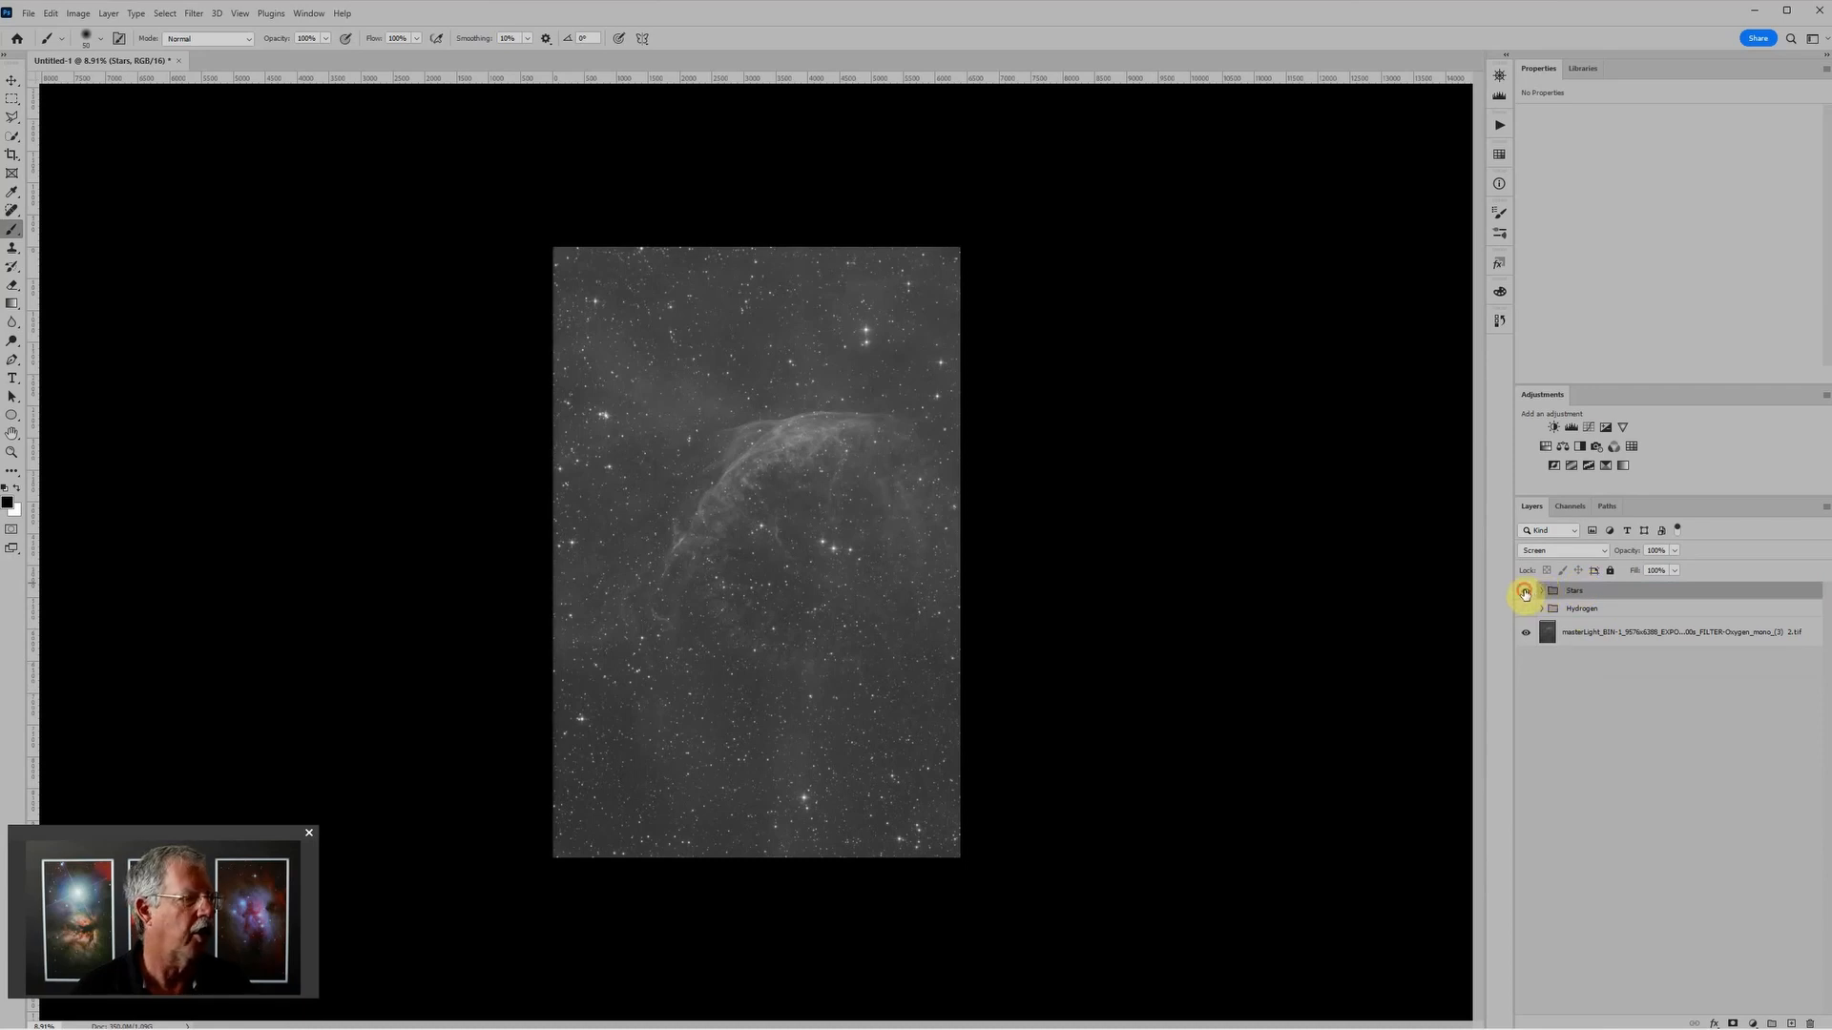
{"action": "left_click", "coordinate": [1525, 592]}
Step: Group the starless Oxygen layer as "Oxygen" and add a Levels adjustment layer inside the group
{"action": "scroll", "coordinate": [851, 625], "scroll_direction": "up", "scroll_amount": 1}
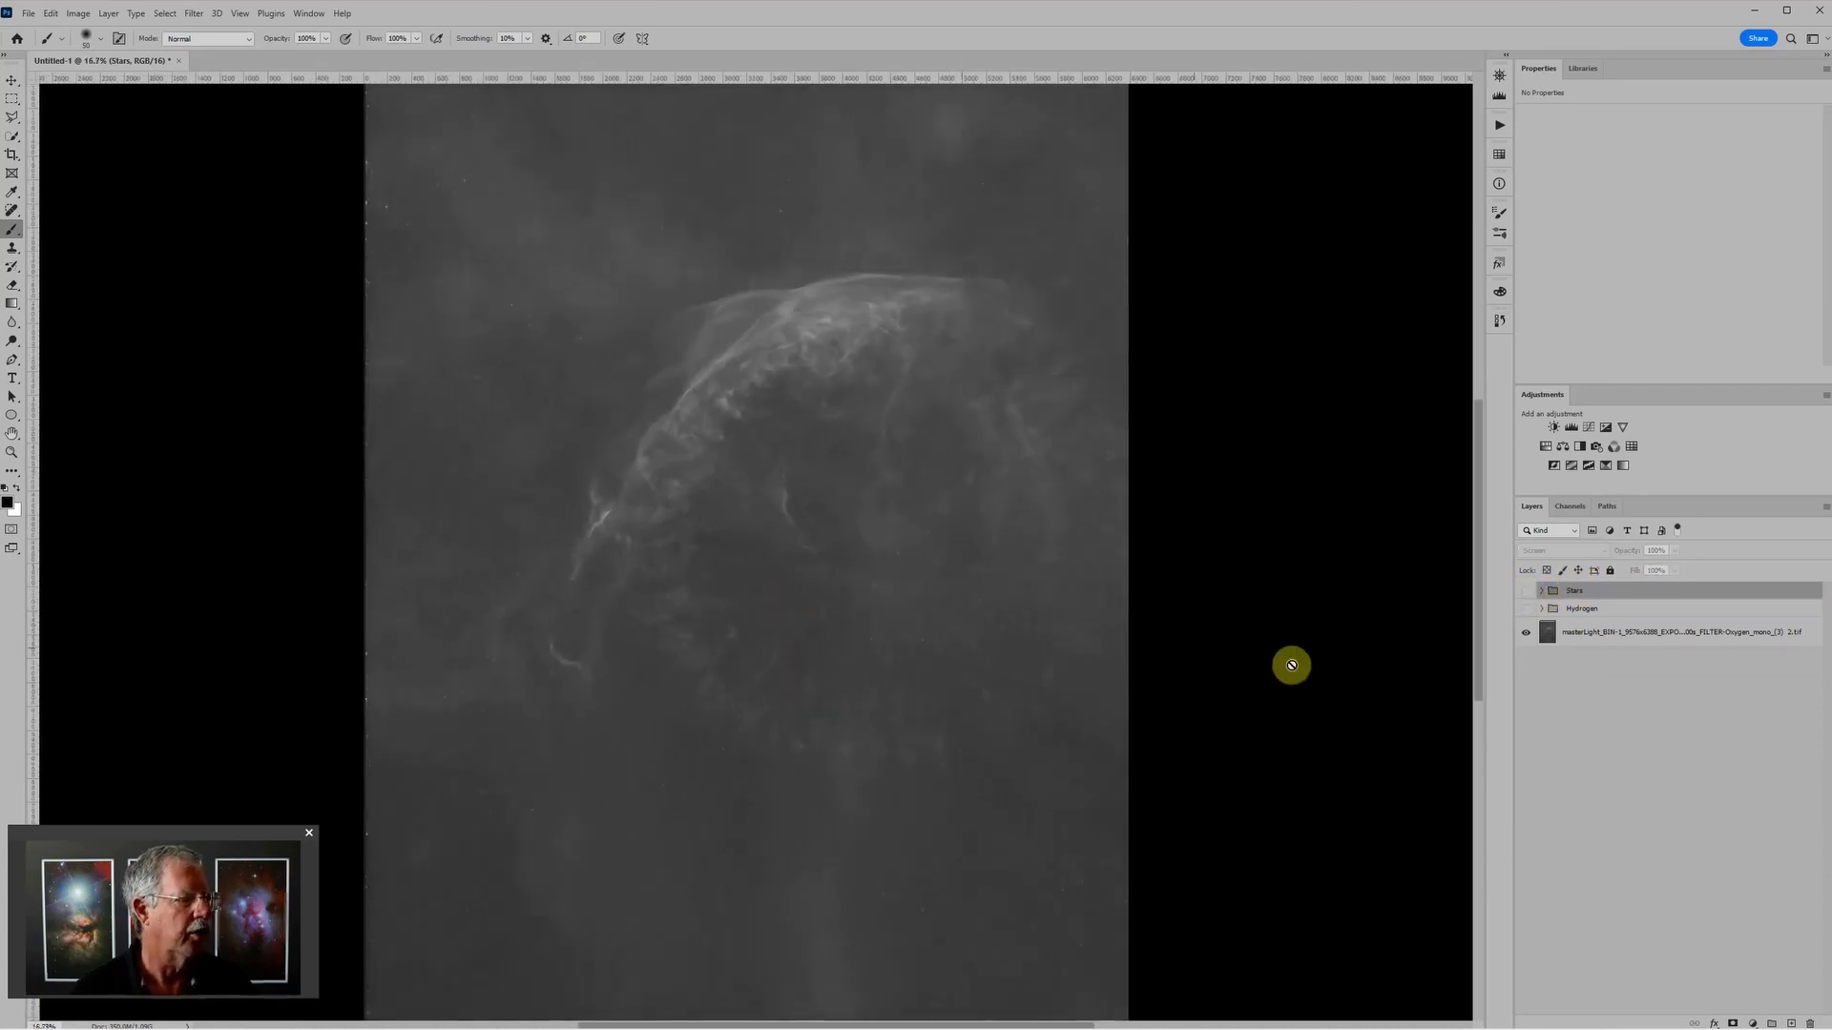
{"action": "left_click", "coordinate": [1583, 640]}
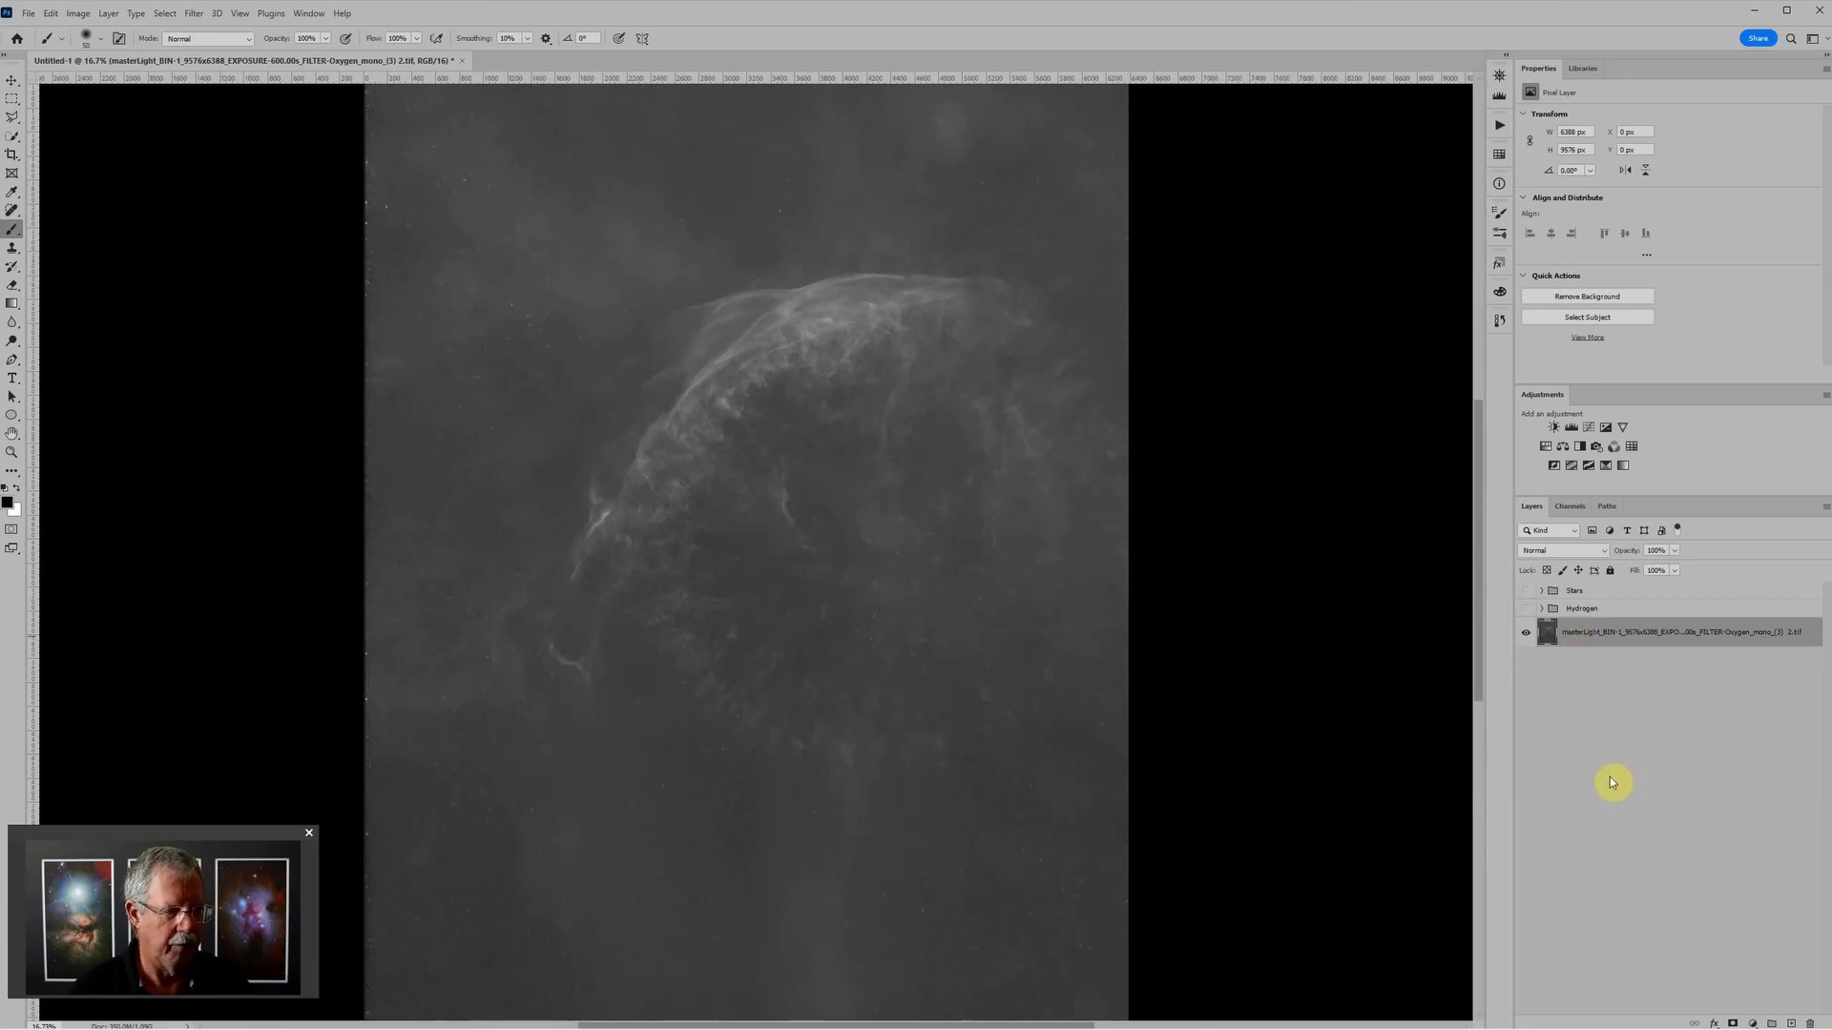
{"action": "key", "text": "ctrl+g"}
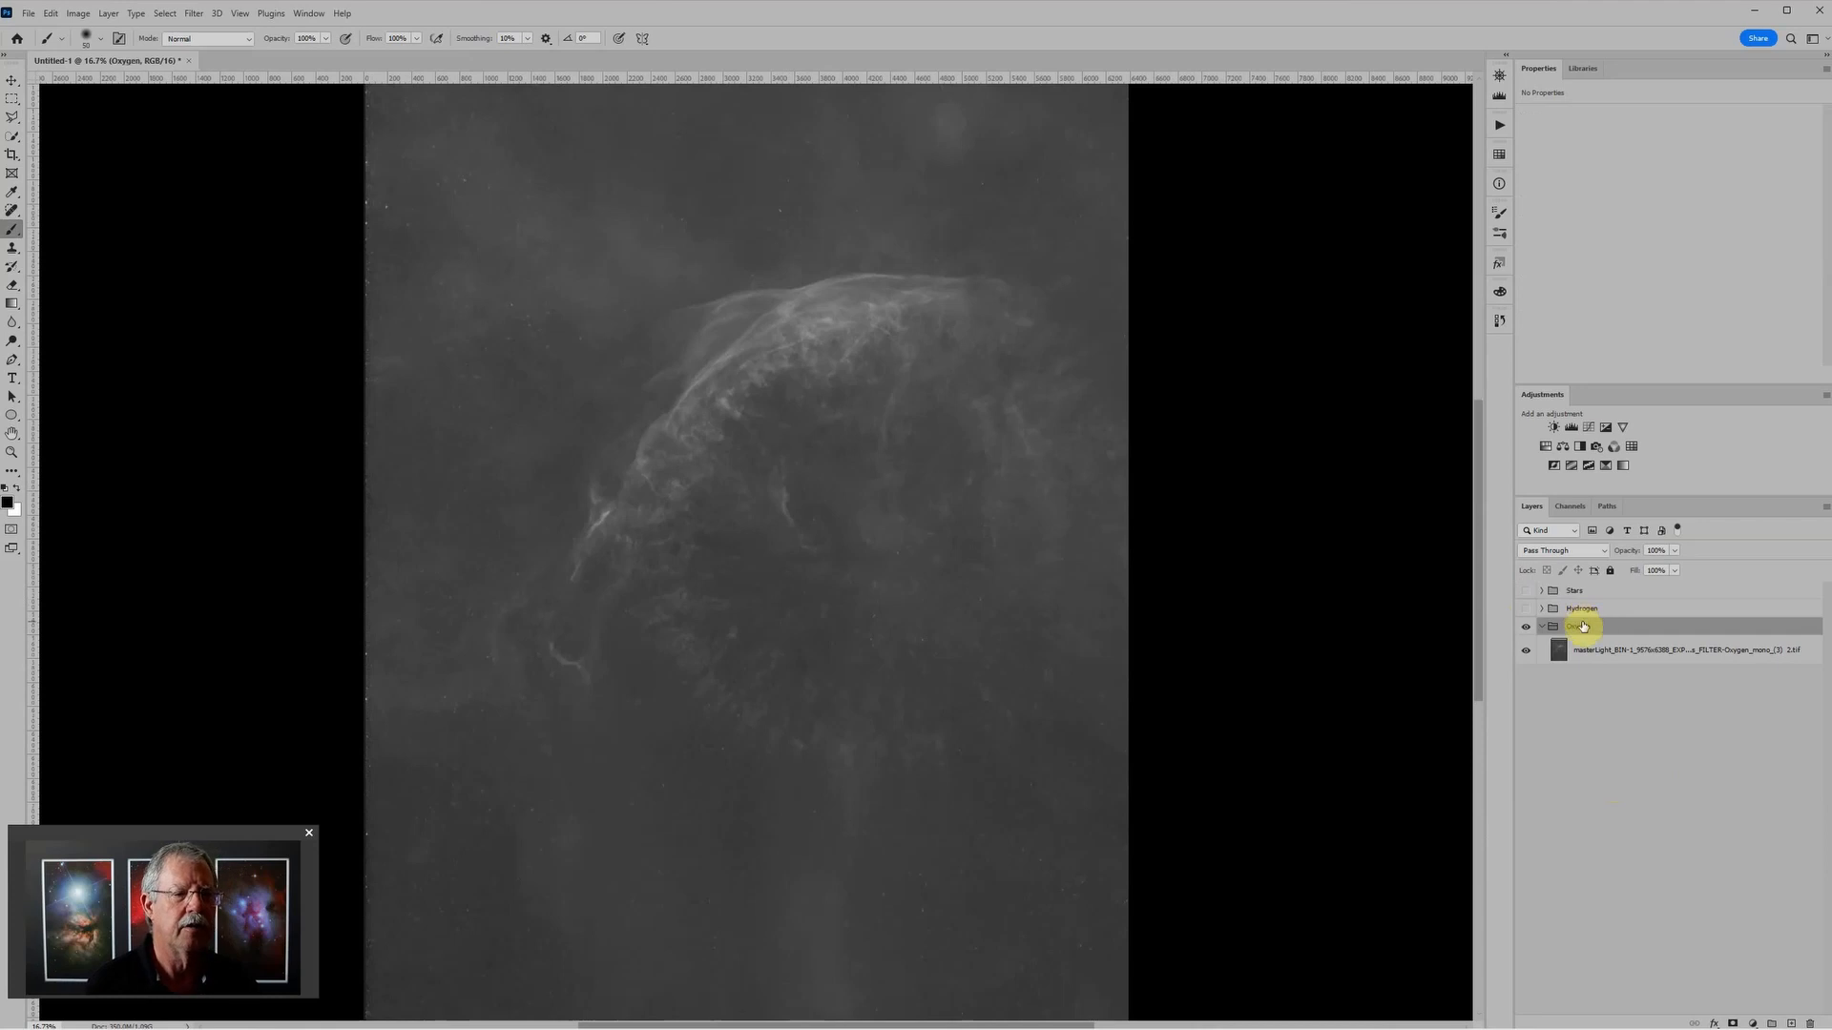
{"action": "left_click", "coordinate": [1571, 427]}
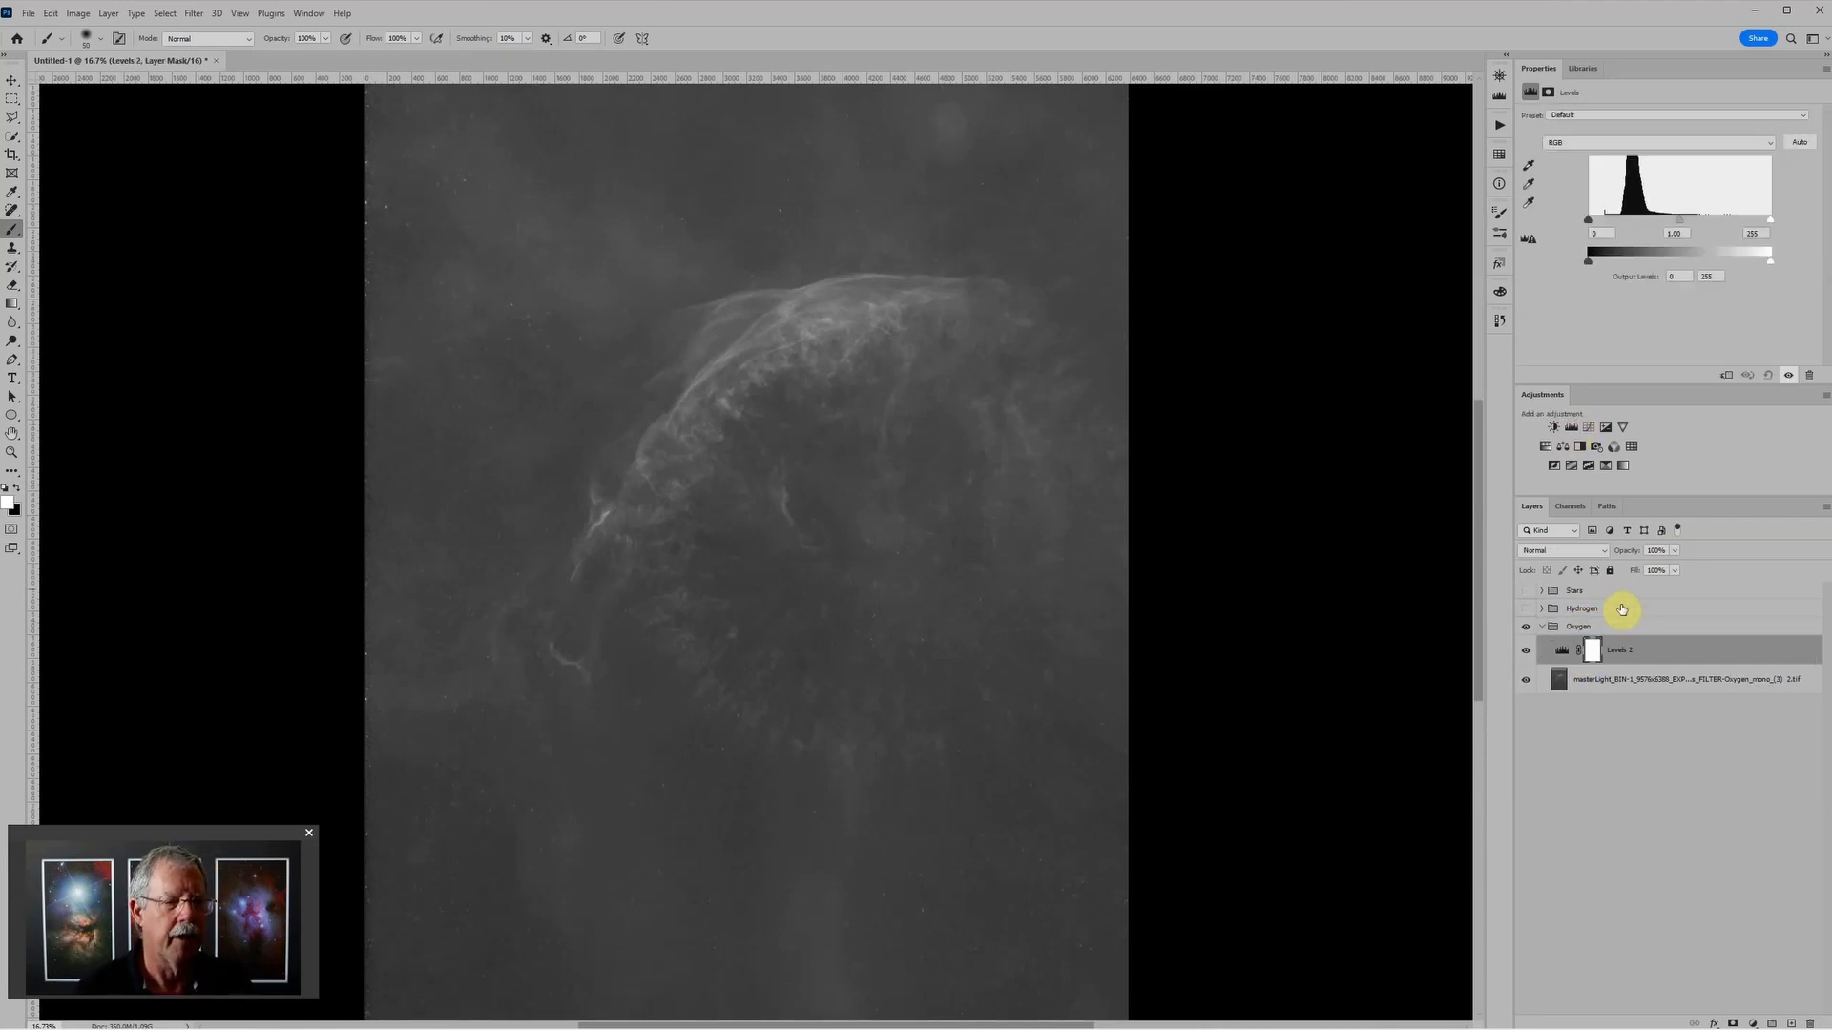
Step: Remove leftover star specks inside the nebula arc on the starless Oxygen layer with the content-aware Spot Healing Brush
{"action": "left_click", "coordinate": [1656, 681]}
{"action": "scroll", "coordinate": [828, 666], "scroll_direction": "up", "scroll_amount": 13}
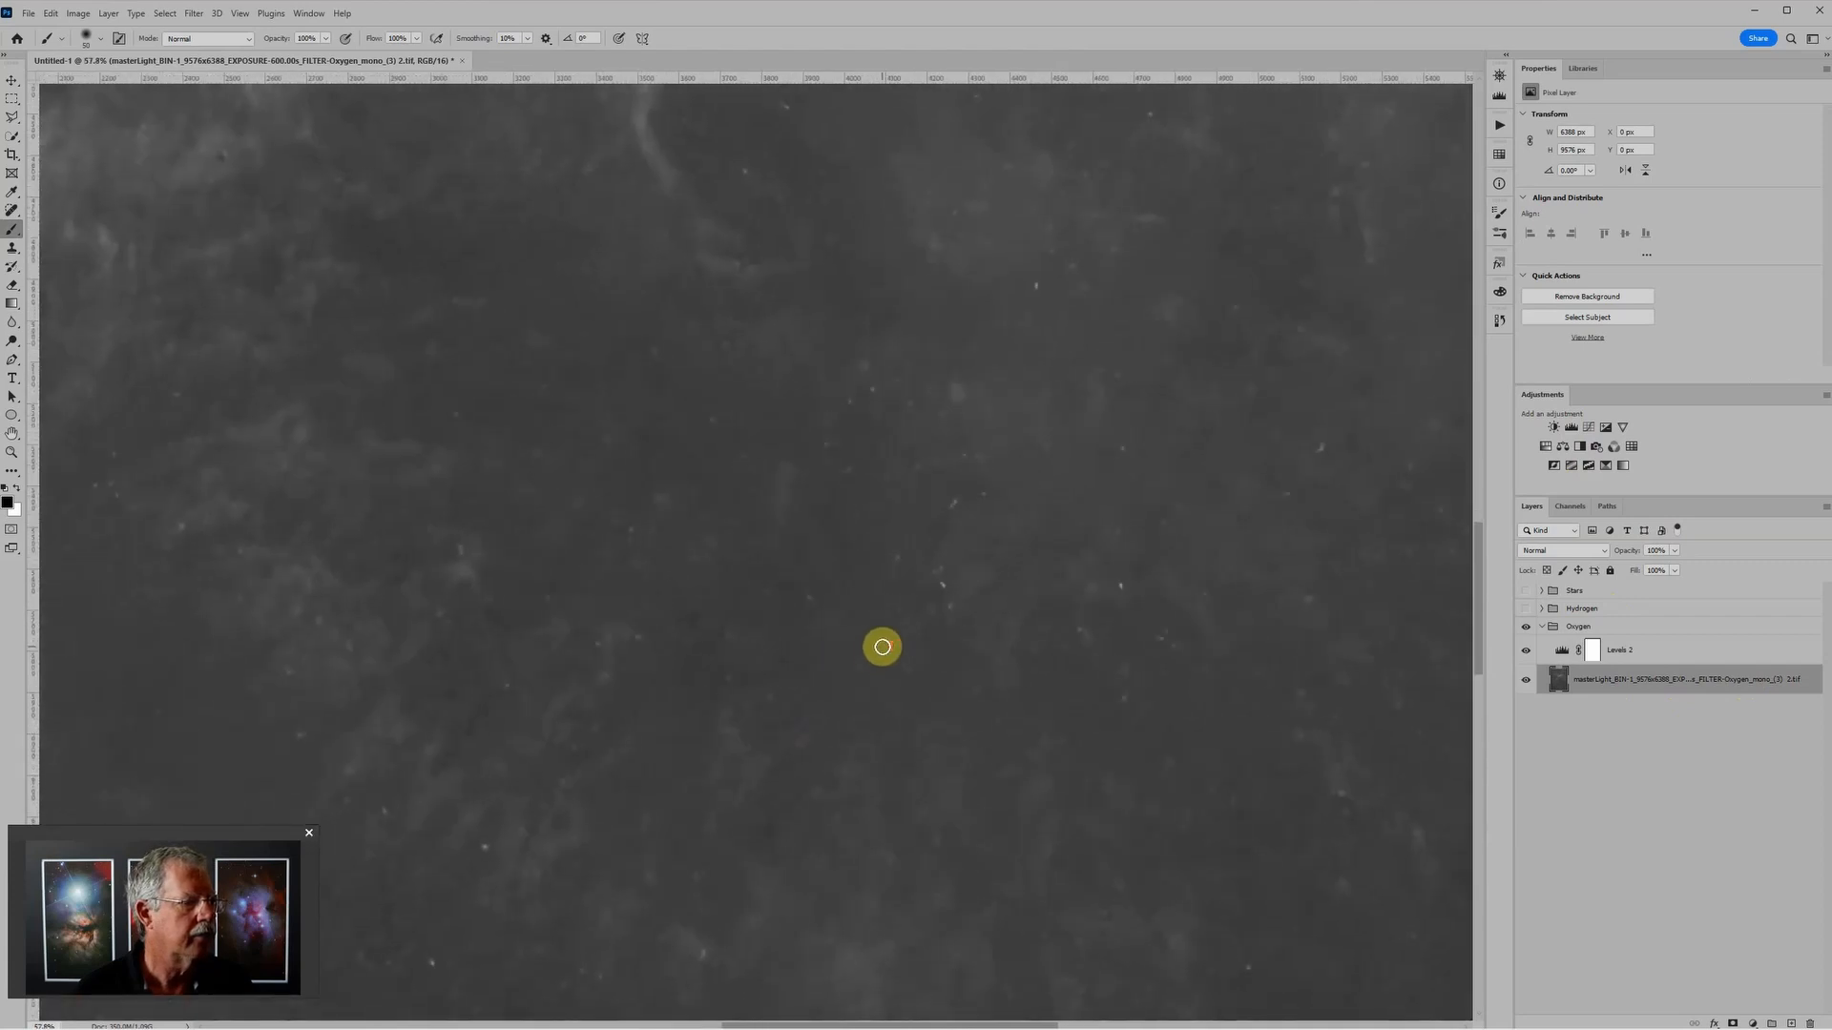
{"action": "key", "text": "j"}
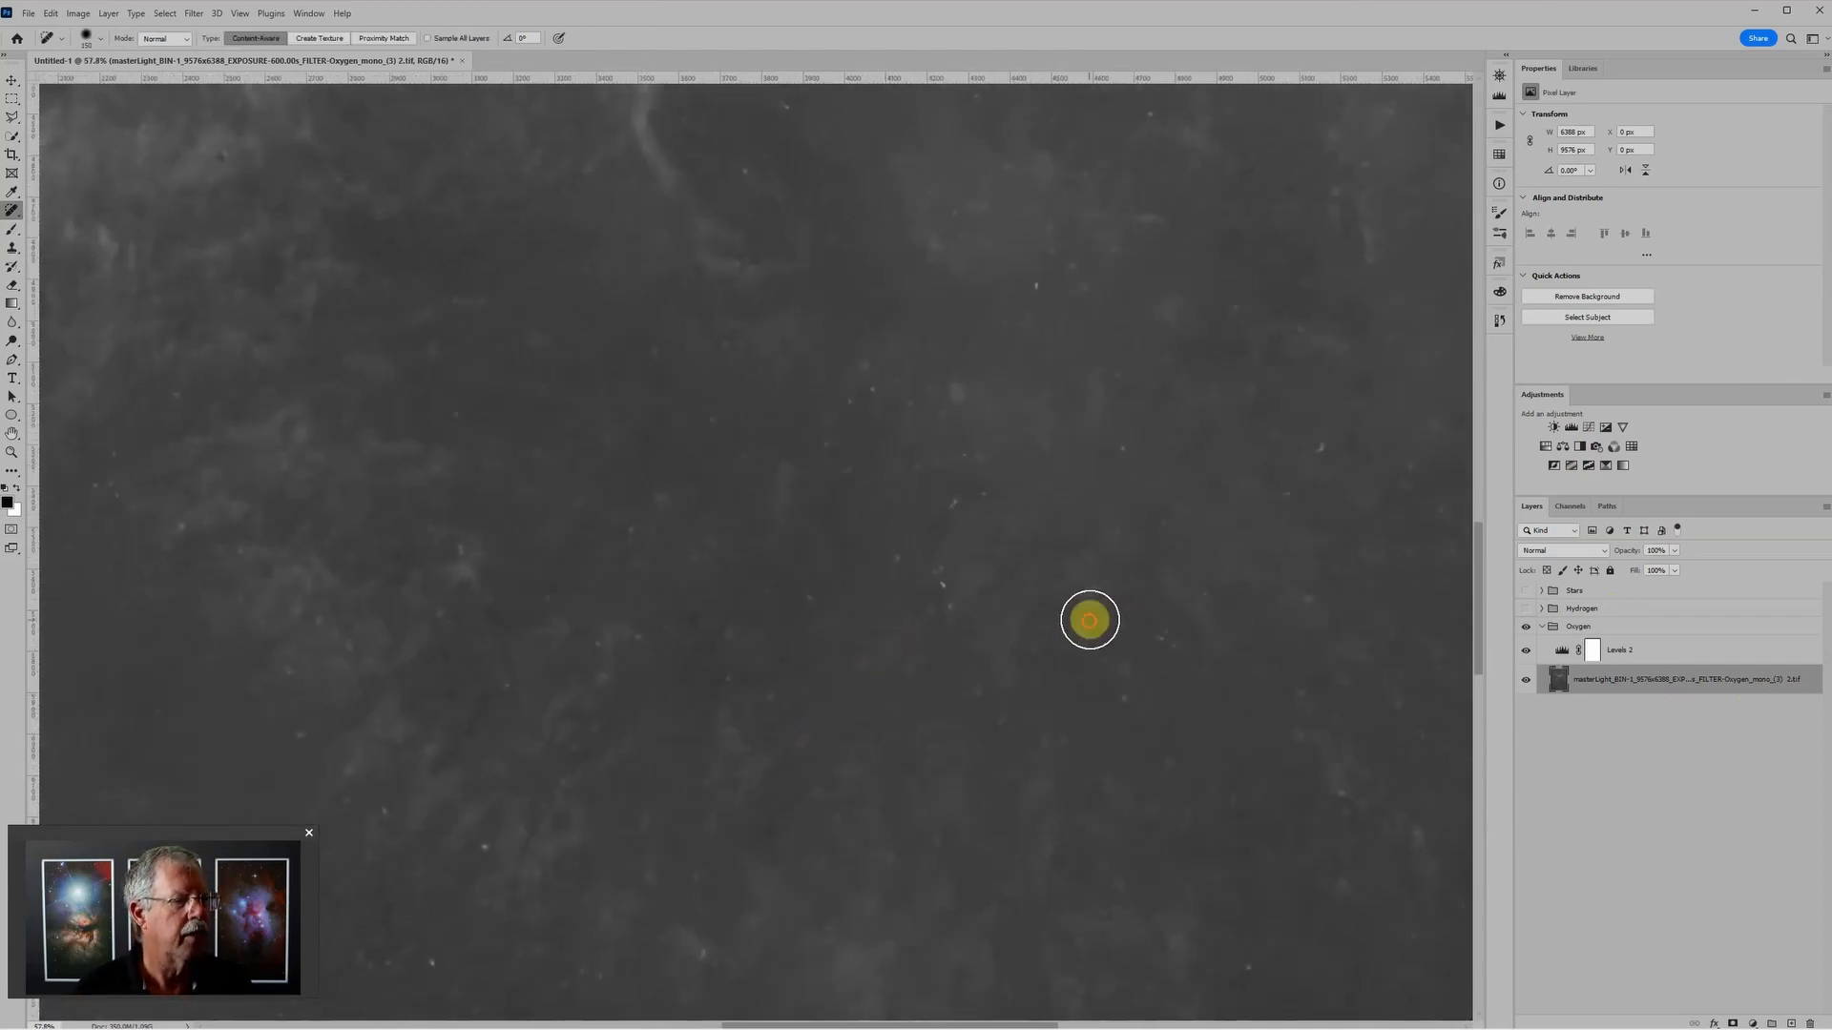
{"action": "left_click", "coordinate": [1107, 688]}
{"action": "left_click", "coordinate": [960, 591]}
{"action": "left_click", "coordinate": [957, 515]}
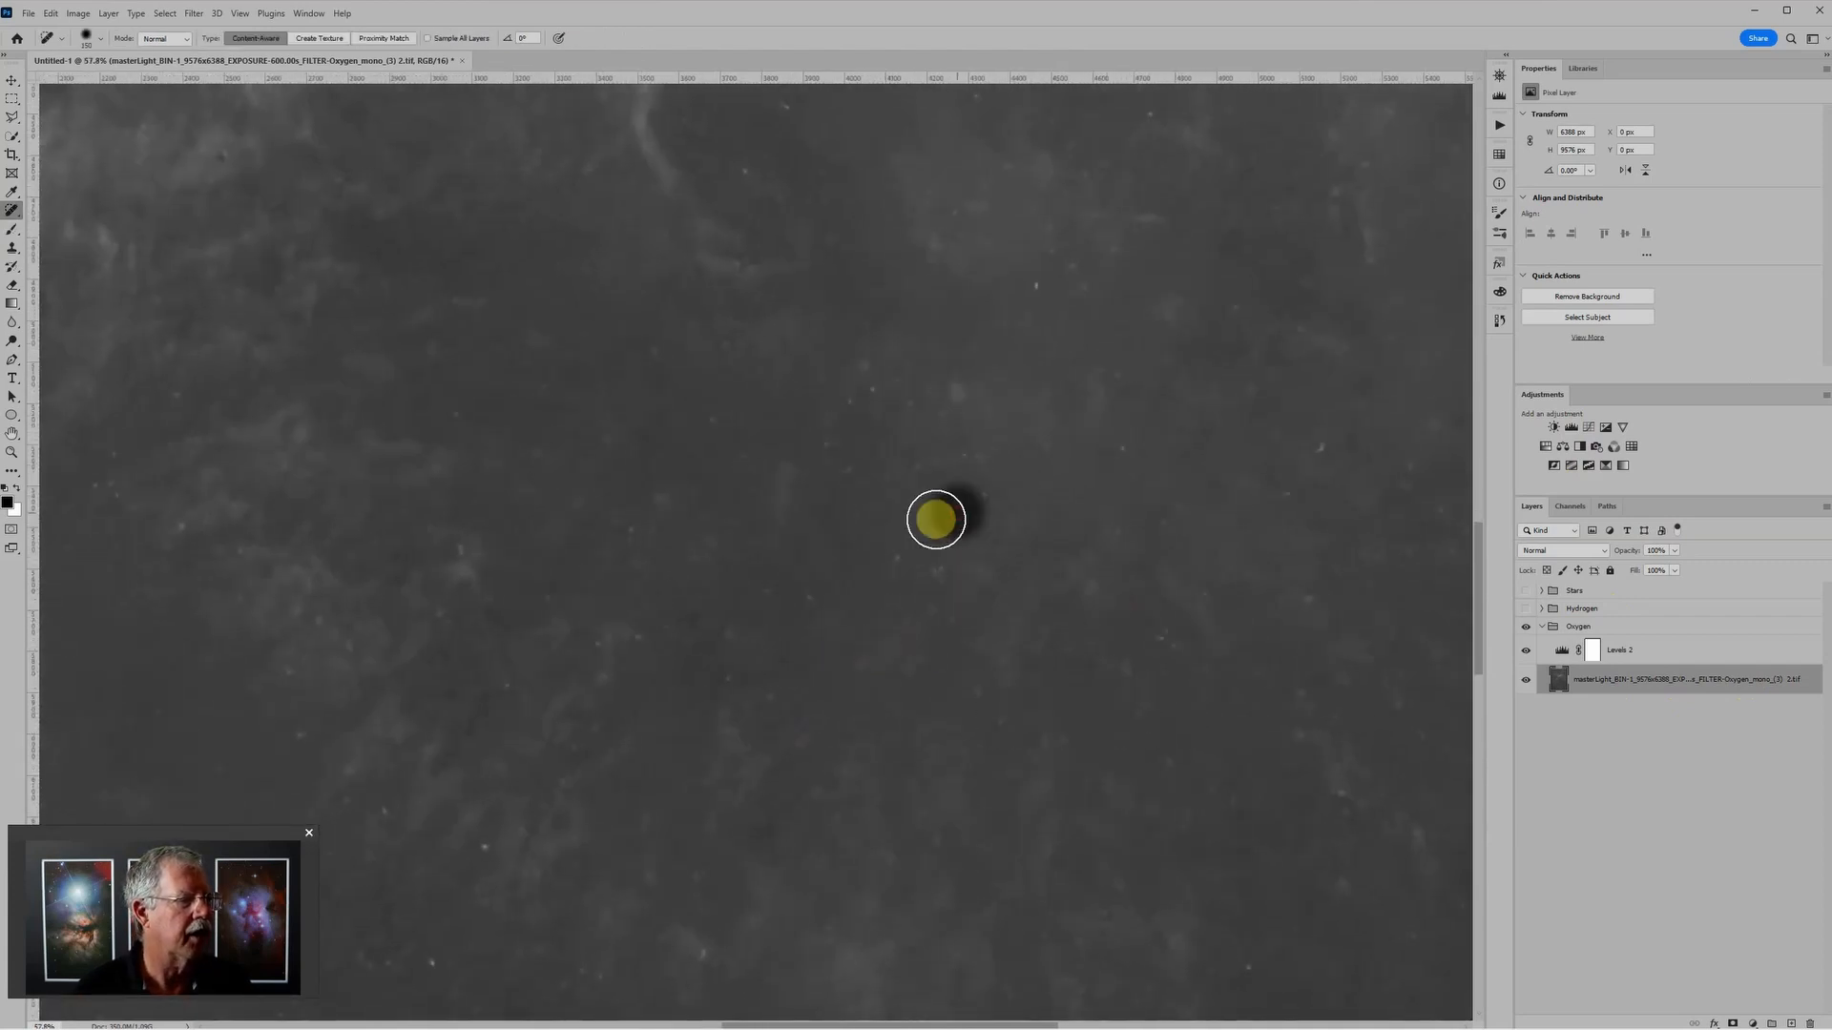
{"action": "left_click", "coordinate": [900, 552]}
{"action": "left_click", "coordinate": [823, 582]}
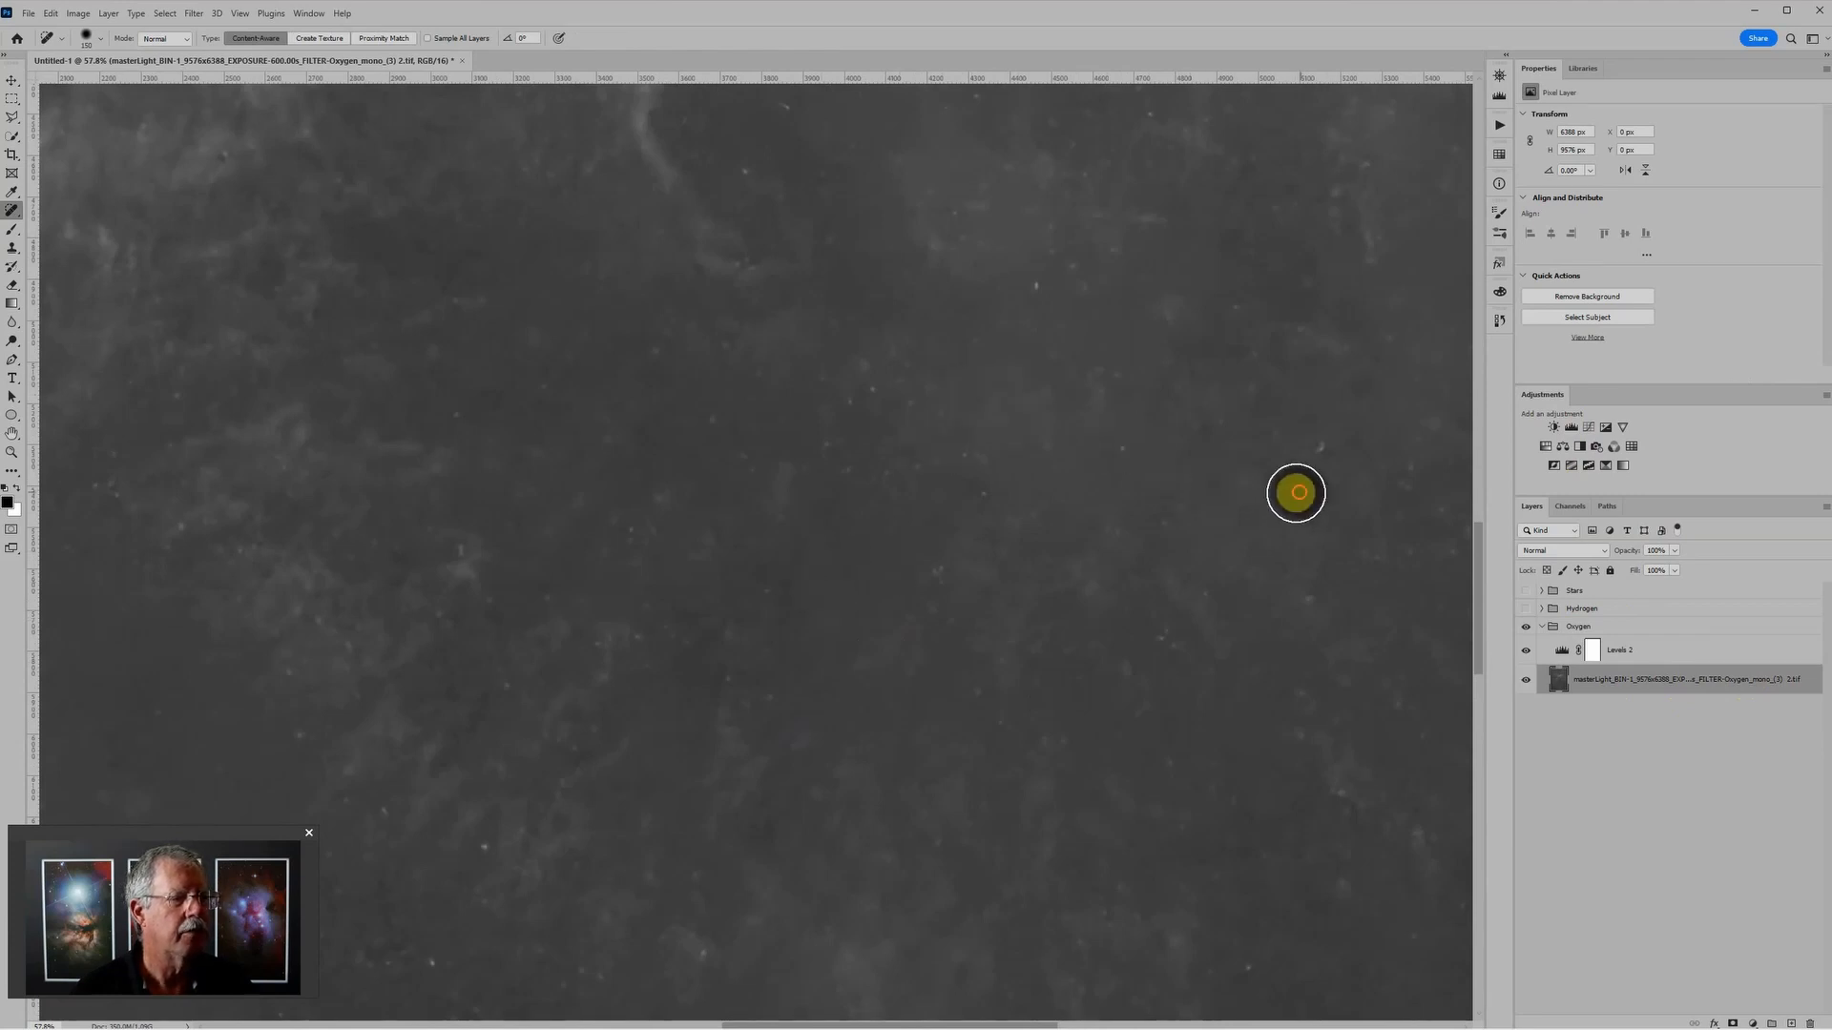
{"action": "left_click", "coordinate": [1295, 601]}
{"action": "left_click", "coordinate": [723, 426]}
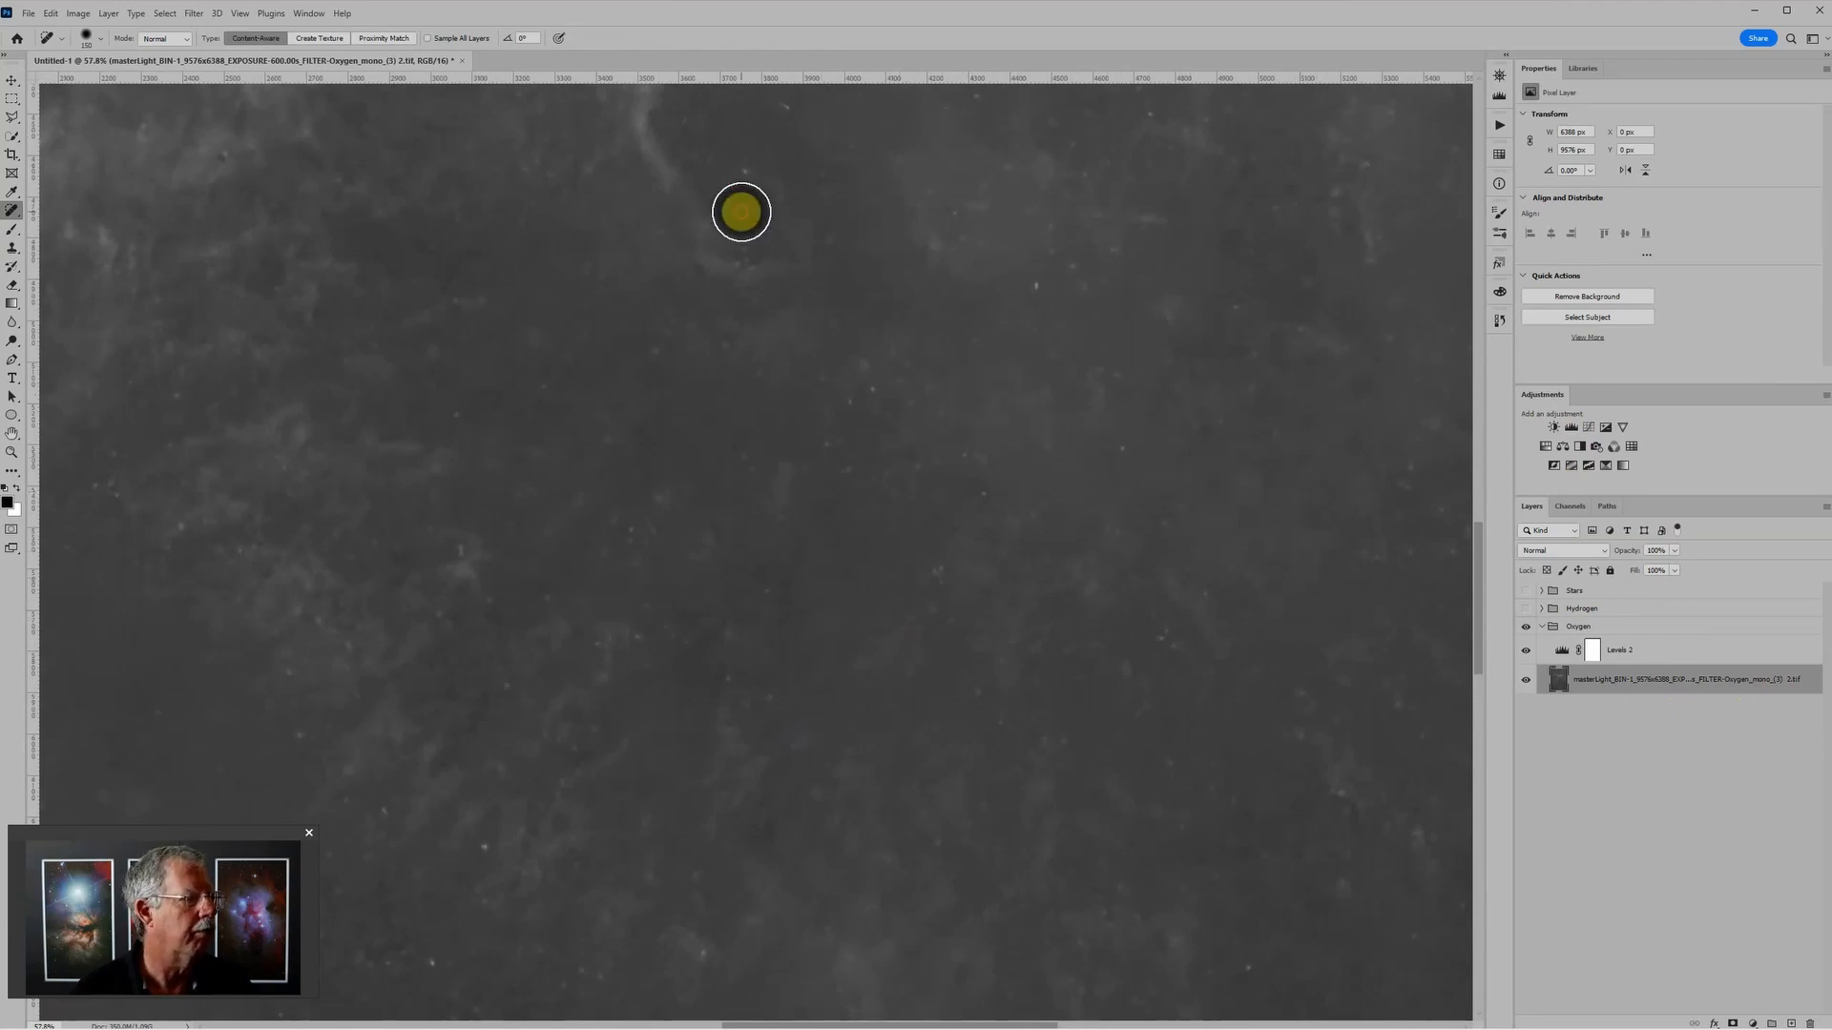
Step: Heal the small bright specks along the lower filaments inside the arc using a smaller Spot Healing Brush
{"action": "left_click_drag", "start_coordinate": [630, 687], "coordinate": [686, 452]}
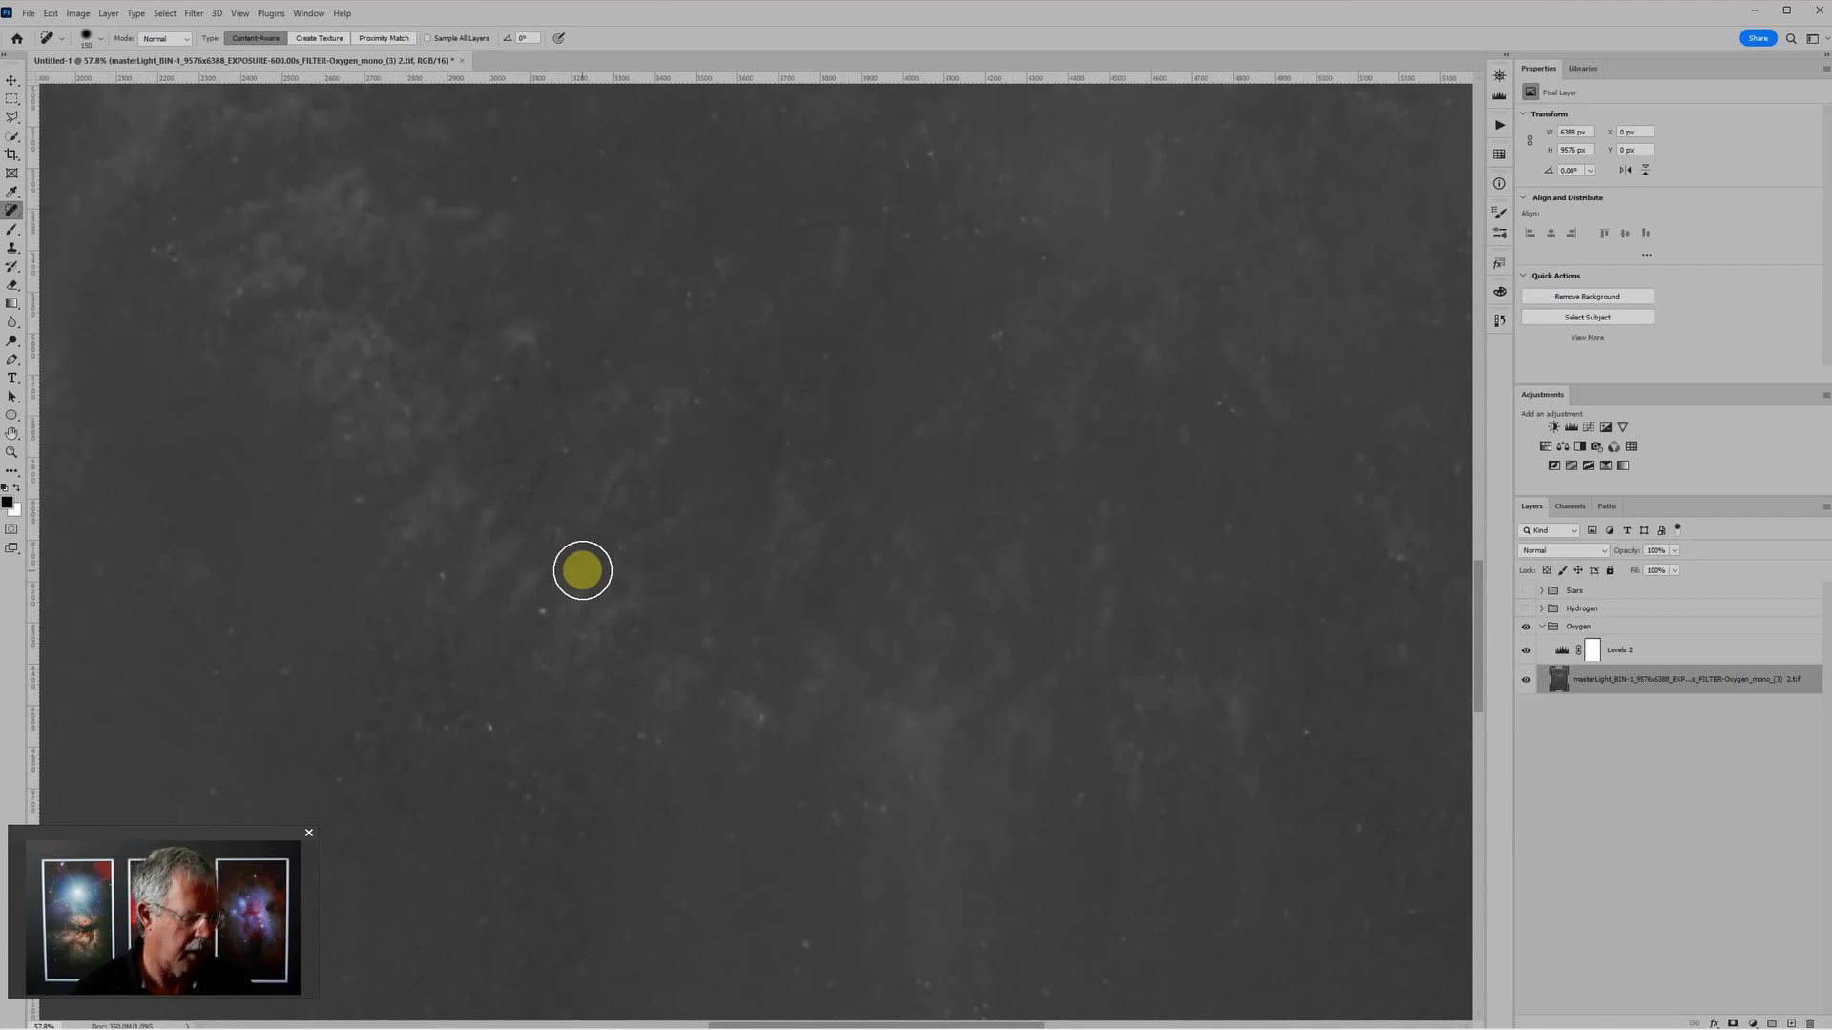
{"action": "key", "text": "bracketleft"}
{"action": "key", "text": "bracketleft"}
{"action": "key", "text": "bracketleft"}
{"action": "left_click", "coordinate": [548, 610]}
{"action": "left_click", "coordinate": [488, 730]}
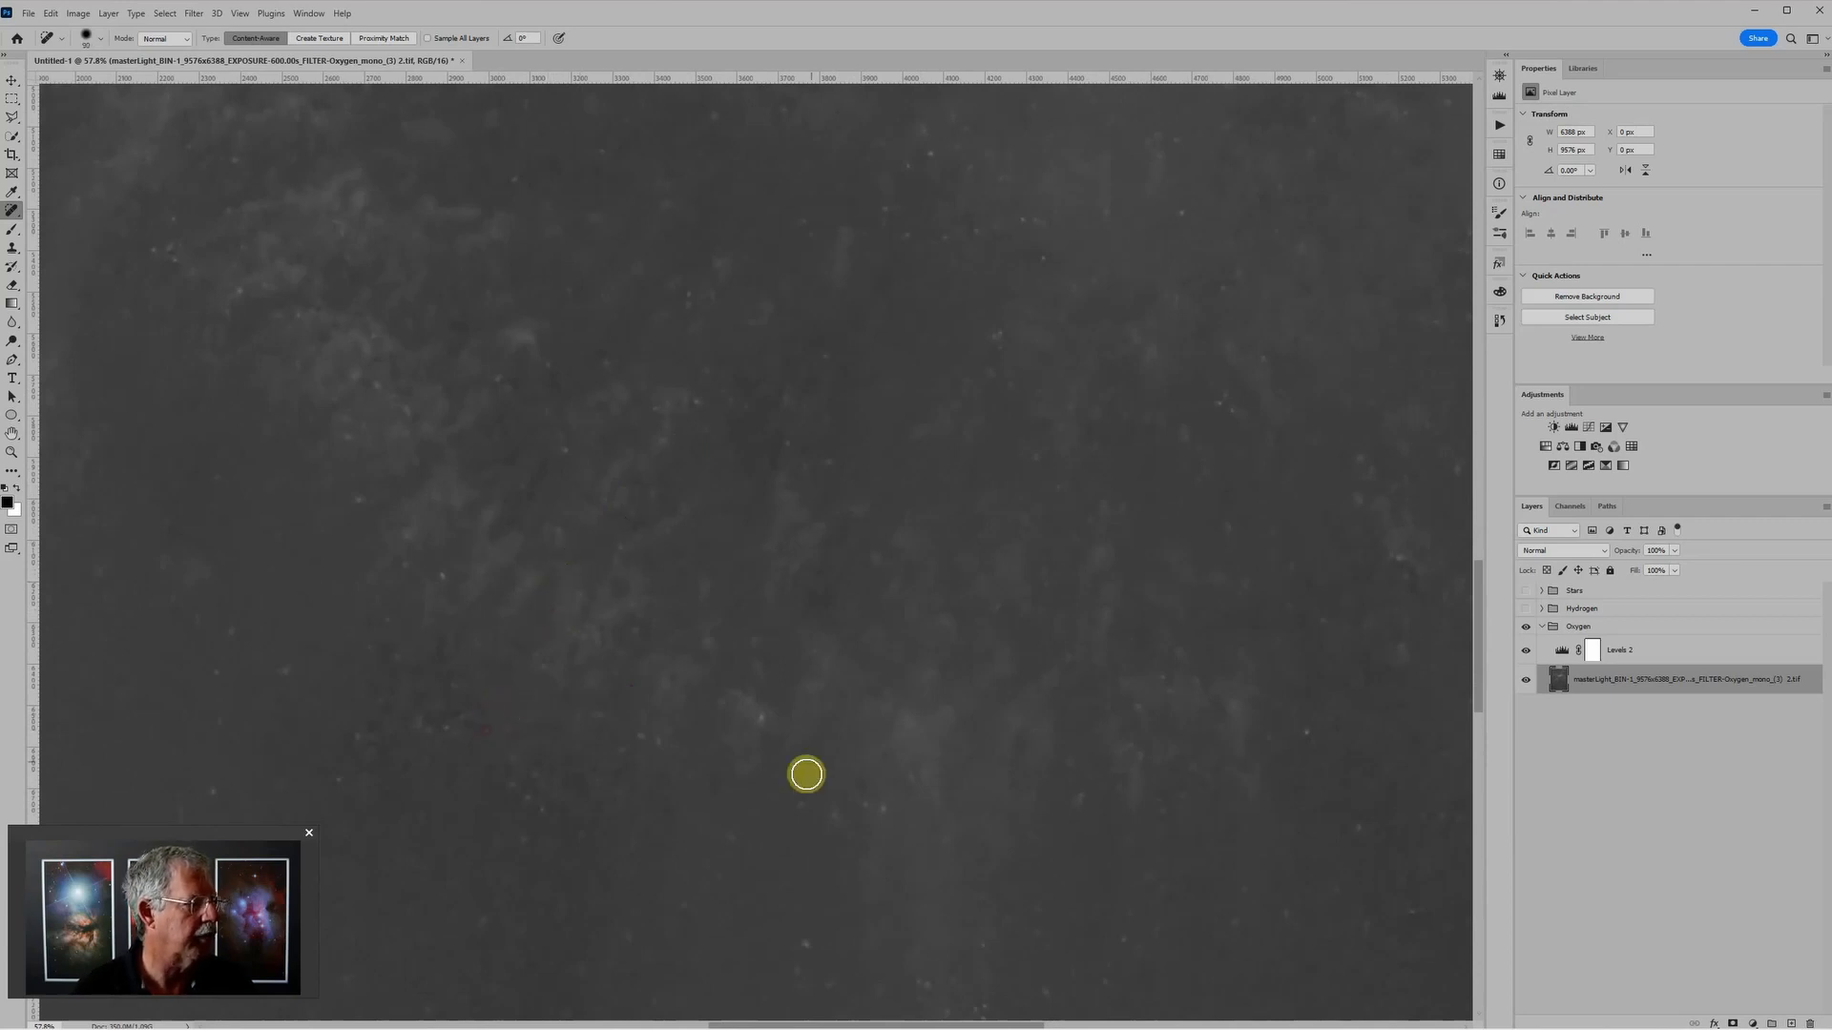
{"action": "left_click", "coordinate": [755, 724]}
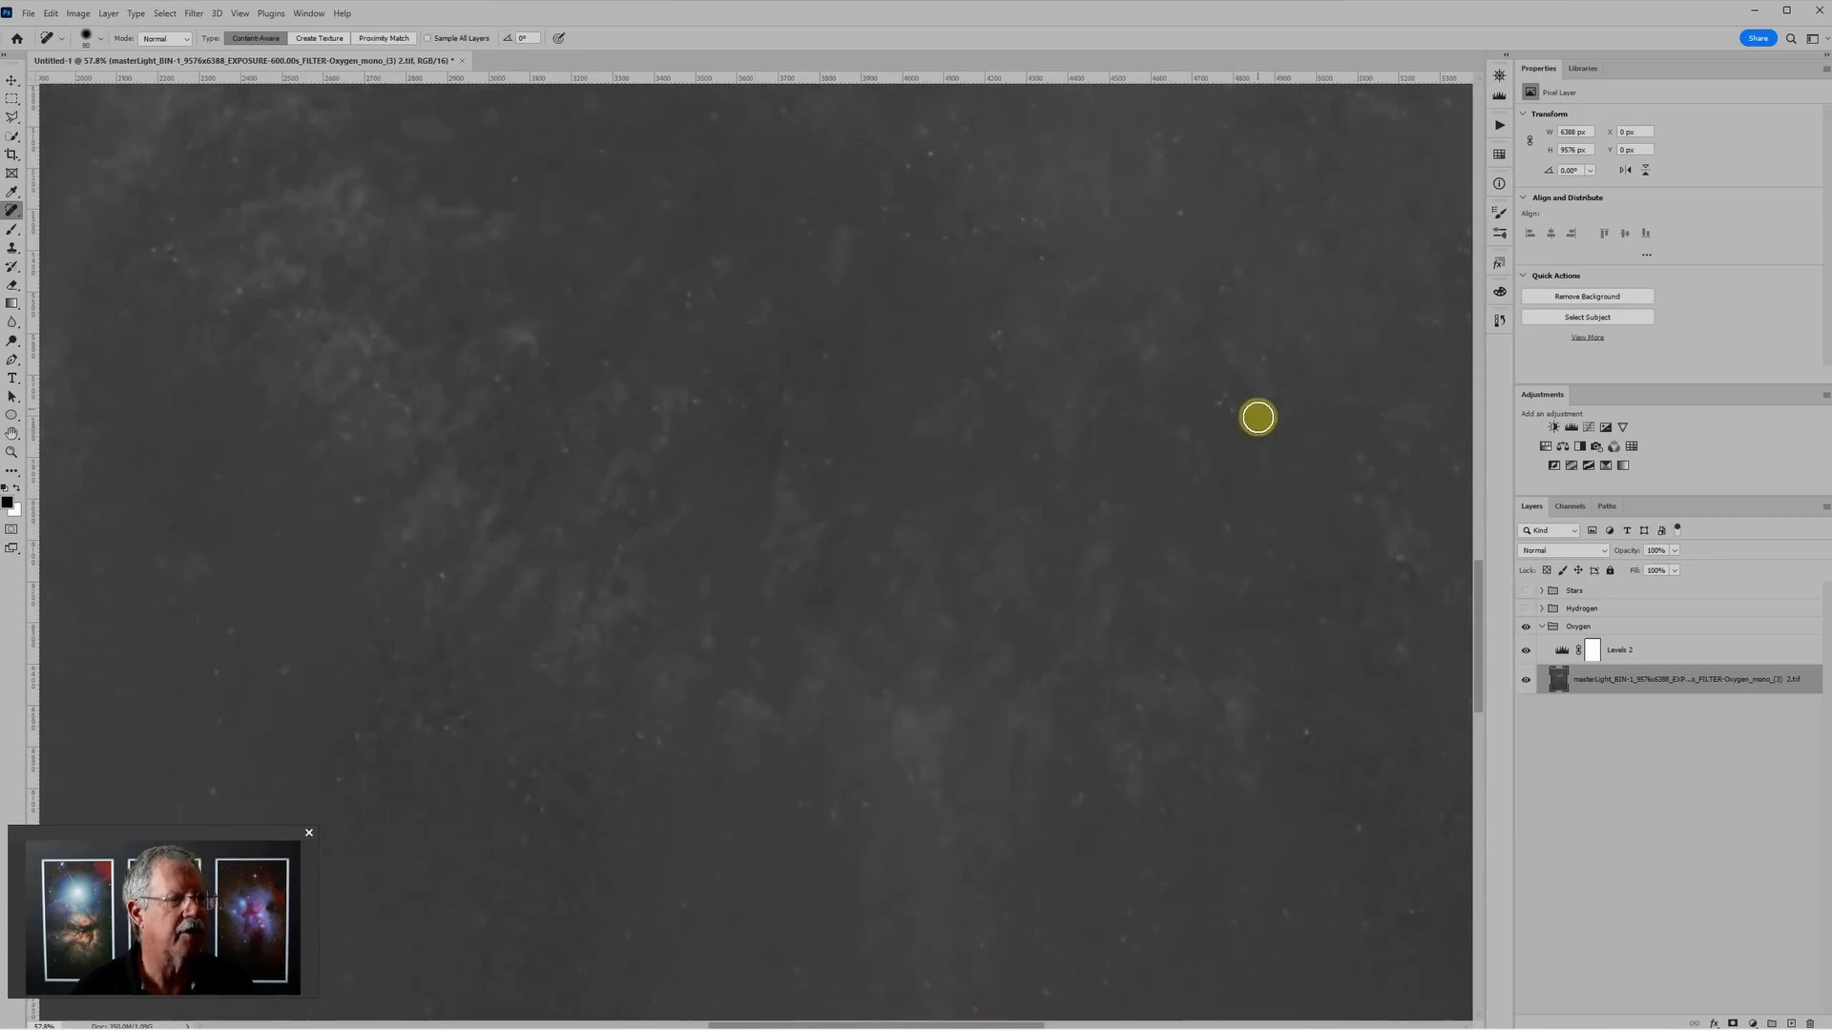
{"action": "key", "text": "bracketleft"}
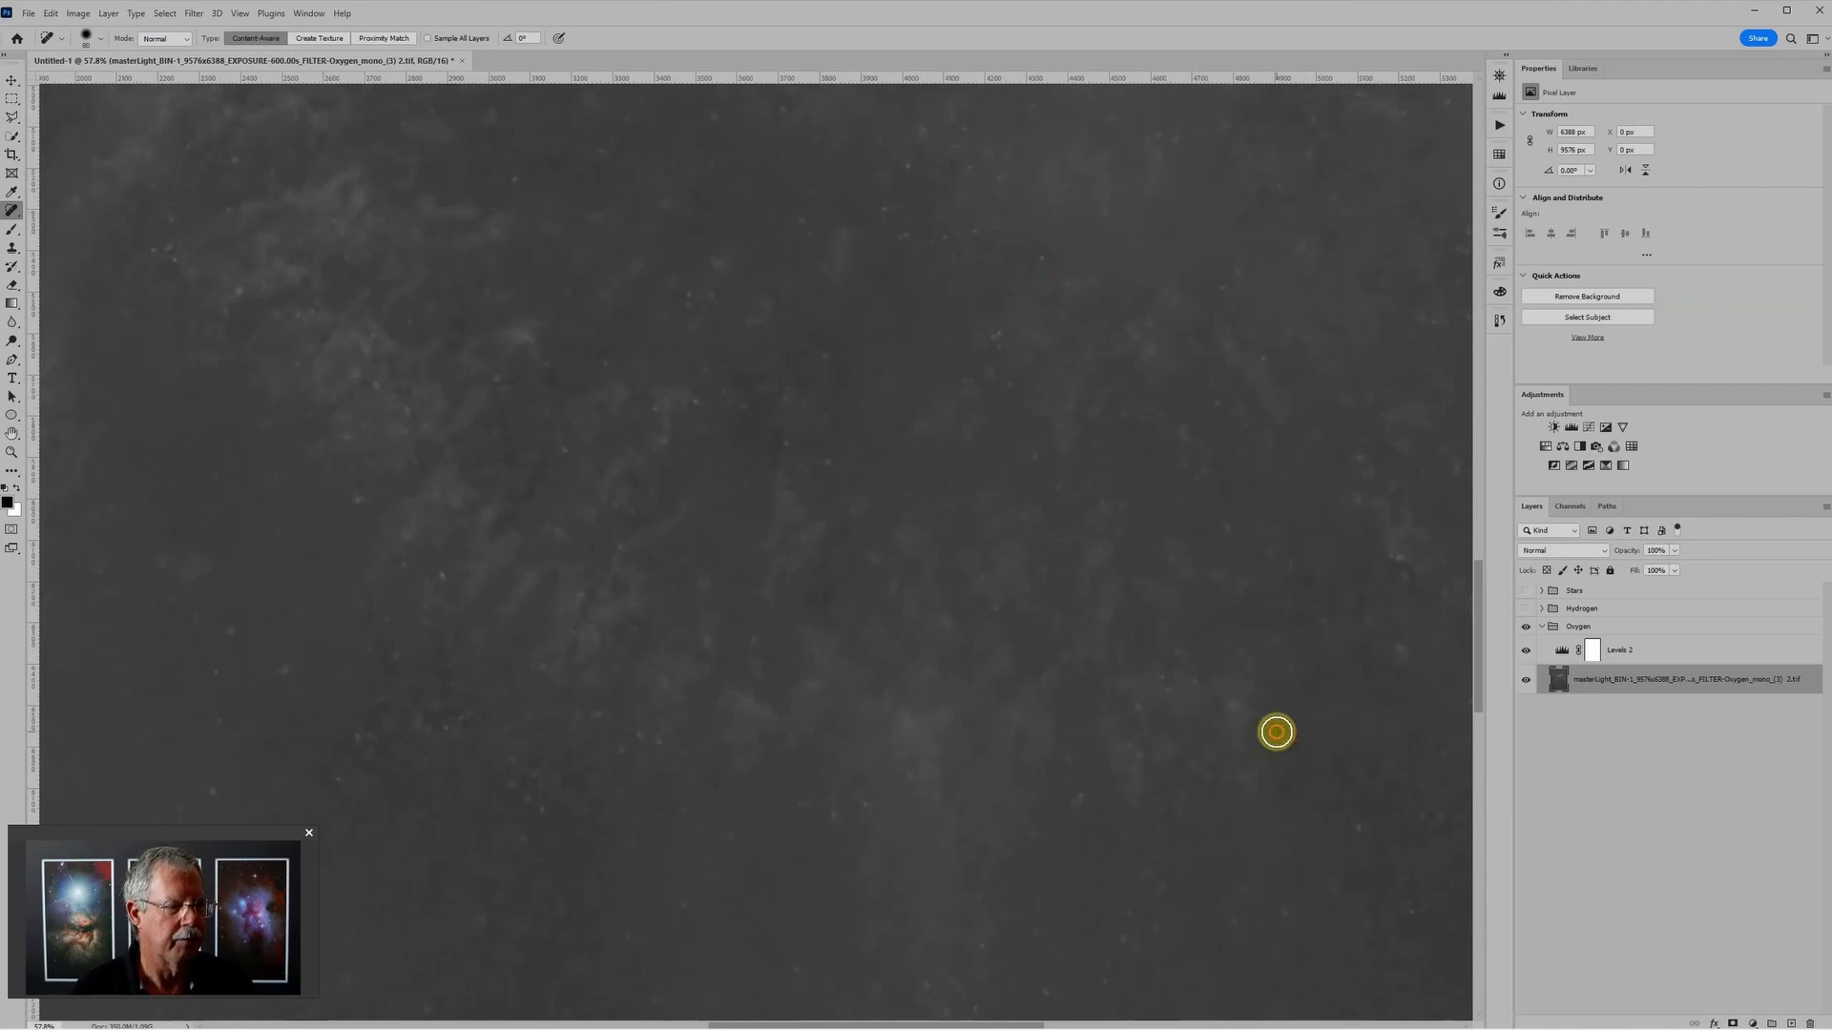
Step: Heal the marks in the middle of the nebula's interior and a speck outside the arc's upper rim
{"action": "scroll", "coordinate": [1145, 761], "scroll_direction": "down", "scroll_amount": 3}
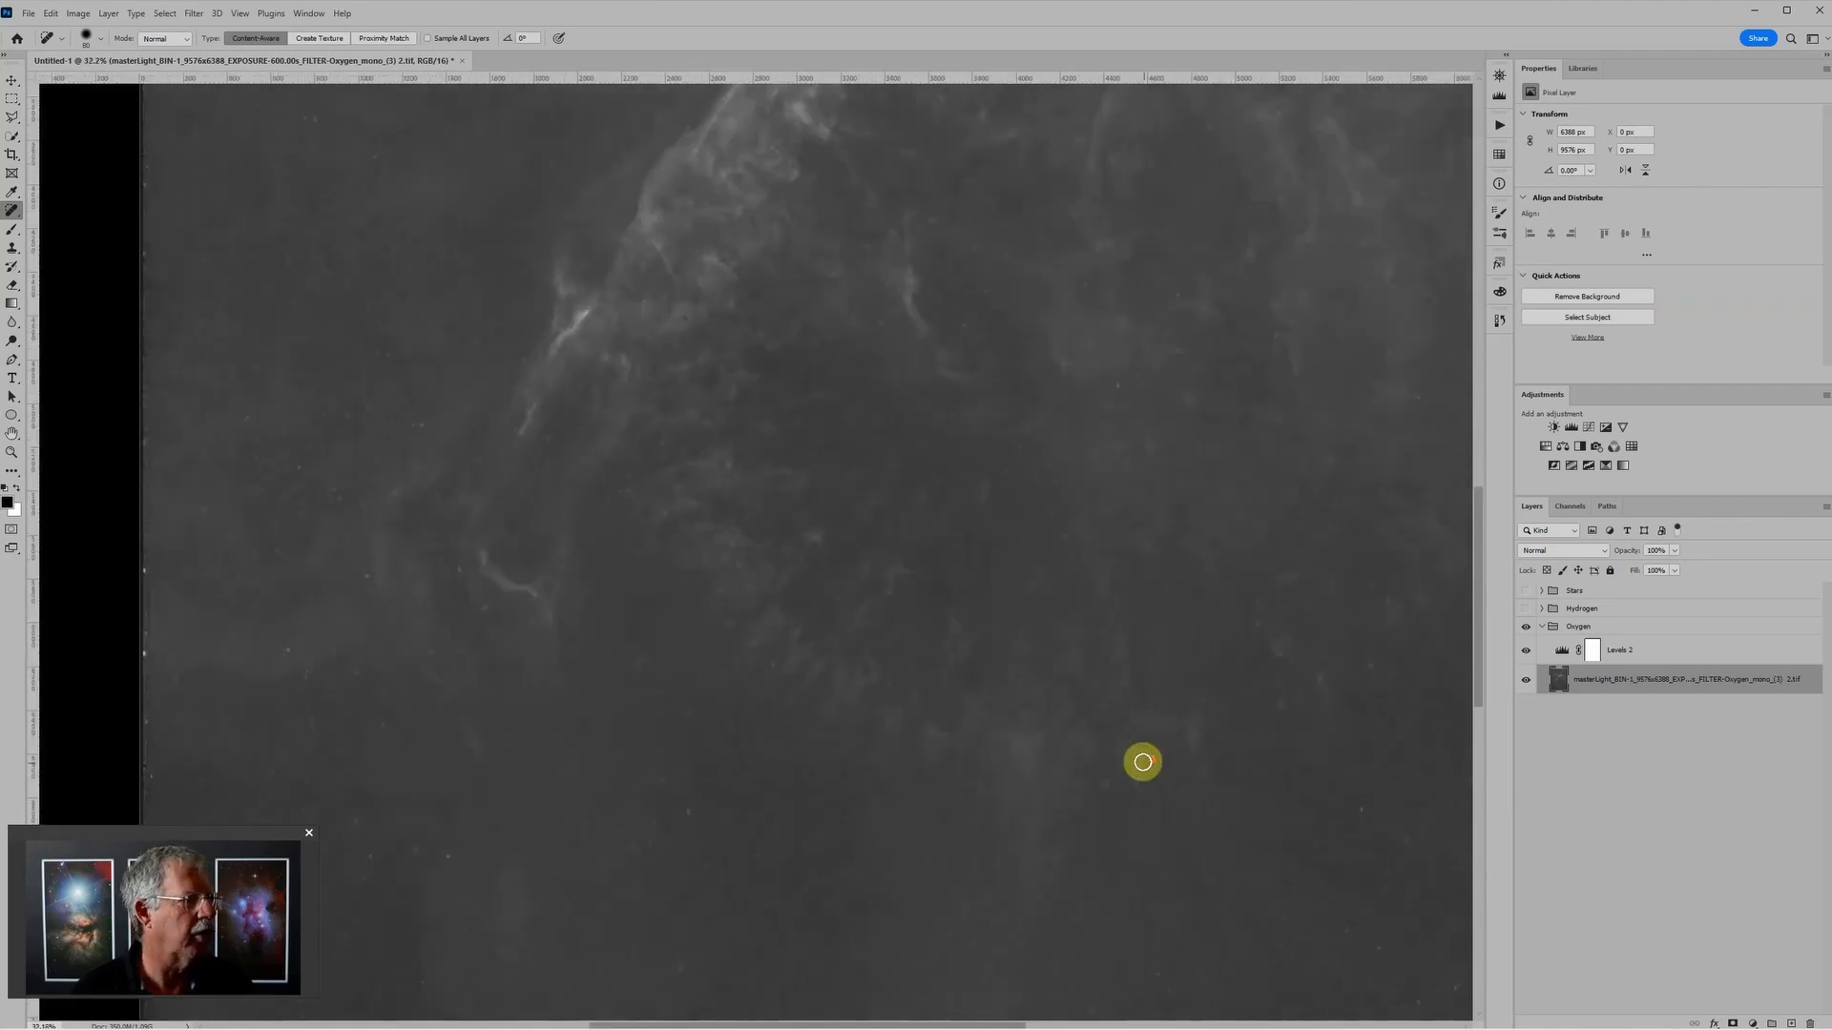
{"action": "scroll", "coordinate": [1143, 761], "scroll_direction": "down", "scroll_amount": 1}
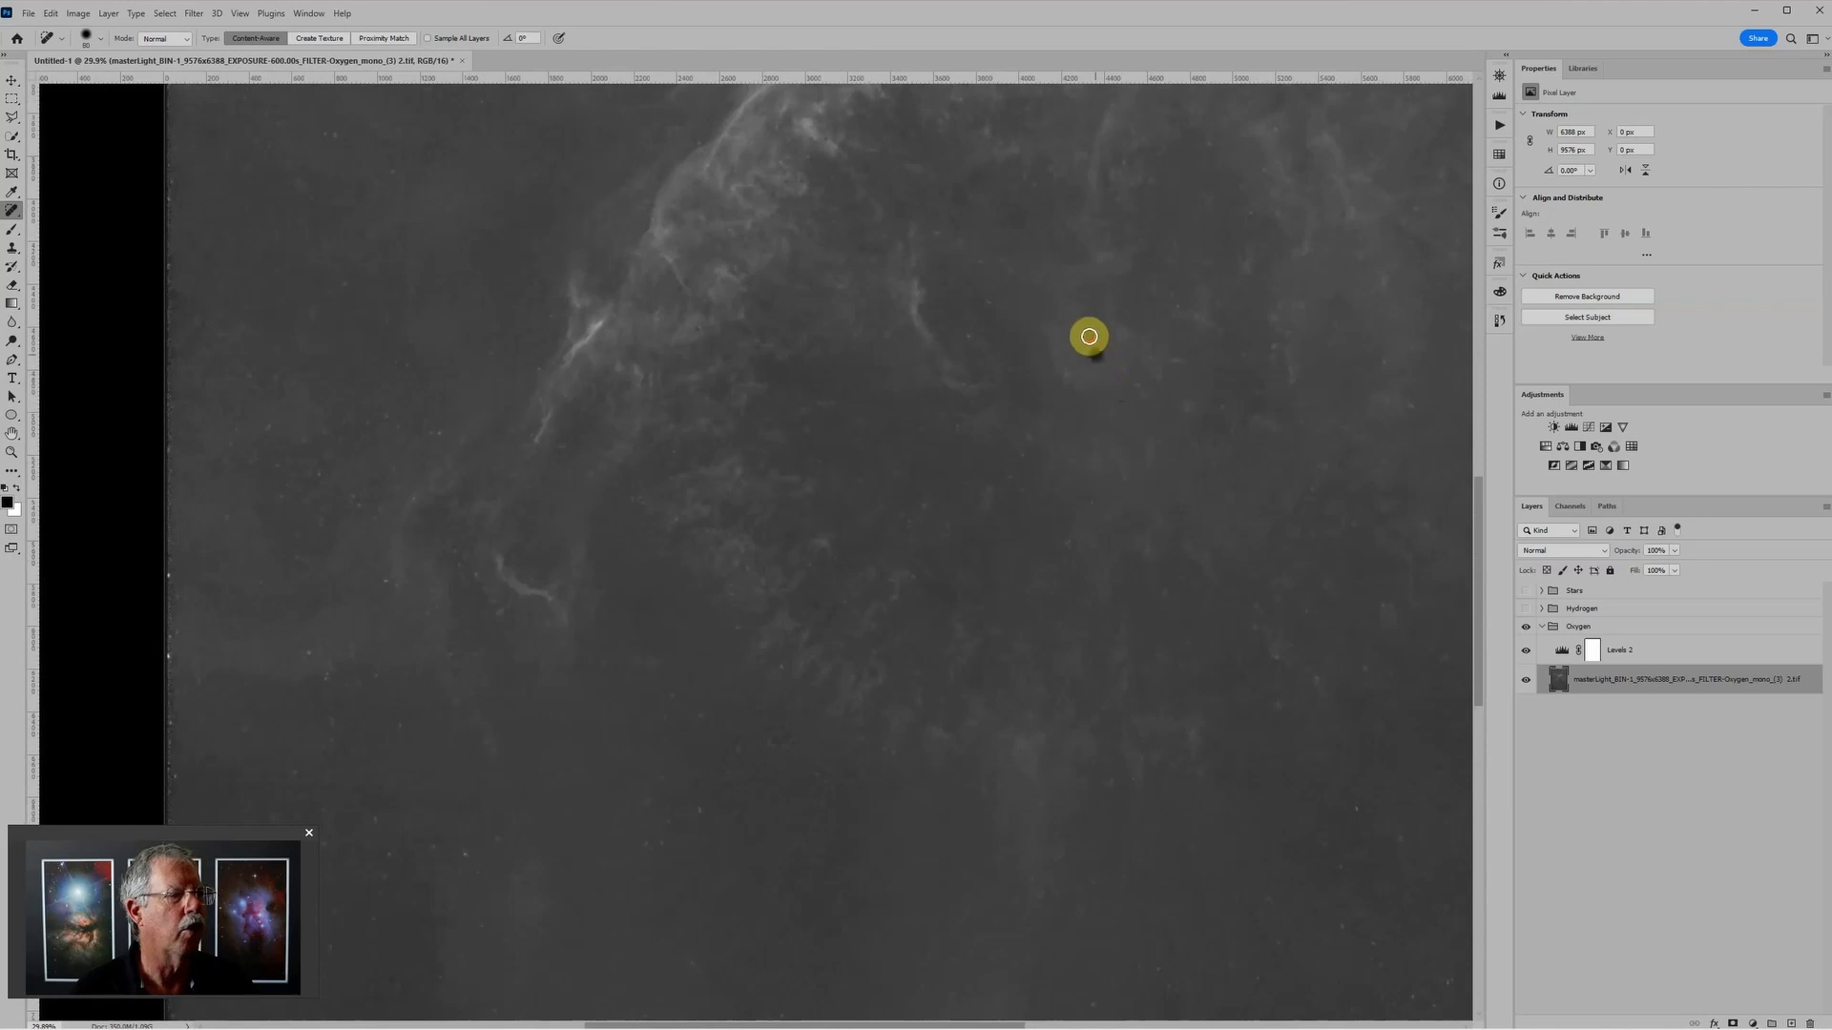
{"action": "mouse_move", "coordinate": [1133, 349]}
{"action": "left_mouse_down"}
{"action": "mouse_move", "coordinate": [1160, 354]}
{"action": "mouse_move", "coordinate": [1157, 381]}
{"action": "left_mouse_up"}
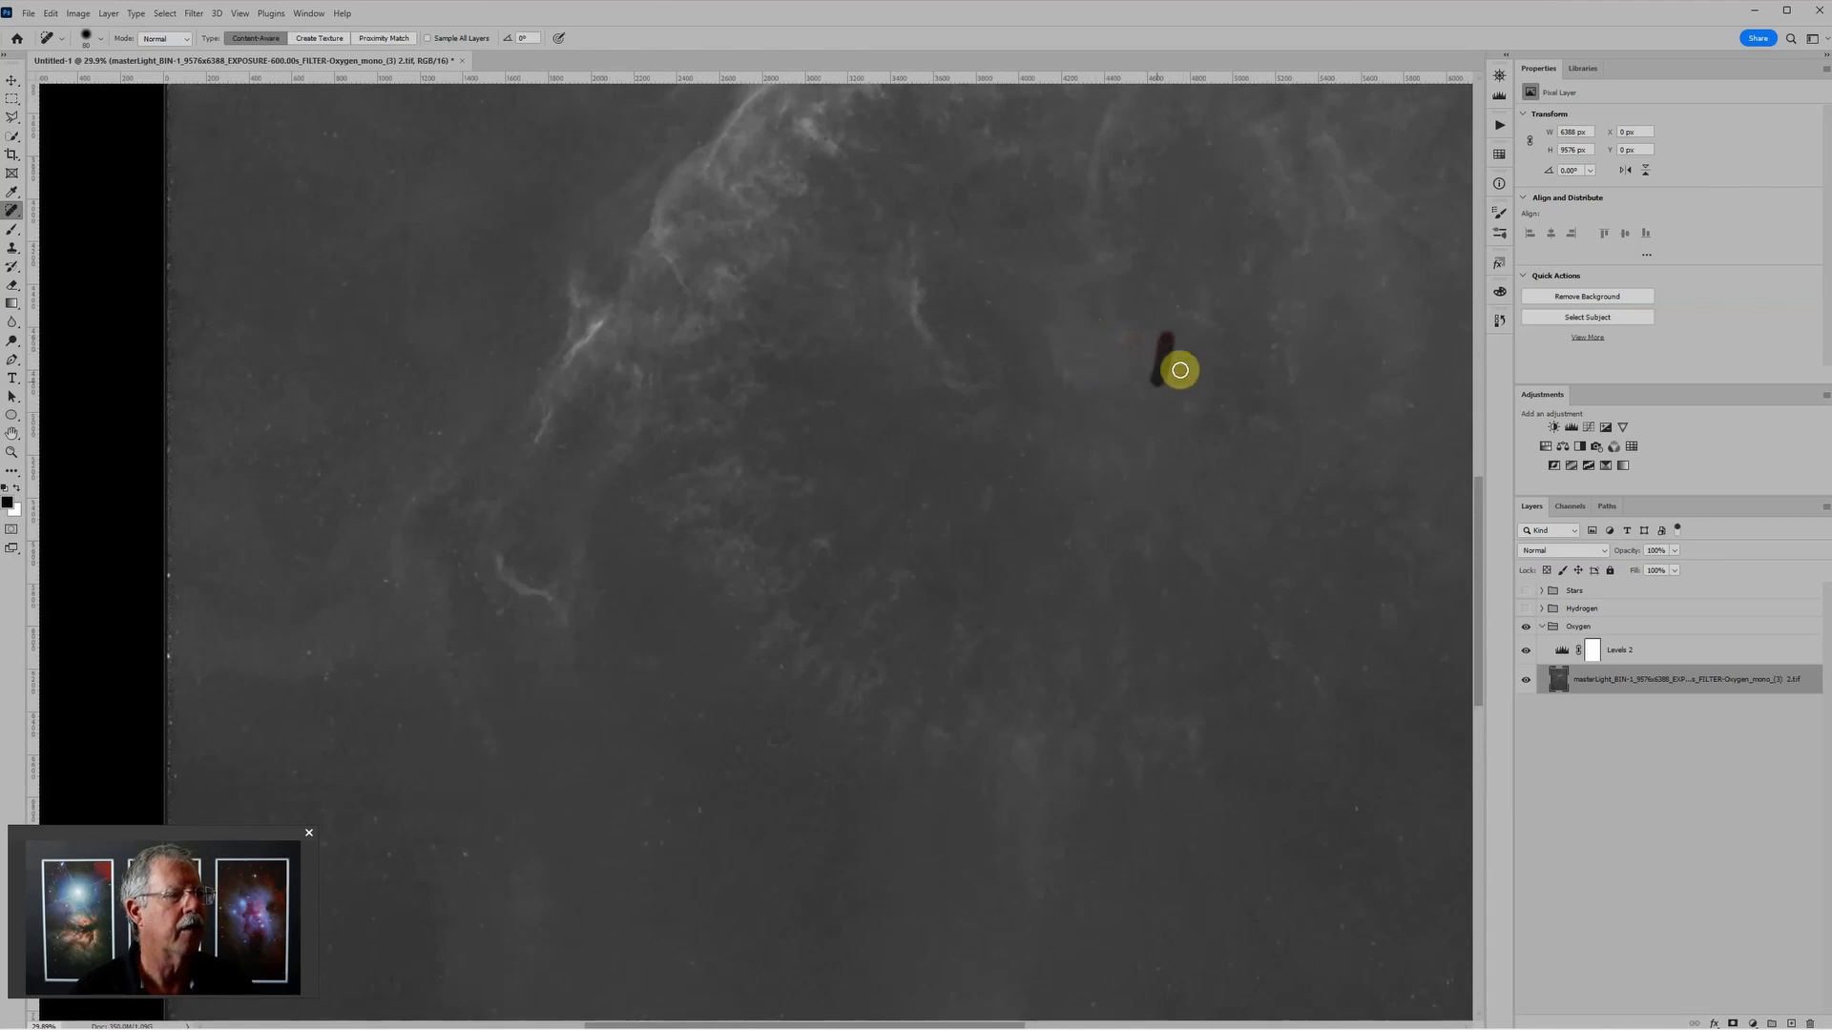
{"action": "left_click_drag", "start_coordinate": [1089, 327], "coordinate": [1083, 360]}
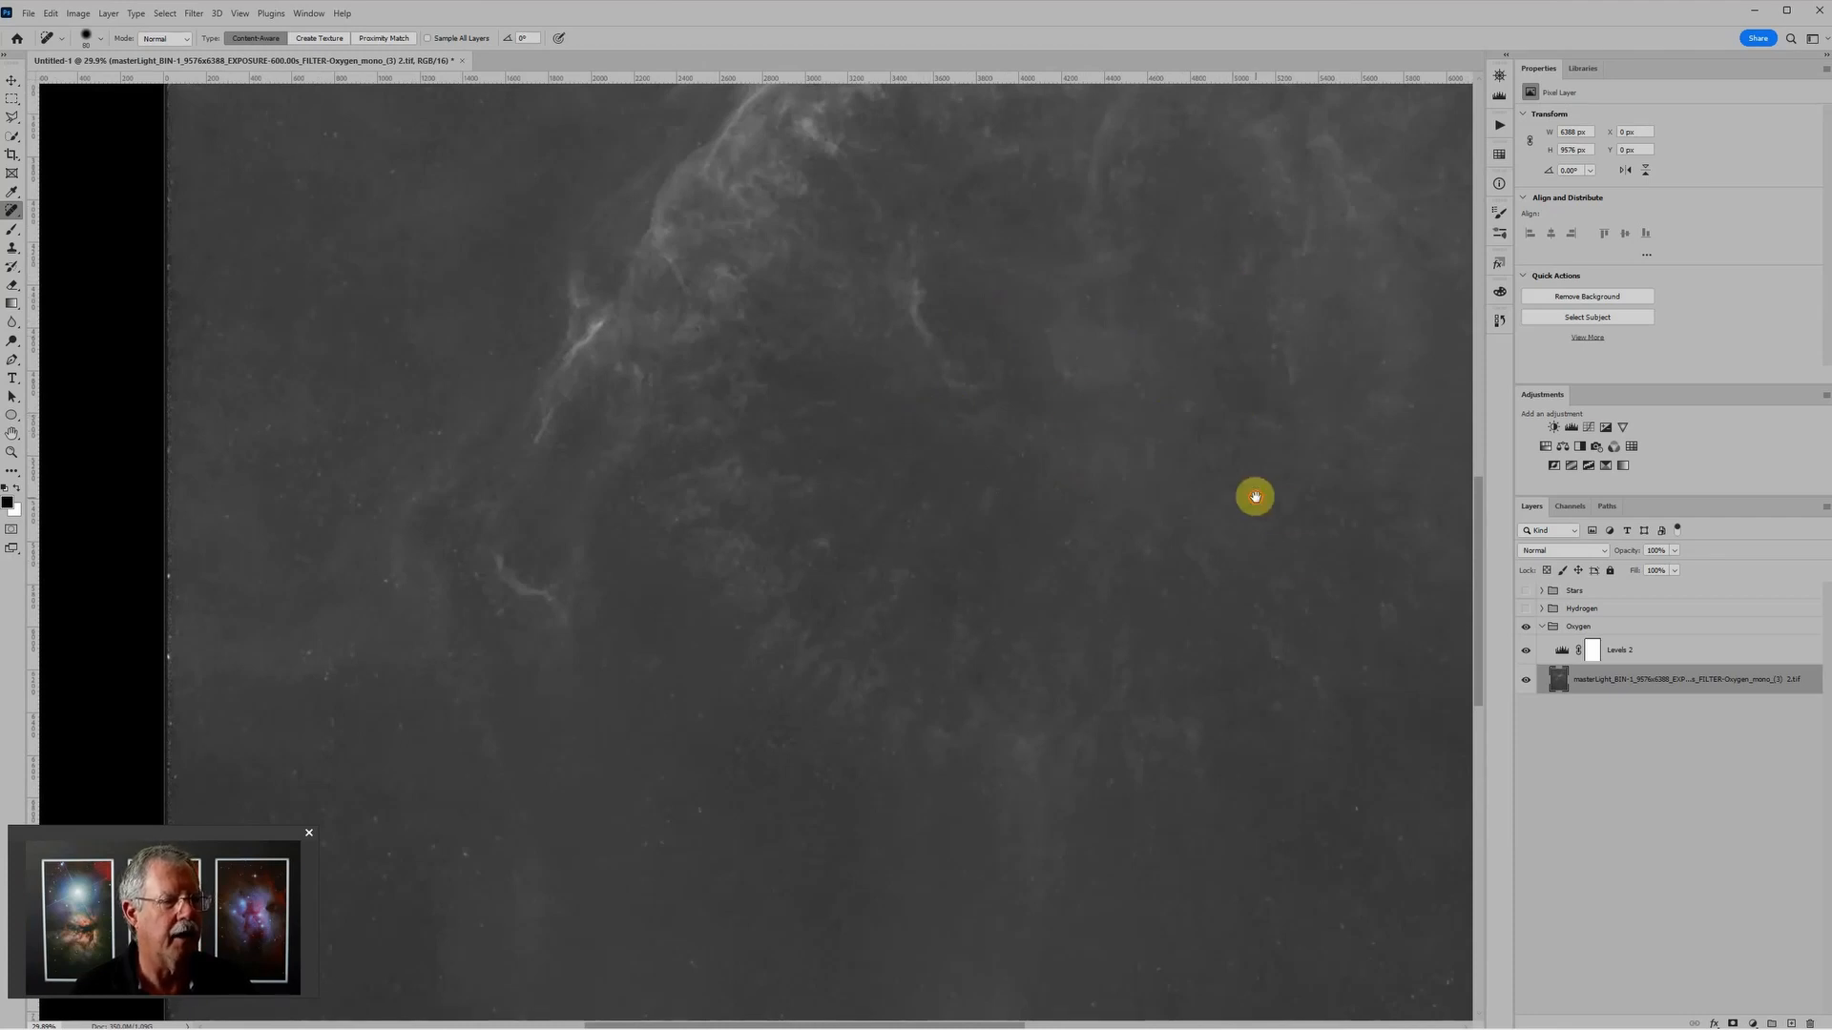
{"action": "left_click_drag", "start_coordinate": [1250, 495], "coordinate": [1133, 978]}
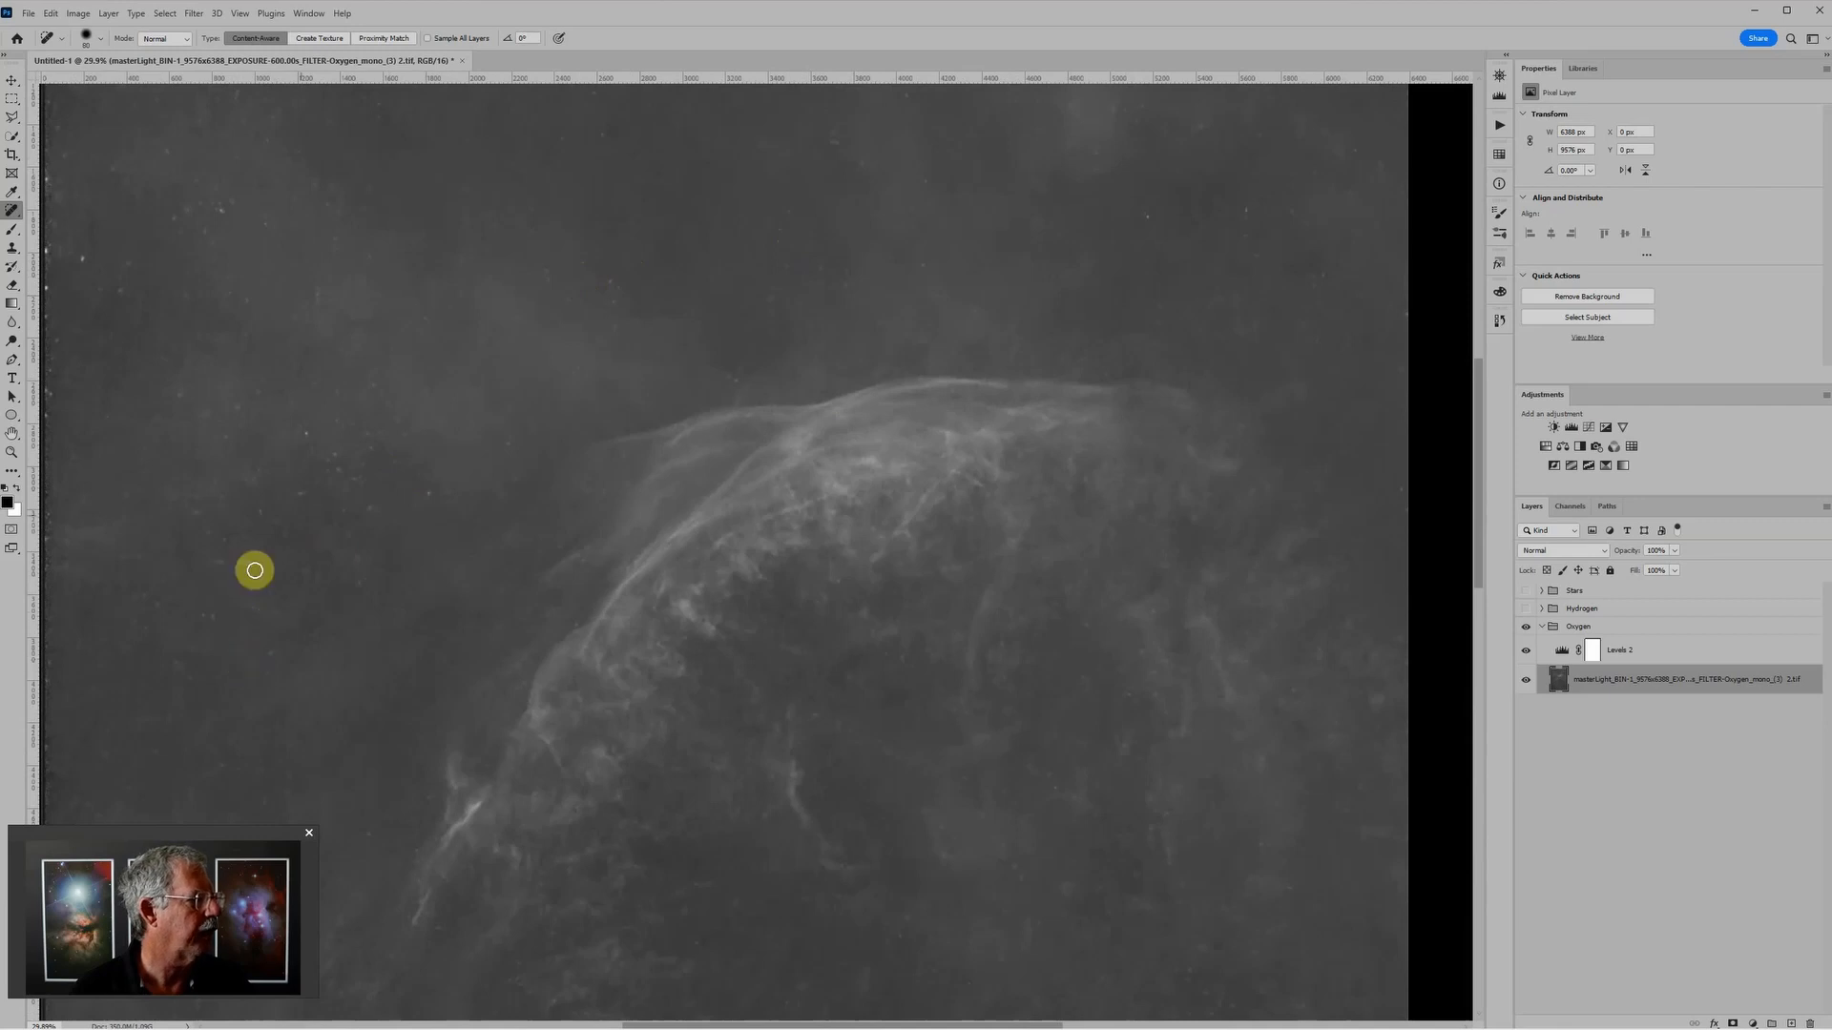
{"action": "left_click", "coordinate": [431, 495]}
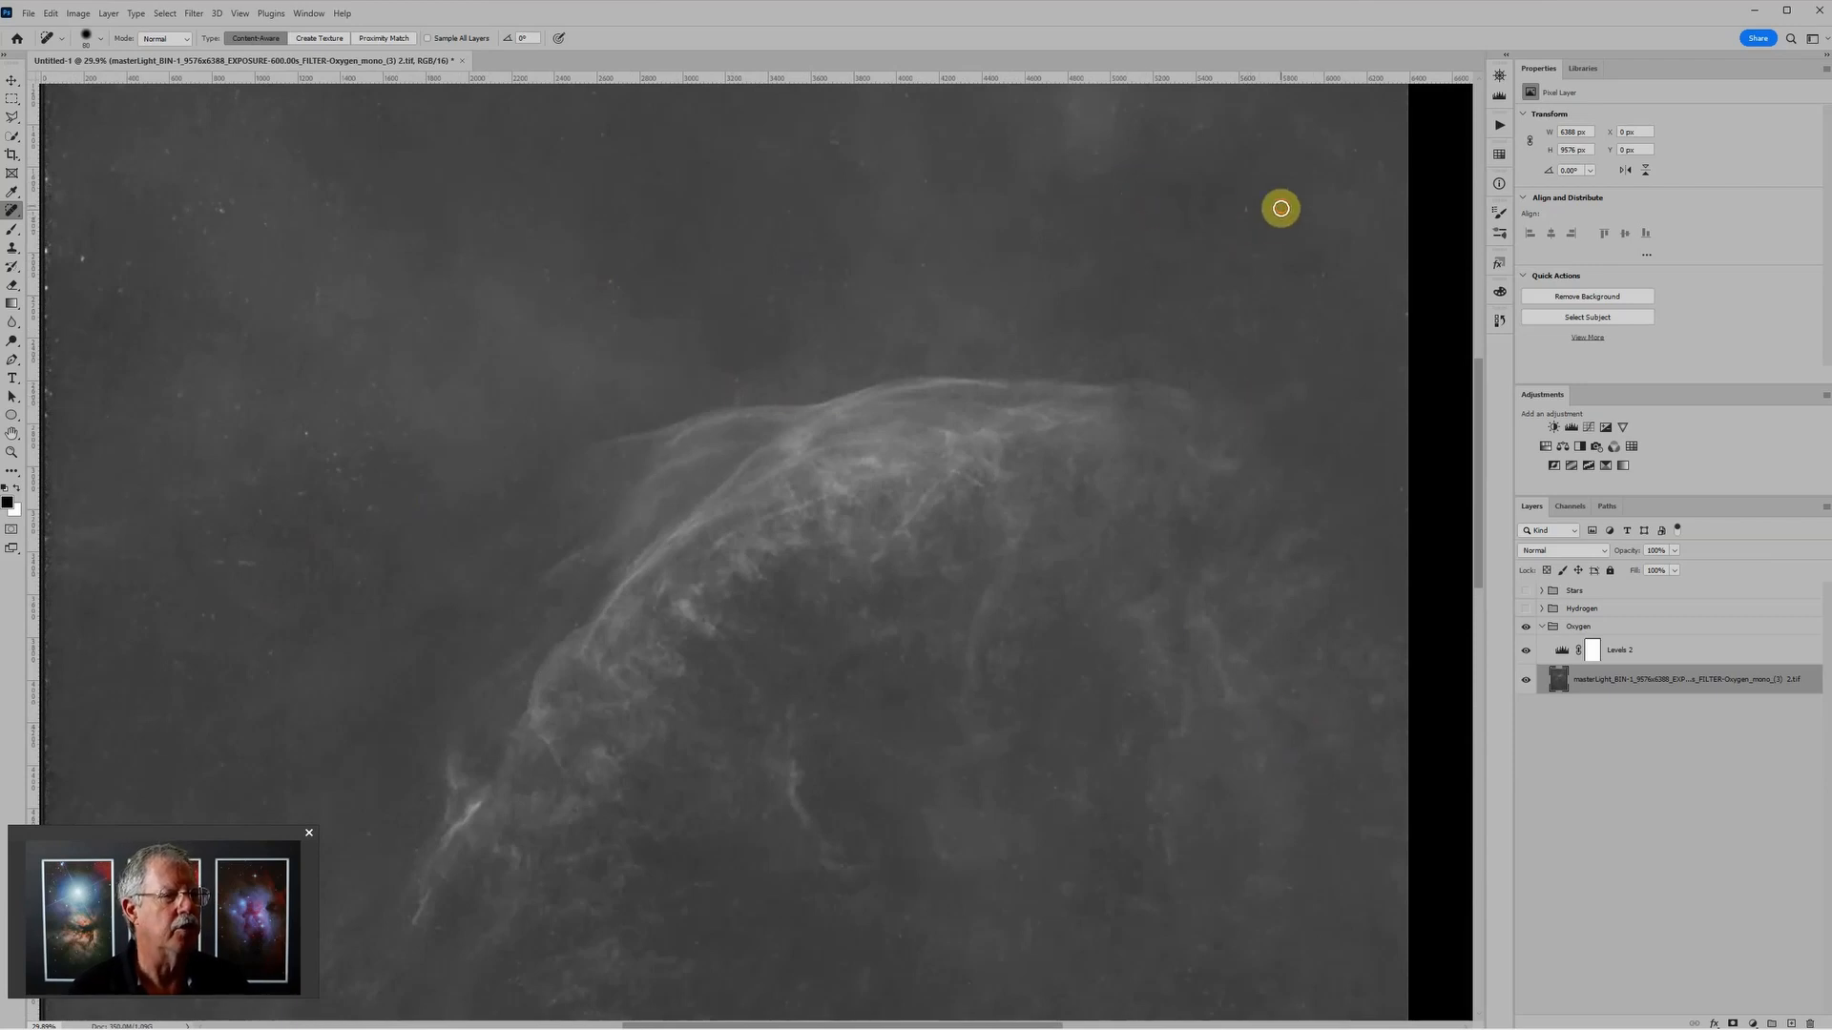
Step: Heal the remaining specks in the dark background below the nebula arc
{"action": "left_click_drag", "start_coordinate": [961, 482], "coordinate": [1087, 155]}
{"action": "left_click_drag", "start_coordinate": [1034, 646], "coordinate": [993, 510]}
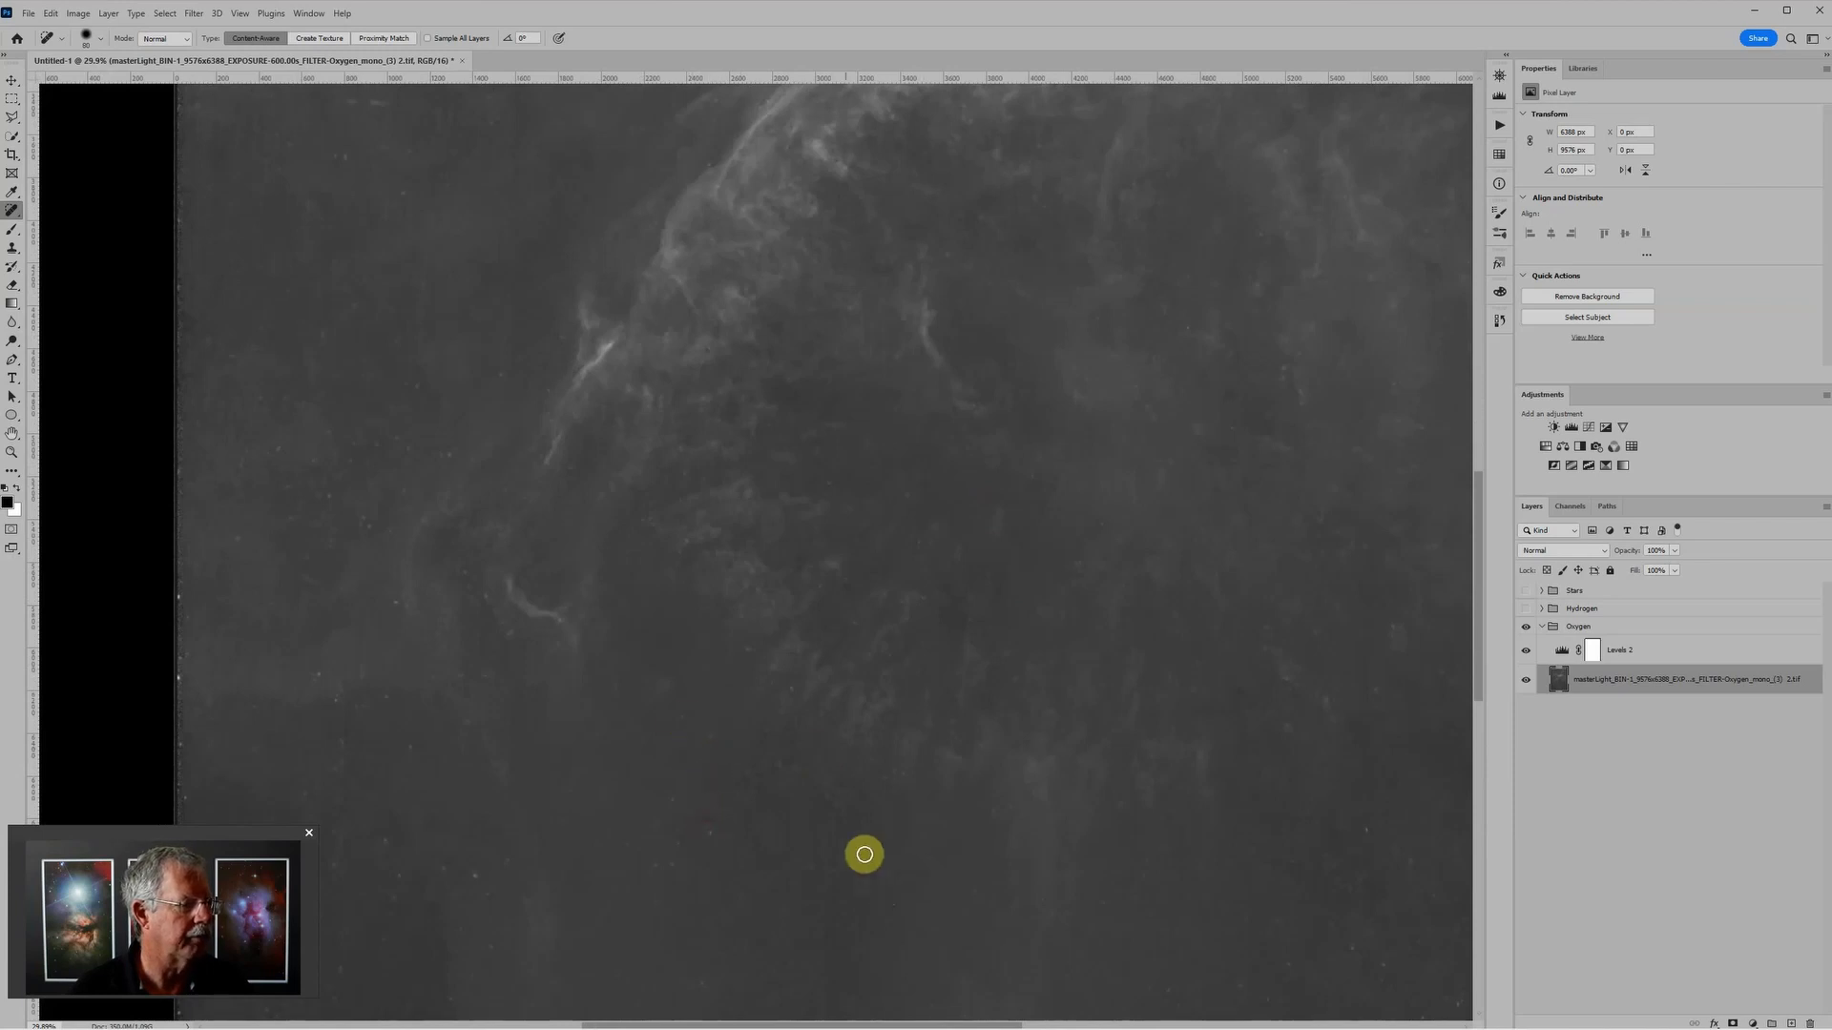
{"action": "scroll", "coordinate": [882, 796], "scroll_direction": "down", "scroll_amount": 2}
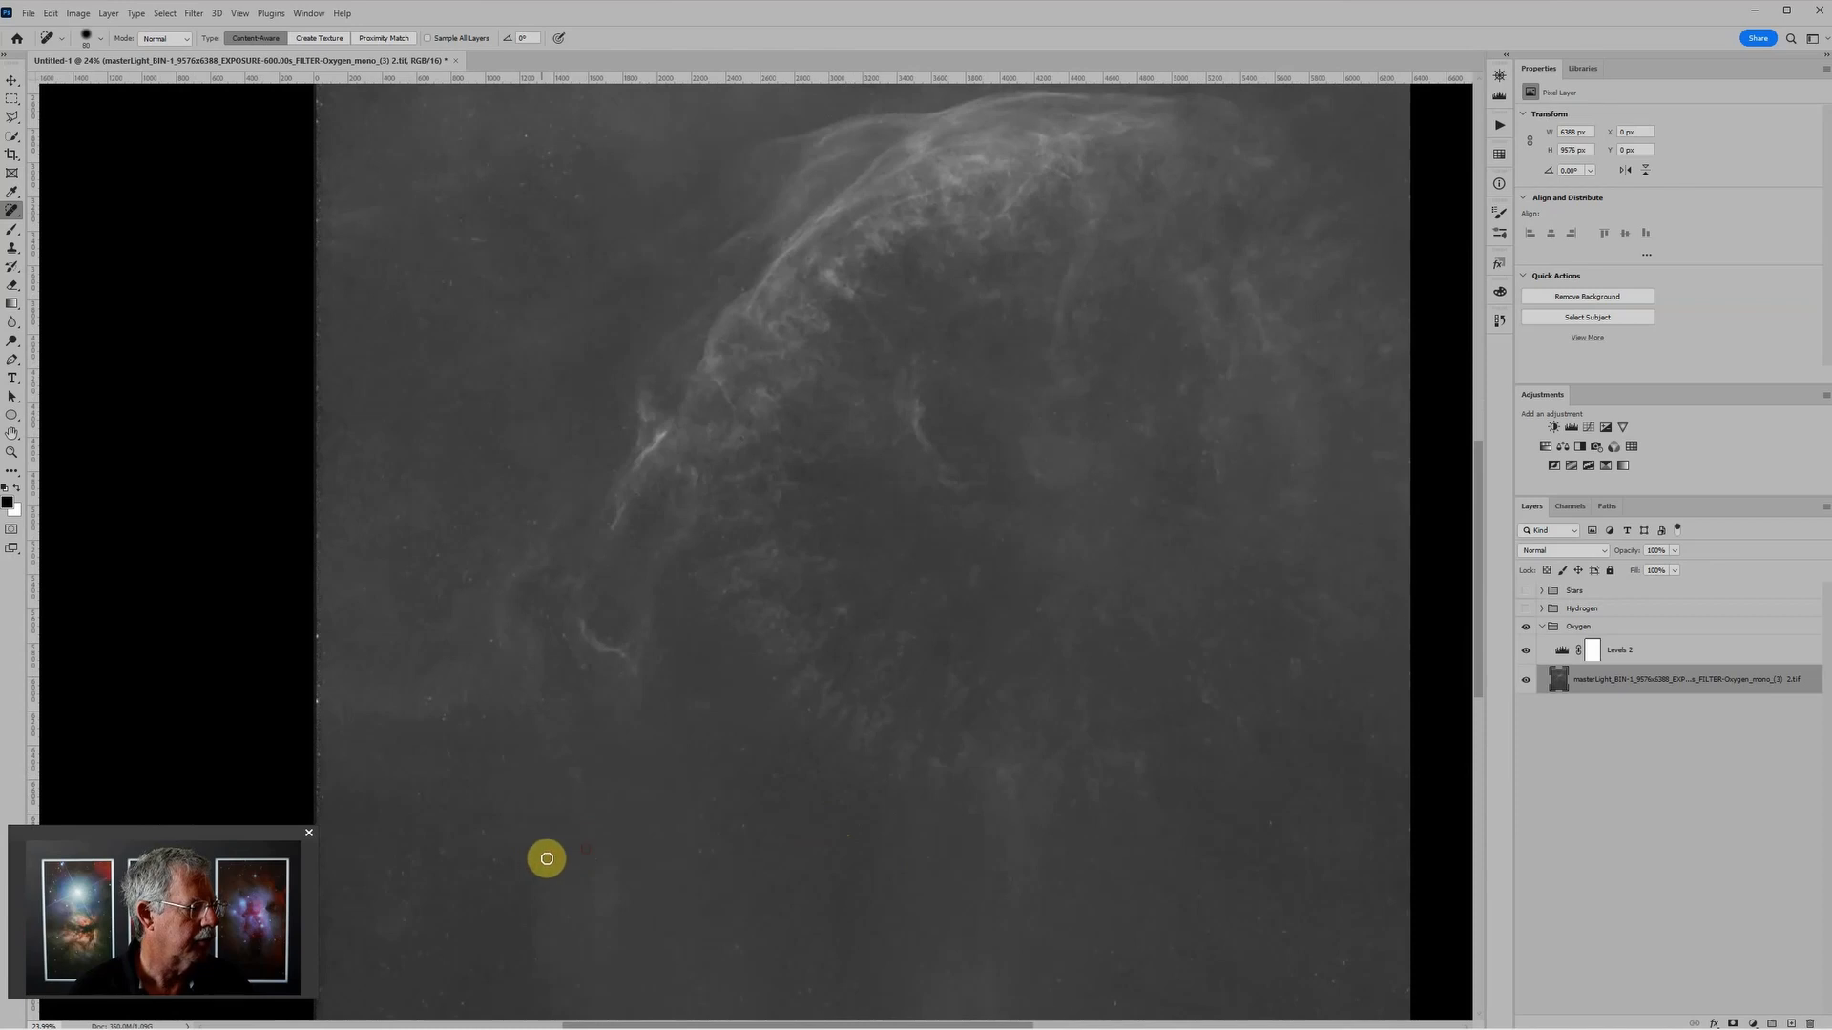
{"action": "scroll", "coordinate": [1112, 821], "scroll_direction": "down", "scroll_amount": 3}
{"action": "left_click", "coordinate": [1059, 857]}
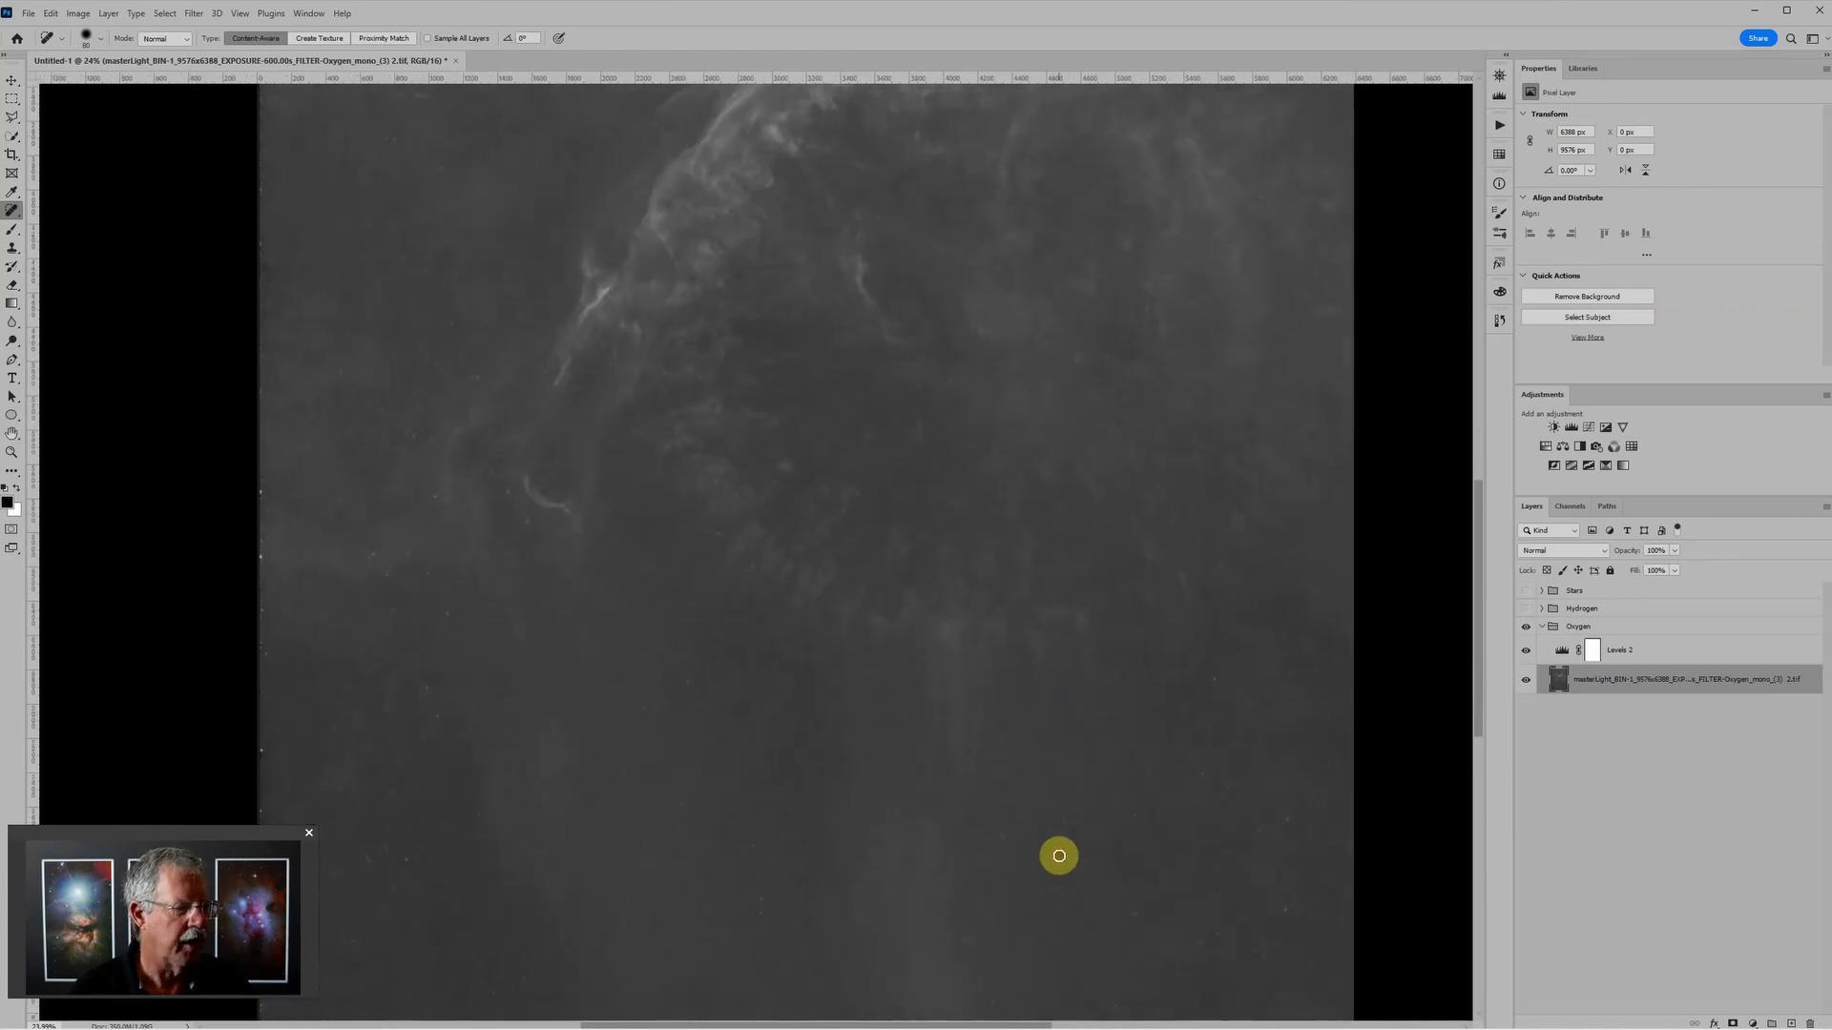
{"action": "left_click", "coordinate": [999, 836]}
{"action": "left_click", "coordinate": [1063, 810]}
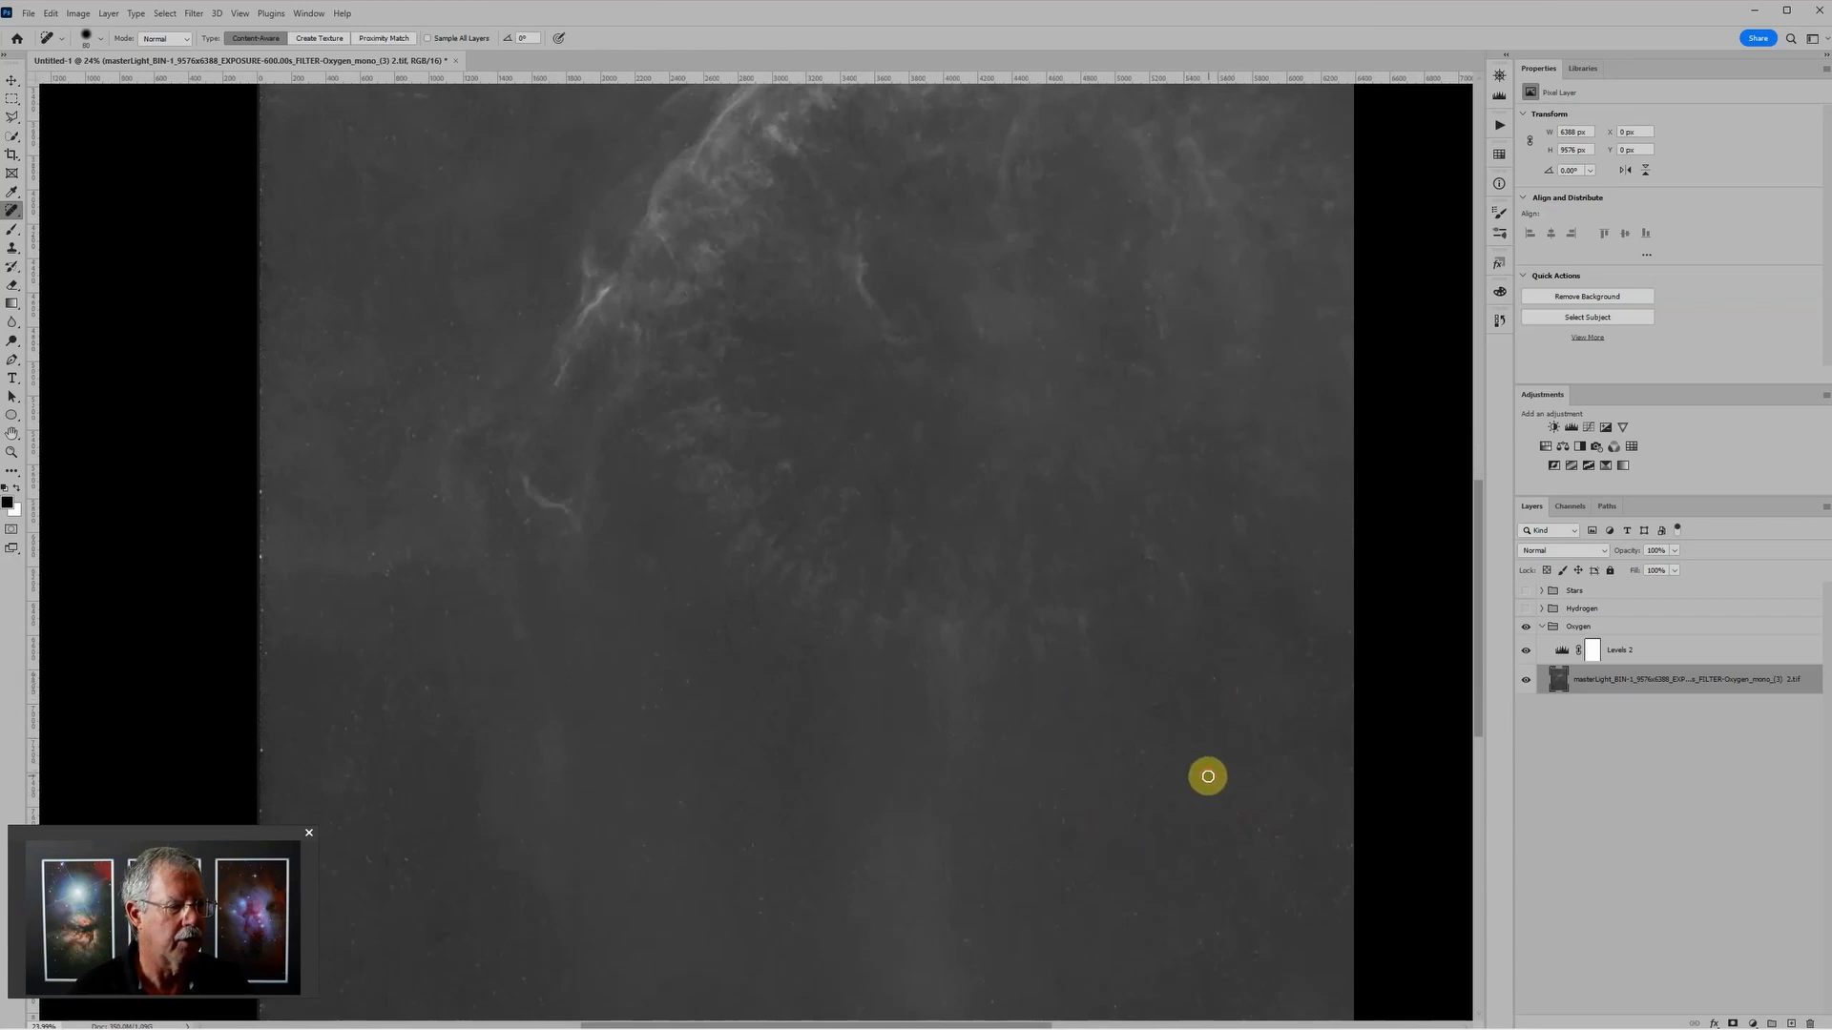
Step: Convert the healed starless Oxygen layer to a smart object
{"action": "scroll", "coordinate": [1163, 713], "scroll_direction": "down", "scroll_amount": 4}
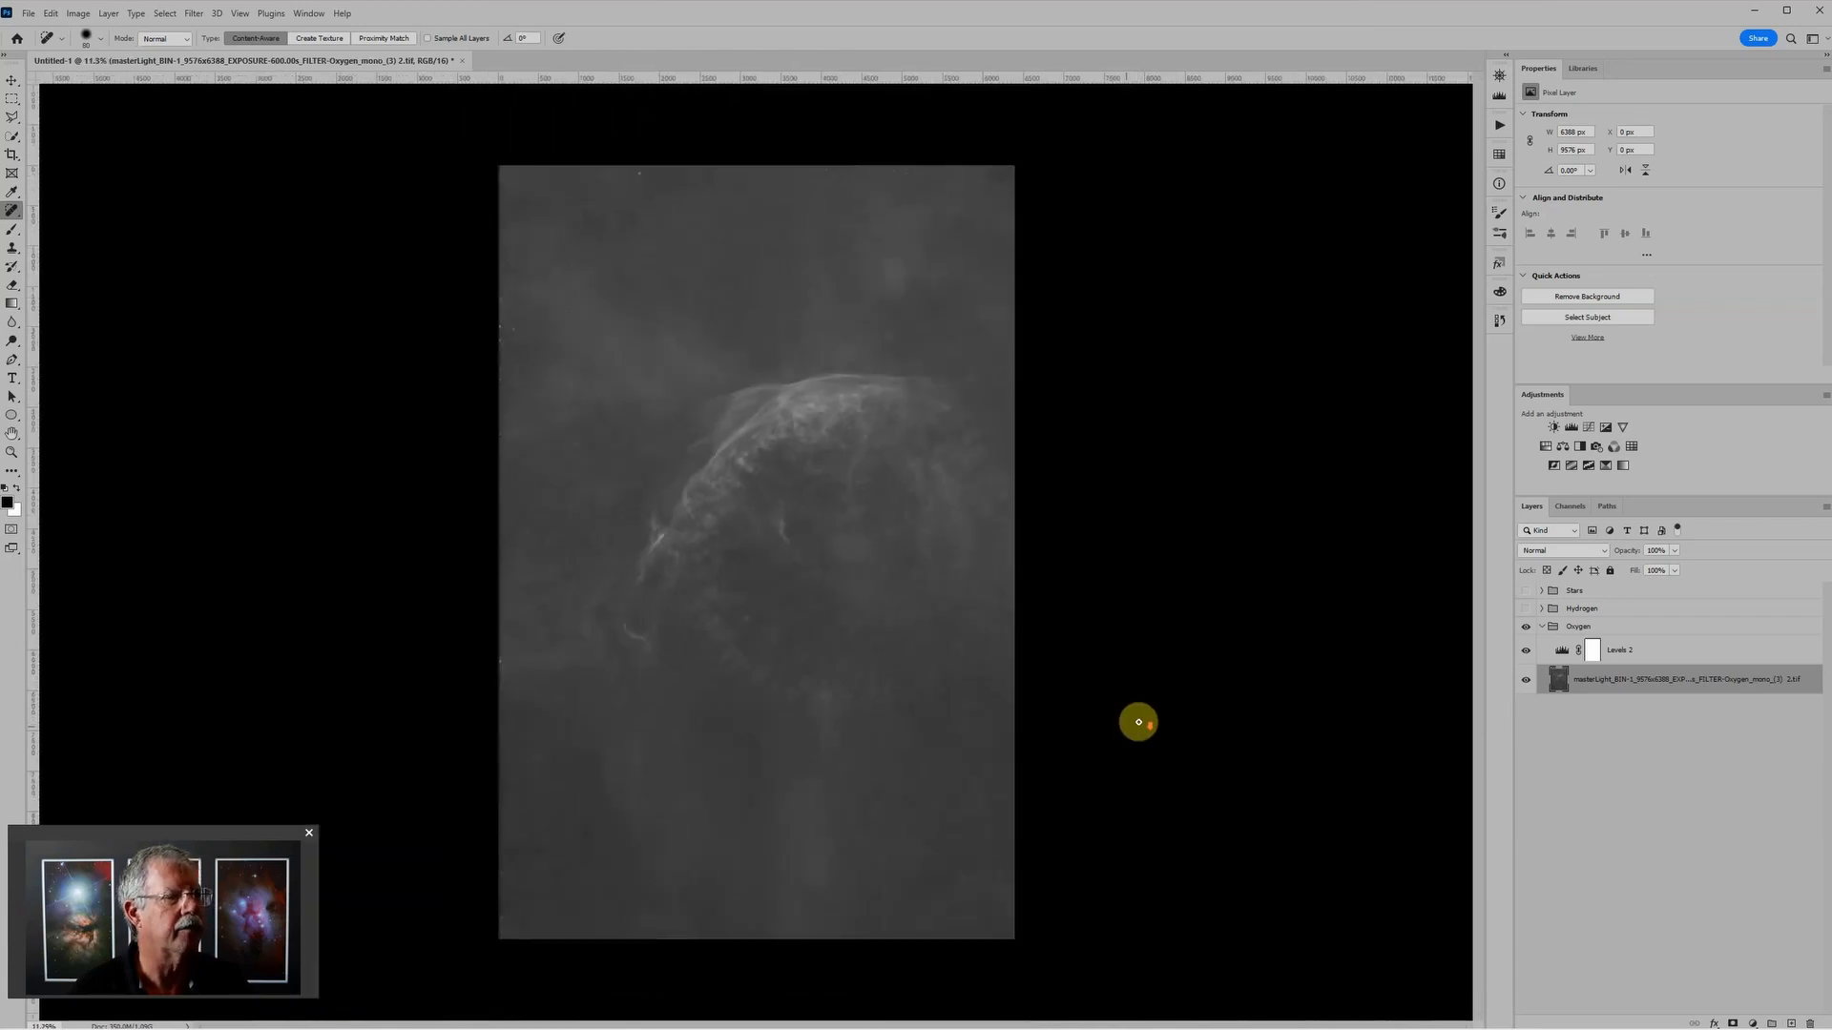
{"action": "right_click", "coordinate": [1809, 677]}
{"action": "left_click", "coordinate": [1677, 263]}
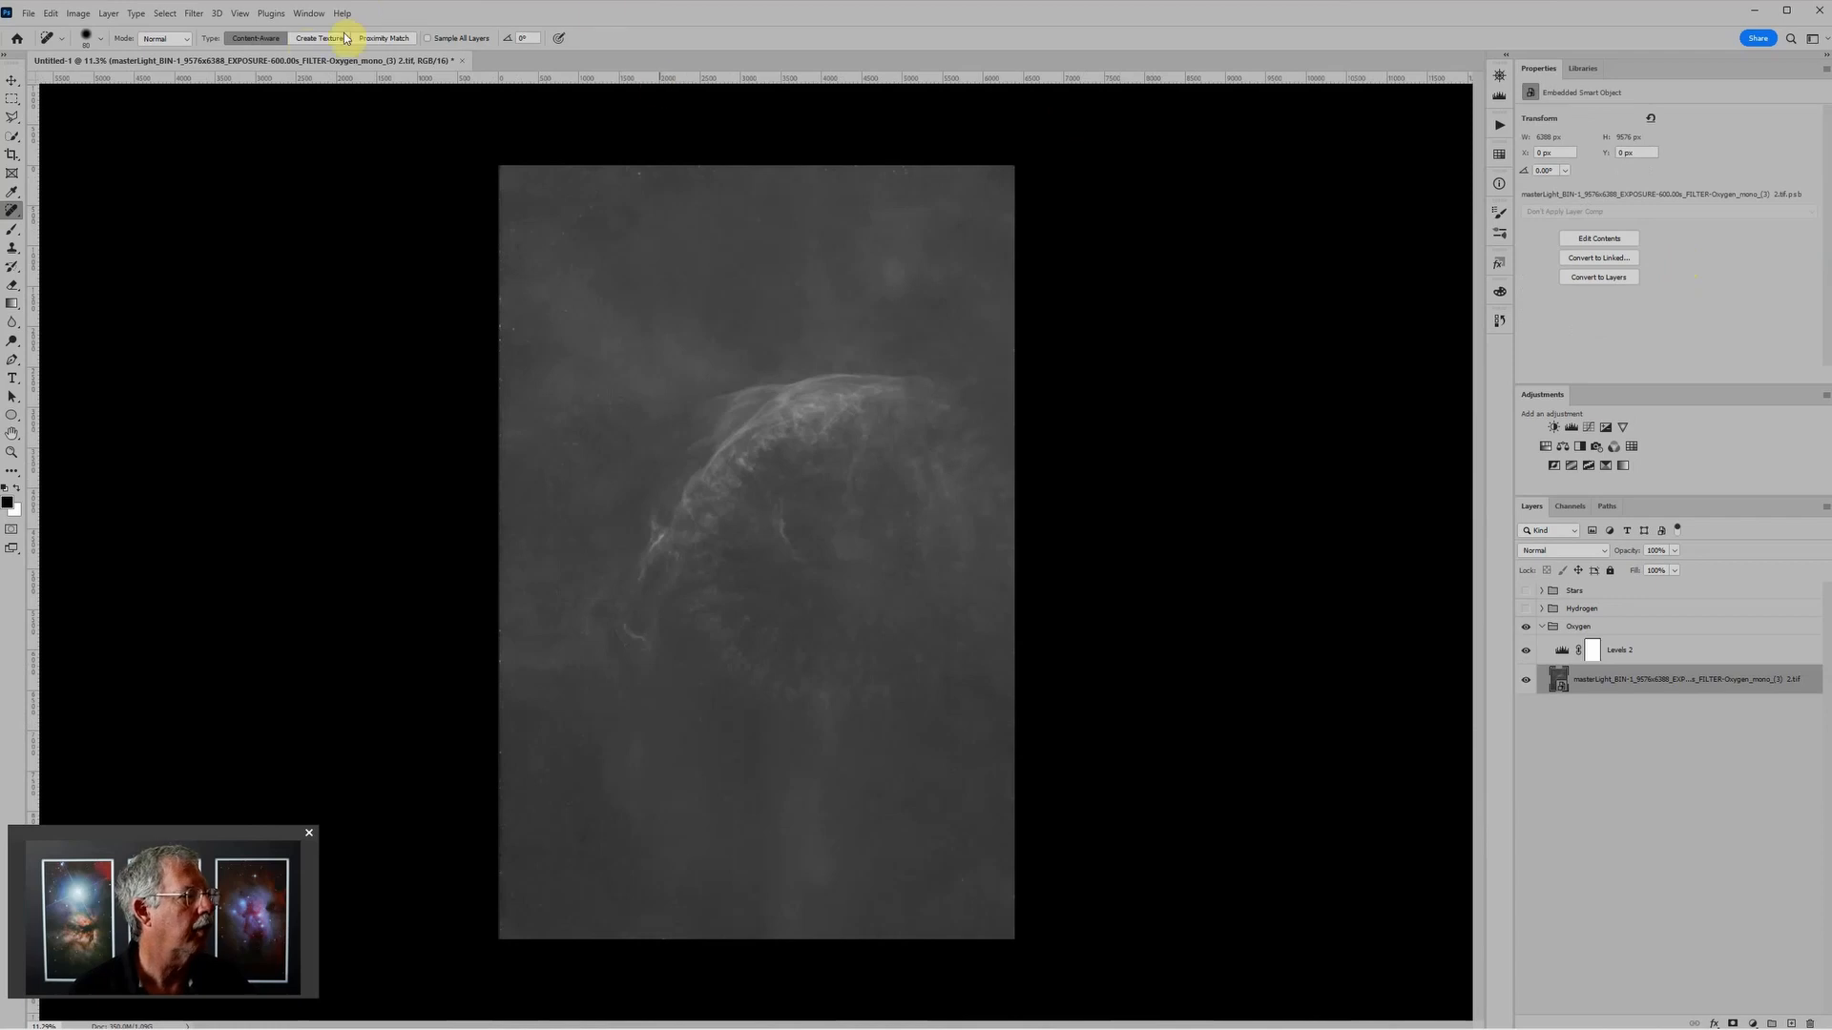
Step: Apply Smart Sharpen to the Oxygen smart object with Amount 379%, Radius 6.6 px, Reduce Noise 41% and Lens Blur removal
{"action": "left_click", "coordinate": [194, 14]}
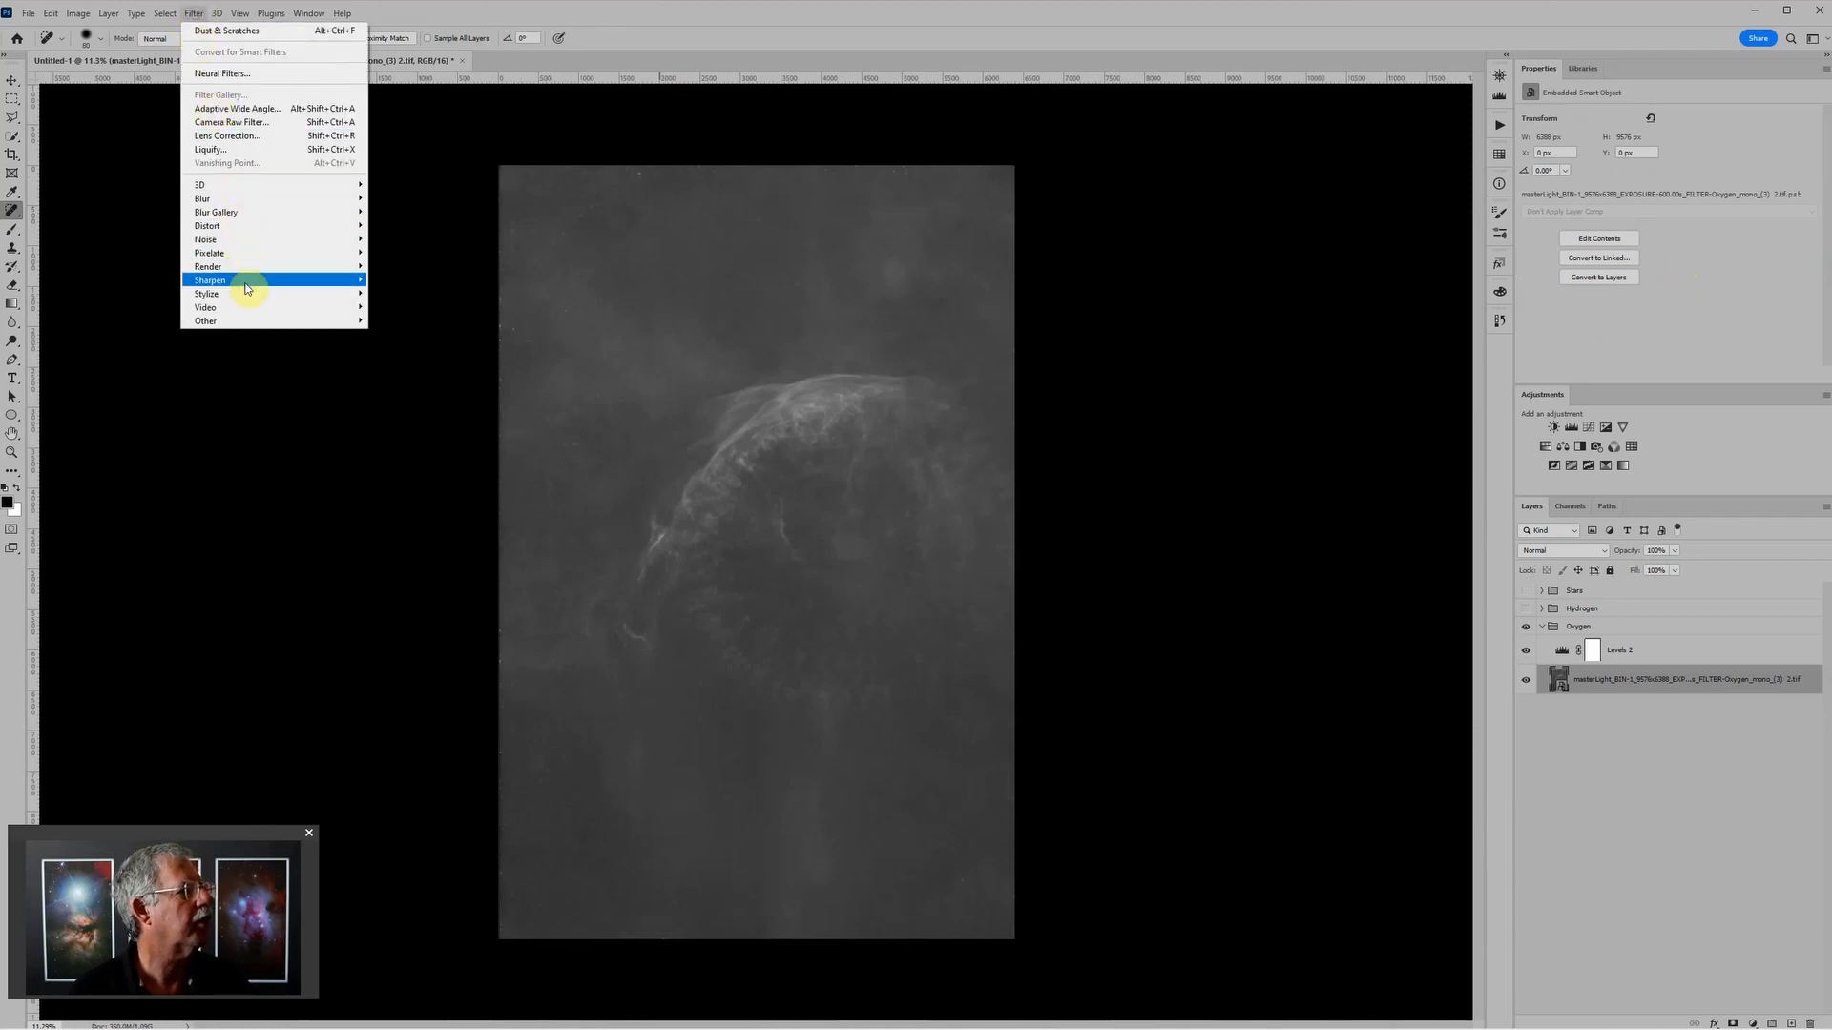
{"action": "mouse_move", "coordinate": [246, 286]}
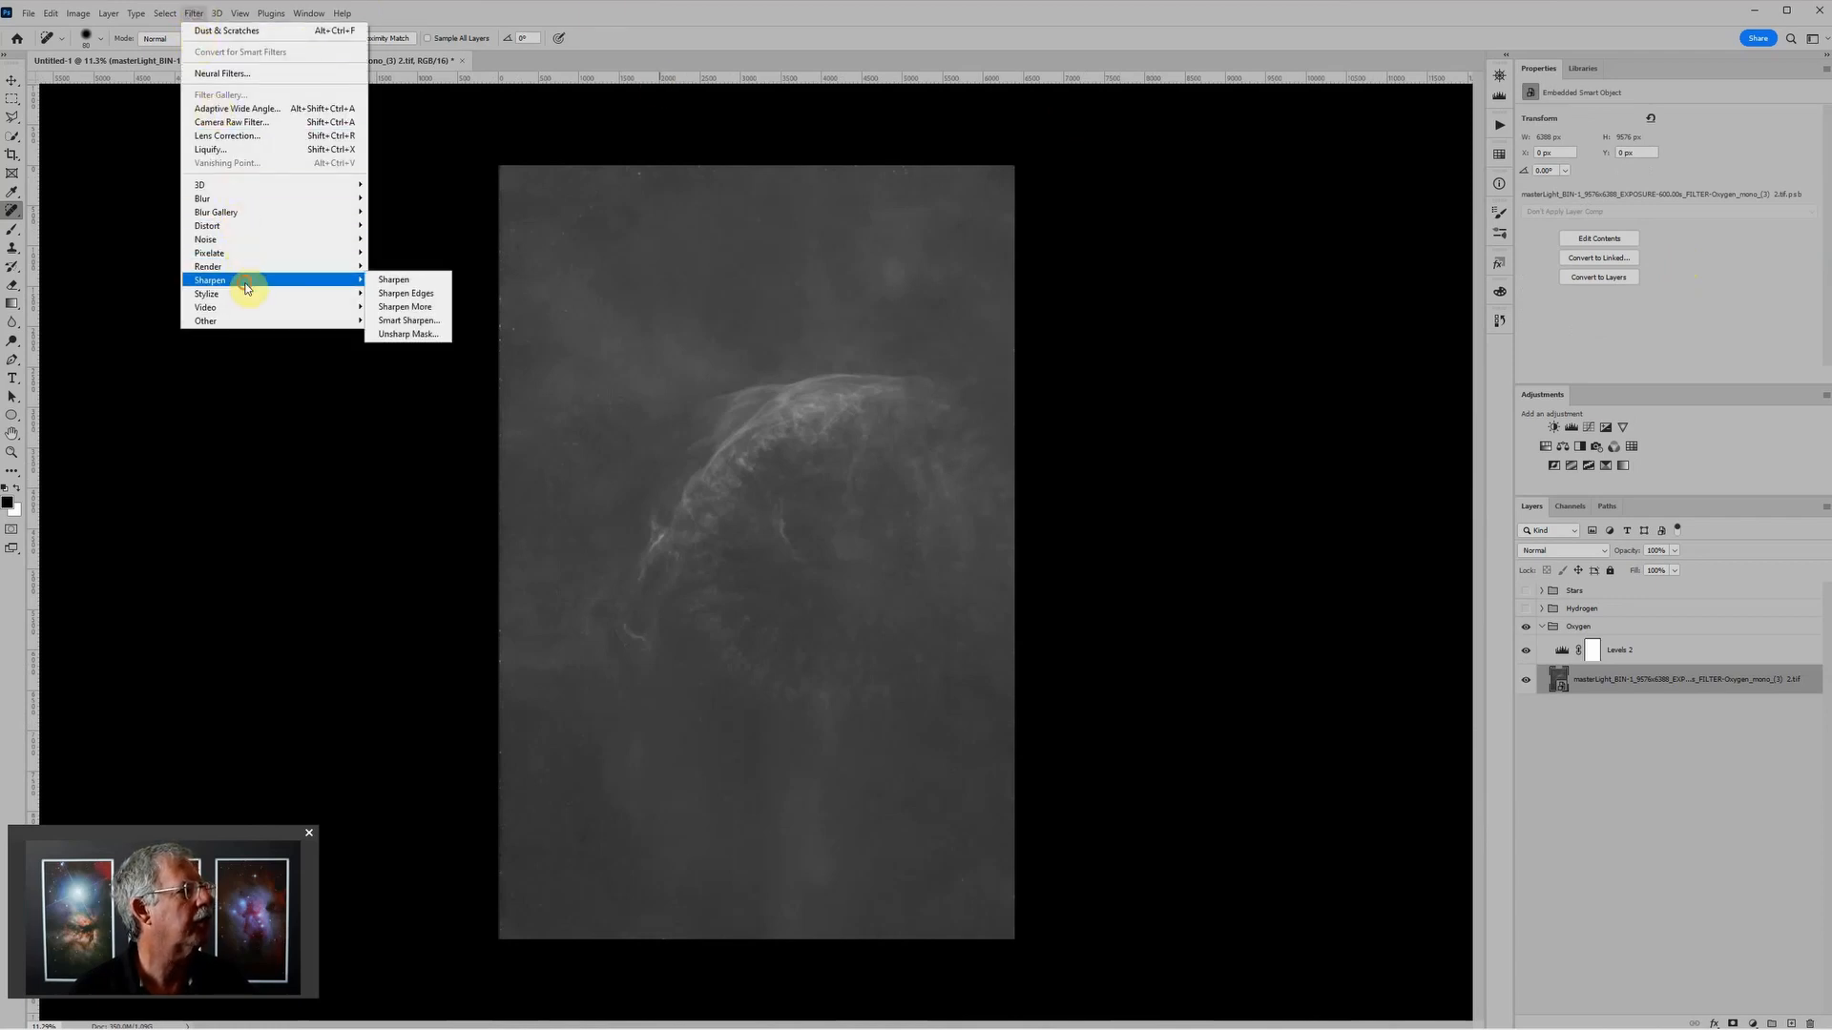
{"action": "left_click", "coordinate": [386, 321]}
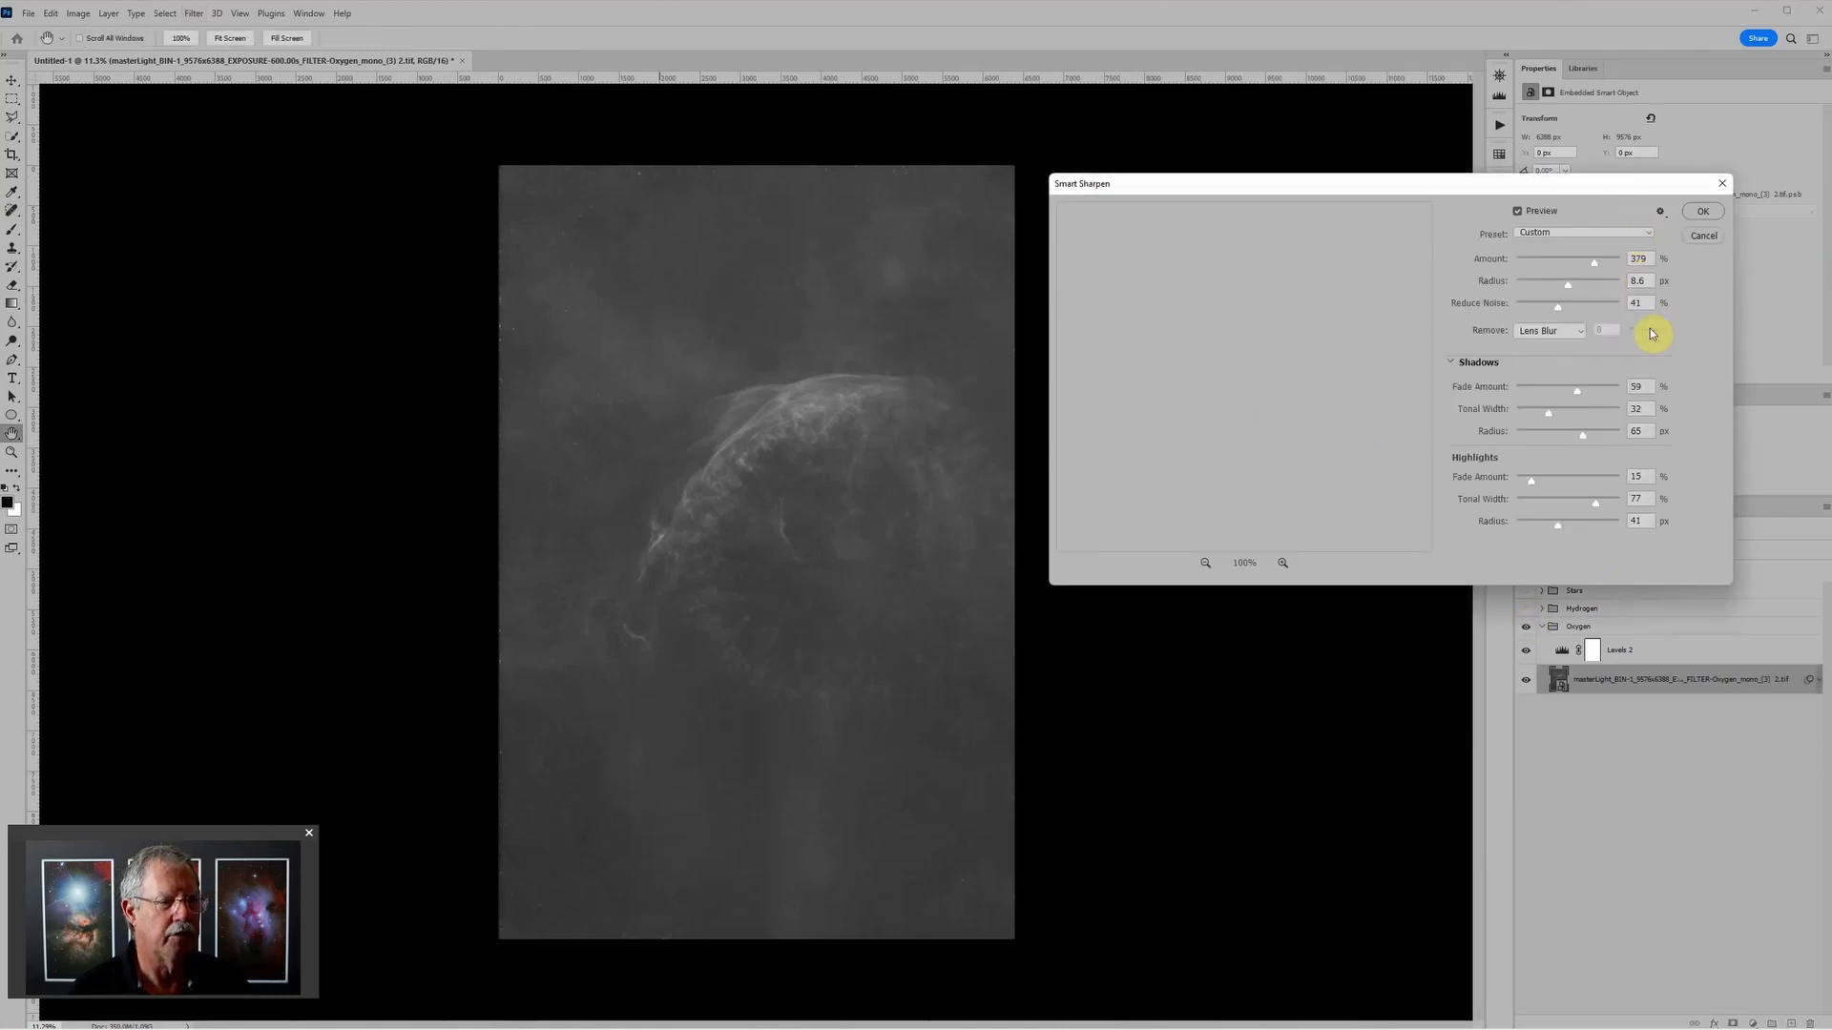
{"action": "left_click", "coordinate": [1699, 213]}
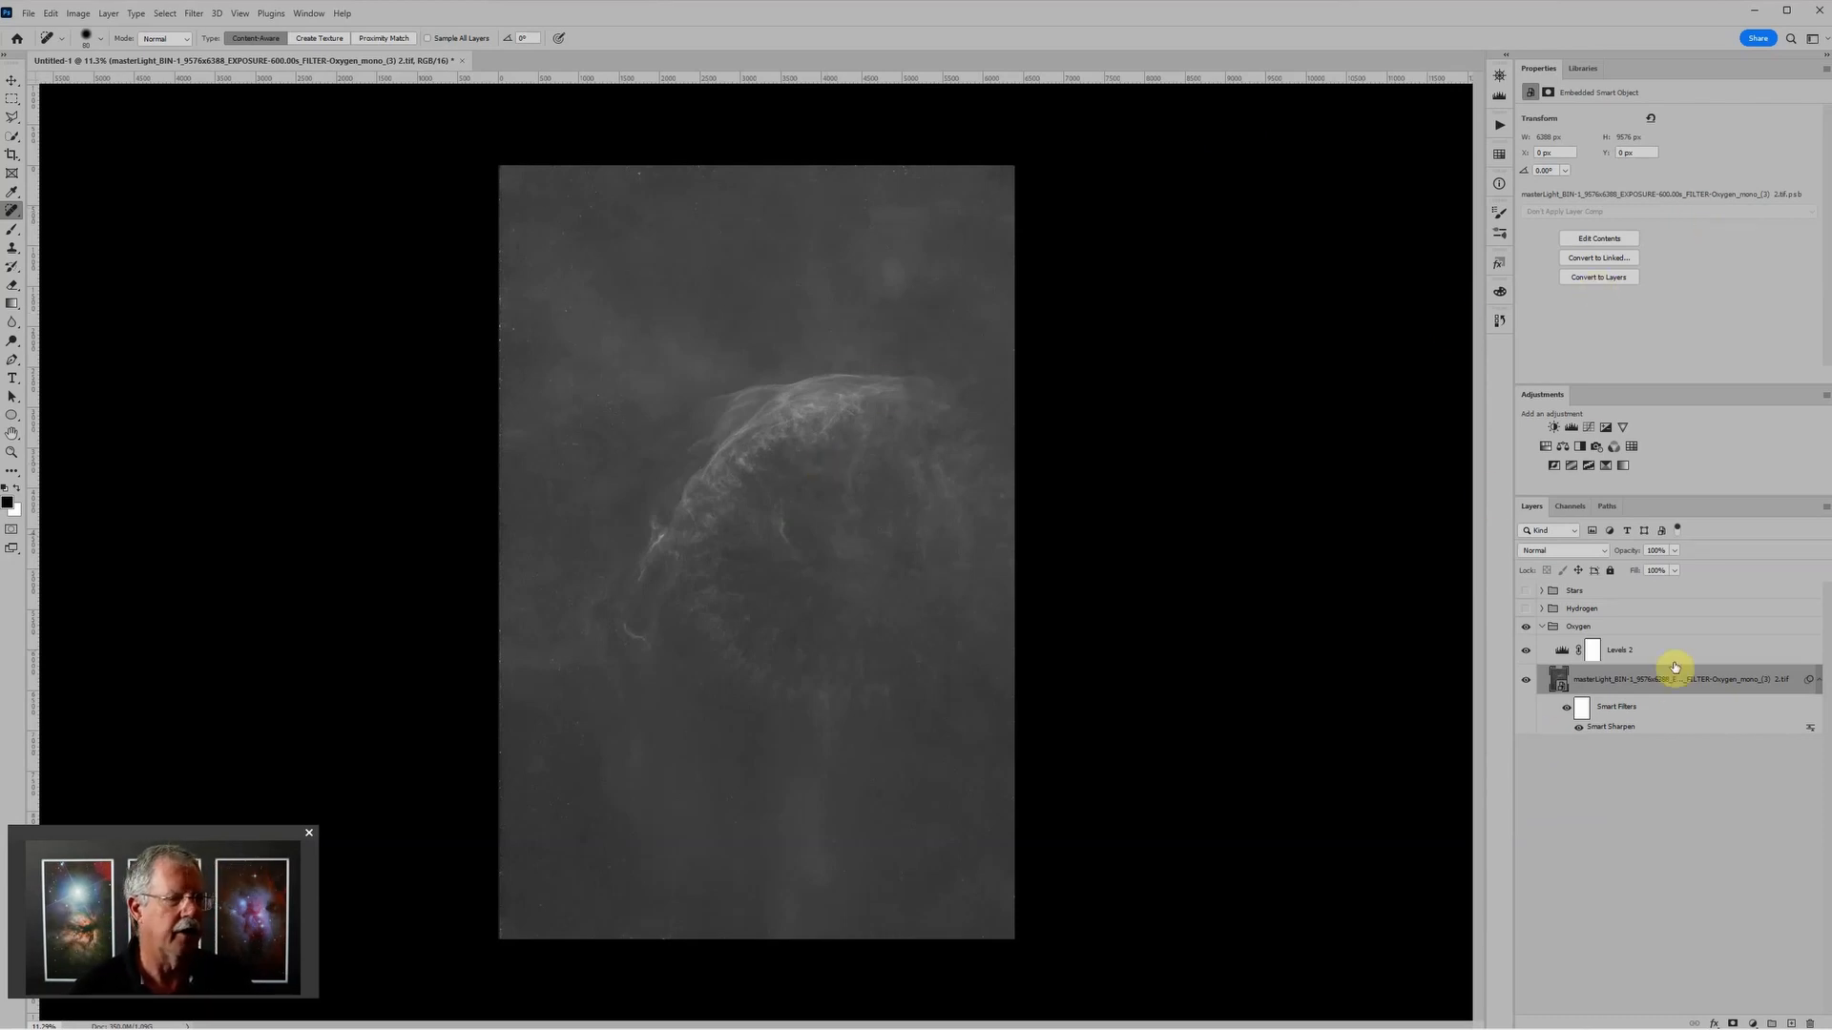
Step: Convert the sharpened Oxygen layer, including its smart filter, to a smart object again
{"action": "scroll", "coordinate": [821, 516], "scroll_direction": "up", "scroll_amount": 2}
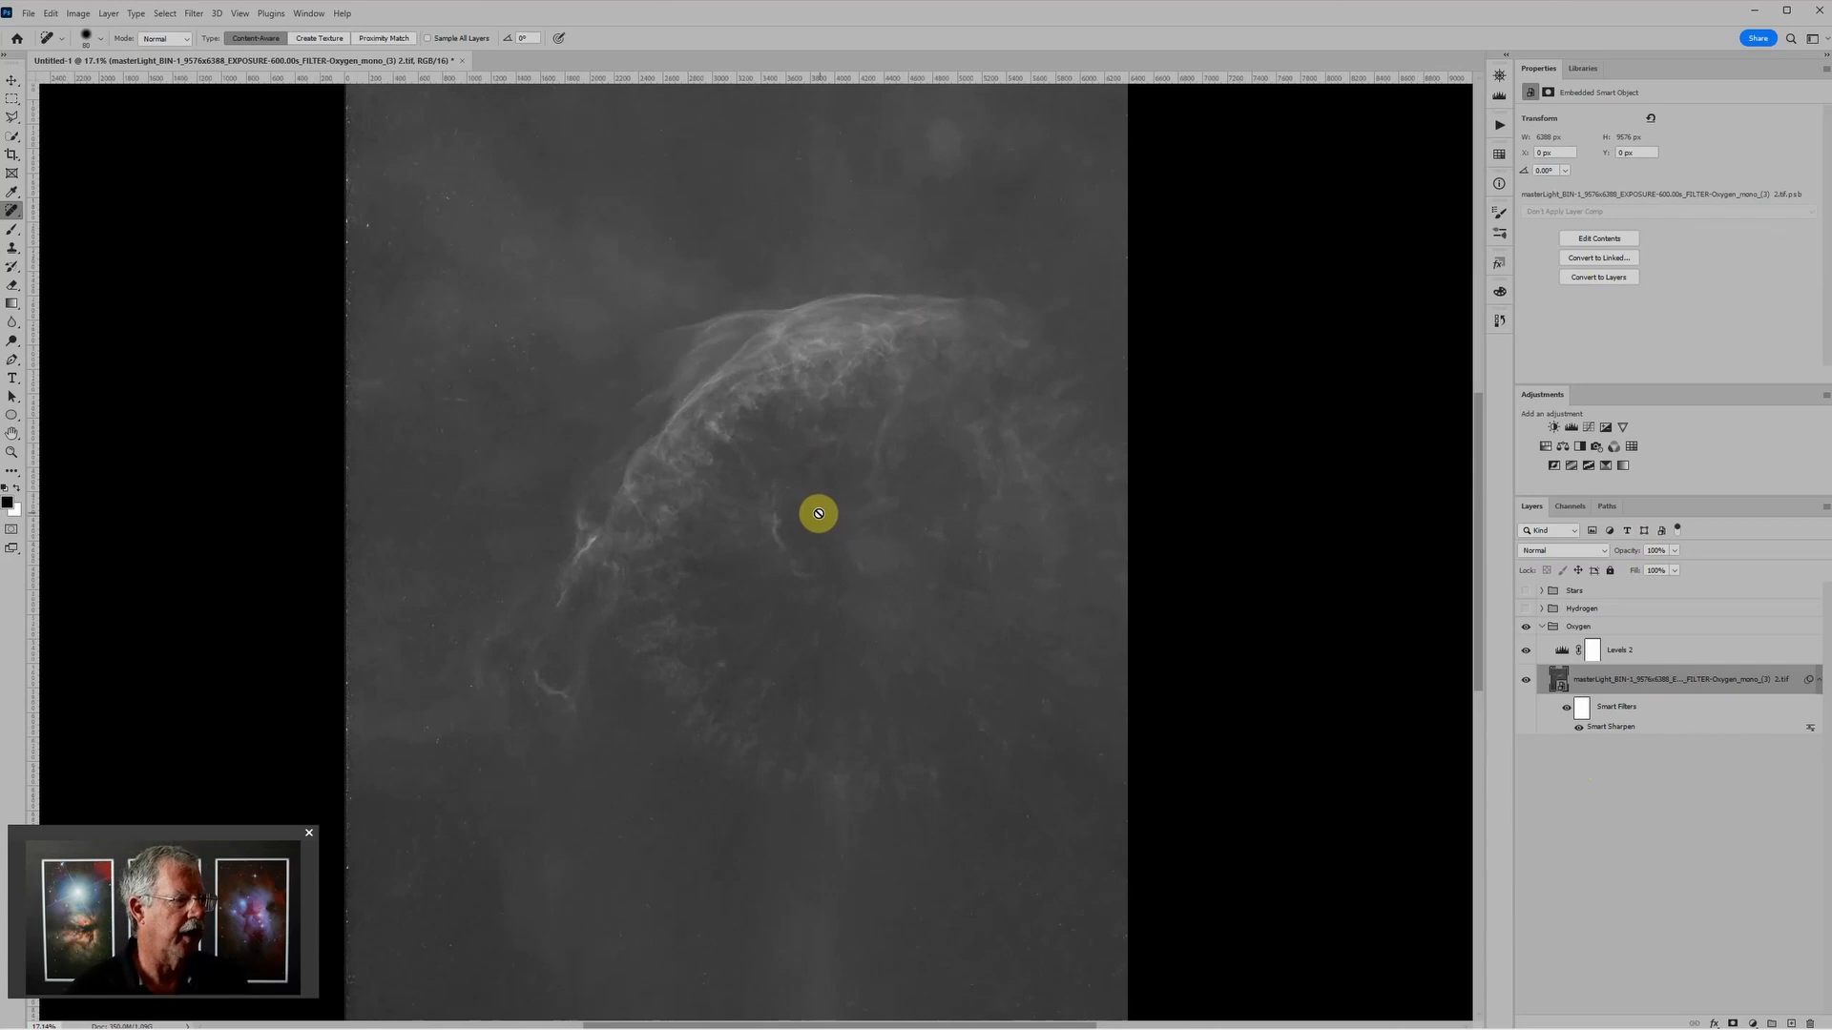
{"action": "right_click", "coordinate": [1800, 677]}
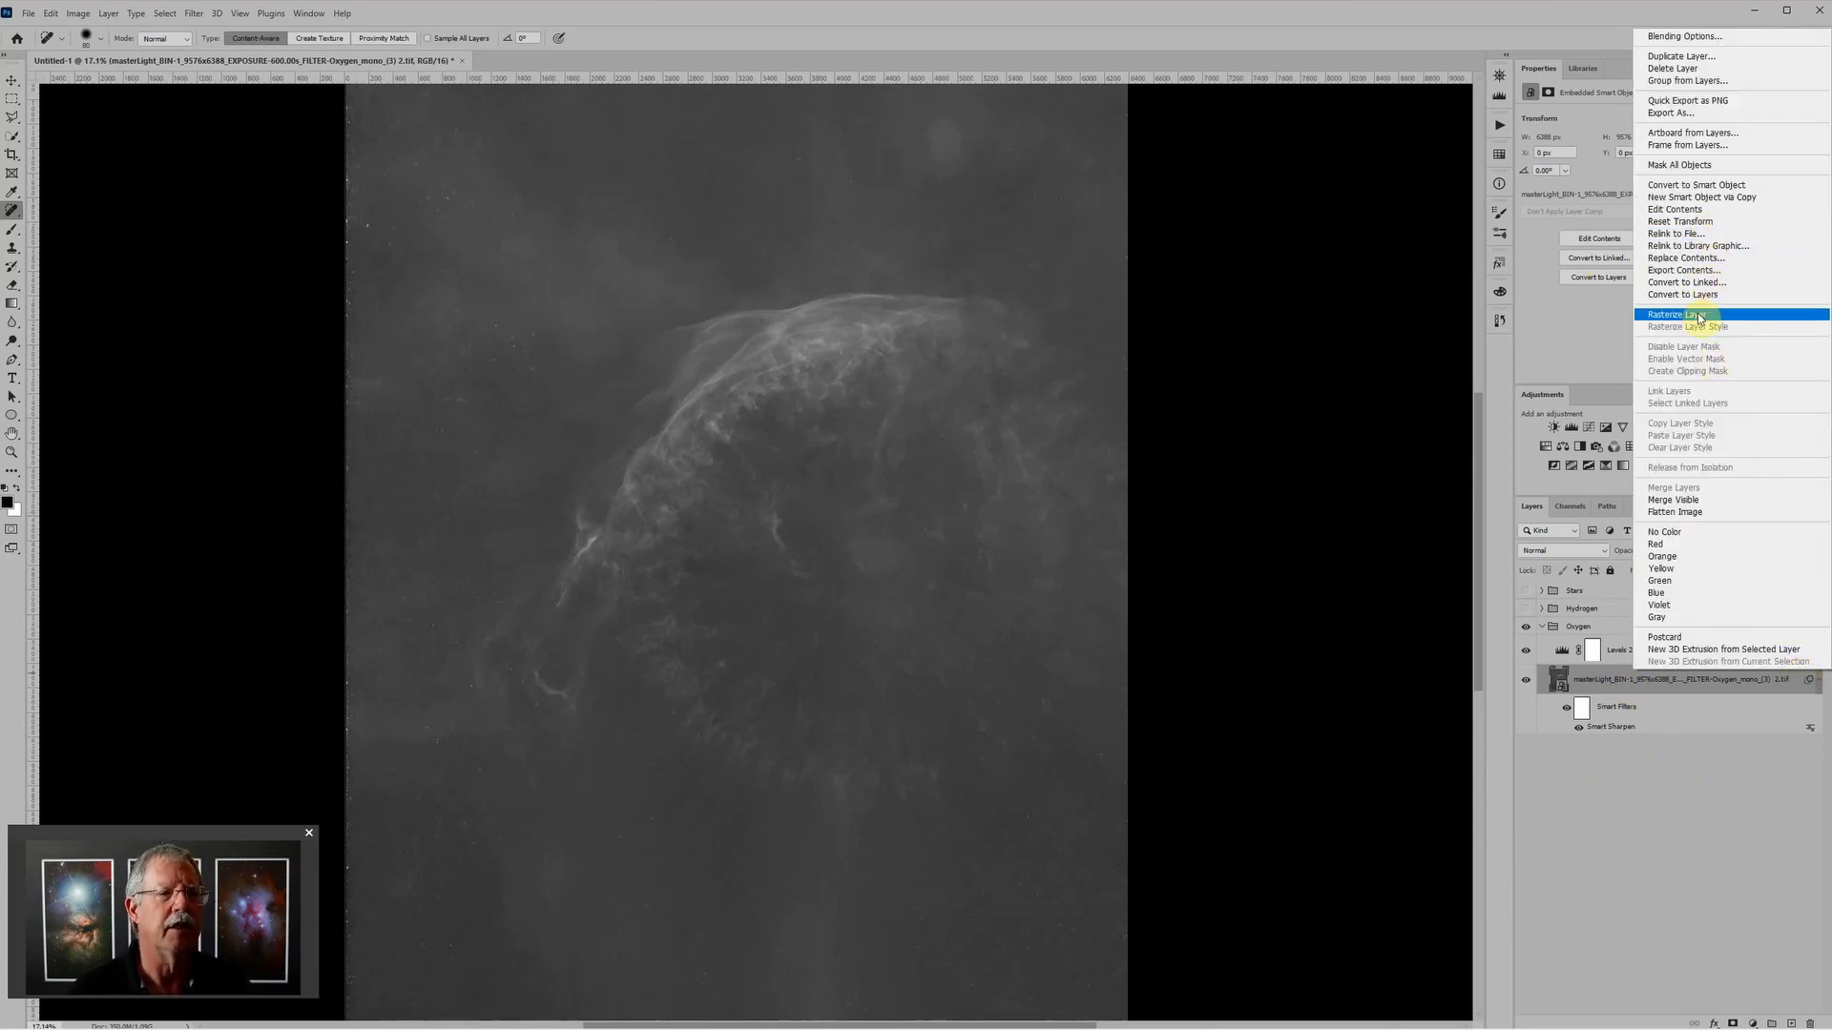
{"action": "left_click", "coordinate": [1712, 185]}
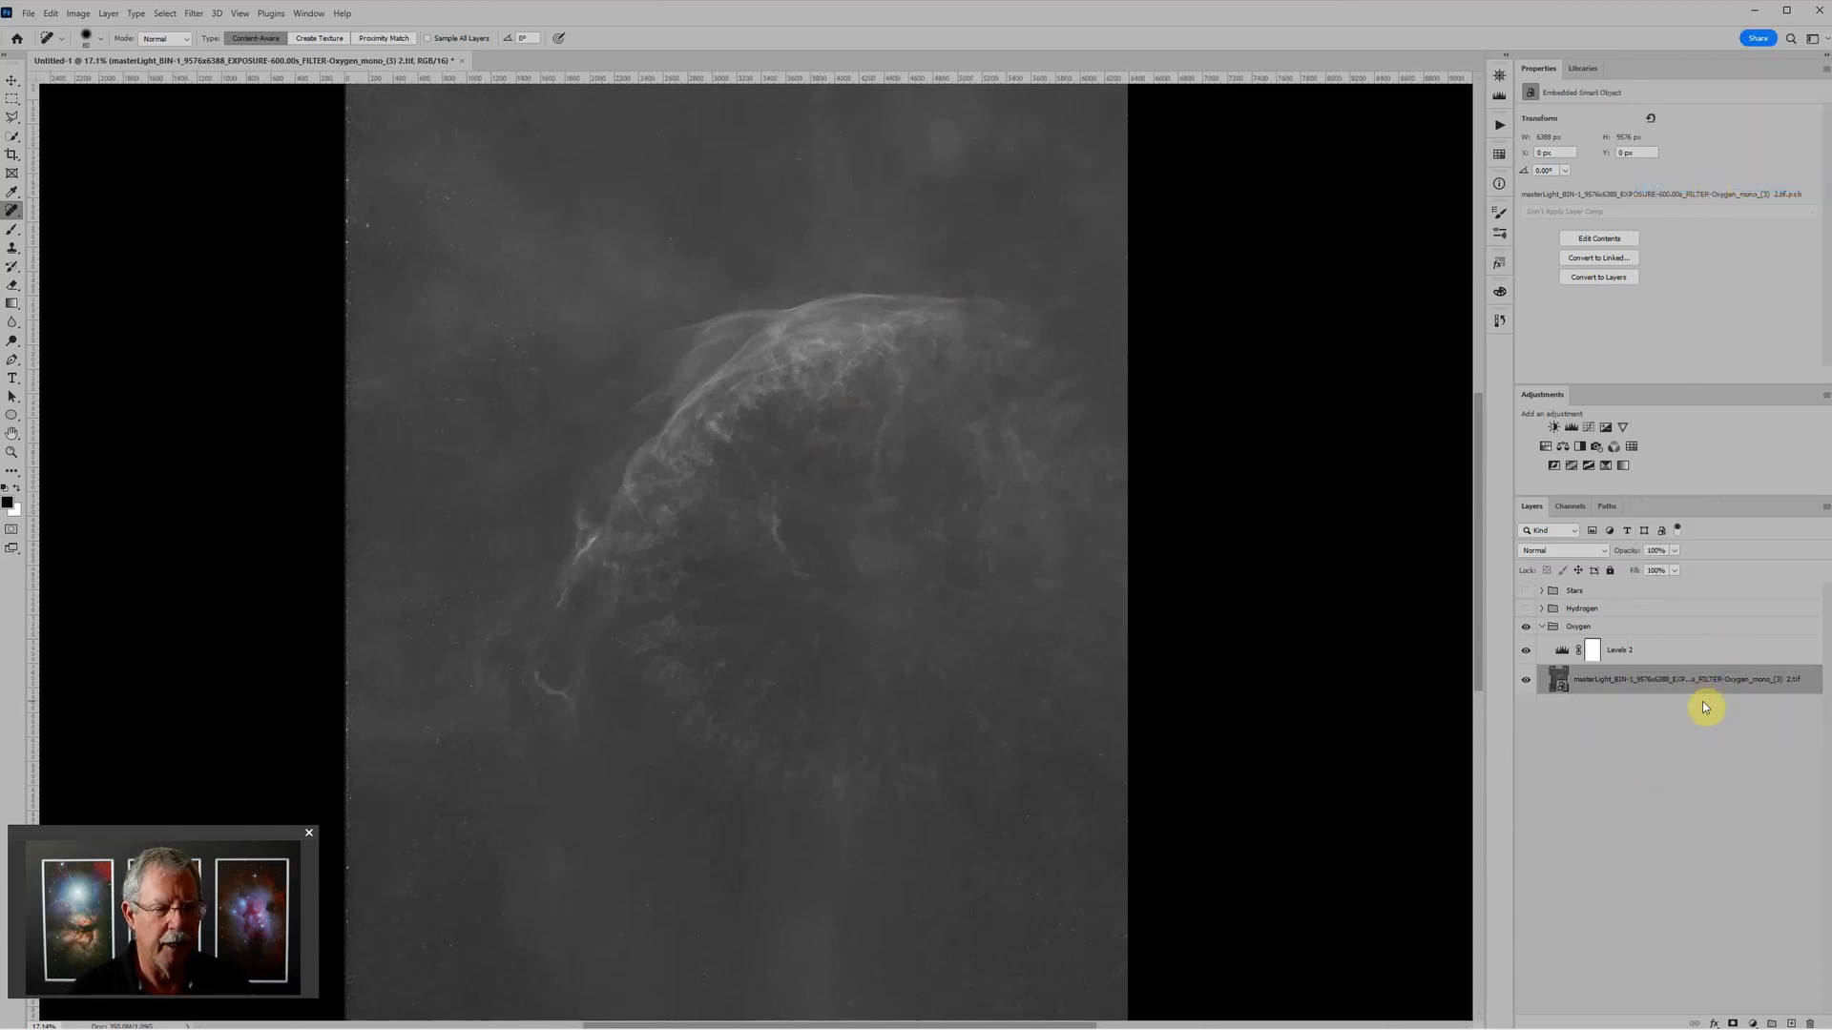
Step: Apply a Dust & Scratches noise filter with a threshold of 0 levels to the nested Oxygen smart object
{"action": "left_click", "coordinate": [197, 13]}
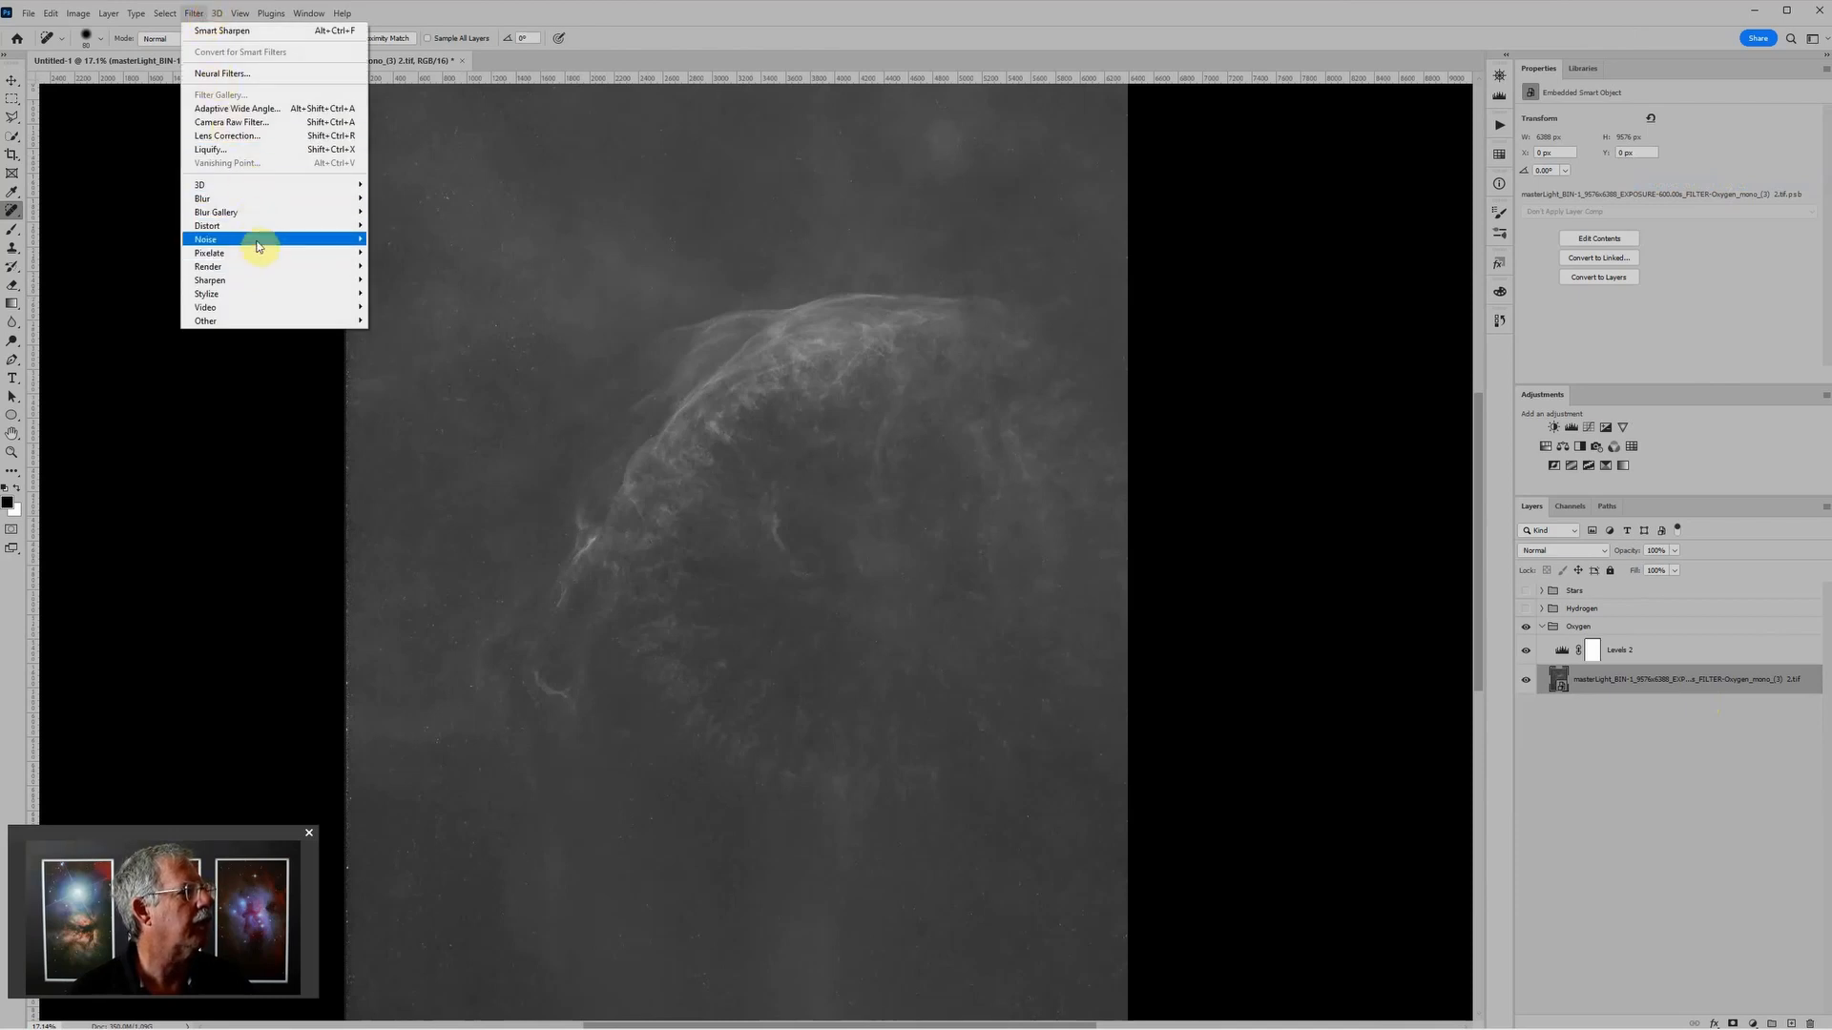
{"action": "mouse_move", "coordinate": [256, 243]}
{"action": "left_click", "coordinate": [409, 267]}
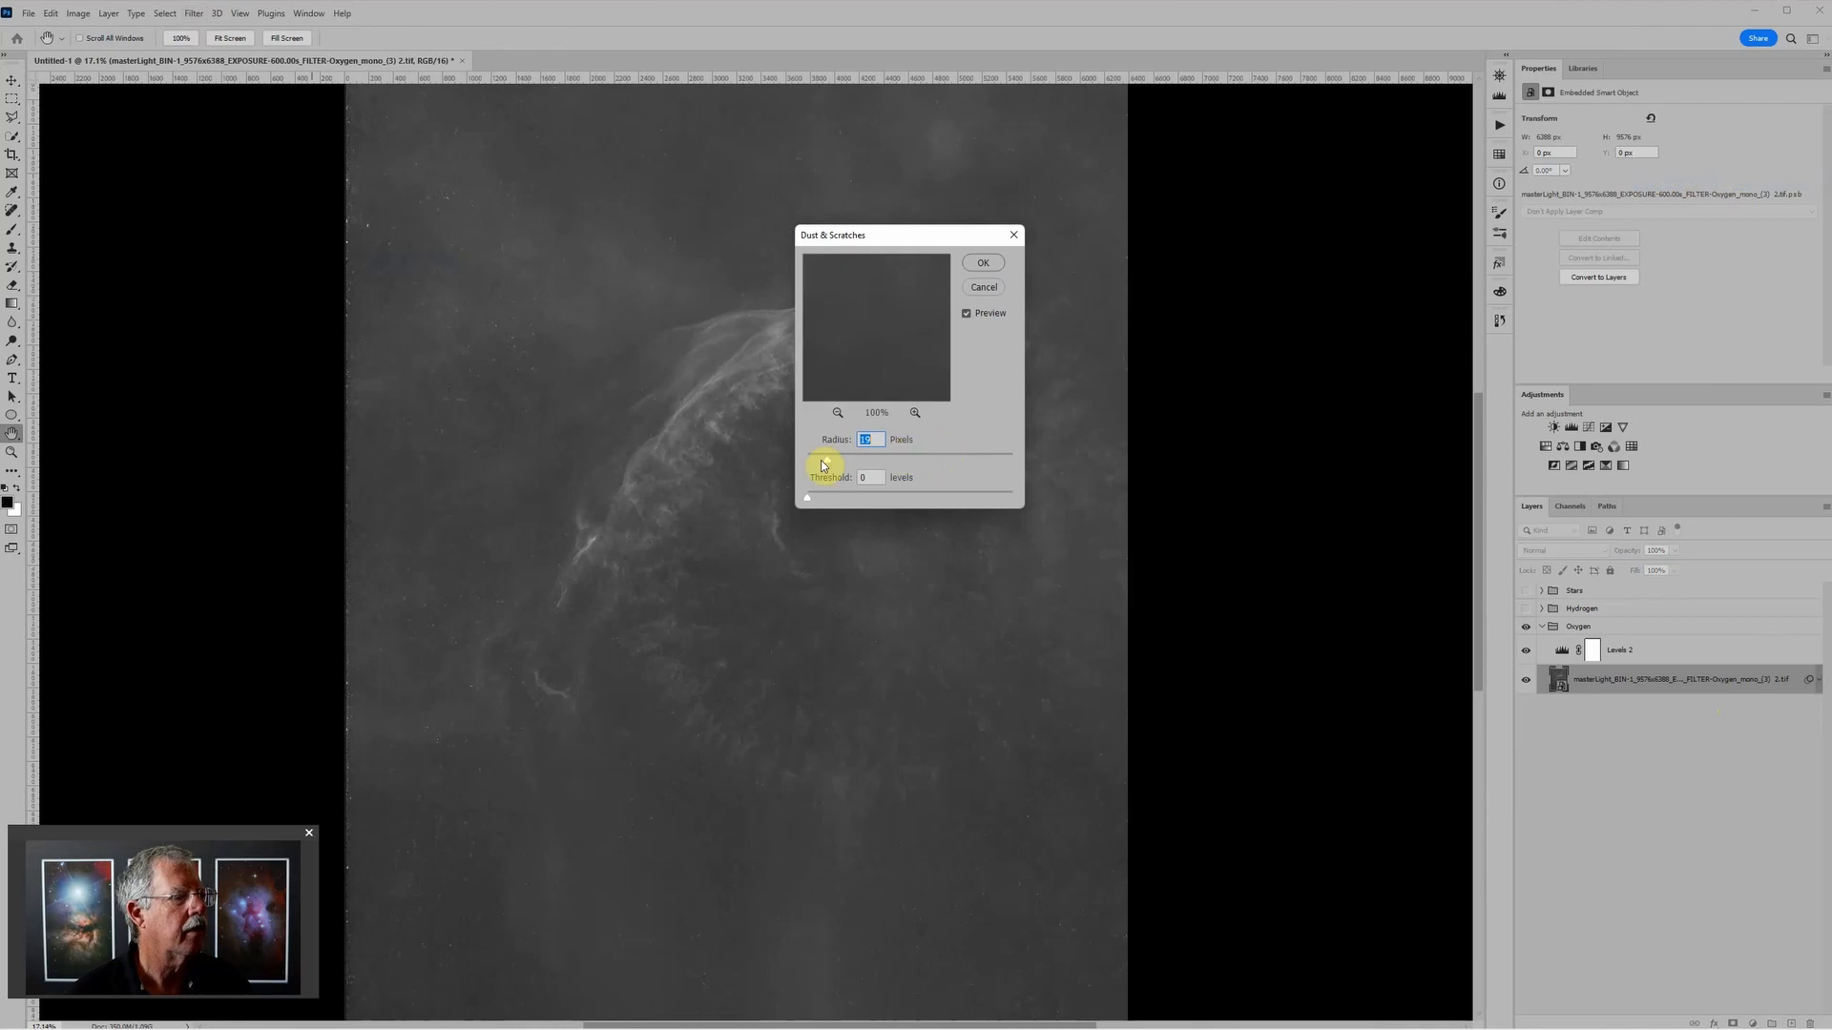
{"action": "left_click", "coordinate": [989, 270]}
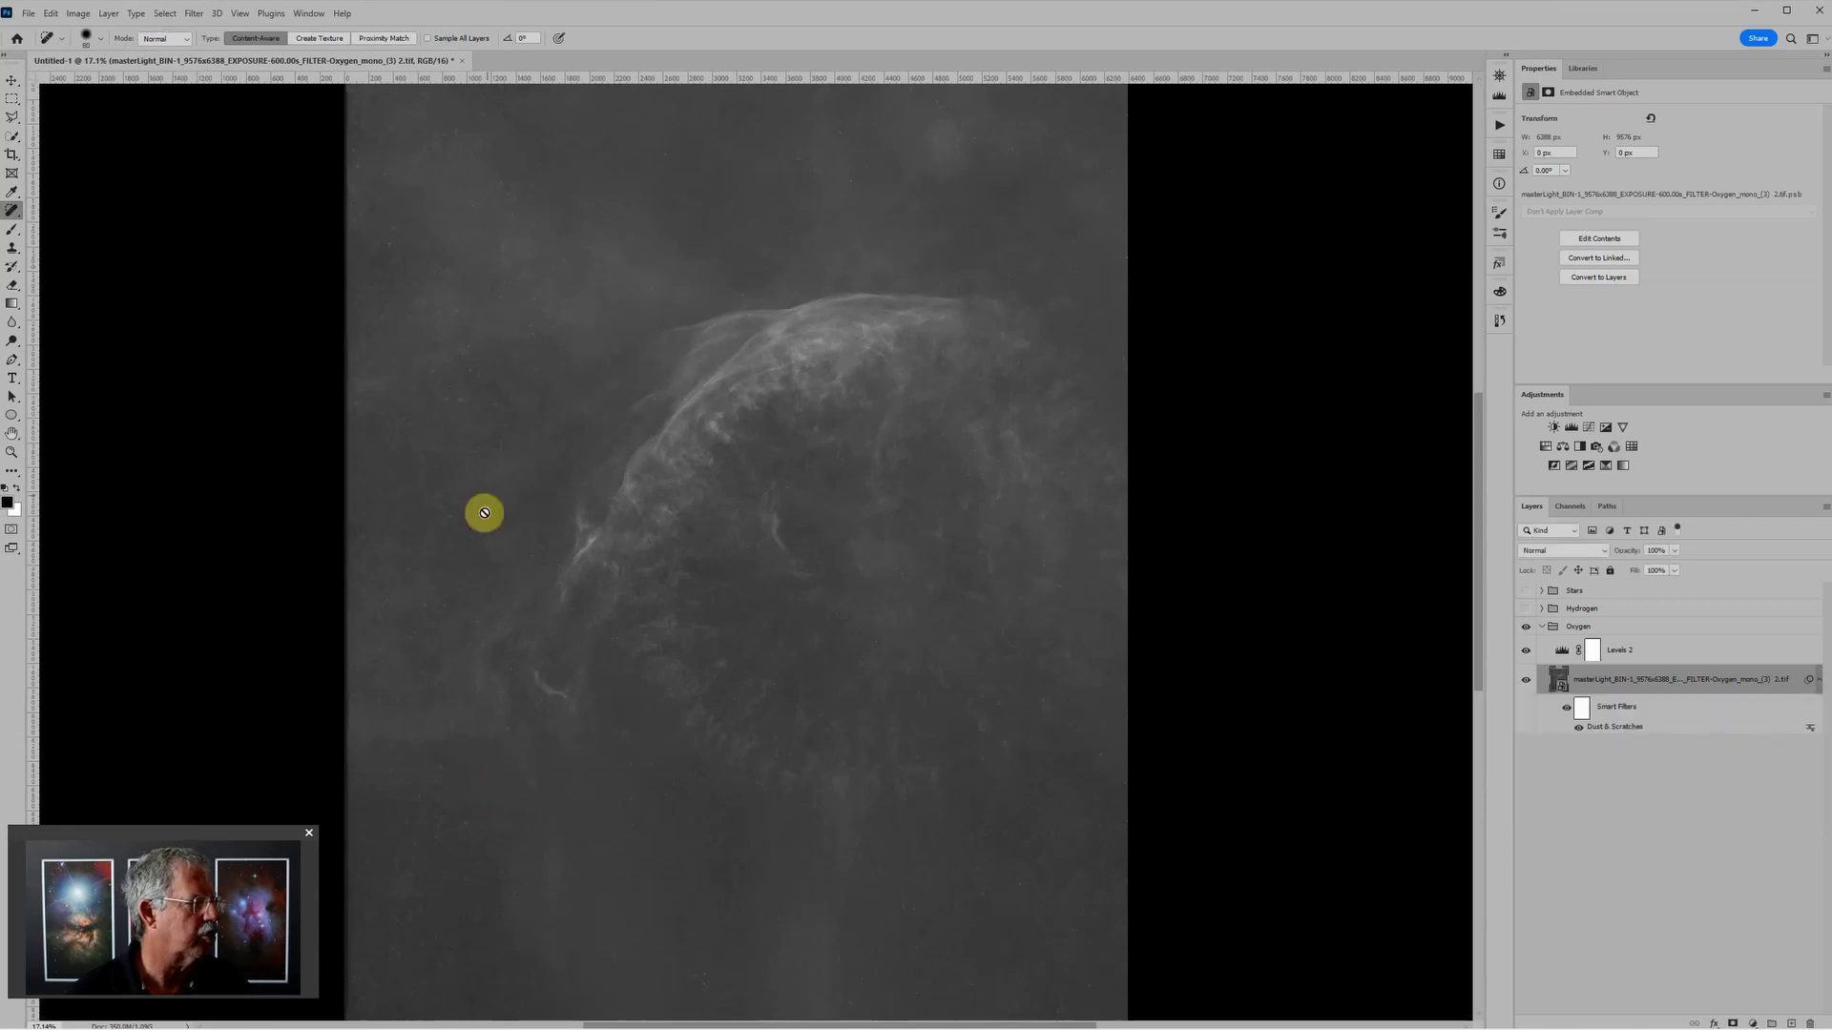
{"action": "scroll", "coordinate": [449, 839], "scroll_direction": "up", "scroll_amount": 1}
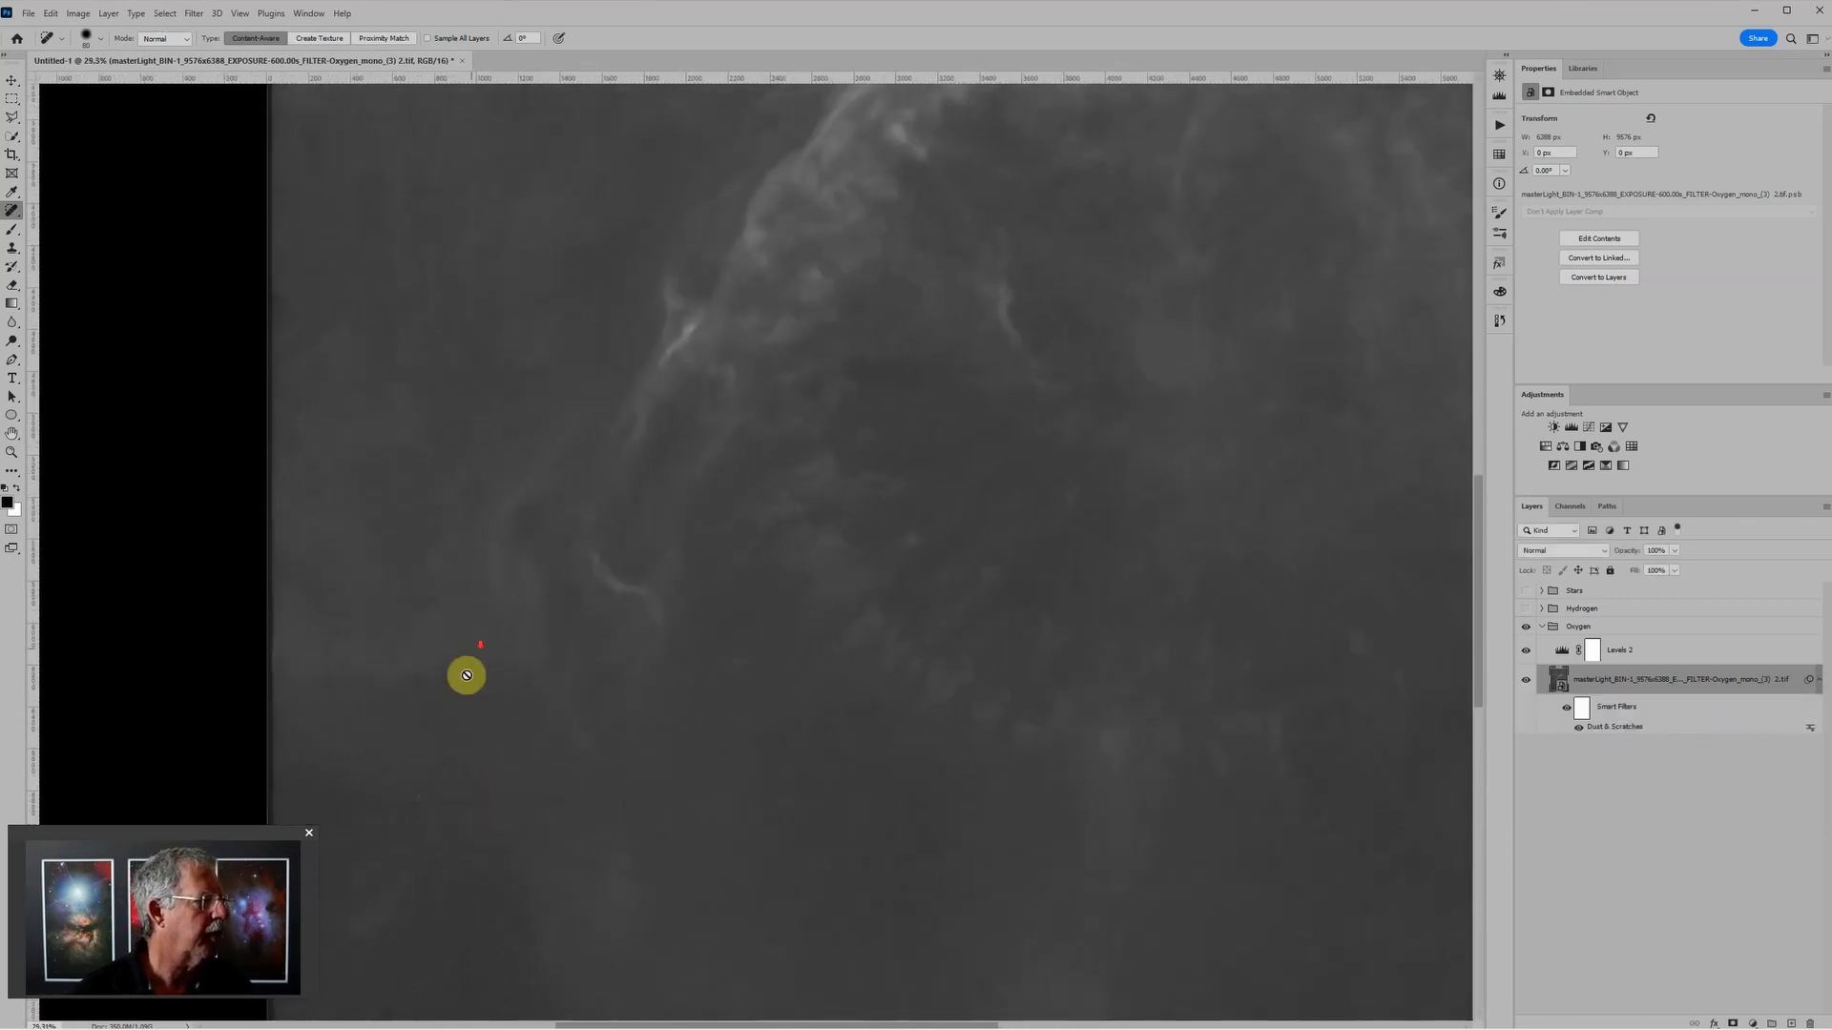
{"action": "scroll", "coordinate": [471, 656], "scroll_direction": "down", "scroll_amount": 1}
{"action": "scroll", "coordinate": [471, 656], "scroll_direction": "down", "scroll_amount": 1}
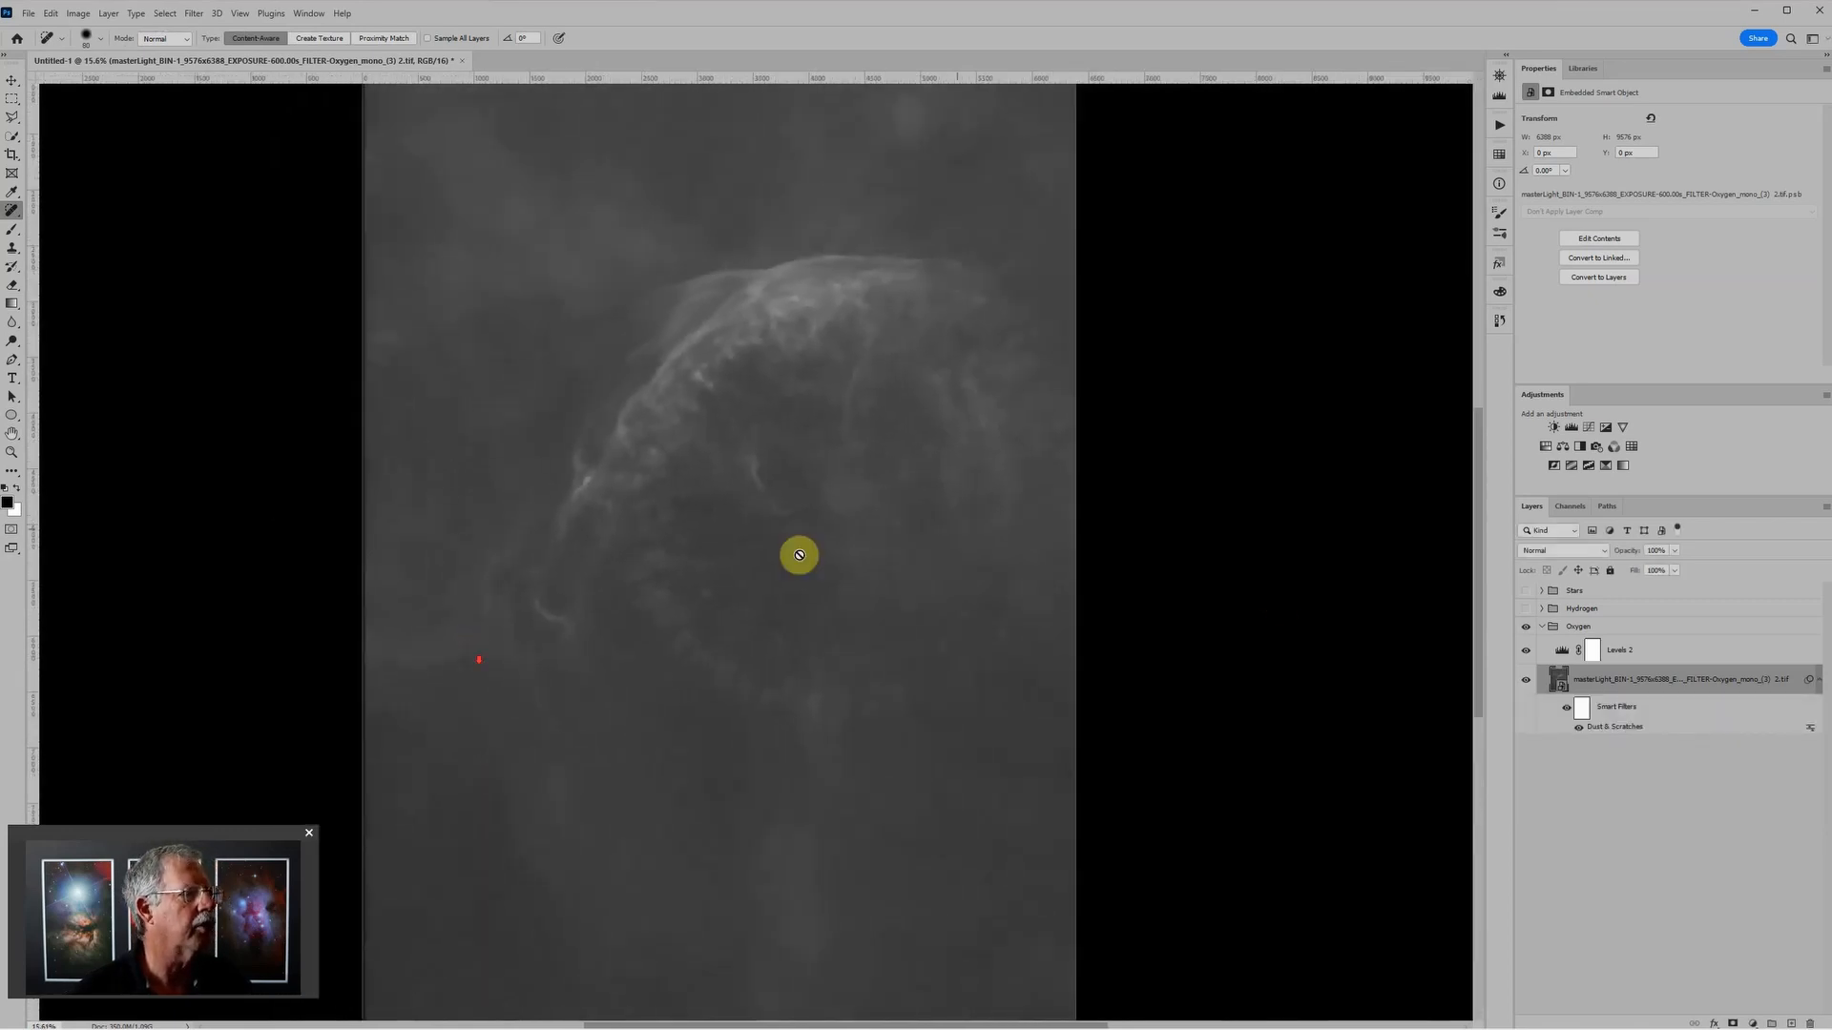
Step: Paint black with a large brush on the Dust & Scratches filter mask over the nebula arc and its interior
{"action": "left_click", "coordinate": [1583, 711]}
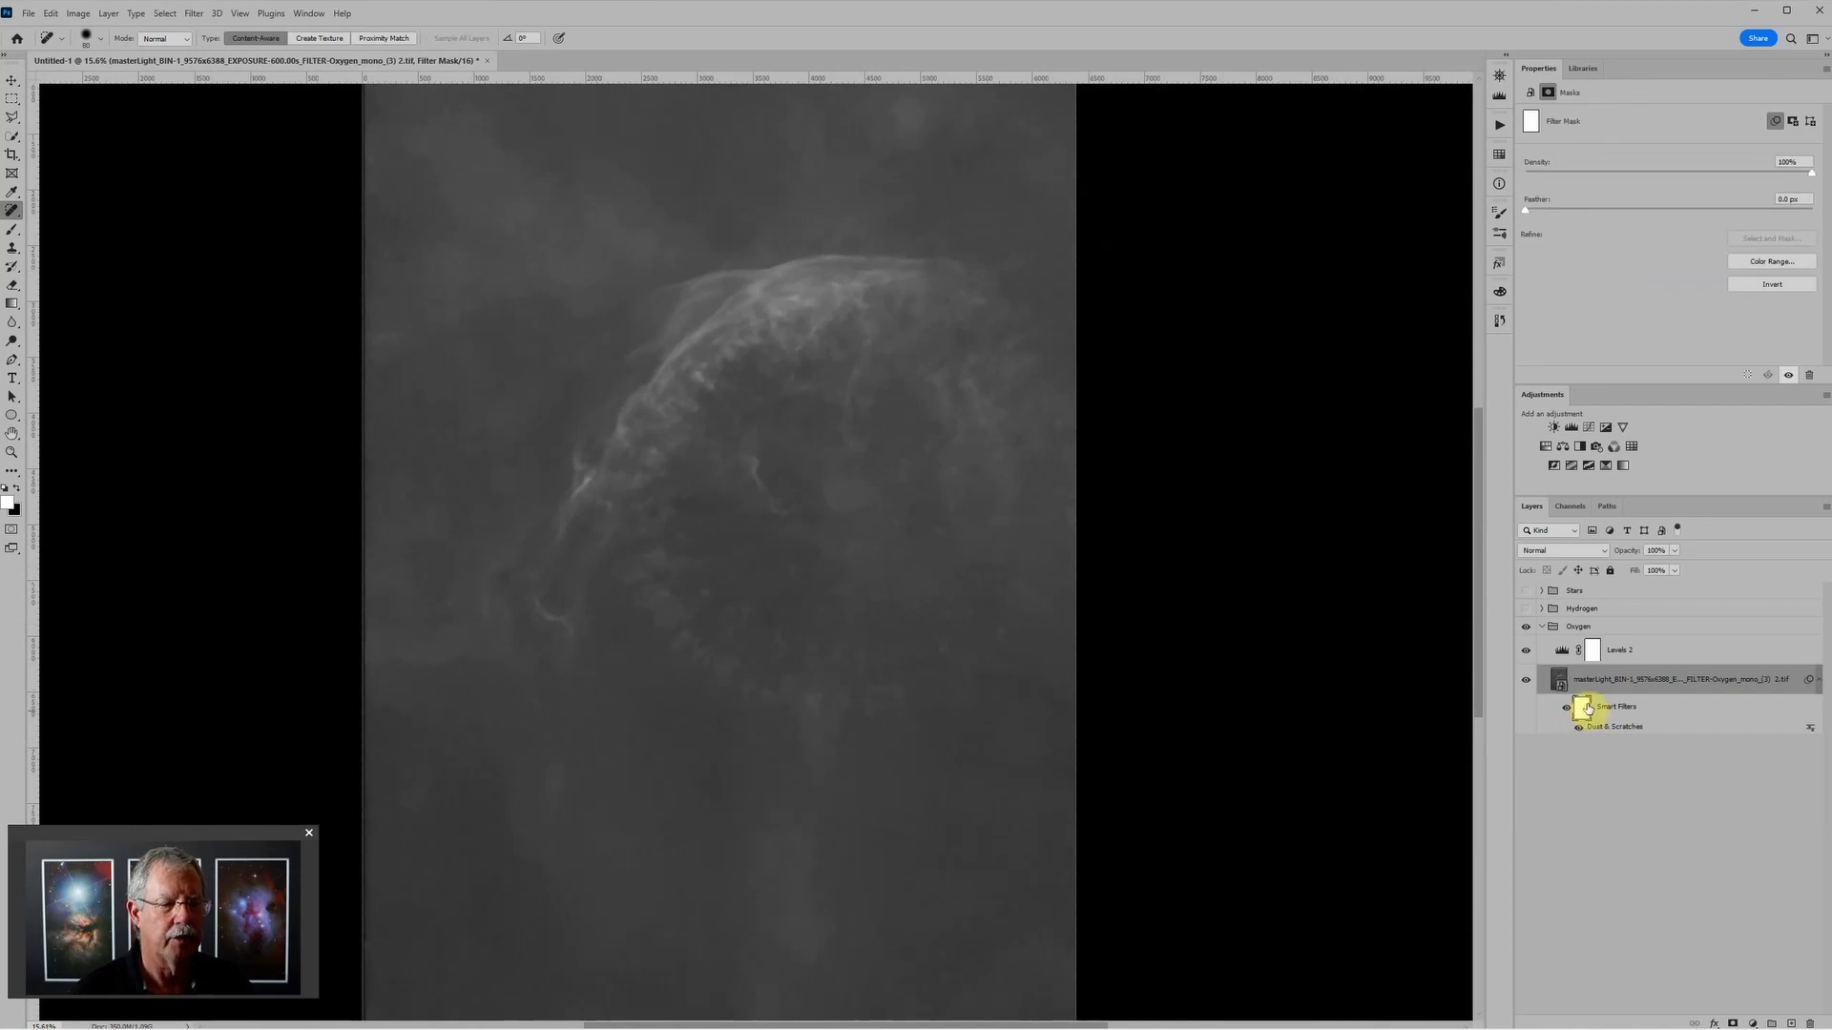
{"action": "key", "text": "b"}
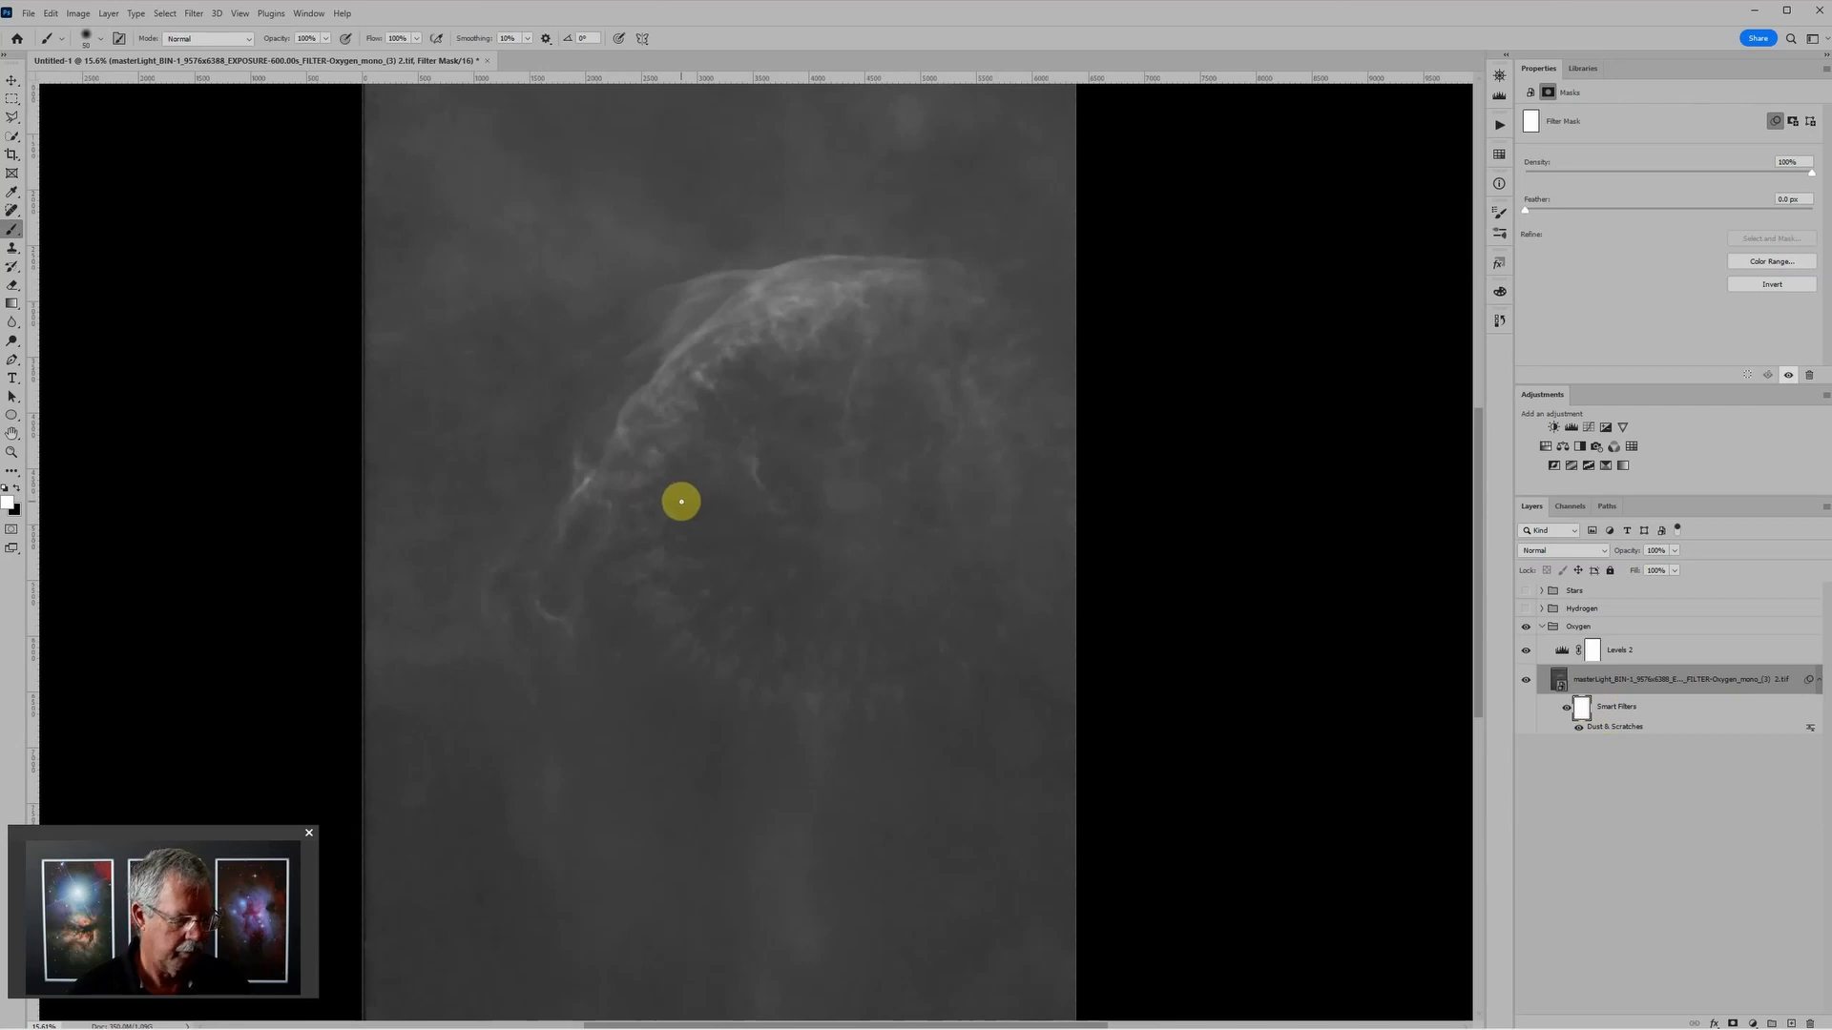
{"action": "key", "text": "bracketright"}
{"action": "key", "text": "bracketright"}
{"action": "key", "text": "bracketright"}
{"action": "key", "text": "bracketright"}
{"action": "key", "text": "bracketright"}
{"action": "key", "text": "bracketright"}
{"action": "key", "text": "bracketright"}
{"action": "key", "text": "bracketright"}
{"action": "key", "text": "bracketright"}
{"action": "key", "text": "bracketright"}
{"action": "key", "text": "bracketright"}
{"action": "key", "text": "bracketright"}
{"action": "key", "text": "bracketright"}
{"action": "key", "text": "bracketright"}
{"action": "key", "text": "bracketright"}
{"action": "key", "text": "bracketright"}
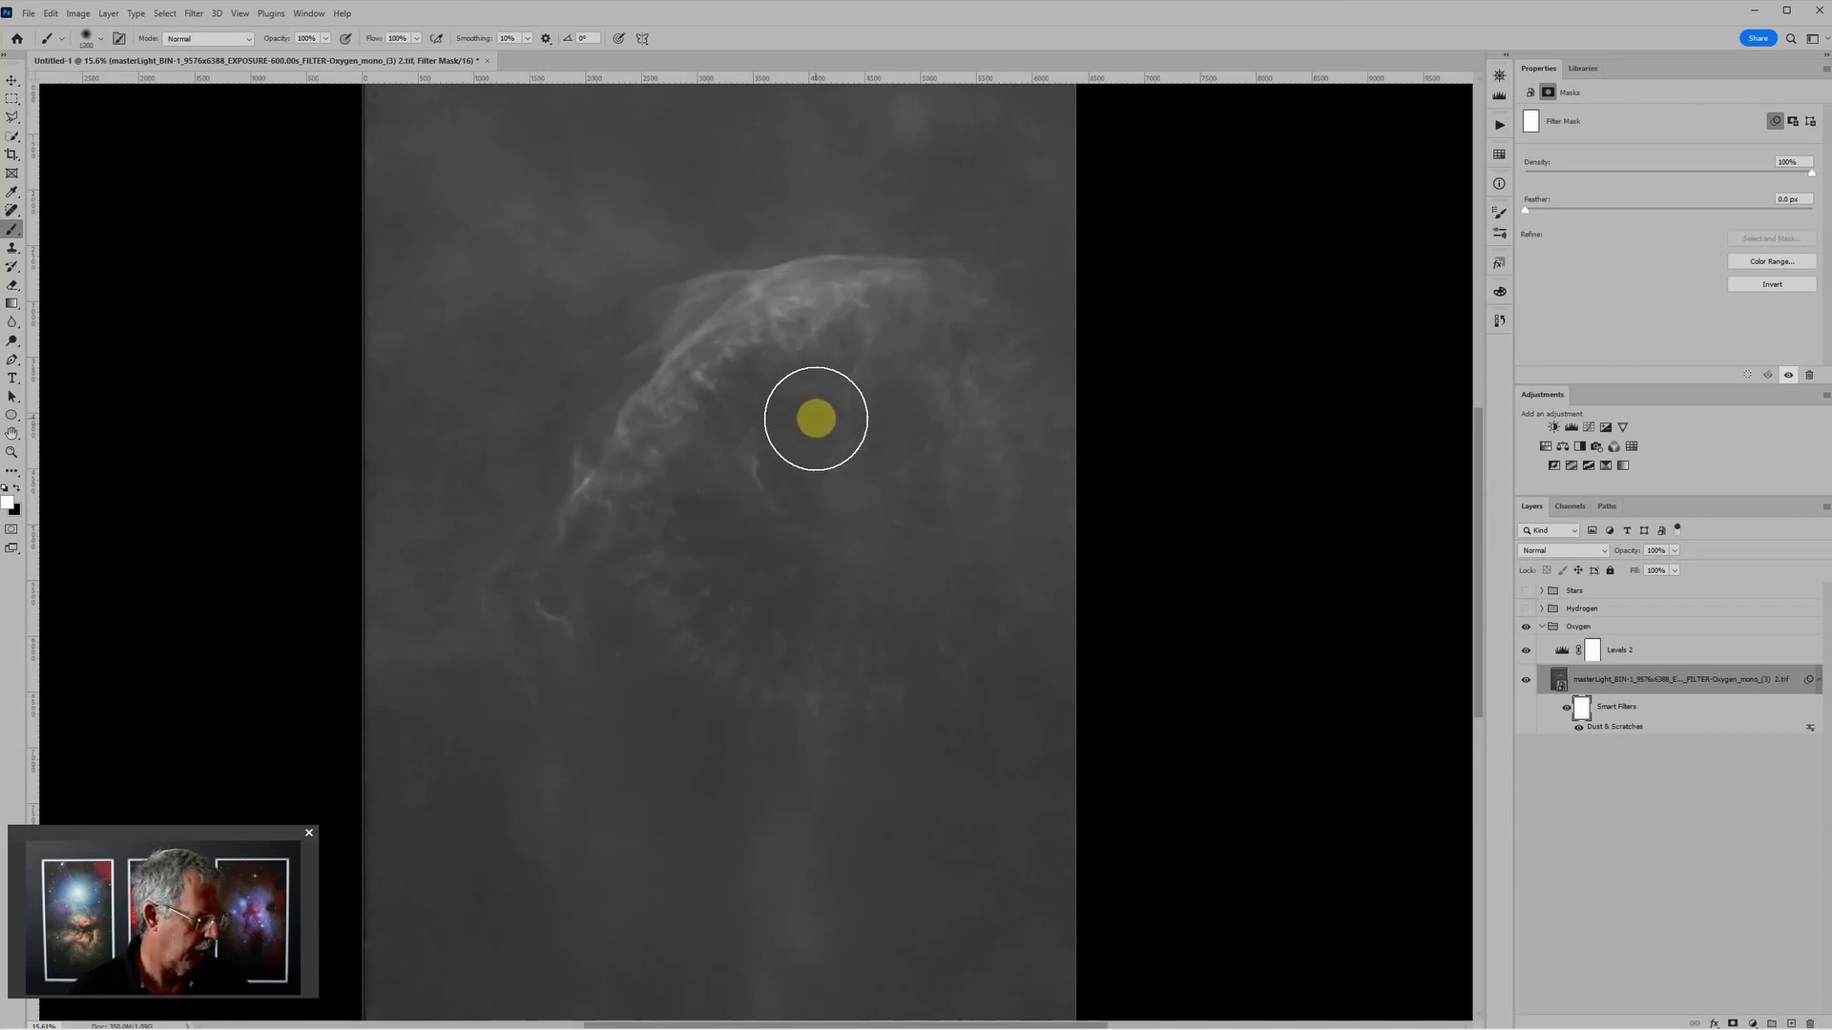
{"action": "mouse_move", "coordinate": [816, 420]}
{"action": "left_mouse_down"}
{"action": "mouse_move", "coordinate": [974, 369]}
{"action": "mouse_move", "coordinate": [979, 347]}
{"action": "mouse_move", "coordinate": [821, 304]}
{"action": "mouse_move", "coordinate": [703, 366]}
{"action": "mouse_move", "coordinate": [789, 302]}
{"action": "mouse_move", "coordinate": [705, 324]}
{"action": "mouse_move", "coordinate": [683, 607]}
{"action": "mouse_move", "coordinate": [718, 577]}
{"action": "mouse_move", "coordinate": [799, 683]}
{"action": "mouse_move", "coordinate": [1007, 613]}
{"action": "mouse_move", "coordinate": [983, 436]}
{"action": "mouse_move", "coordinate": [751, 475]}
{"action": "mouse_move", "coordinate": [757, 500]}
{"action": "mouse_move", "coordinate": [689, 394]}
{"action": "mouse_move", "coordinate": [571, 487]}
{"action": "mouse_move", "coordinate": [548, 596]}
{"action": "mouse_move", "coordinate": [710, 368]}
{"action": "mouse_move", "coordinate": [688, 335]}
{"action": "mouse_move", "coordinate": [737, 290]}
{"action": "mouse_move", "coordinate": [939, 308]}
{"action": "mouse_move", "coordinate": [1032, 394]}
{"action": "mouse_move", "coordinate": [996, 633]}
{"action": "mouse_move", "coordinate": [827, 699]}
{"action": "mouse_move", "coordinate": [723, 641]}
{"action": "mouse_move", "coordinate": [830, 586]}
{"action": "mouse_move", "coordinate": [1076, 573]}
{"action": "left_mouse_up"}
{"action": "scroll", "coordinate": [730, 637], "scroll_direction": "up", "scroll_amount": 4}
{"action": "scroll", "coordinate": [1079, 826], "scroll_direction": "up", "scroll_amount": 2}
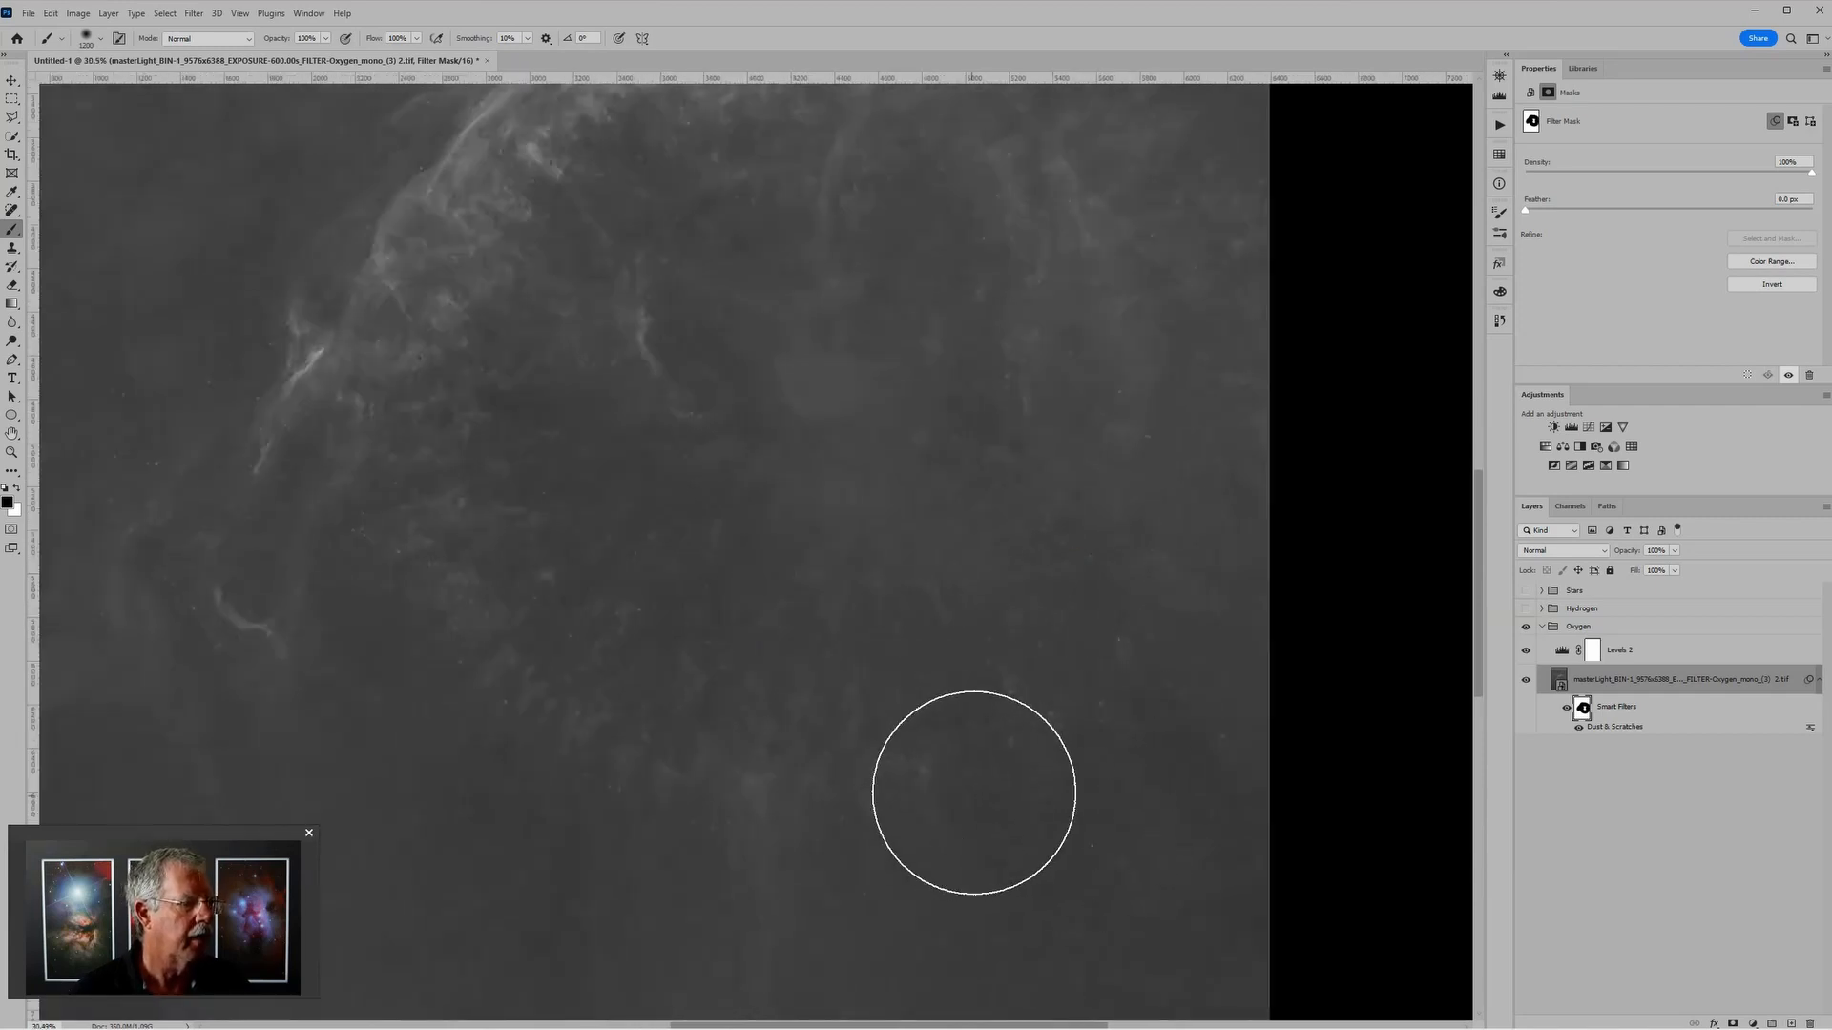
{"action": "scroll", "coordinate": [982, 745], "scroll_direction": "down", "scroll_amount": 2}
{"action": "scroll", "coordinate": [1002, 751], "scroll_direction": "down", "scroll_amount": 2}
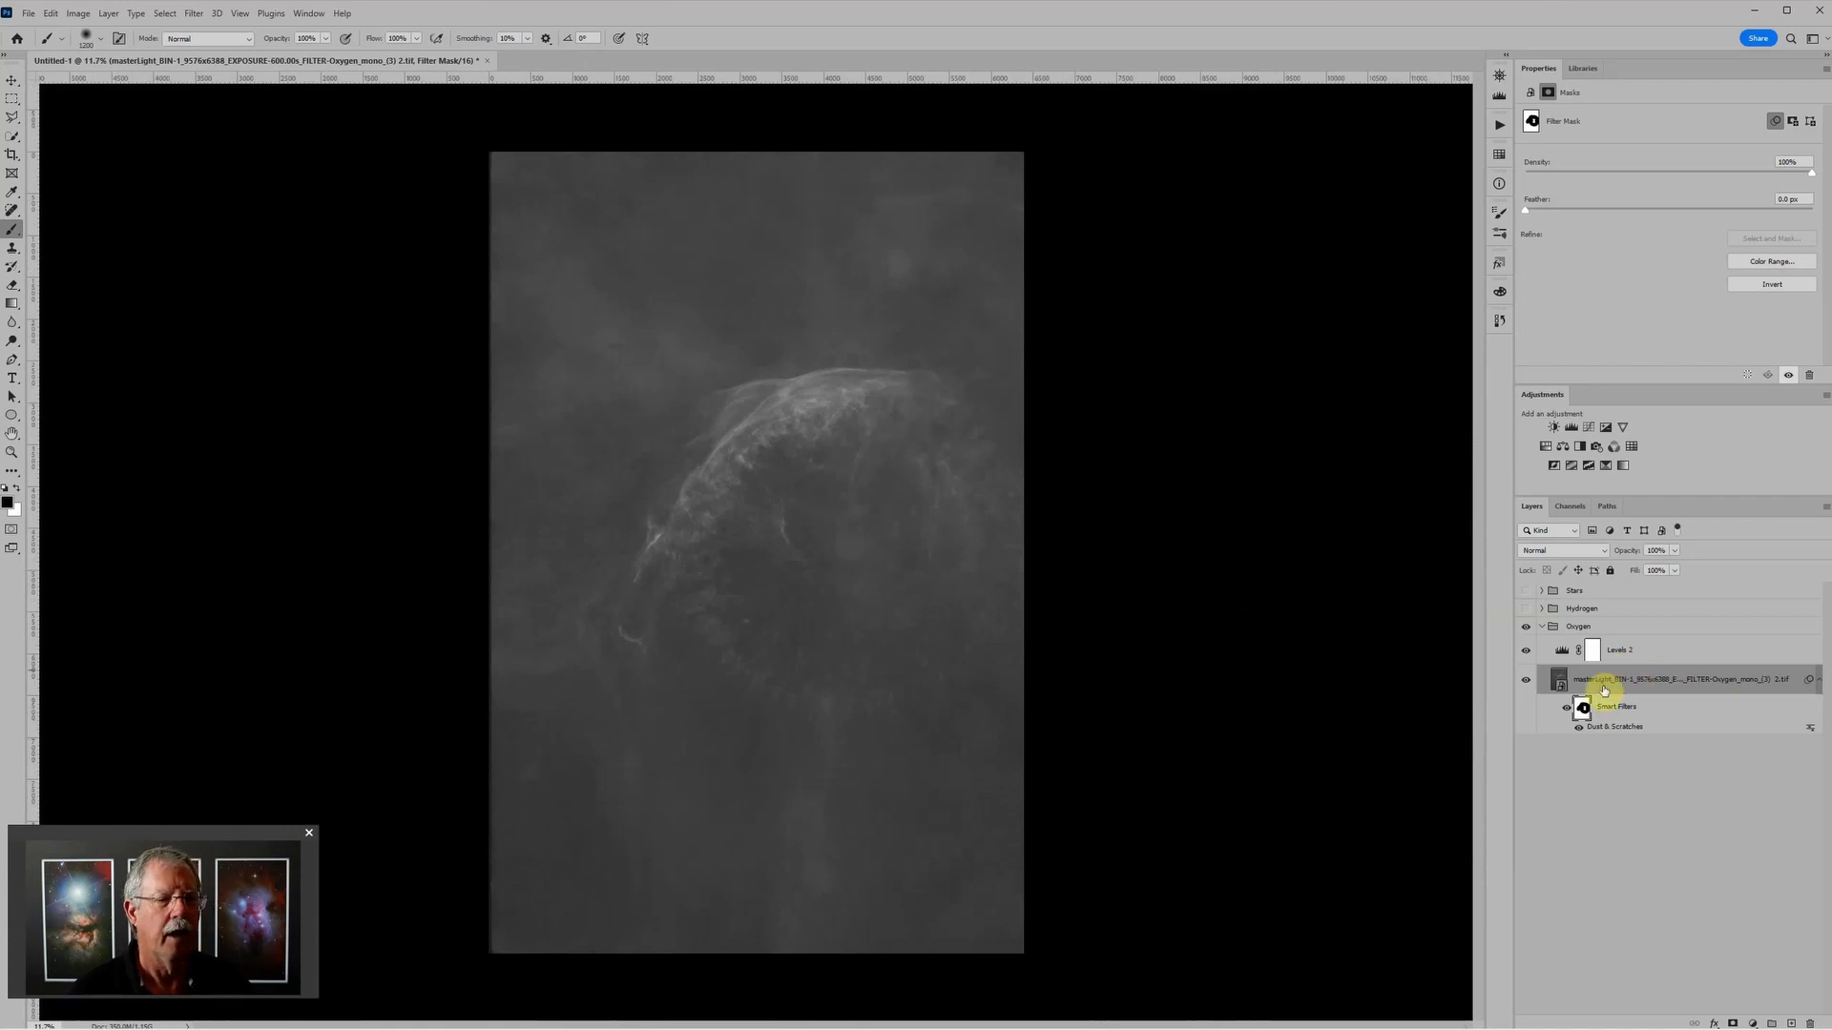
Step: Adjust the Oxygen group's Levels layer by raising the black point to 33 and lowering the white point to about 231
{"action": "scroll", "coordinate": [1092, 615], "scroll_direction": "down", "scroll_amount": 1}
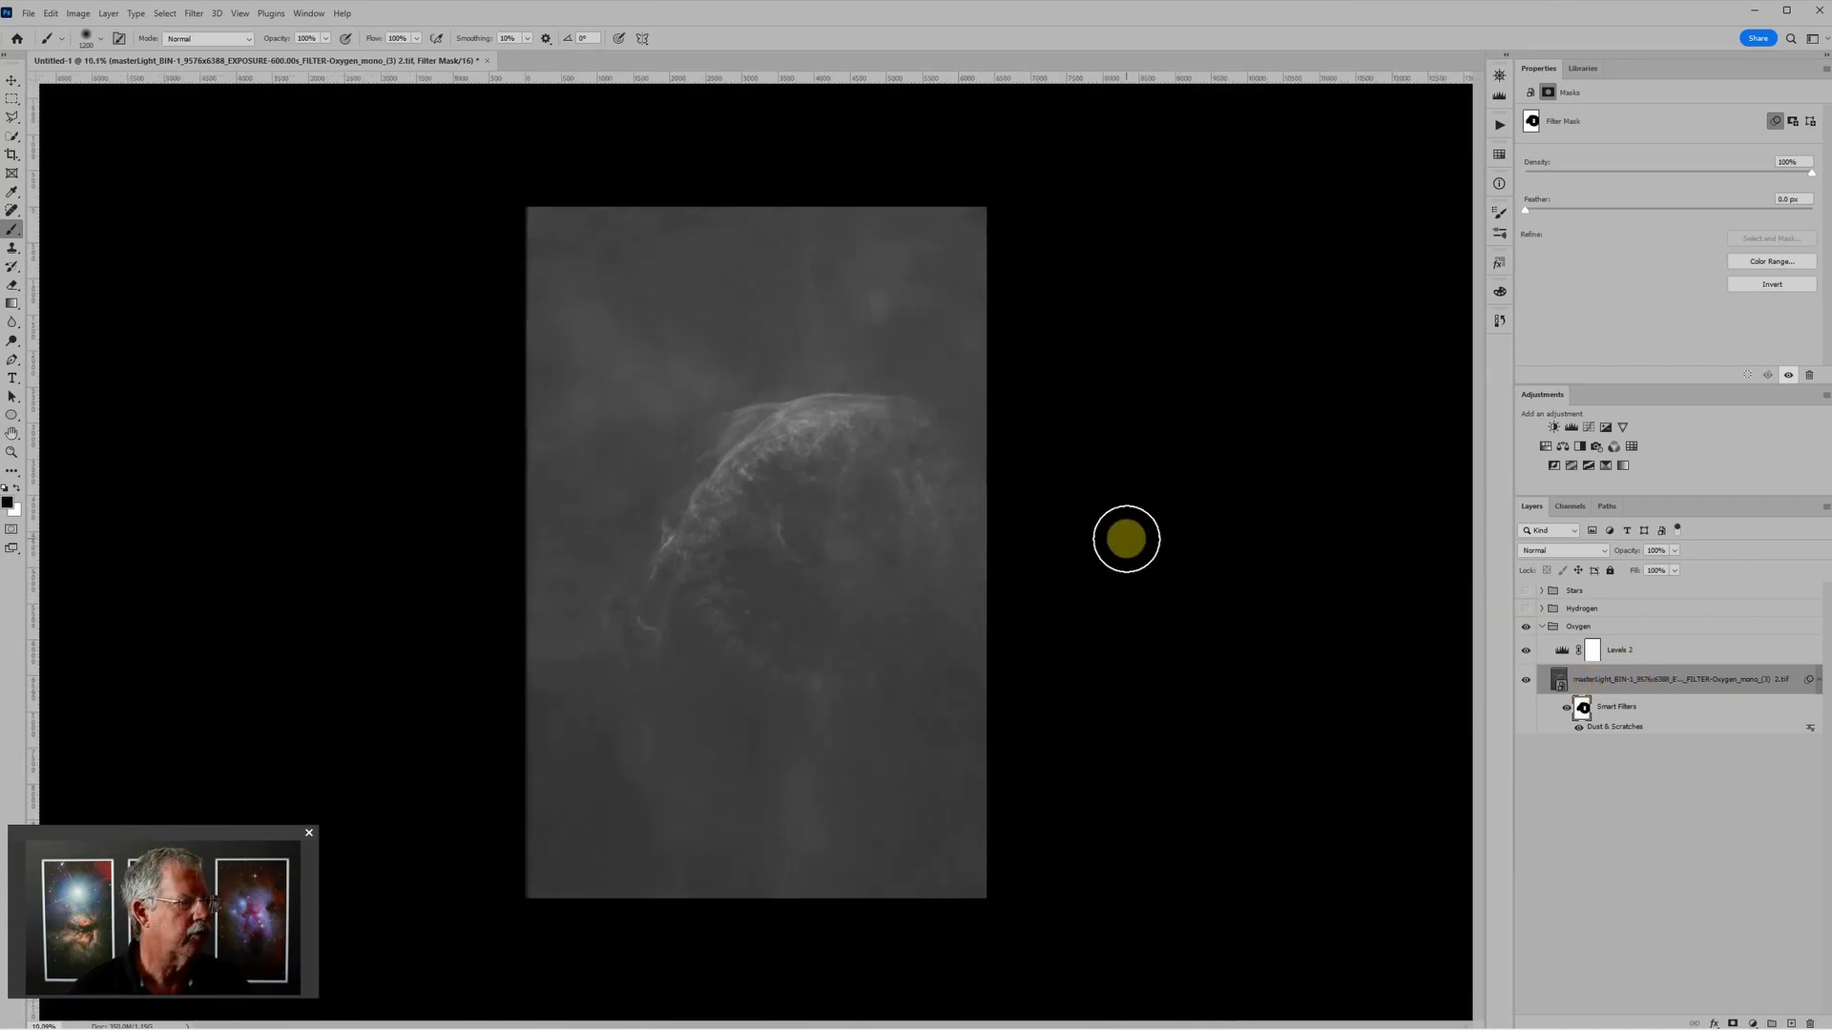
{"action": "left_click", "coordinate": [1562, 651]}
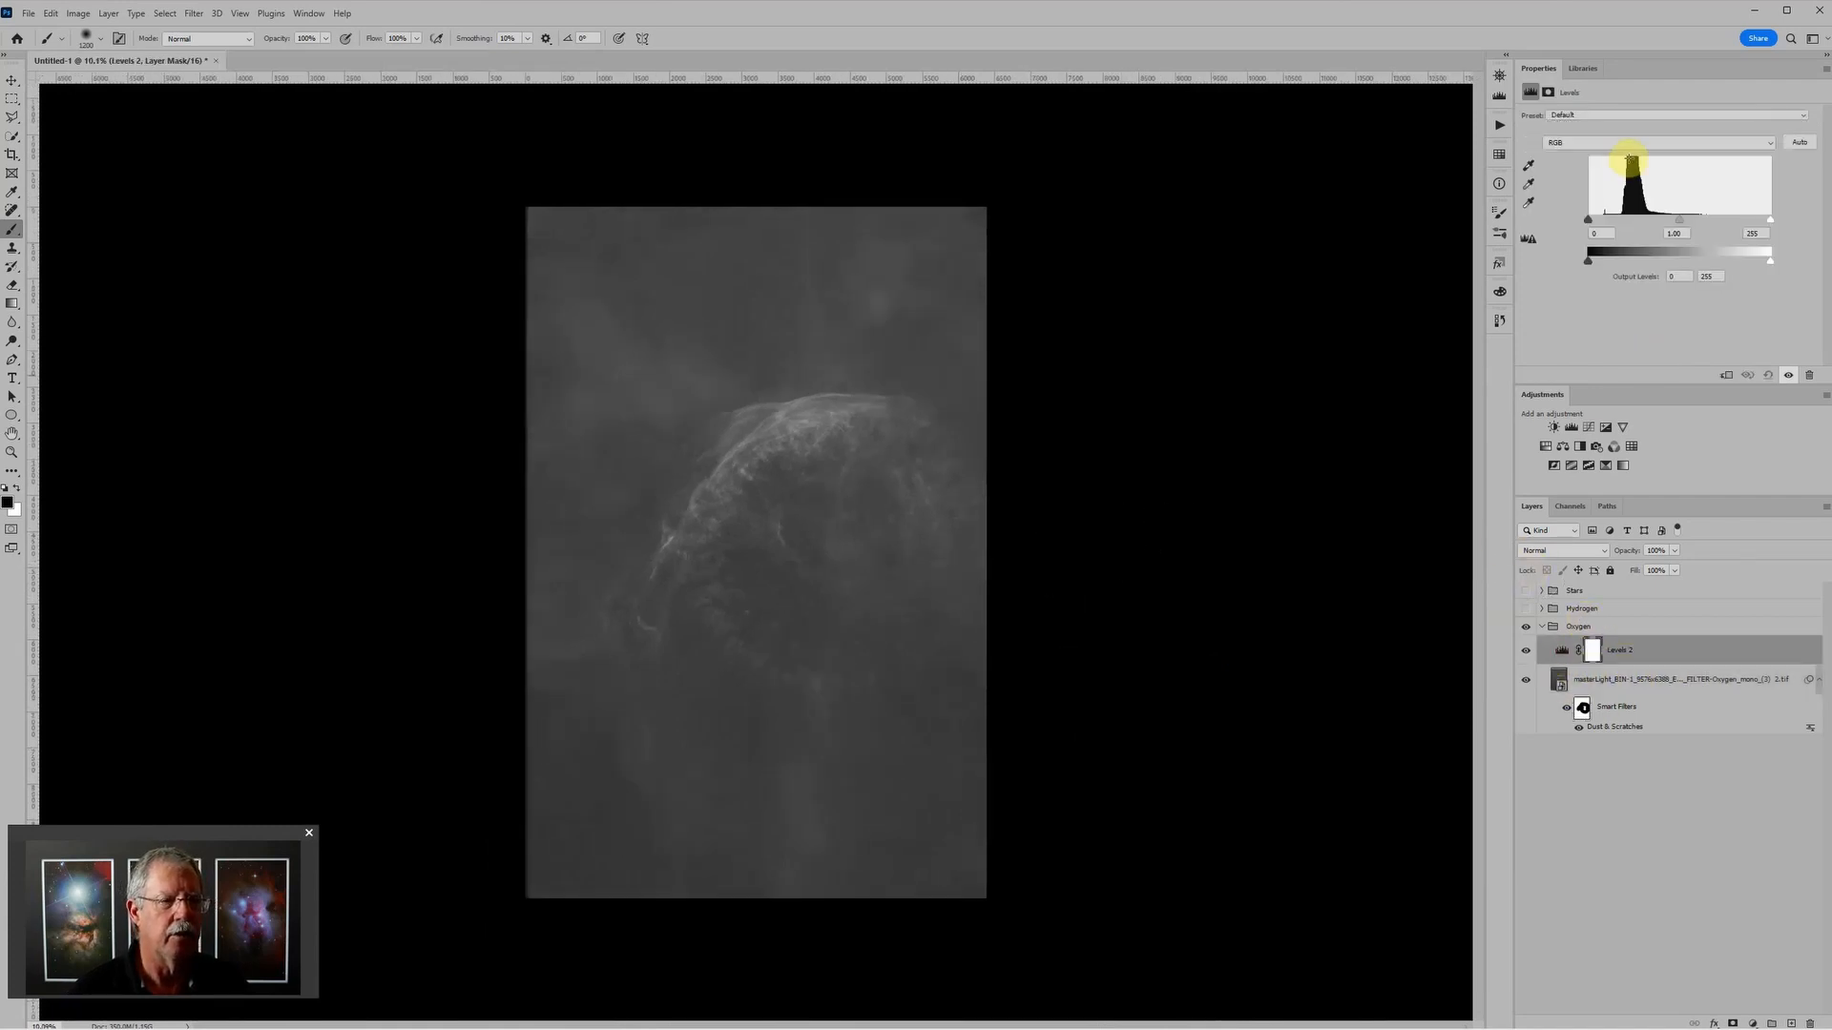
{"action": "left_click_drag", "start_coordinate": [1591, 222], "coordinate": [1599, 224]}
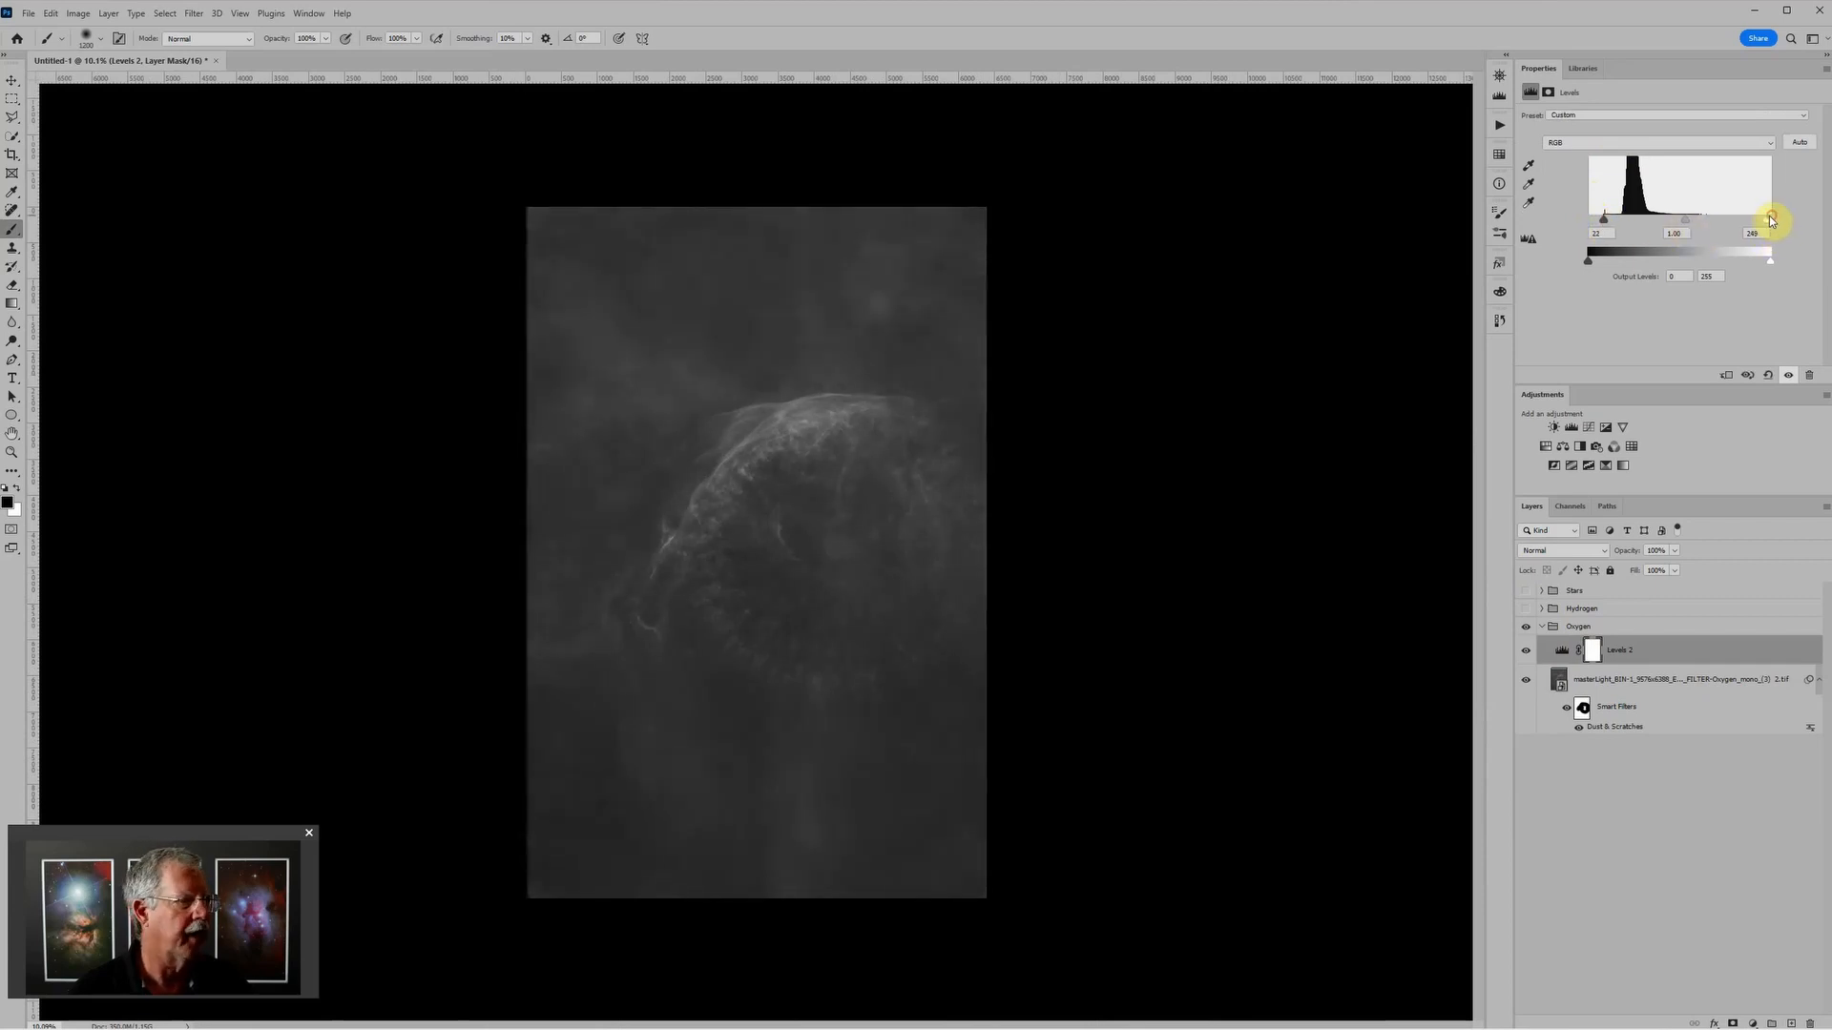
{"action": "left_click_drag", "start_coordinate": [1760, 221], "coordinate": [1753, 219]}
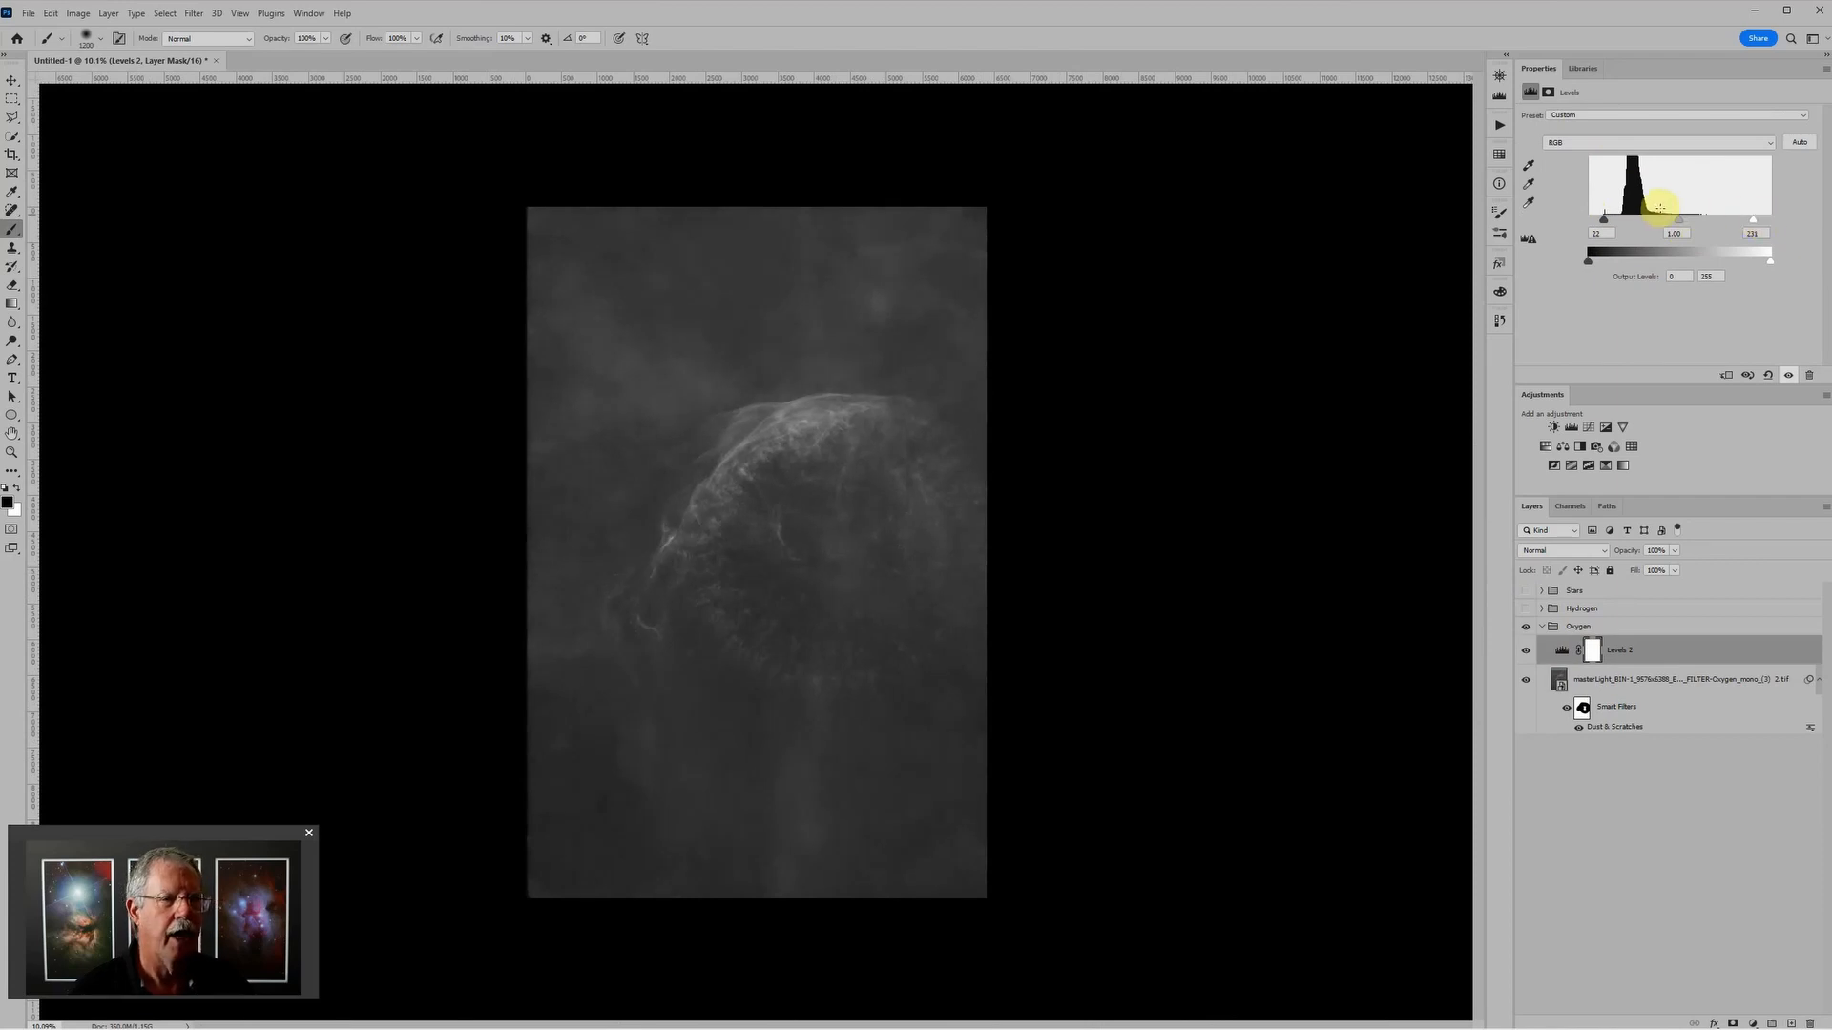
{"action": "left_click_drag", "start_coordinate": [1611, 226], "coordinate": [1612, 224]}
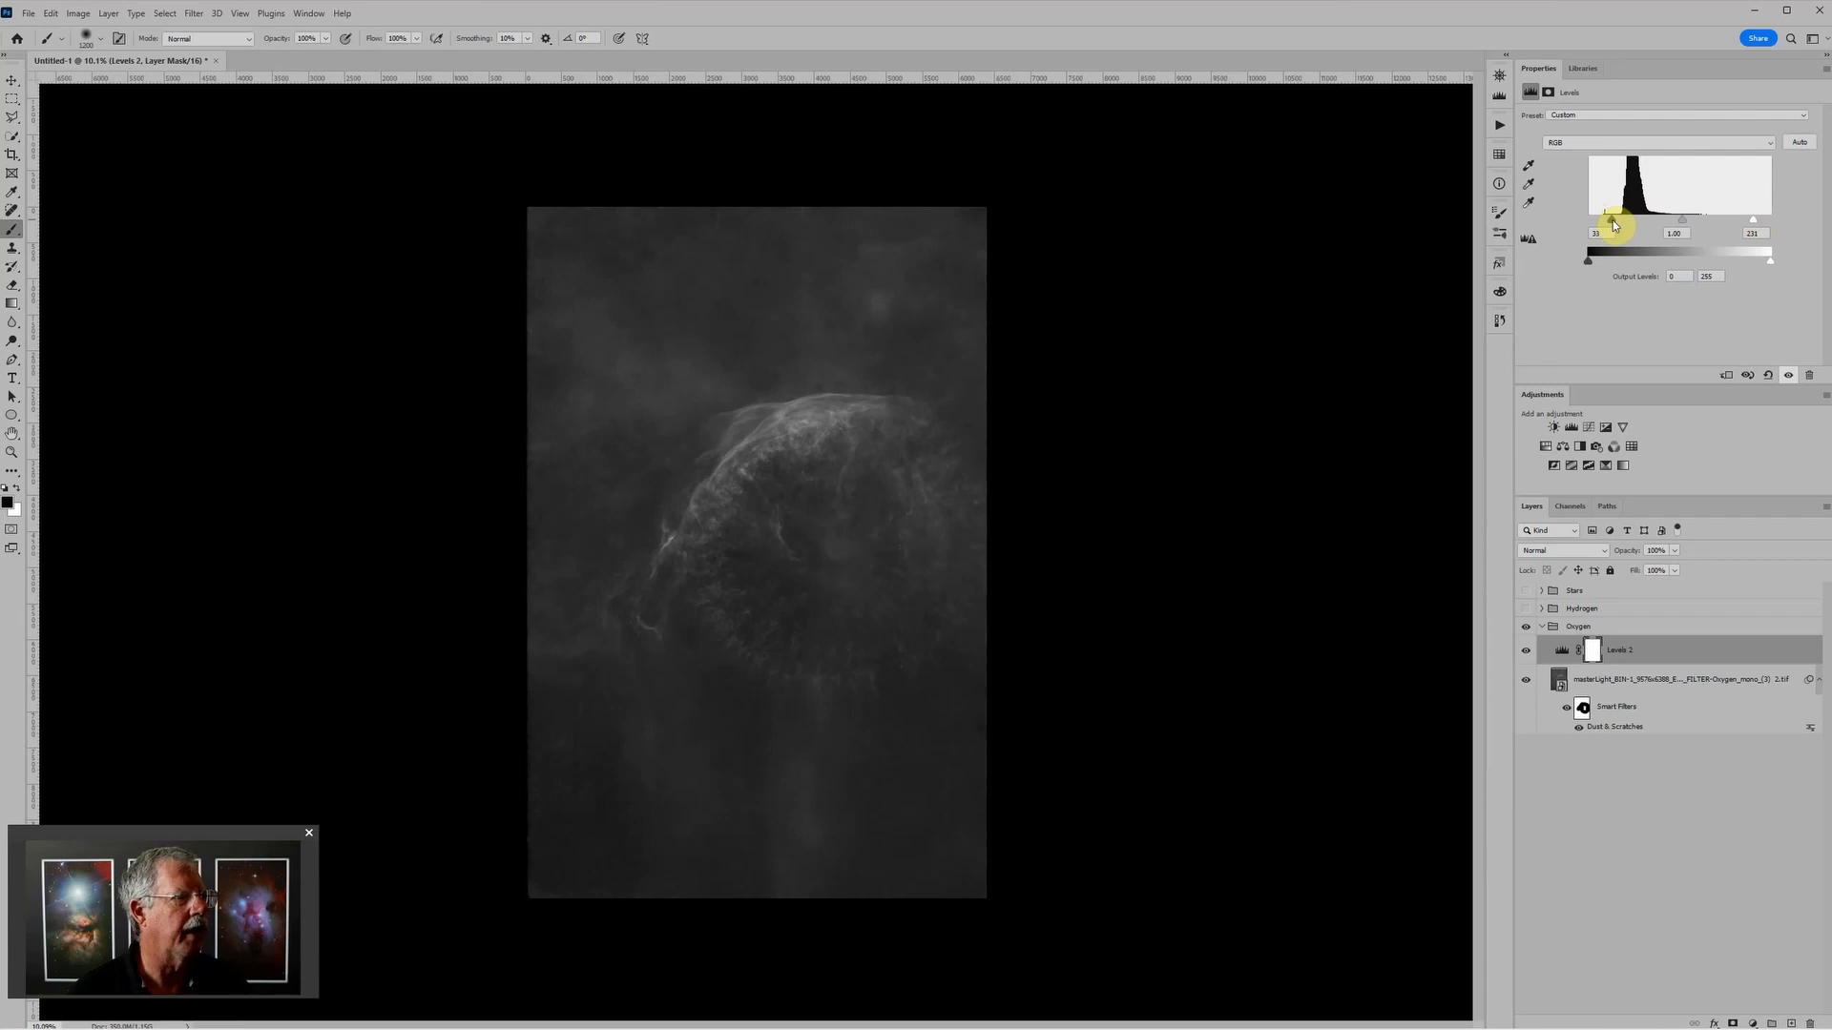
Step: Preview the Stars group over the adjusted Oxygen image, hide it again, and inspect the nebula arc
{"action": "scroll", "coordinate": [868, 277], "scroll_direction": "up", "scroll_amount": 3}
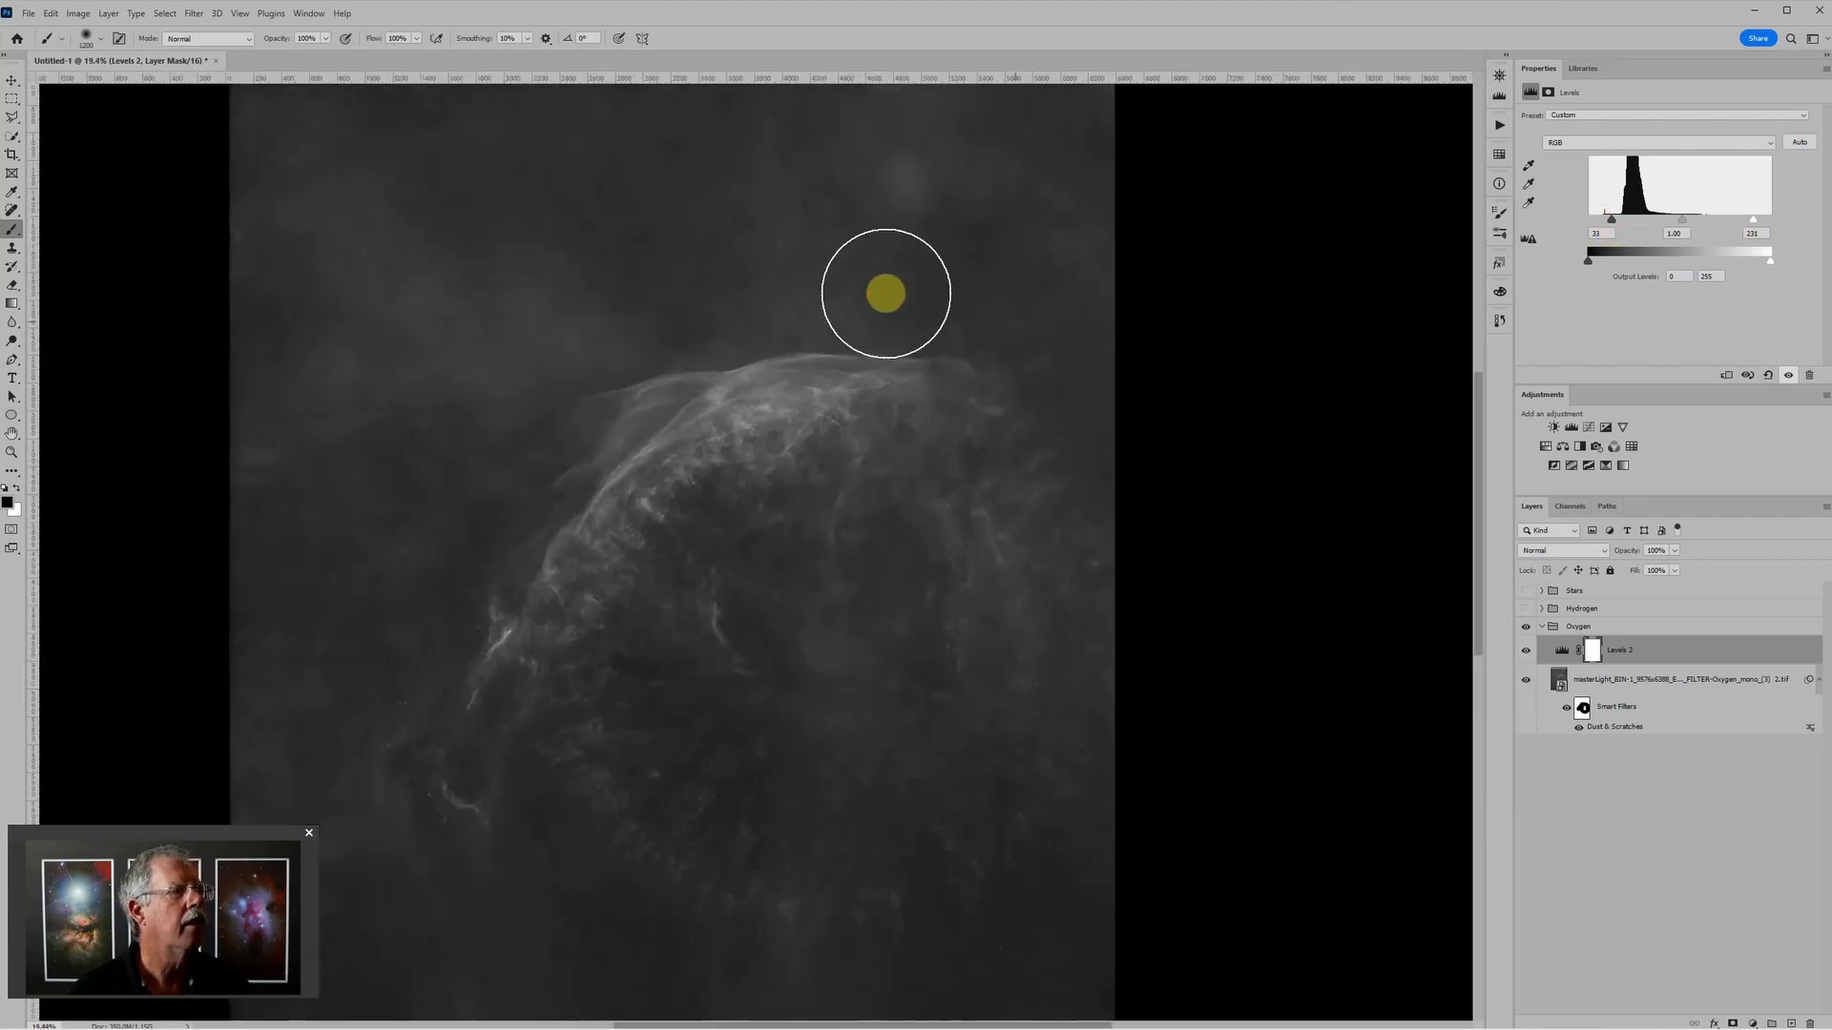
{"action": "scroll", "coordinate": [887, 295], "scroll_direction": "down", "scroll_amount": 1}
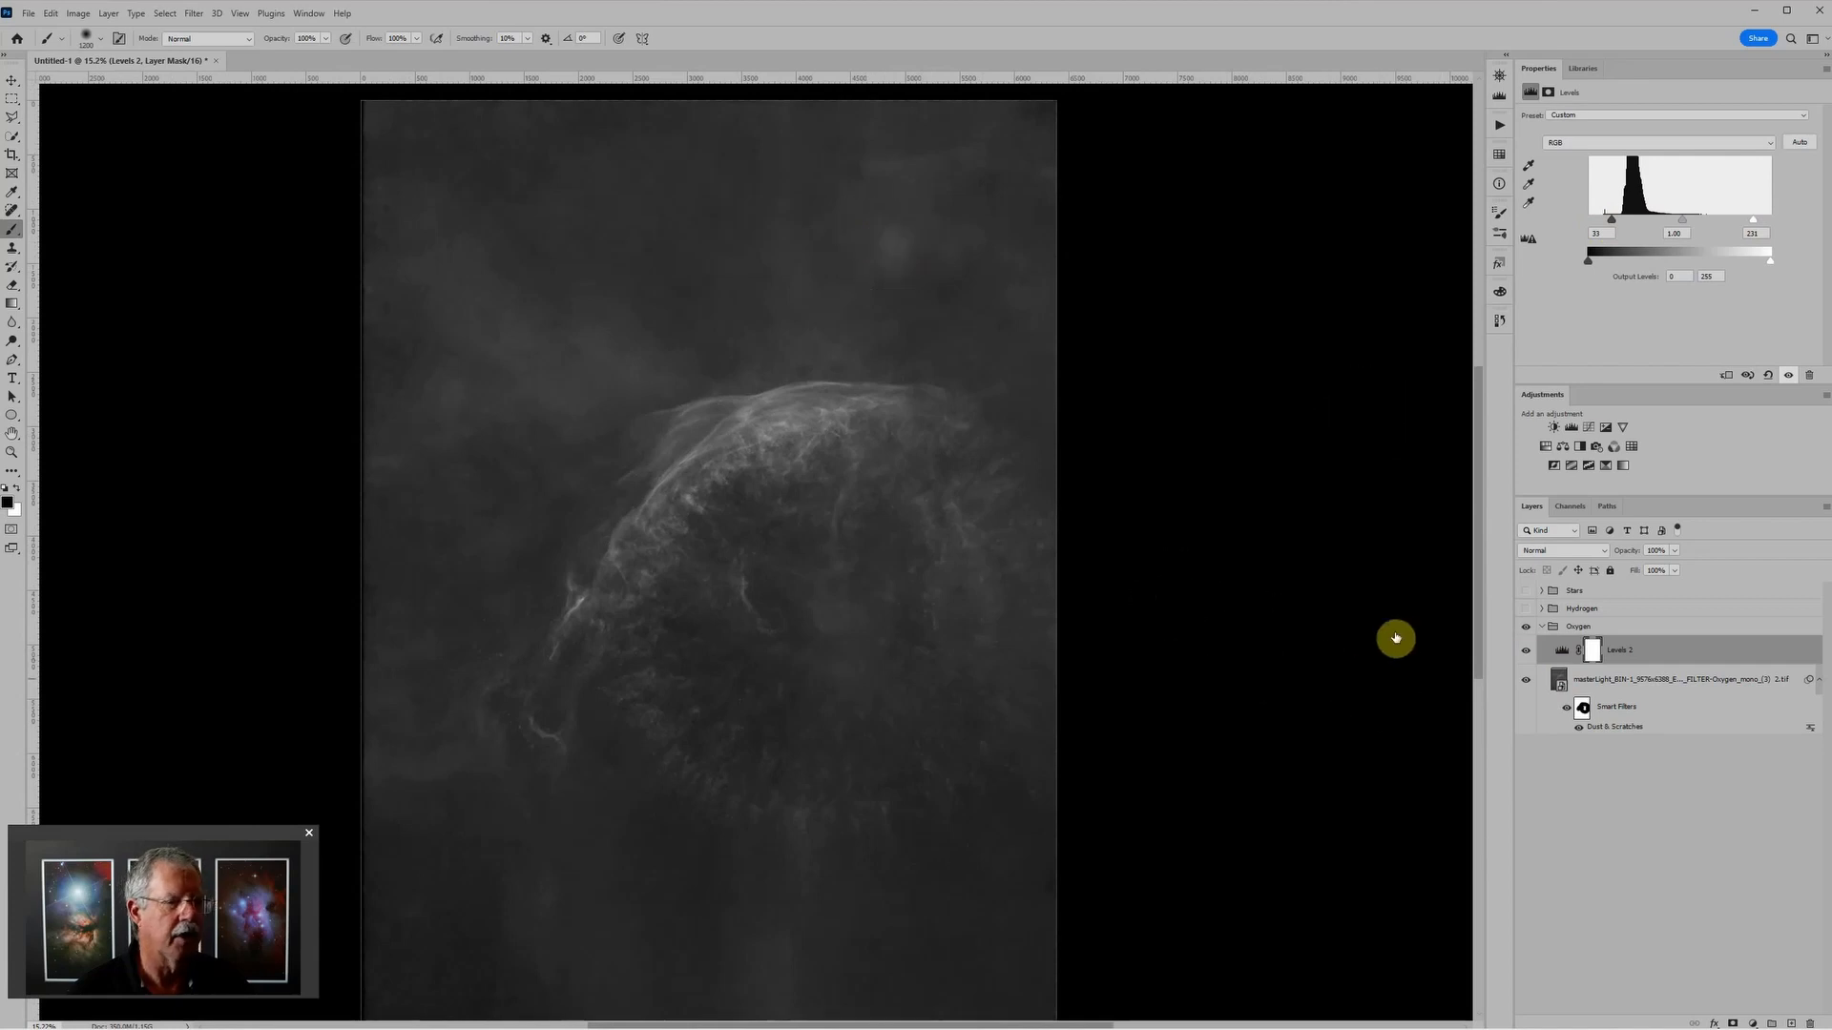
{"action": "left_click", "coordinate": [1526, 591]}
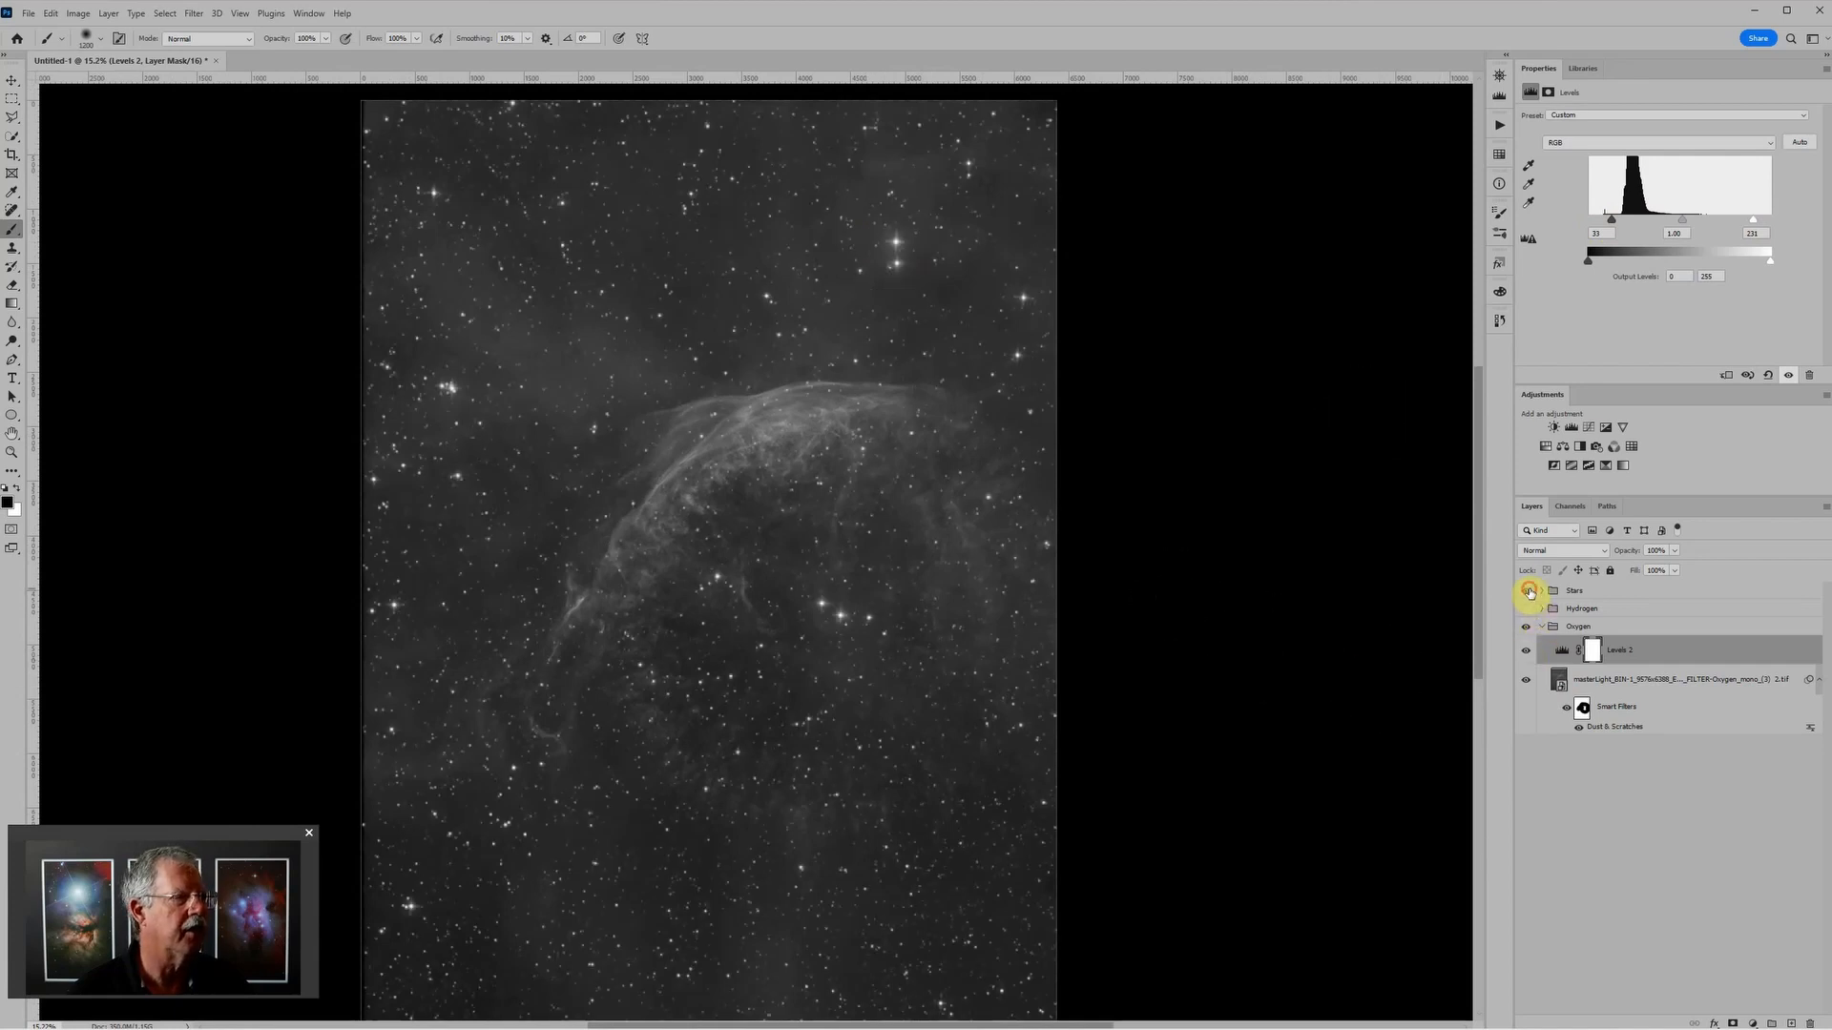
{"action": "left_click", "coordinate": [1526, 591]}
{"action": "scroll", "coordinate": [887, 245], "scroll_direction": "up", "scroll_amount": 2}
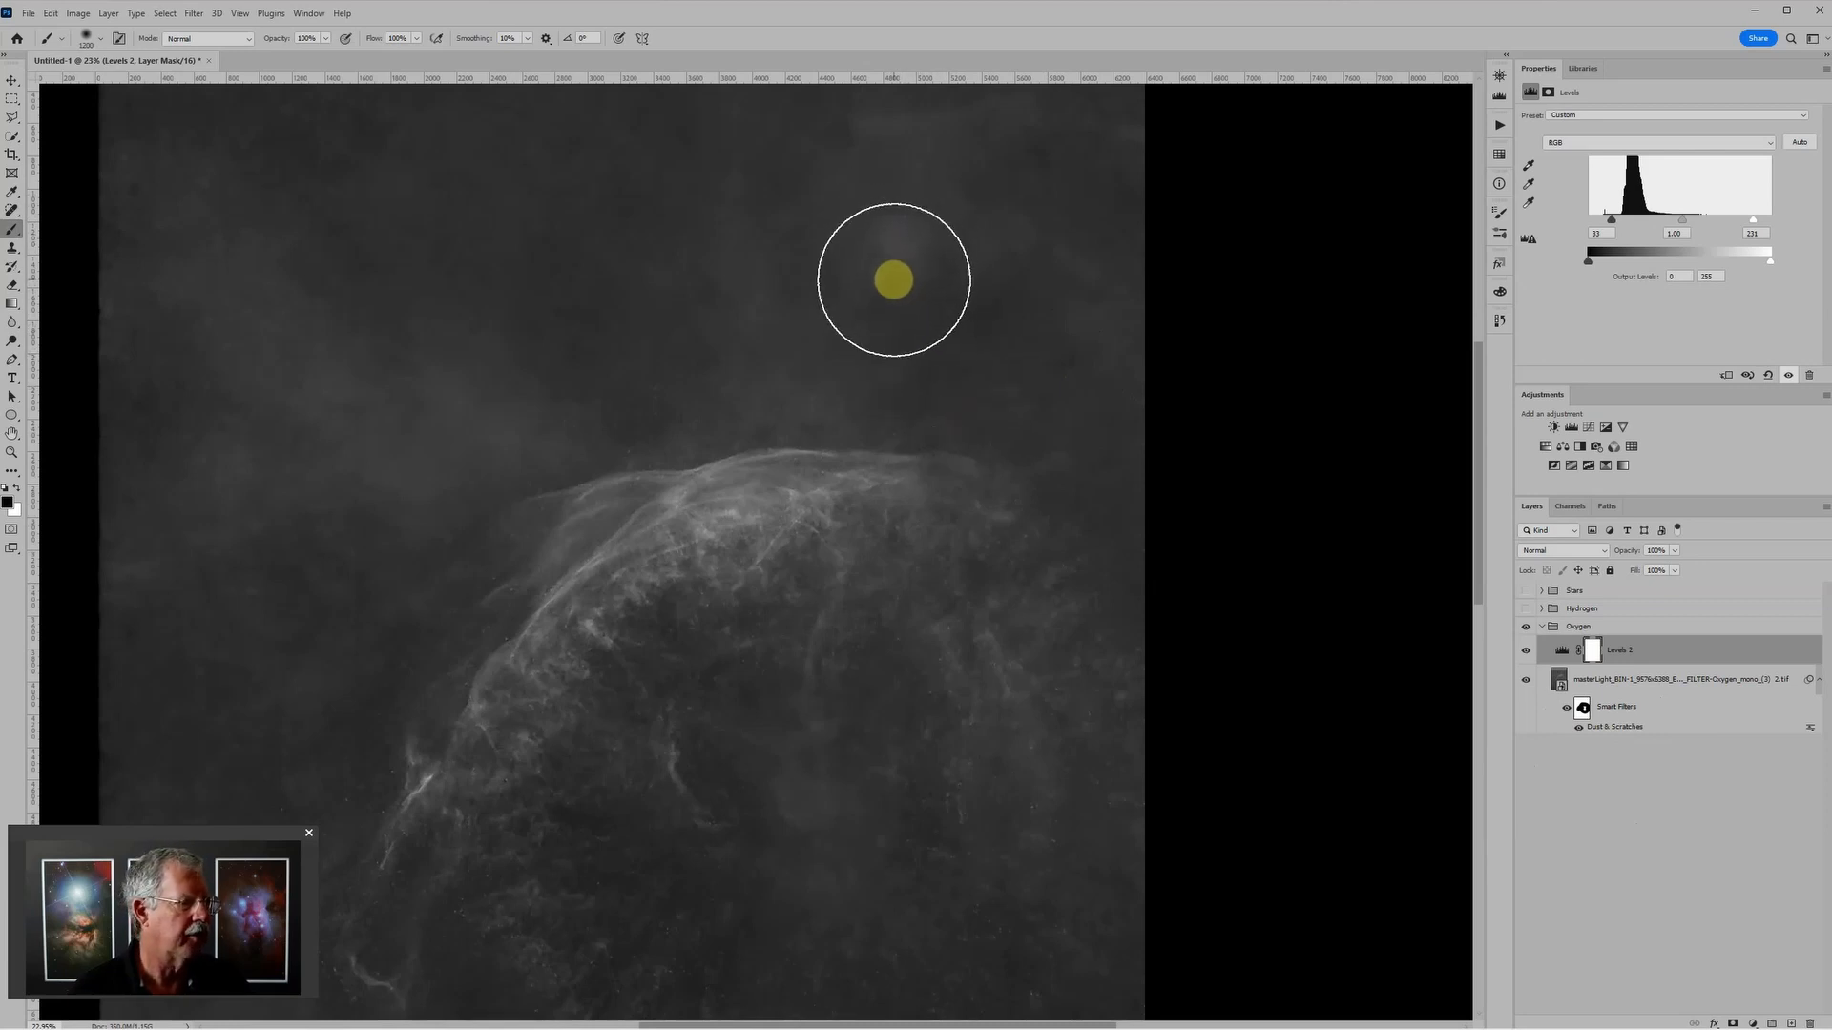
Step: Open the contents of the nested Oxygen smart objects down to the innermost pixel layer
{"action": "double_click", "coordinate": [1558, 685]}
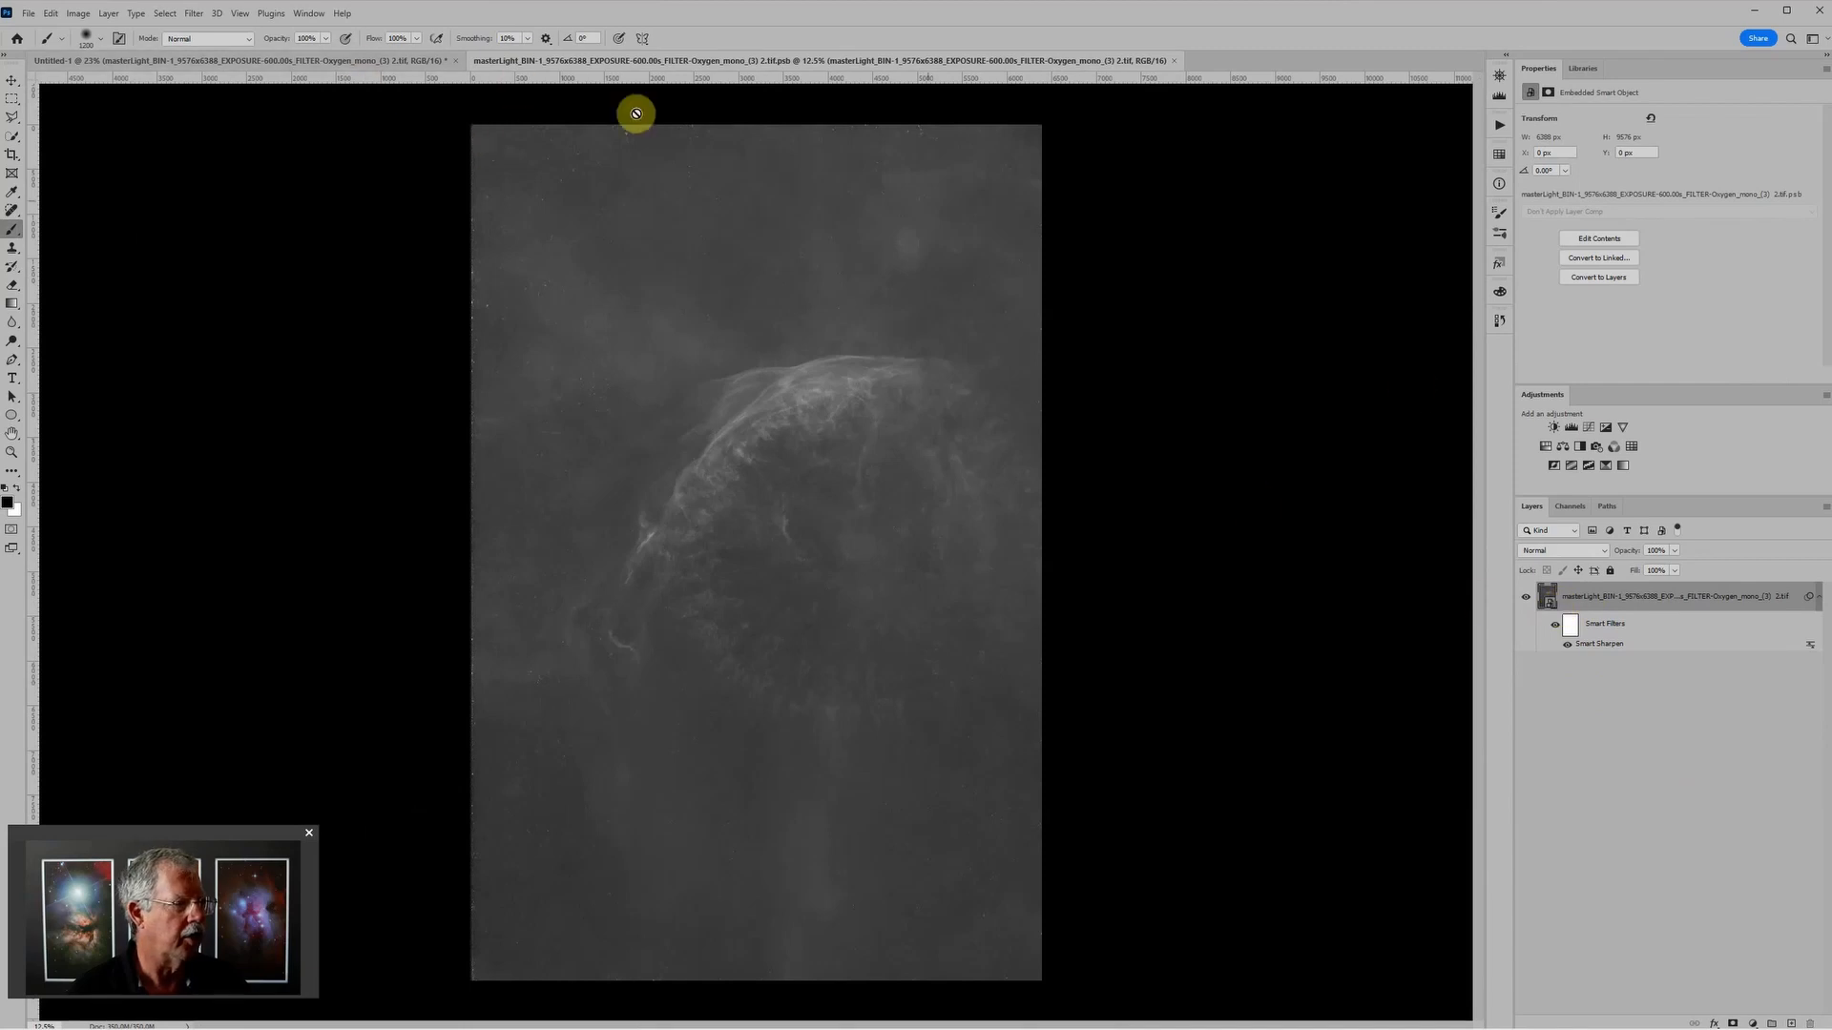
{"action": "double_click", "coordinate": [1548, 603]}
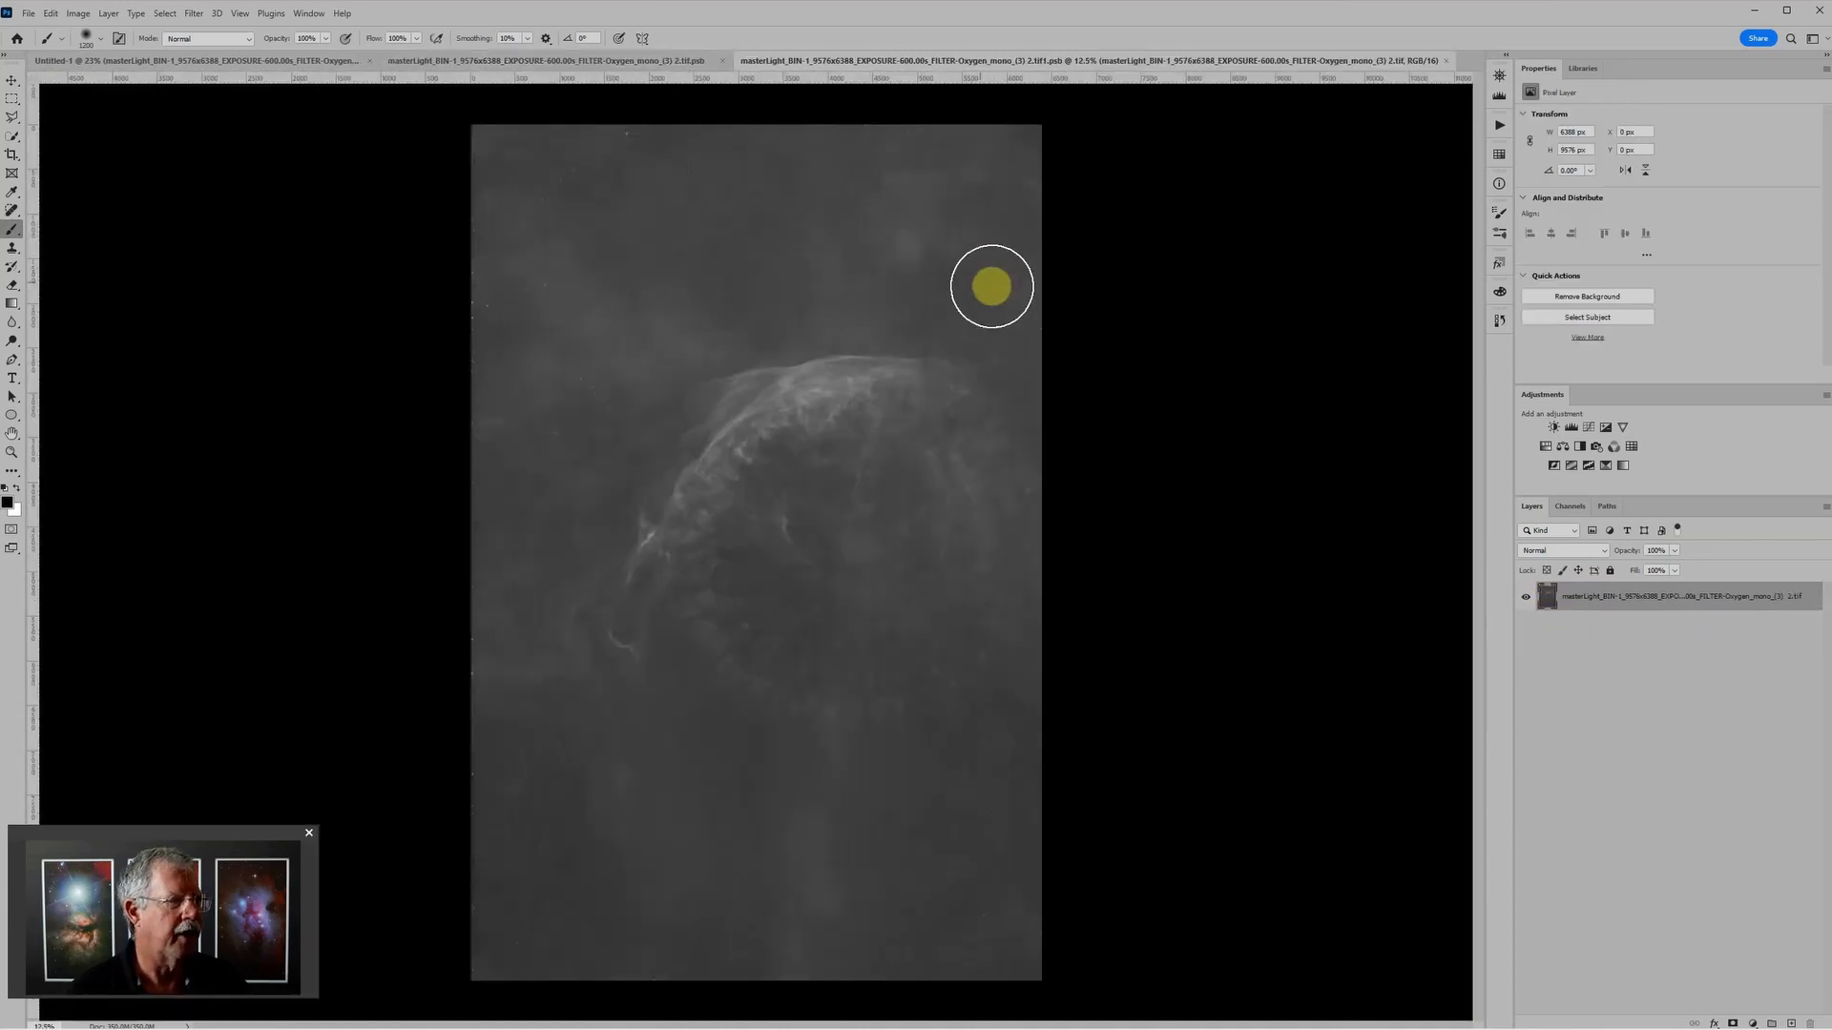
{"action": "scroll", "coordinate": [936, 295], "scroll_direction": "up", "scroll_amount": 3}
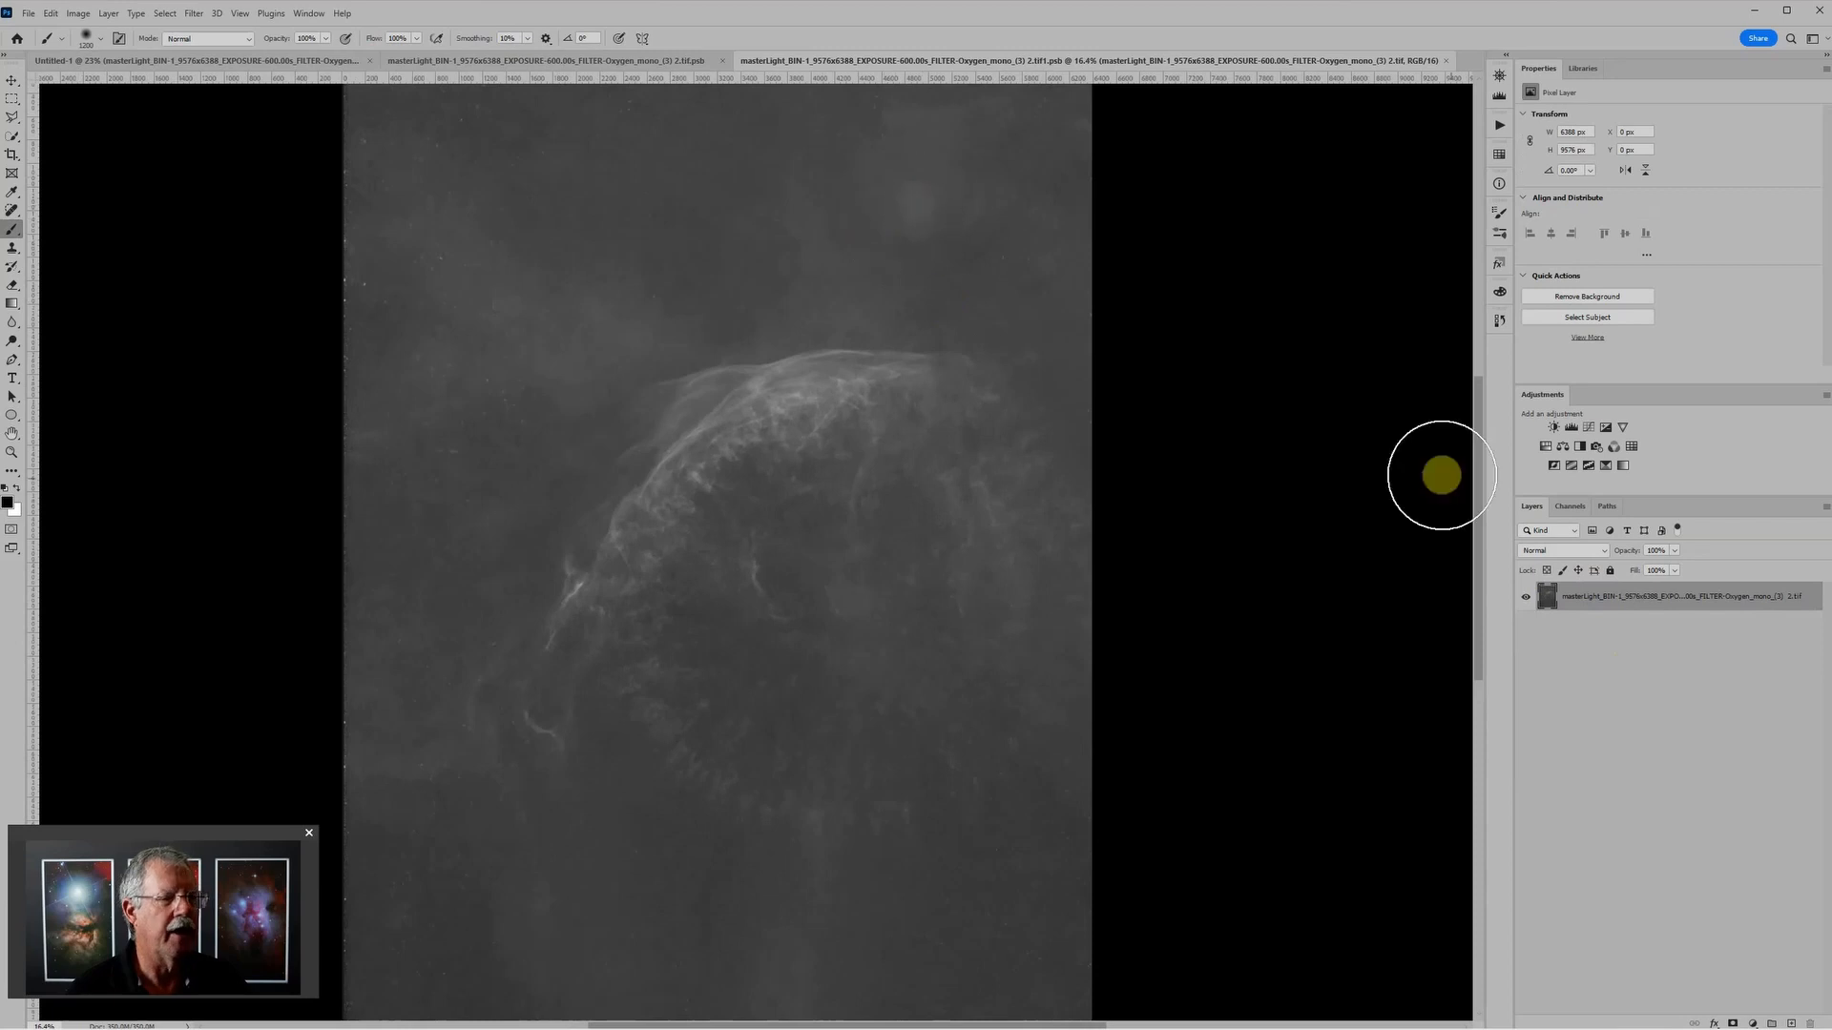
Step: Use the Healing Brush to remove the round bright patch above the arc and a blemish just beyond the arc's right end
{"action": "left_click", "coordinate": [12, 210]}
{"action": "left_click", "coordinate": [69, 225]}
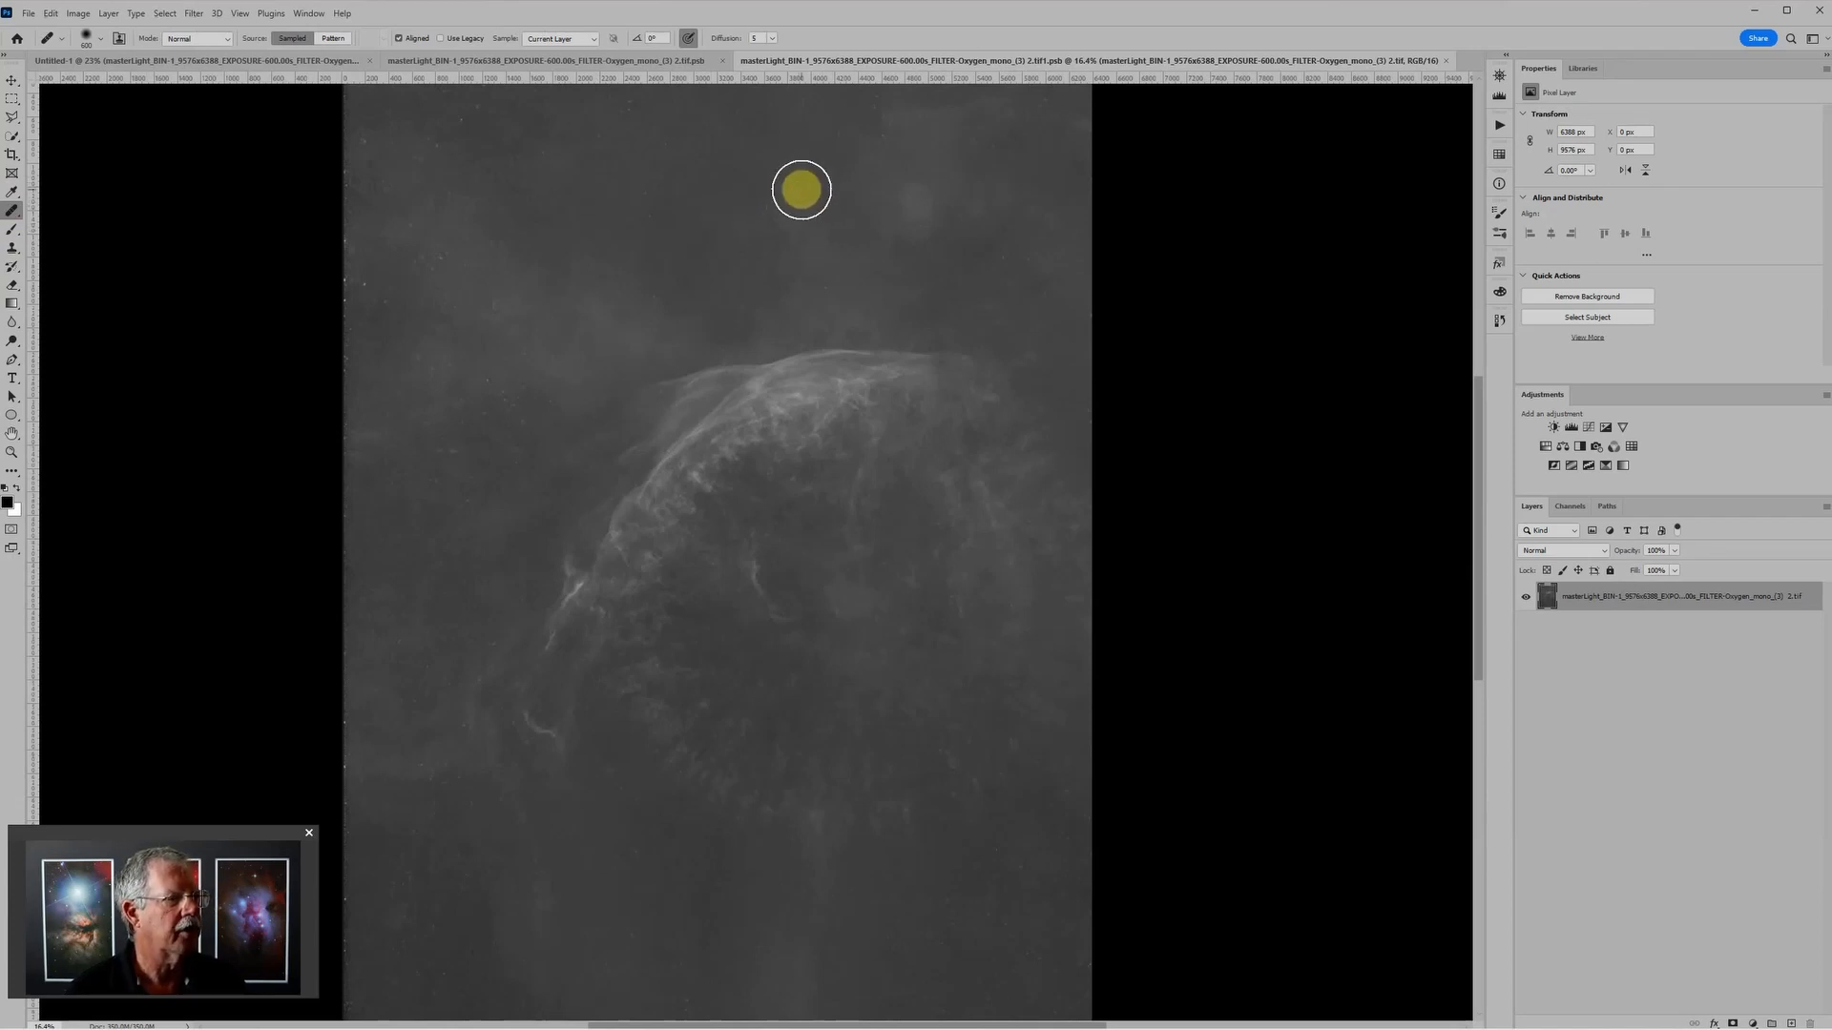
{"action": "mouse_move", "coordinate": [921, 203]}
{"action": "left_mouse_down"}
{"action": "mouse_move", "coordinate": [969, 217]}
{"action": "mouse_move", "coordinate": [925, 192]}
{"action": "mouse_move", "coordinate": [888, 227]}
{"action": "mouse_move", "coordinate": [884, 196]}
{"action": "mouse_move", "coordinate": [926, 198]}
{"action": "left_mouse_up"}
{"action": "left_click", "coordinate": [1026, 369]}
{"action": "scroll", "coordinate": [908, 662], "scroll_direction": "up", "scroll_amount": 3}
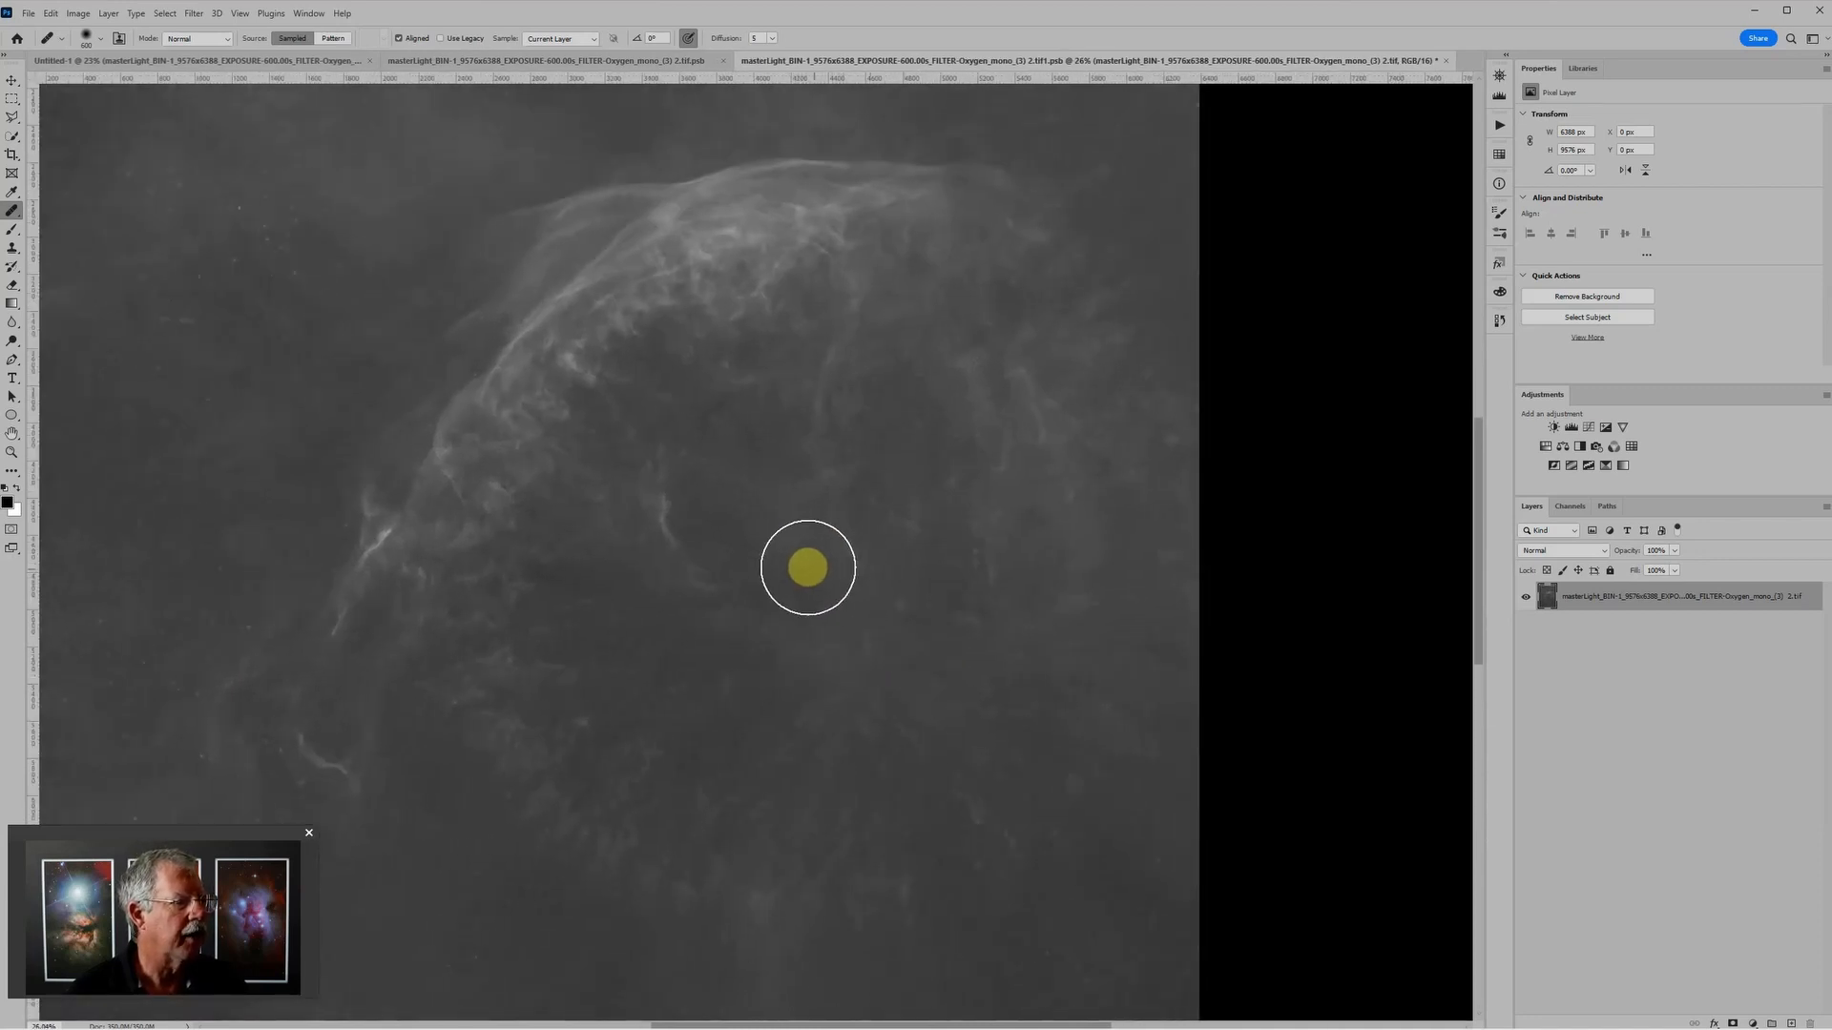
Step: Heal the patch in the lower-left background, and close the innermost Oxygen document with its changes saved
{"action": "scroll", "coordinate": [911, 539], "scroll_direction": "down", "scroll_amount": 2}
{"action": "scroll", "coordinate": [911, 536], "scroll_direction": "down", "scroll_amount": 3}
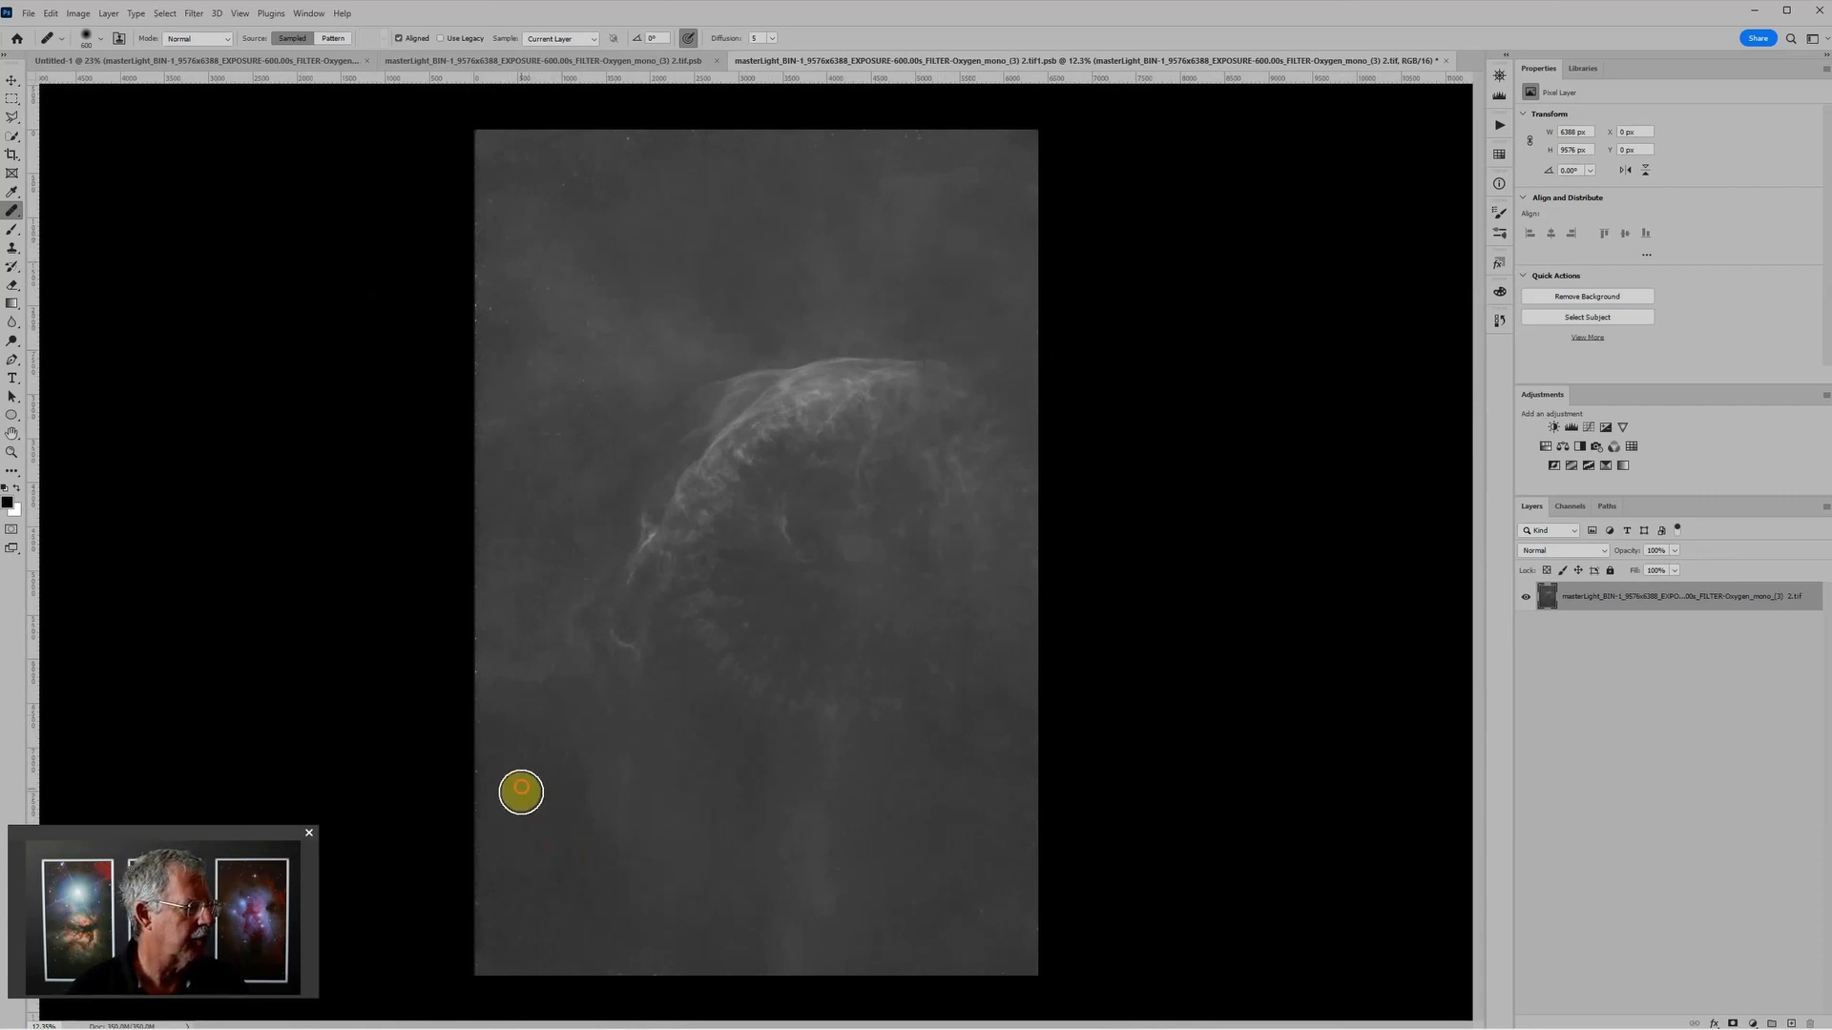
{"action": "left_click_drag", "start_coordinate": [519, 794], "coordinate": [516, 773]}
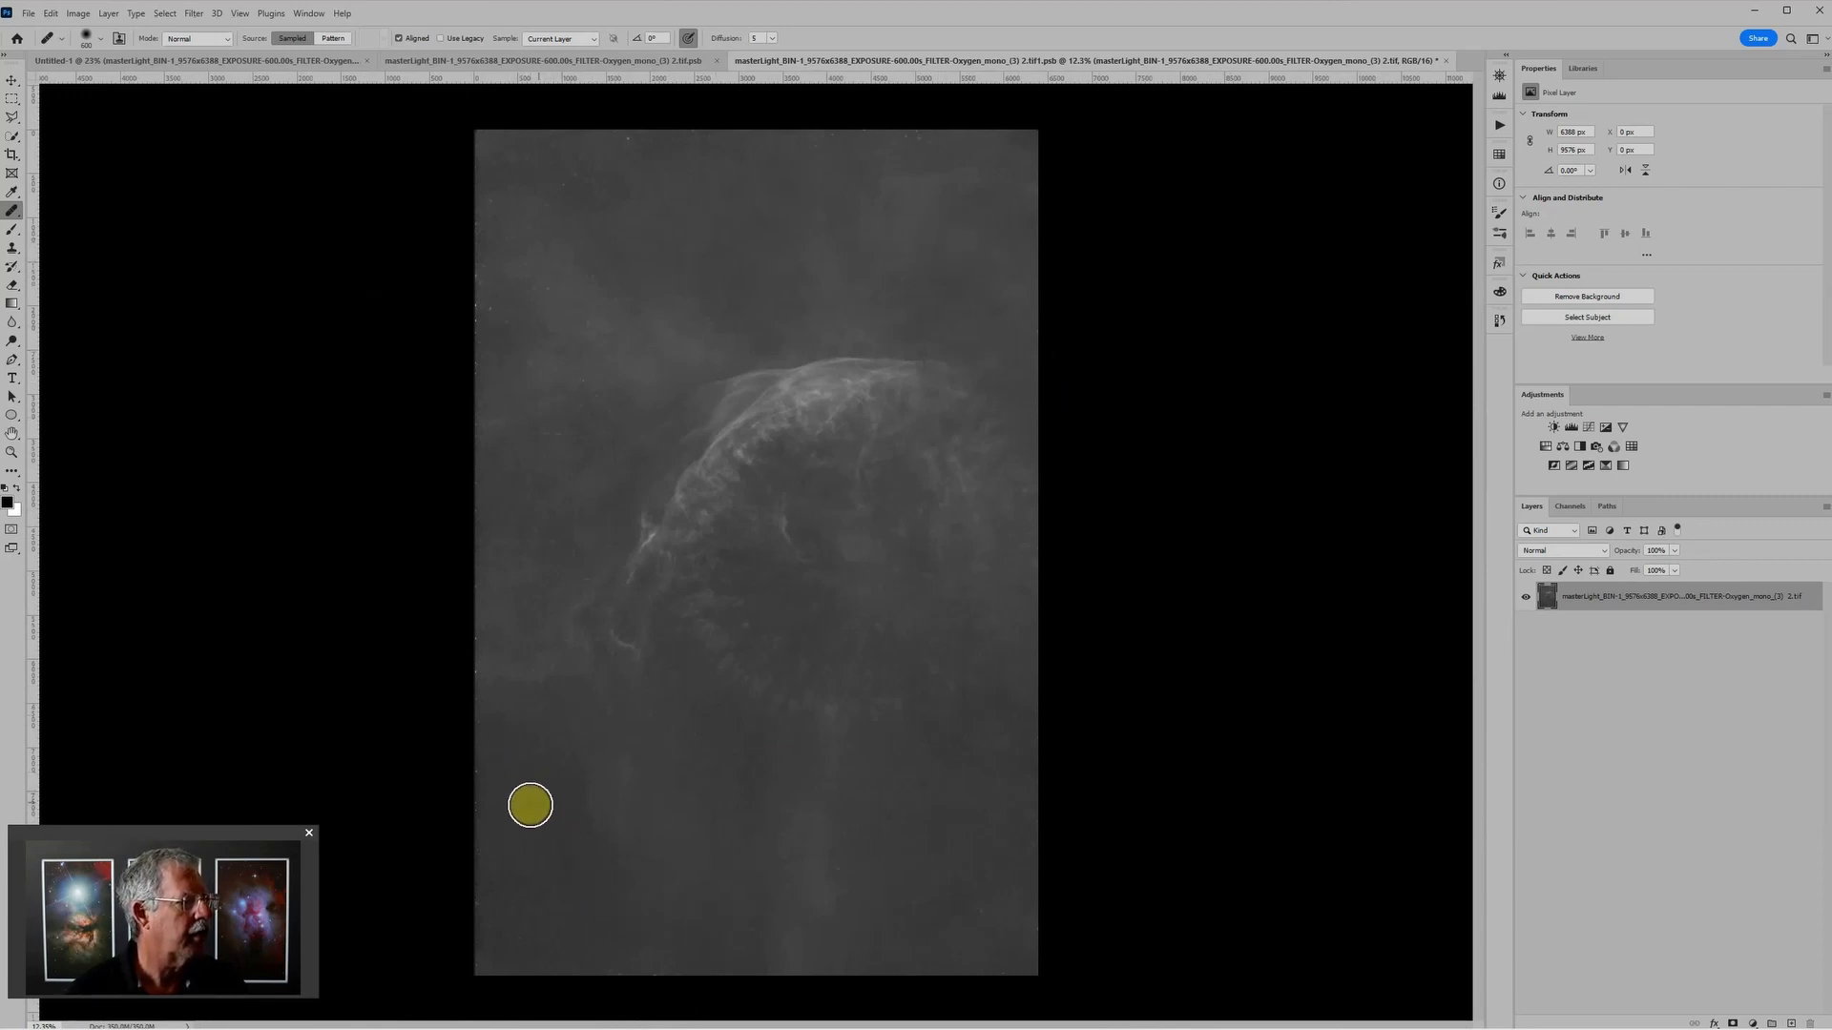
{"action": "left_click", "coordinate": [1447, 60]}
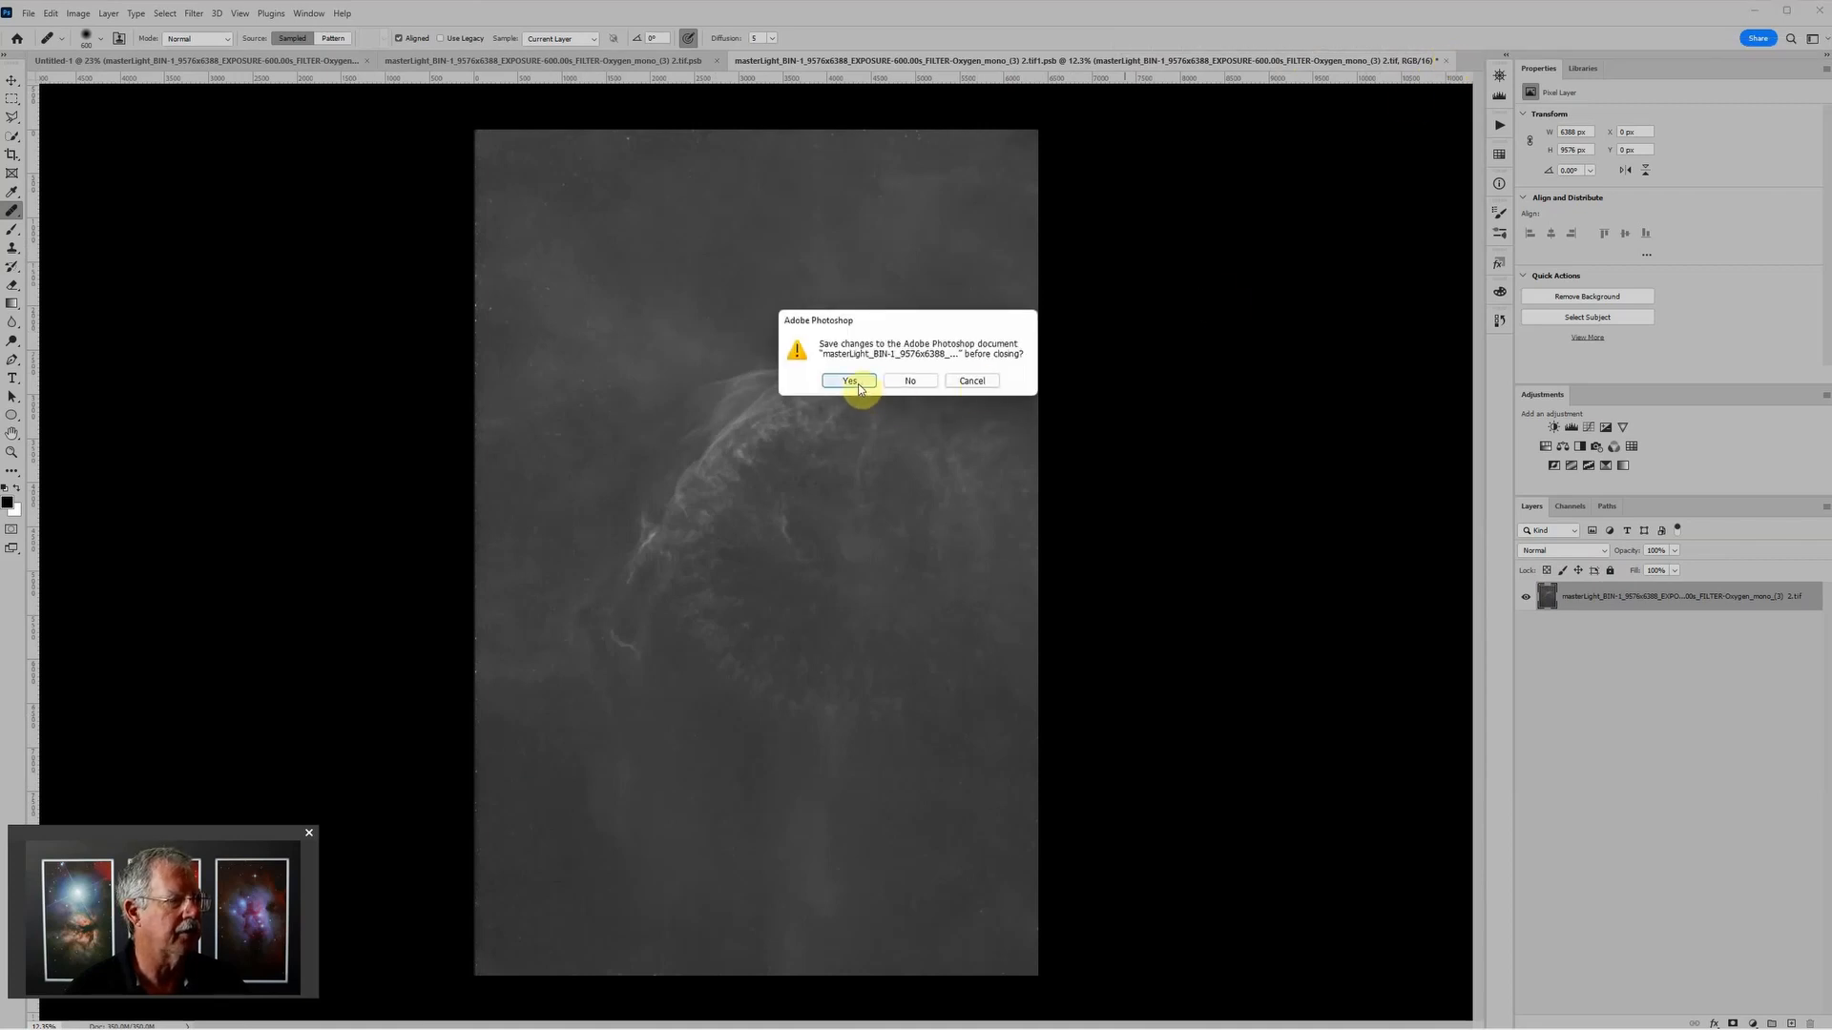
{"action": "left_click", "coordinate": [852, 382]}
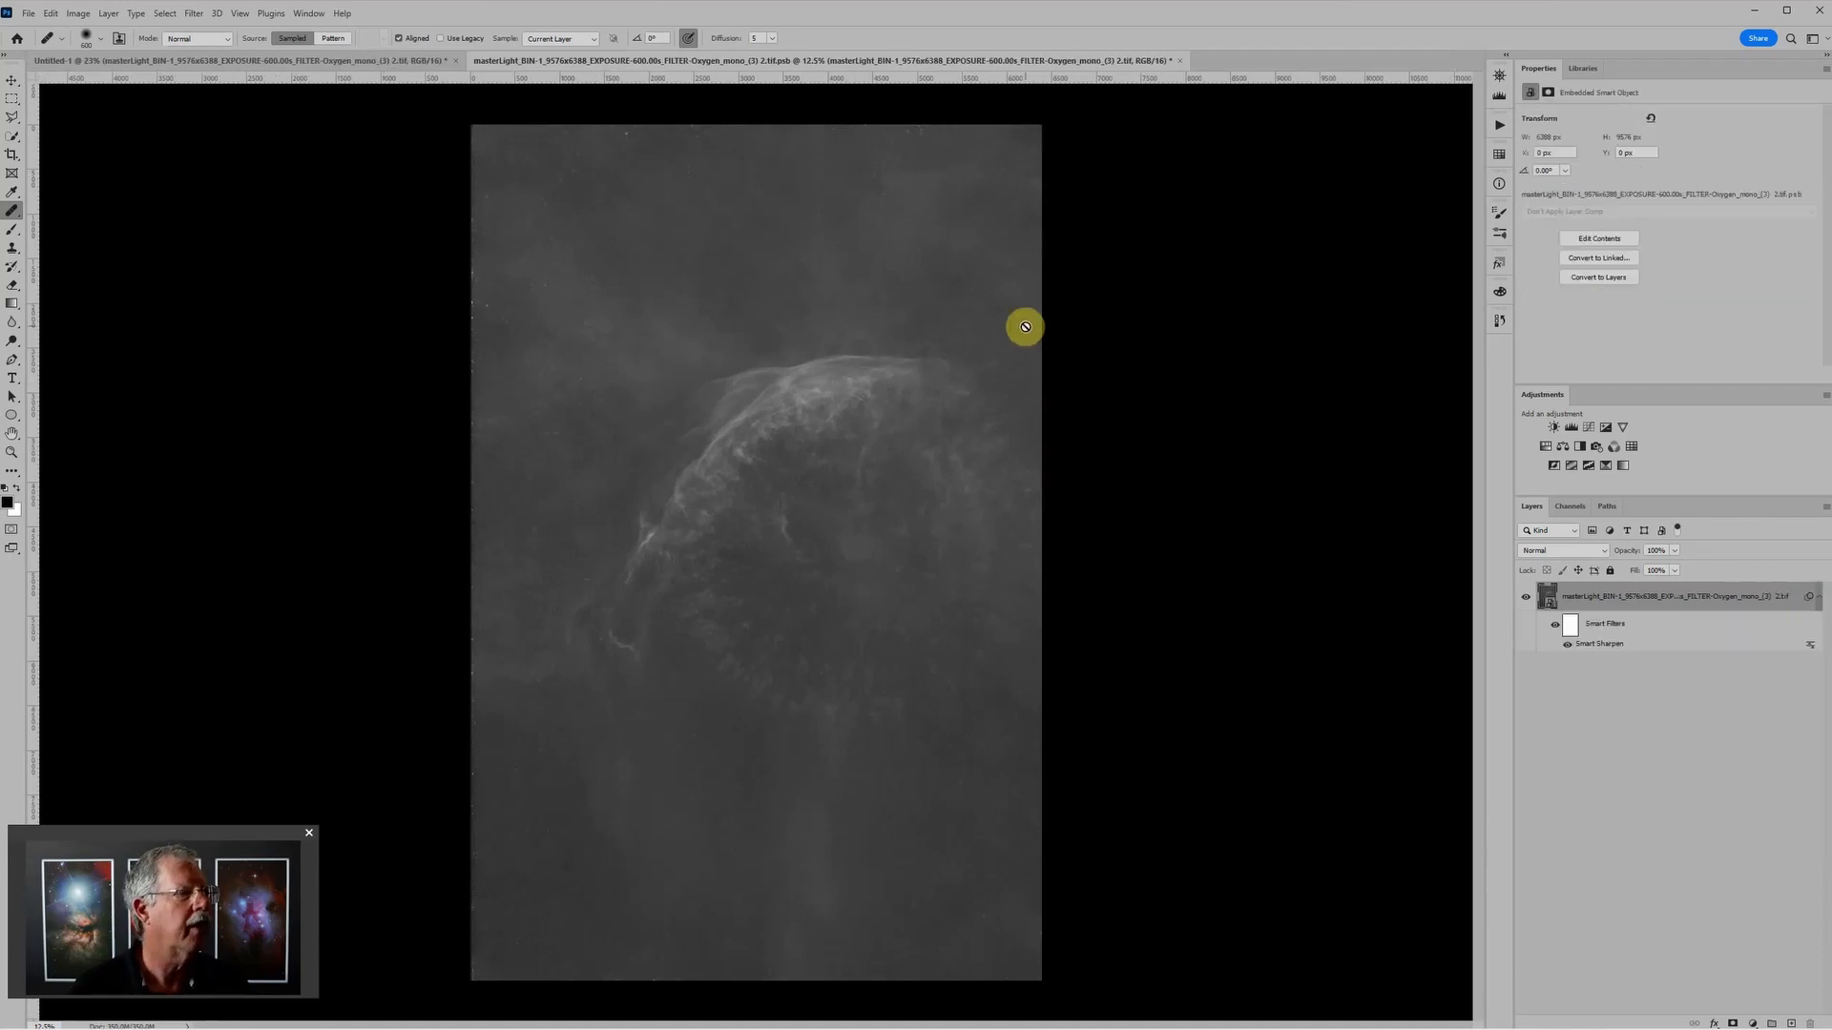
Step: Close the remaining Oxygen smart object document with its changes saved, returning to the main layered image
{"action": "left_click", "coordinate": [1180, 60]}
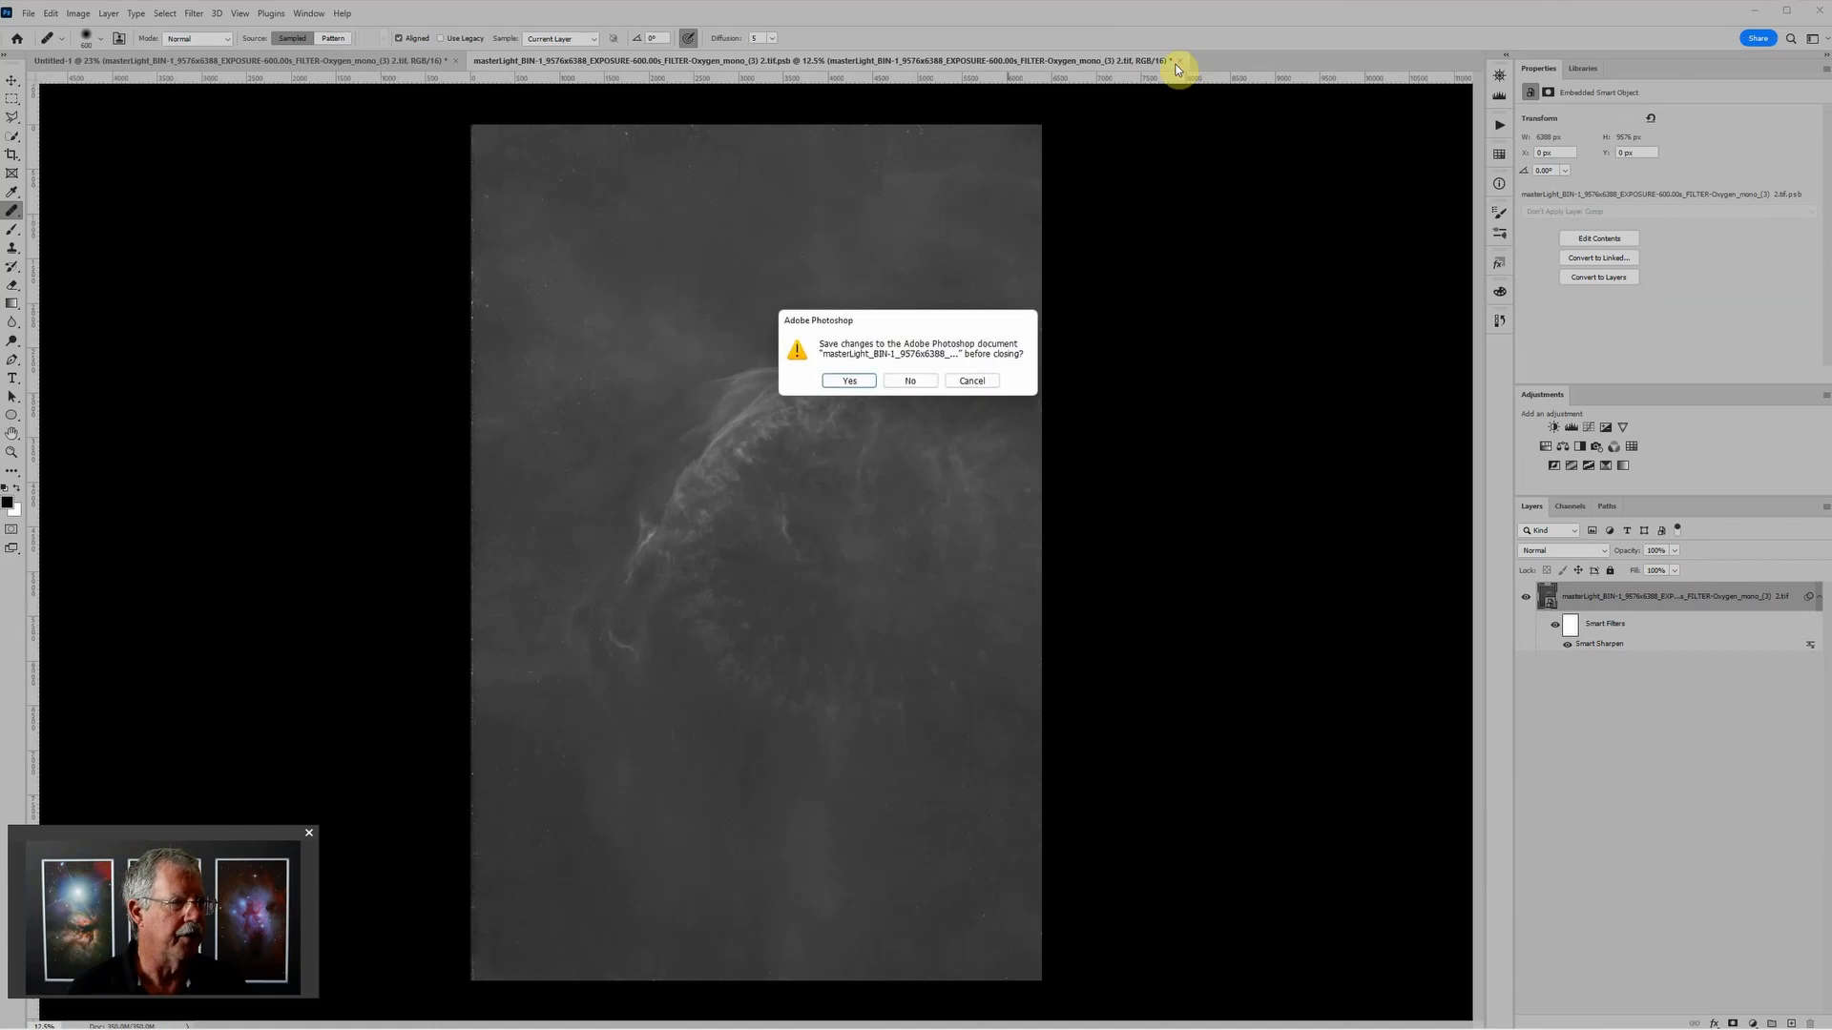
{"action": "left_click", "coordinate": [848, 380]}
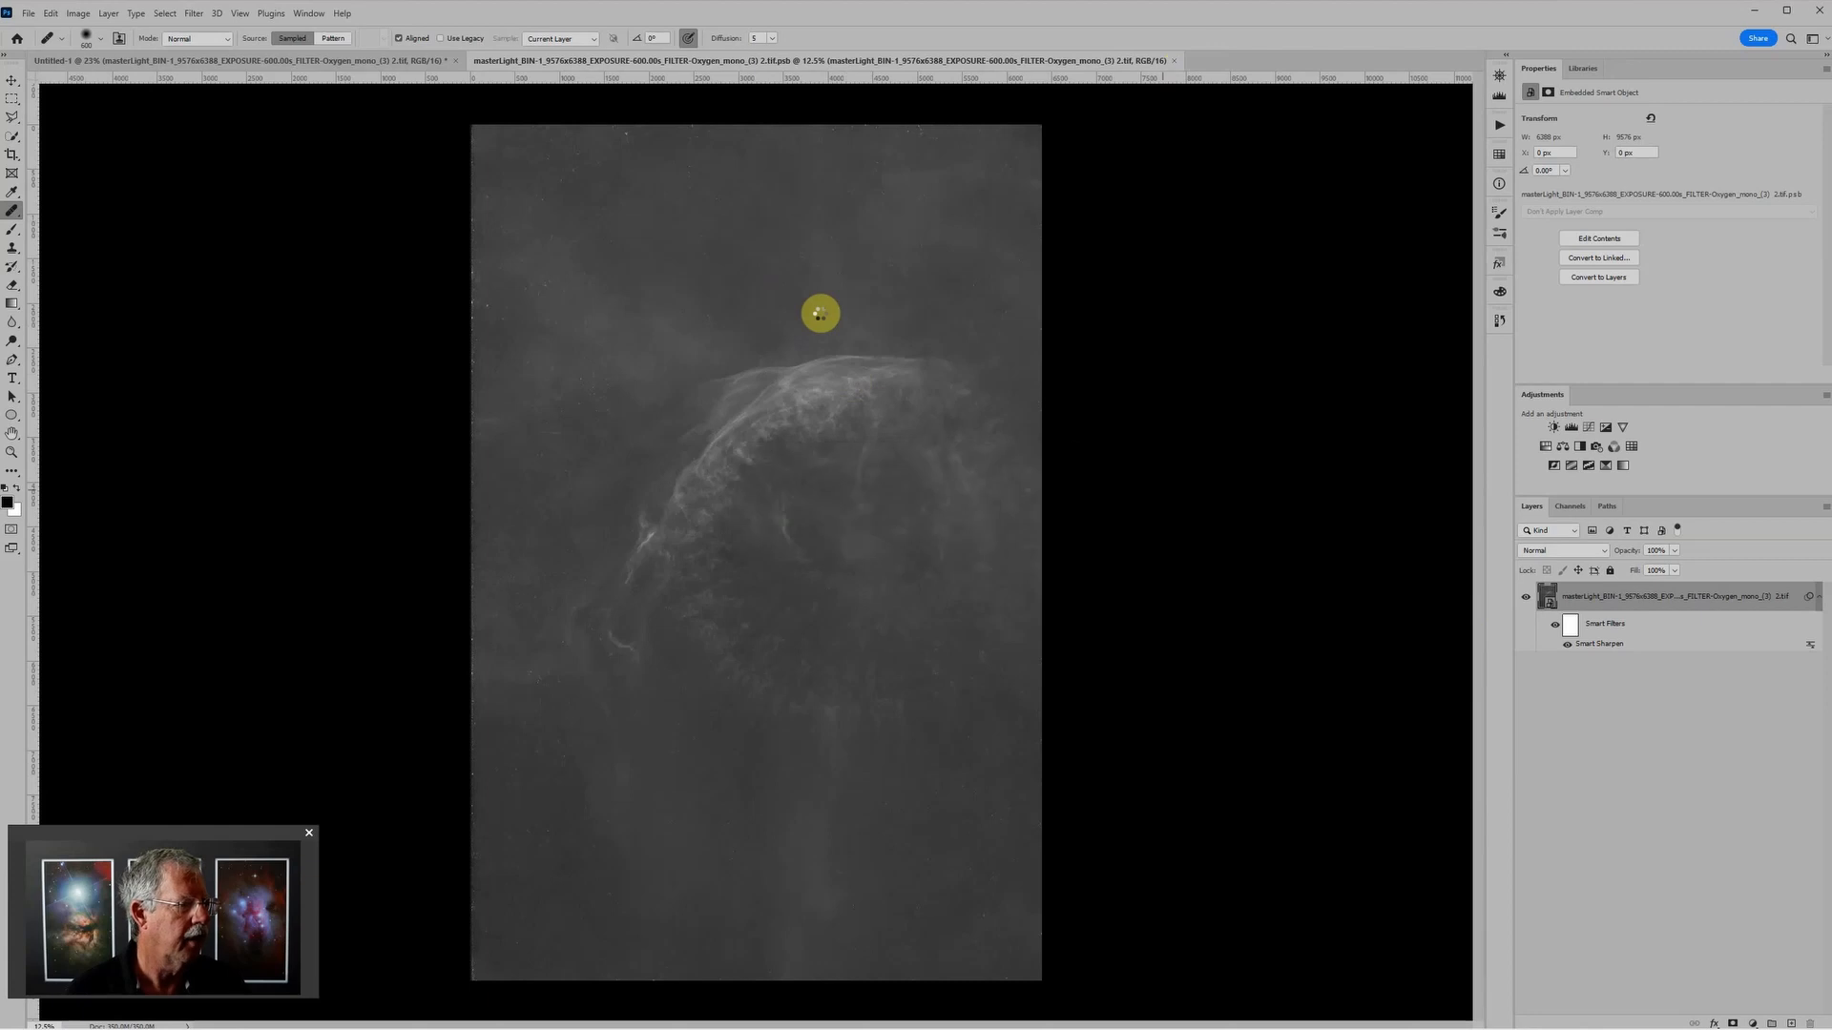
{"action": "key", "text": "ctrl+w"}
{"action": "scroll", "coordinate": [980, 410], "scroll_direction": "down", "scroll_amount": 3}
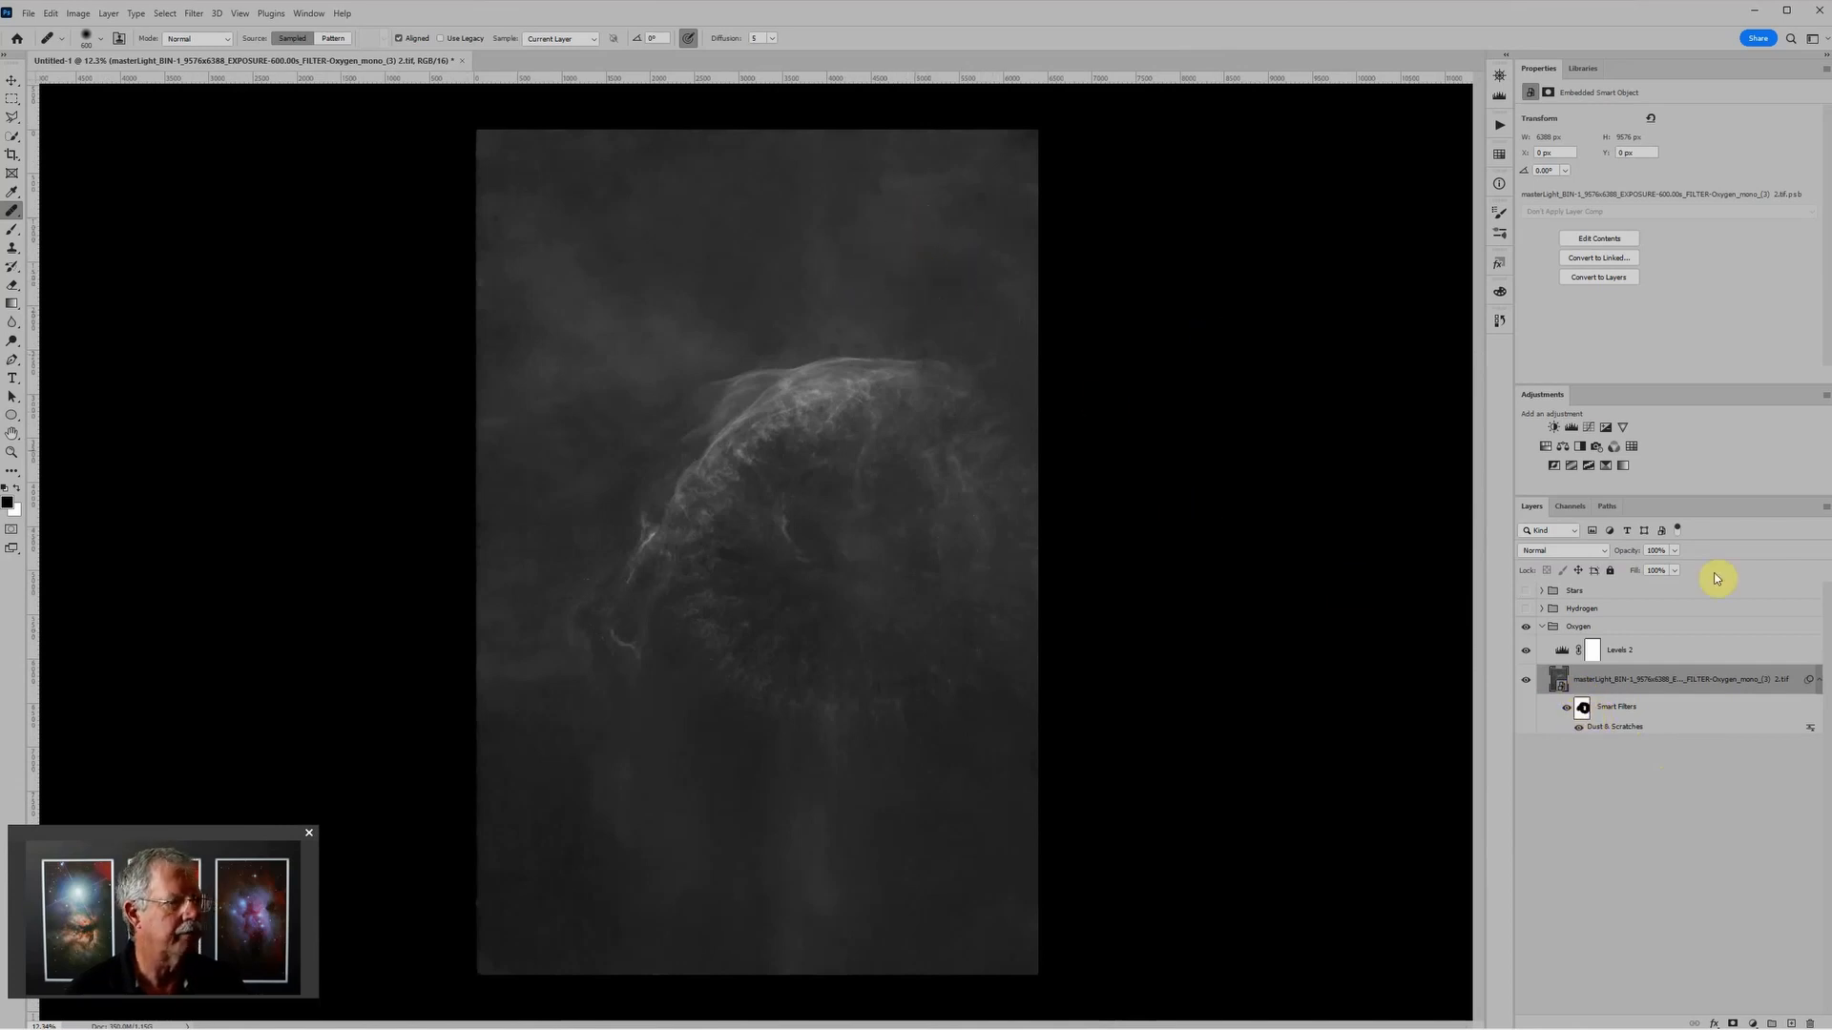
Step: Make the Hydrogen group visible, collapse the Oxygen group, and move Hydrogen below Oxygen in the layer stack
{"action": "left_click", "coordinate": [1526, 609]}
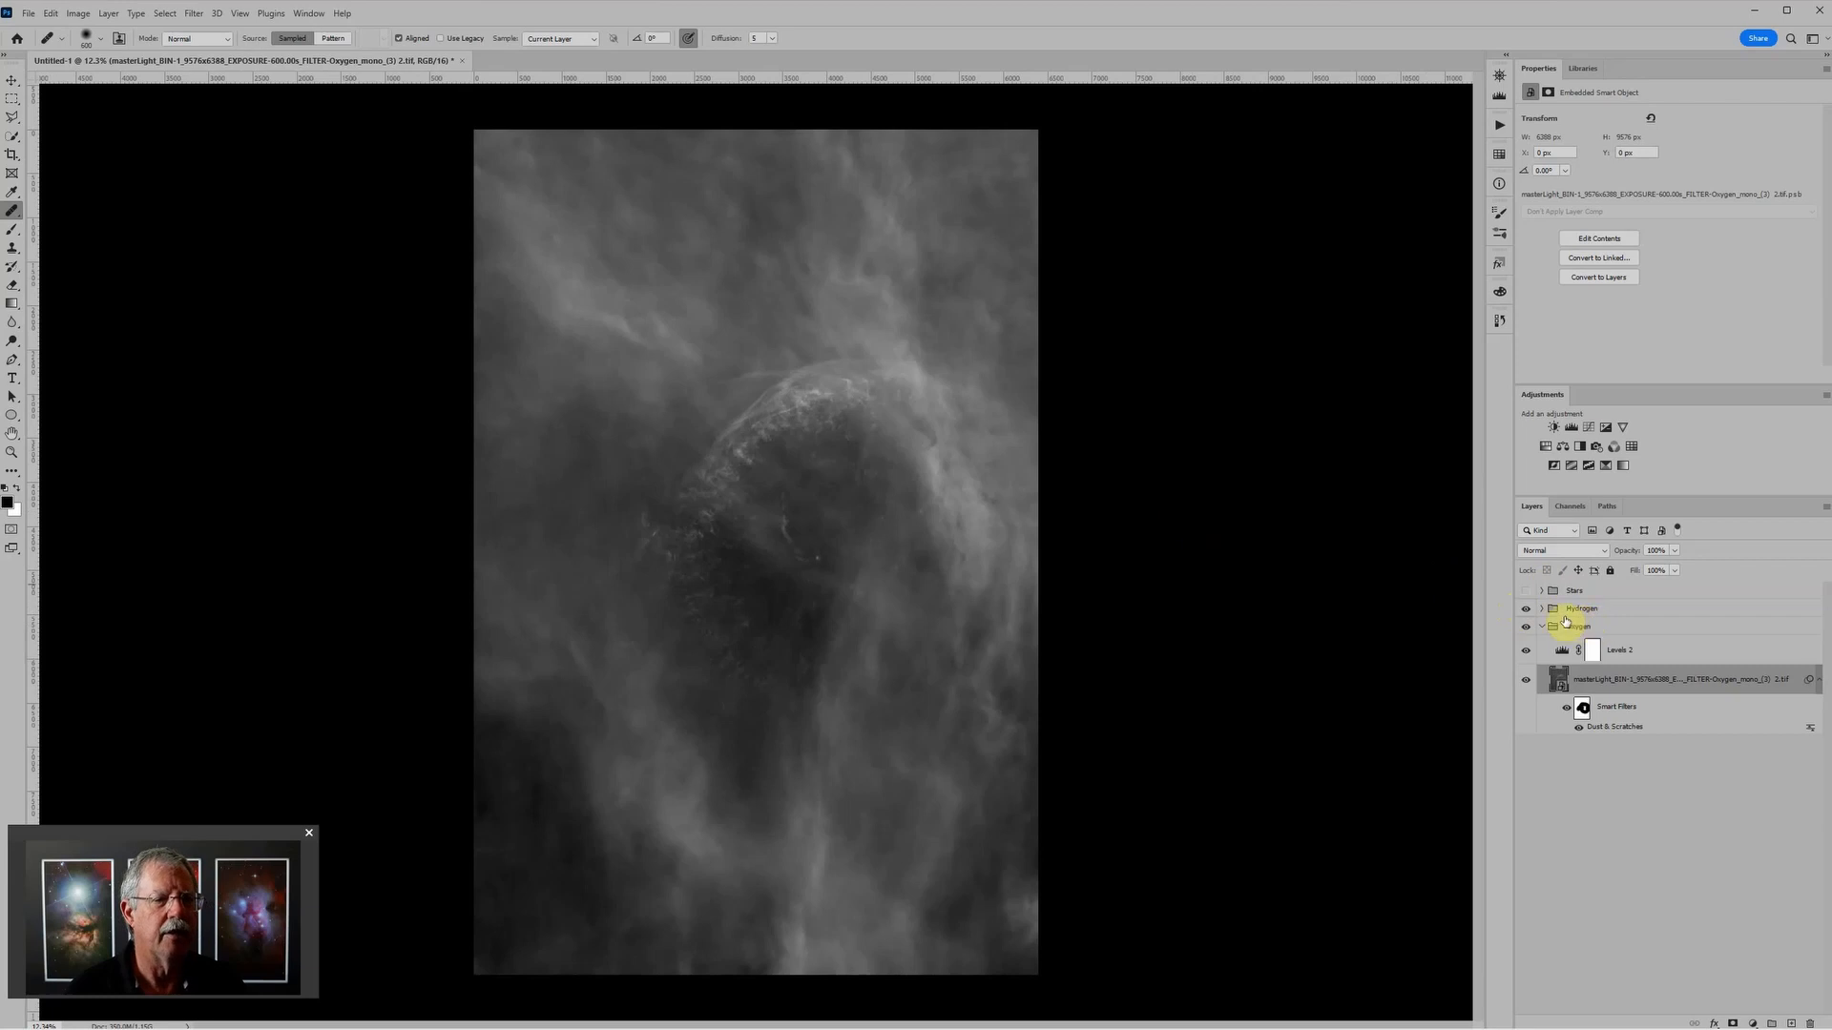
{"action": "left_click", "coordinate": [1542, 627]}
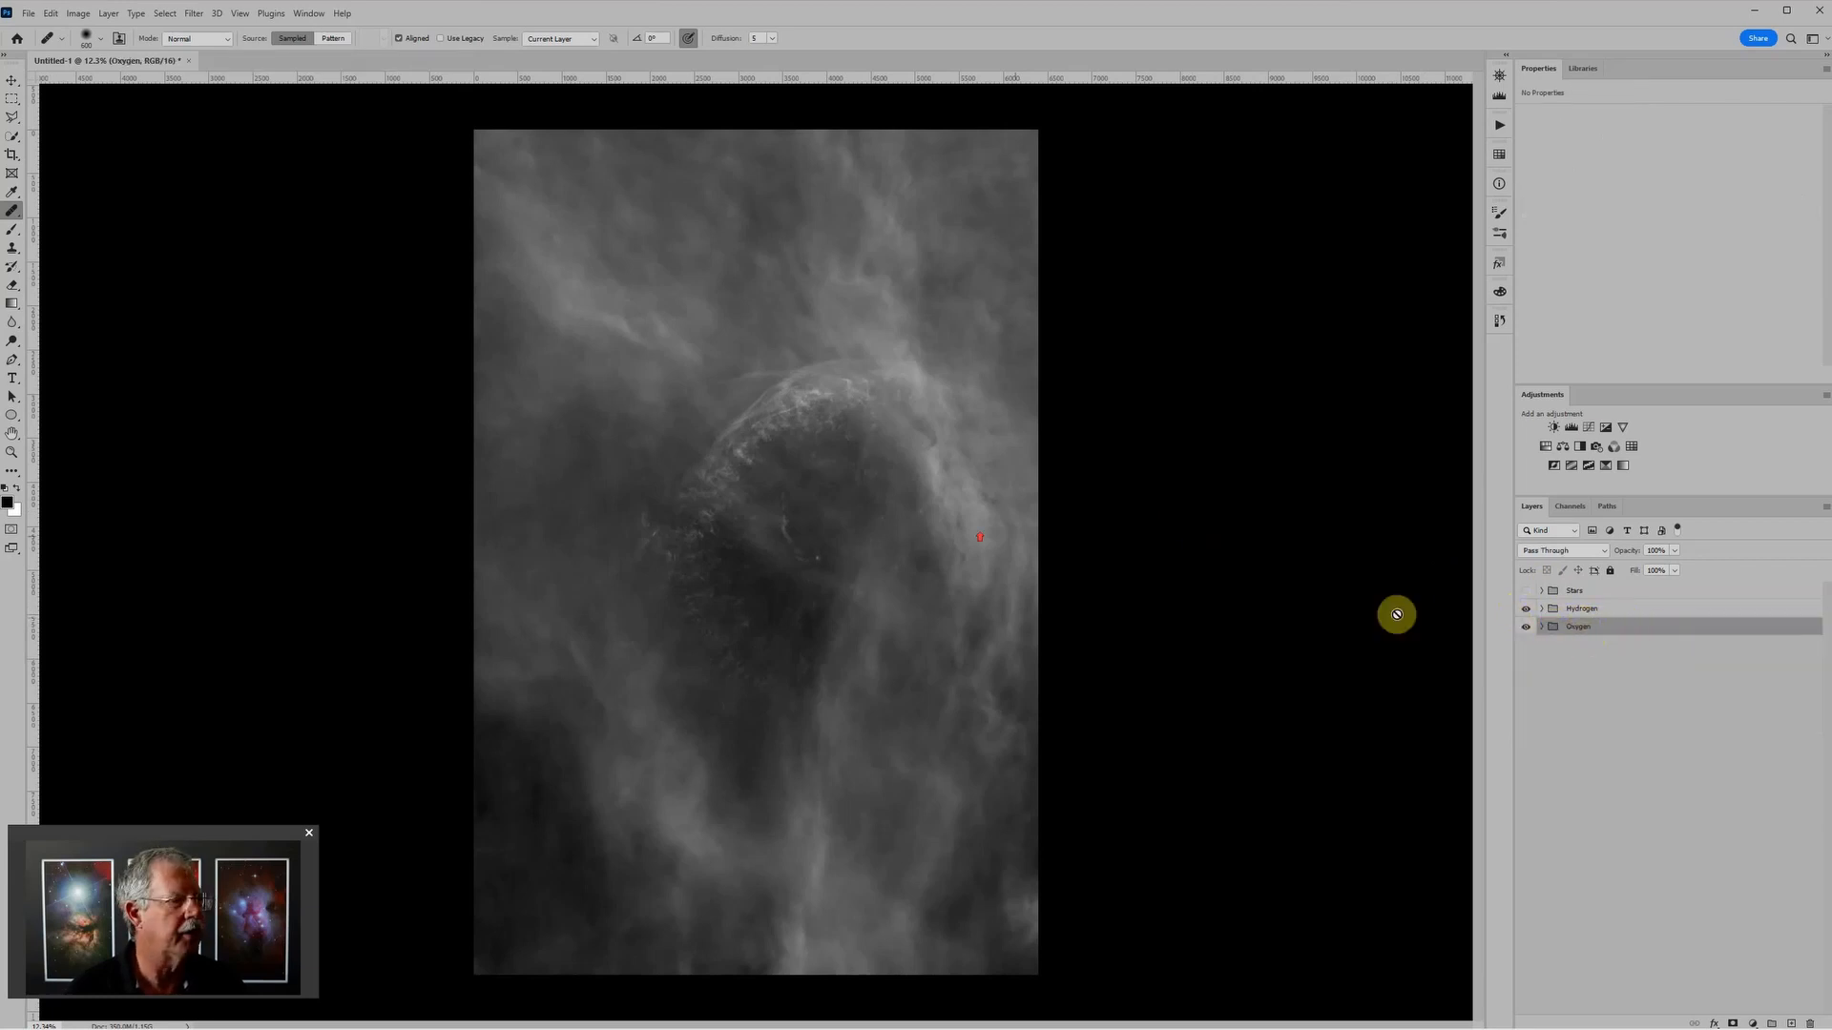
{"action": "scroll", "coordinate": [945, 506], "scroll_direction": "up", "scroll_amount": 2}
{"action": "left_click_drag", "start_coordinate": [1598, 614], "coordinate": [1611, 640]}
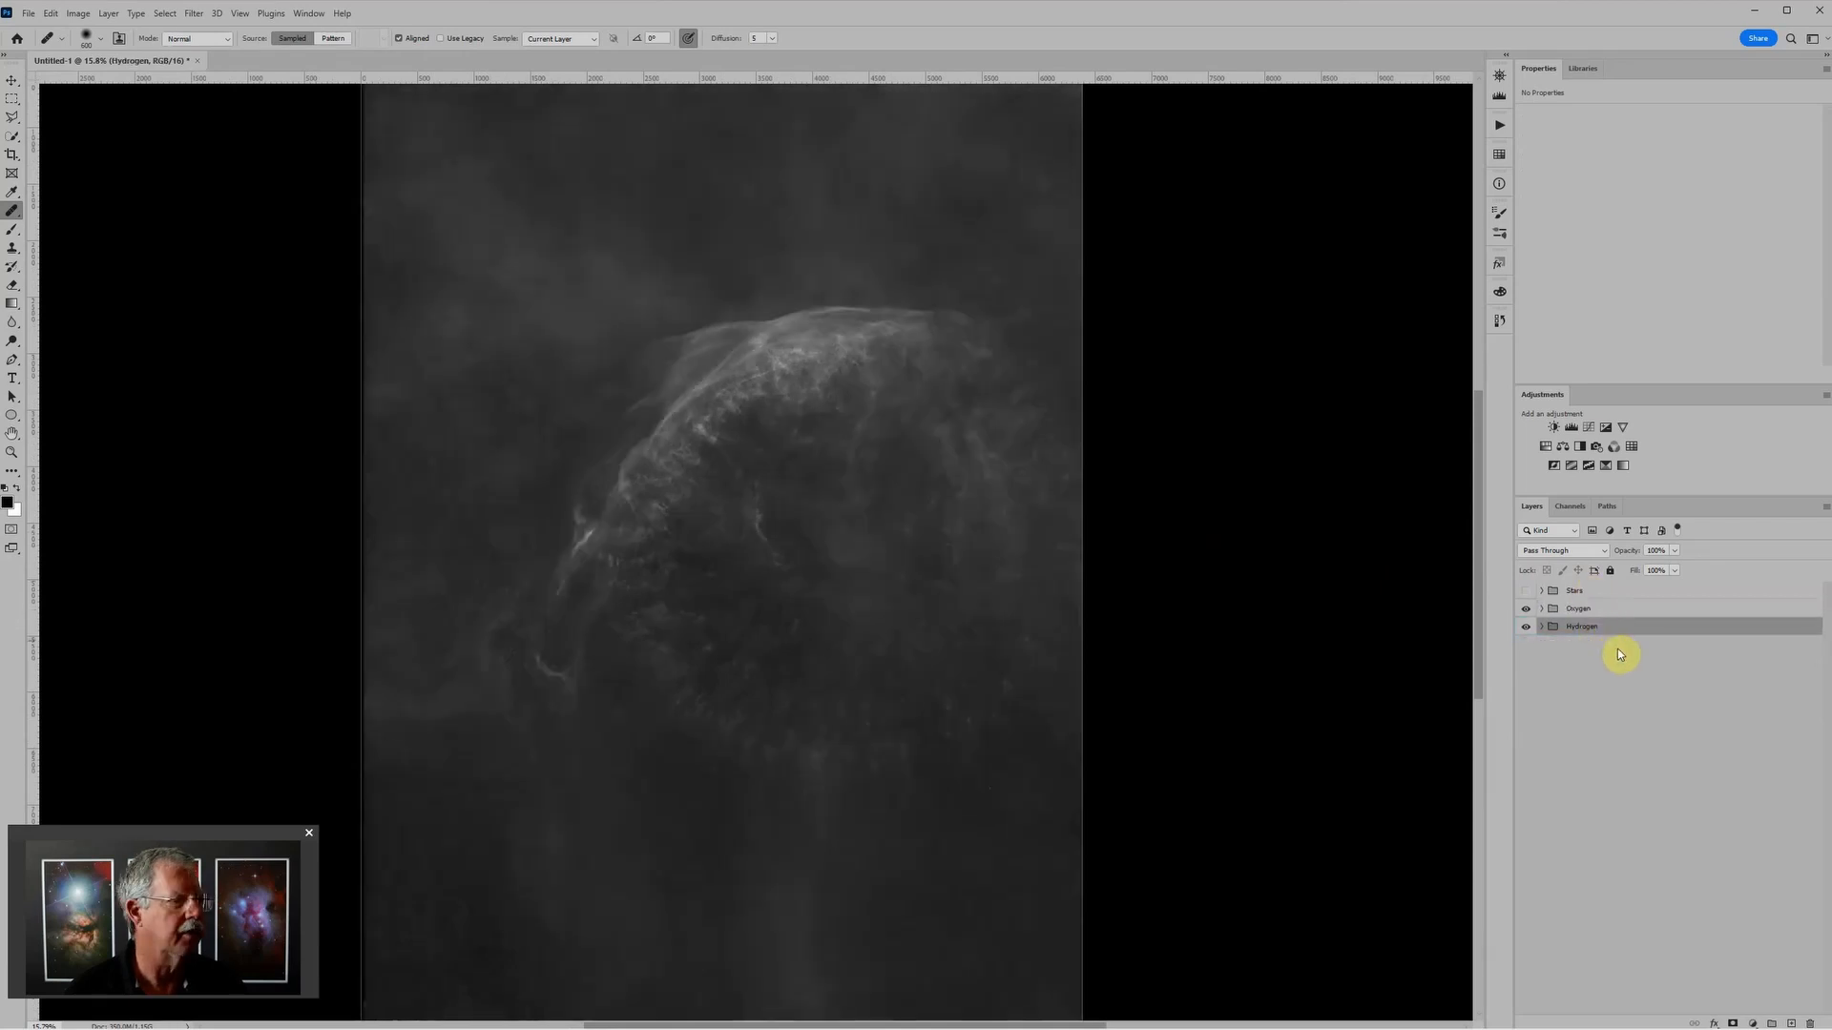
{"action": "scroll", "coordinate": [1319, 583], "scroll_direction": "down", "scroll_amount": 1}
{"action": "scroll", "coordinate": [1319, 583], "scroll_direction": "down", "scroll_amount": 1}
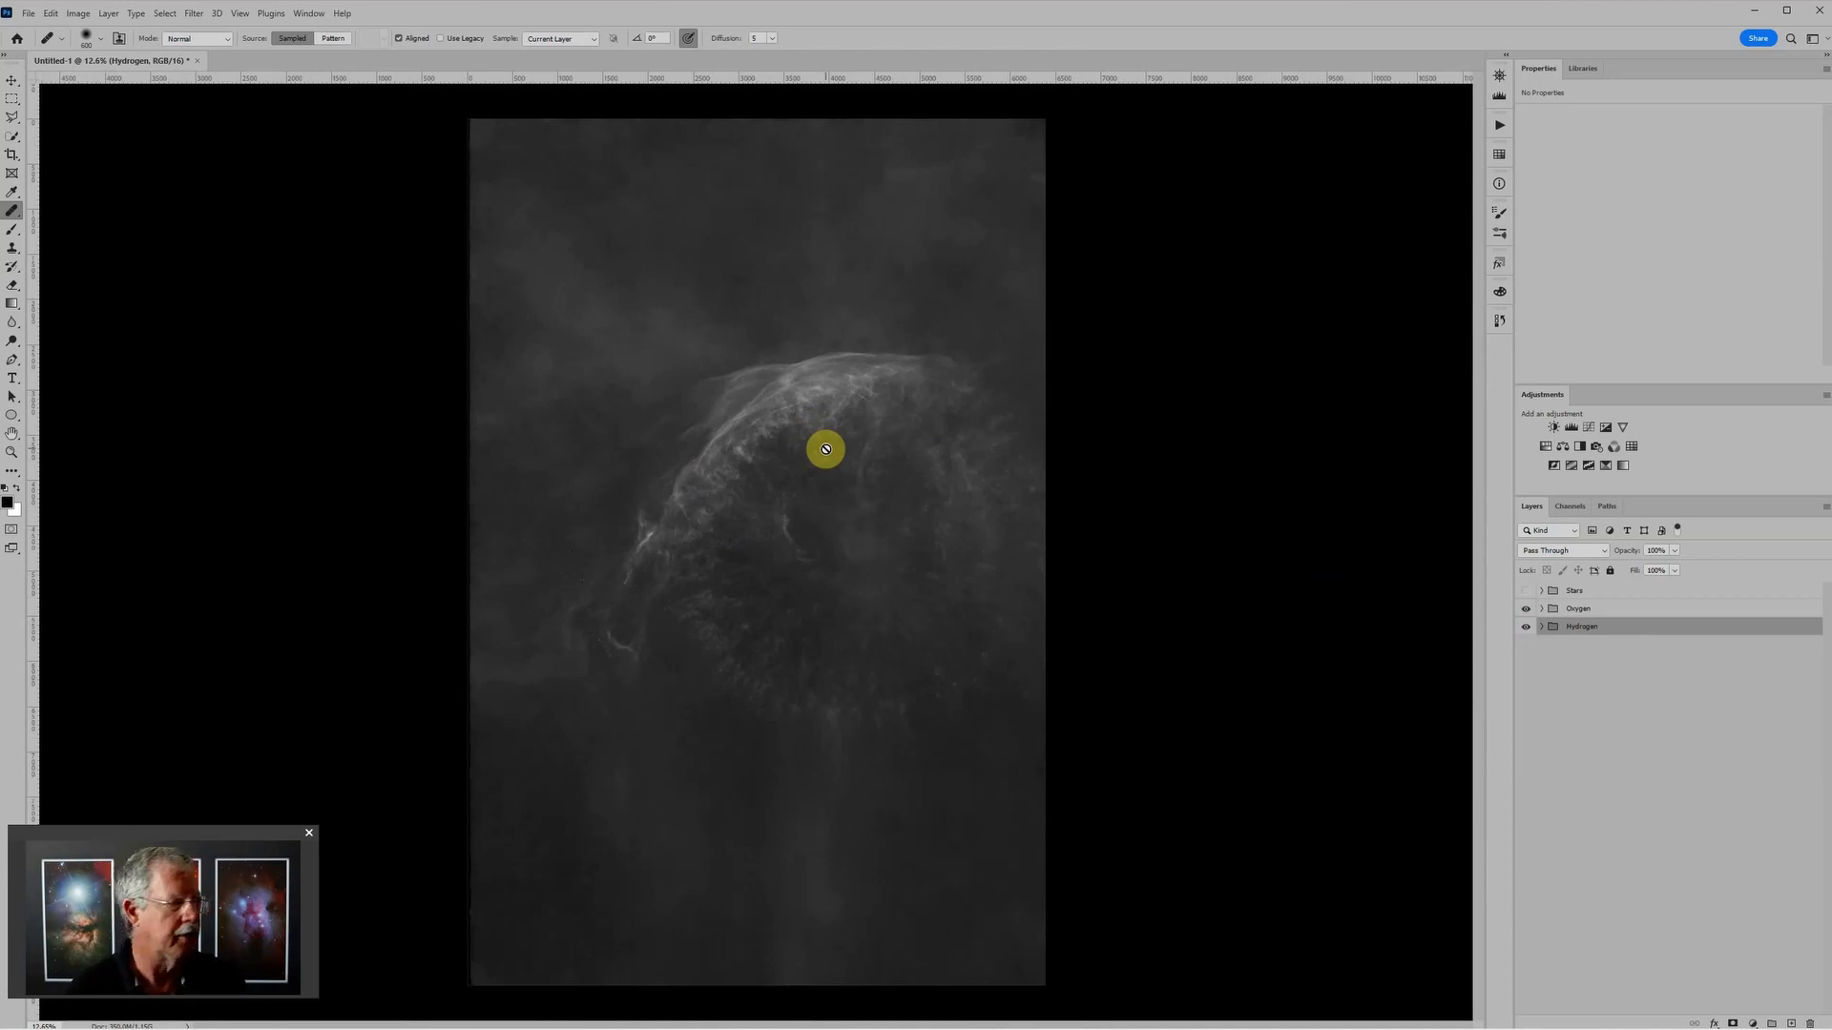
Step: Exclude the red channel from the Oxygen group's advanced blending so it affects only green and blue
{"action": "left_click", "coordinate": [1617, 608]}
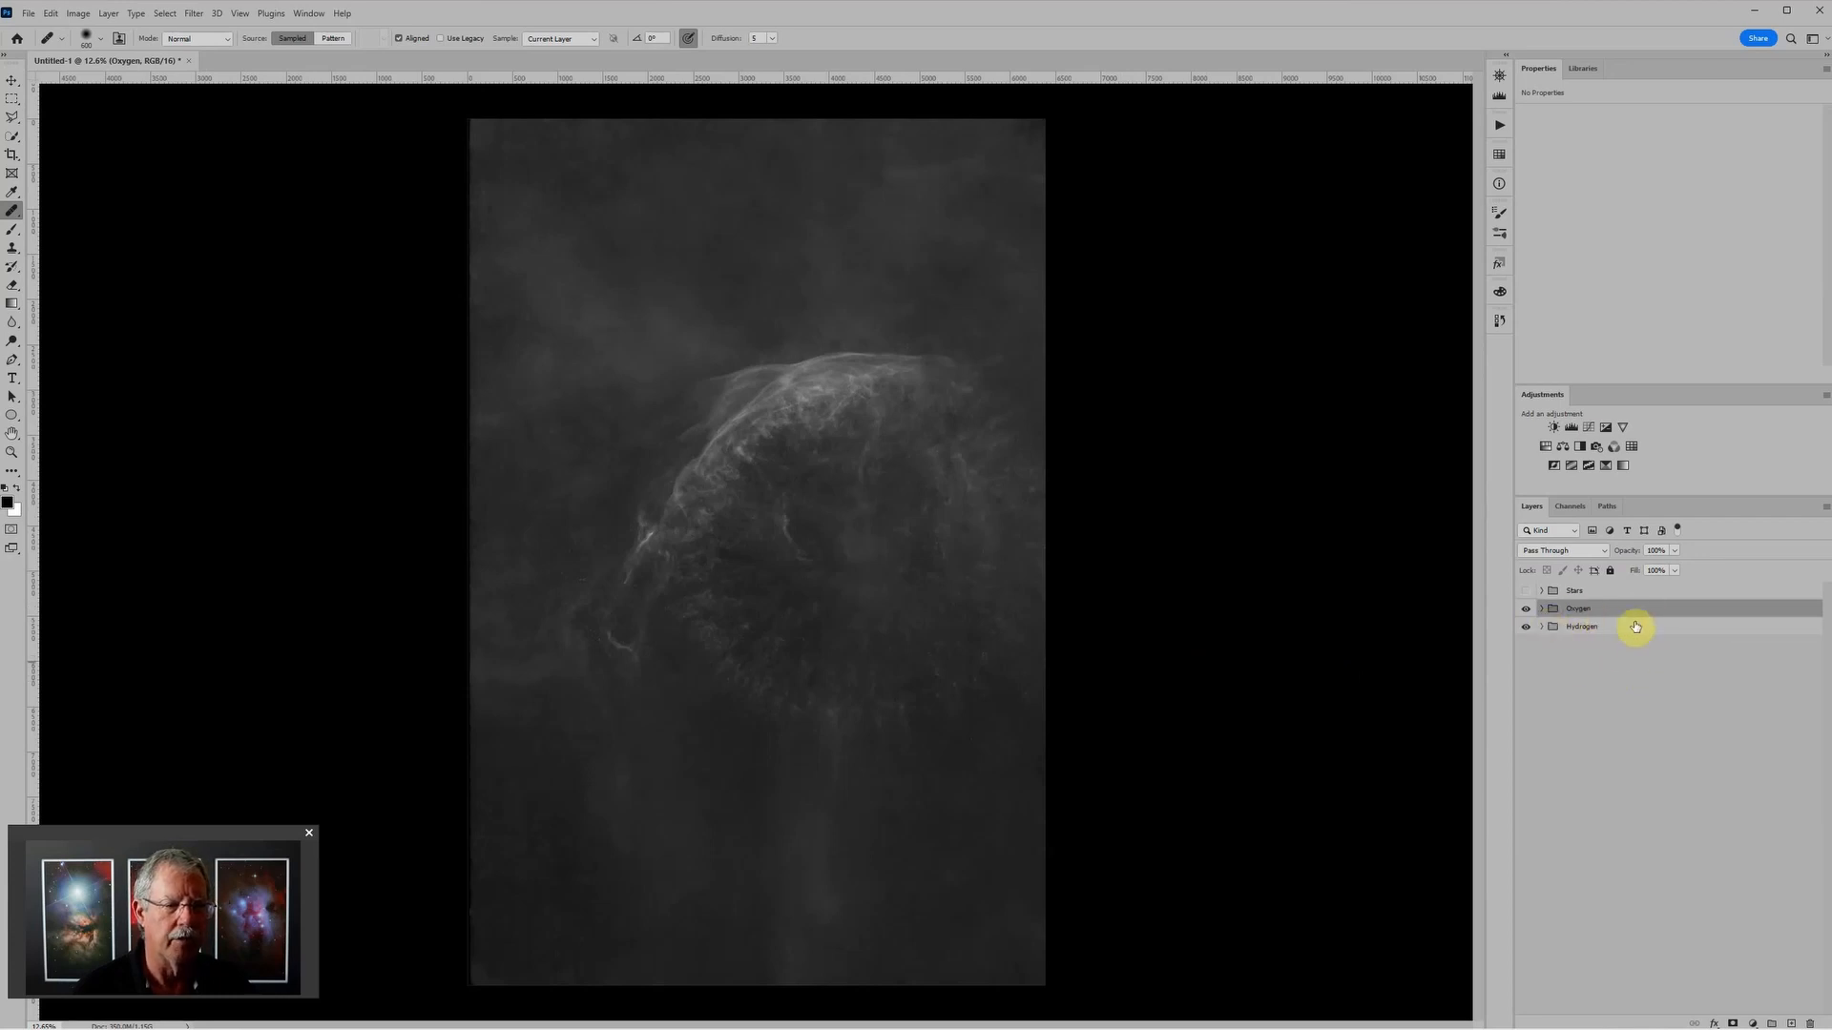
{"action": "left_click", "coordinate": [1698, 610]}
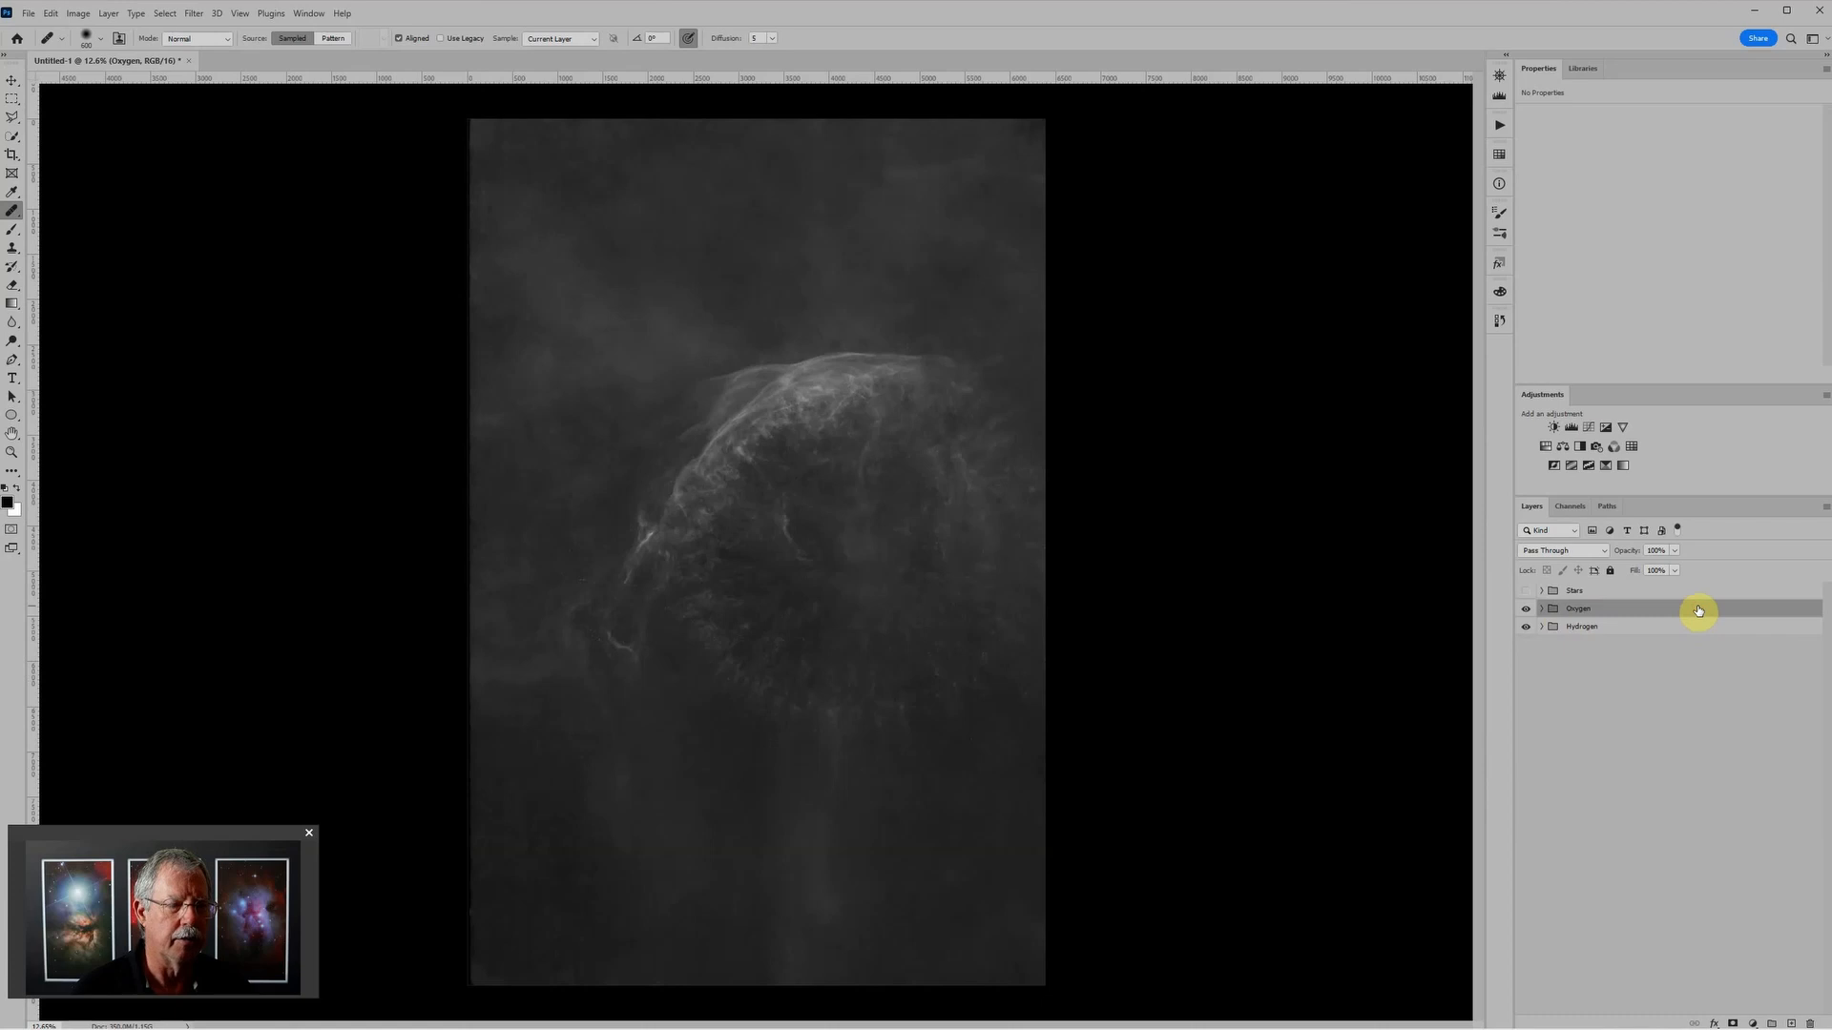
{"action": "double_click", "coordinate": [1699, 610]}
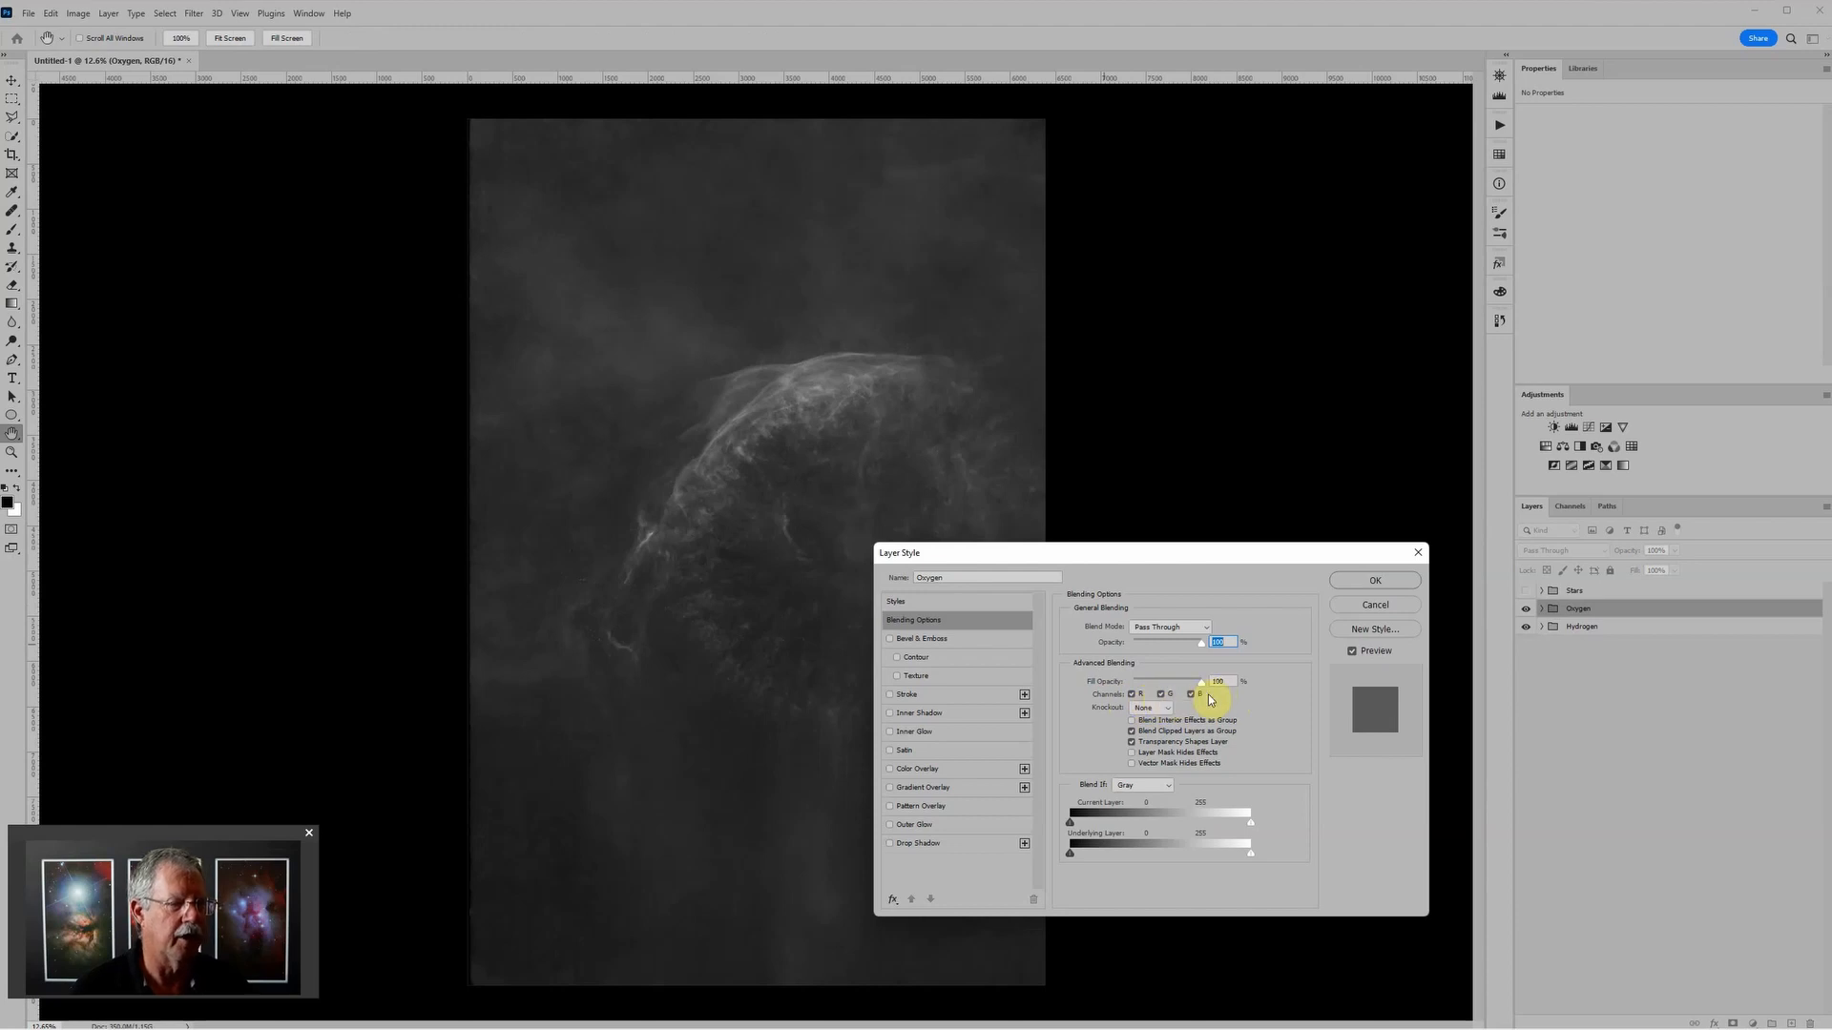
{"action": "left_click", "coordinate": [1131, 697]}
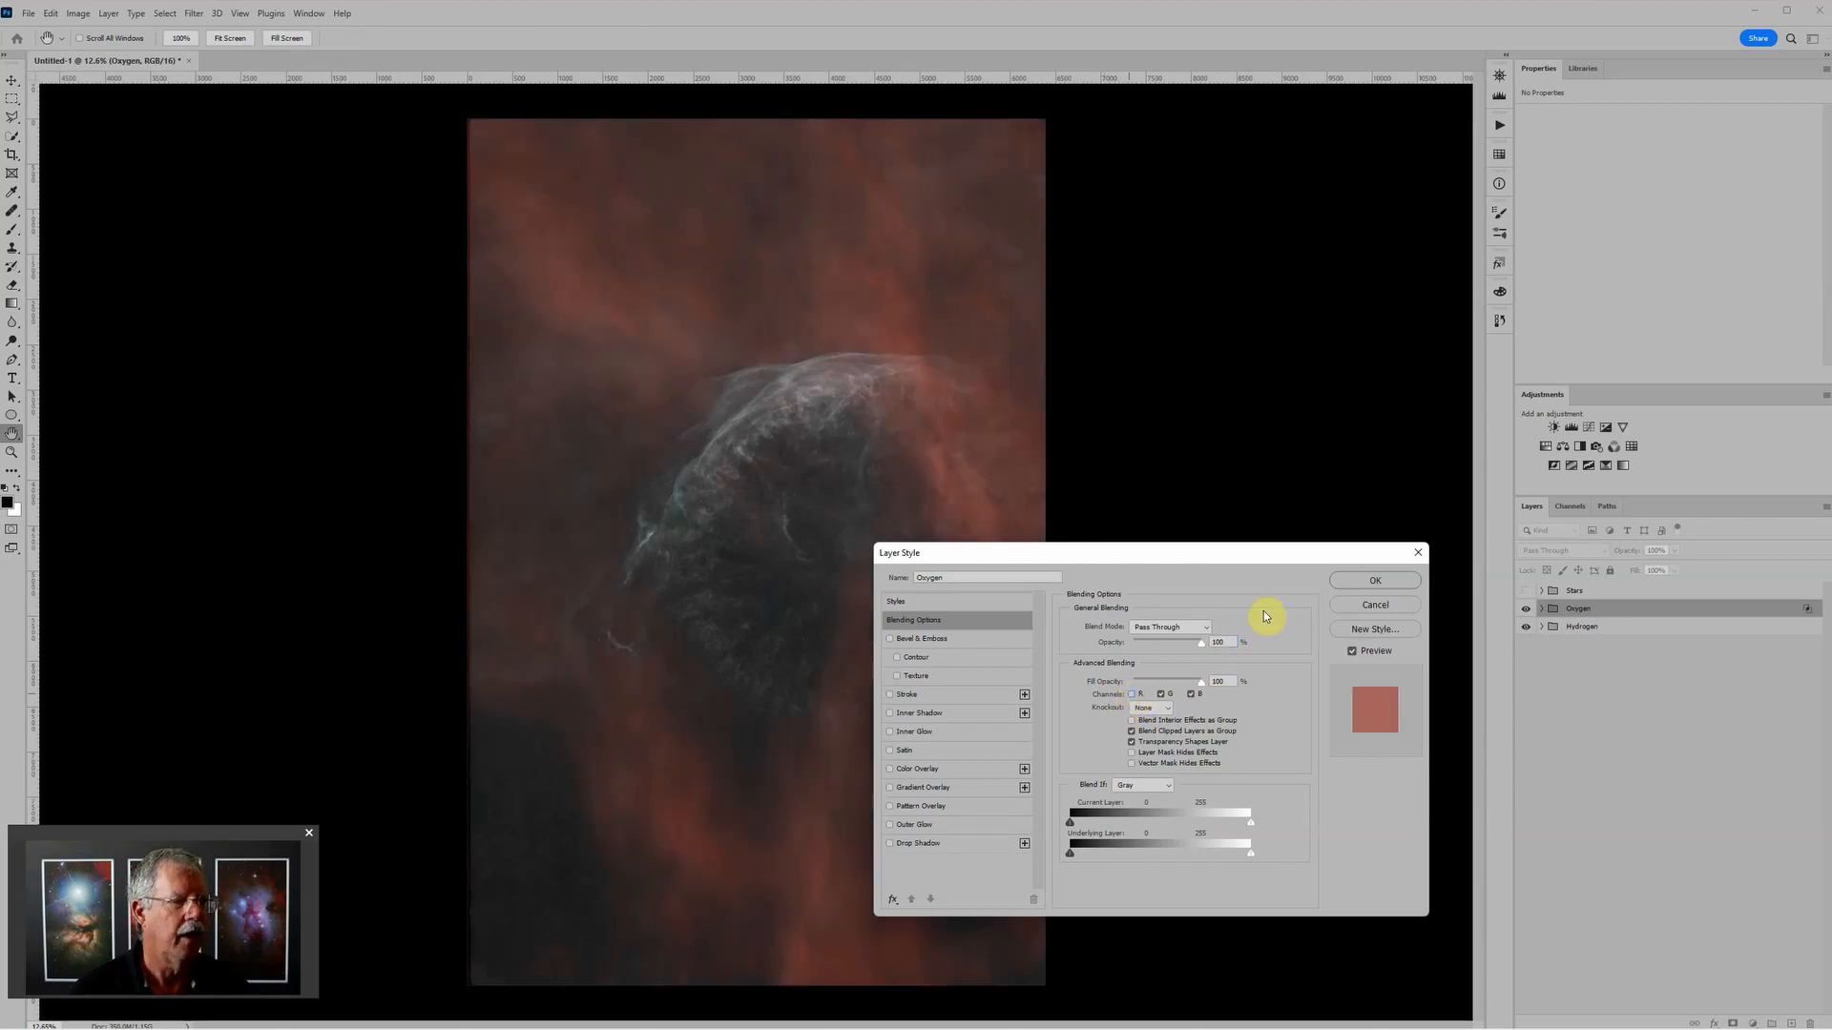
{"action": "left_click", "coordinate": [1347, 582]}
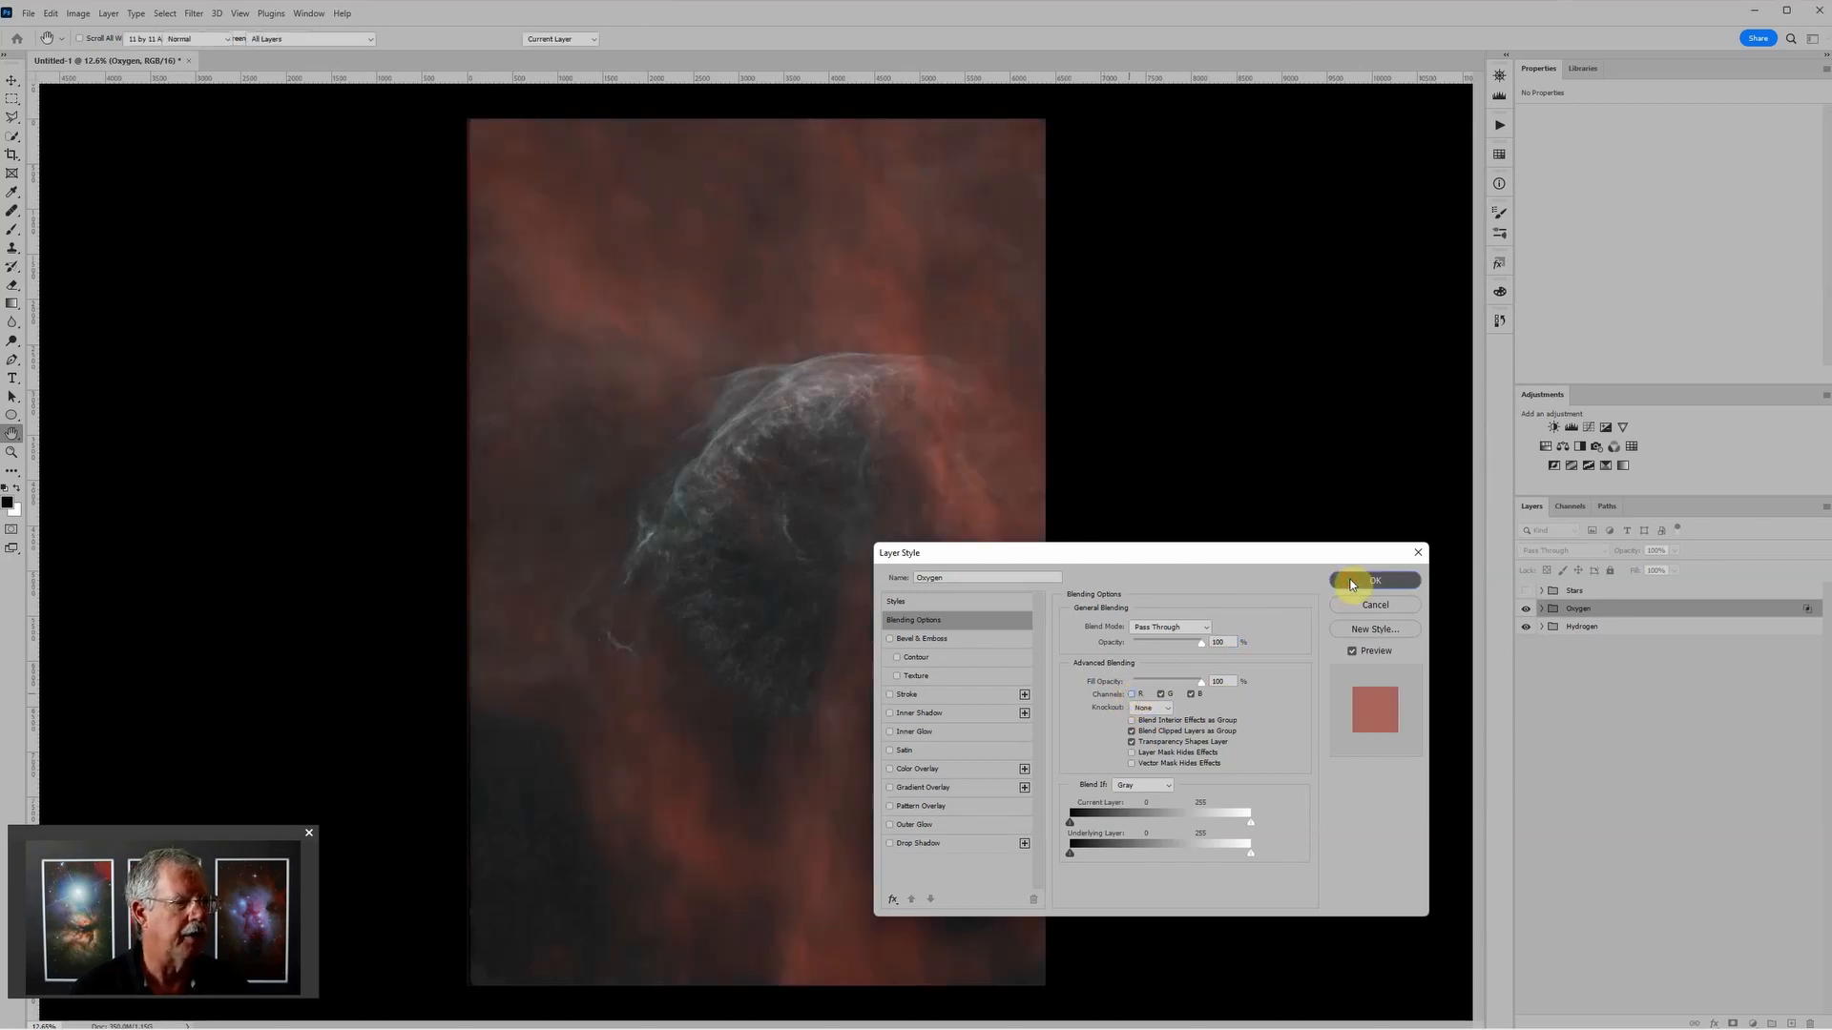
{"action": "scroll", "coordinate": [987, 521], "scroll_direction": "up", "scroll_amount": 1}
{"action": "scroll", "coordinate": [982, 518], "scroll_direction": "down", "scroll_amount": 3}
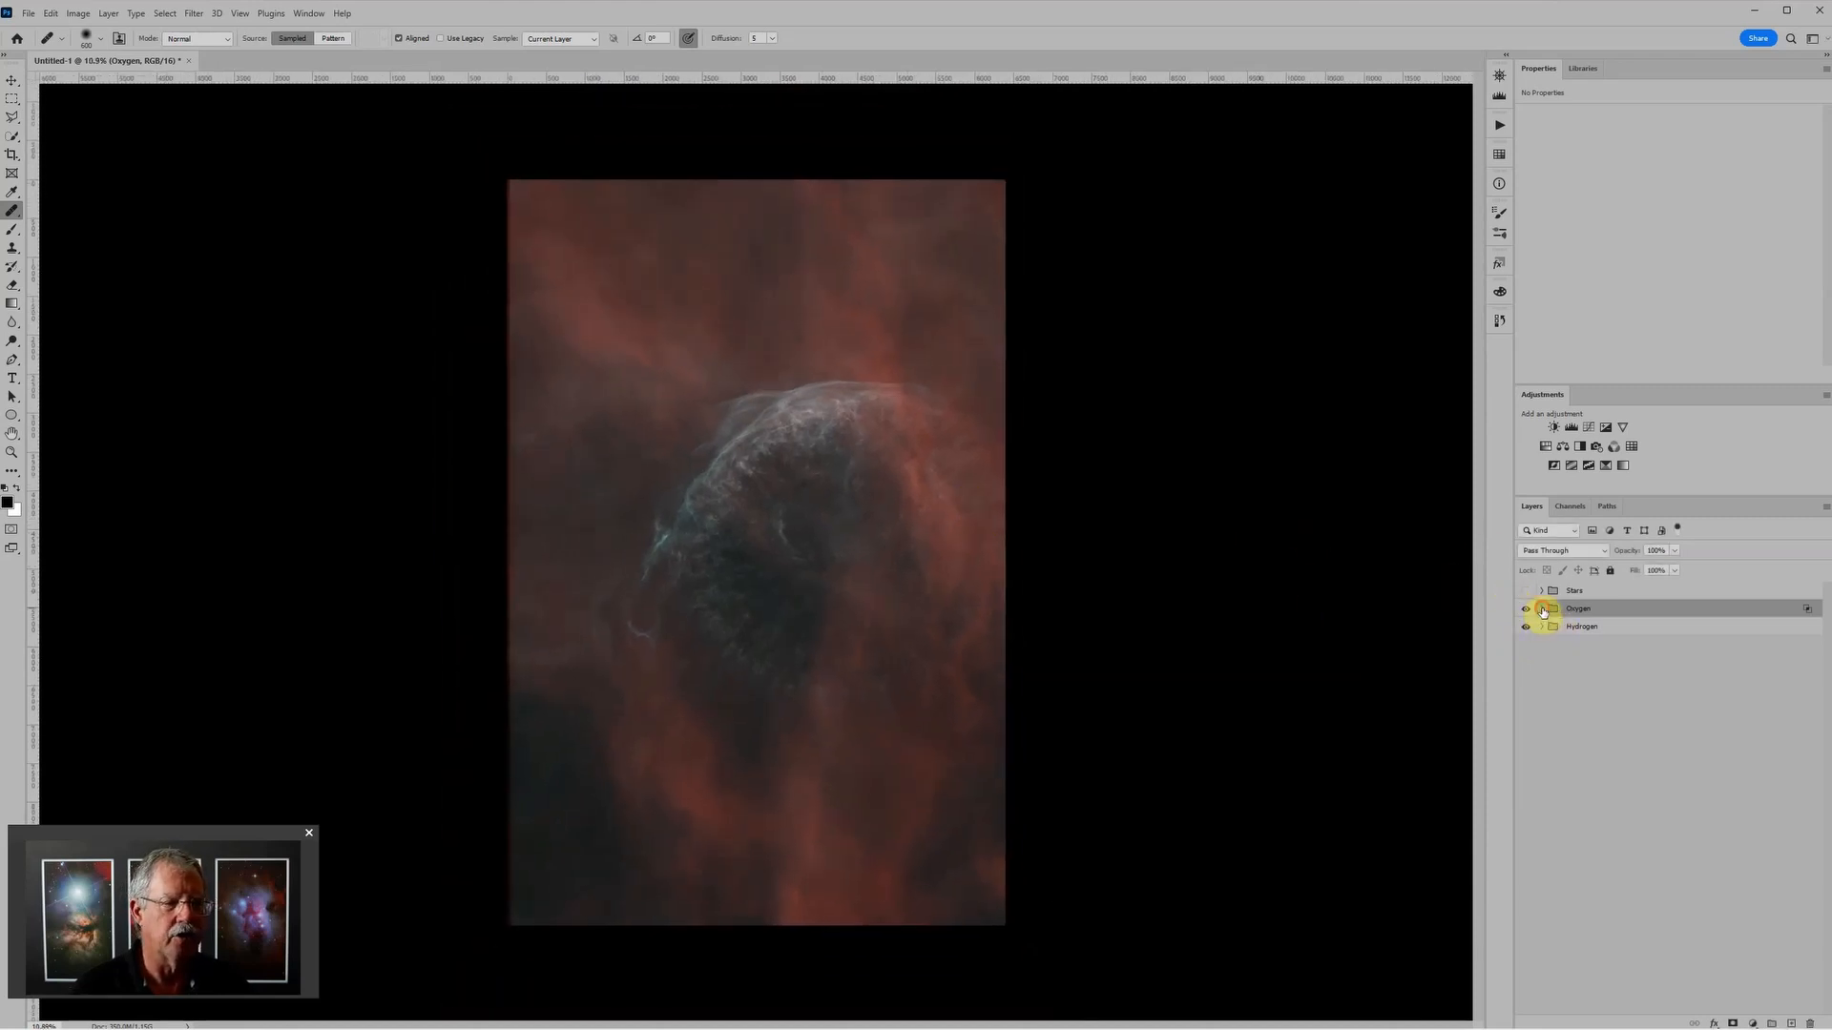
Step: Adjust the Oxygen group's Levels layer to a black input of about 45 and a white input of 212
{"action": "left_click", "coordinate": [1541, 609]}
{"action": "left_click", "coordinate": [1562, 633]}
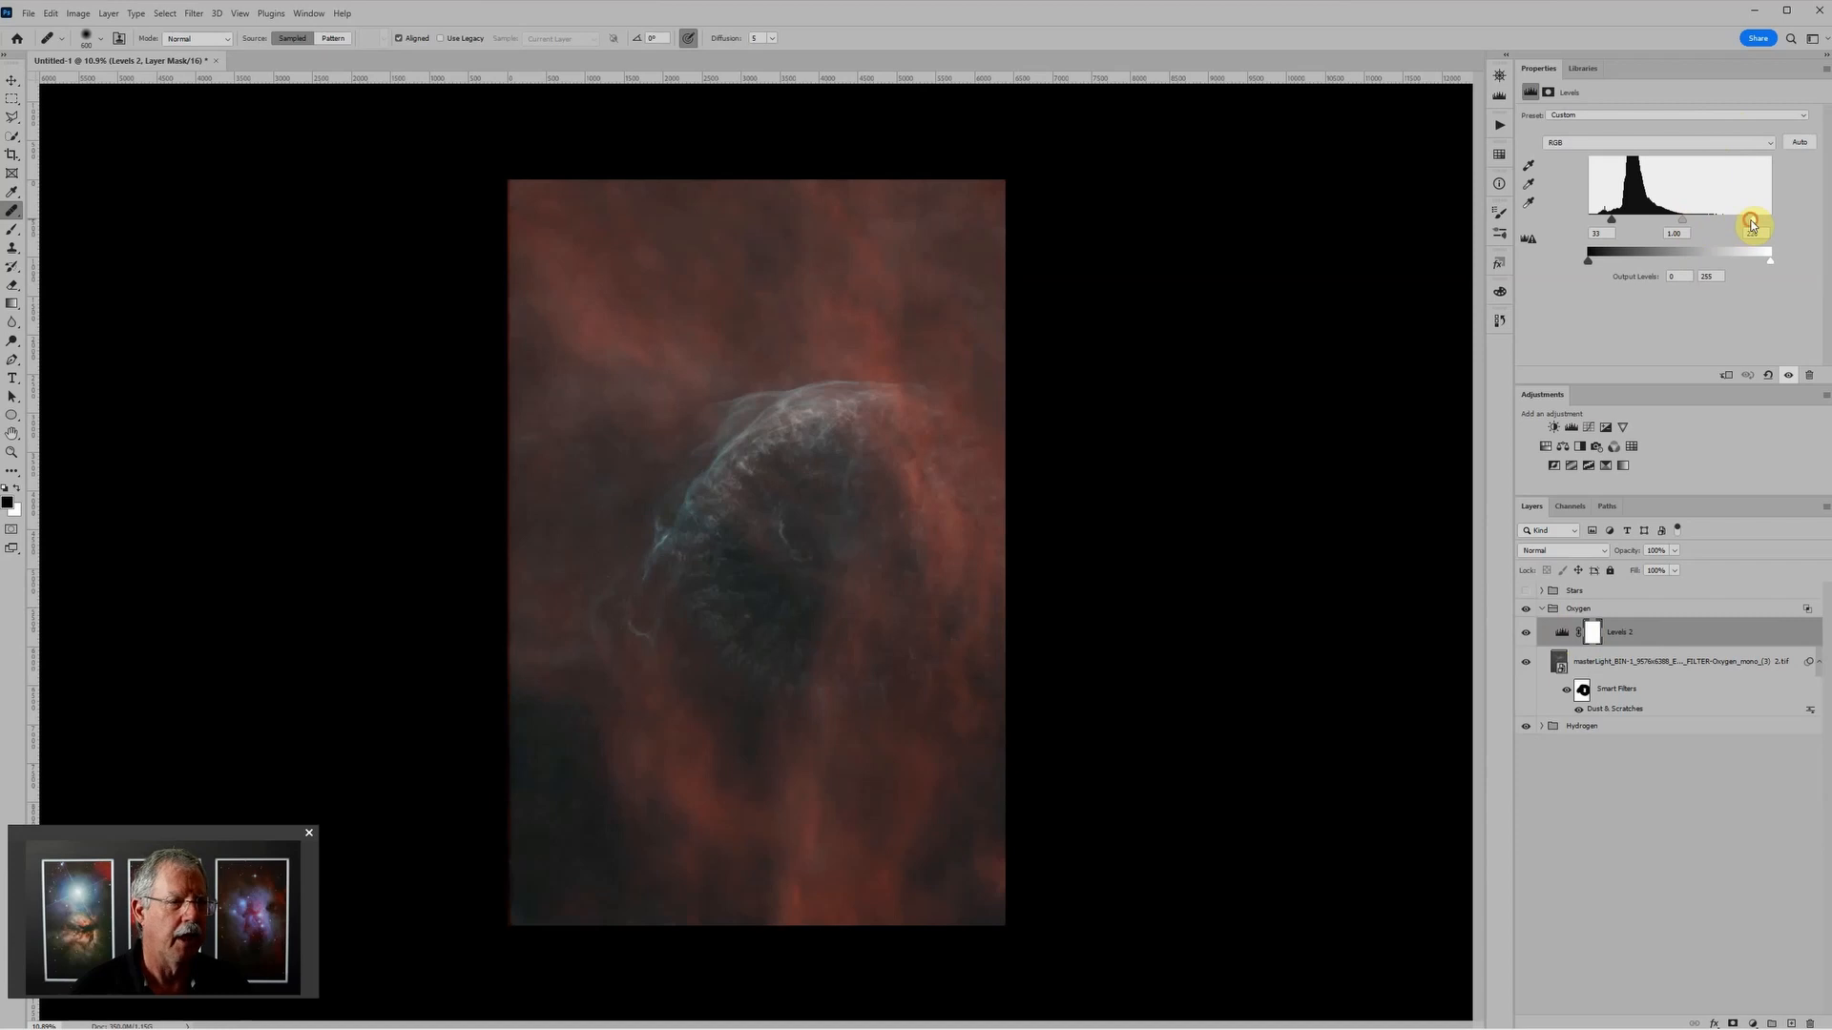
{"action": "left_click_drag", "start_coordinate": [1753, 221], "coordinate": [1679, 223]}
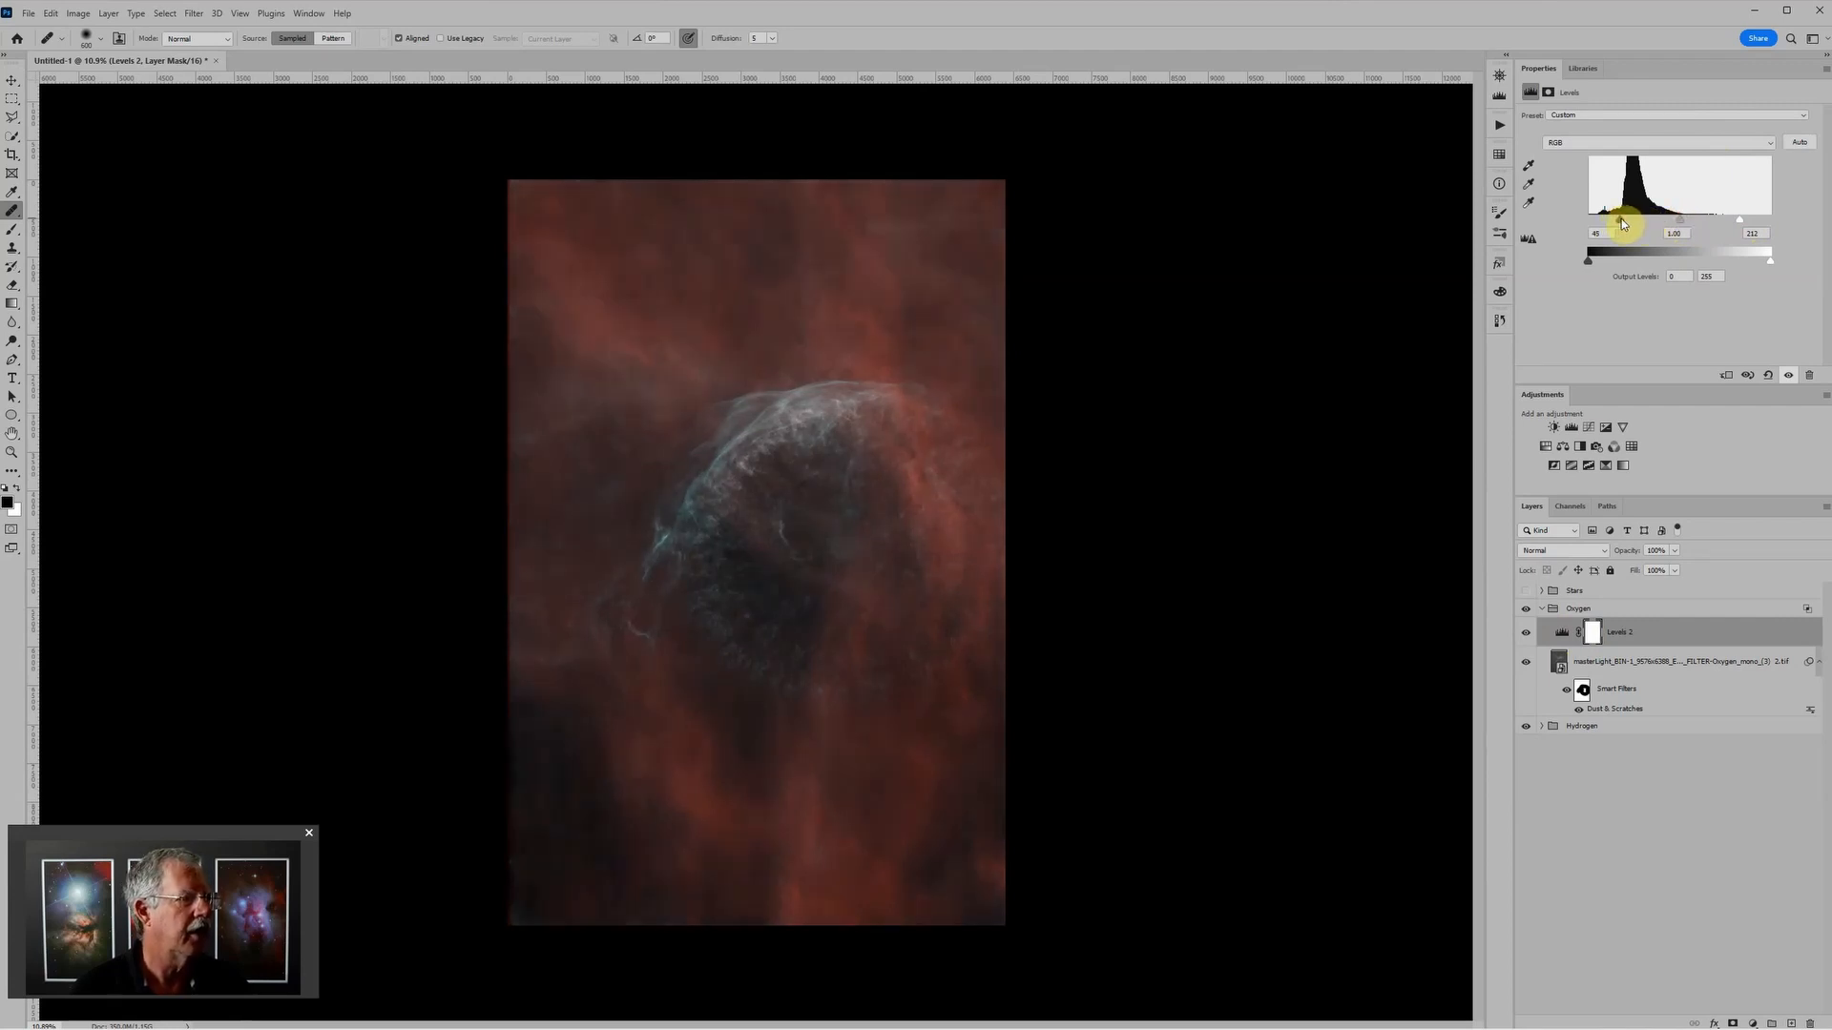
{"action": "left_click_drag", "start_coordinate": [1622, 224], "coordinate": [1625, 223]}
{"action": "left_click_drag", "start_coordinate": [1620, 224], "coordinate": [1622, 223]}
{"action": "scroll", "coordinate": [932, 548], "scroll_direction": "up", "scroll_amount": 3}
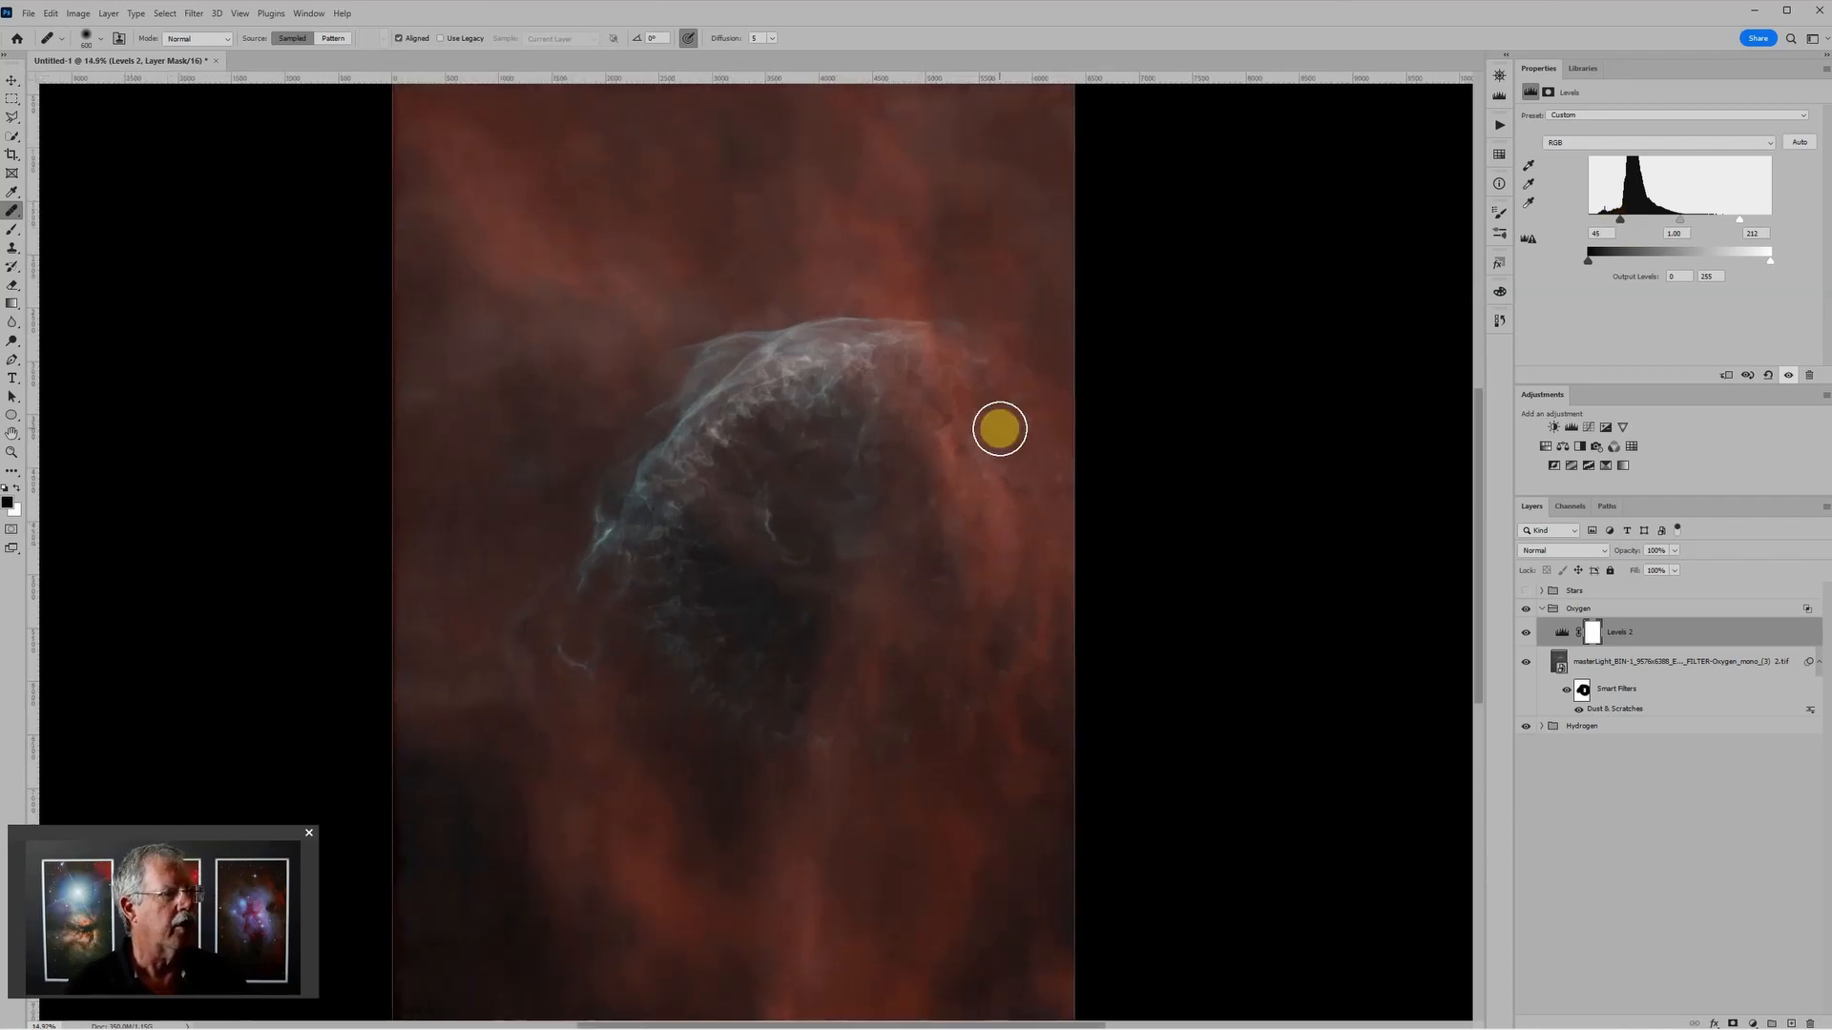
{"action": "scroll", "coordinate": [970, 541], "scroll_direction": "down", "scroll_amount": 2}
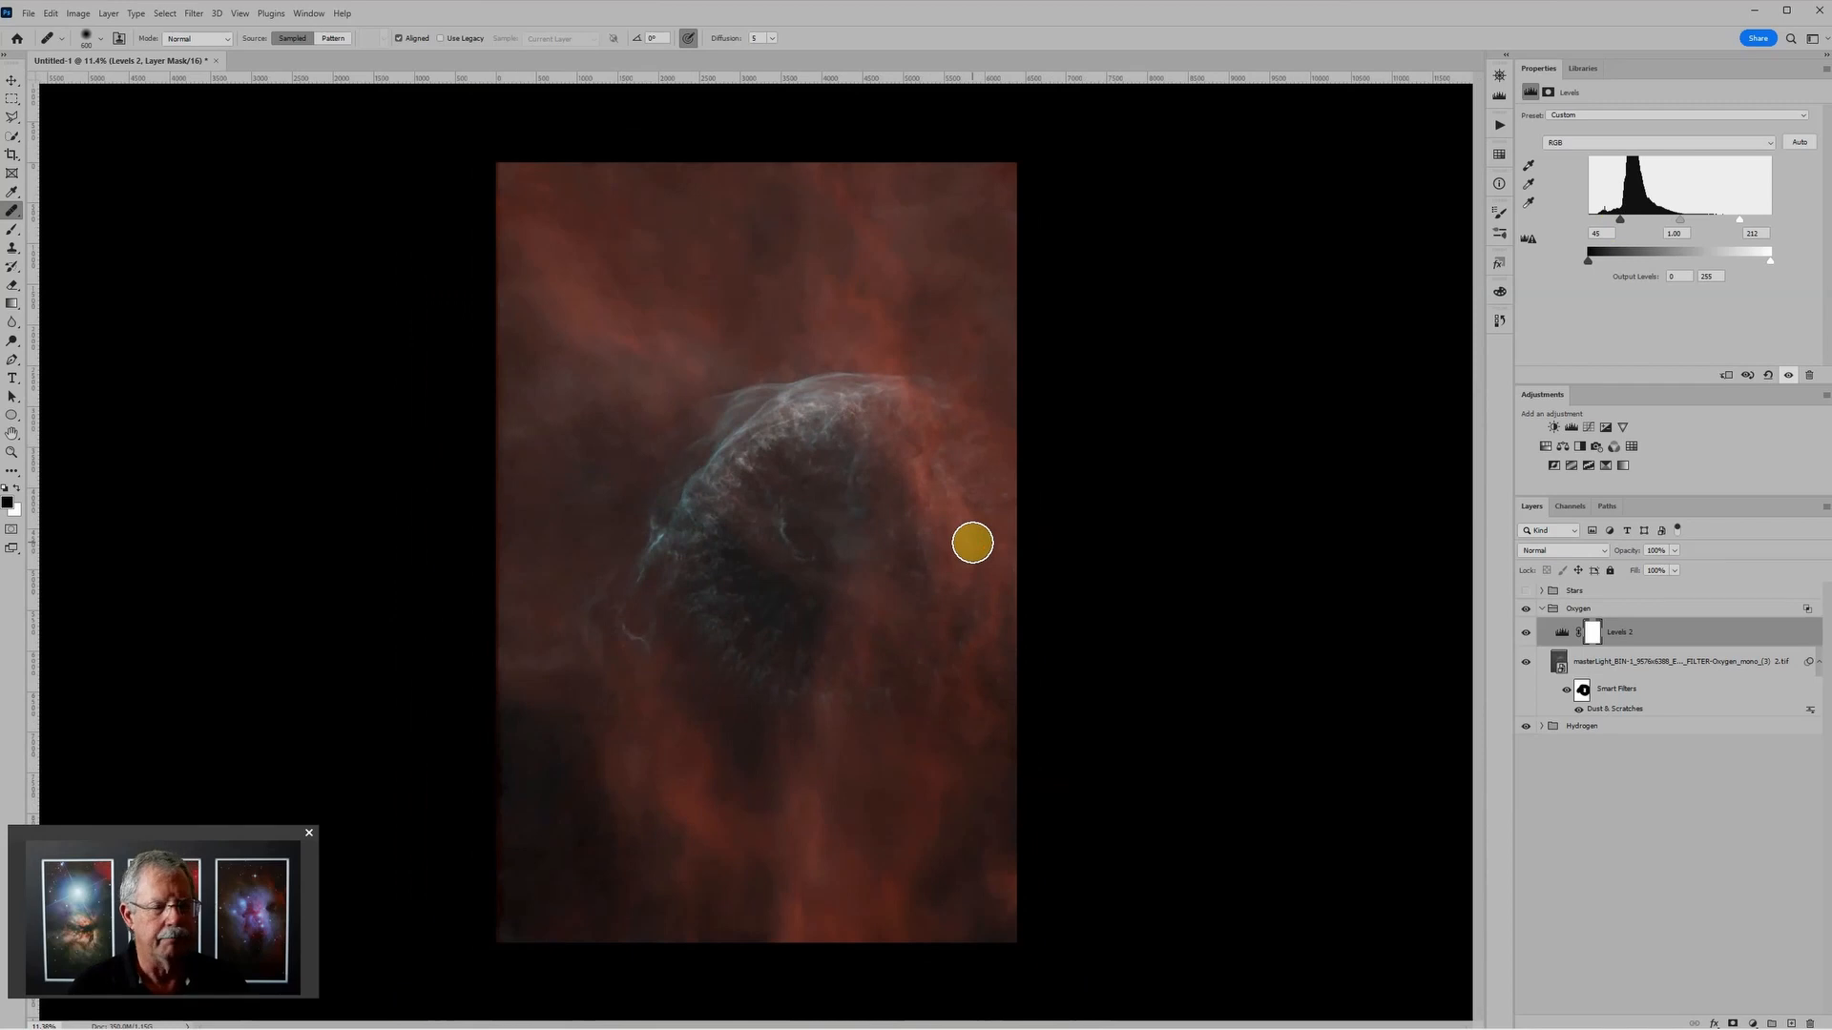
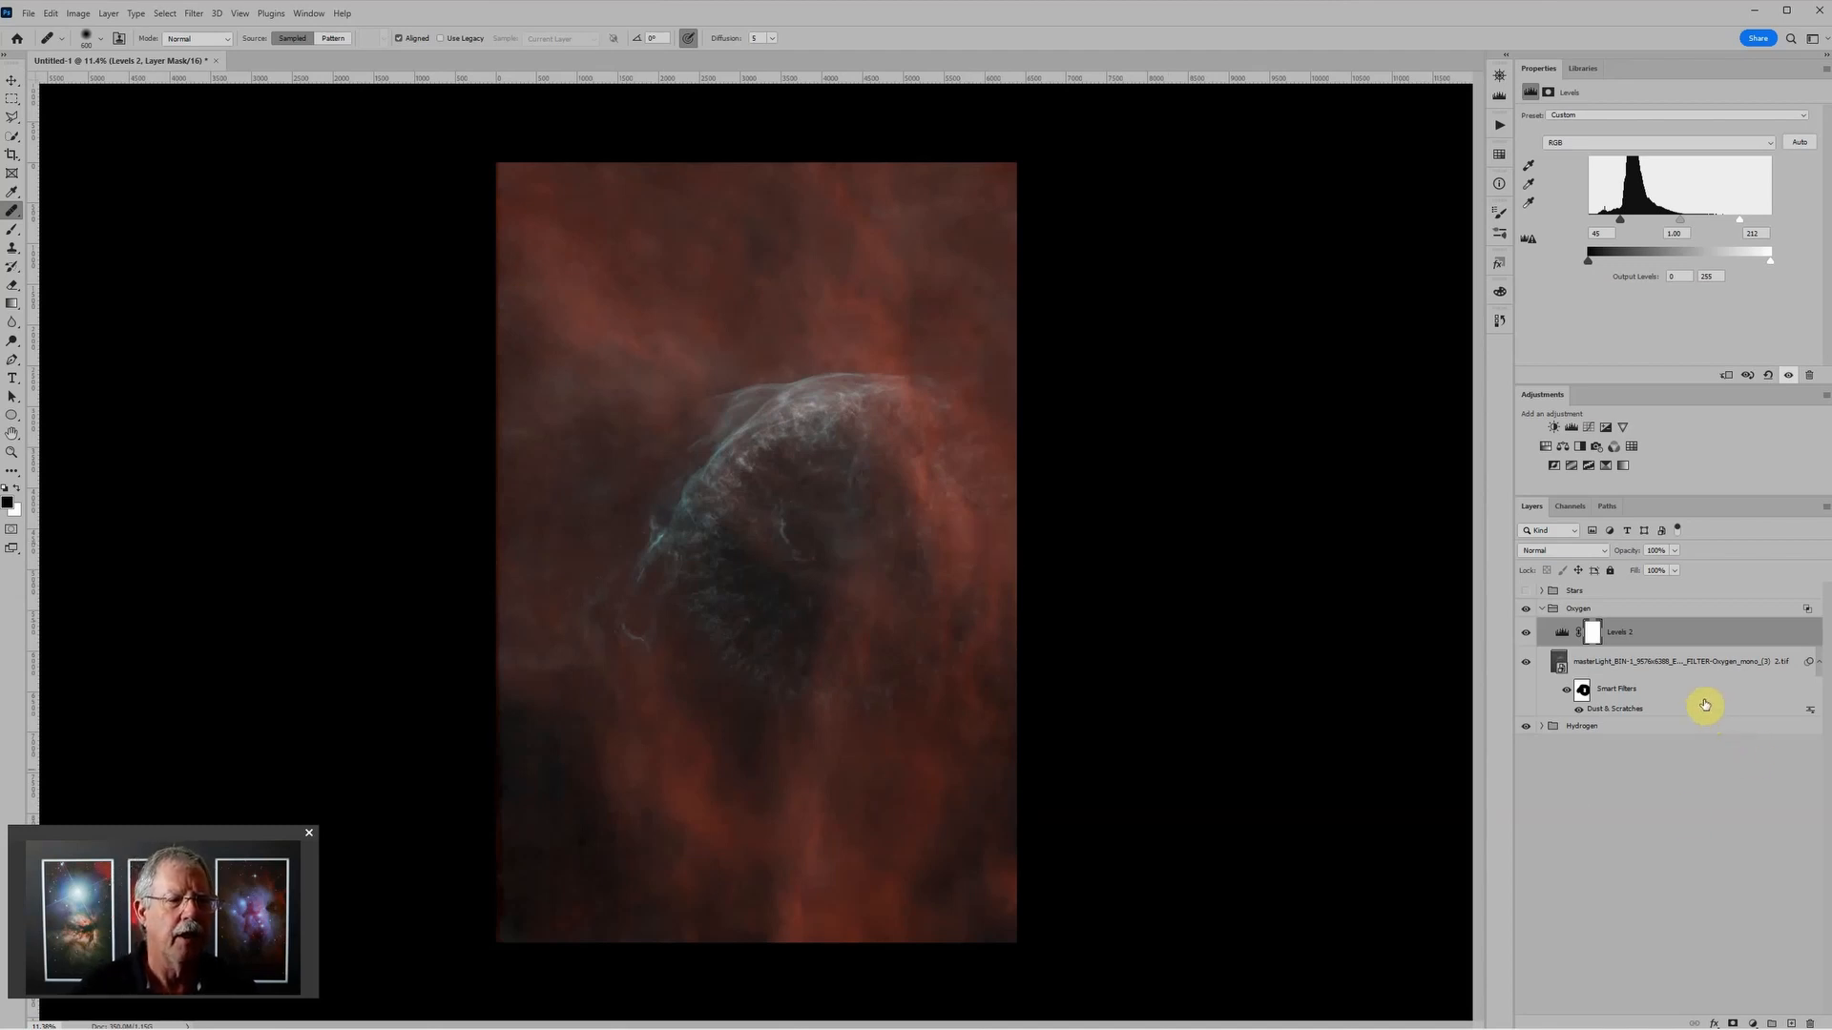
Step: Convert the Oxygen image layer with its Dust & Scratches filter into a new smart object
{"action": "left_click", "coordinate": [1581, 665]}
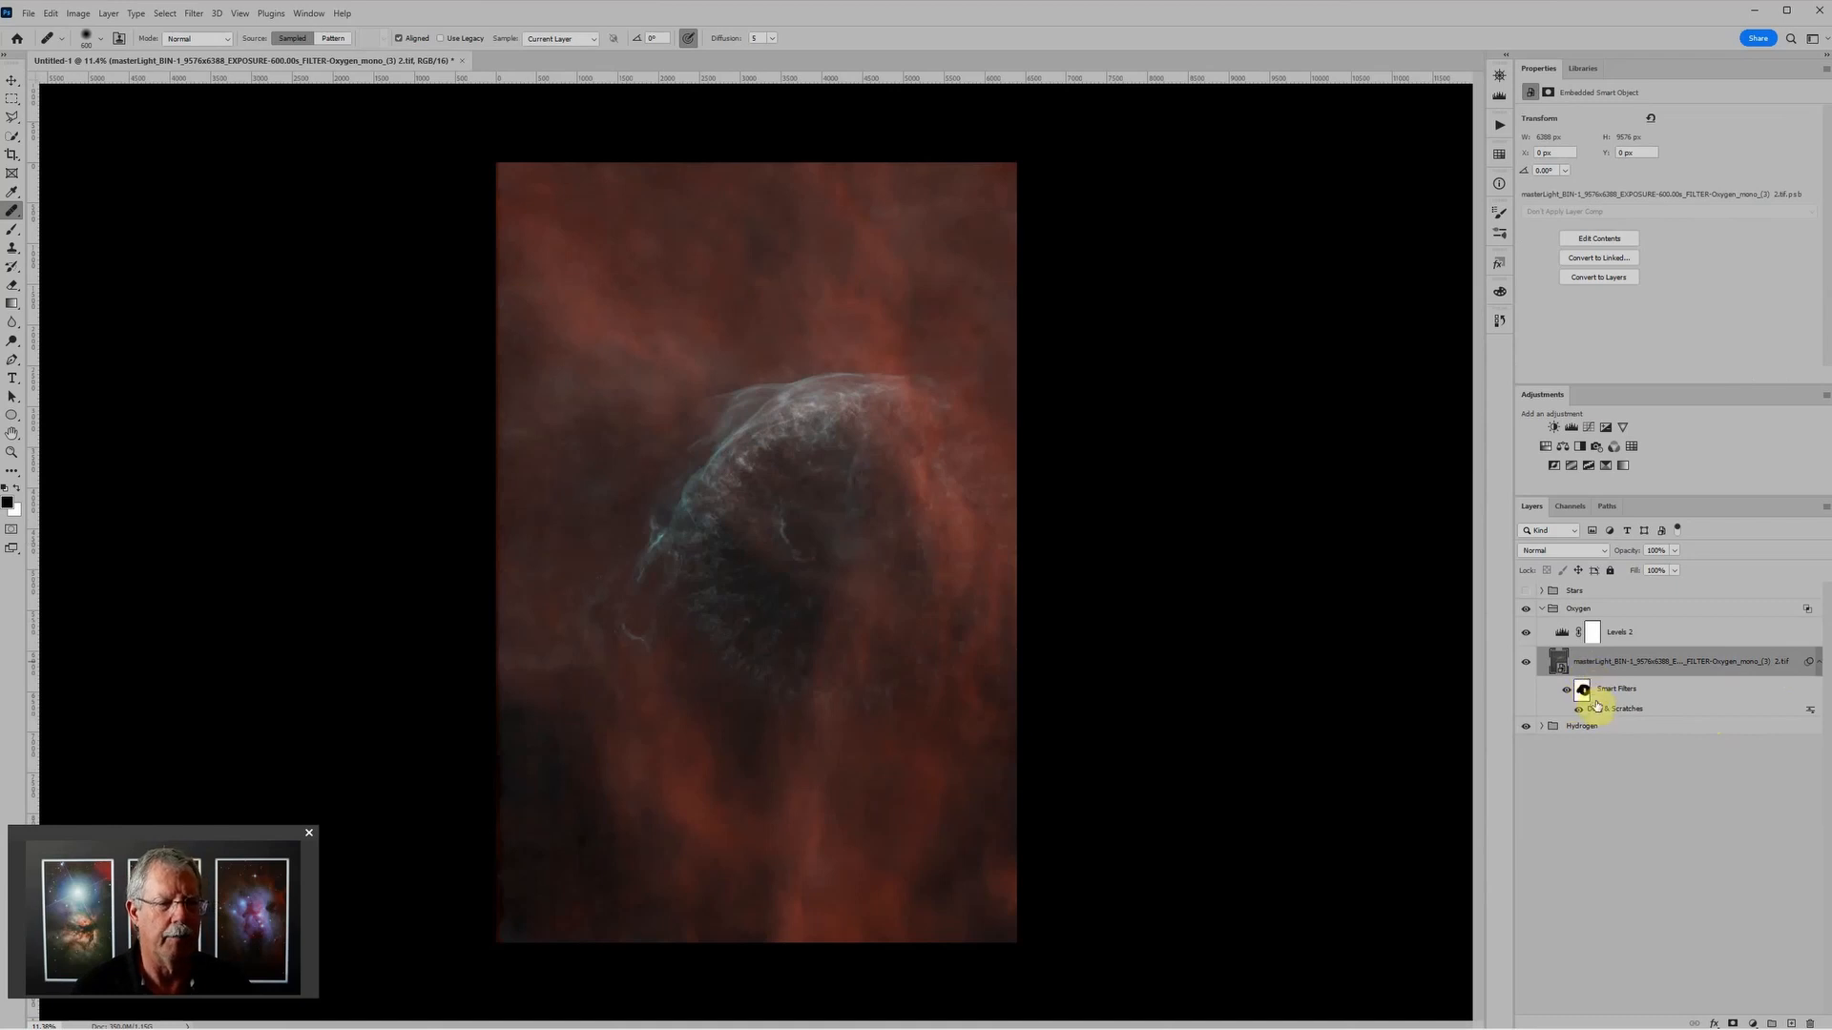
{"action": "right_click", "coordinate": [1797, 658]}
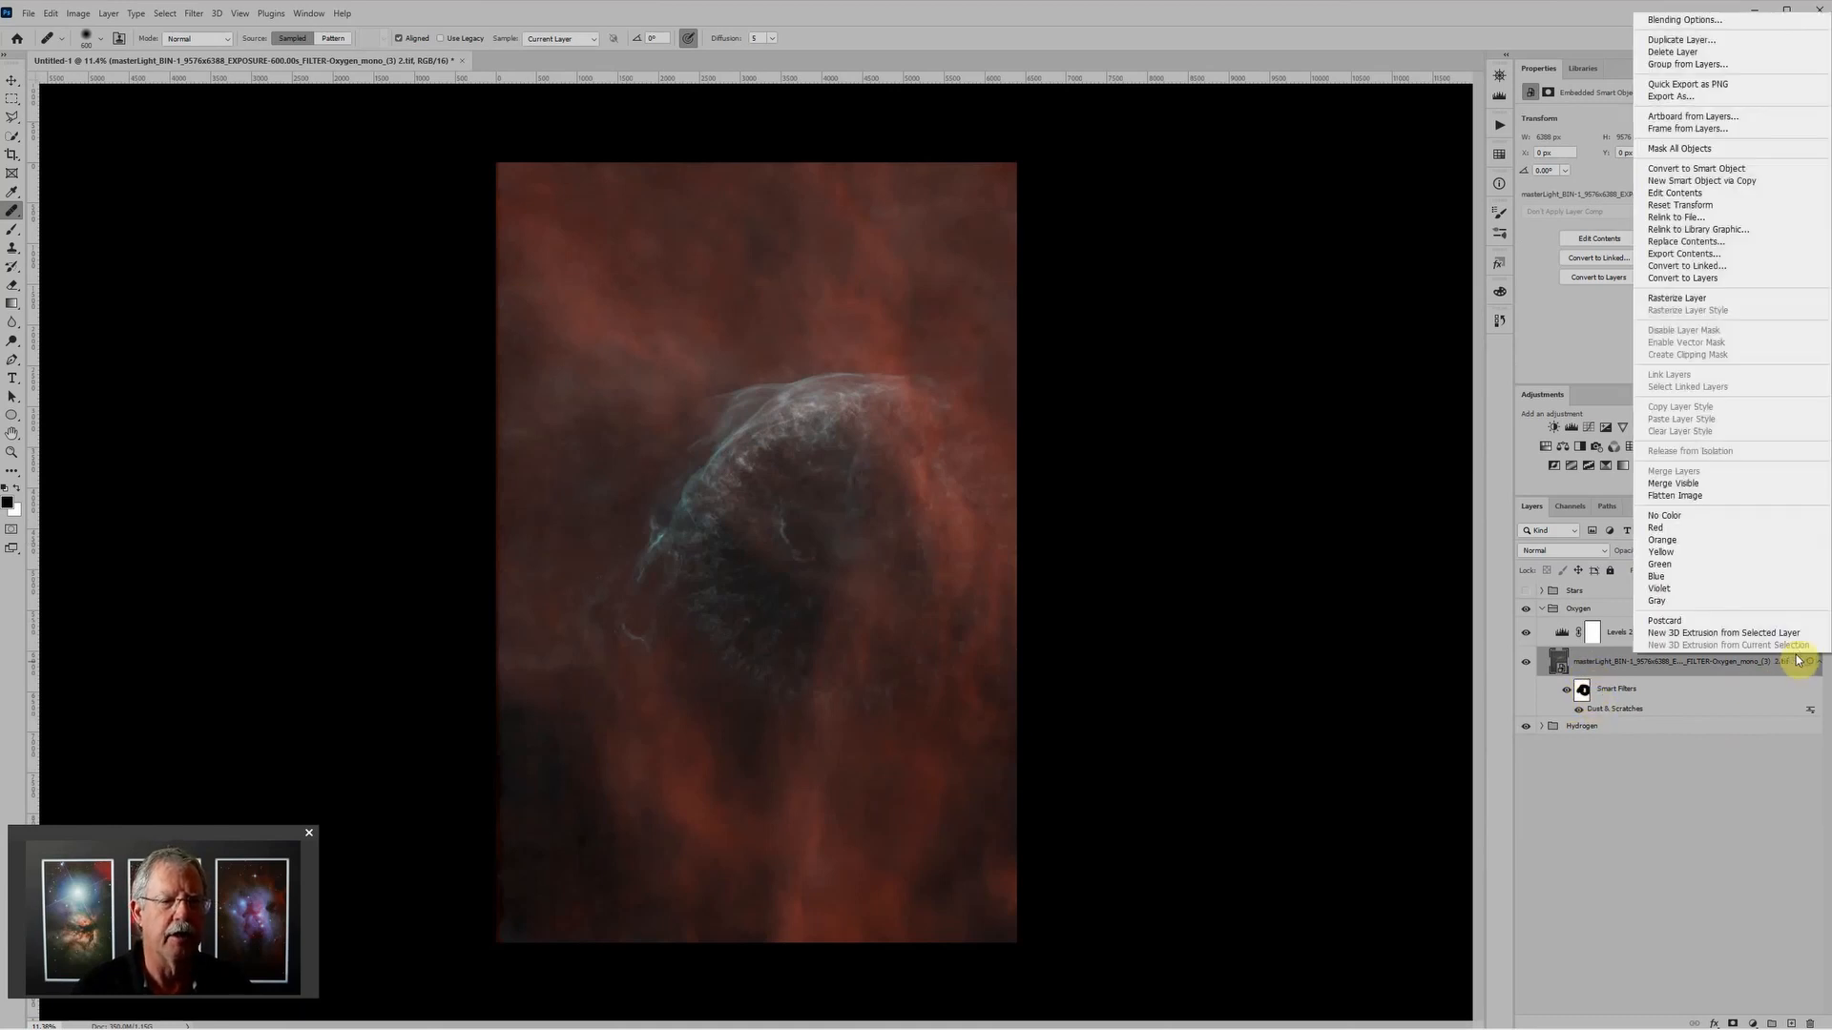
{"action": "left_click", "coordinate": [1697, 183]}
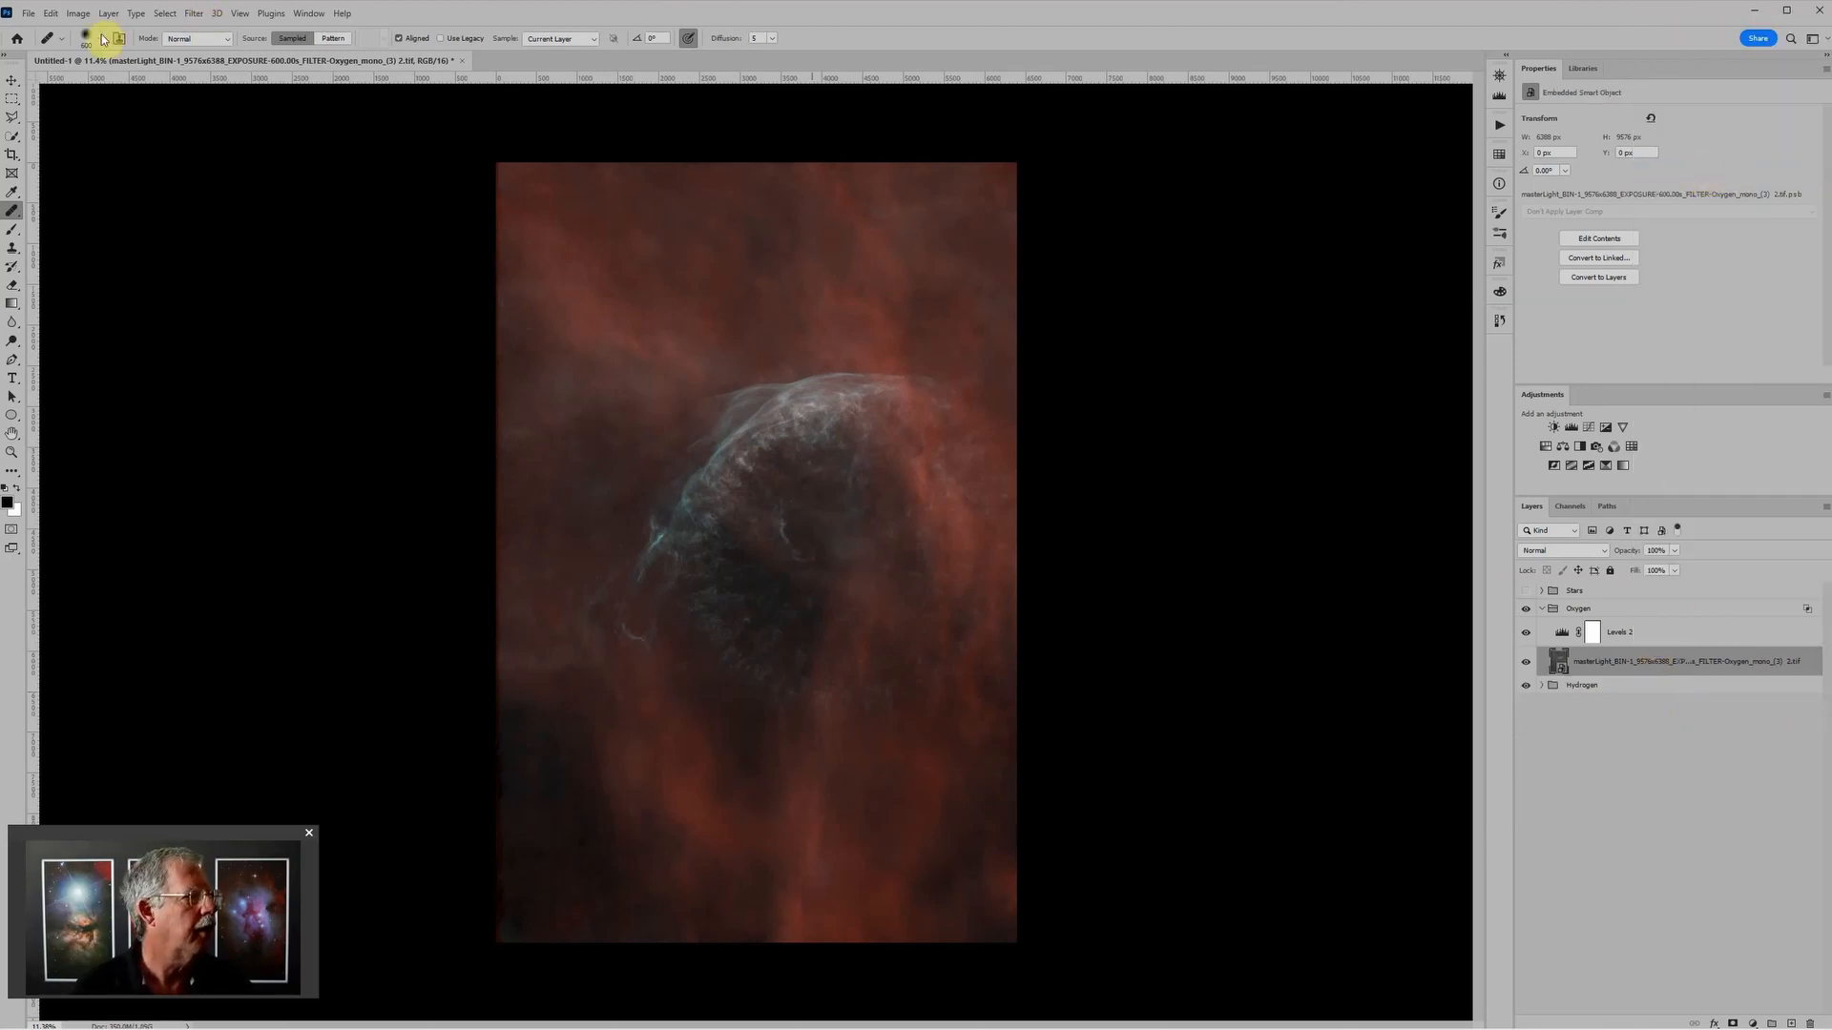
Step: Sharpen the Oxygen smart object with Unsharp Mask at amount 69%, radius about 564.9 pixels and threshold 0, comparing the preview before applying
{"action": "left_click", "coordinate": [195, 14]}
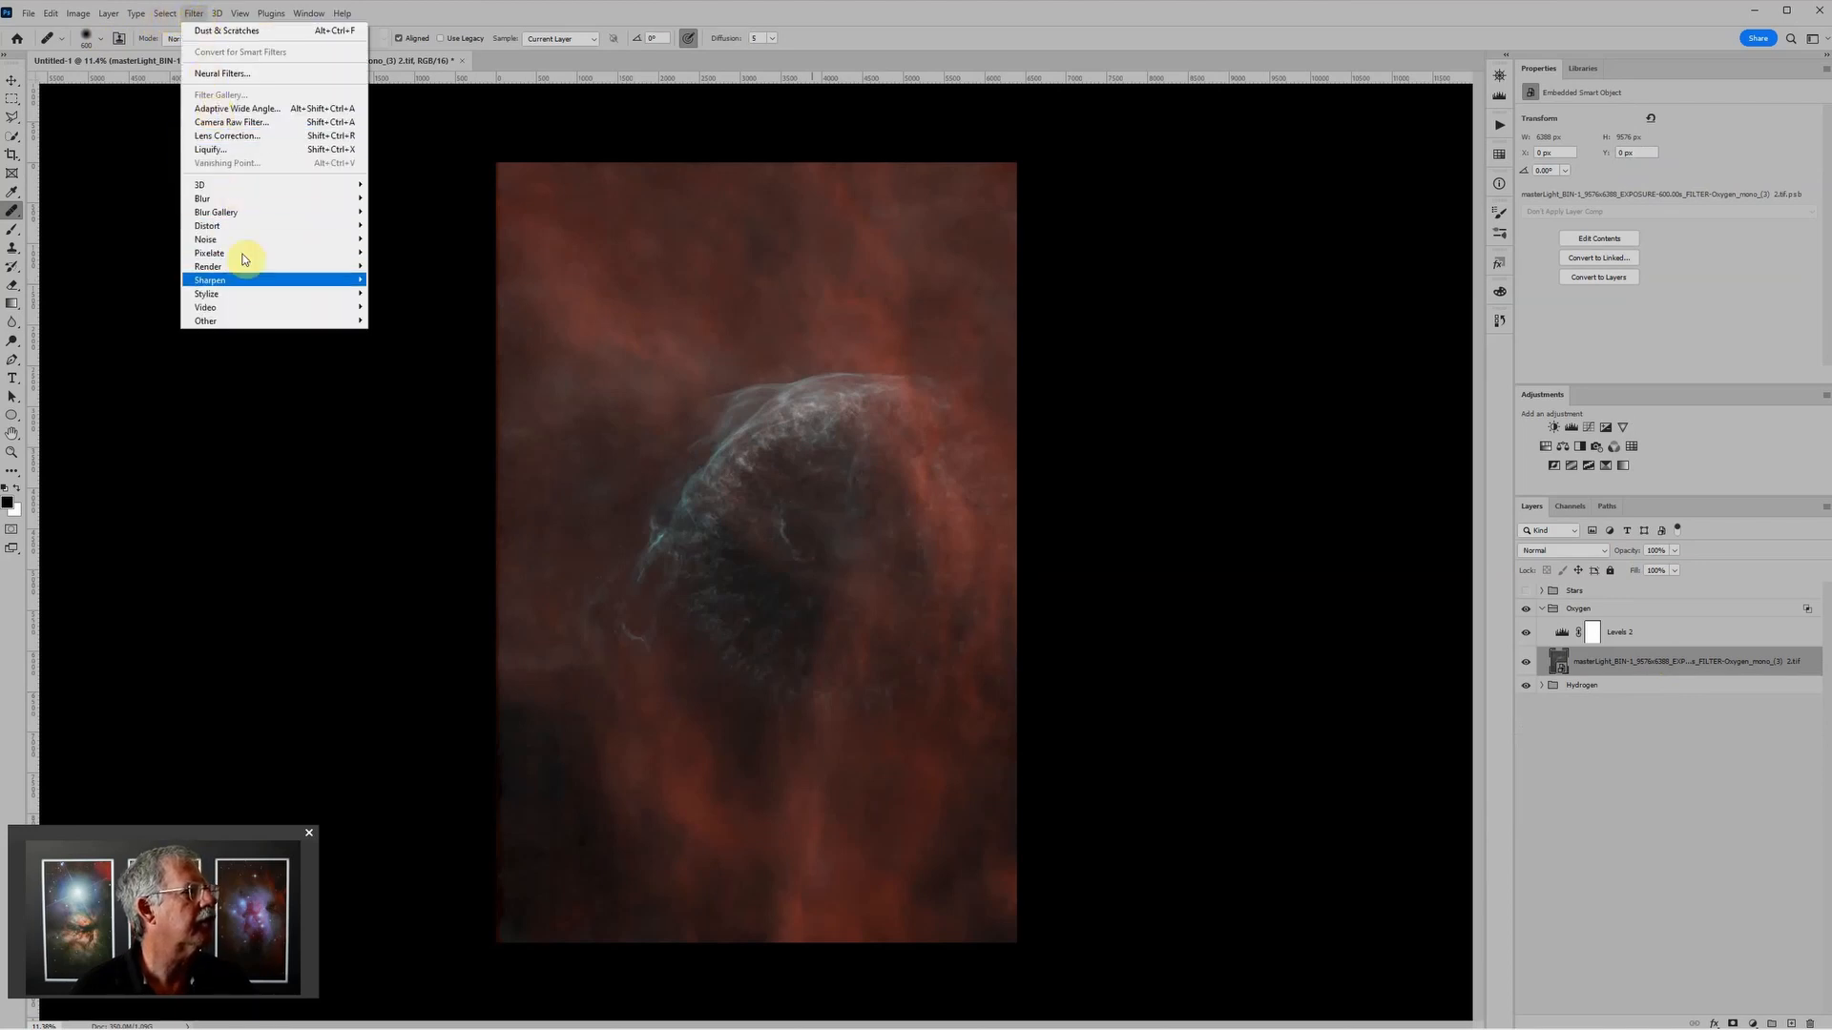
{"action": "mouse_move", "coordinate": [245, 280]}
{"action": "left_click", "coordinate": [395, 332]}
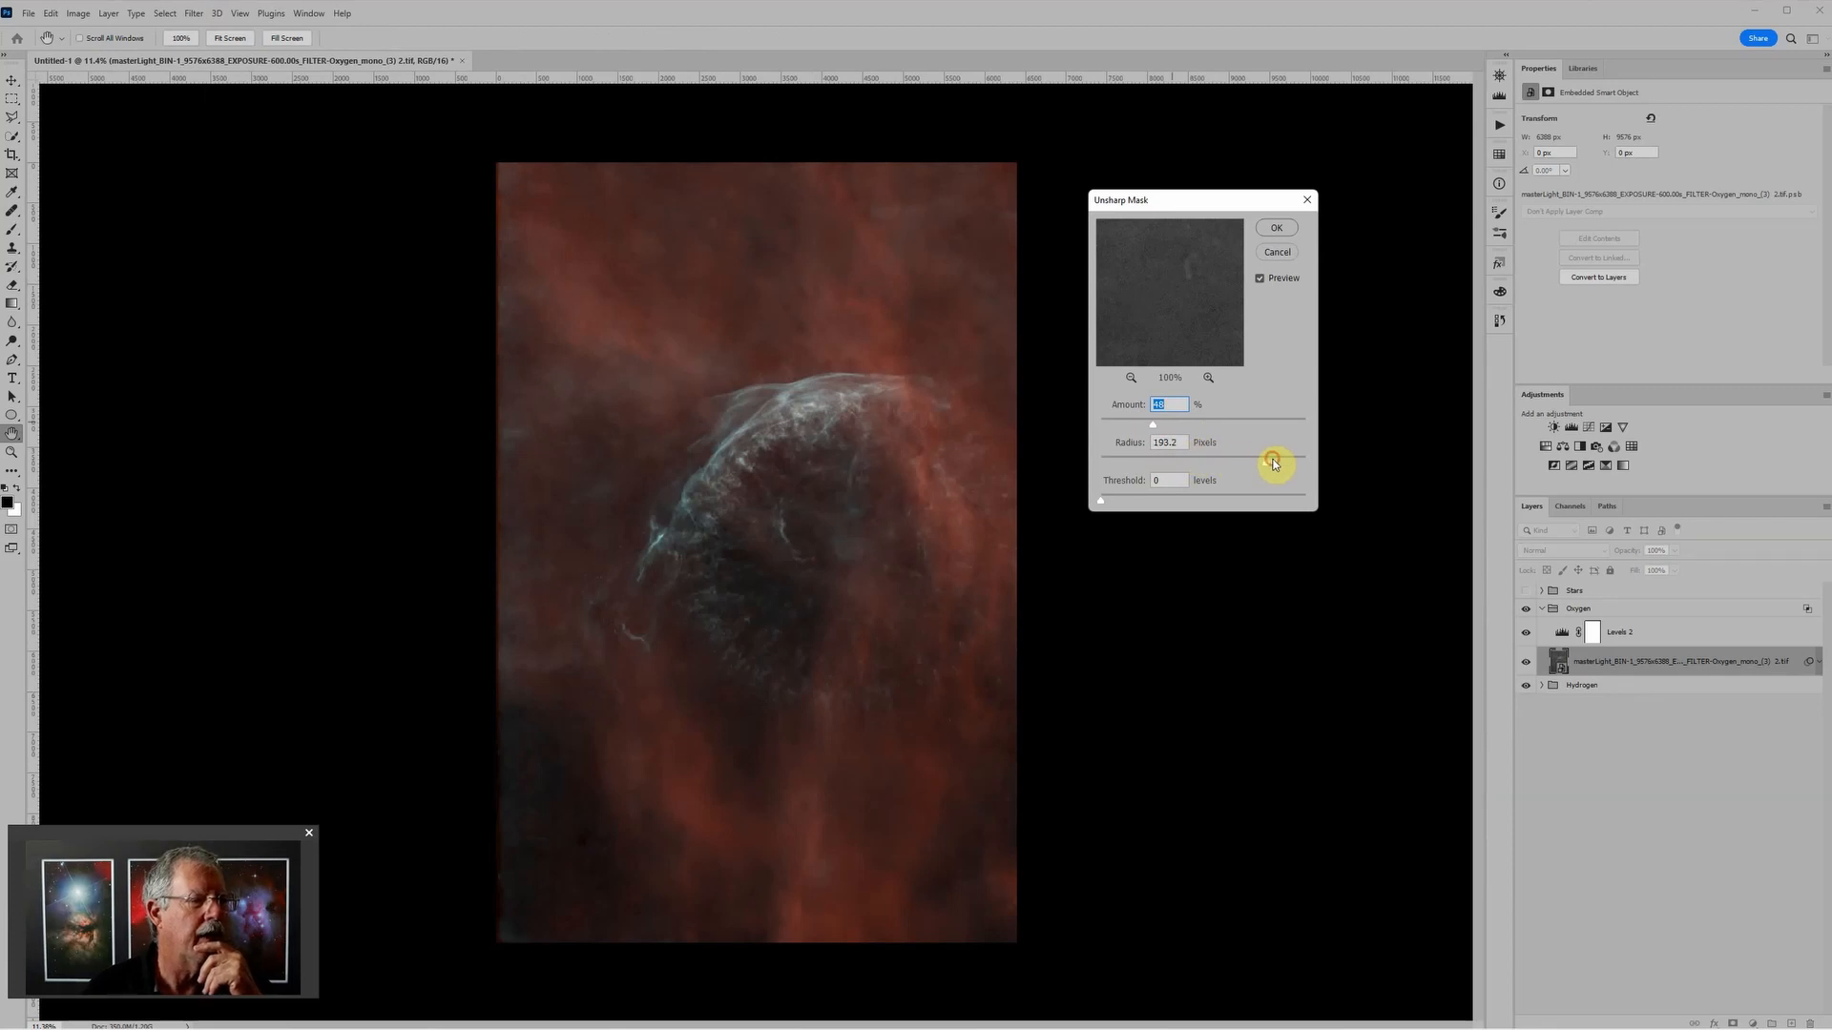
{"action": "left_click_drag", "start_coordinate": [1278, 461], "coordinate": [1290, 461]}
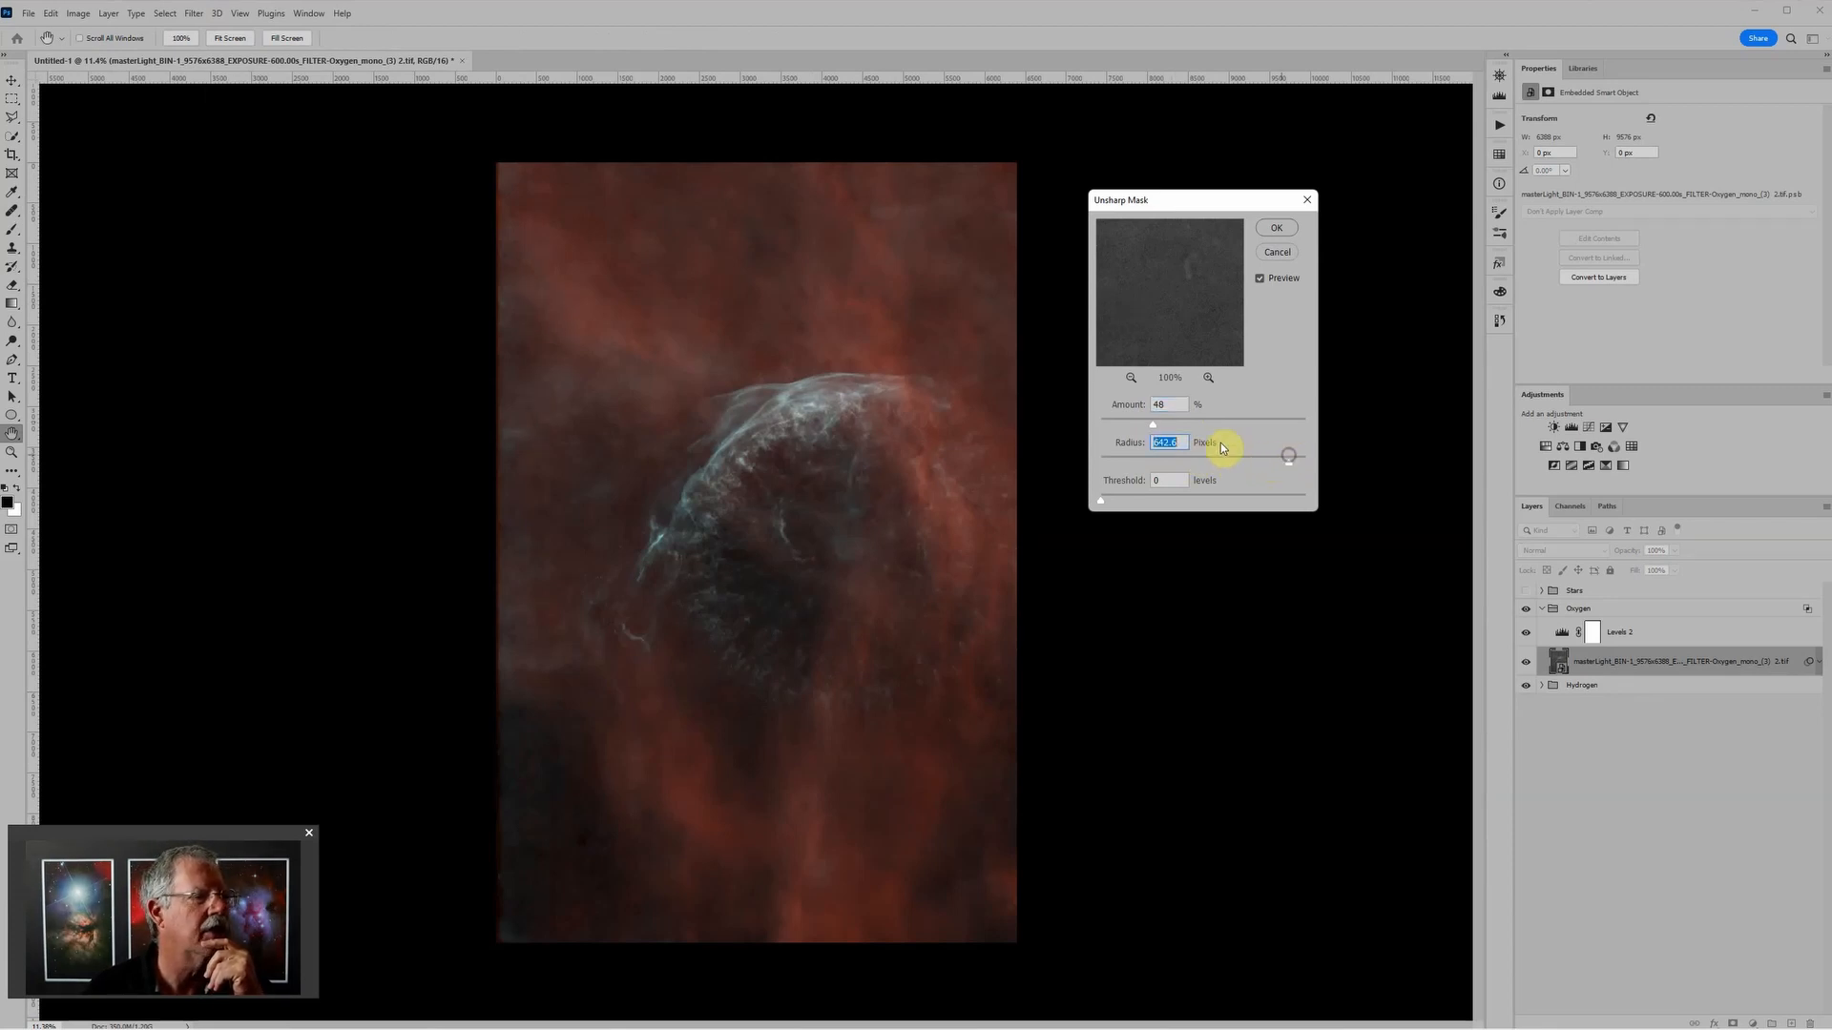
{"action": "left_click_drag", "start_coordinate": [1155, 423], "coordinate": [1176, 426]}
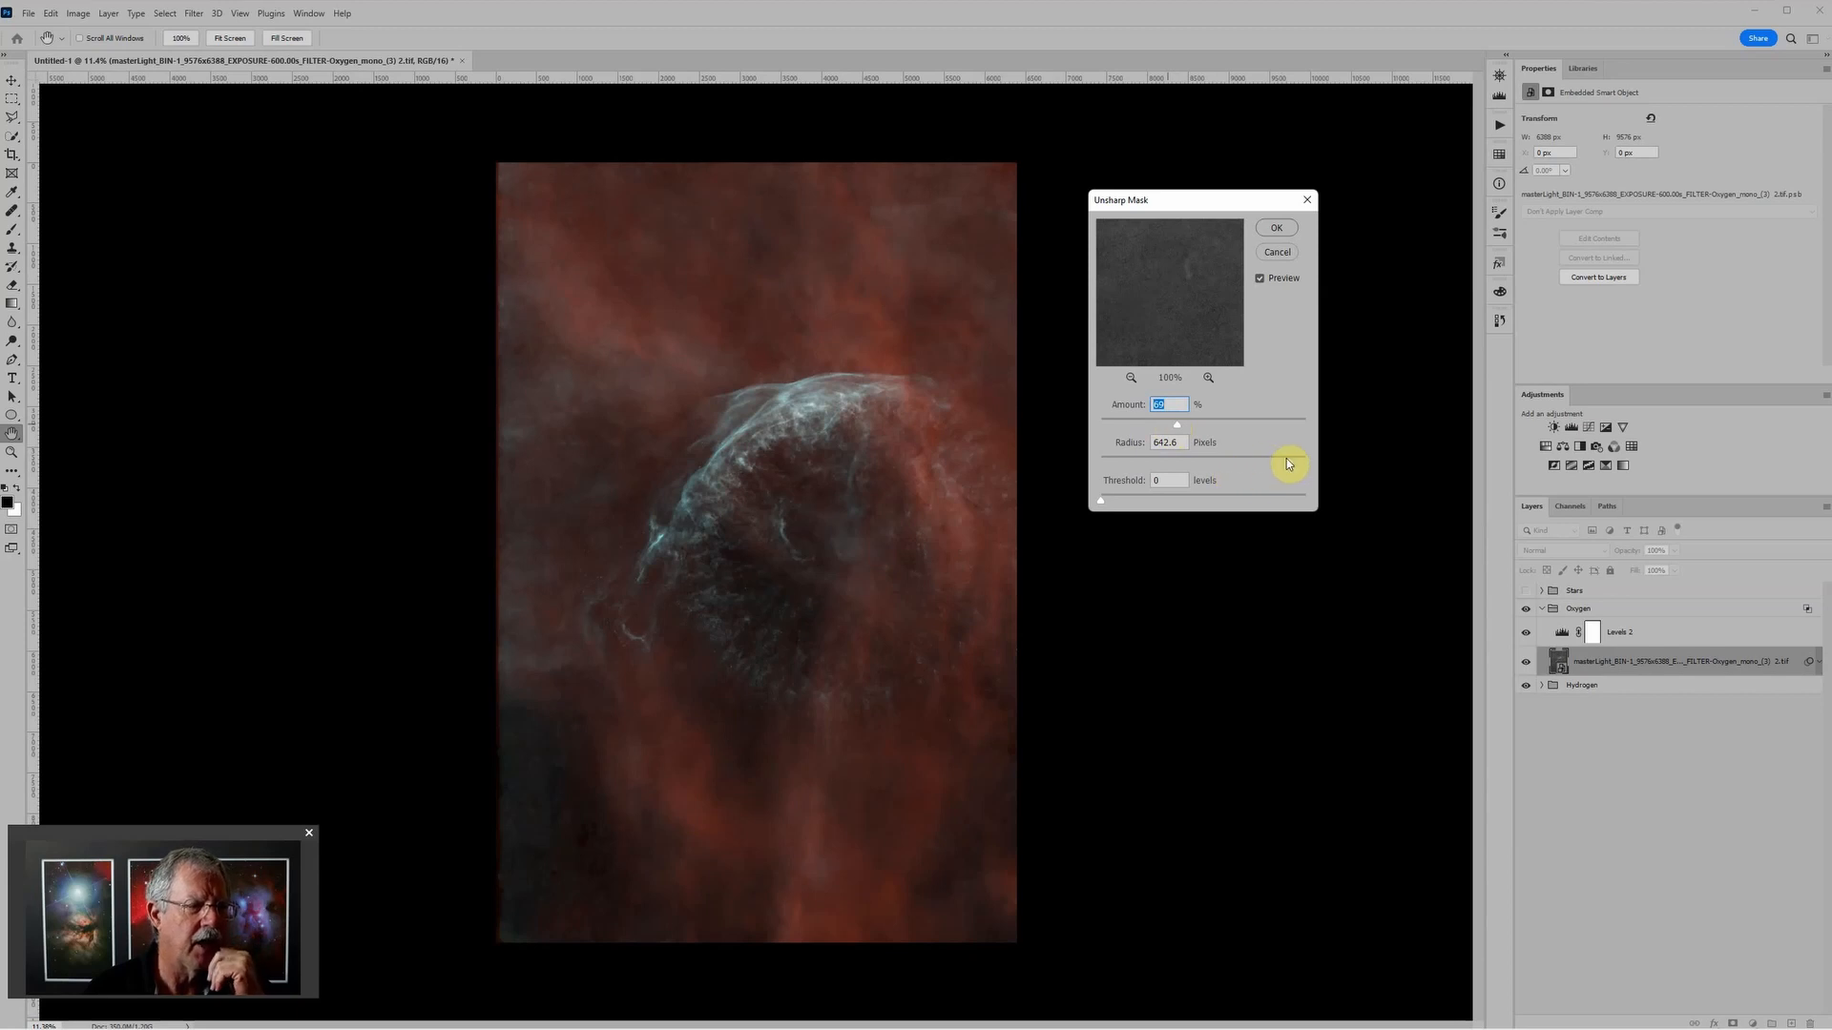
{"action": "left_click_drag", "start_coordinate": [1286, 461], "coordinate": [1285, 460]}
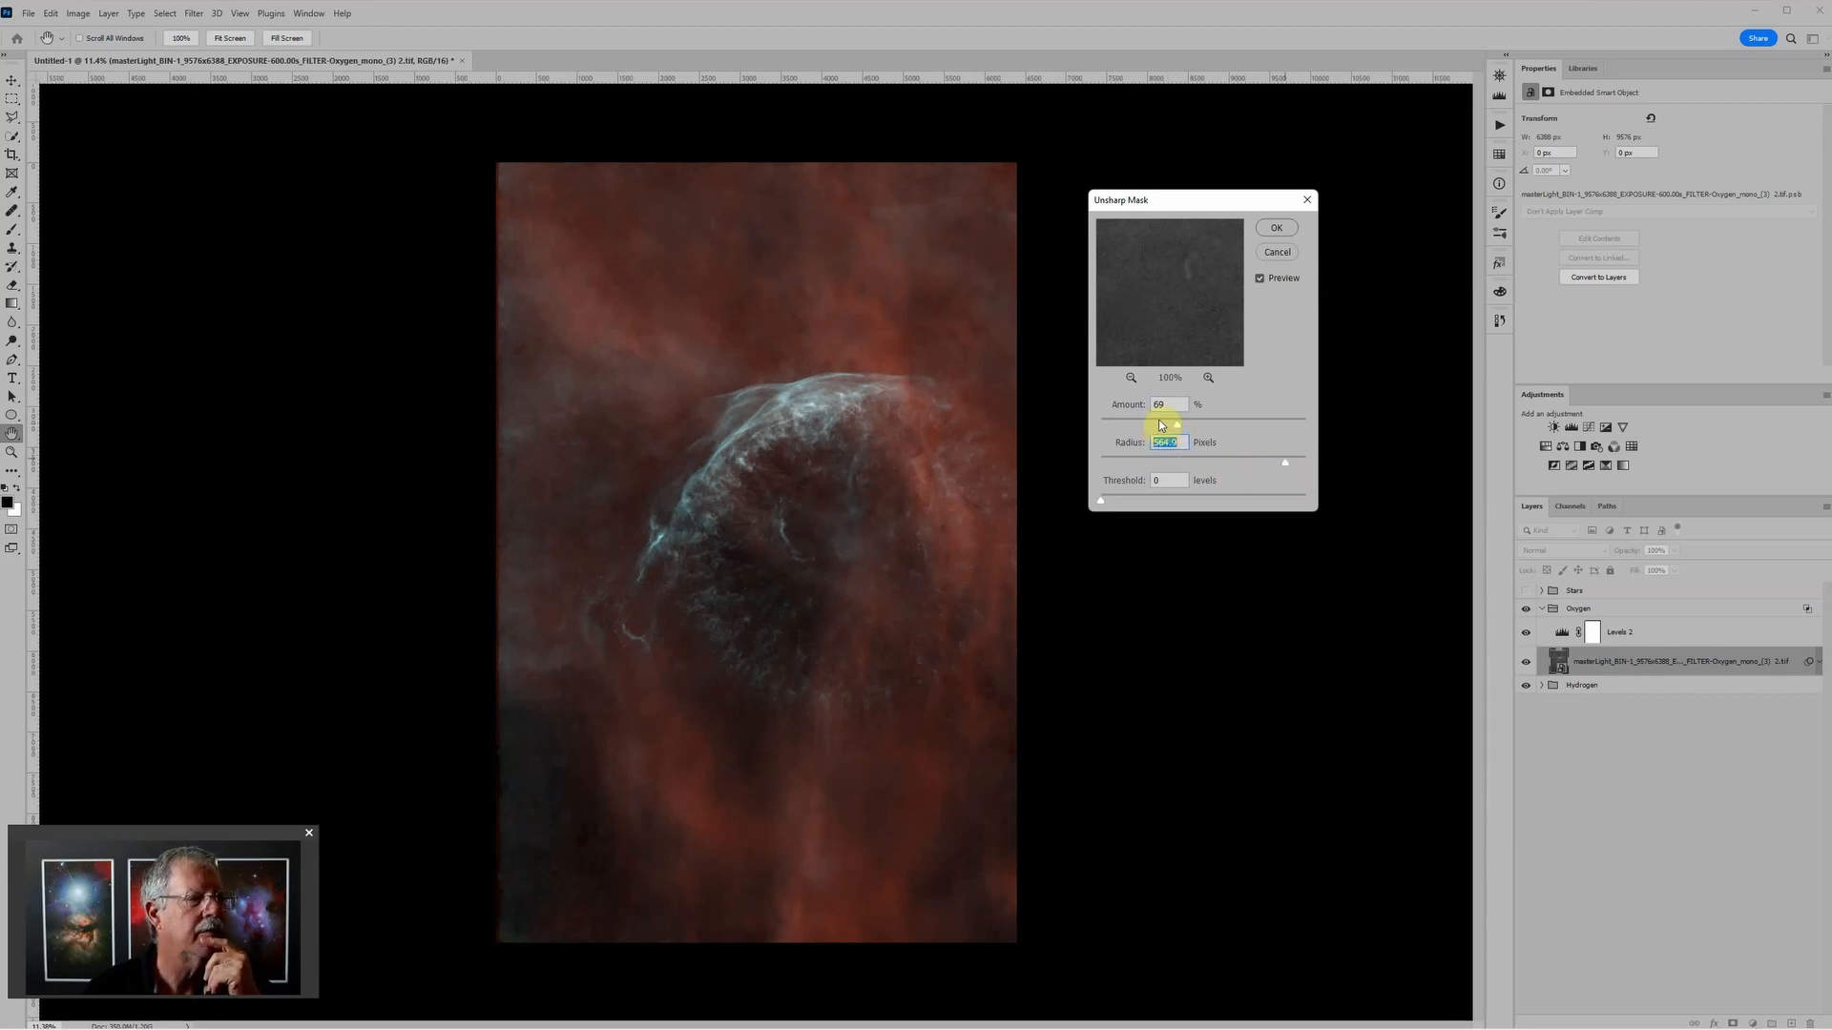
{"action": "left_click_drag", "start_coordinate": [1176, 424], "coordinate": [1185, 427]}
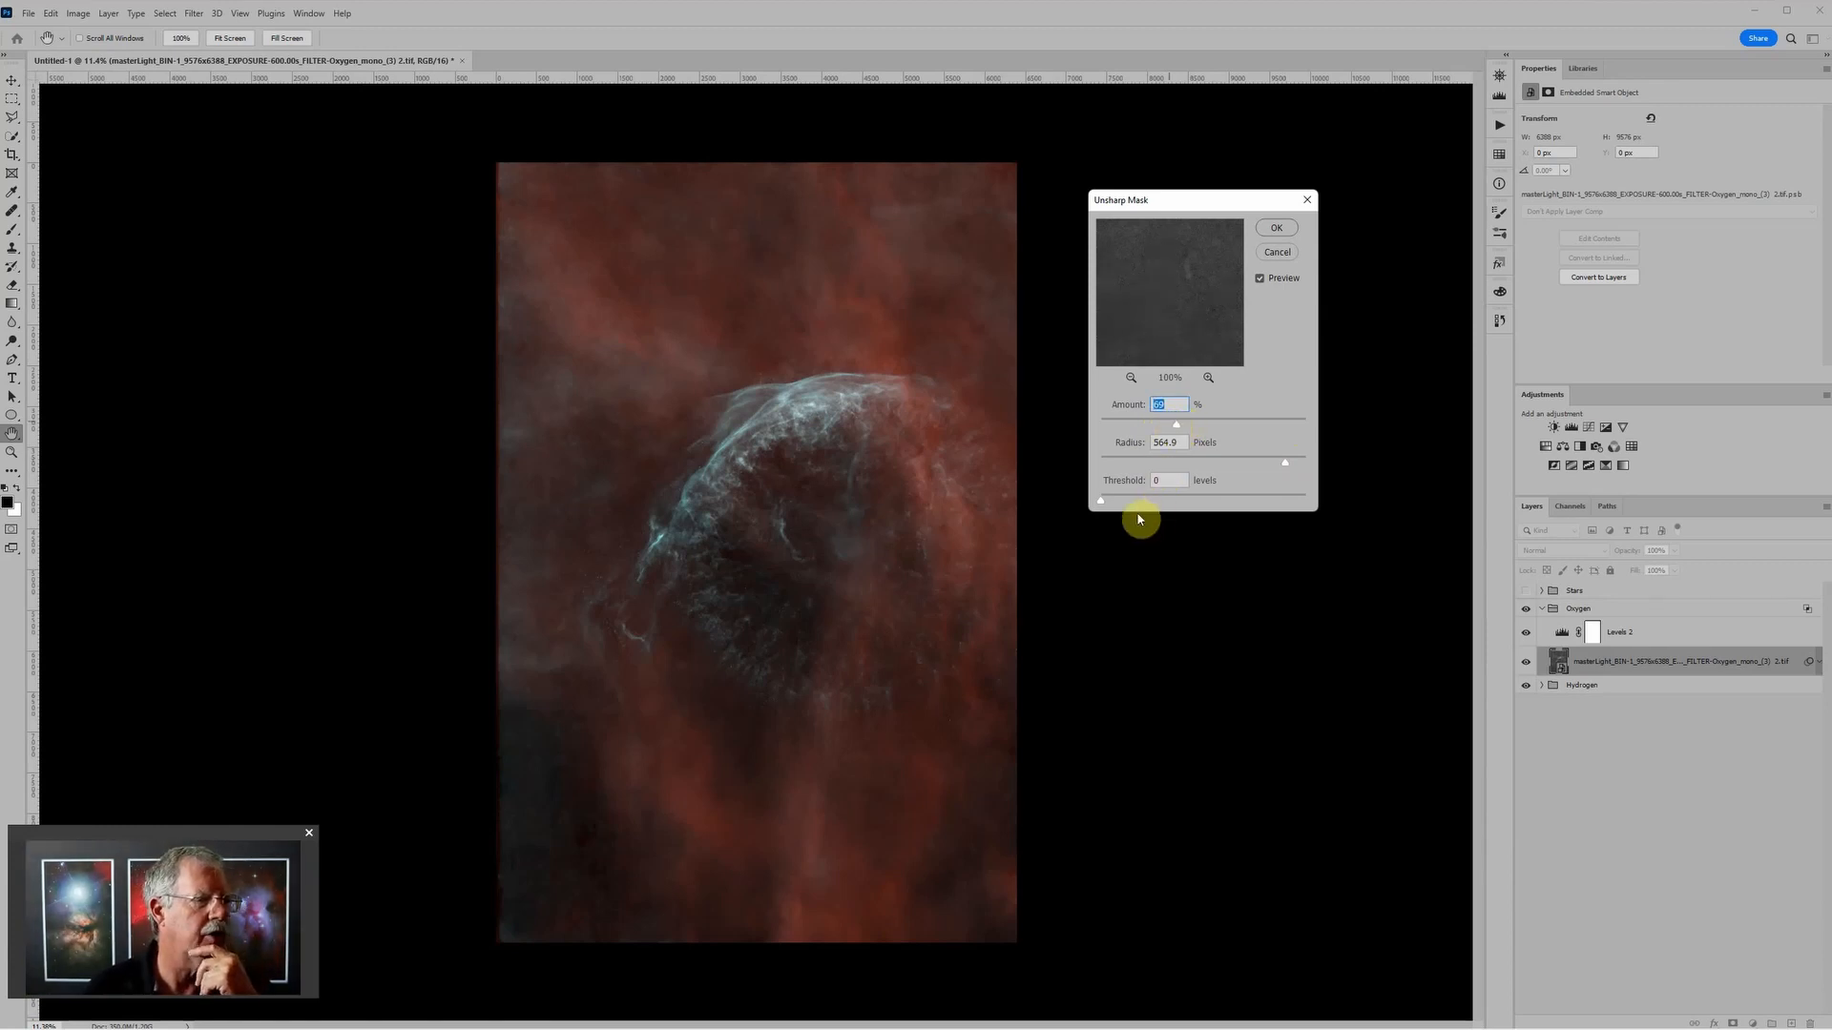
{"action": "left_click", "coordinate": [1260, 279]}
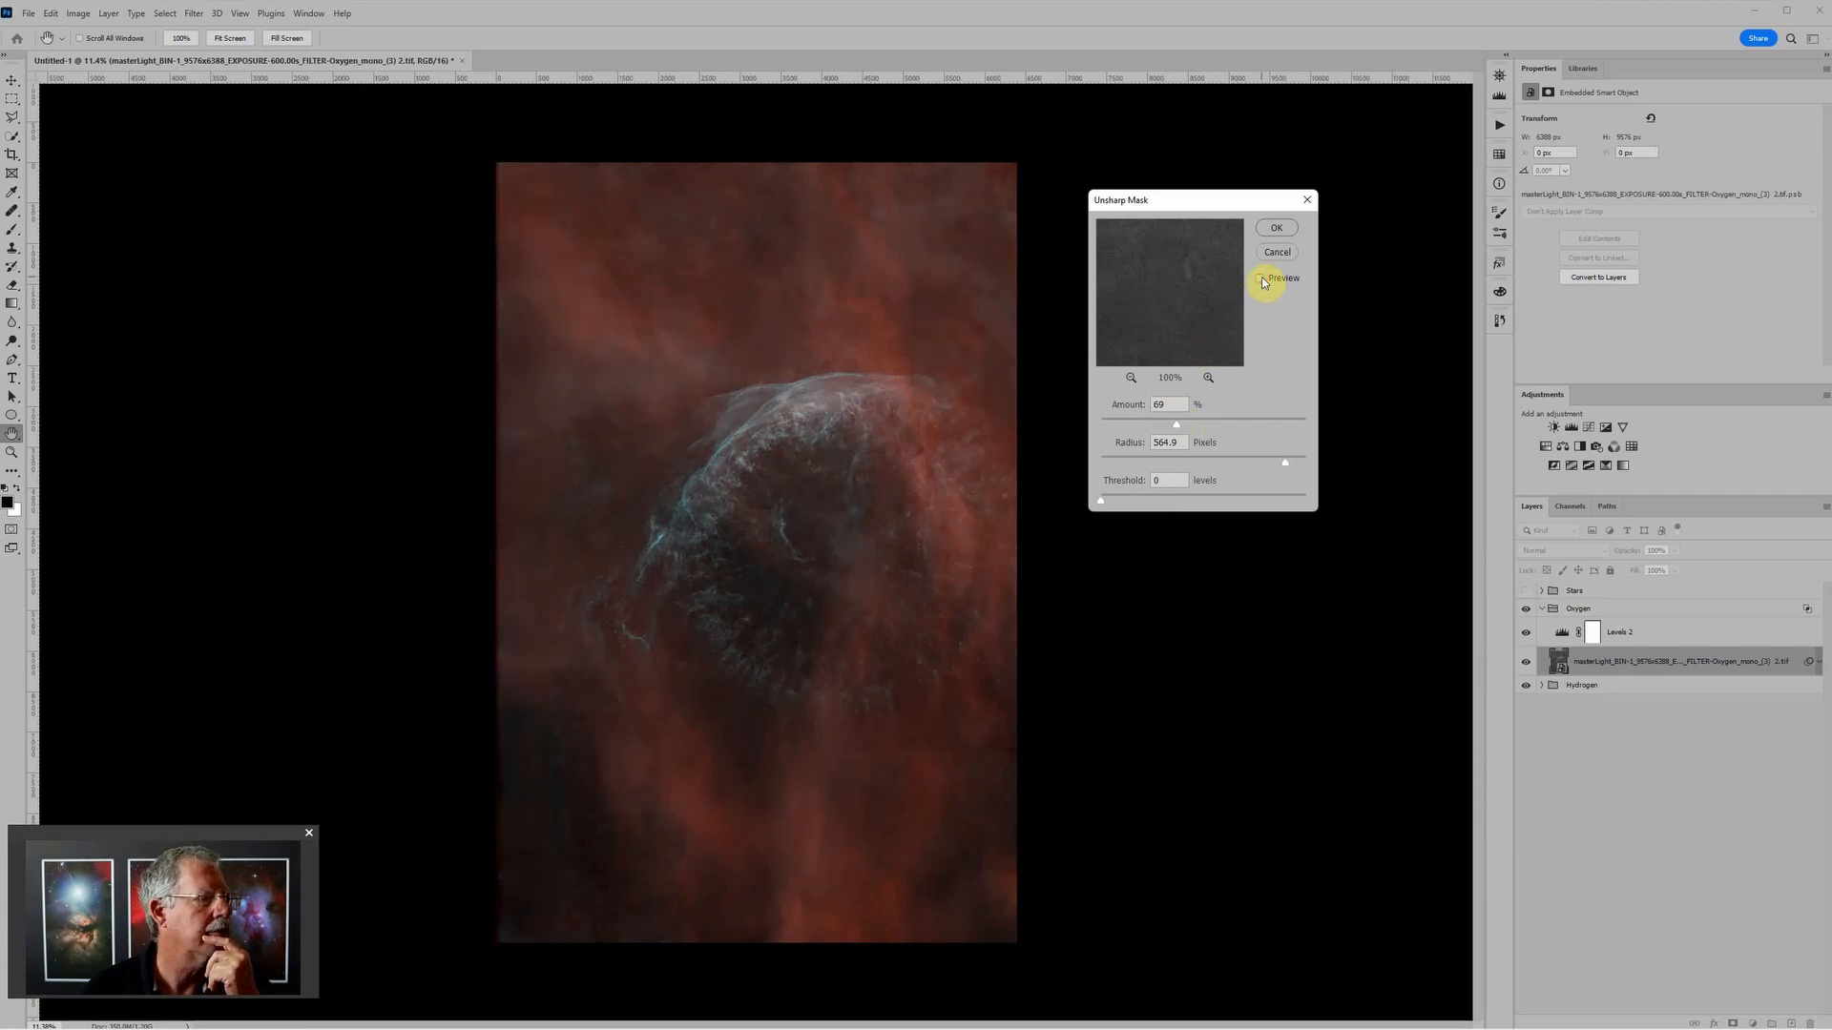
{"action": "left_click", "coordinate": [1260, 279]}
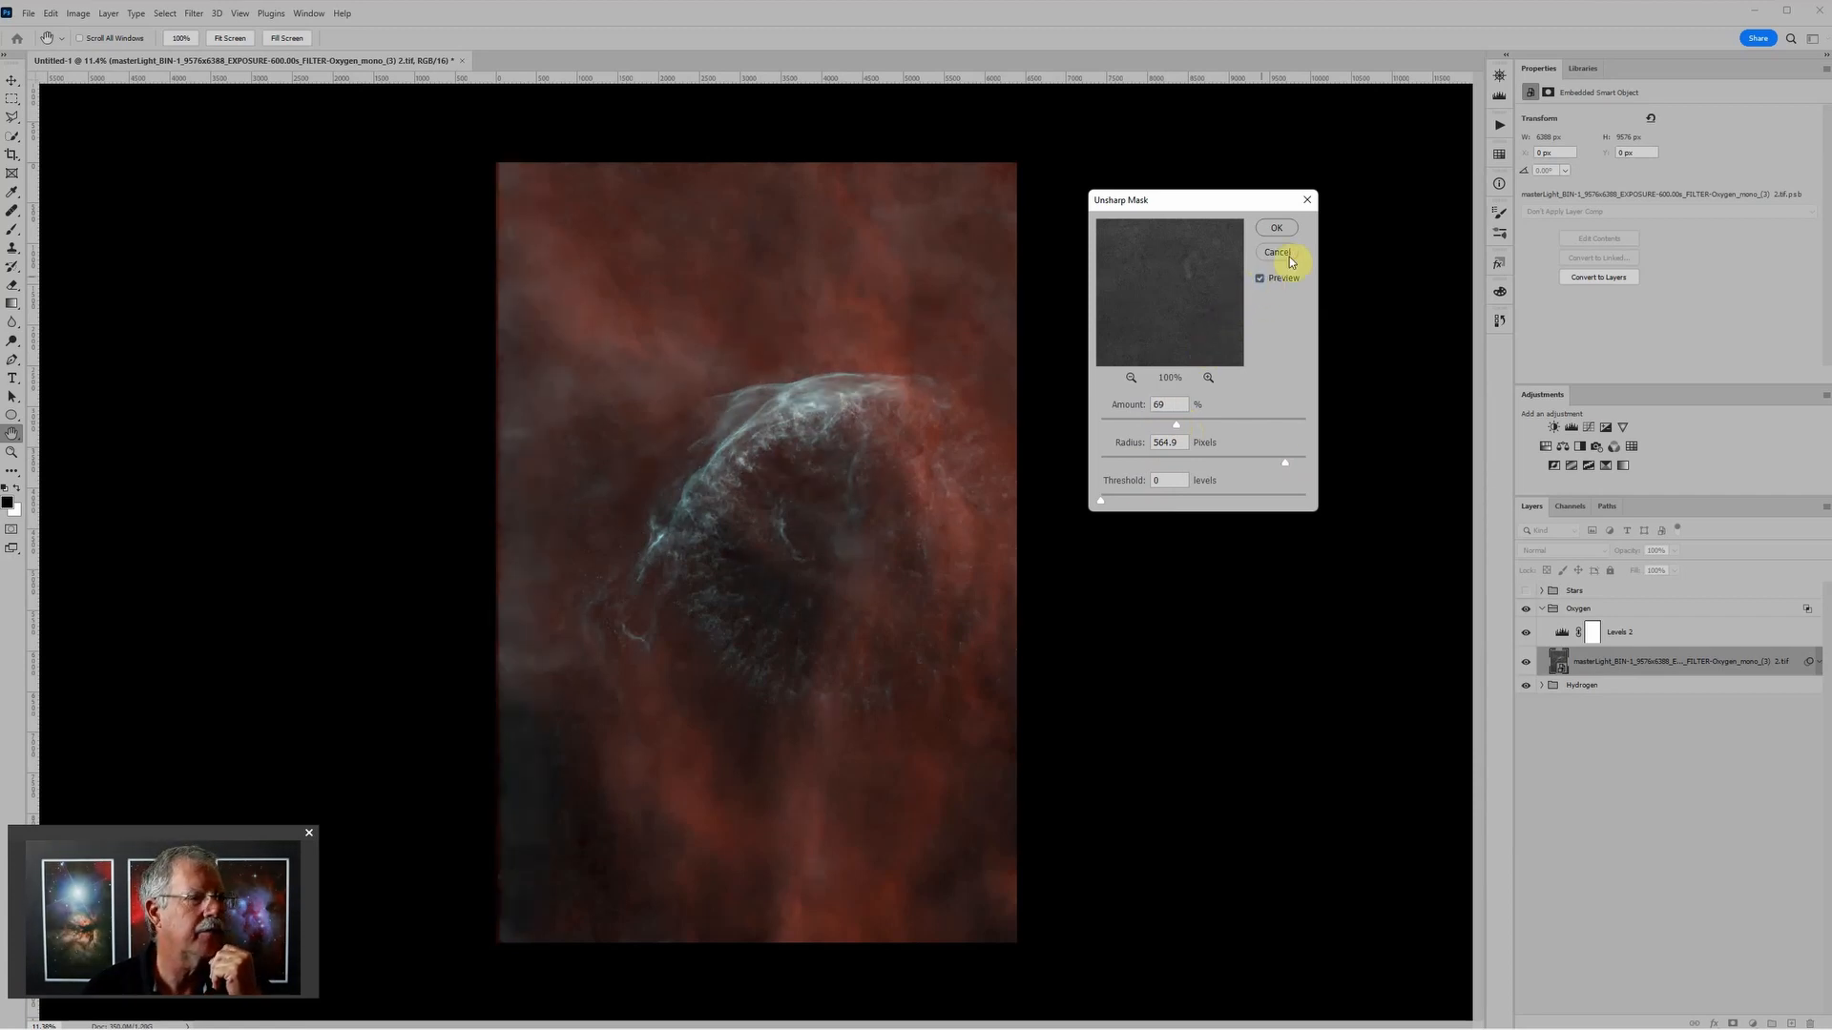
{"action": "left_click", "coordinate": [1277, 228]}
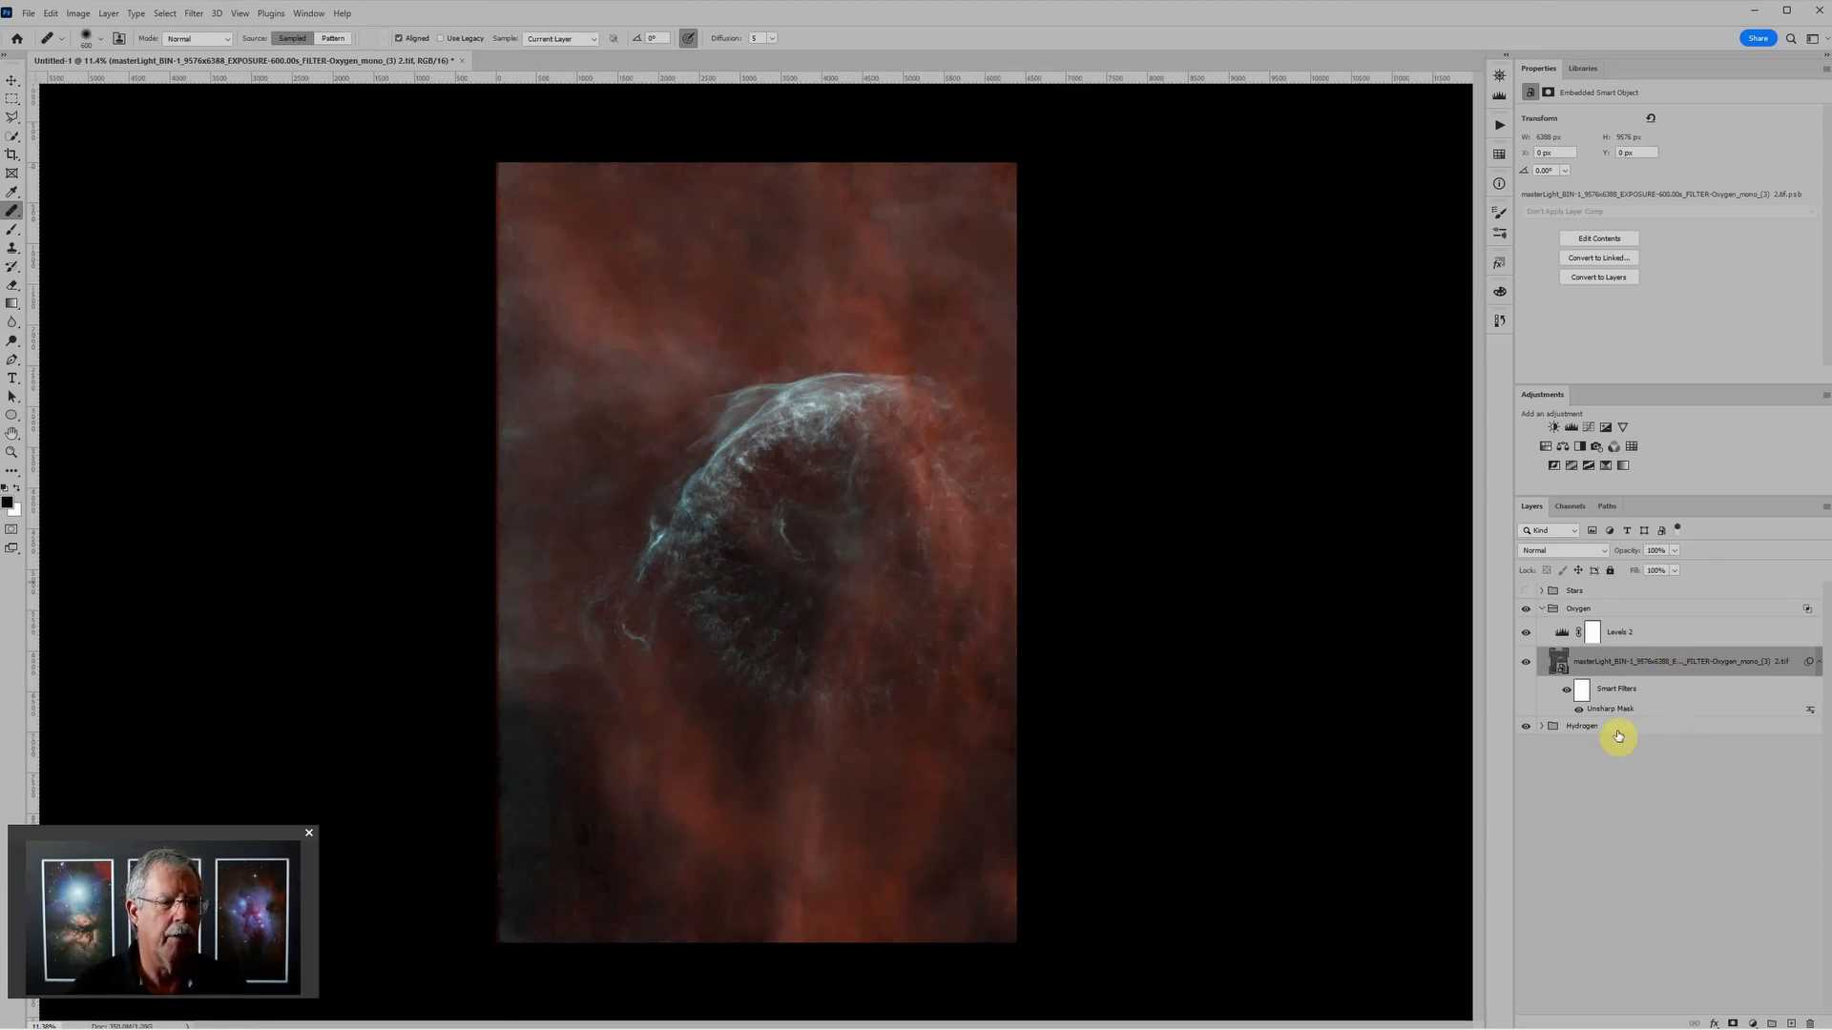
Step: Paint black with an enlarged brush on the Unsharp Mask filter mask to remove the sharpening from the background around the nebula
{"action": "left_click", "coordinate": [1584, 695]}
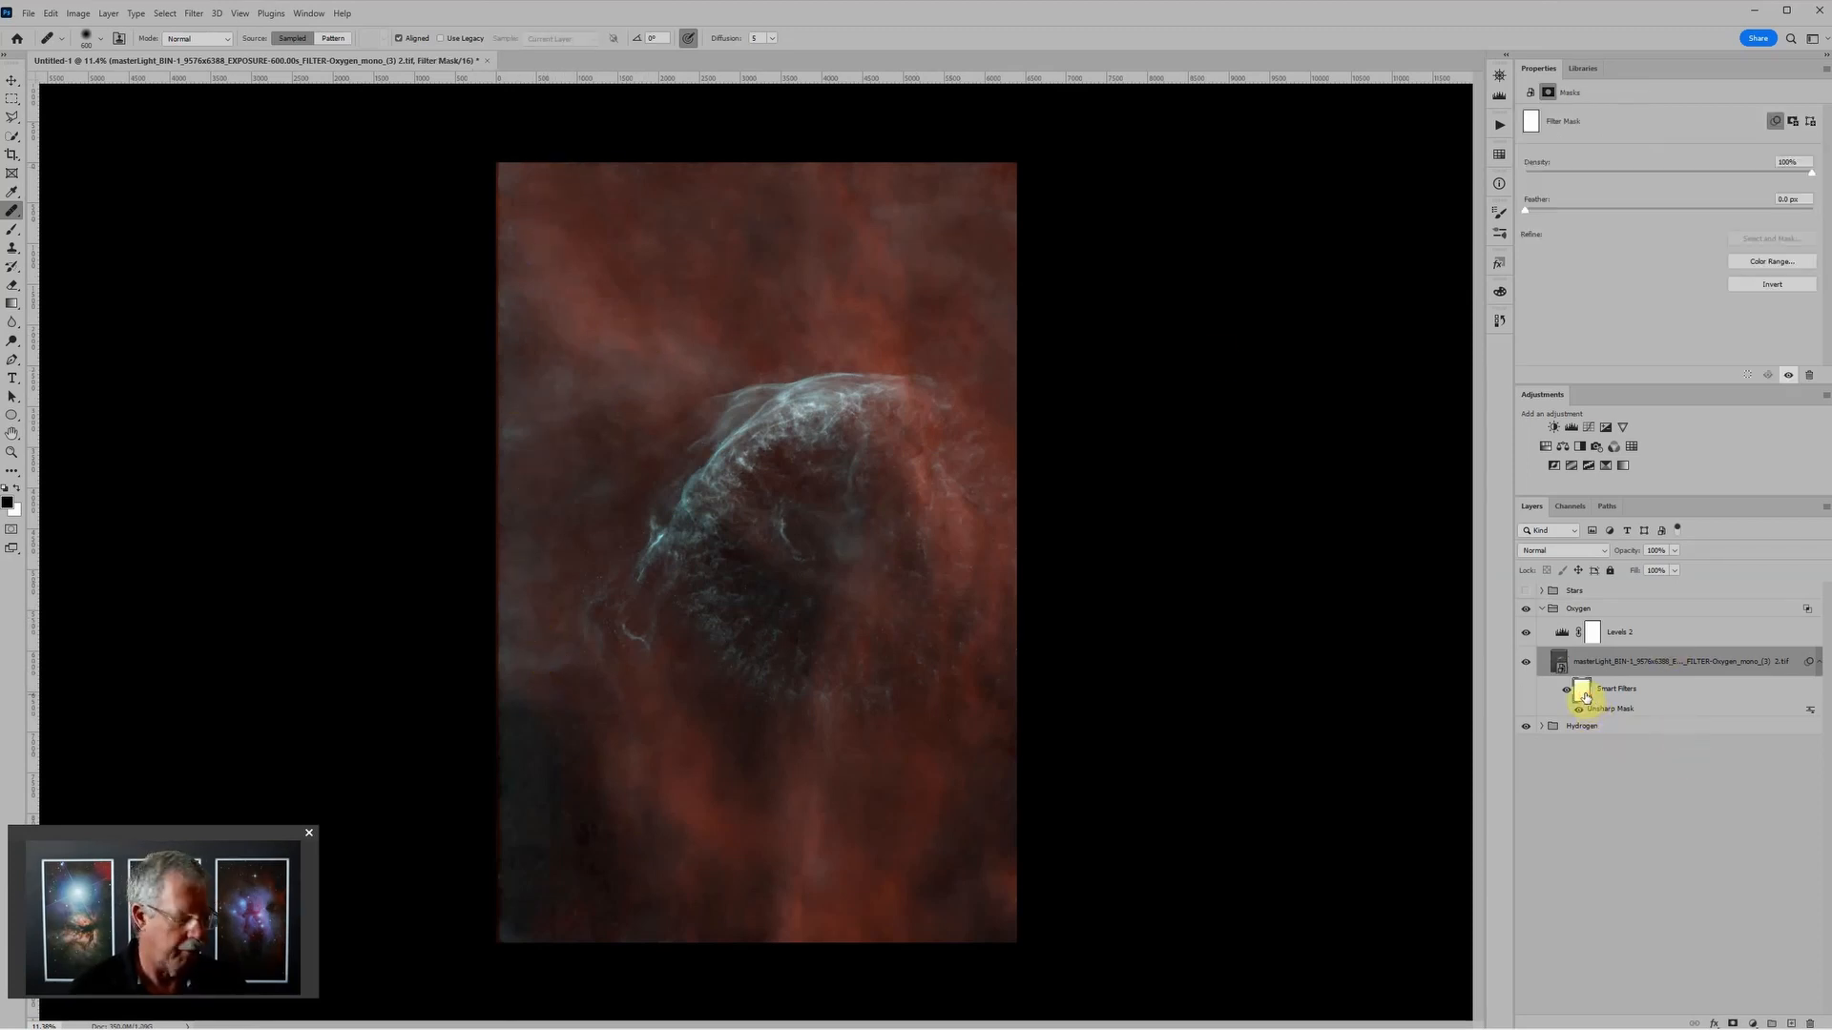
{"action": "key", "text": "b"}
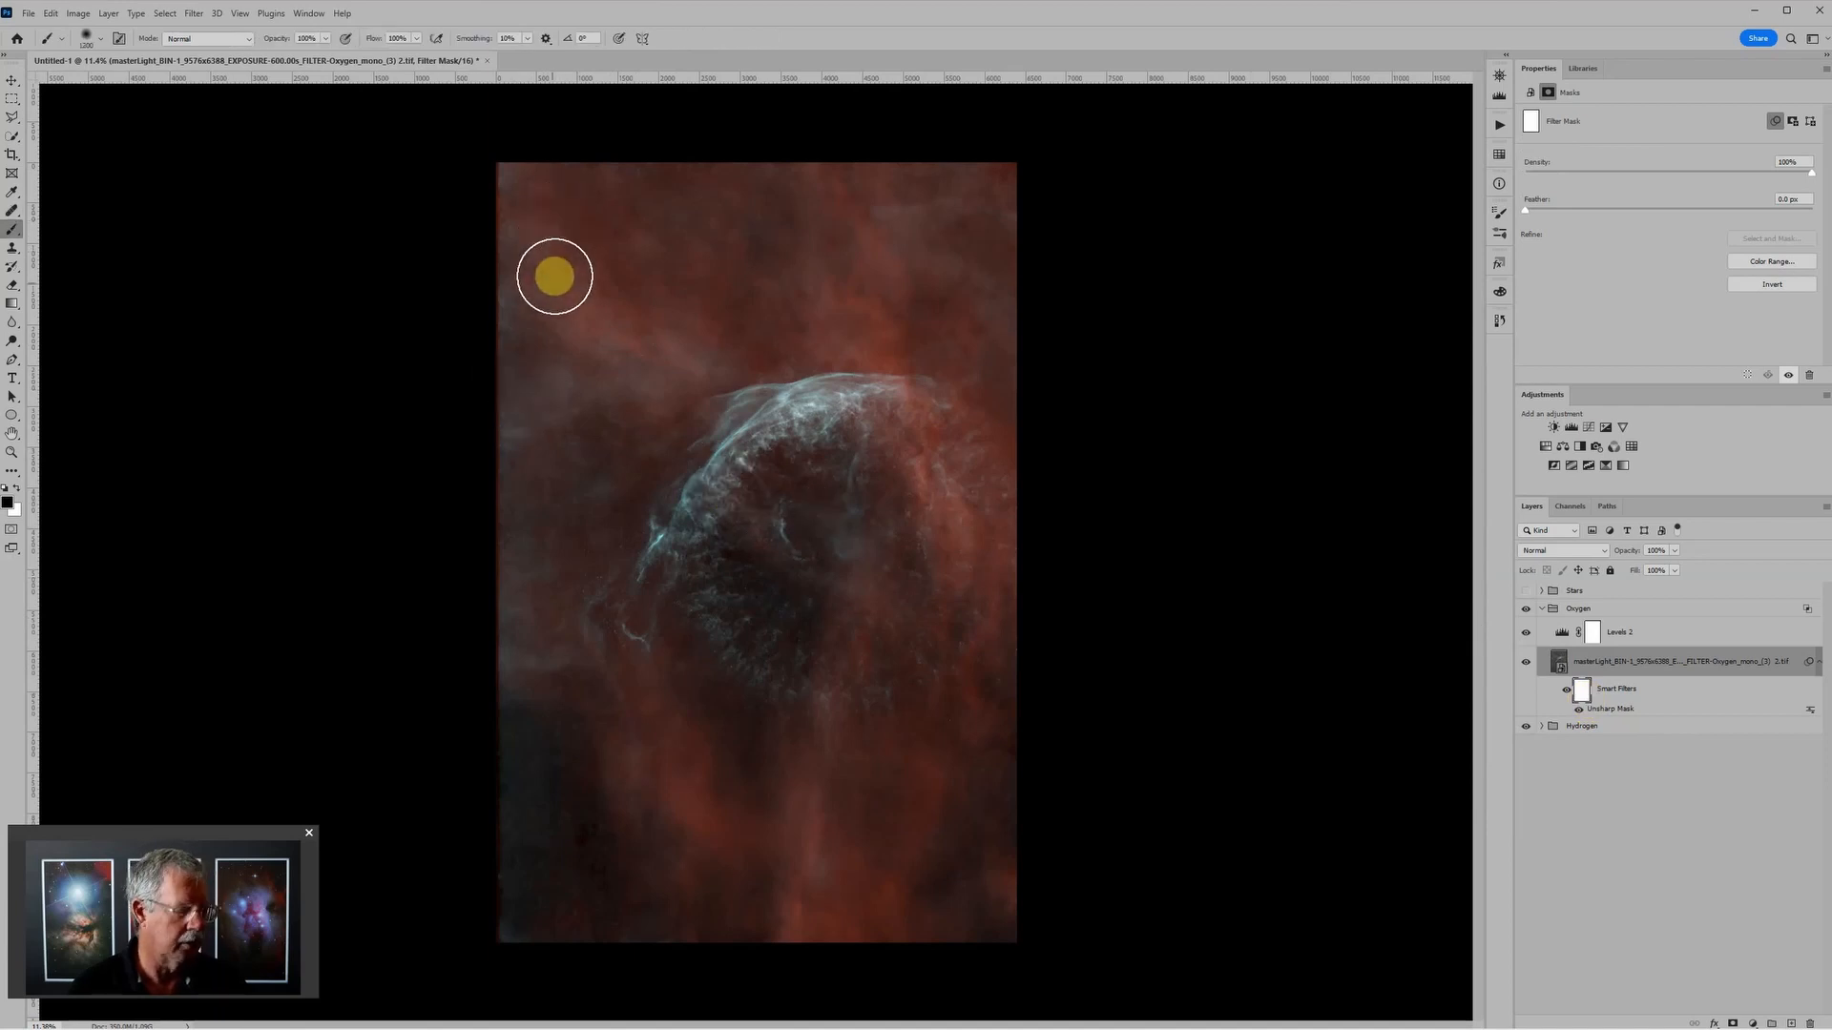
{"action": "key", "text": "bracketright"}
{"action": "key", "text": "bracketright"}
{"action": "key", "text": "bracketright"}
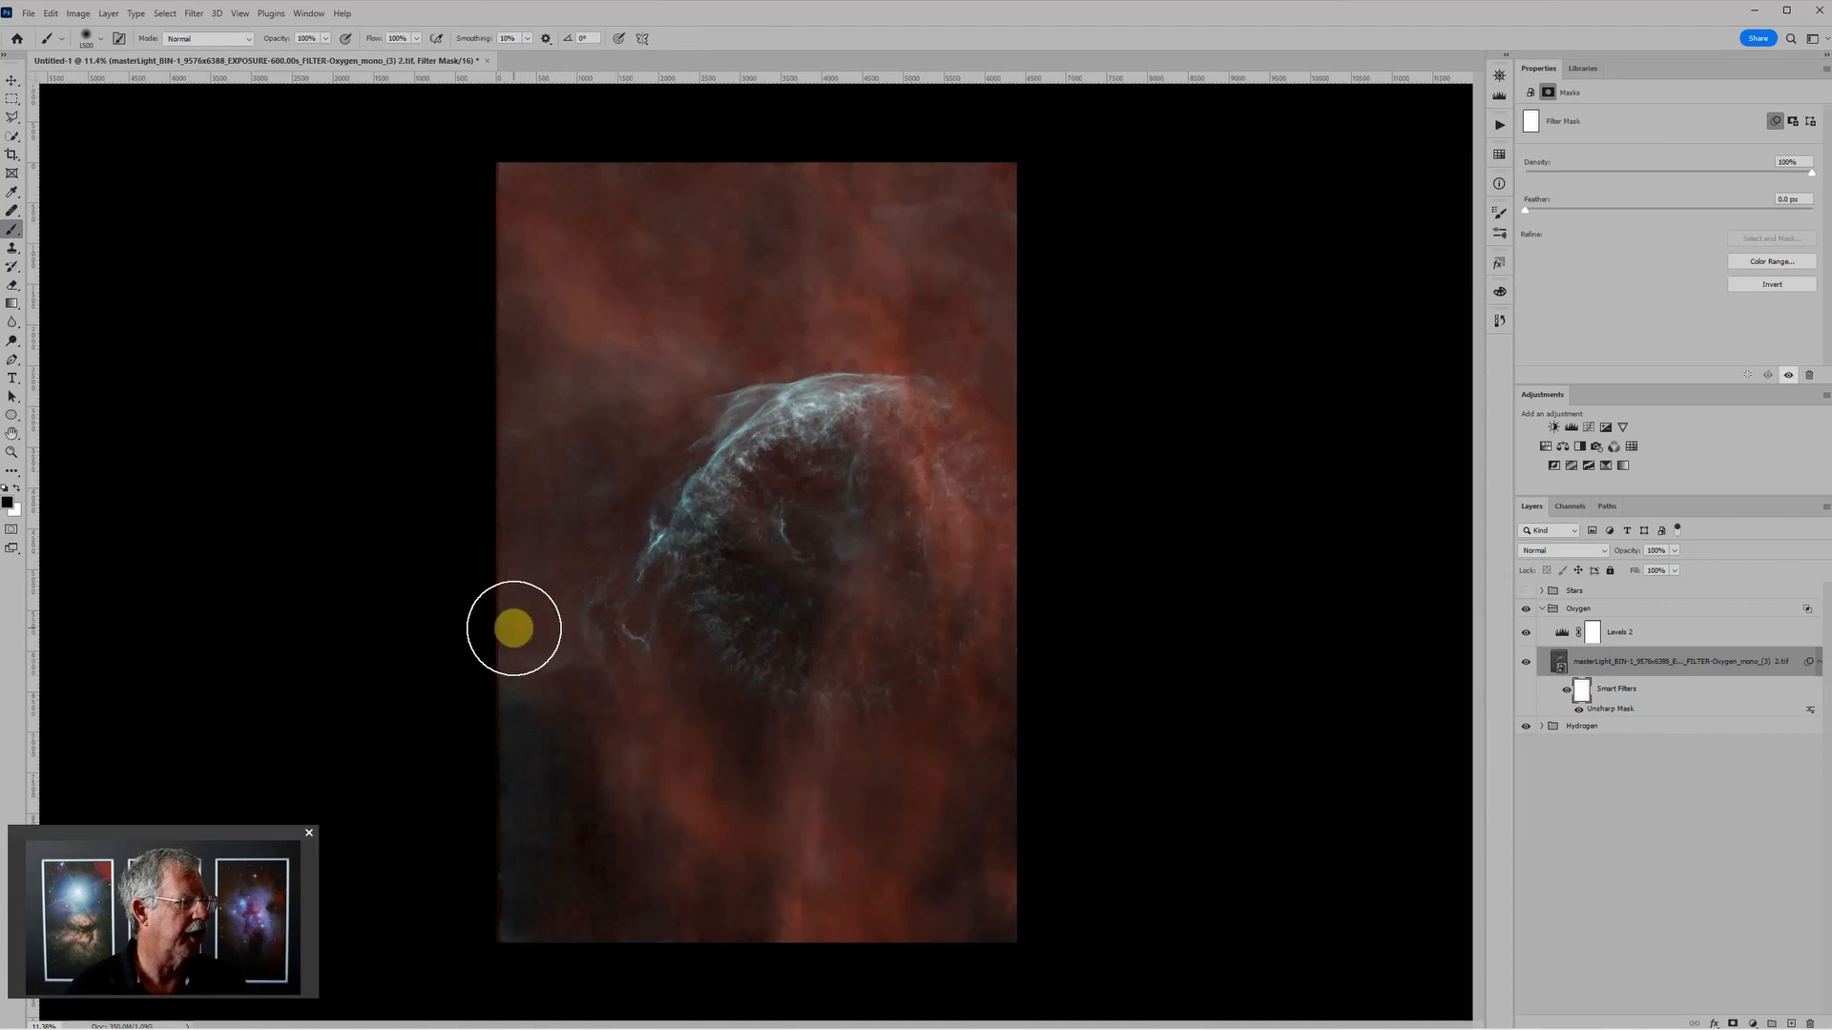
{"action": "mouse_move", "coordinate": [513, 628]}
{"action": "left_mouse_down"}
{"action": "mouse_move", "coordinate": [507, 909]}
{"action": "mouse_move", "coordinate": [528, 963]}
{"action": "left_mouse_up"}
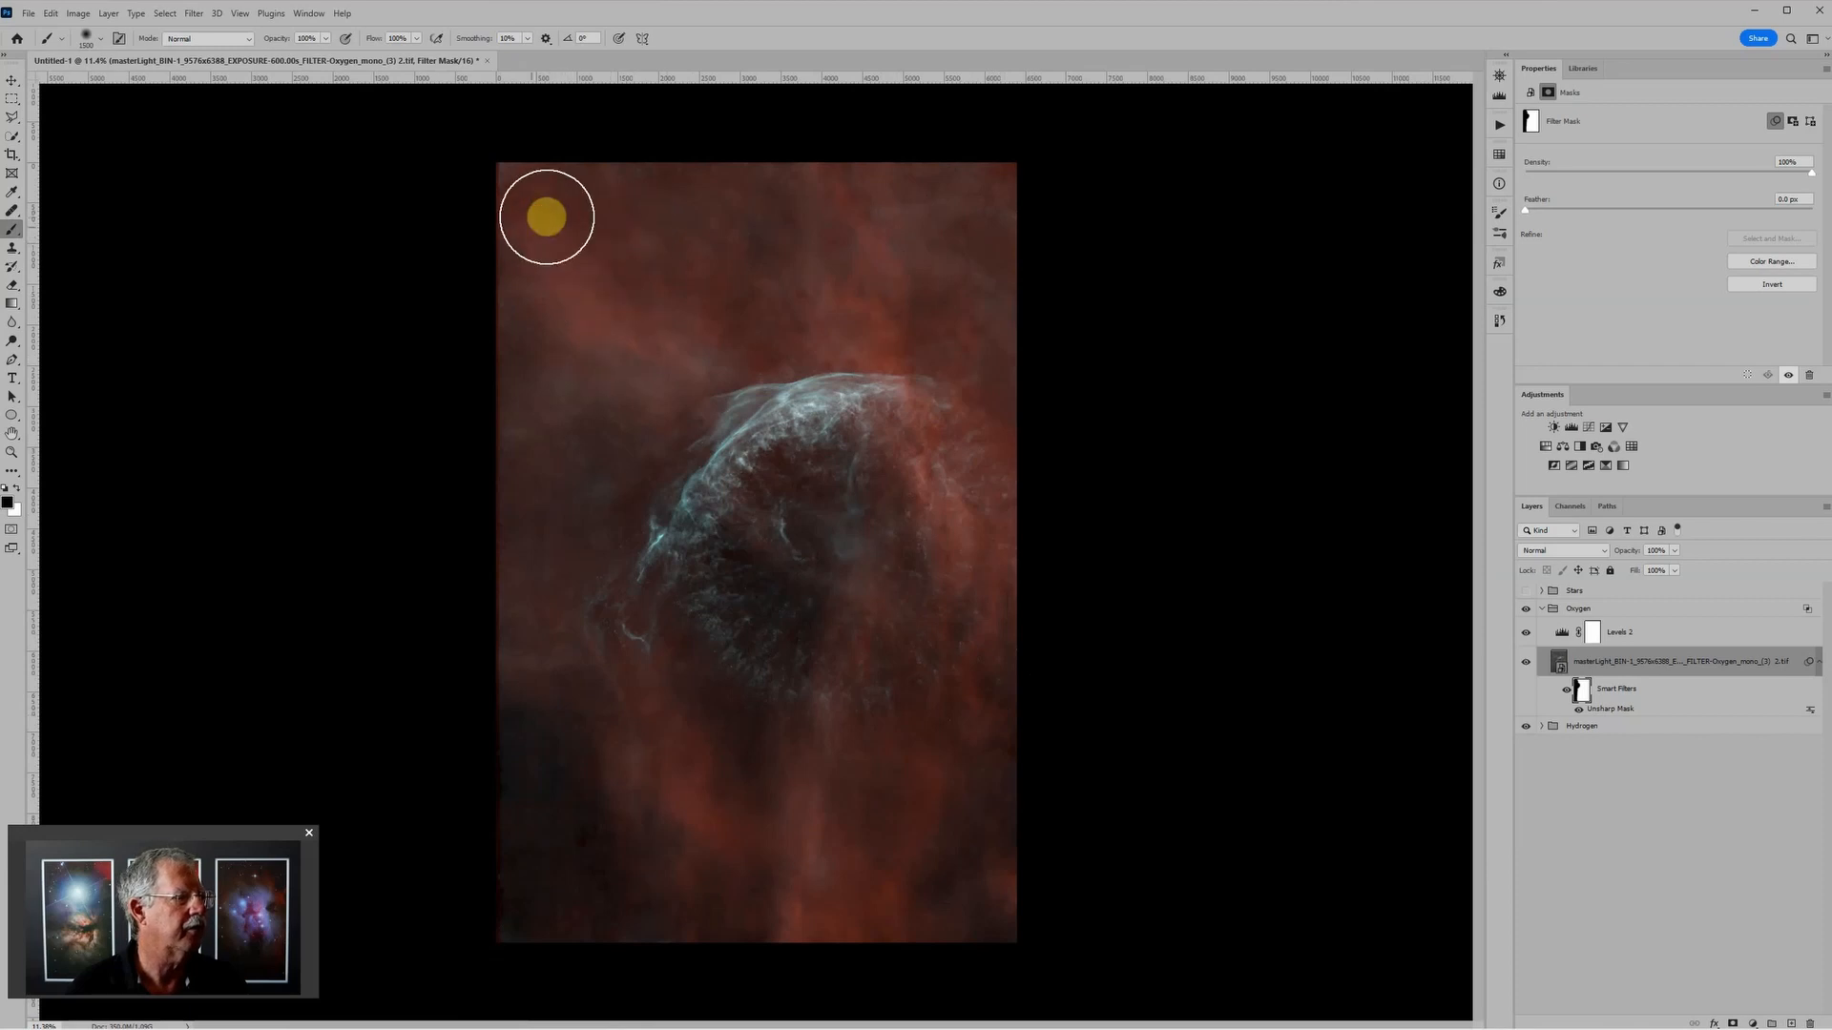
{"action": "scroll", "coordinate": [850, 553], "scroll_direction": "up", "scroll_amount": 2}
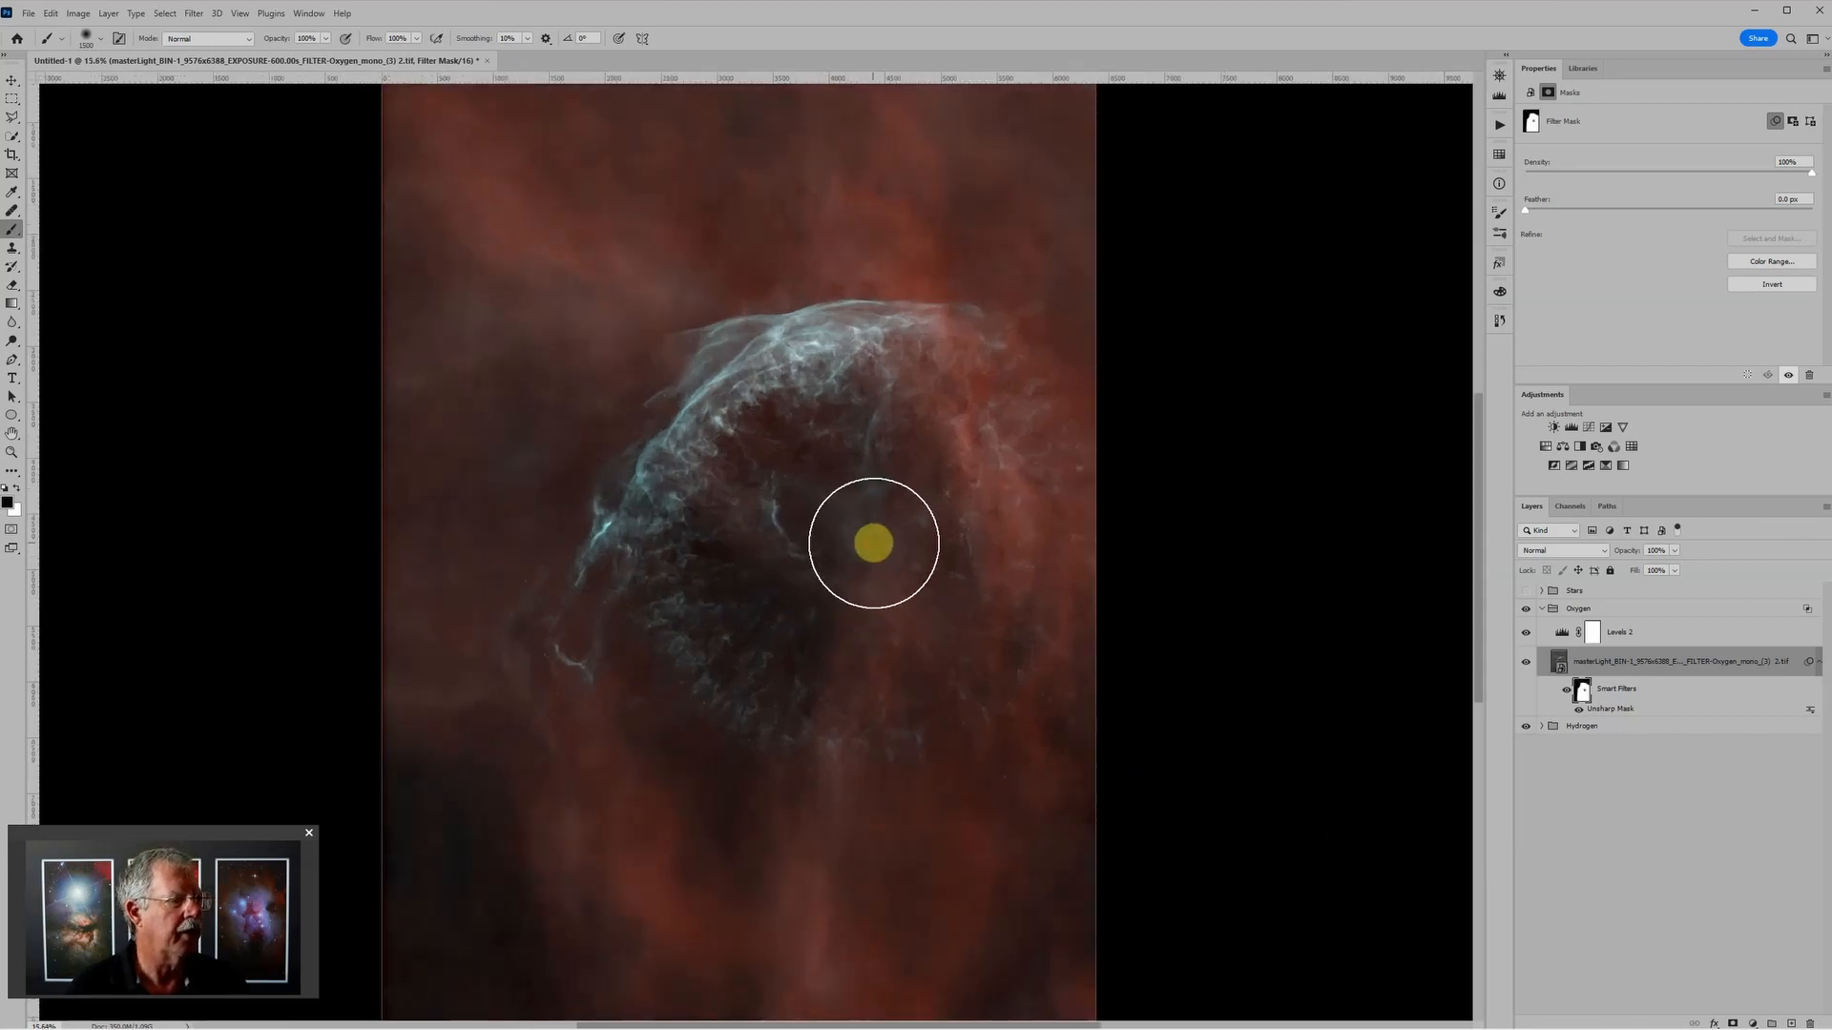
{"action": "scroll", "coordinate": [1360, 632], "scroll_direction": "down", "scroll_amount": 2}
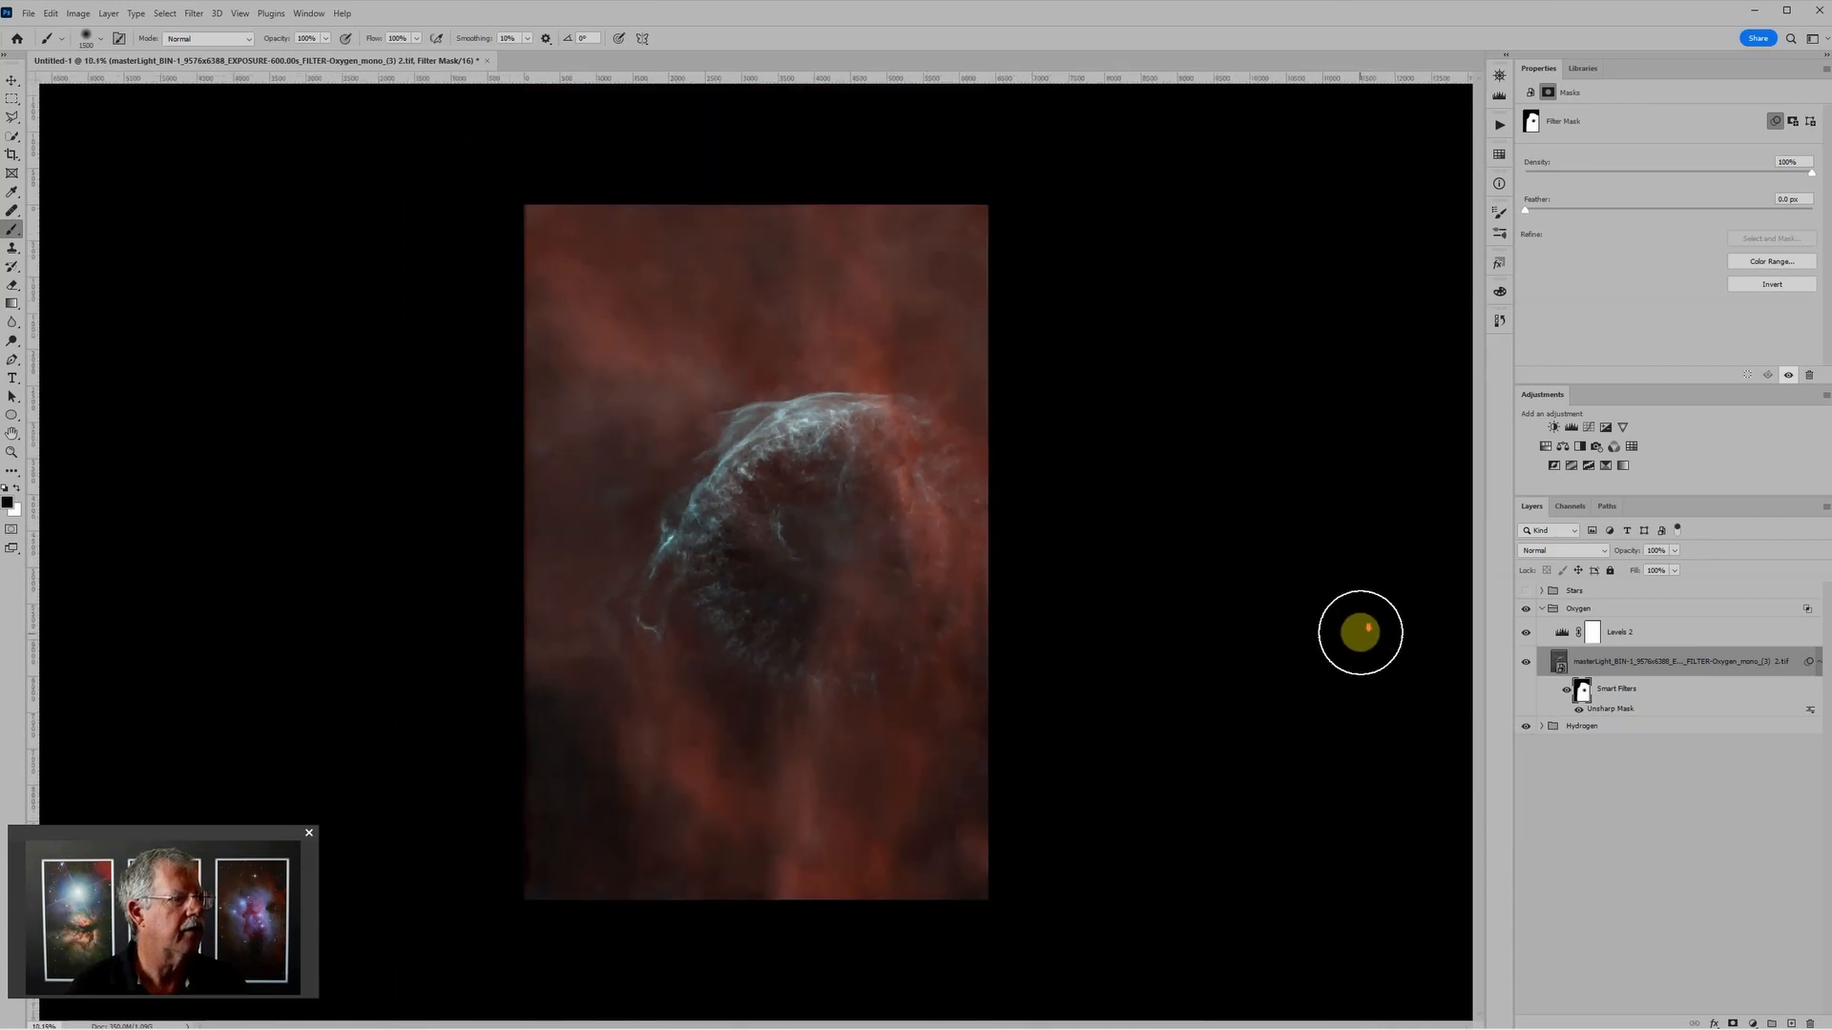
{"action": "scroll", "coordinate": [1260, 619], "scroll_direction": "down", "scroll_amount": 1}
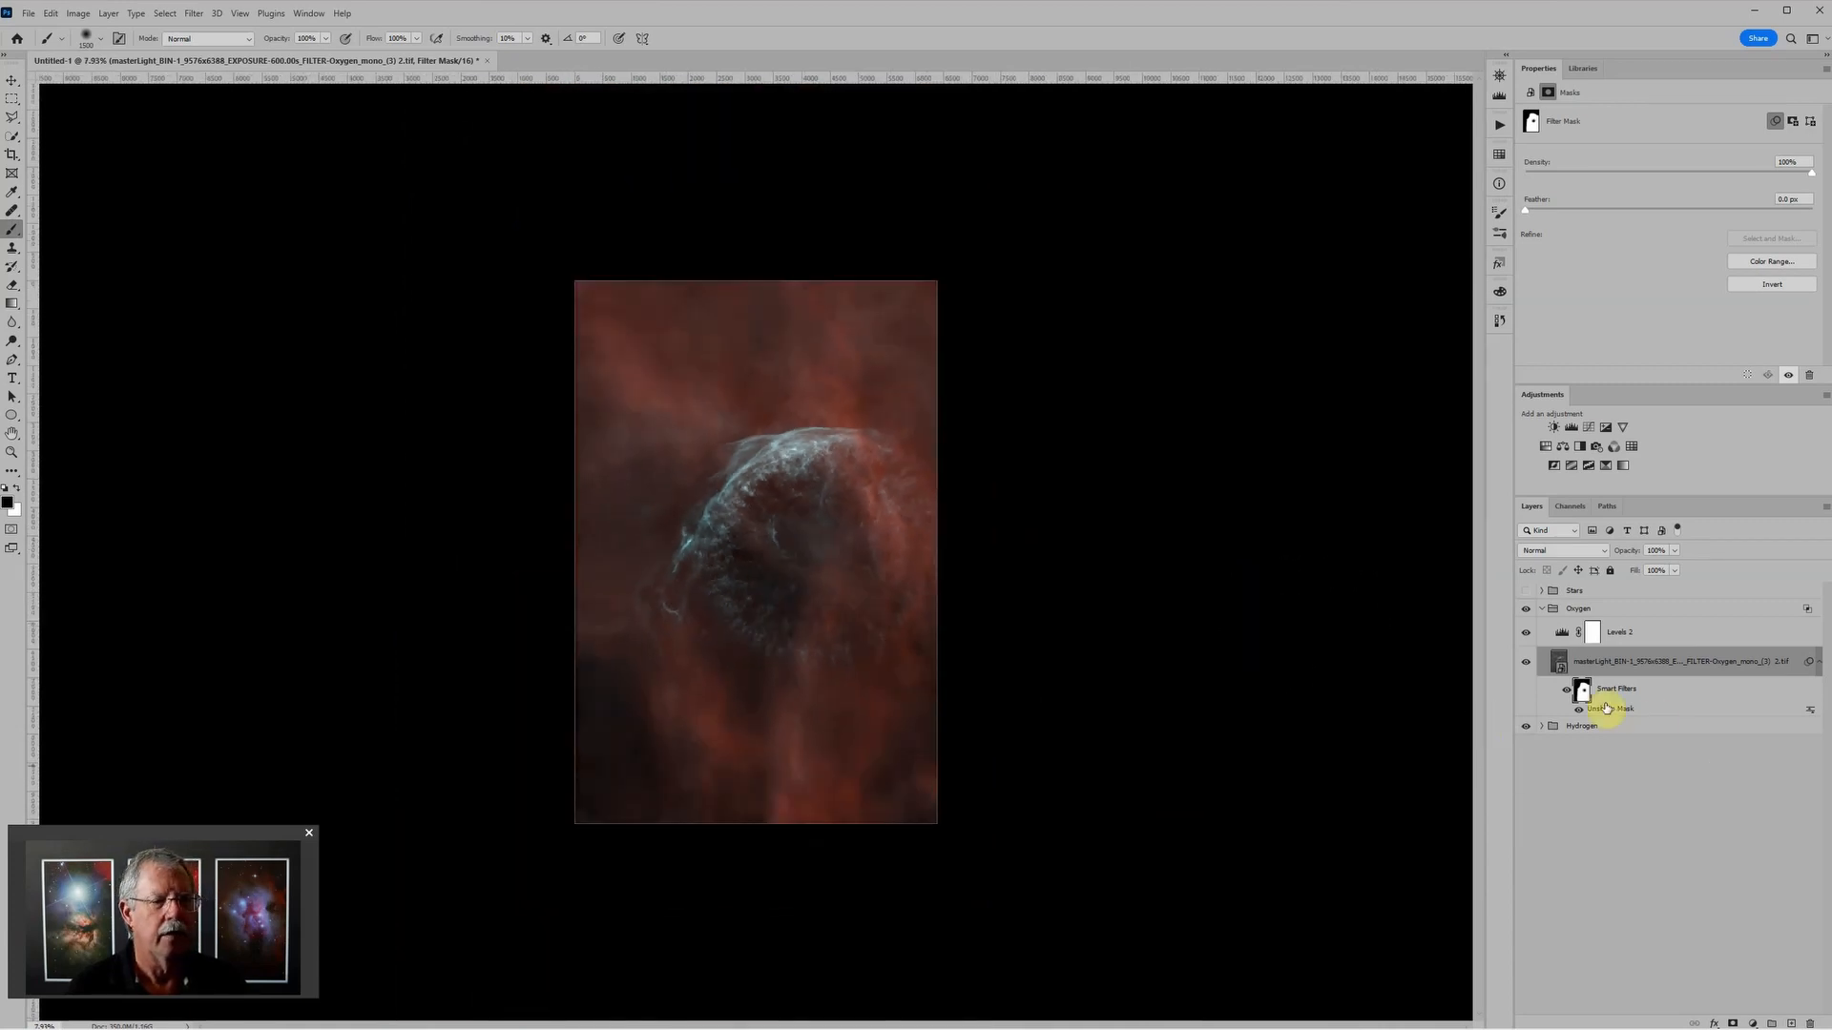
Step: Adjust the Oxygen group's Levels layer to a black input of about 50 and a midtone of about 1.12
{"action": "left_click", "coordinate": [1558, 635]}
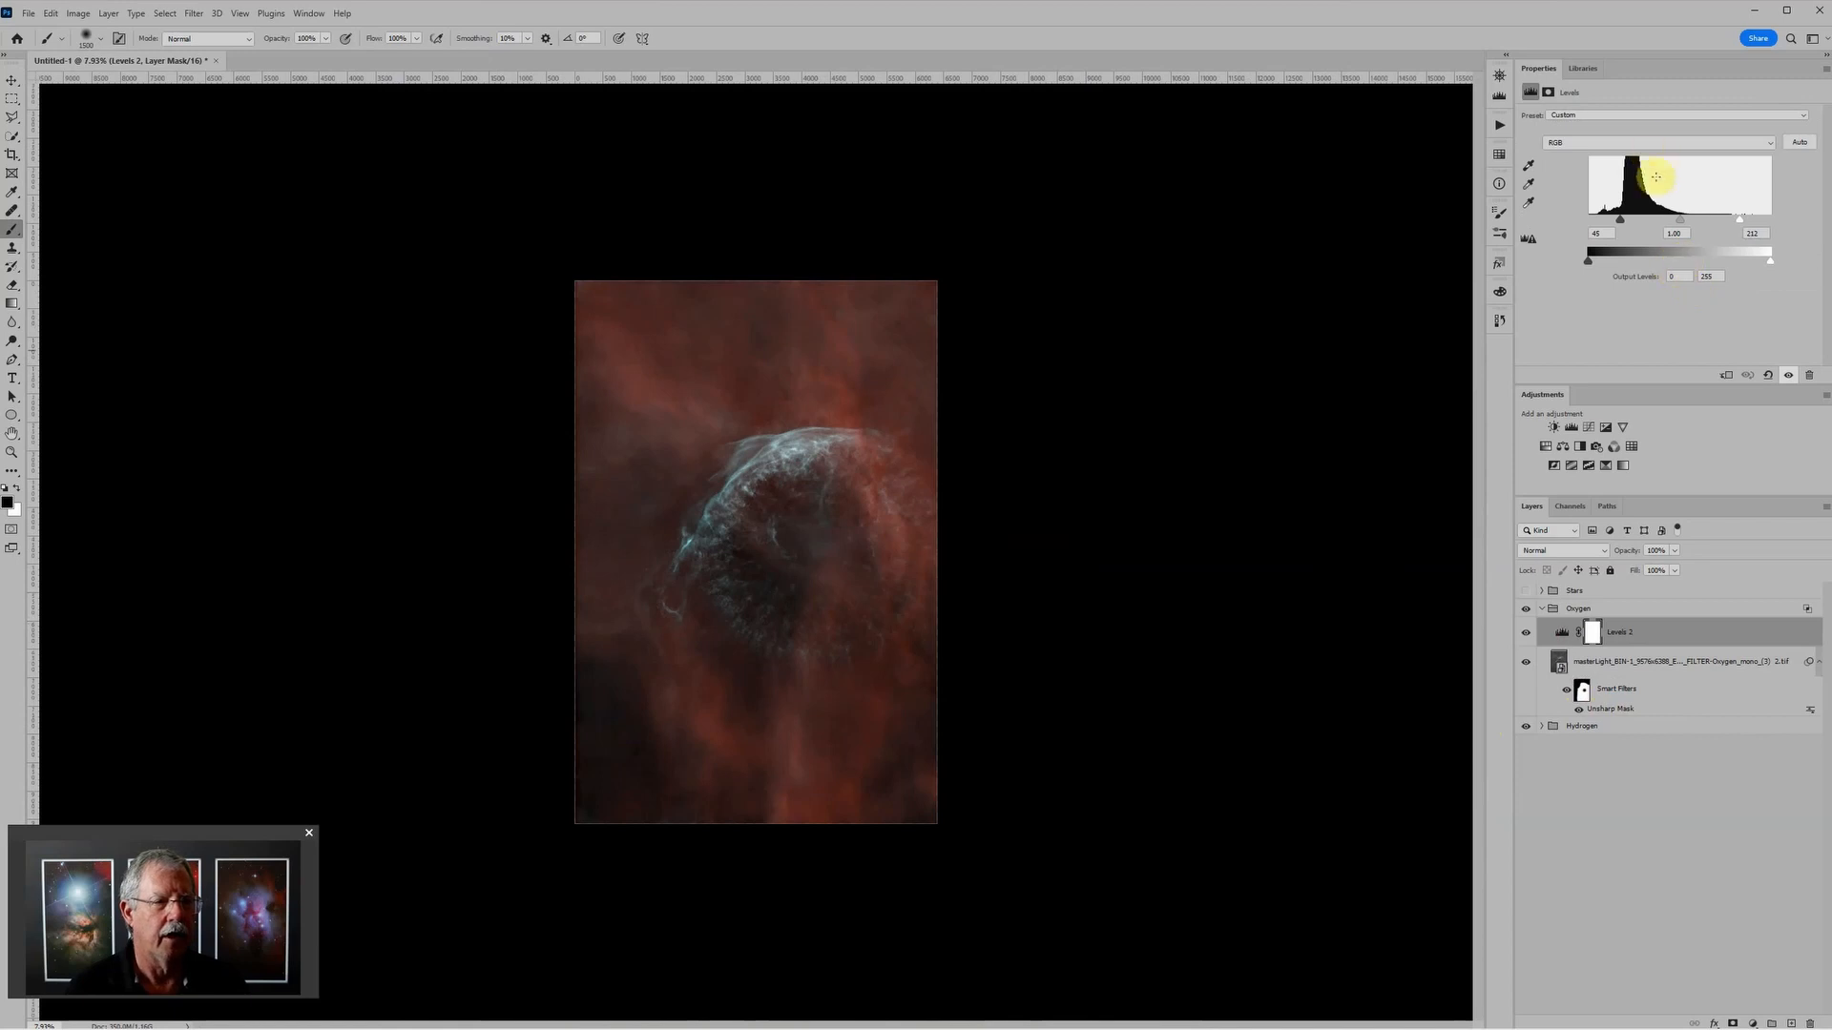
{"action": "left_click", "coordinate": [1680, 221]}
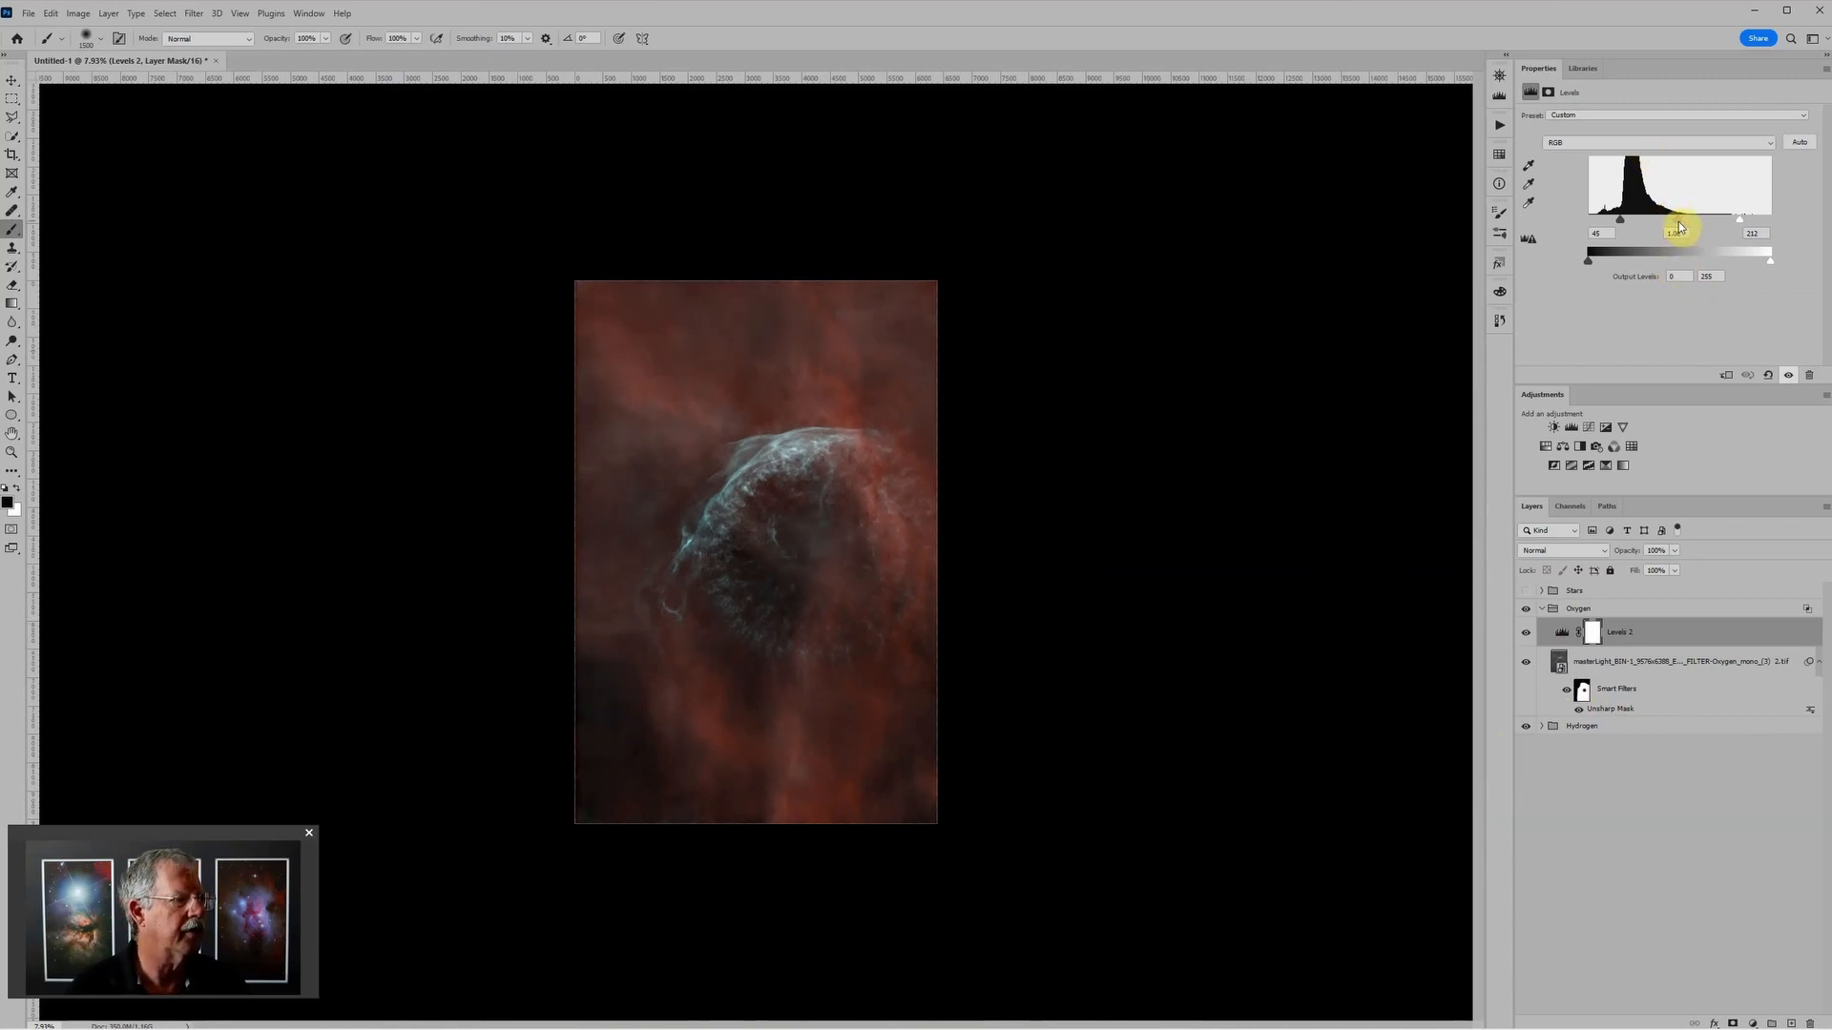
{"action": "left_click_drag", "start_coordinate": [1680, 226], "coordinate": [1626, 223]}
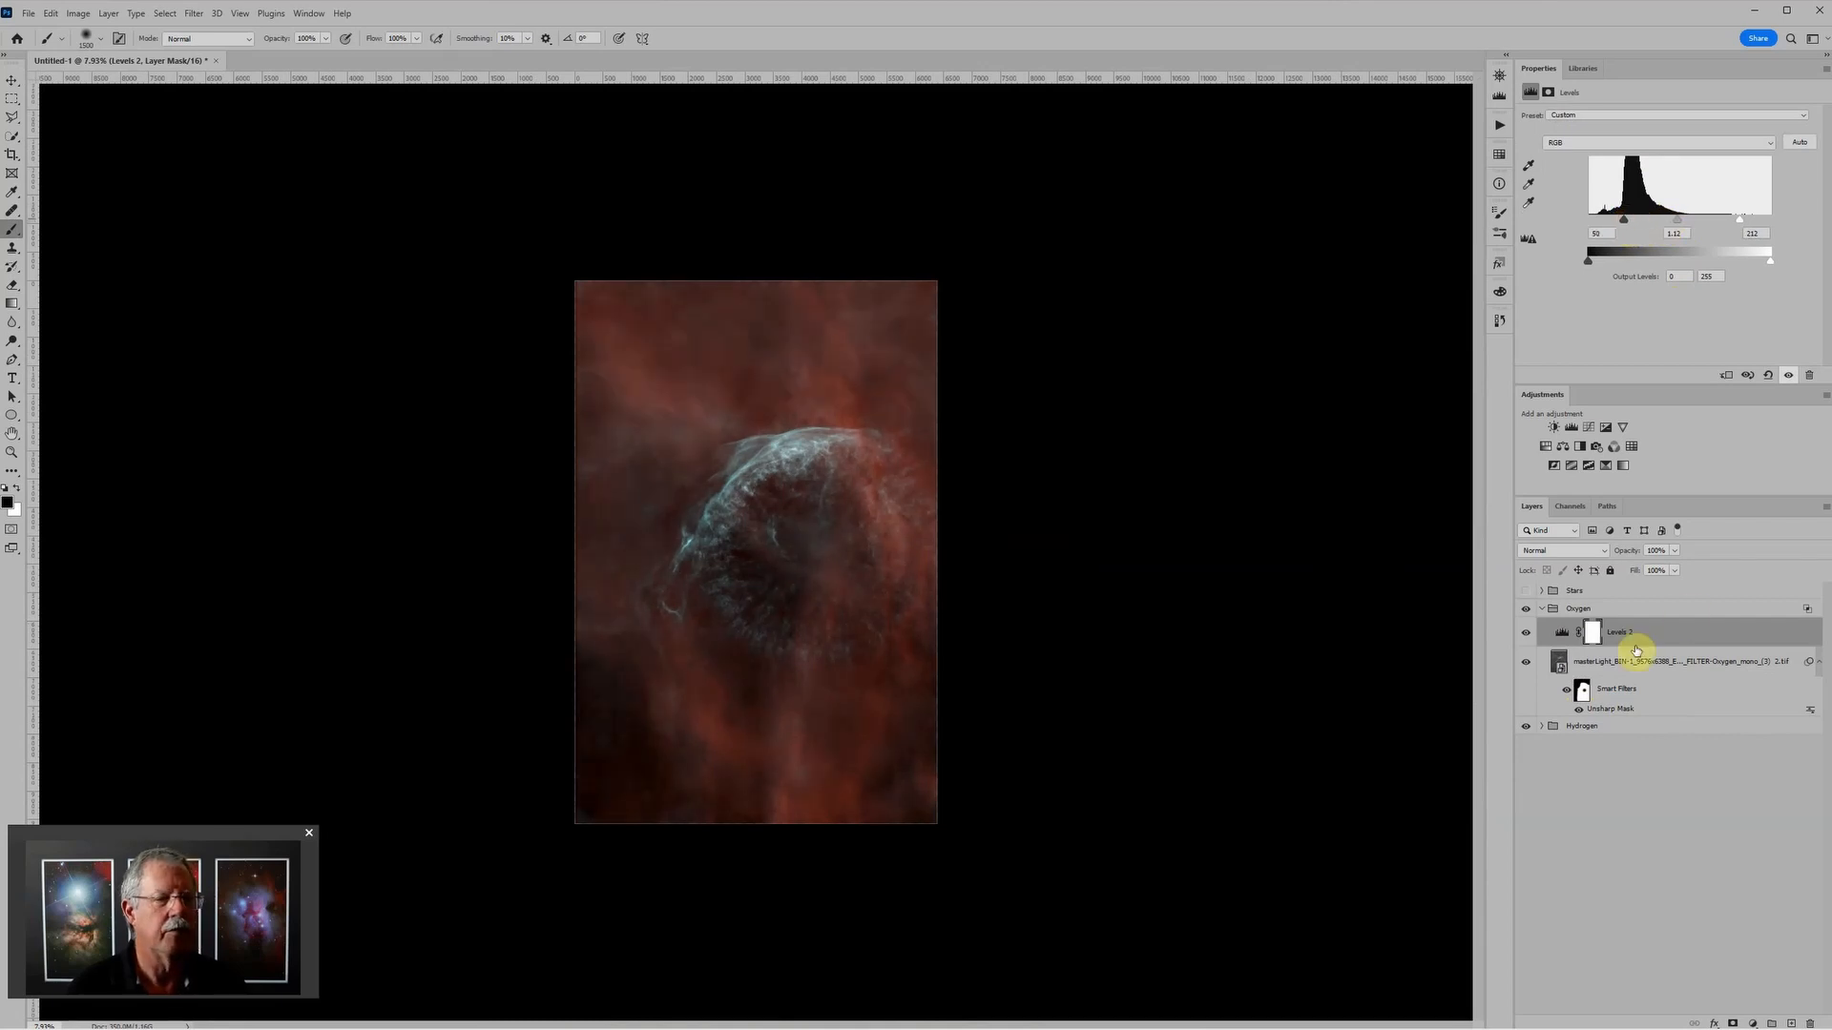
Step: Collapse the Oxygen group and make the Stars group visible
{"action": "left_click", "coordinate": [1545, 611]}
{"action": "left_click", "coordinate": [1541, 609]}
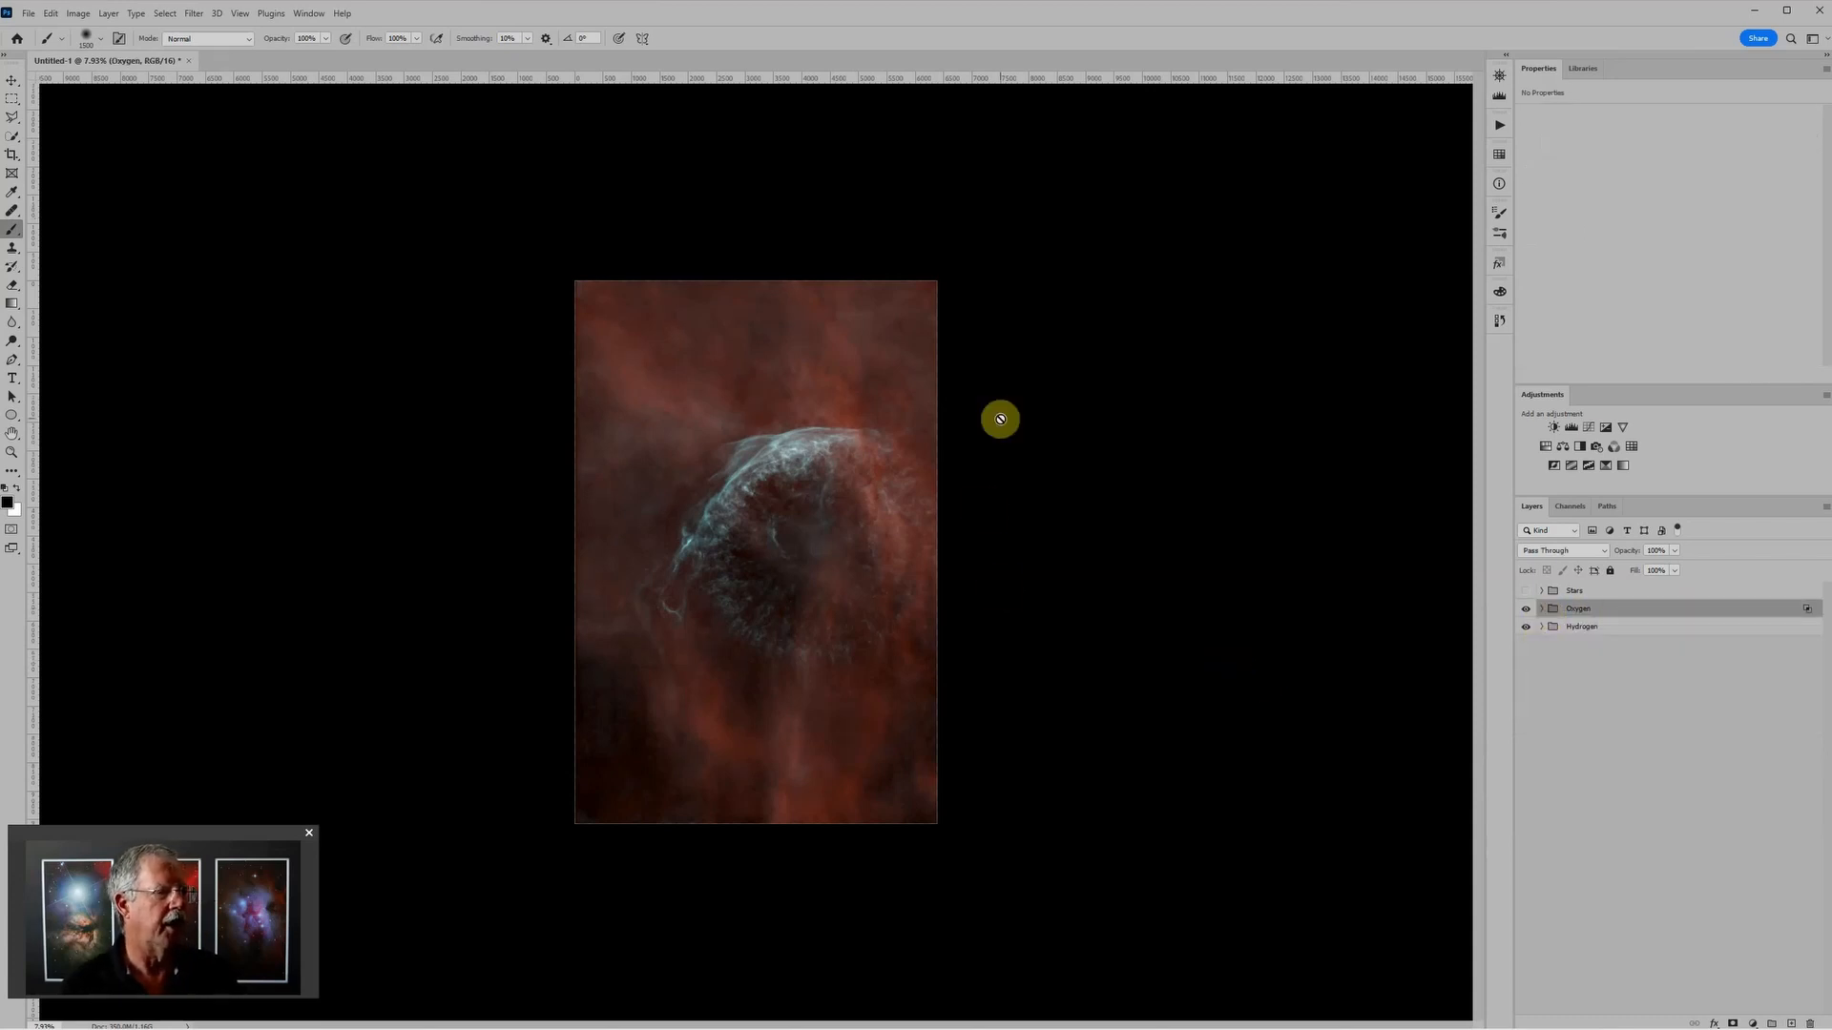
{"action": "scroll", "coordinate": [1000, 418], "scroll_direction": "up", "scroll_amount": 3}
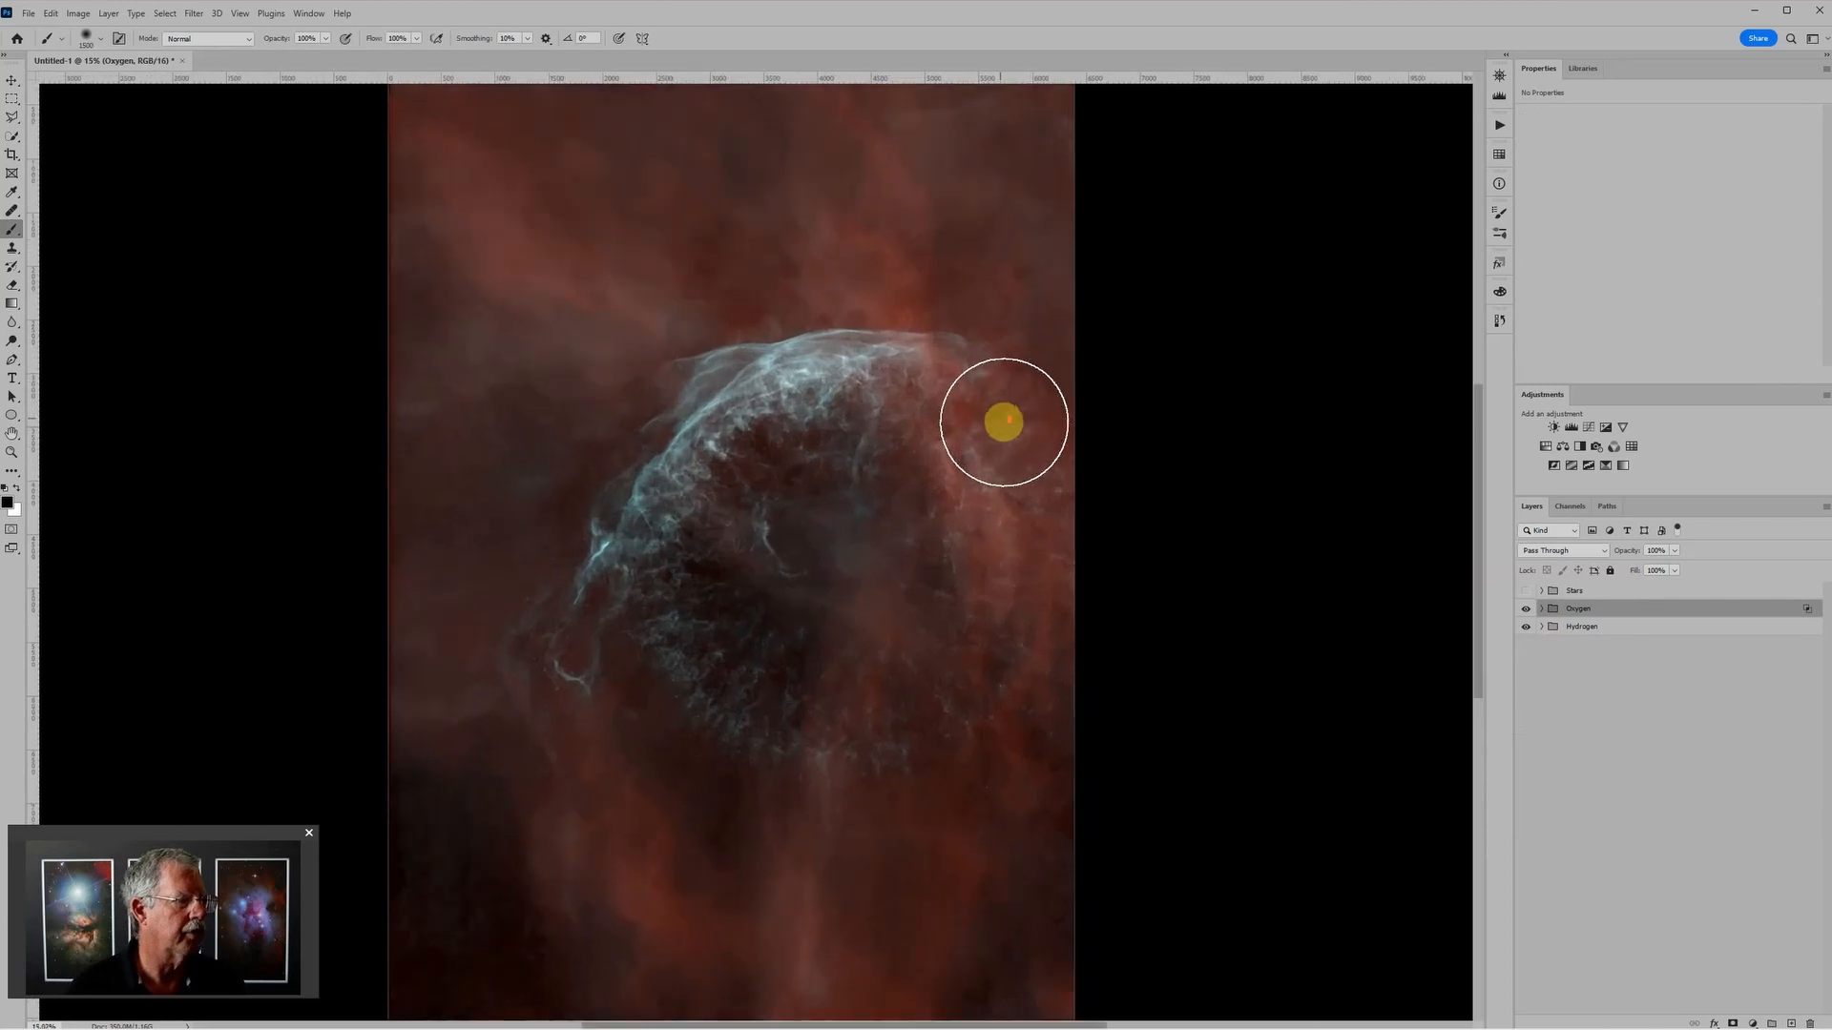
{"action": "left_click", "coordinate": [1525, 592]}
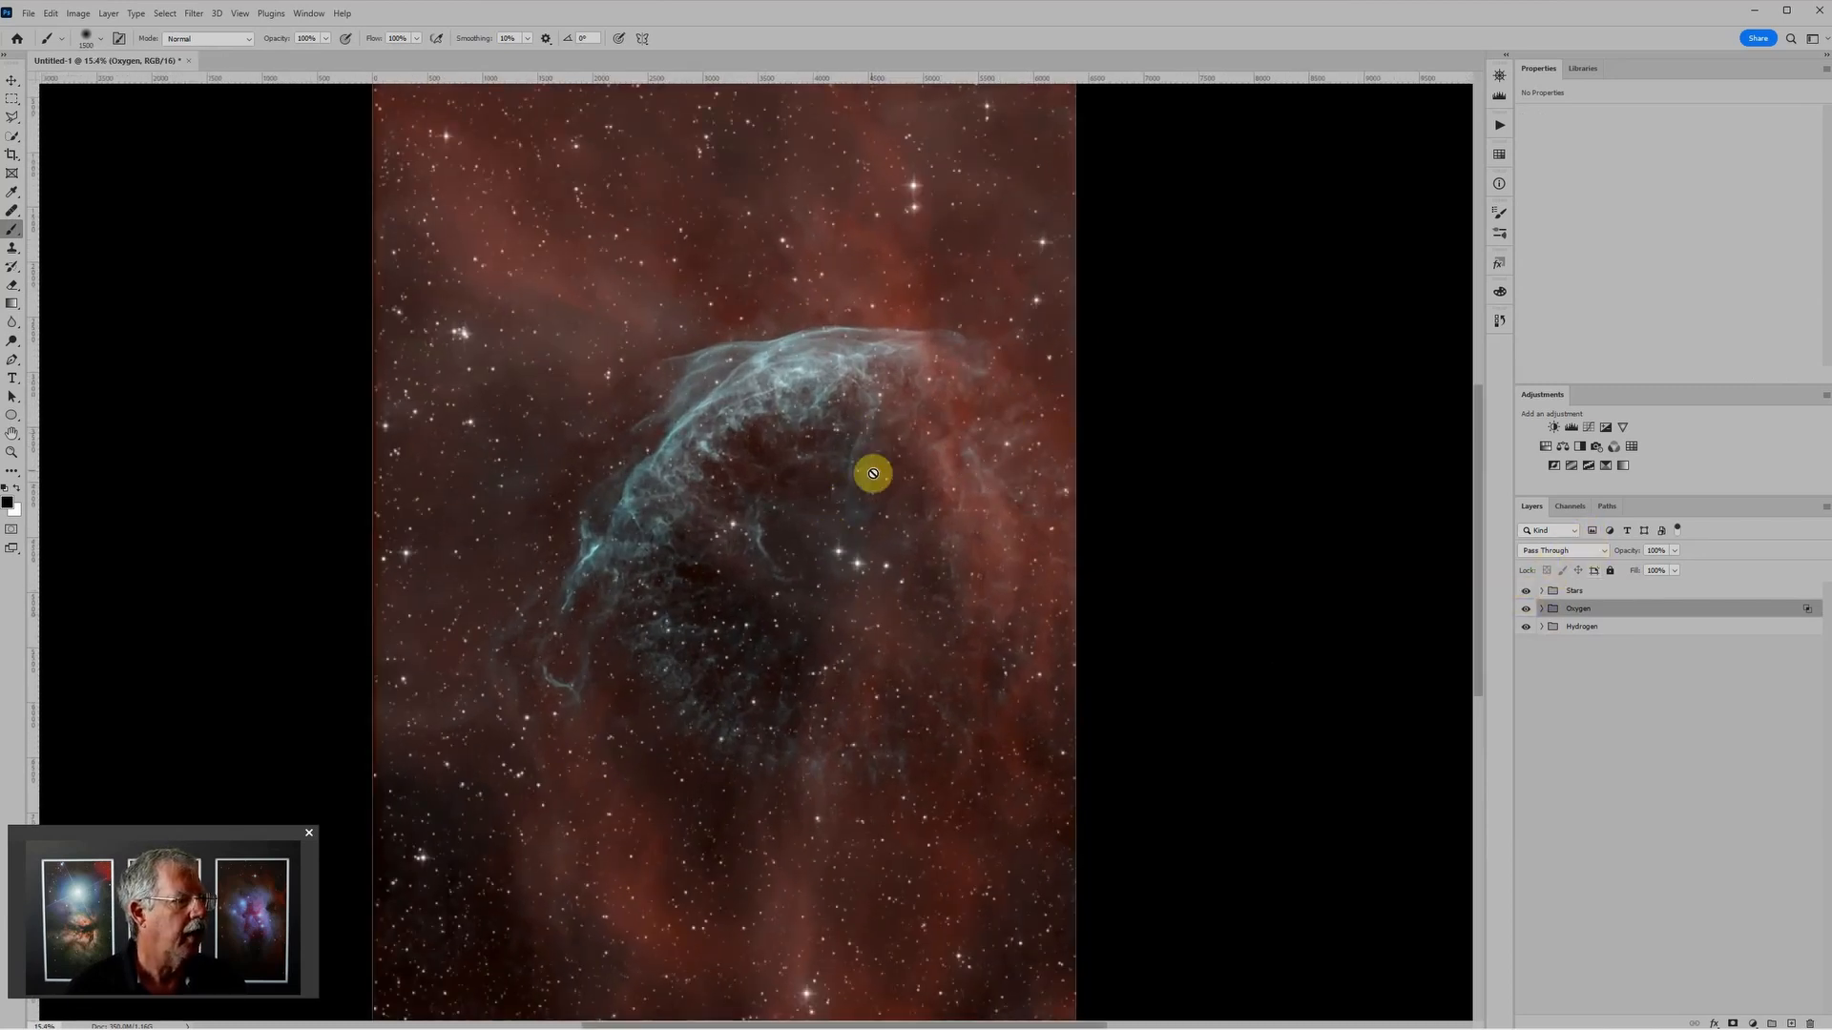
Step: Add a Levels adjustment above the star image inside the Stars group and set its midtone to about 0.63 to reduce the stars
{"action": "left_click", "coordinate": [1599, 593]}
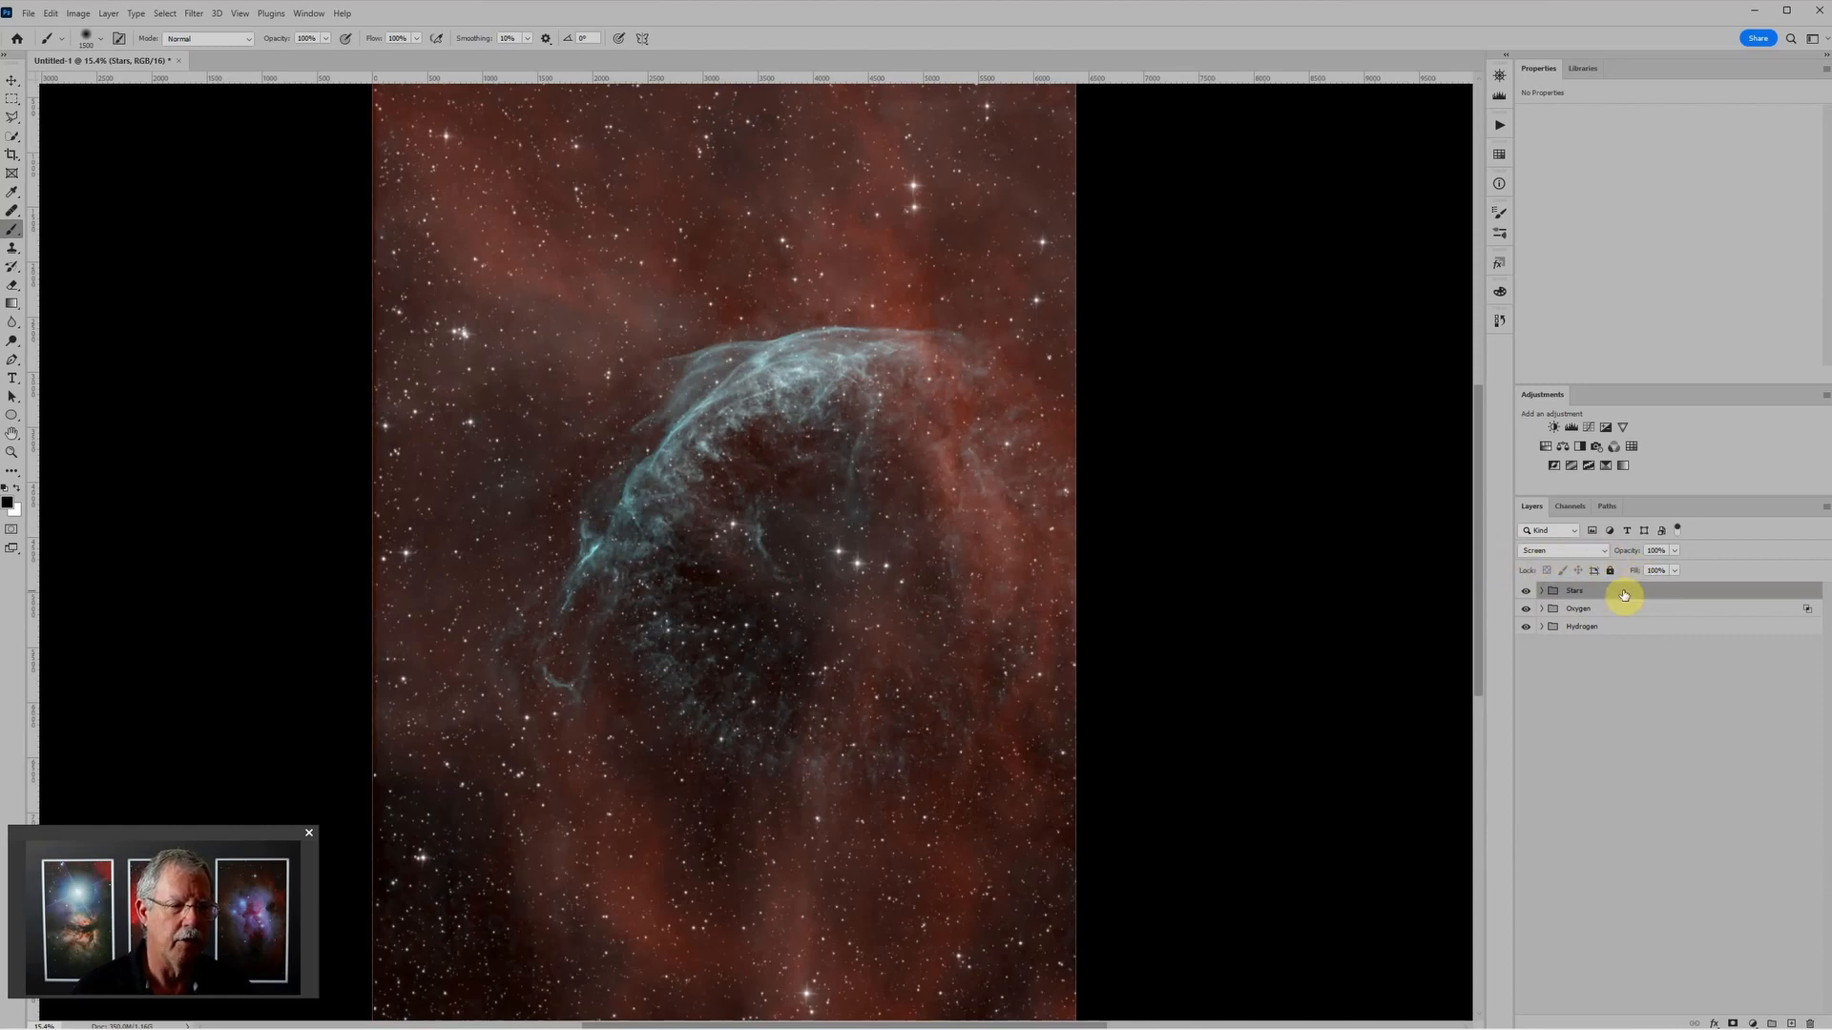
{"action": "scroll", "coordinate": [1013, 587], "scroll_direction": "down", "scroll_amount": 2}
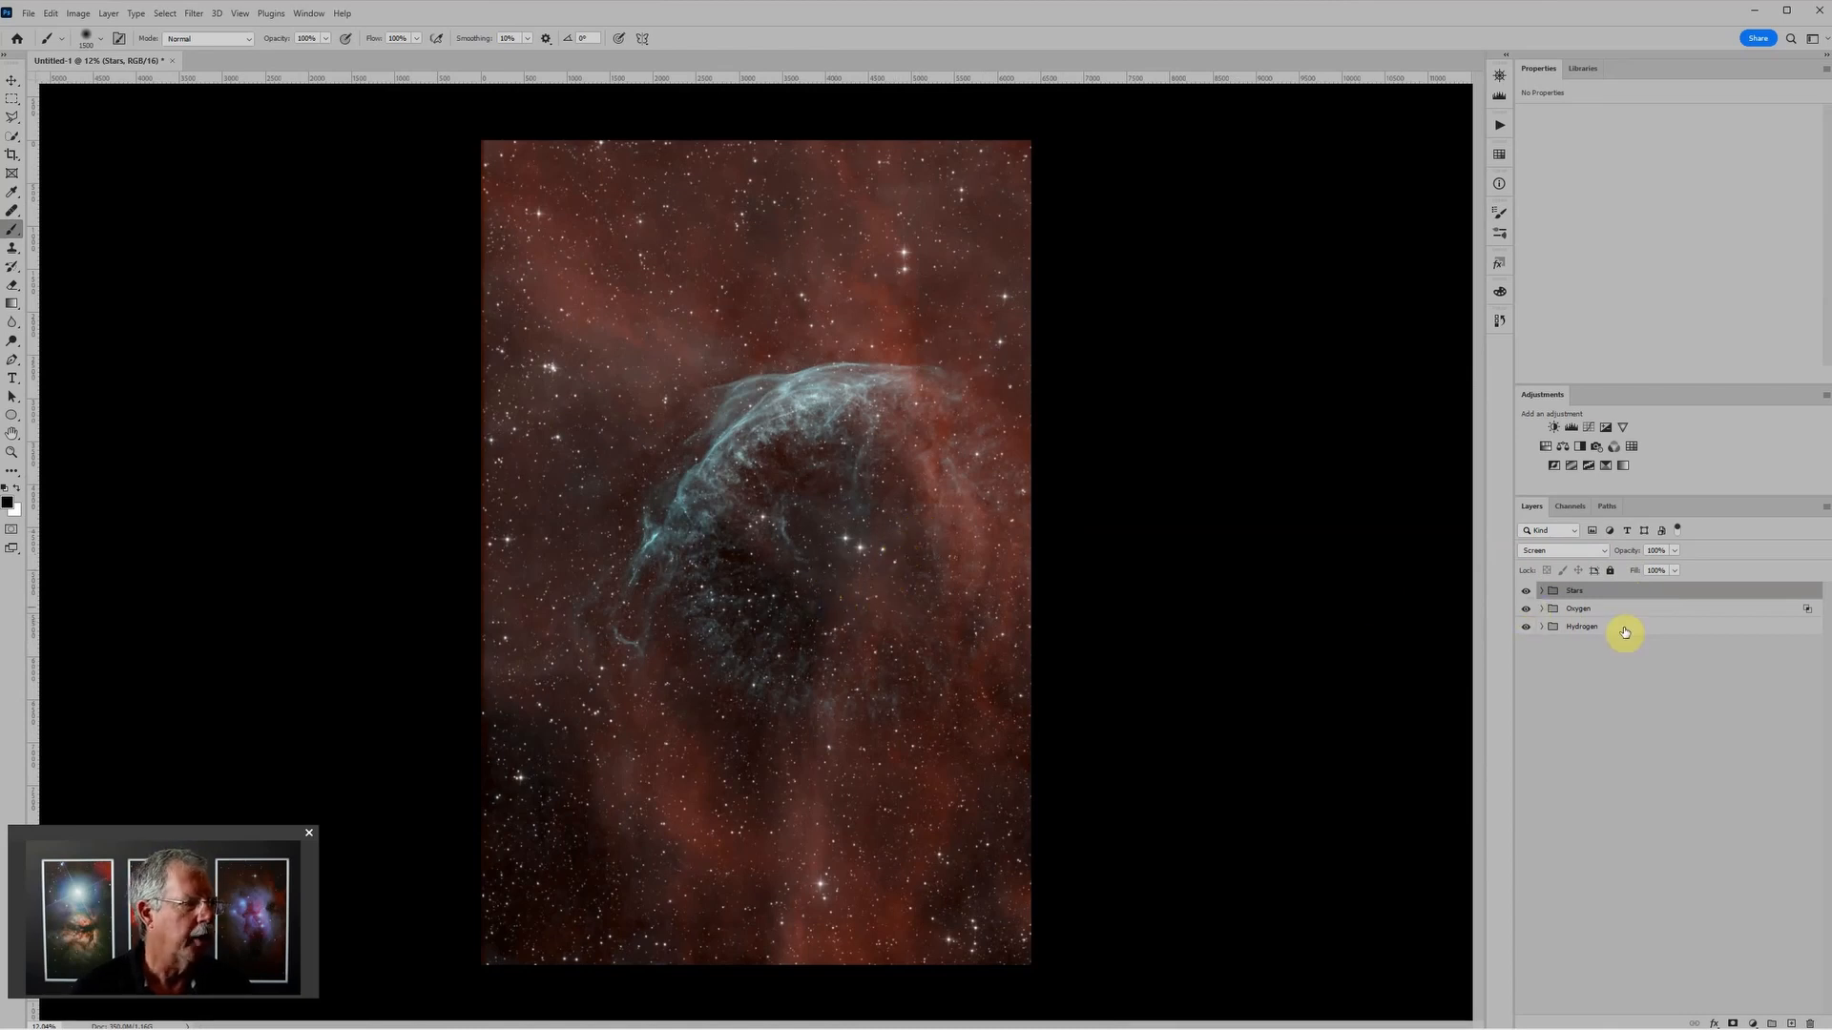
{"action": "left_click", "coordinate": [1540, 591]}
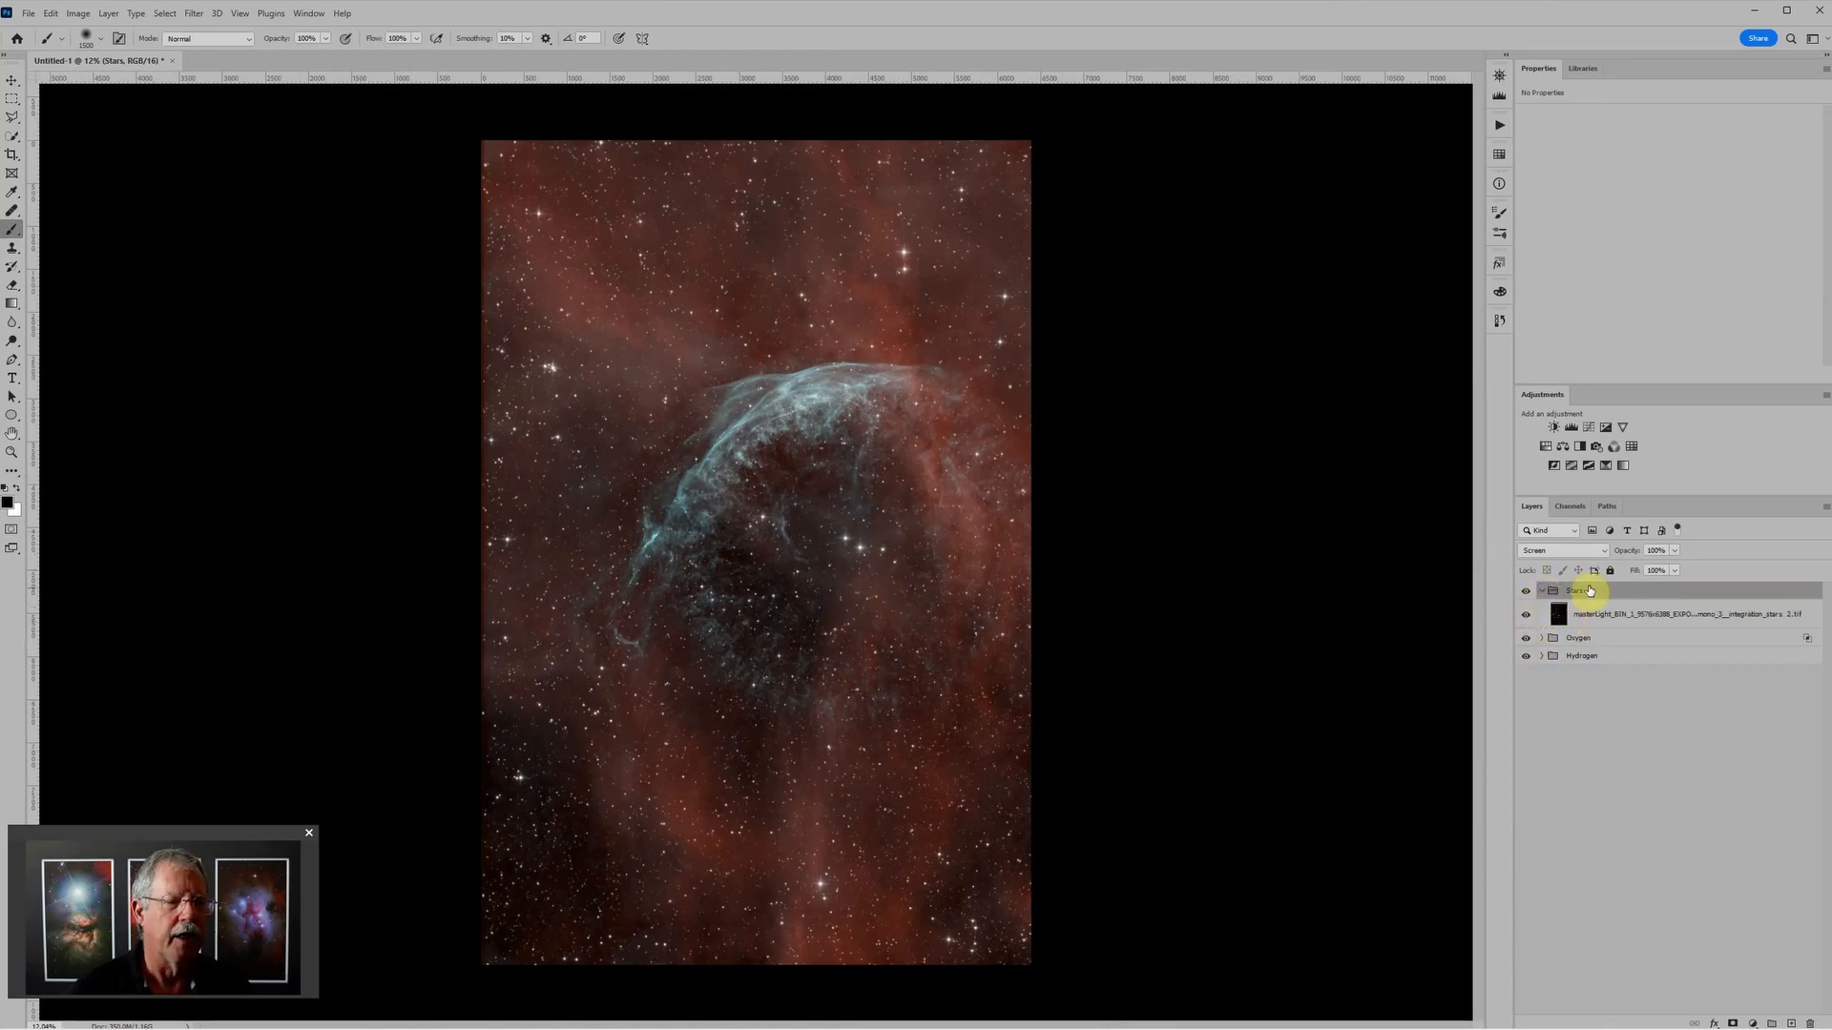
{"action": "left_click", "coordinate": [1571, 426]}
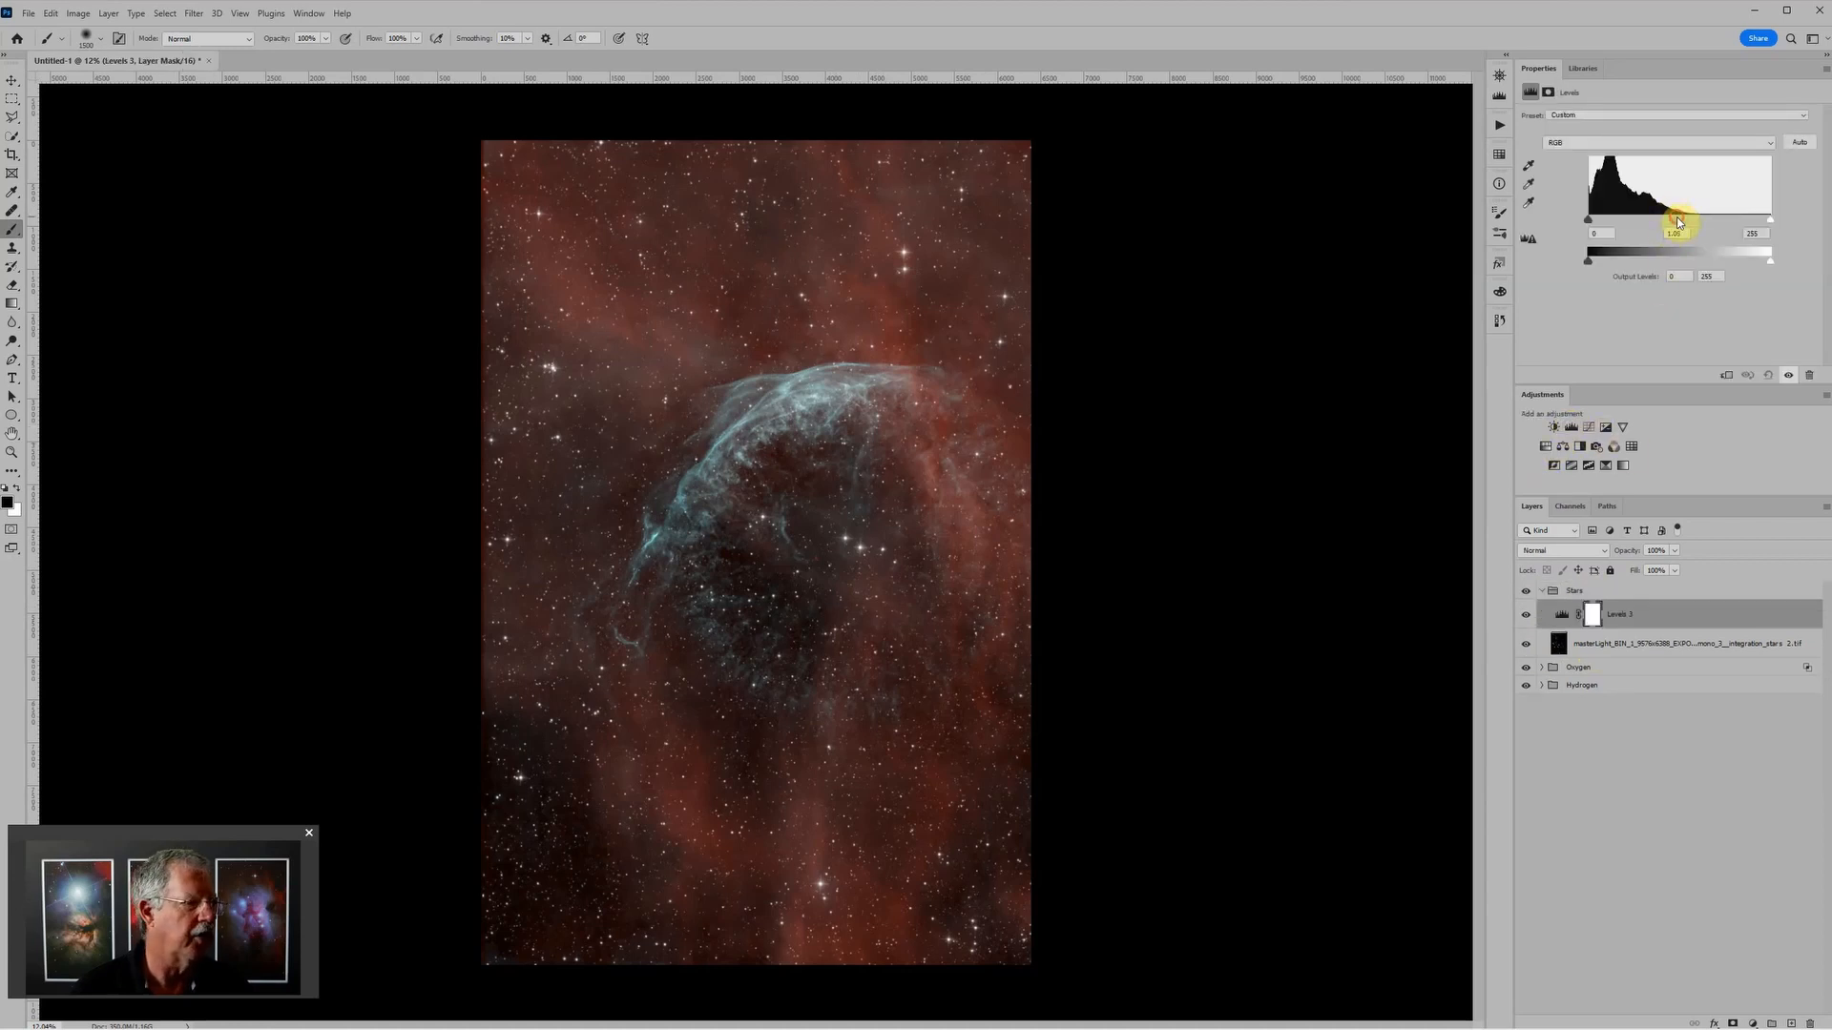
{"action": "left_click_drag", "start_coordinate": [1706, 218], "coordinate": [1715, 215]}
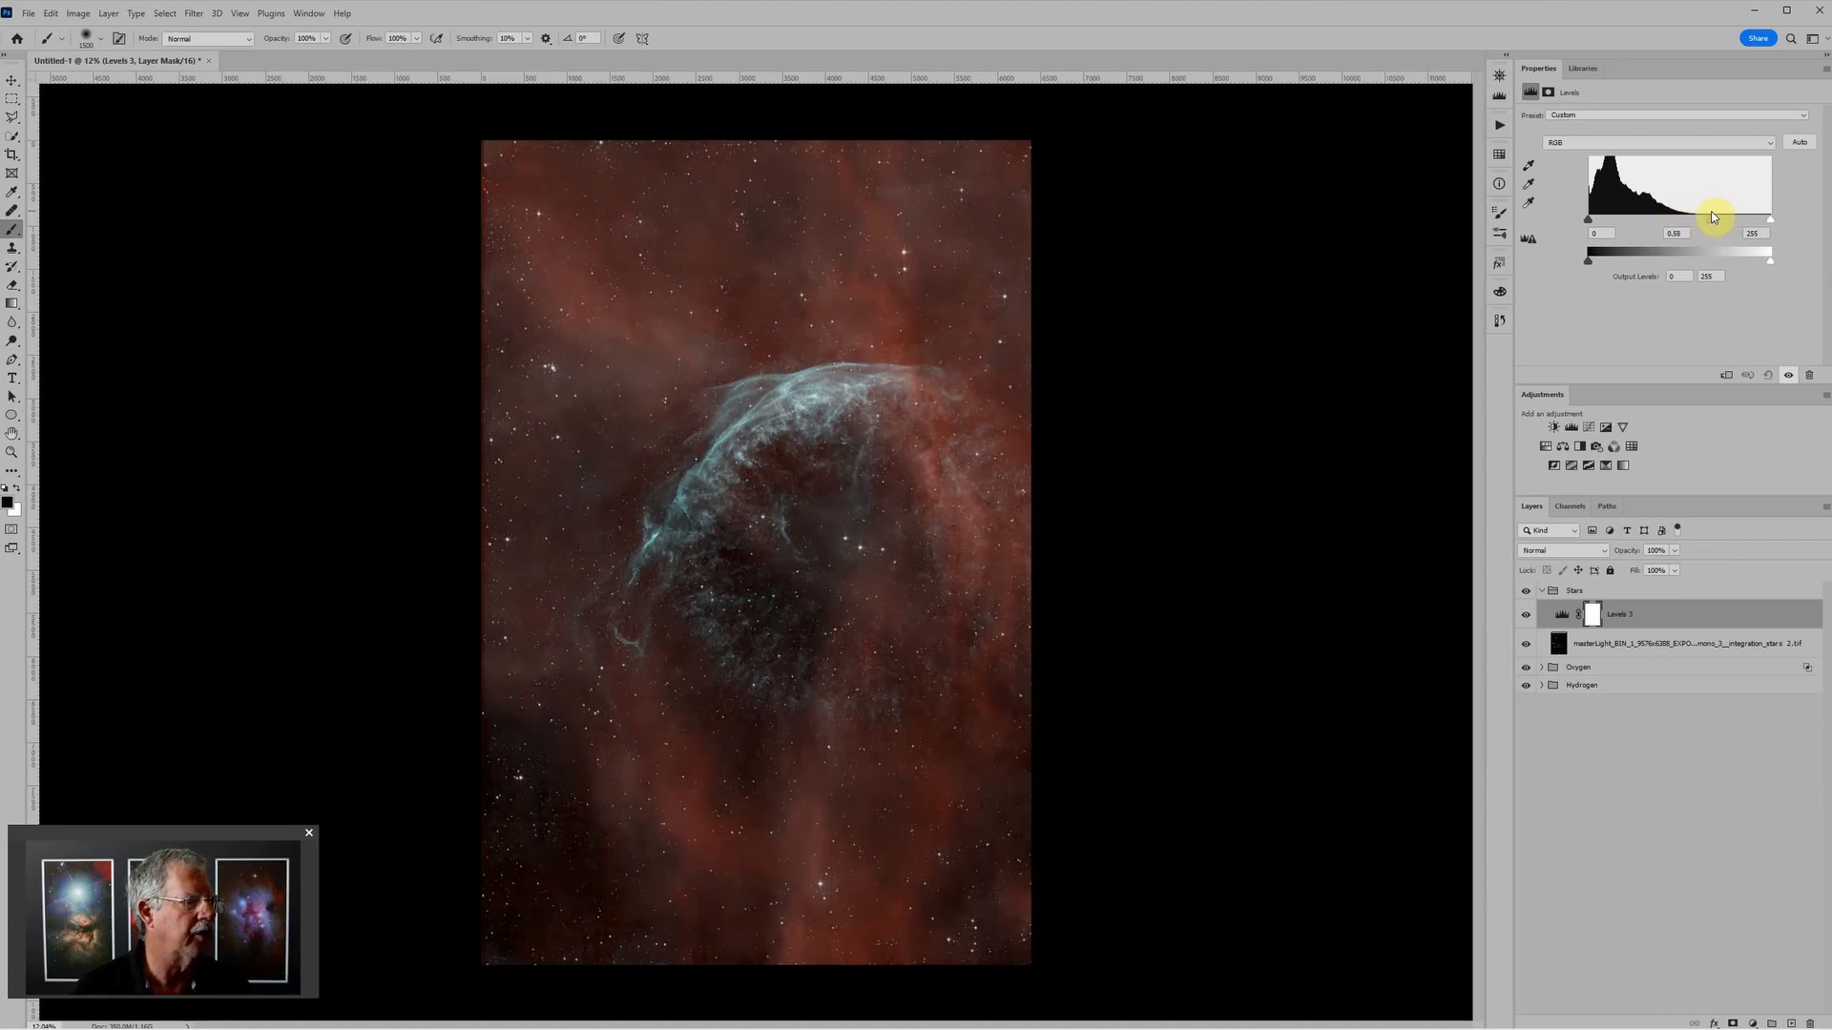
{"action": "scroll", "coordinate": [957, 472], "scroll_direction": "up", "scroll_amount": 5}
{"action": "scroll", "coordinate": [964, 467], "scroll_direction": "down", "scroll_amount": 4}
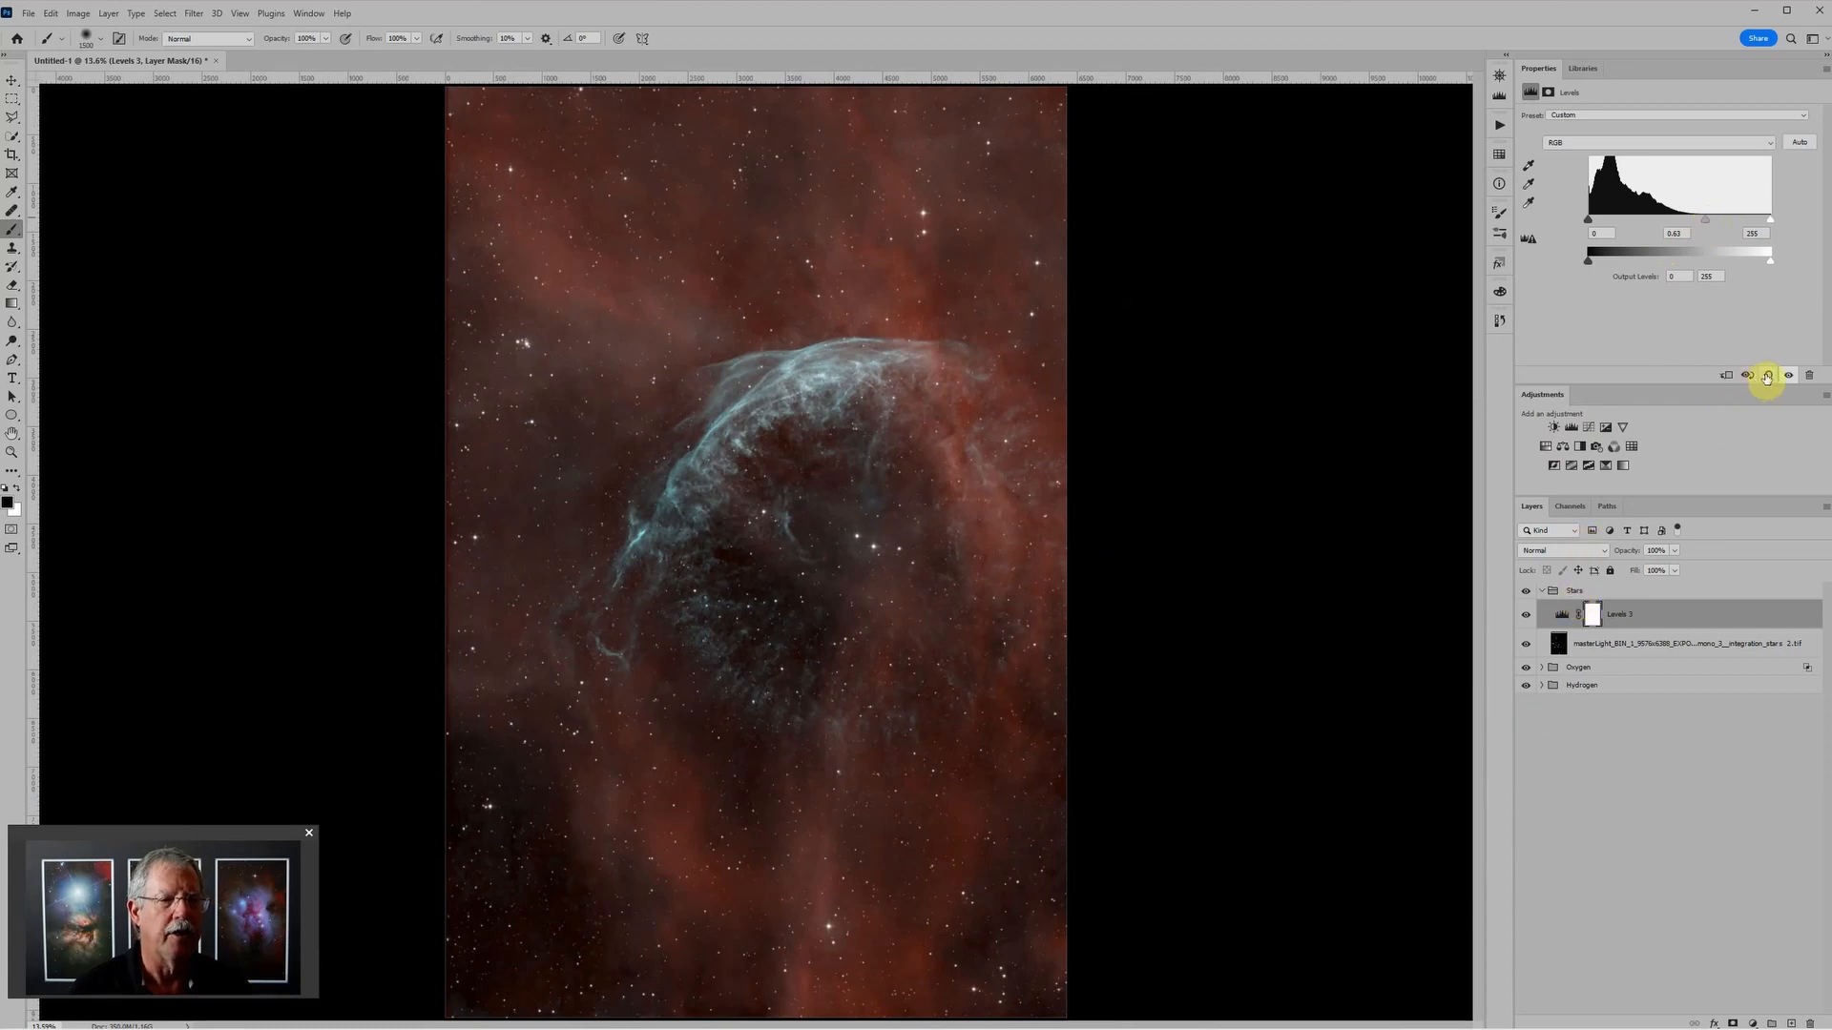
Step: Try the Lighten blend mode on the Stars group and return the group to Screen
{"action": "left_click", "coordinate": [1594, 593]}
{"action": "left_click", "coordinate": [1569, 554]}
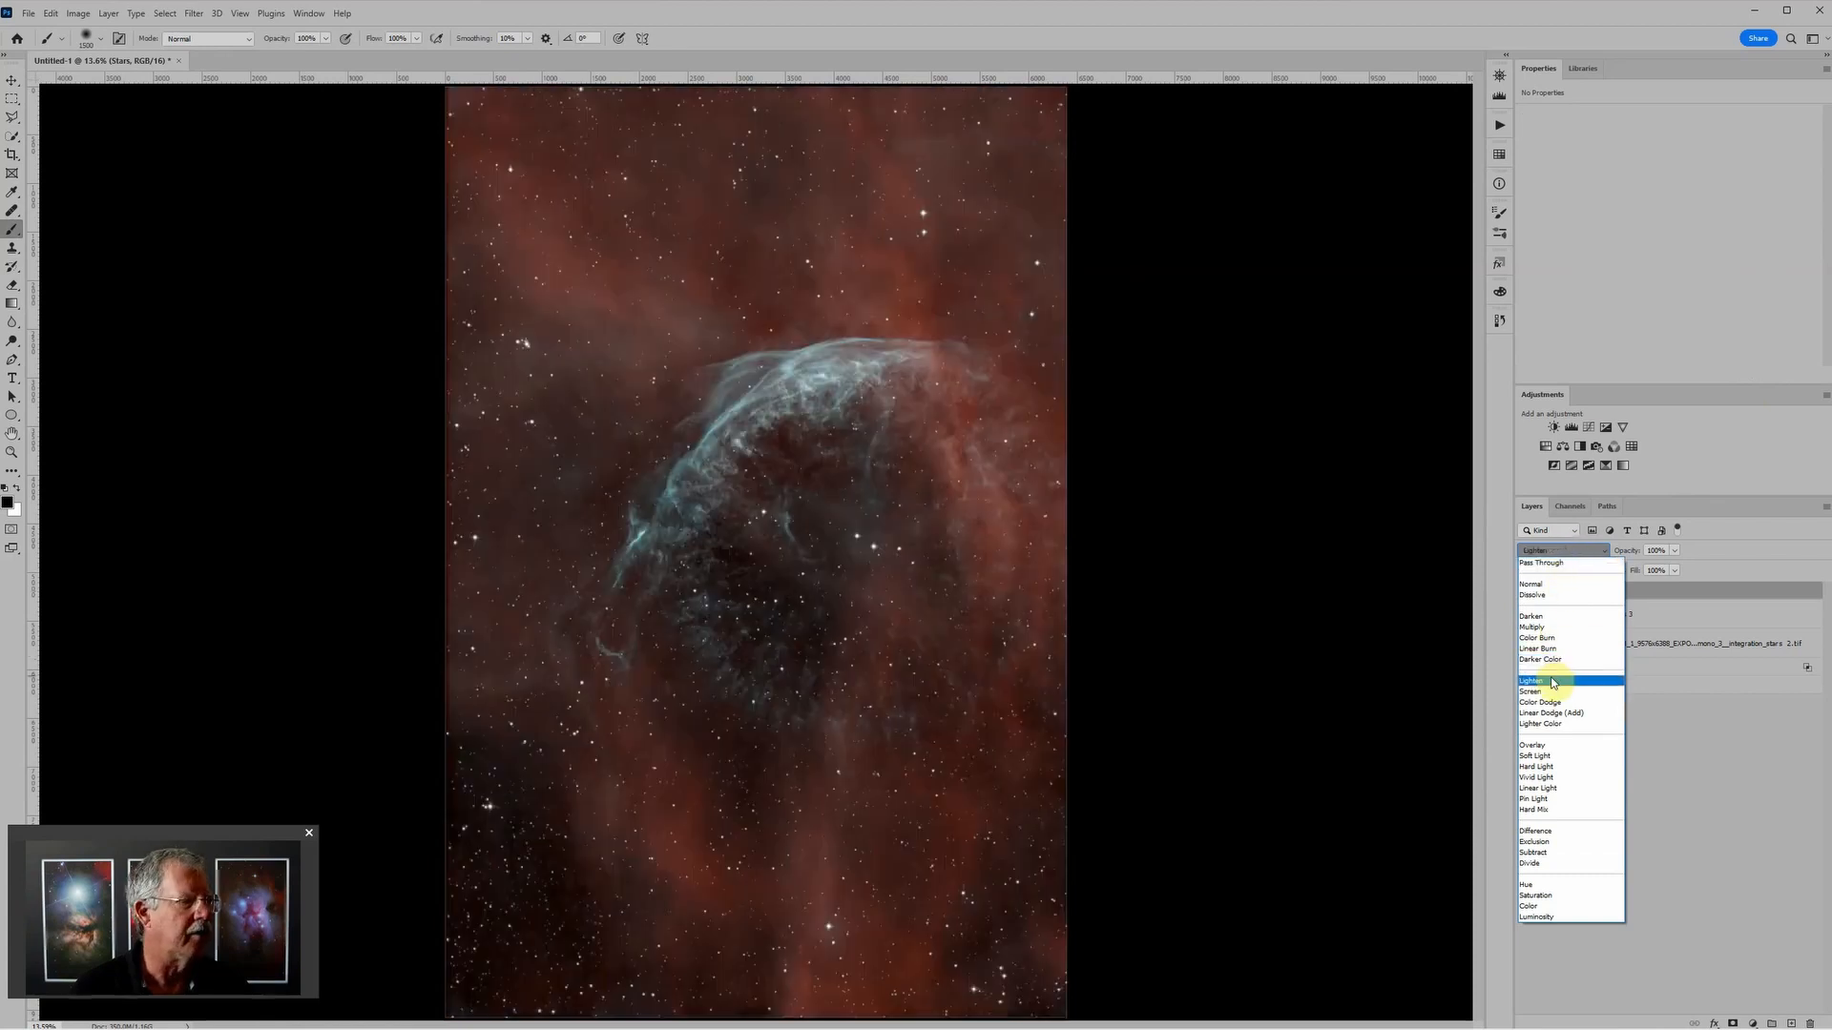
{"action": "left_click", "coordinate": [1552, 683]}
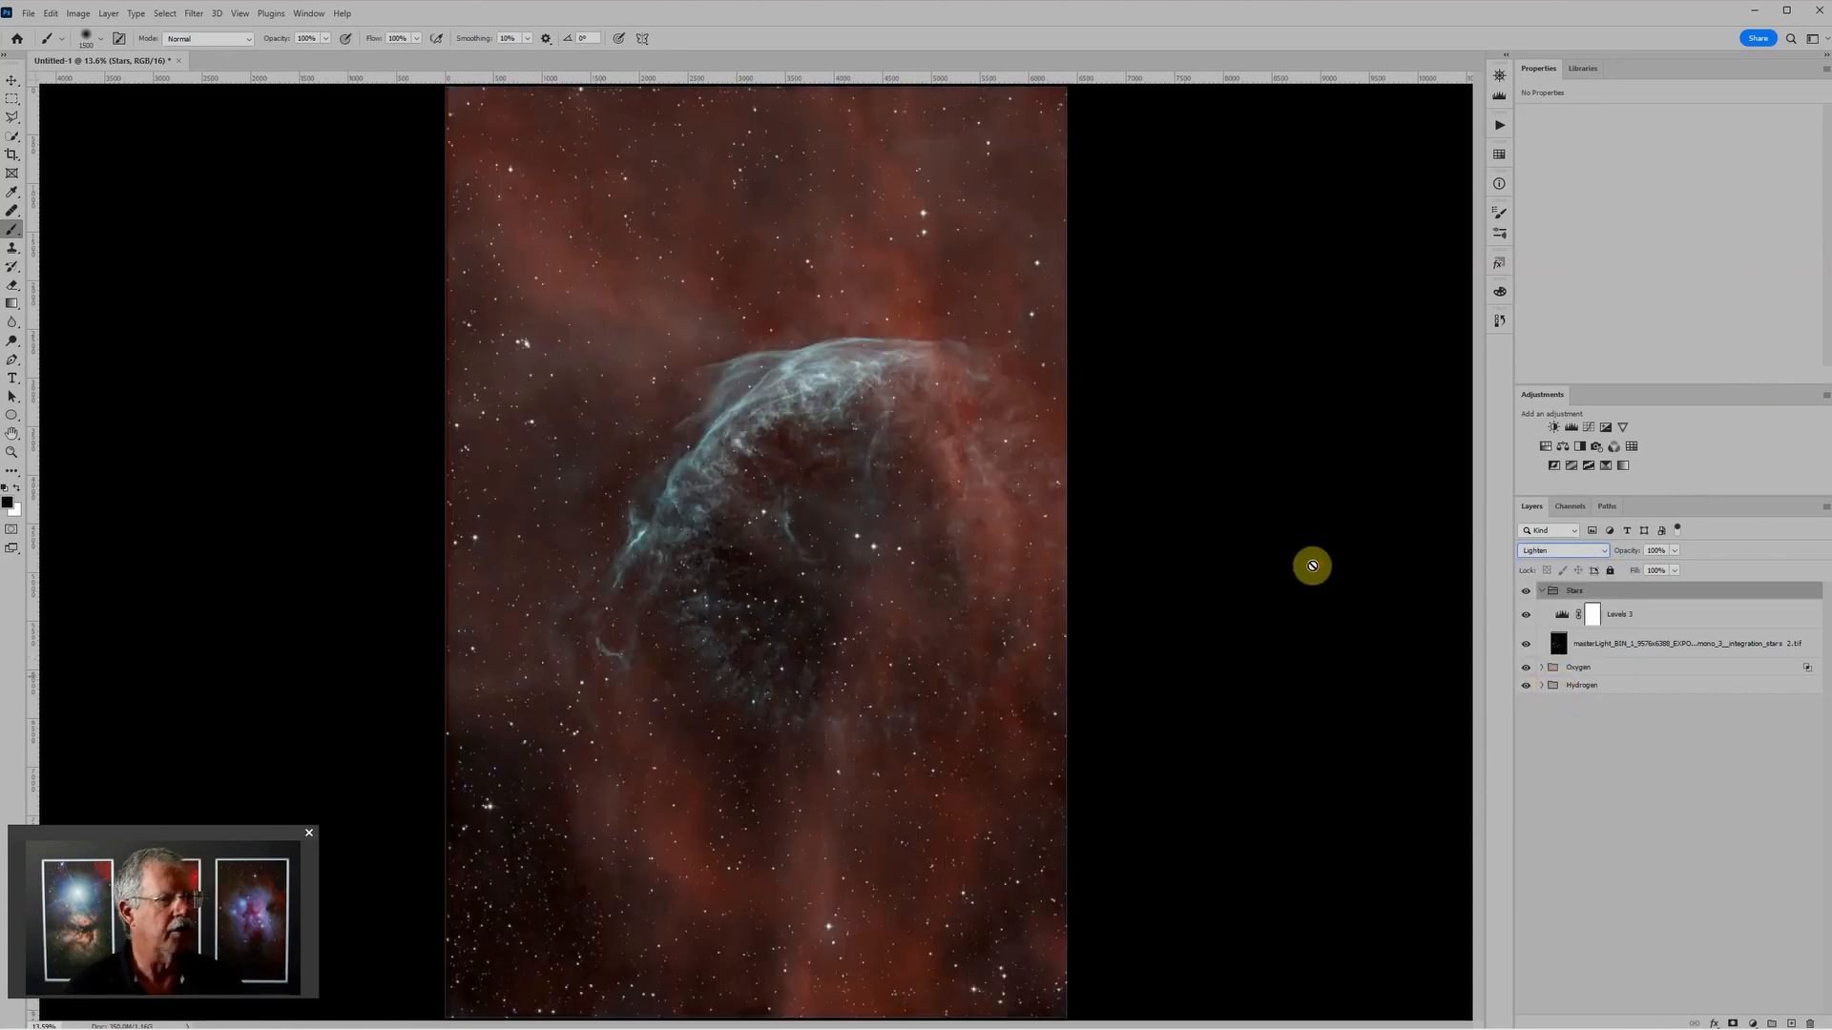
{"action": "left_click", "coordinate": [1538, 551]}
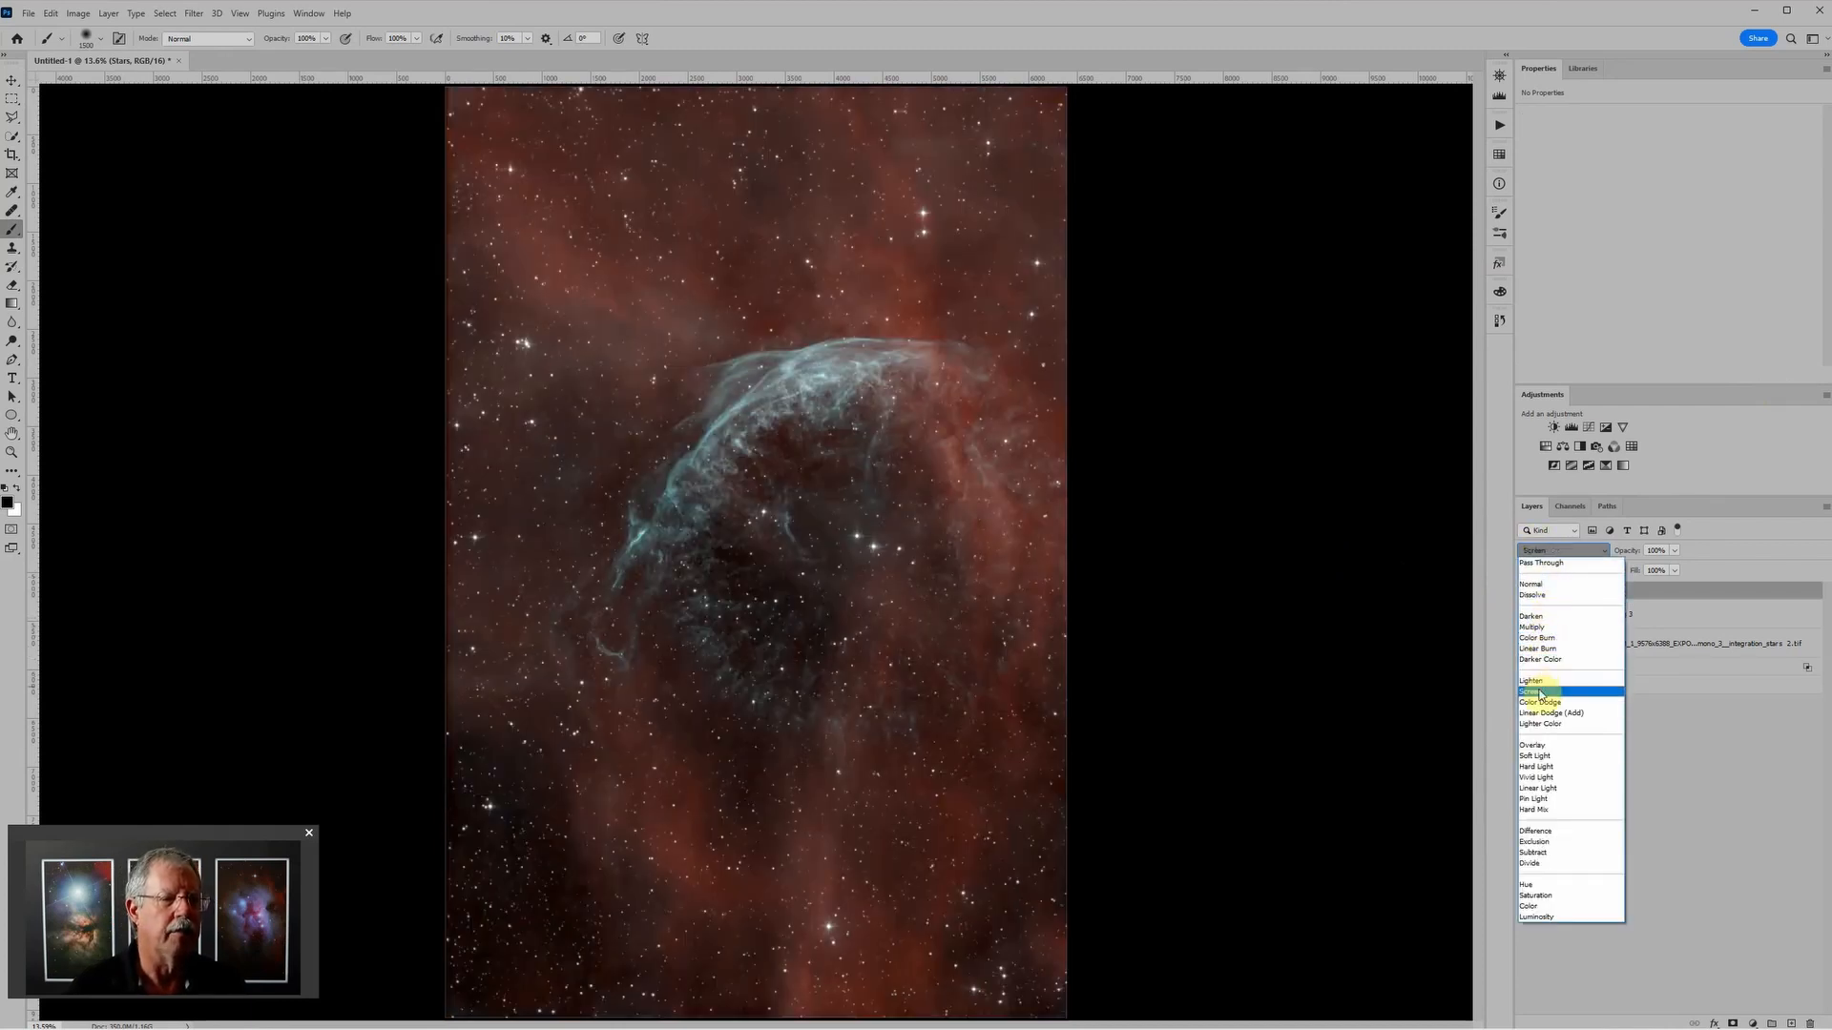
{"action": "left_click", "coordinate": [1543, 691]}
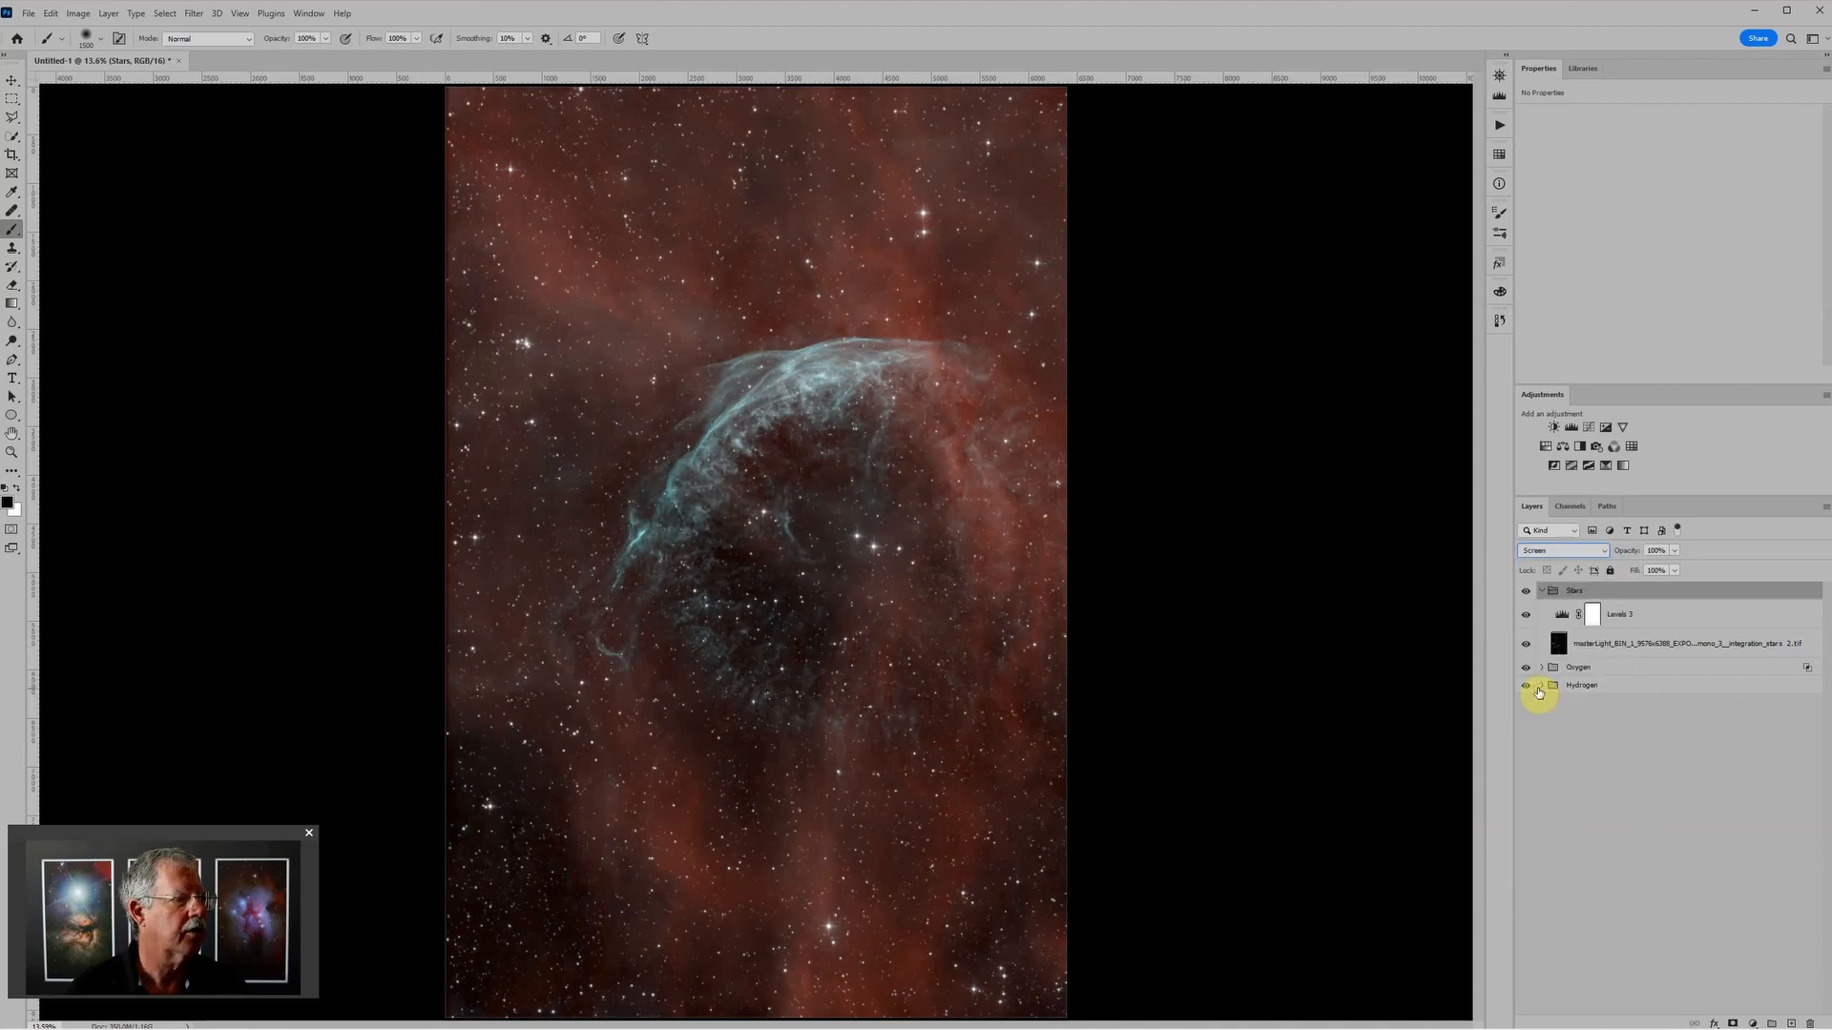
Step: Set the Stars group to Lighten, compare it with Screen through the history states, keep Lighten, and collapse the group
{"action": "left_click", "coordinate": [1540, 550]}
{"action": "left_click", "coordinate": [1548, 684]}
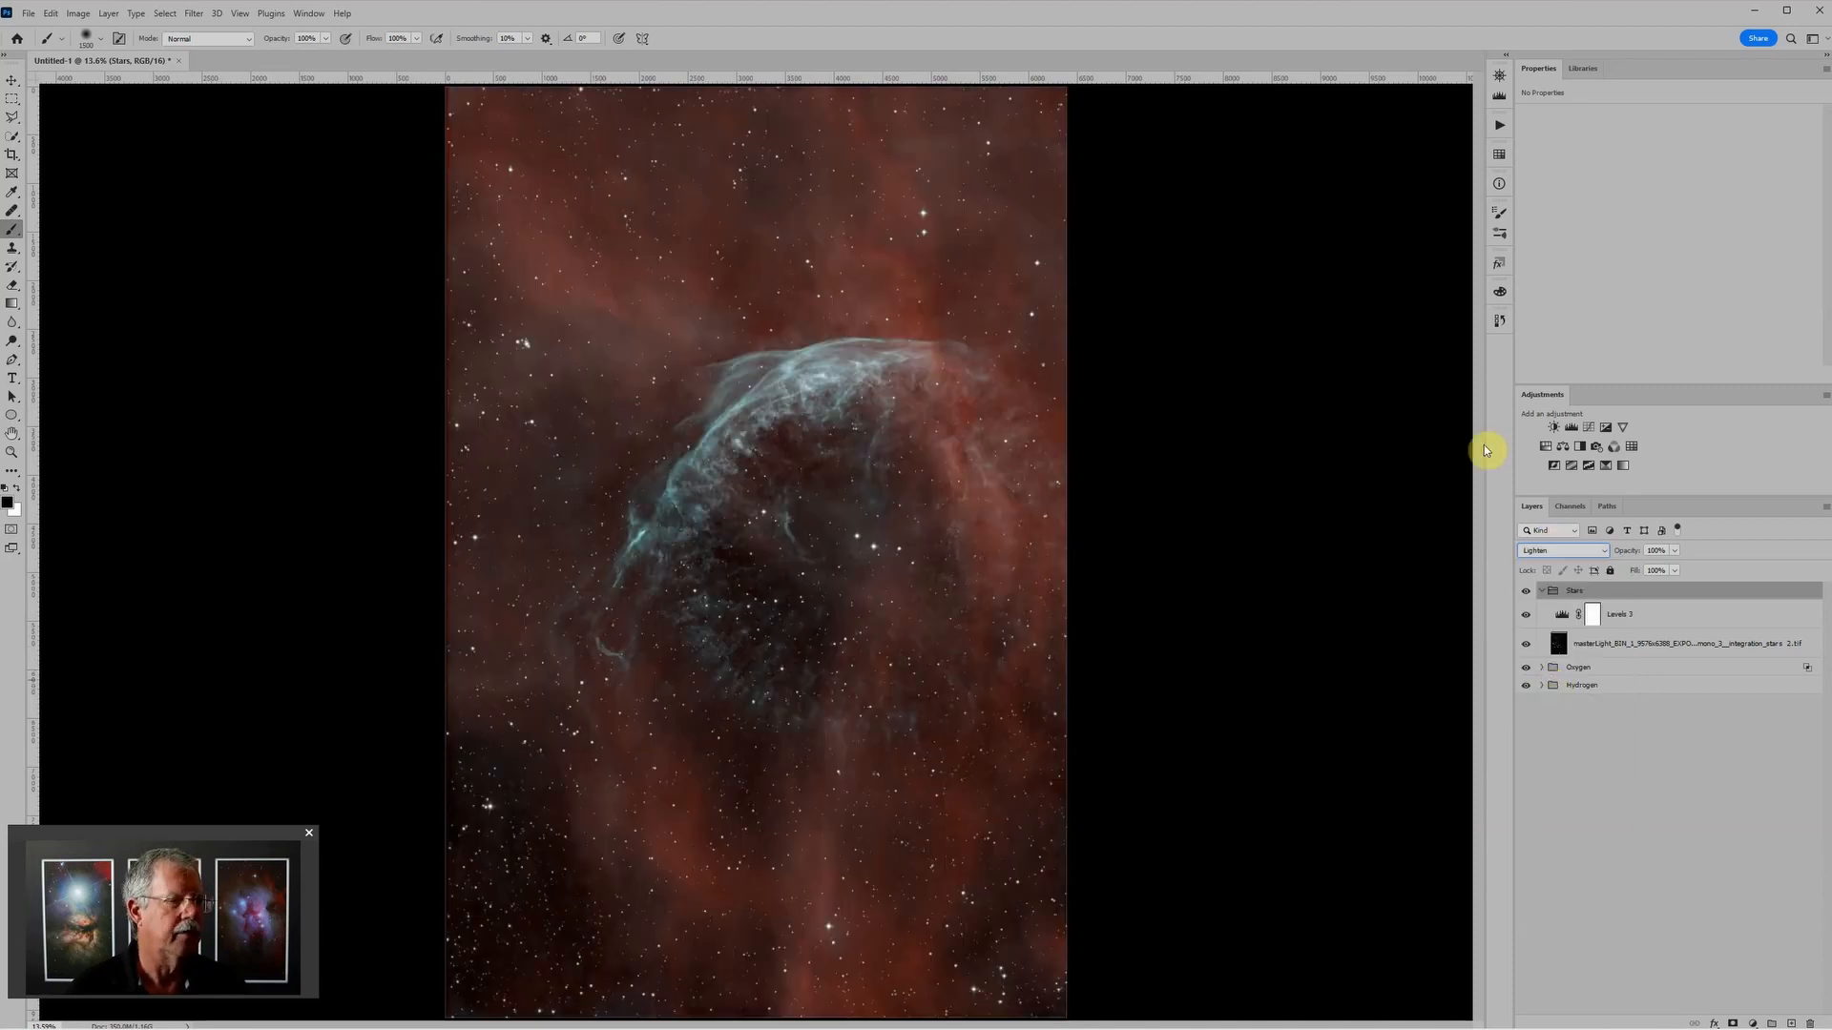
{"action": "left_click", "coordinate": [1500, 321]}
{"action": "left_click", "coordinate": [1364, 707]}
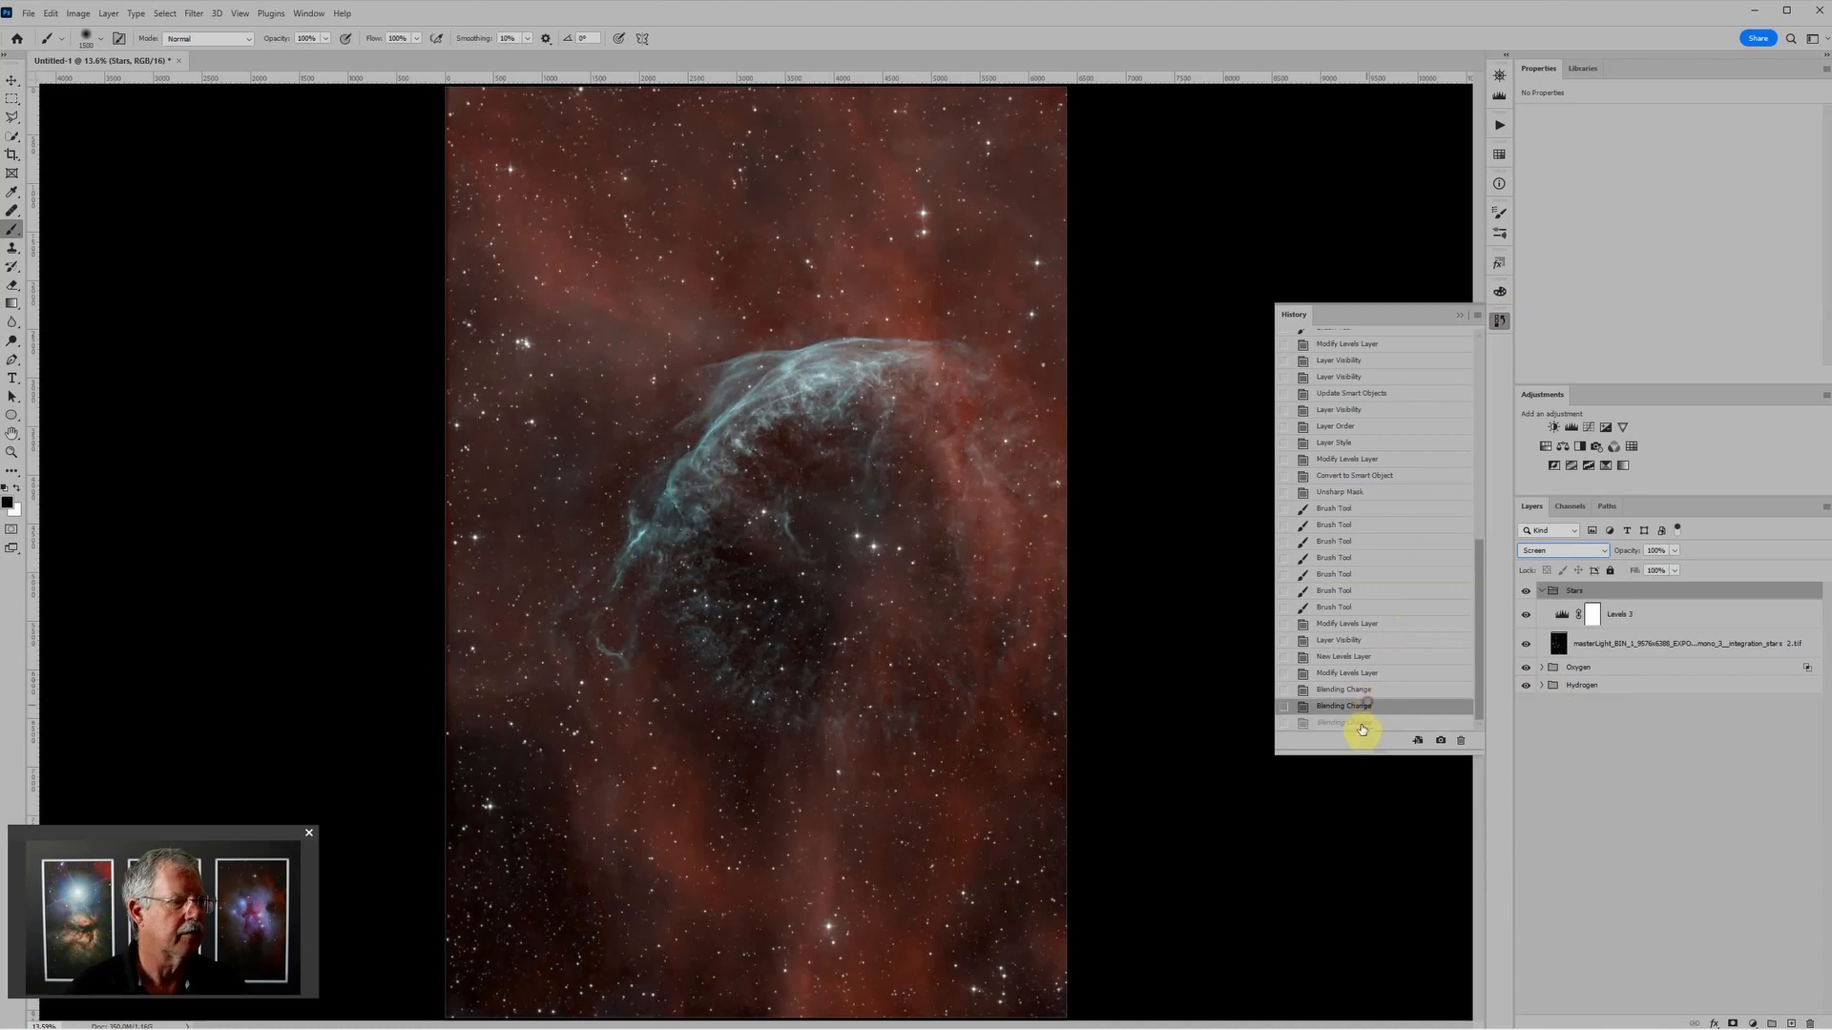
{"action": "left_click", "coordinate": [1367, 725]}
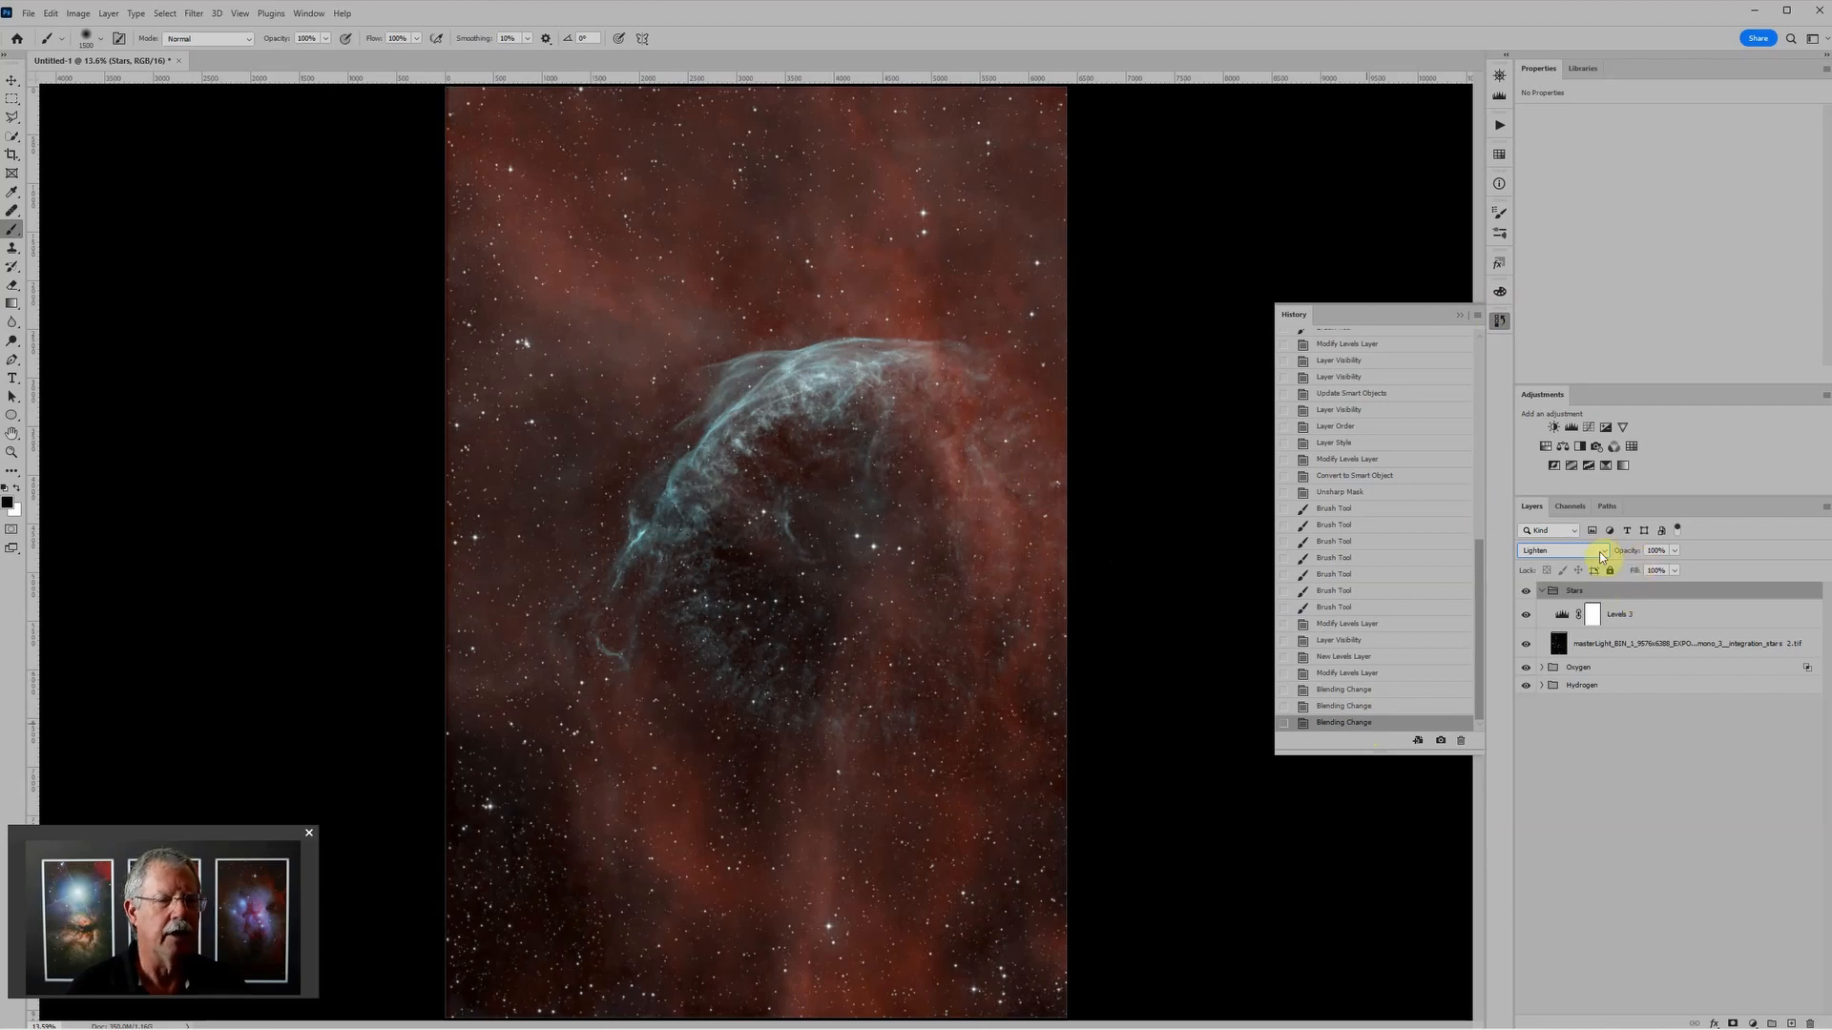
{"action": "left_click", "coordinate": [1460, 315]}
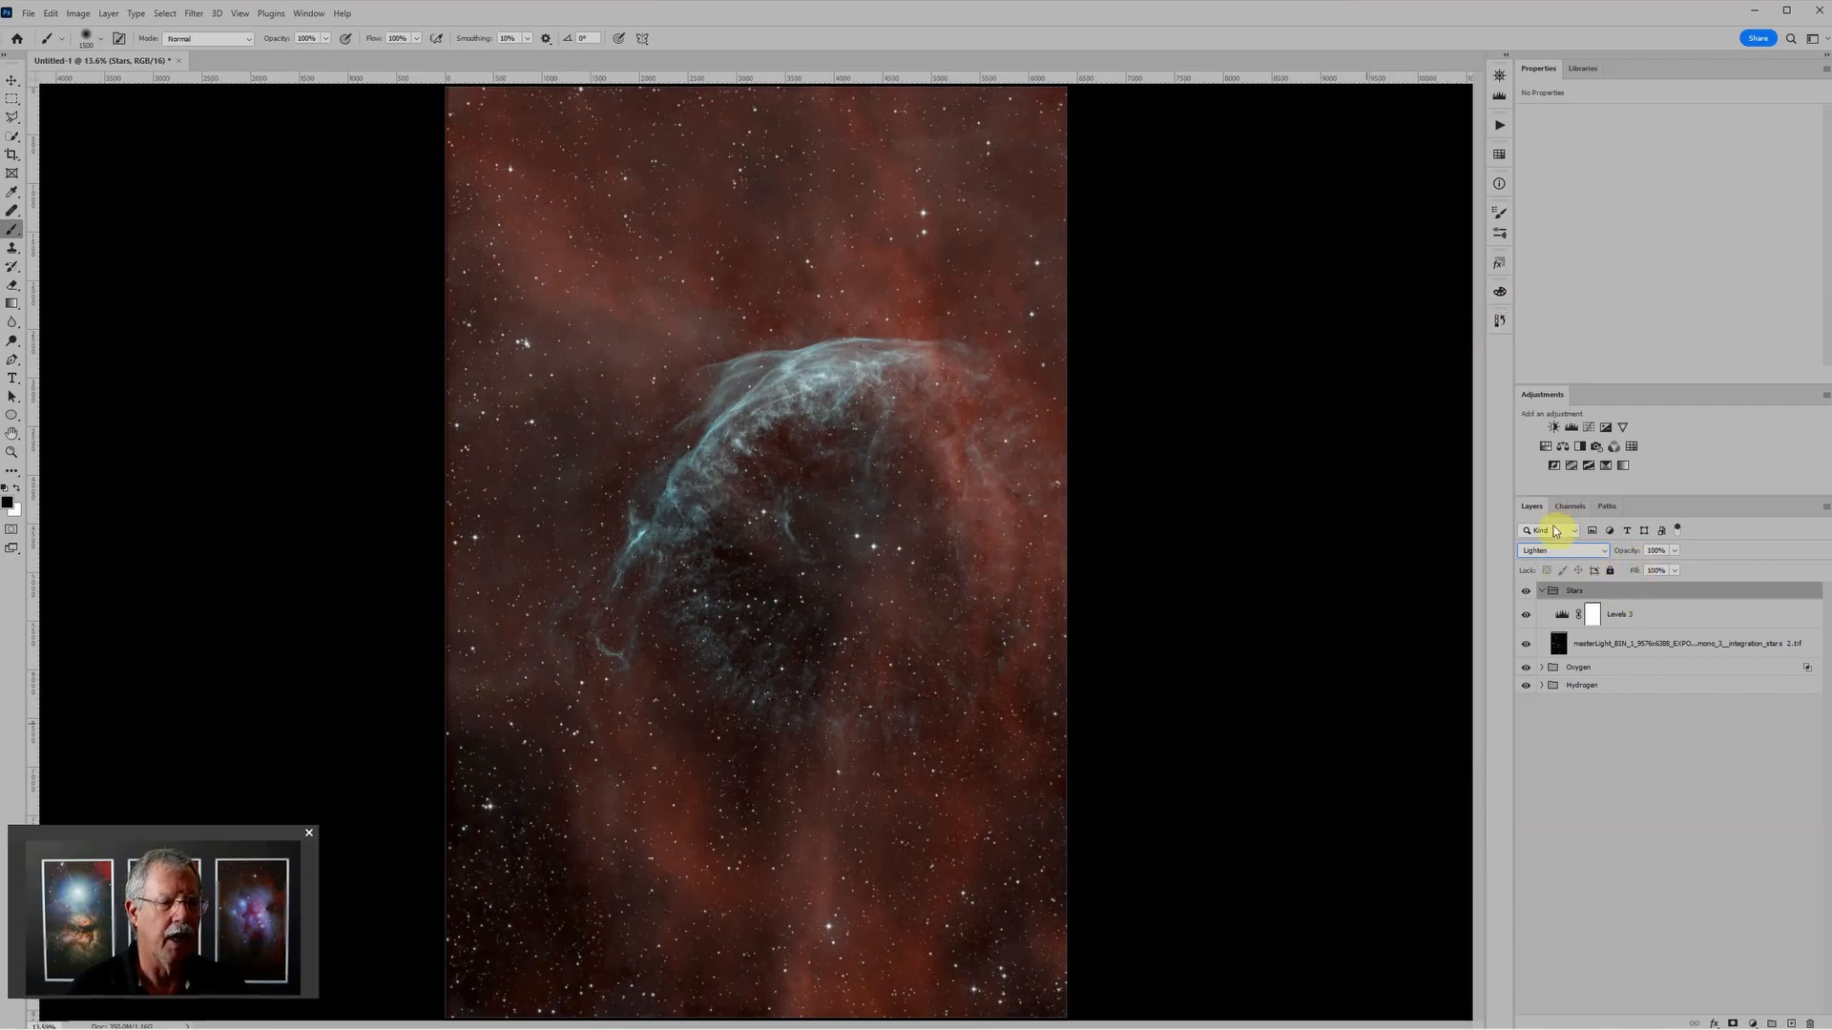
{"action": "left_click", "coordinate": [1542, 593]}
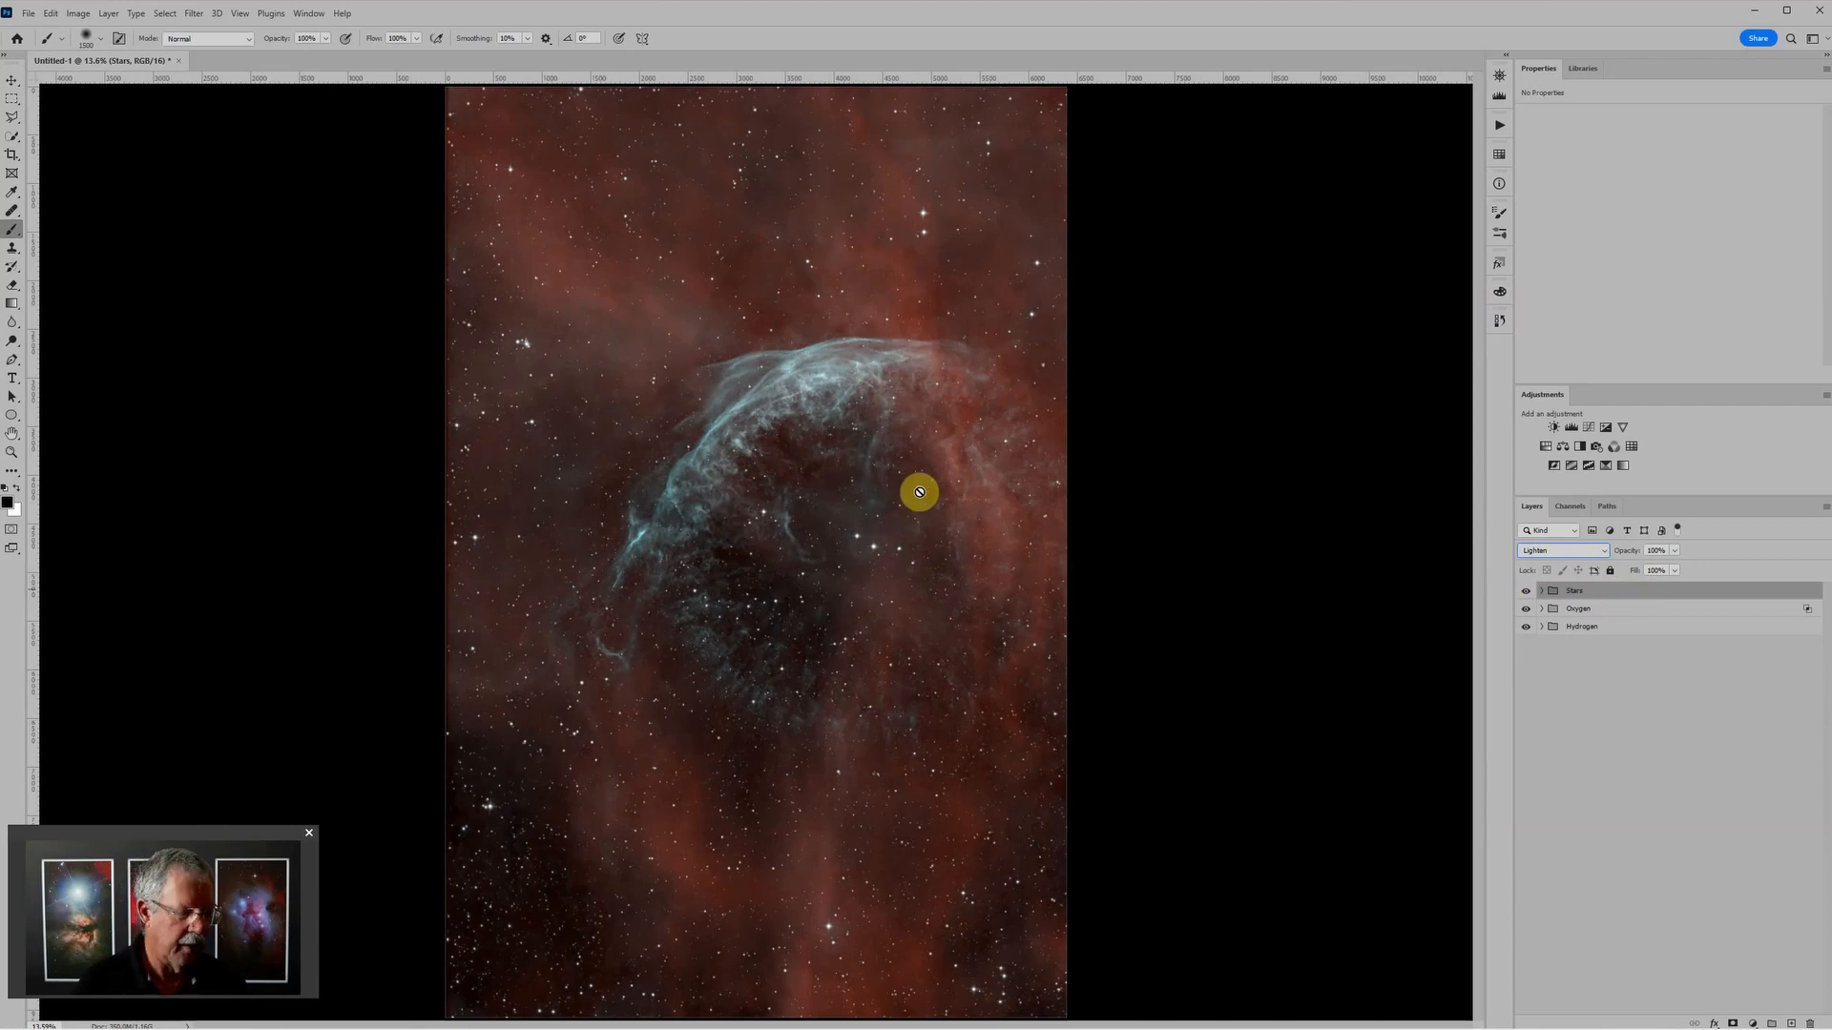
Step: Duplicate the Stars group, set the copy's blend mode to Screen, and add a black layer mask to the copy
{"action": "key", "text": "ctrl+j"}
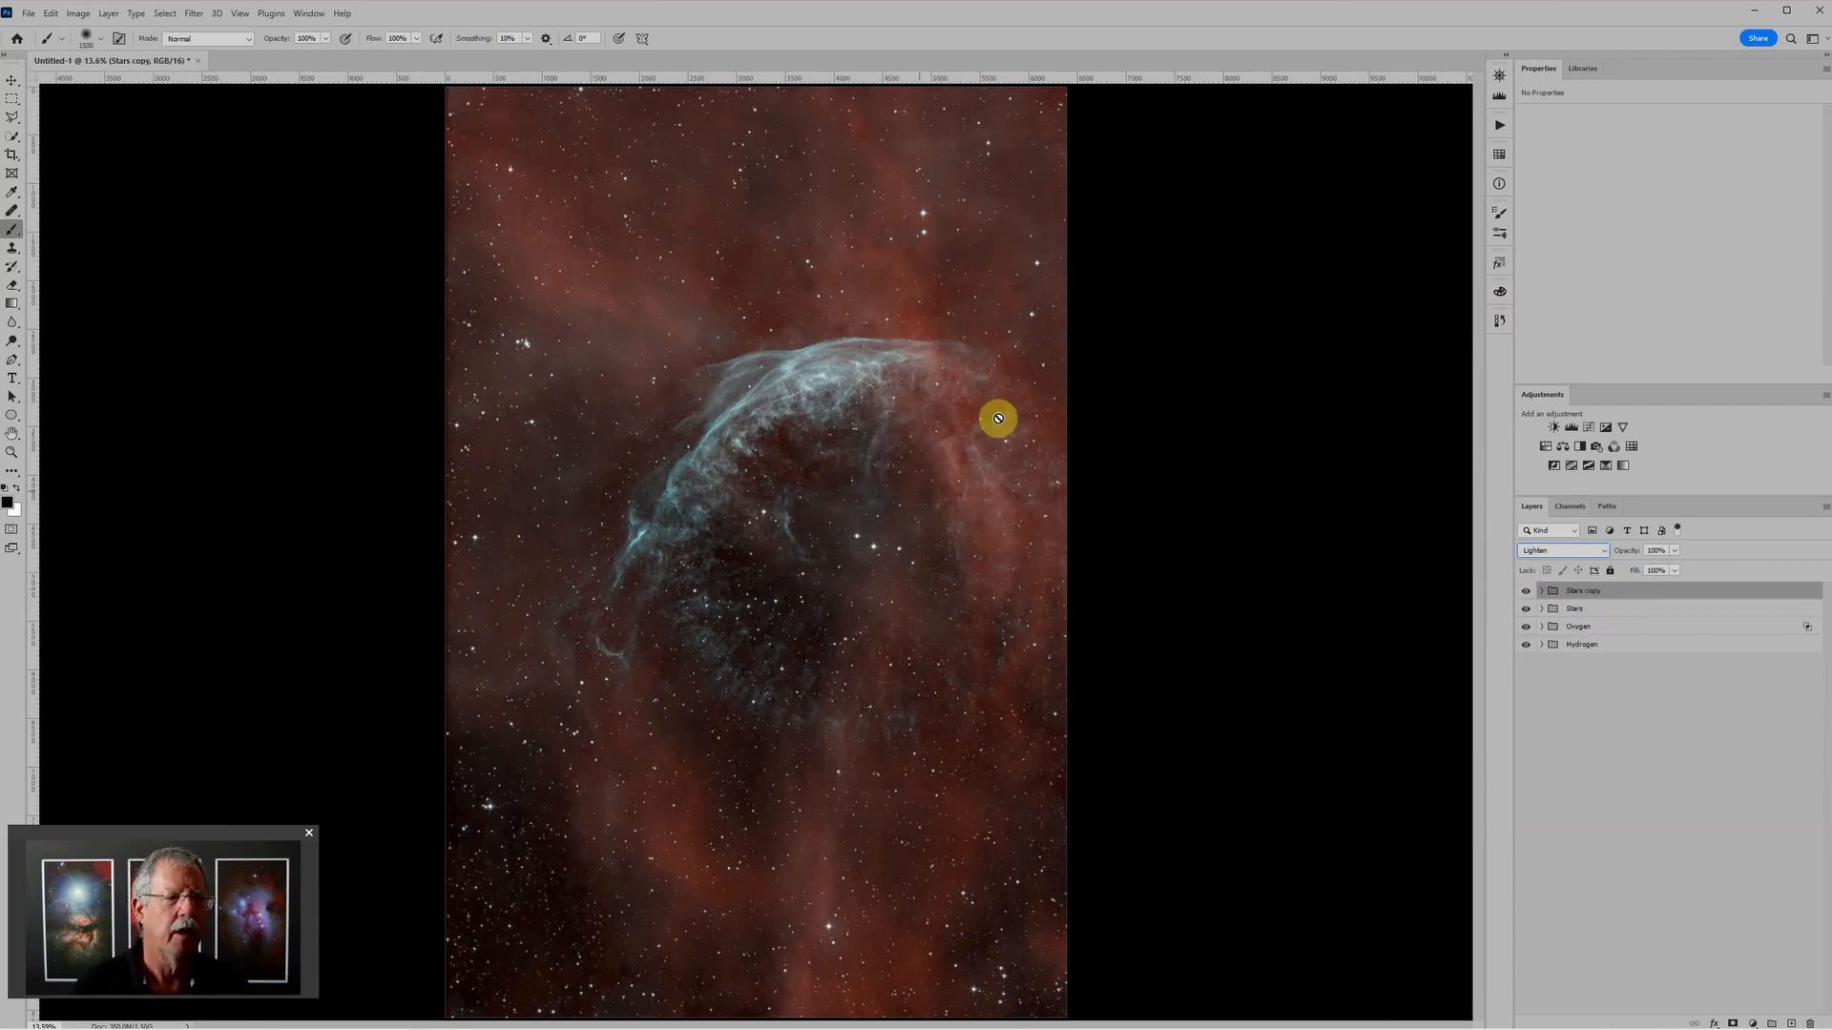
{"action": "left_click", "coordinate": [1546, 554]}
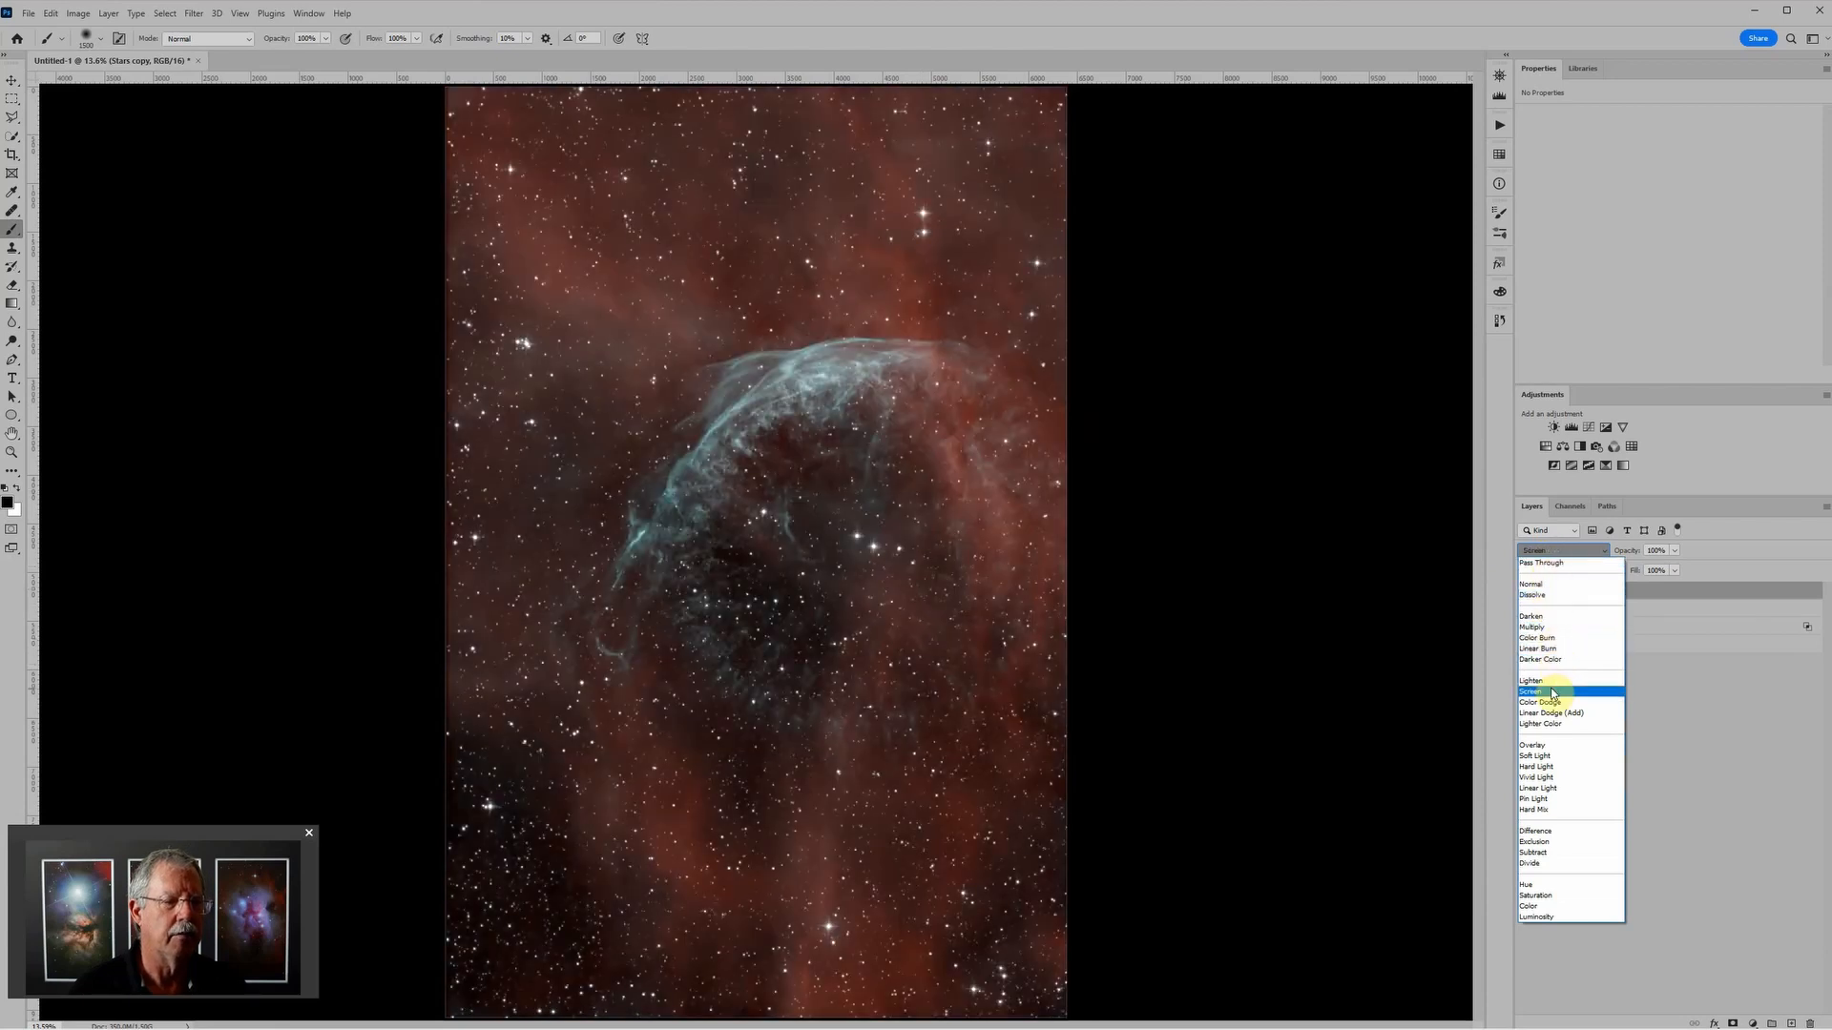
{"action": "left_click", "coordinate": [1552, 693]}
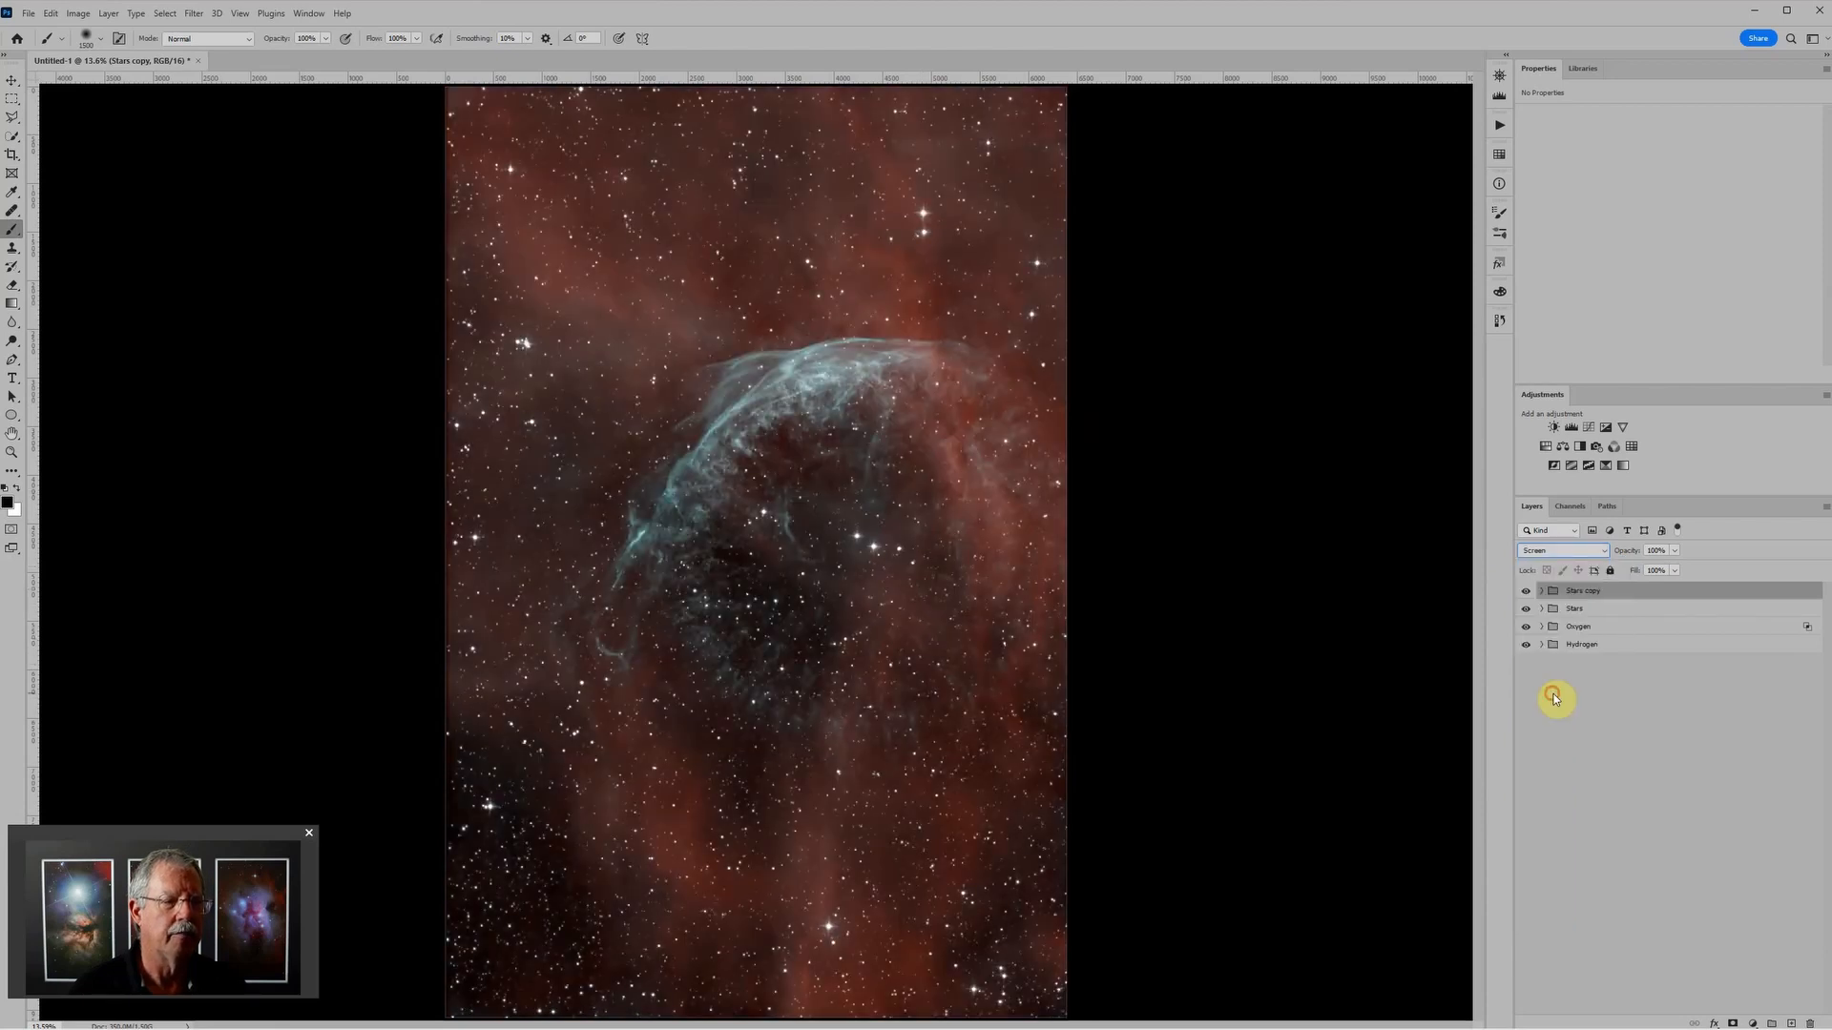
{"action": "left_click", "coordinate": [1731, 1023], "text": "alt"}
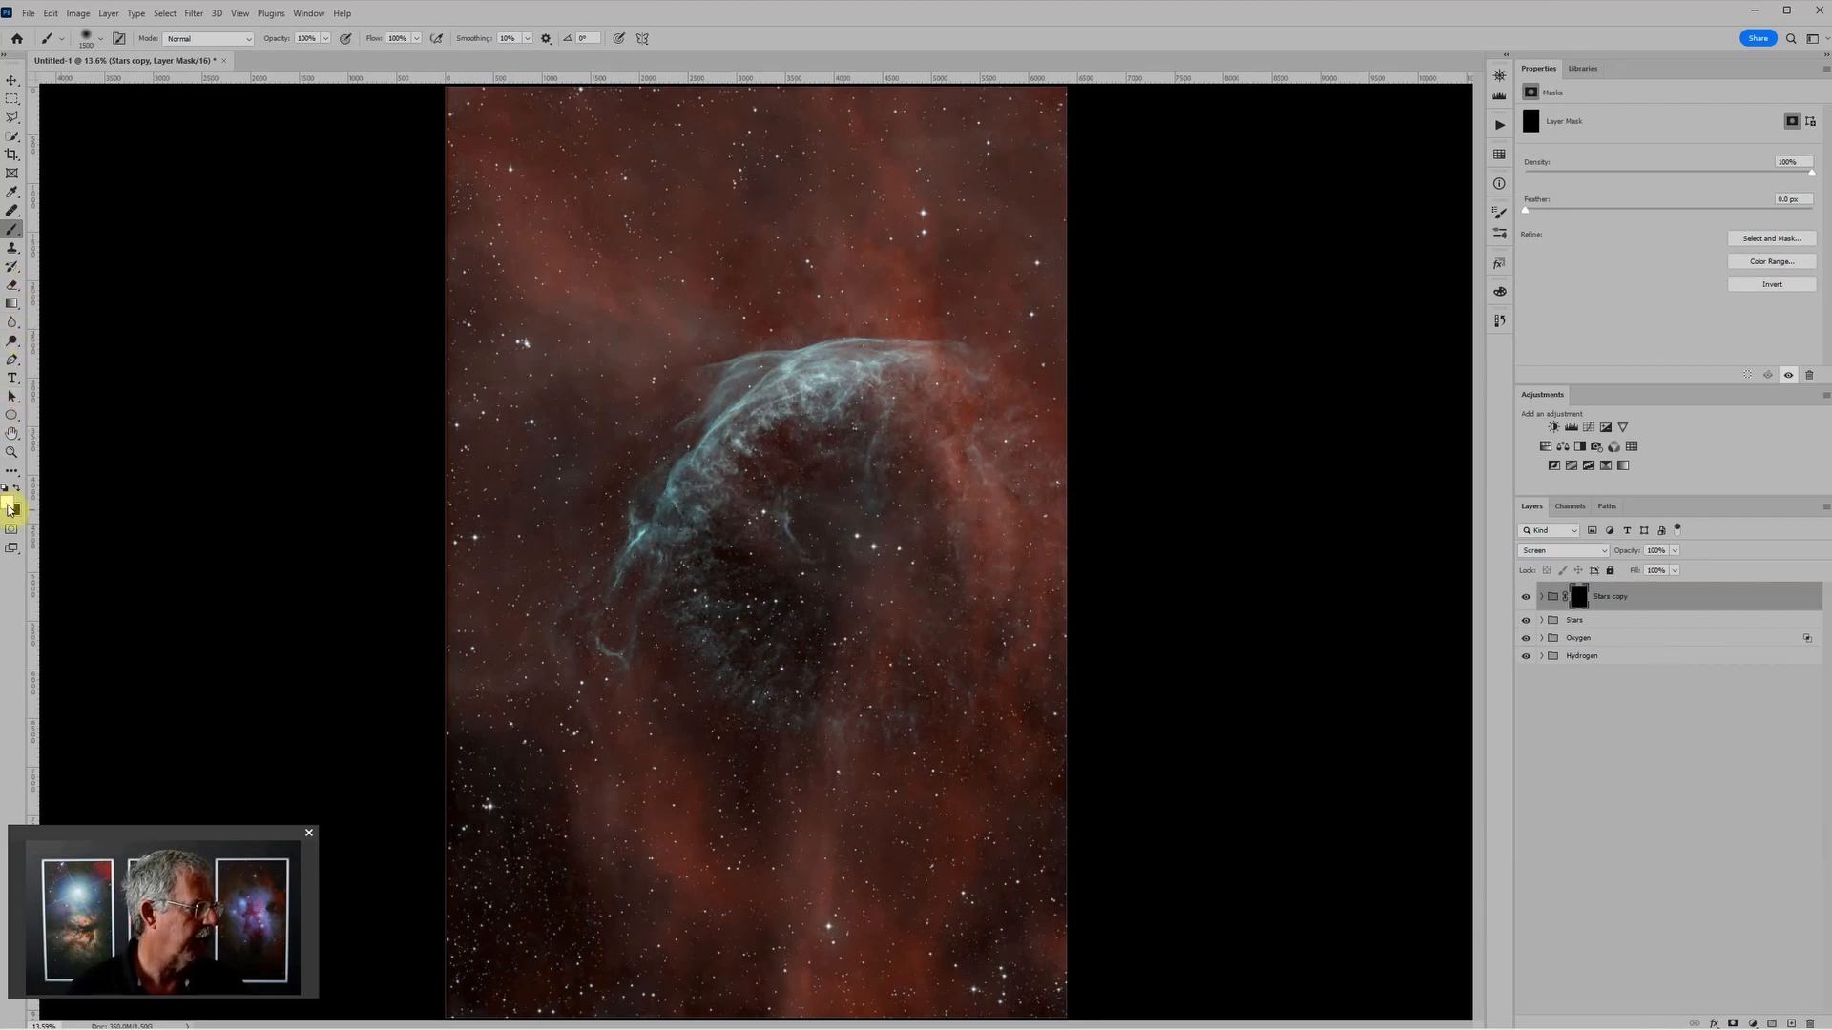
Step: Paint white over selected bright stars on the Stars copy mask with a small brush to bring them out
{"action": "scroll", "coordinate": [725, 348], "scroll_direction": "up", "scroll_amount": 1}
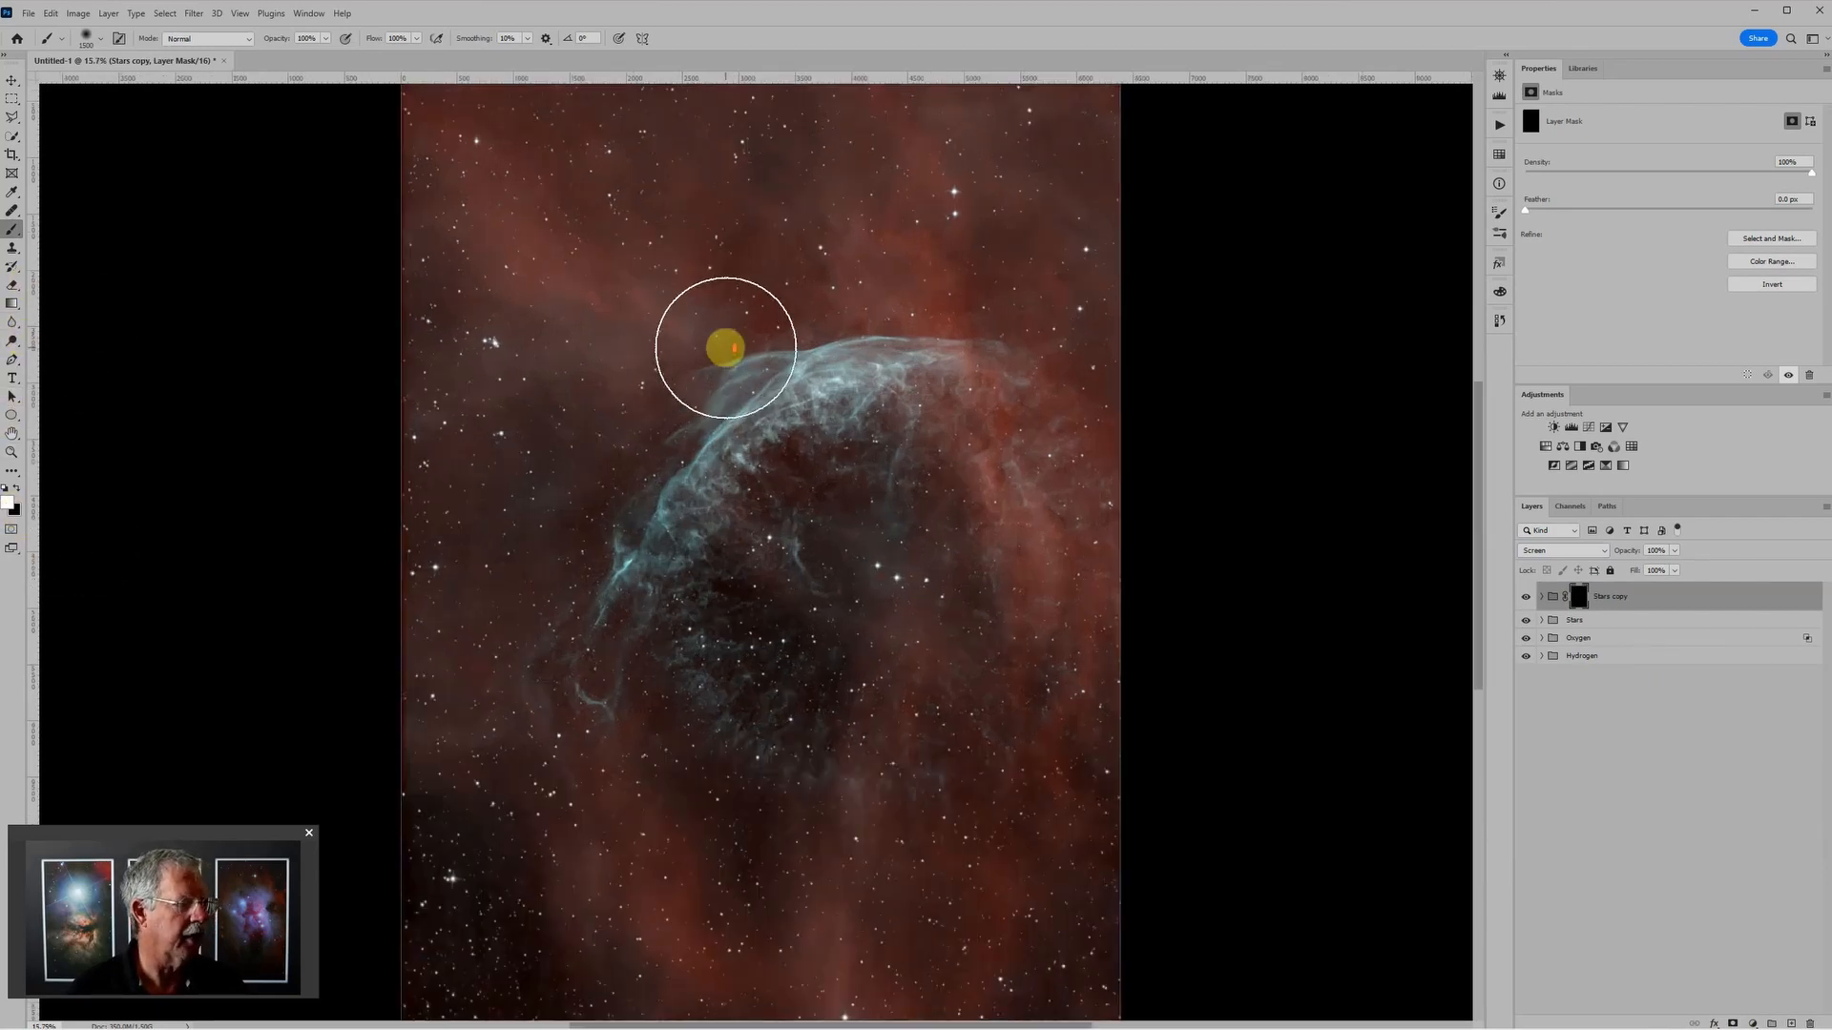
{"action": "scroll", "coordinate": [726, 347], "scroll_direction": "up", "scroll_amount": 1}
{"action": "key", "text": "bracketleft"}
{"action": "key", "text": "bracketleft"}
{"action": "key", "text": "bracketleft"}
{"action": "key", "text": "bracketleft"}
{"action": "key", "text": "bracketleft"}
{"action": "key", "text": "bracketleft"}
{"action": "key", "text": "bracketleft"}
{"action": "key", "text": "bracketleft"}
{"action": "key", "text": "bracketleft"}
{"action": "key", "text": "bracketleft"}
{"action": "key", "text": "bracketleft"}
{"action": "key", "text": "bracketleft"}
{"action": "key", "text": "bracketleft"}
{"action": "key", "text": "bracketleft"}
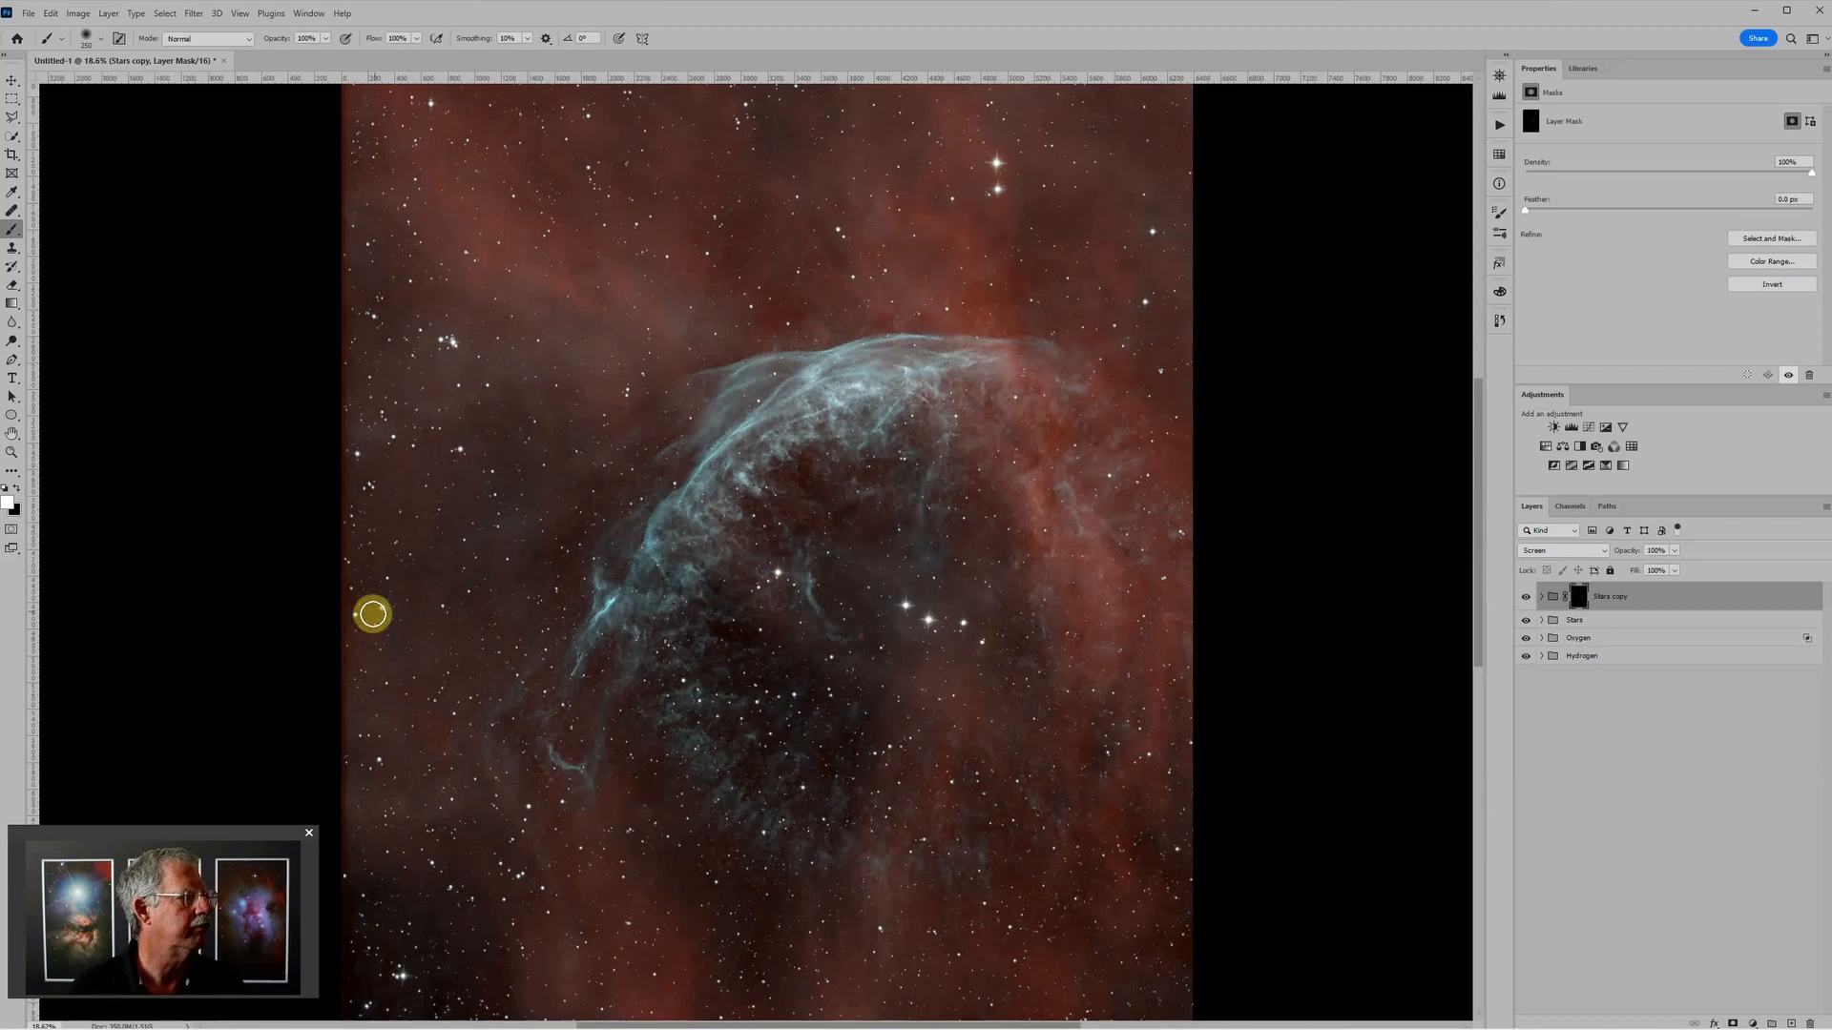
{"action": "scroll", "coordinate": [943, 706], "scroll_direction": "down", "scroll_amount": 2}
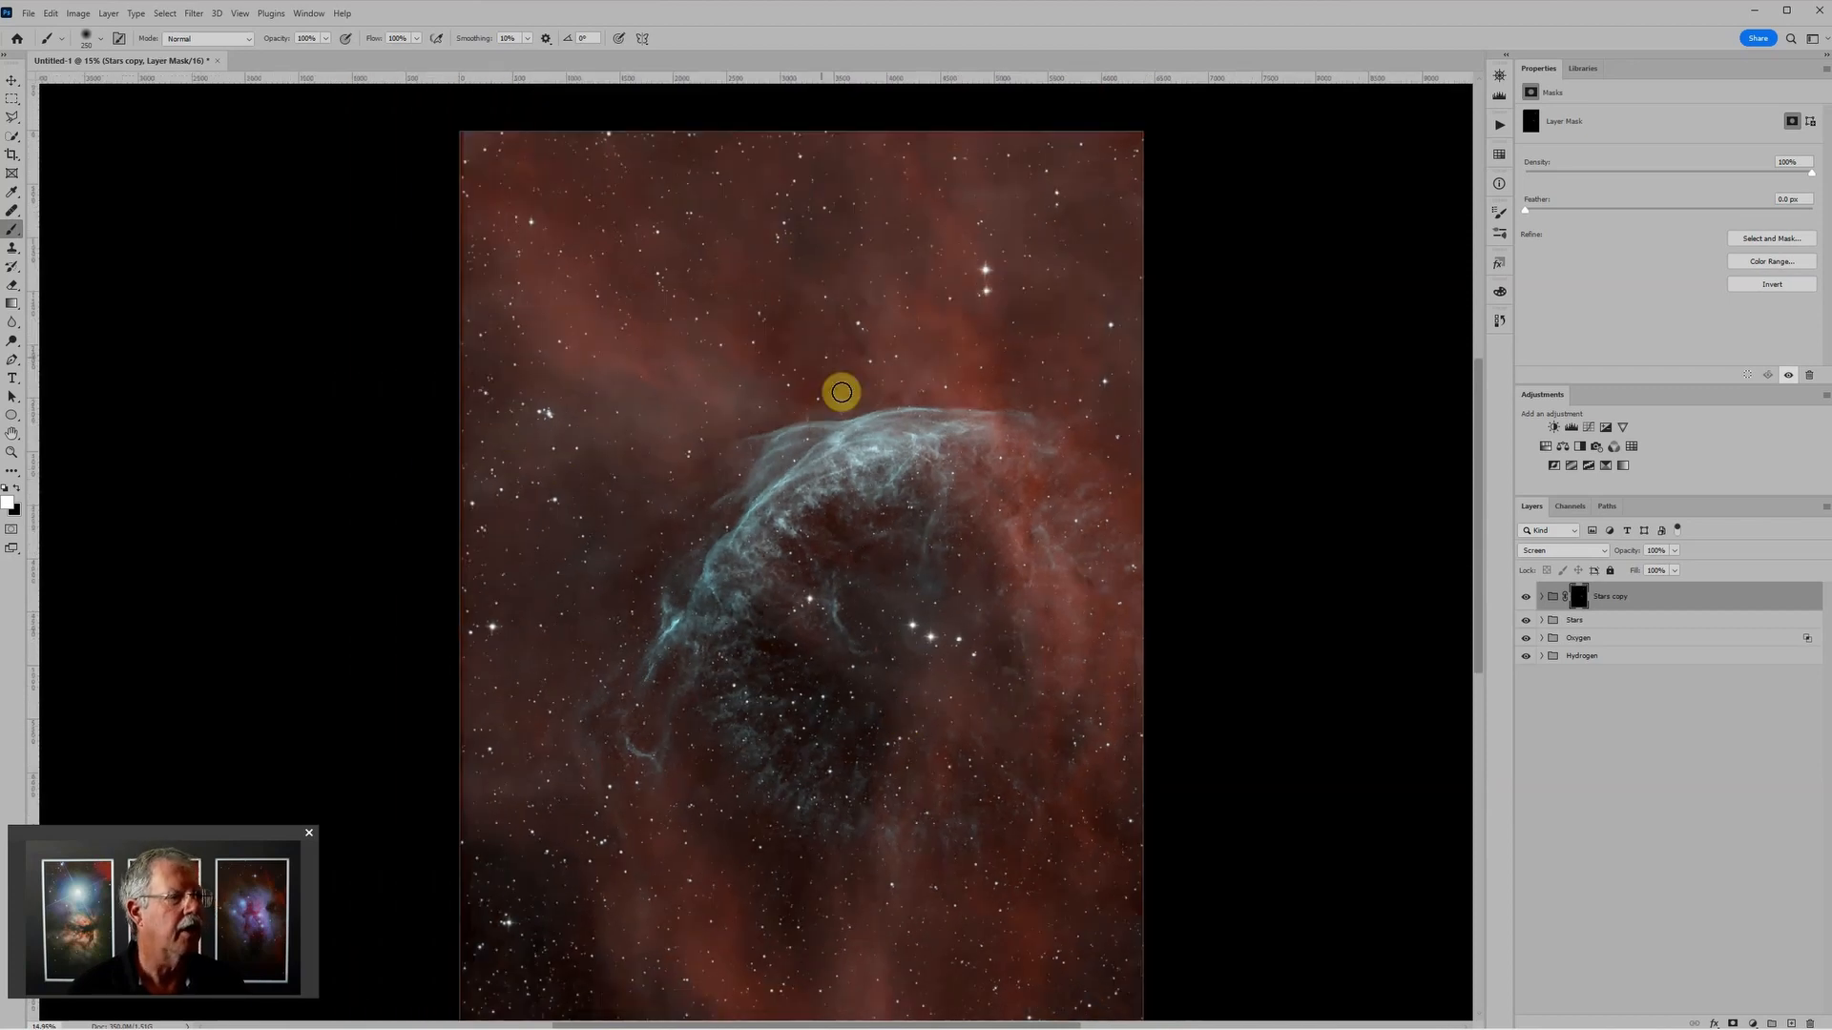
{"action": "left_click", "coordinate": [549, 414]}
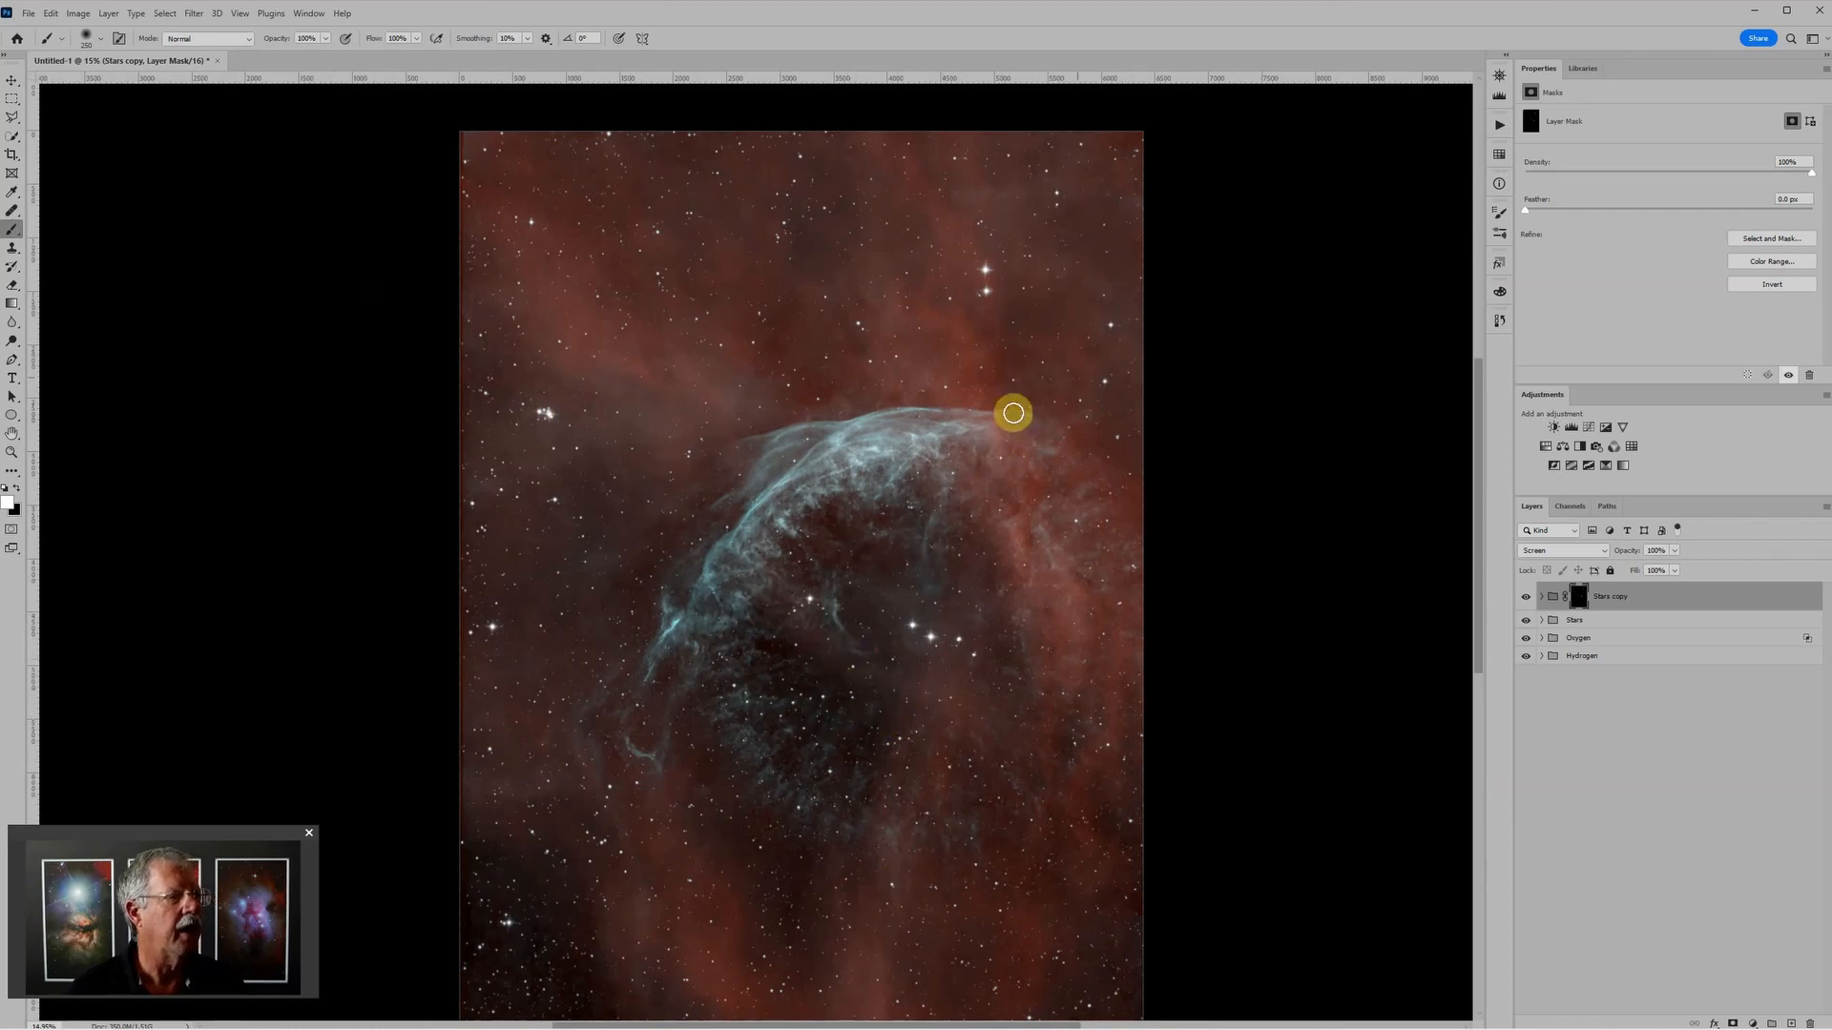
{"action": "left_click", "coordinate": [1111, 324]}
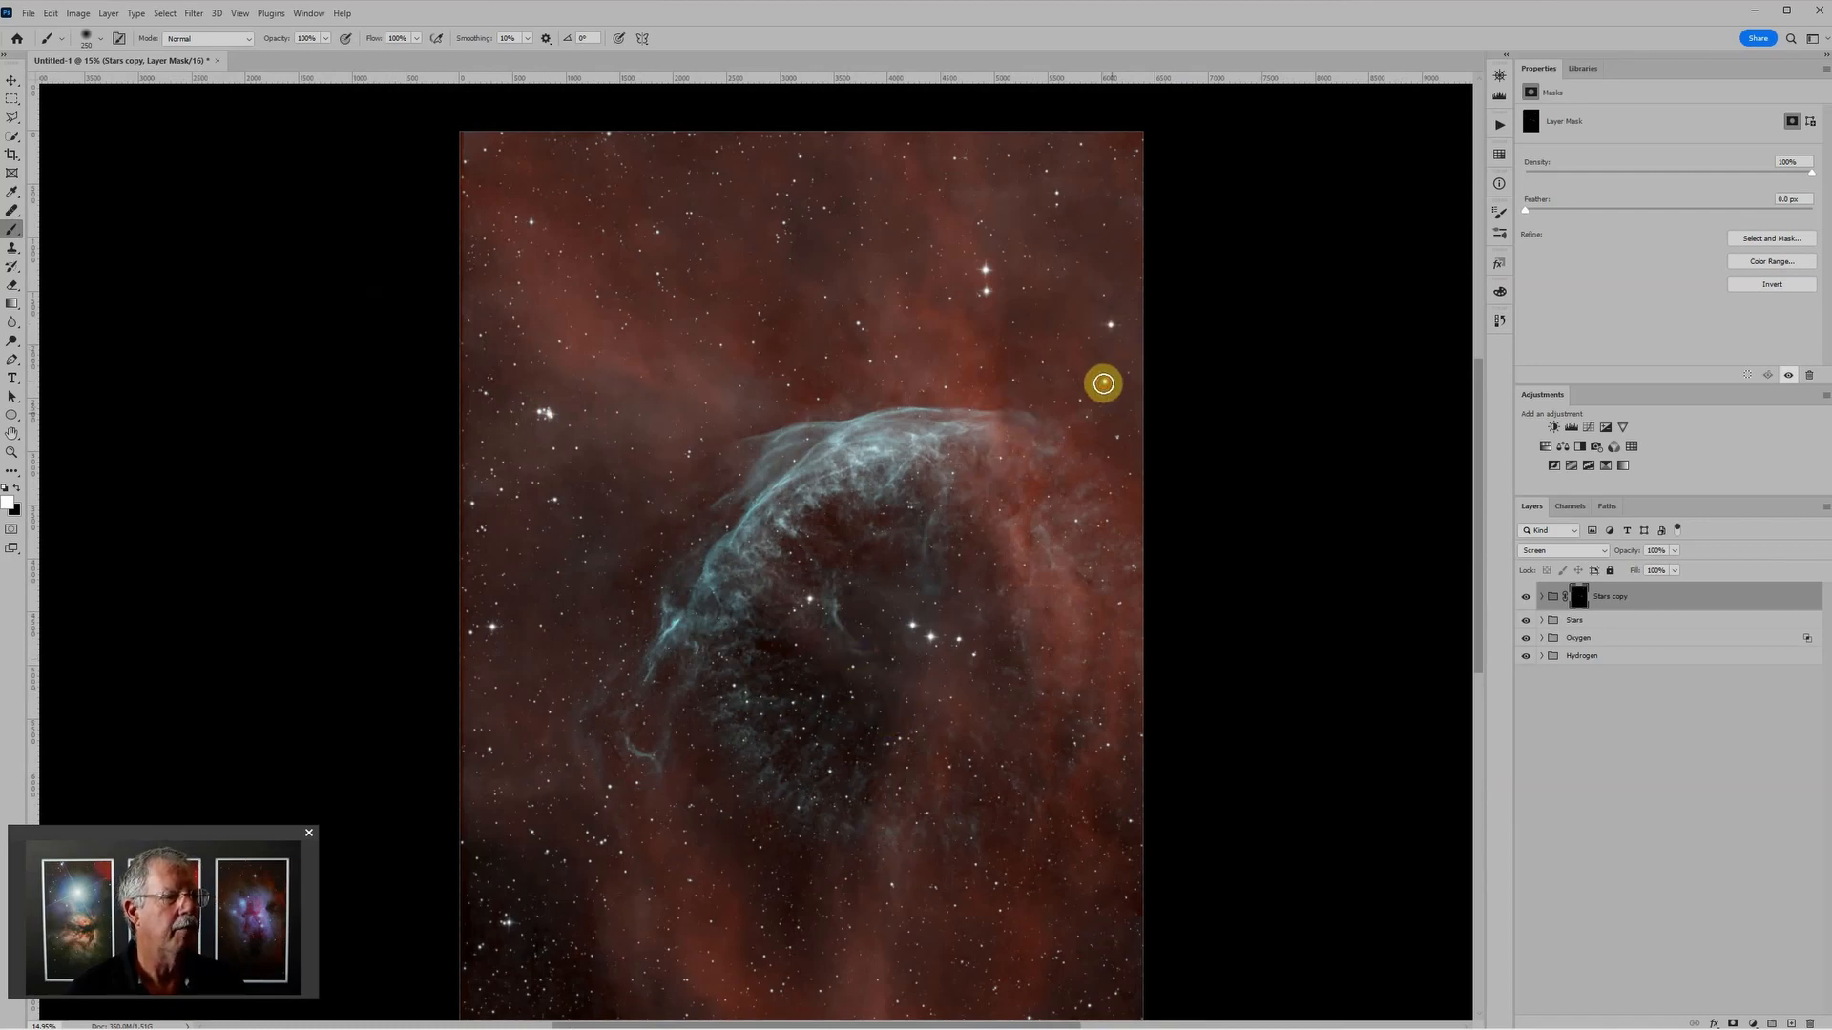
{"action": "scroll", "coordinate": [954, 831], "scroll_direction": "down", "scroll_amount": 3}
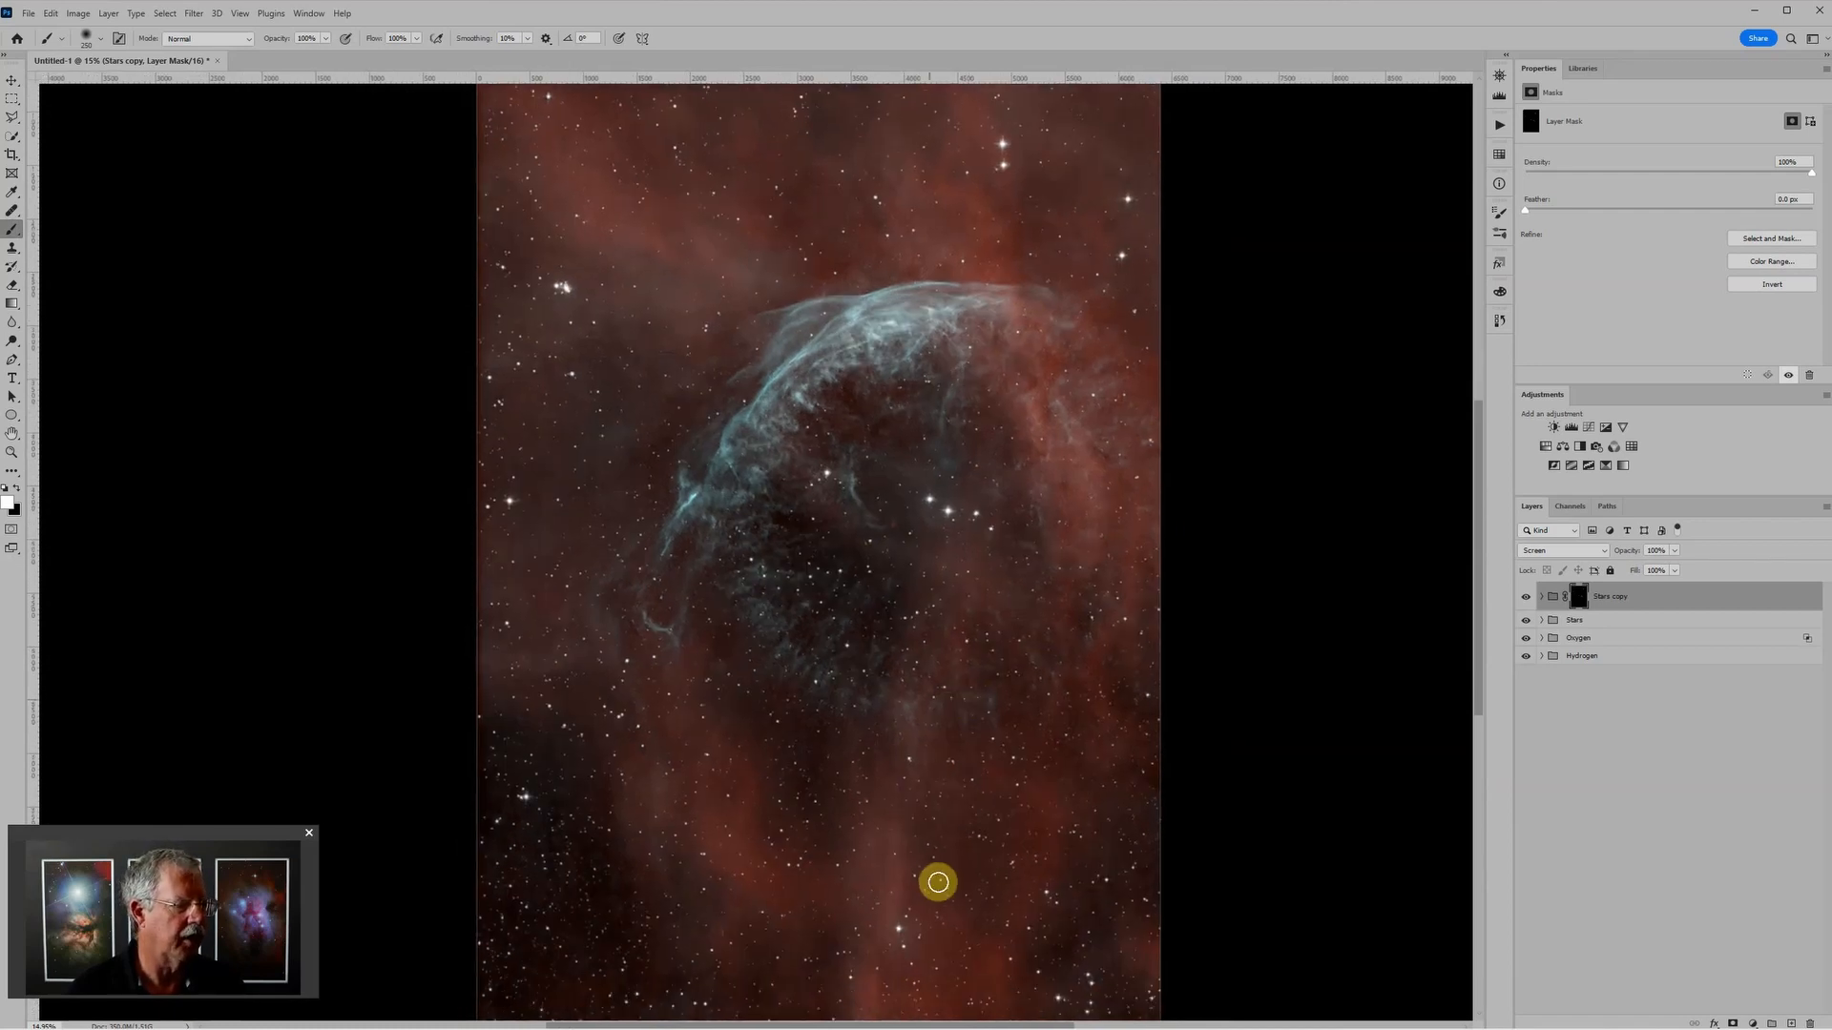
{"action": "left_click", "coordinate": [899, 932]}
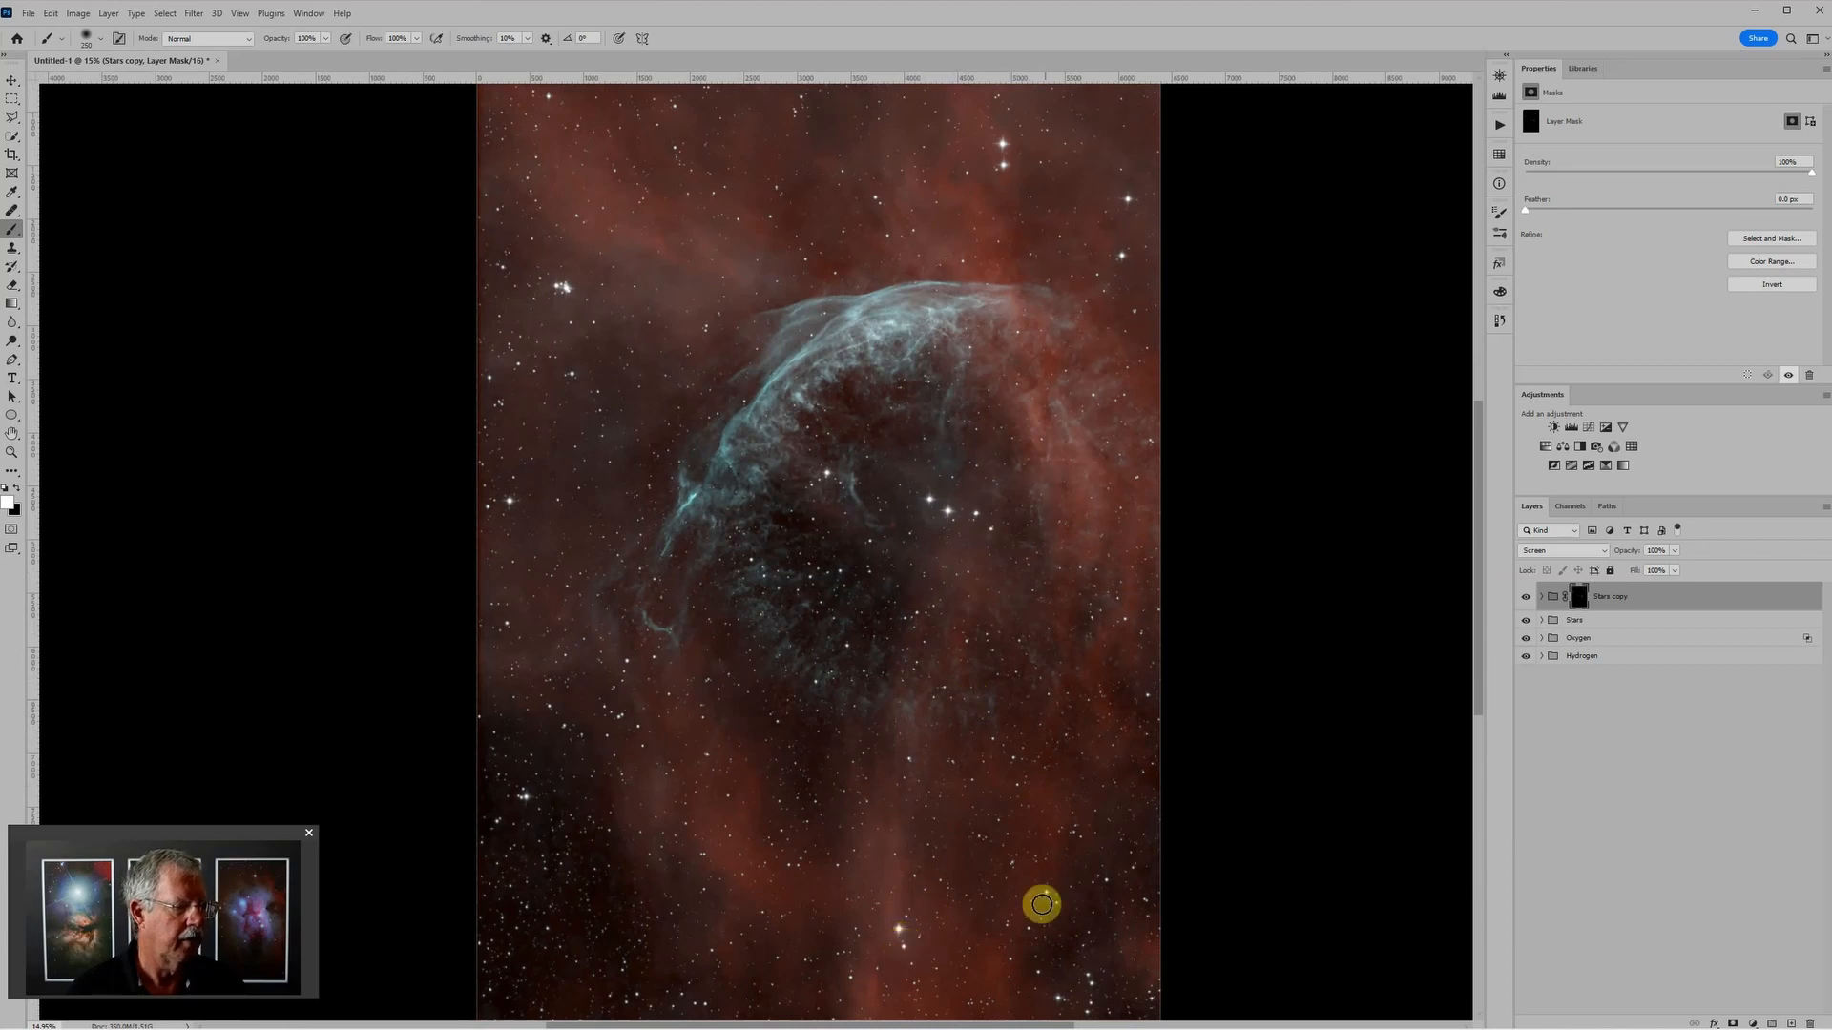
{"action": "scroll", "coordinate": [1078, 955], "scroll_direction": "down", "scroll_amount": 2}
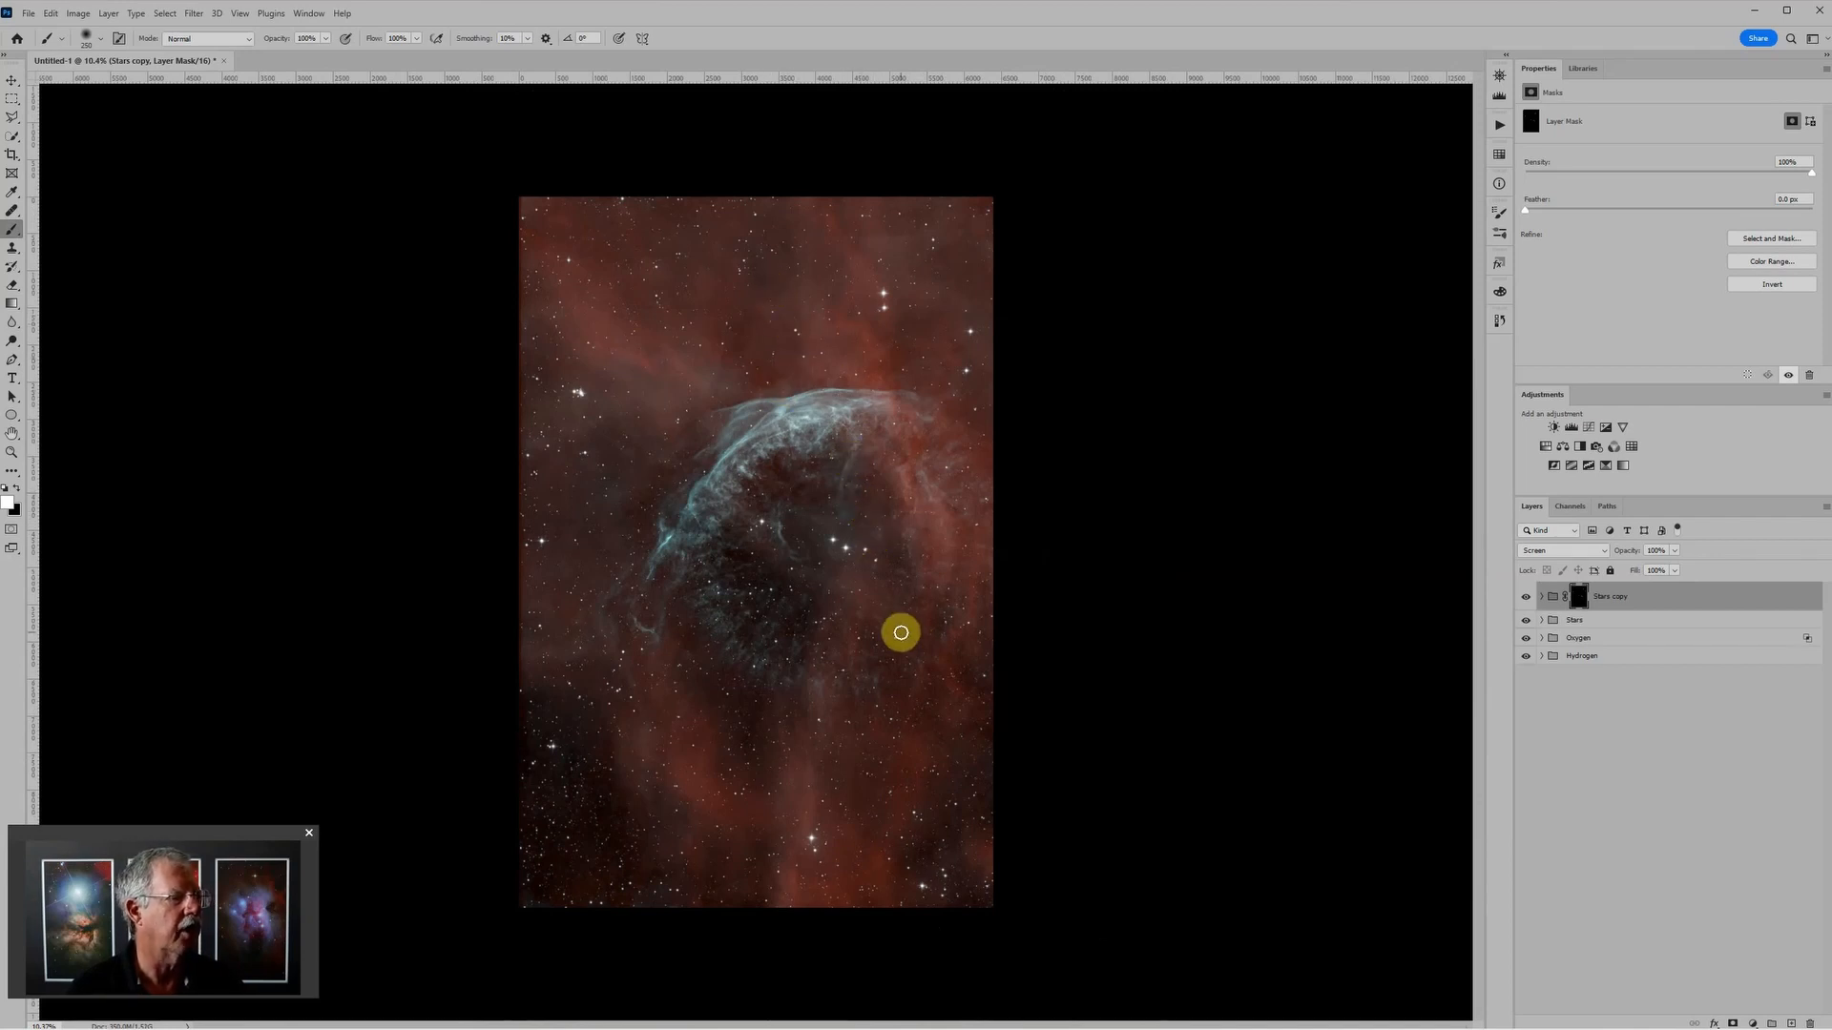
{"action": "scroll", "coordinate": [831, 618], "scroll_direction": "up", "scroll_amount": 4}
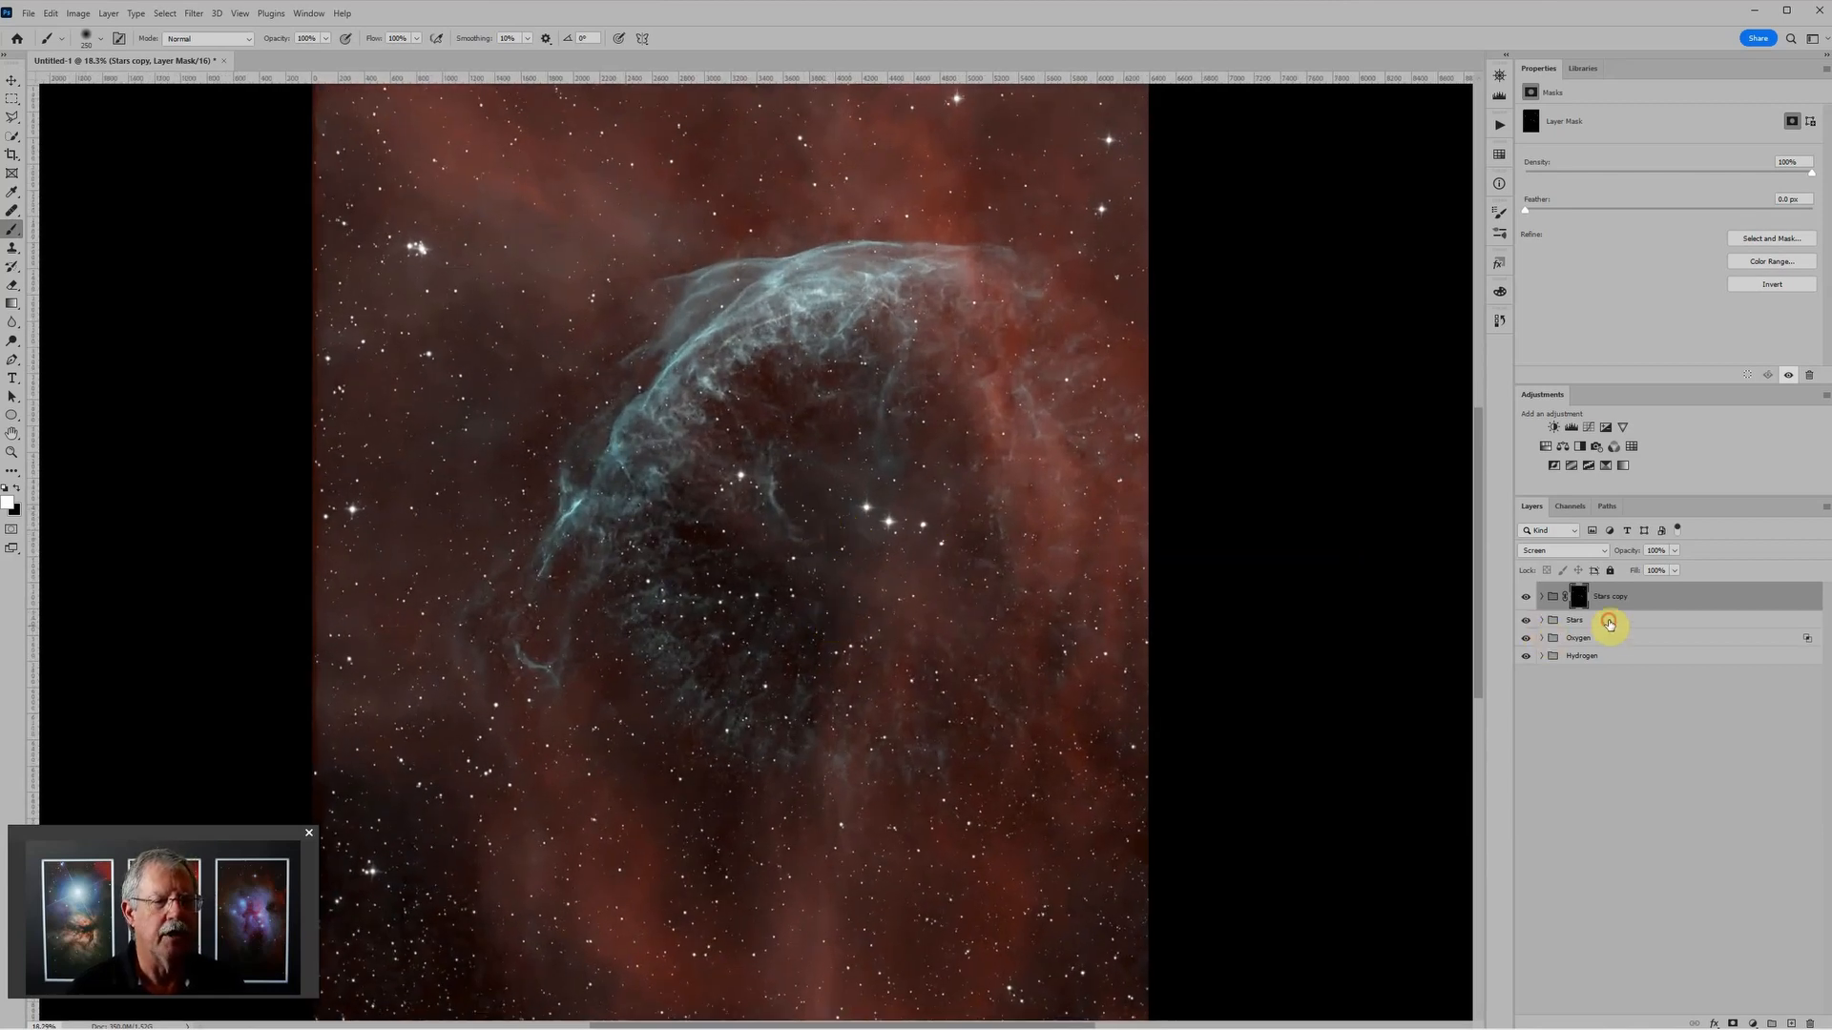
Step: Add a Color Balance adjustment above the Oxygen group and set the midtones to about red +9, green +10 and blue +22
{"action": "left_click", "coordinate": [1603, 625]}
{"action": "left_click", "coordinate": [1599, 637]}
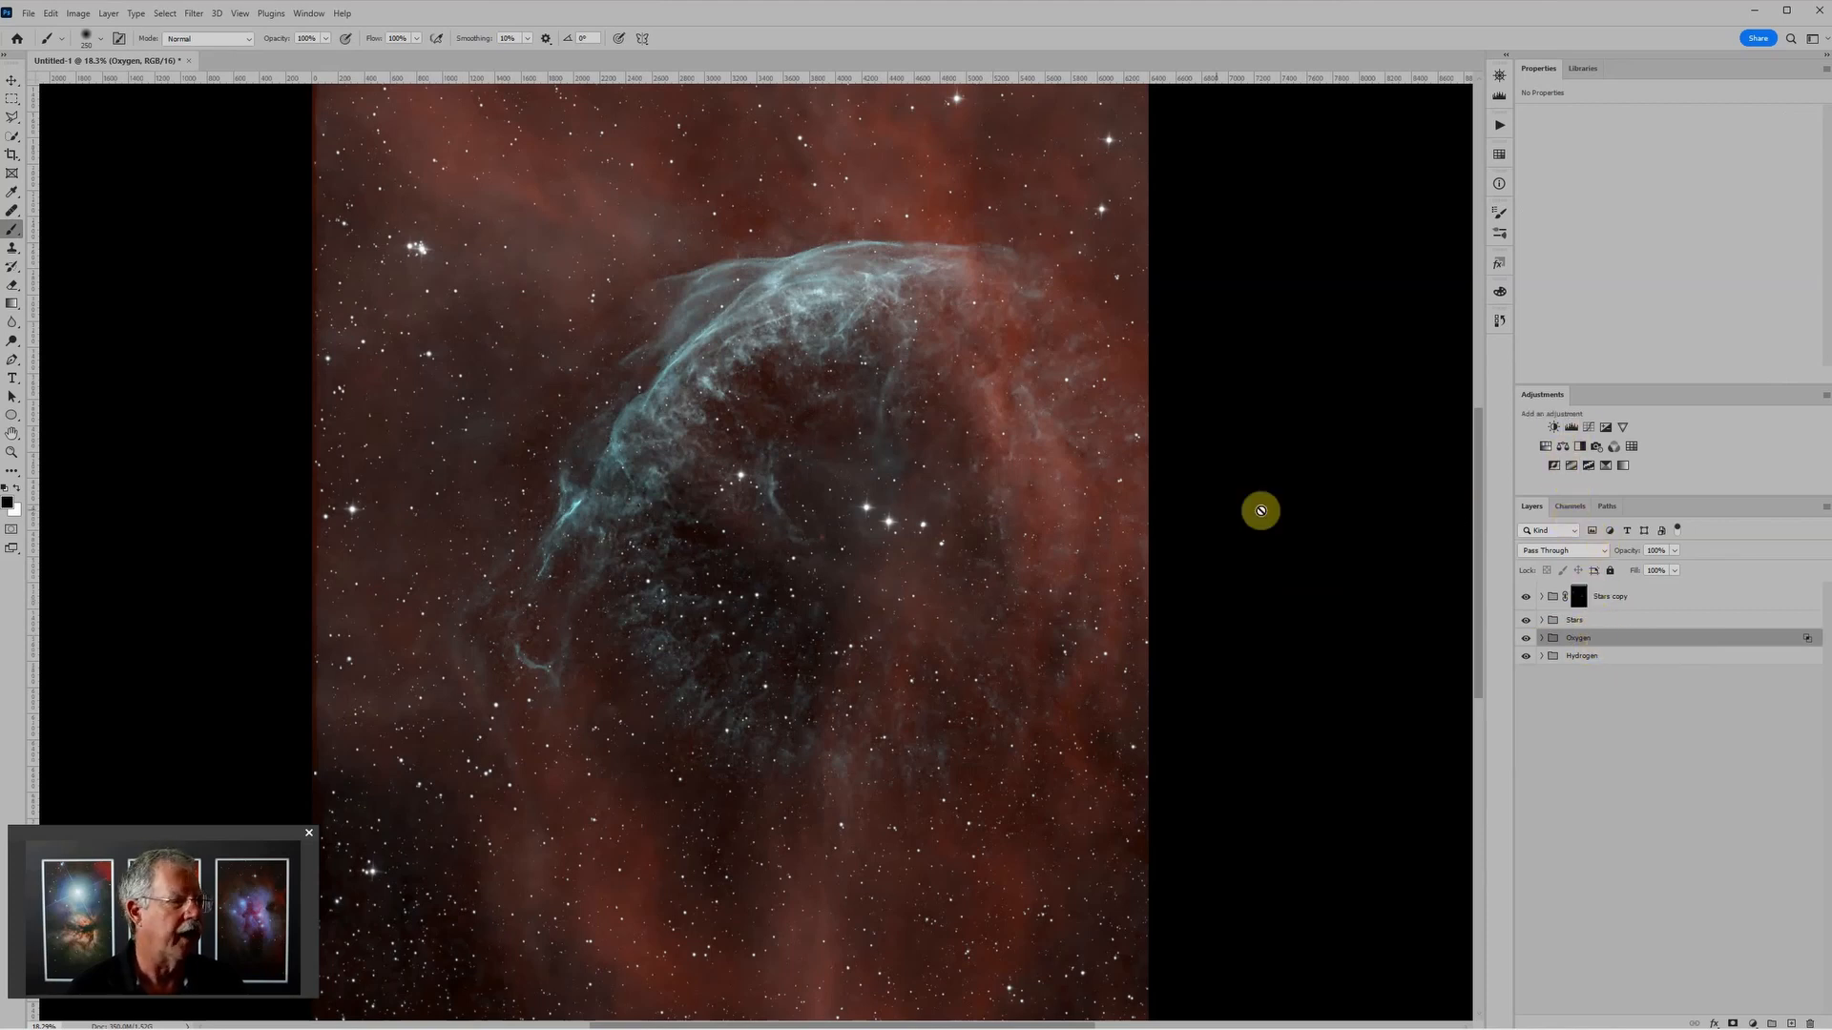
{"action": "left_click", "coordinate": [1561, 445]}
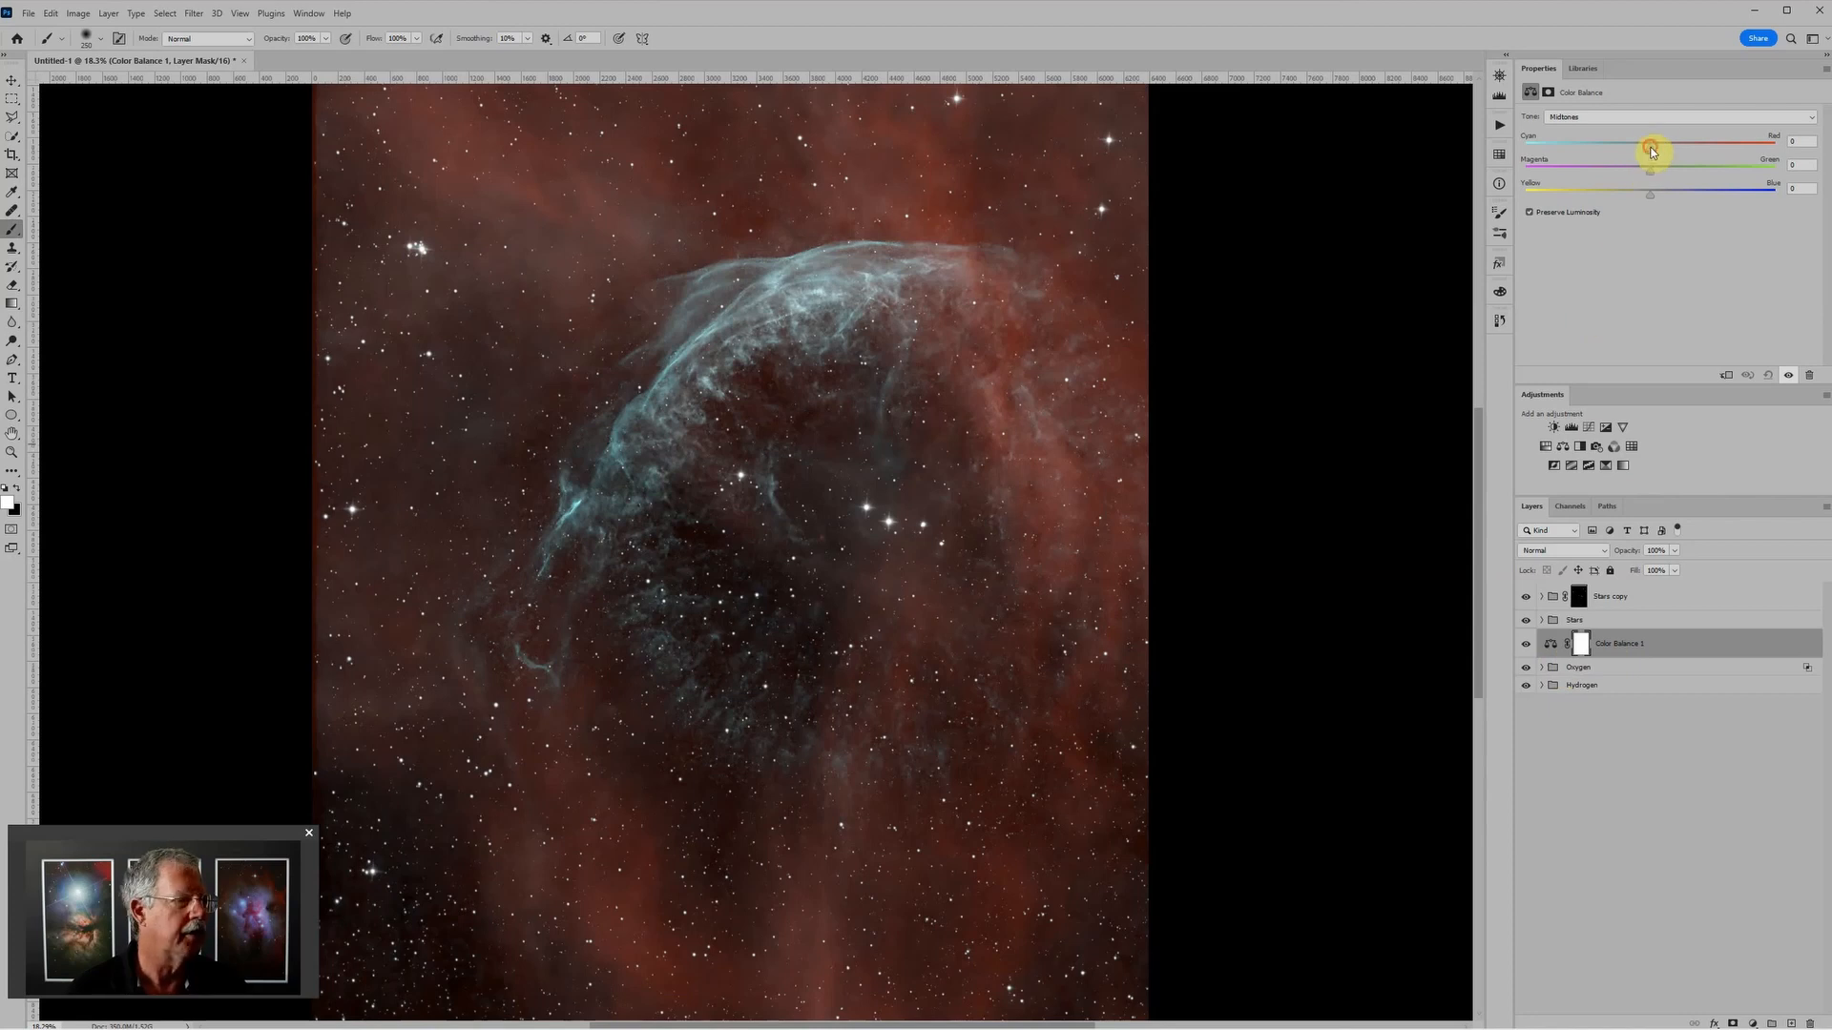
{"action": "left_click_drag", "start_coordinate": [1664, 151], "coordinate": [1666, 150]}
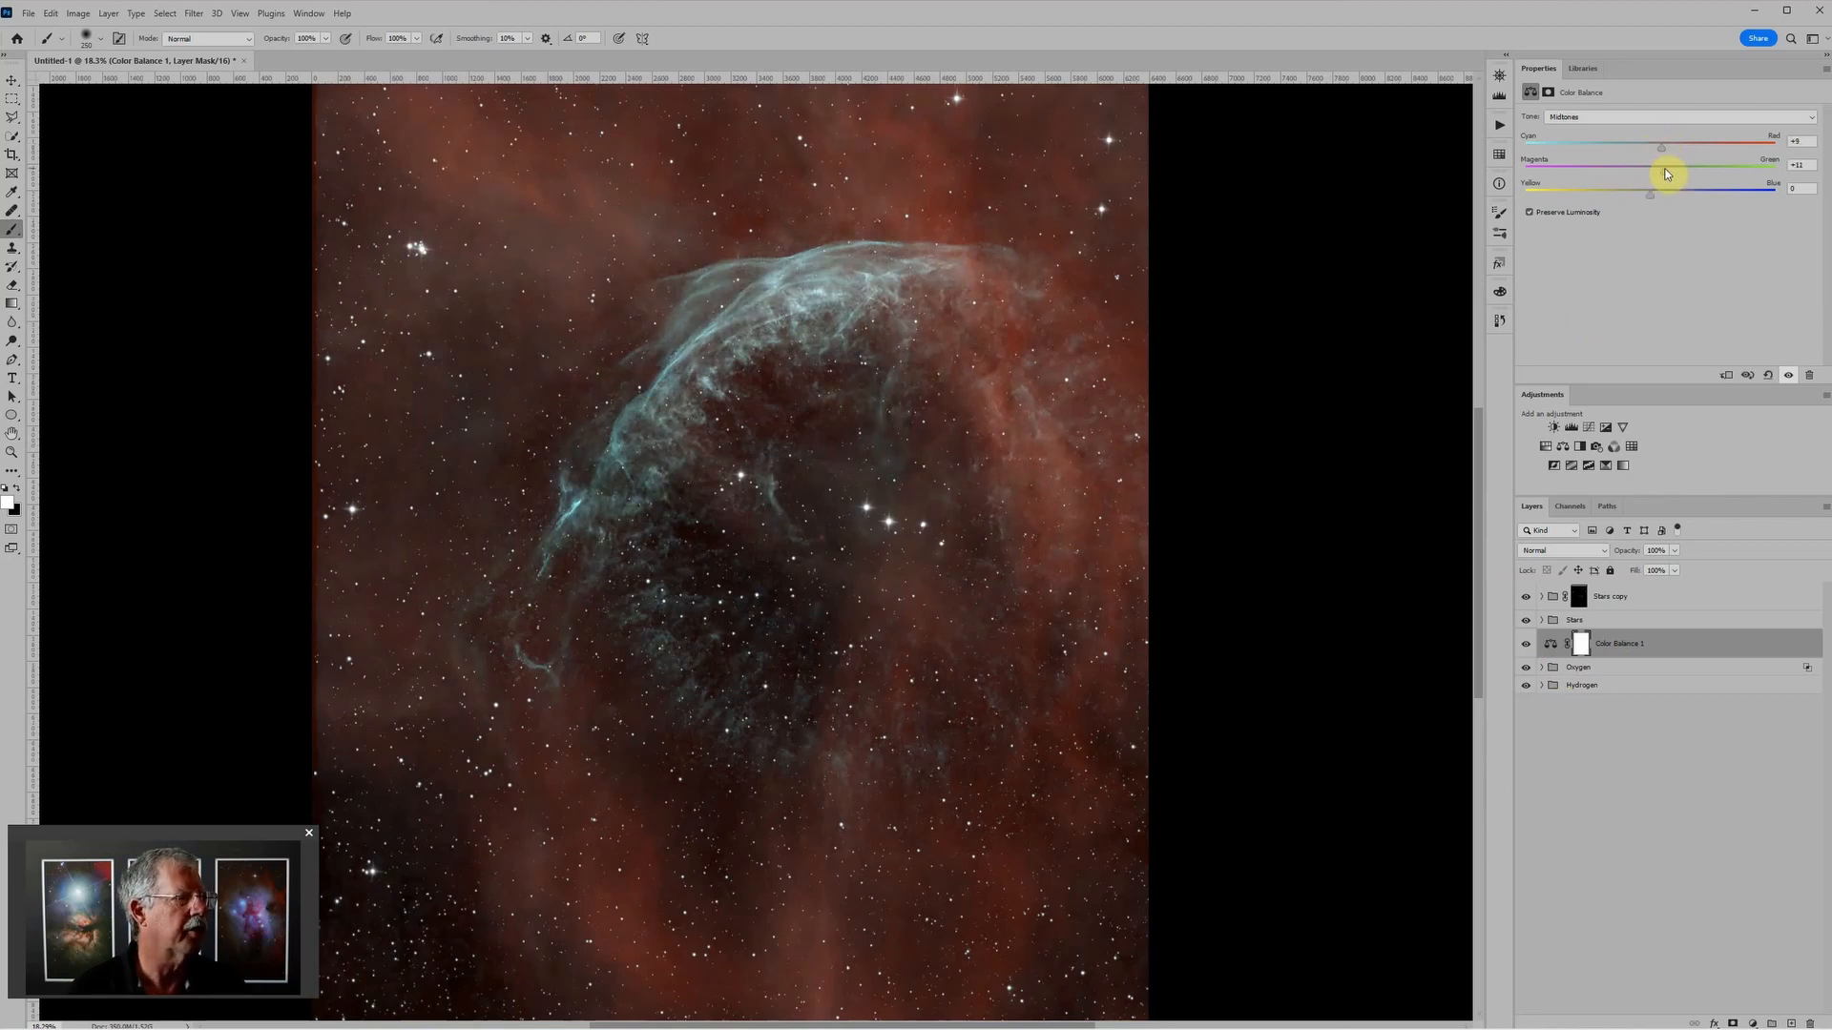
{"action": "left_click_drag", "start_coordinate": [1659, 202], "coordinate": [1668, 201]}
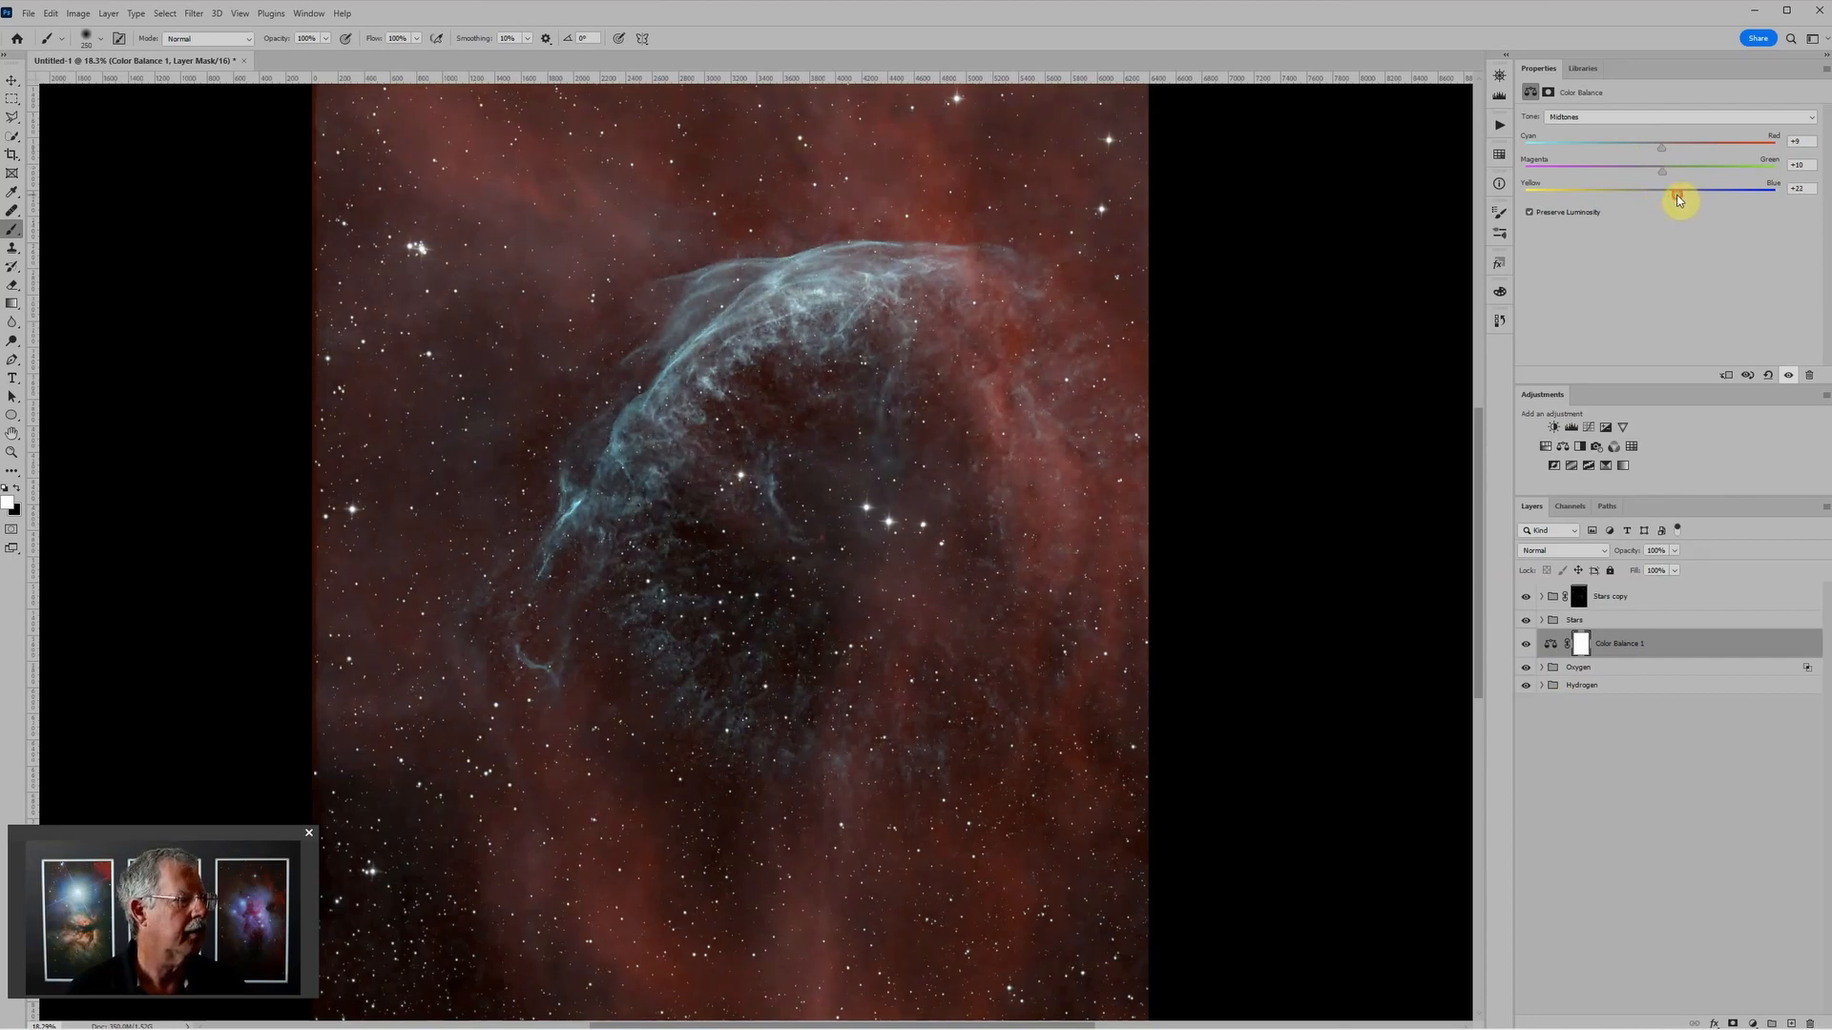
{"action": "scroll", "coordinate": [1252, 402], "scroll_direction": "down", "scroll_amount": 4}
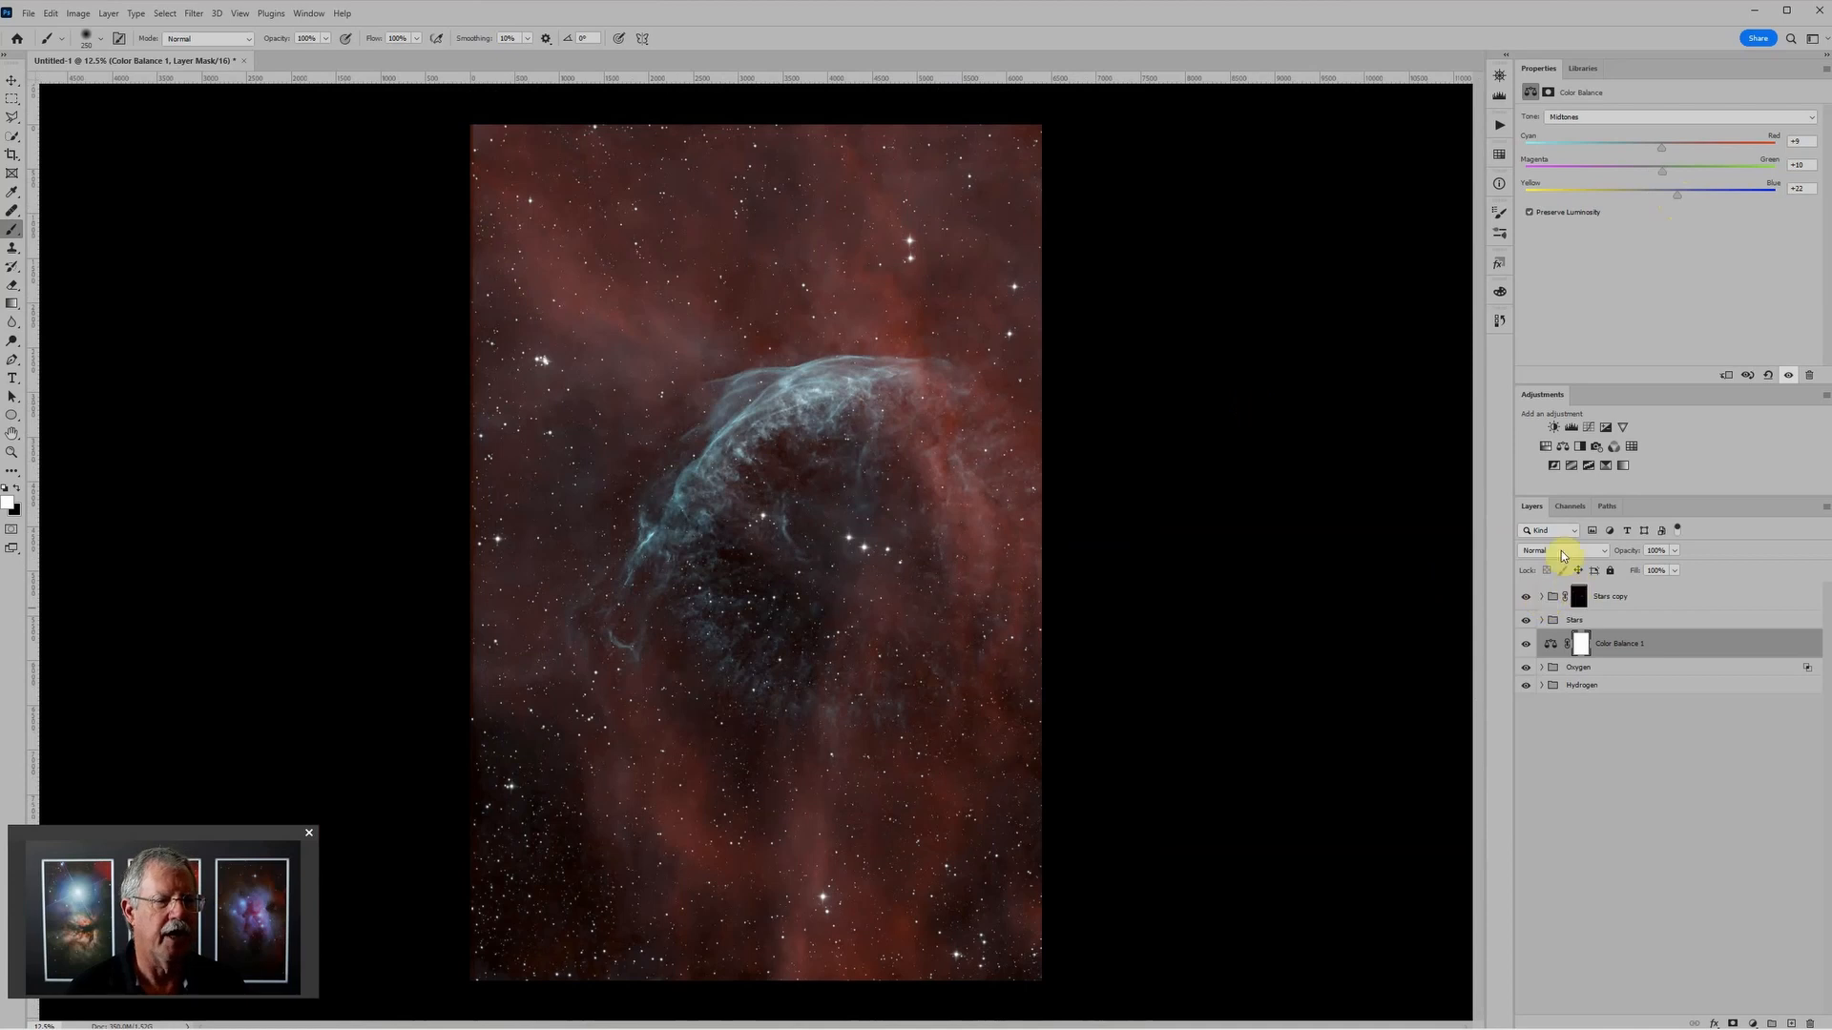
Step: Add a Hue/Saturation adjustment with master hue +3, and set the Cyans to hue +13 and saturation +11
{"action": "left_click", "coordinate": [1548, 446]}
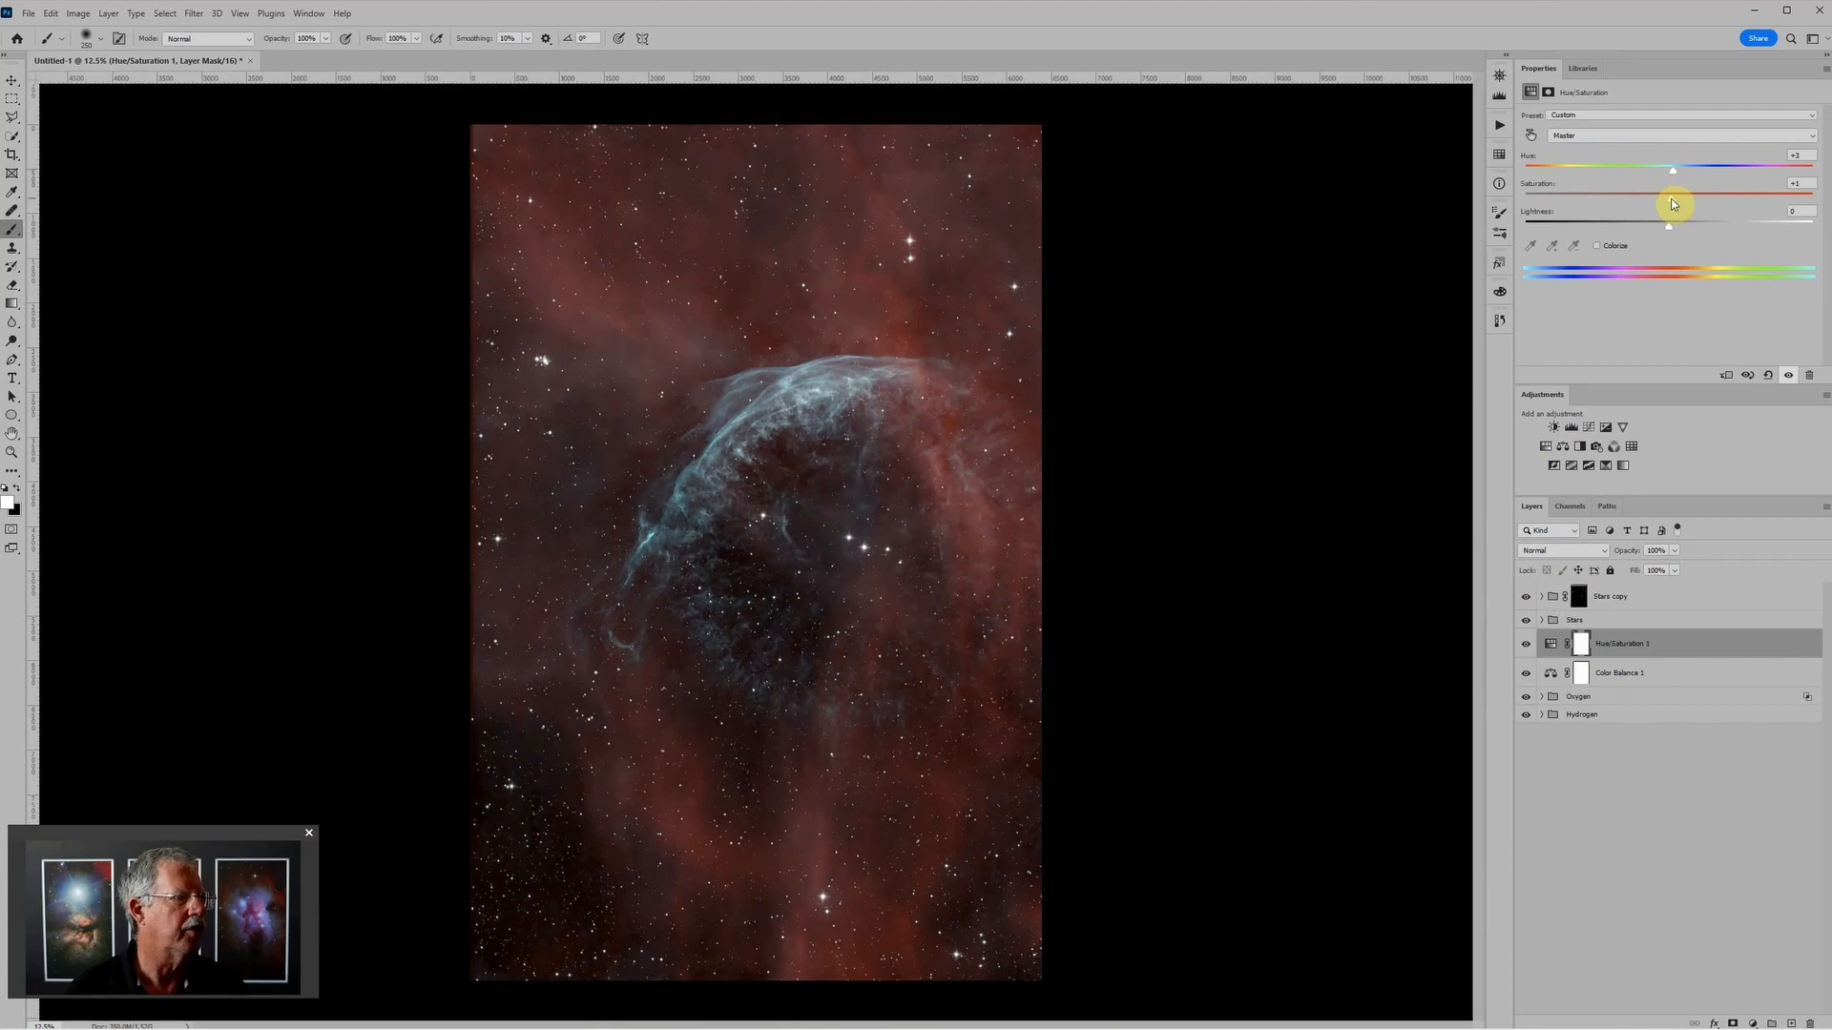
{"action": "left_click", "coordinate": [1645, 138]}
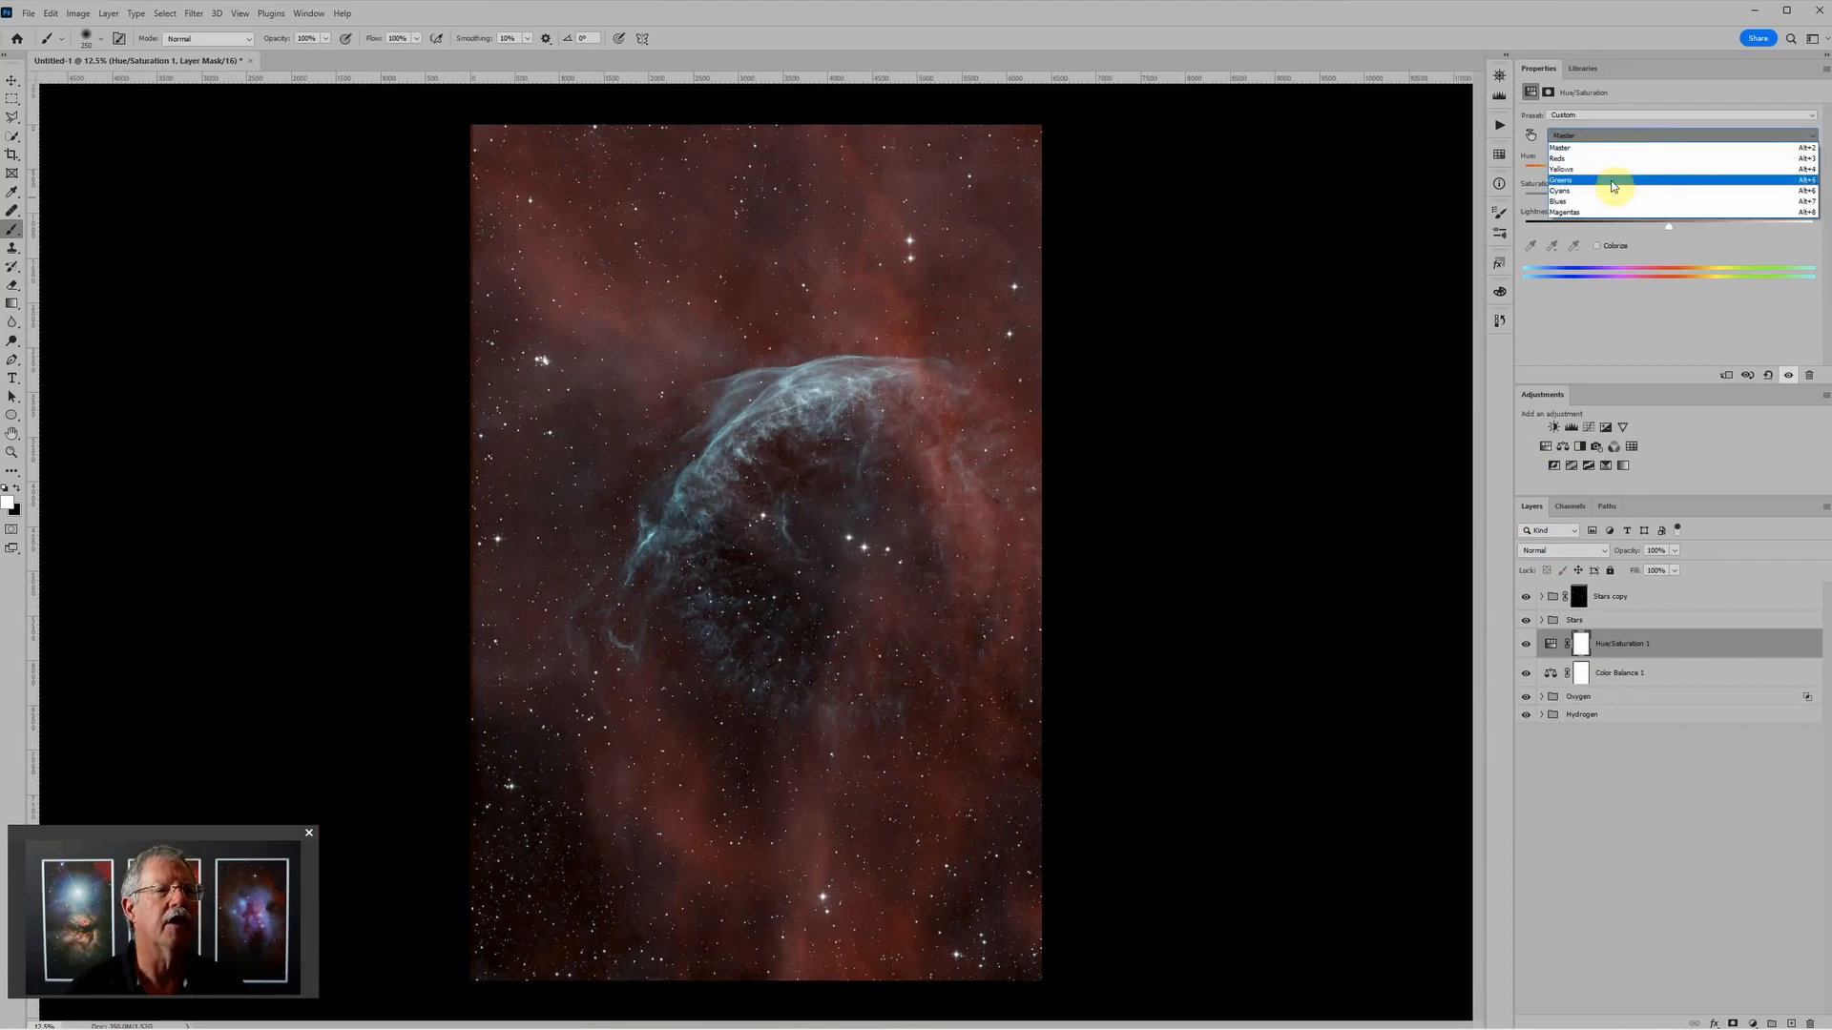
{"action": "left_click", "coordinate": [1612, 191]}
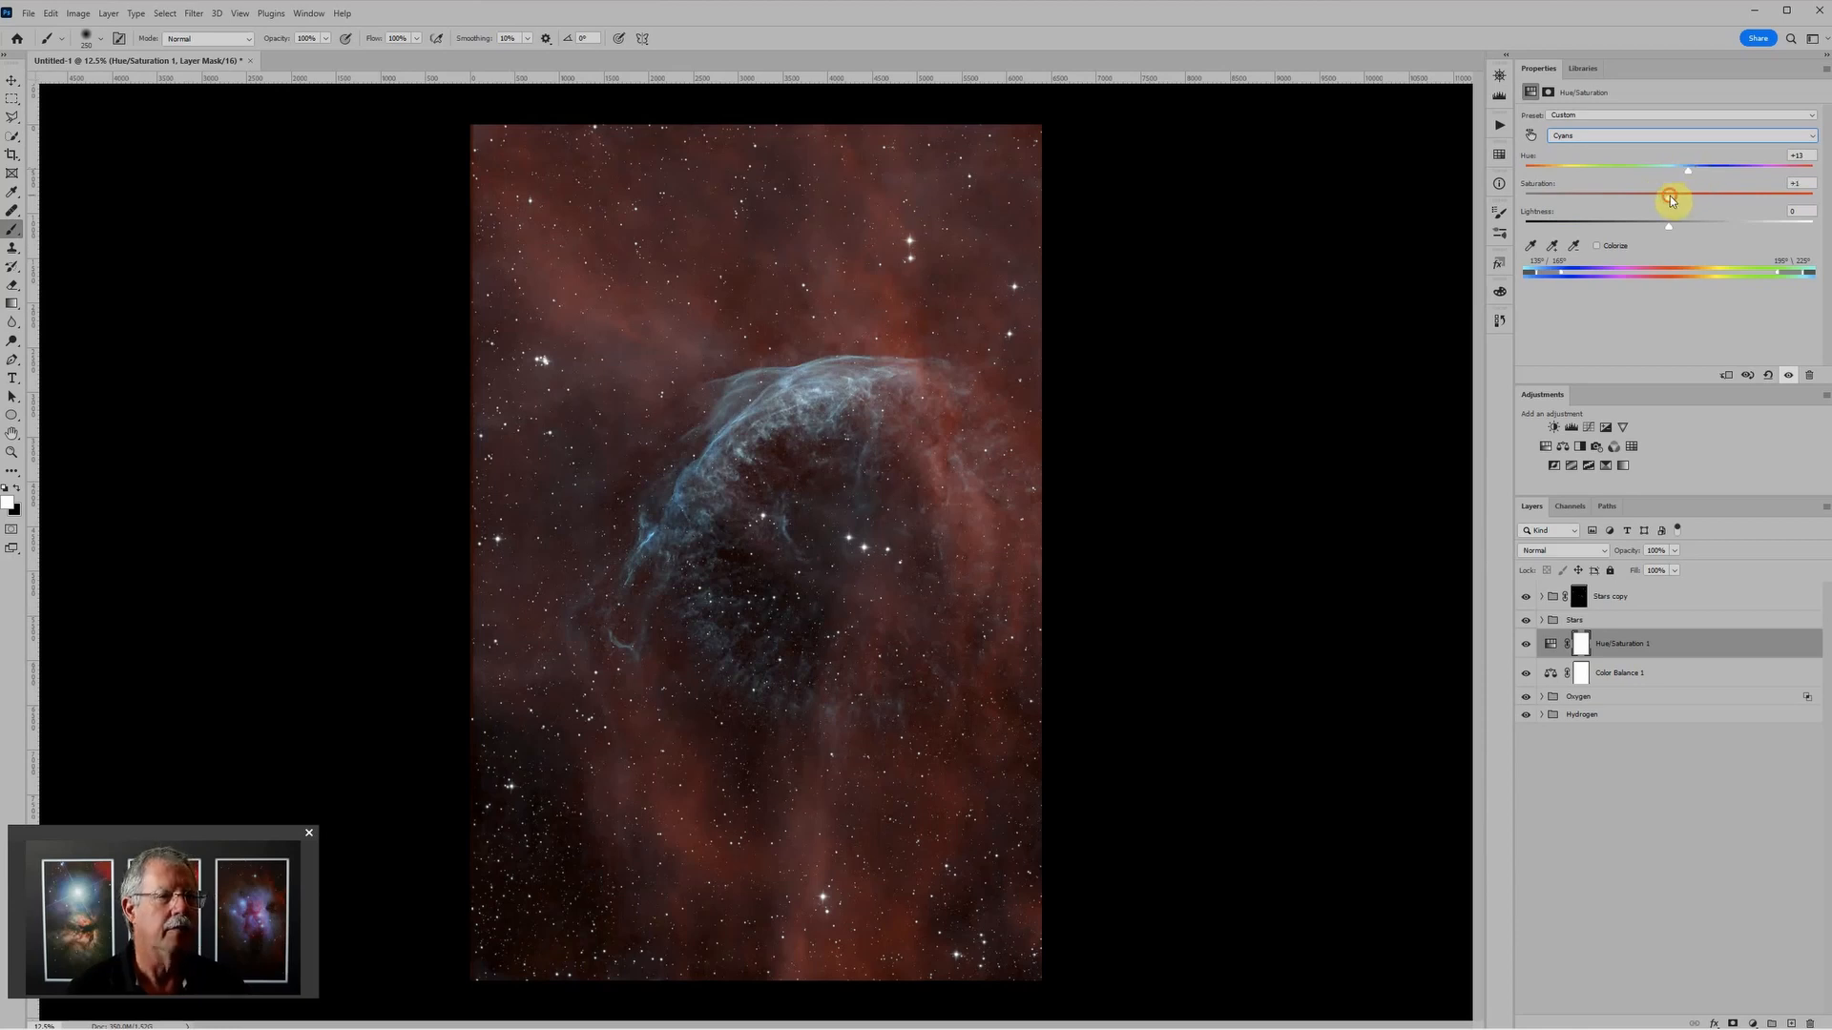
{"action": "left_click_drag", "start_coordinate": [1670, 197], "coordinate": [1685, 200]}
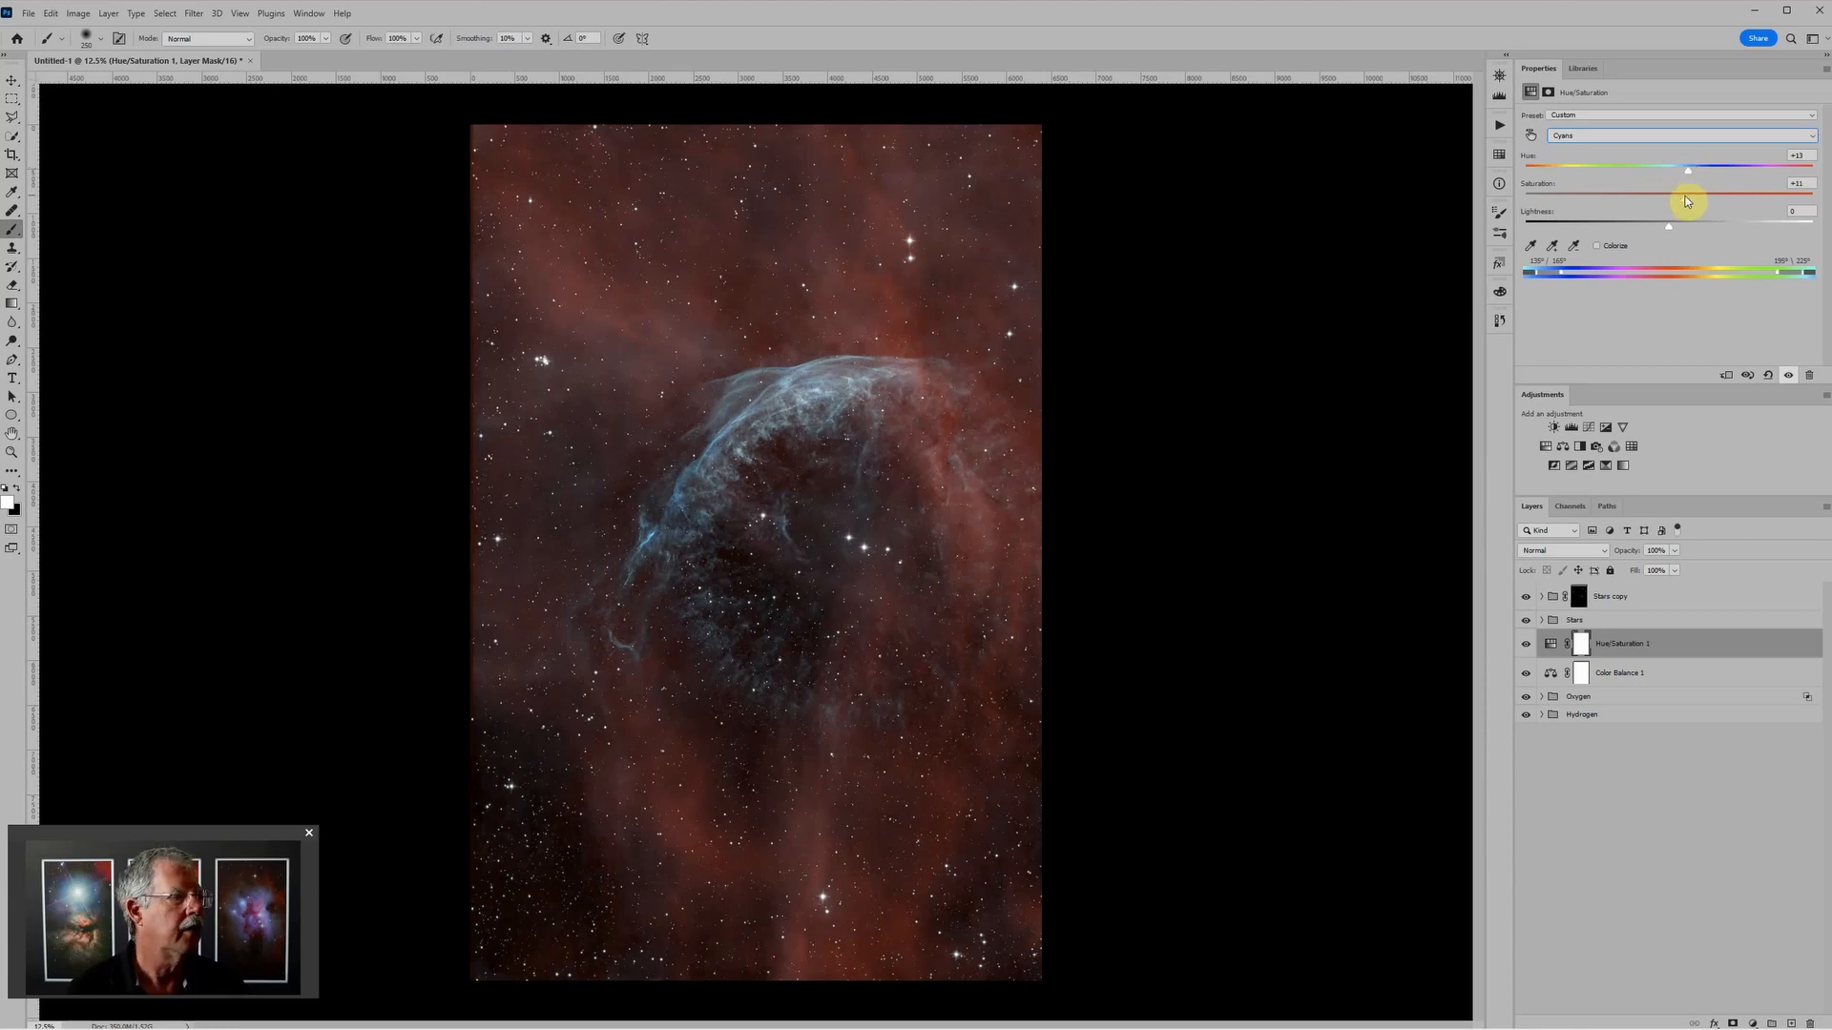
Step: Set the Reds in the Hue/Saturation adjustment to hue +4 and saturation +3
{"action": "left_click", "coordinate": [1614, 135]}
{"action": "left_click", "coordinate": [1611, 159]}
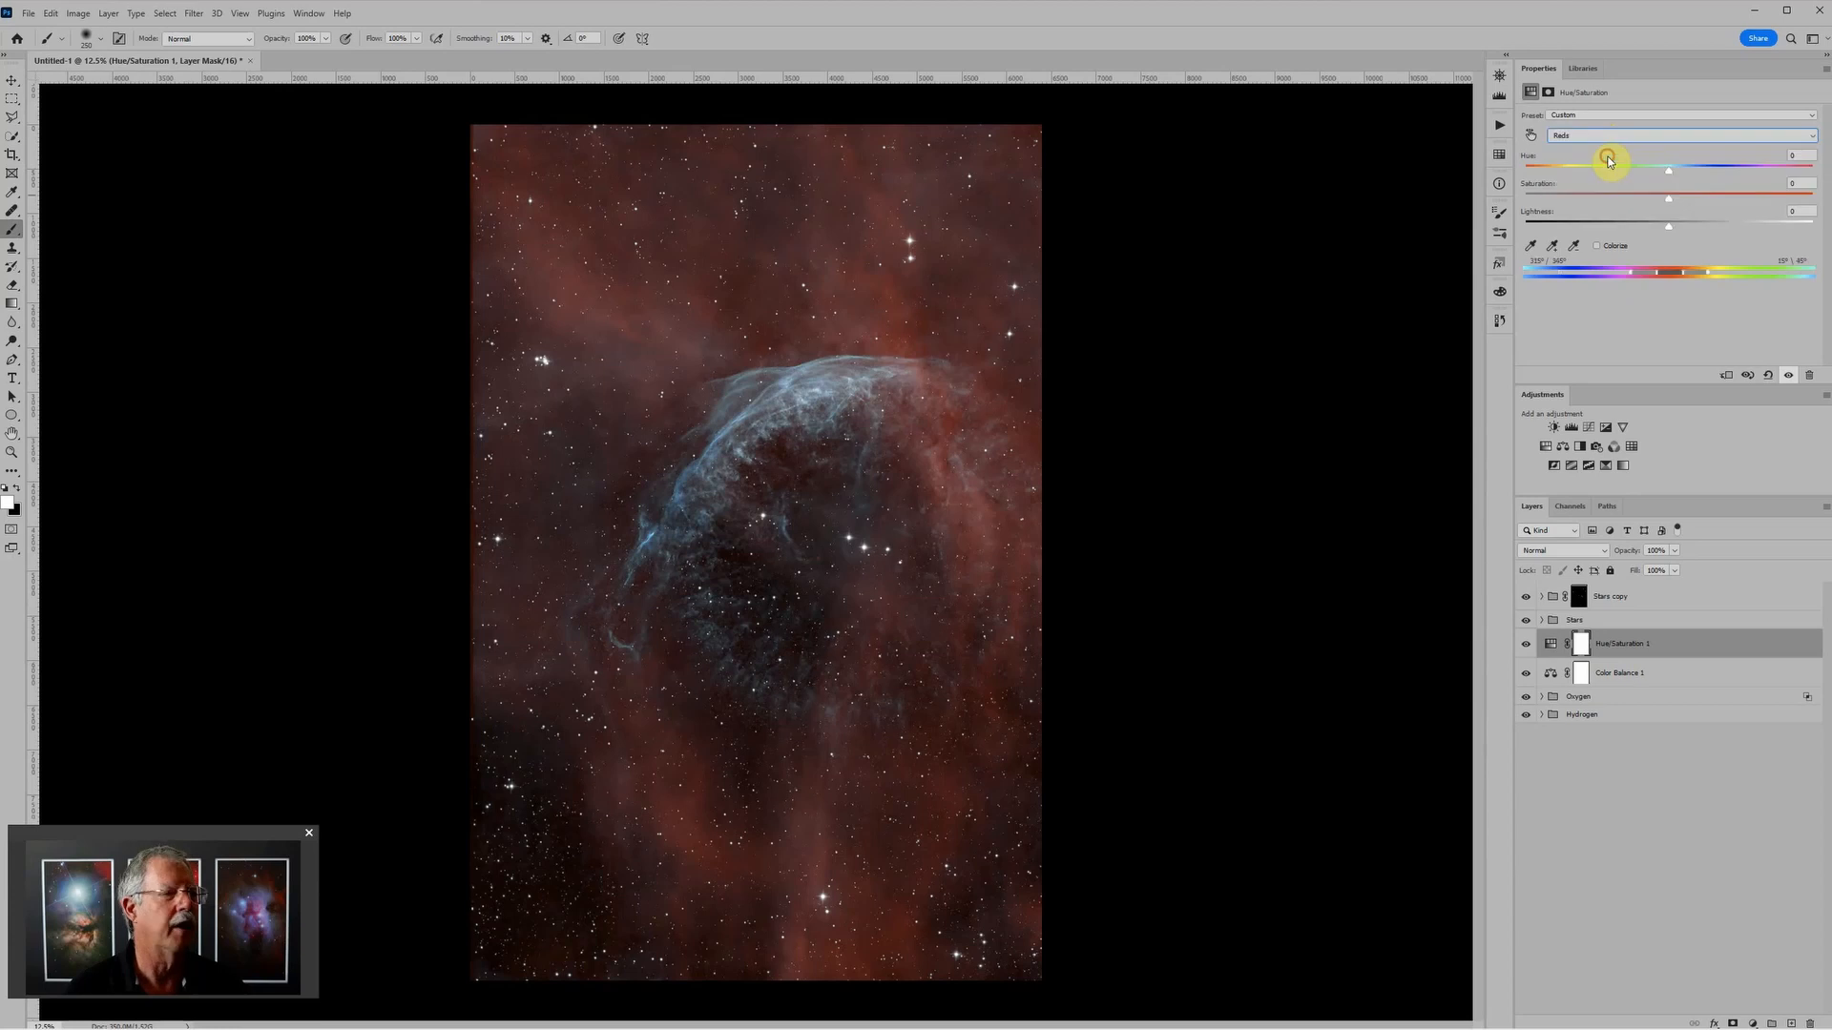
{"action": "left_click_drag", "start_coordinate": [1665, 172], "coordinate": [1673, 199]}
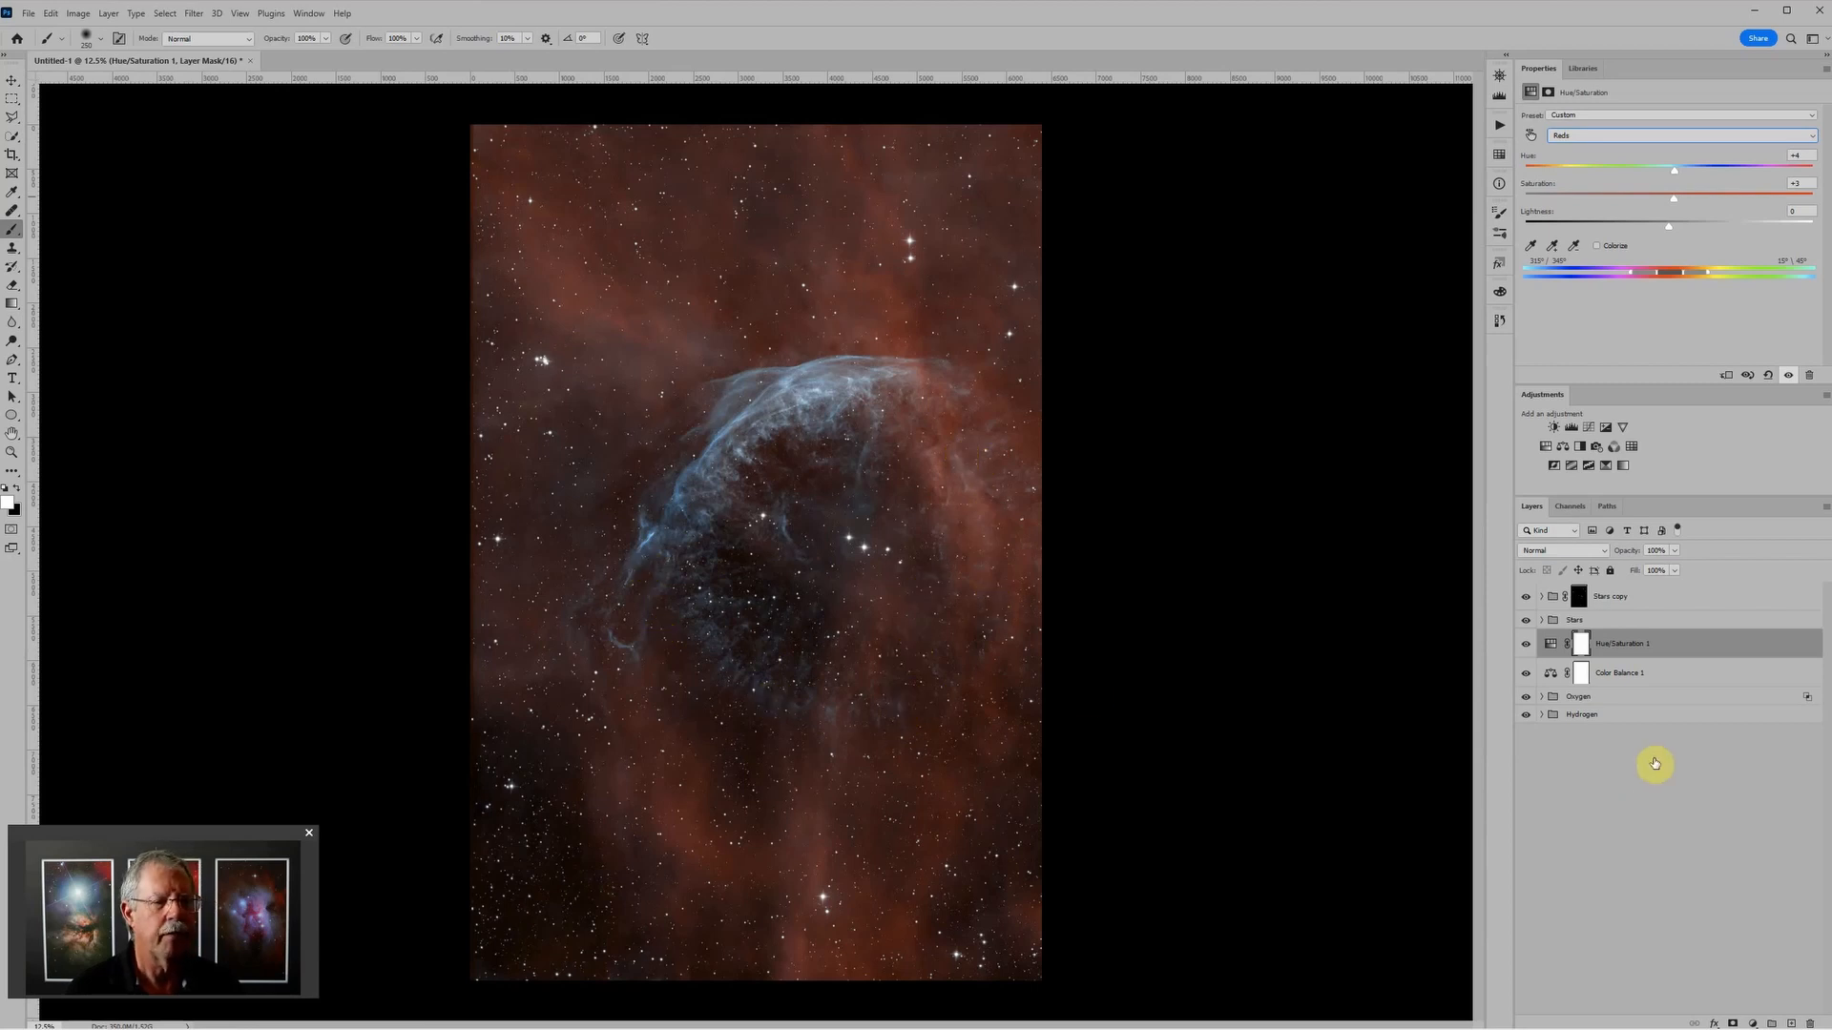
Step: Add a second Levels adjustment above the existing one in the Oxygen group and set its white input to about 171
{"action": "left_click", "coordinate": [1542, 697]}
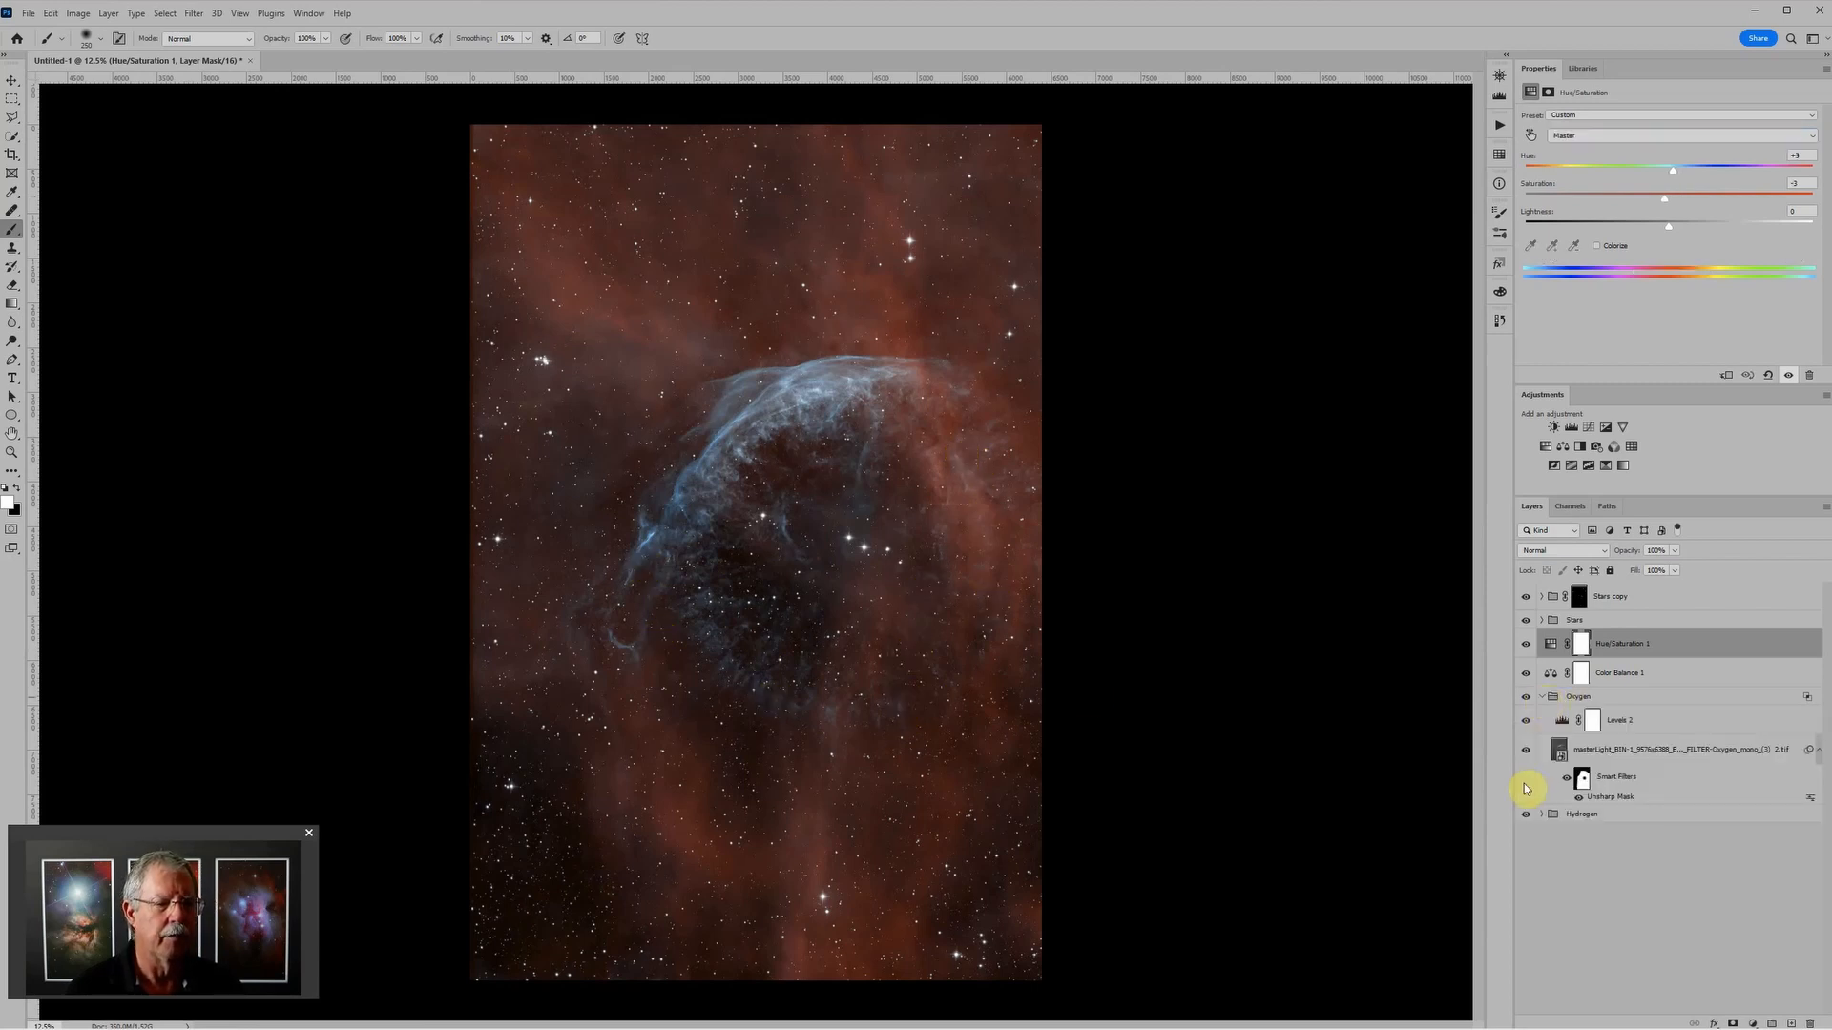
{"action": "left_click", "coordinate": [1676, 727]}
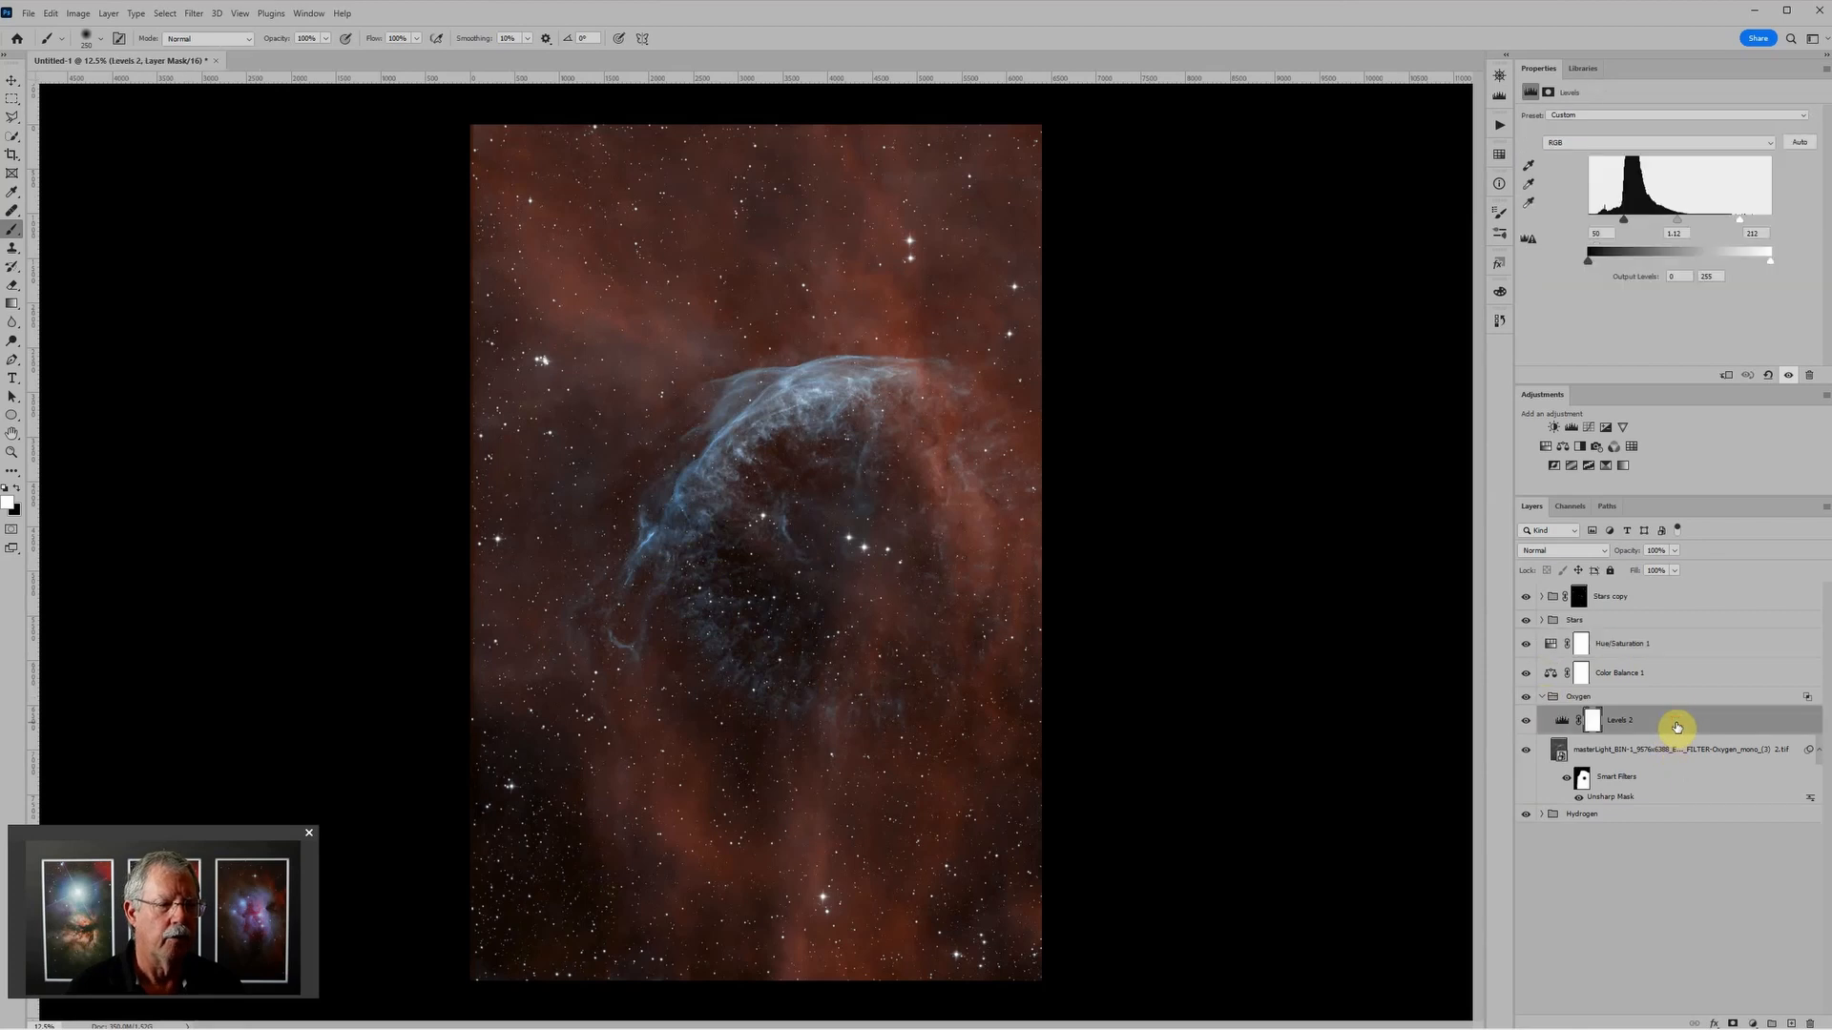
{"action": "left_click", "coordinate": [1571, 428]}
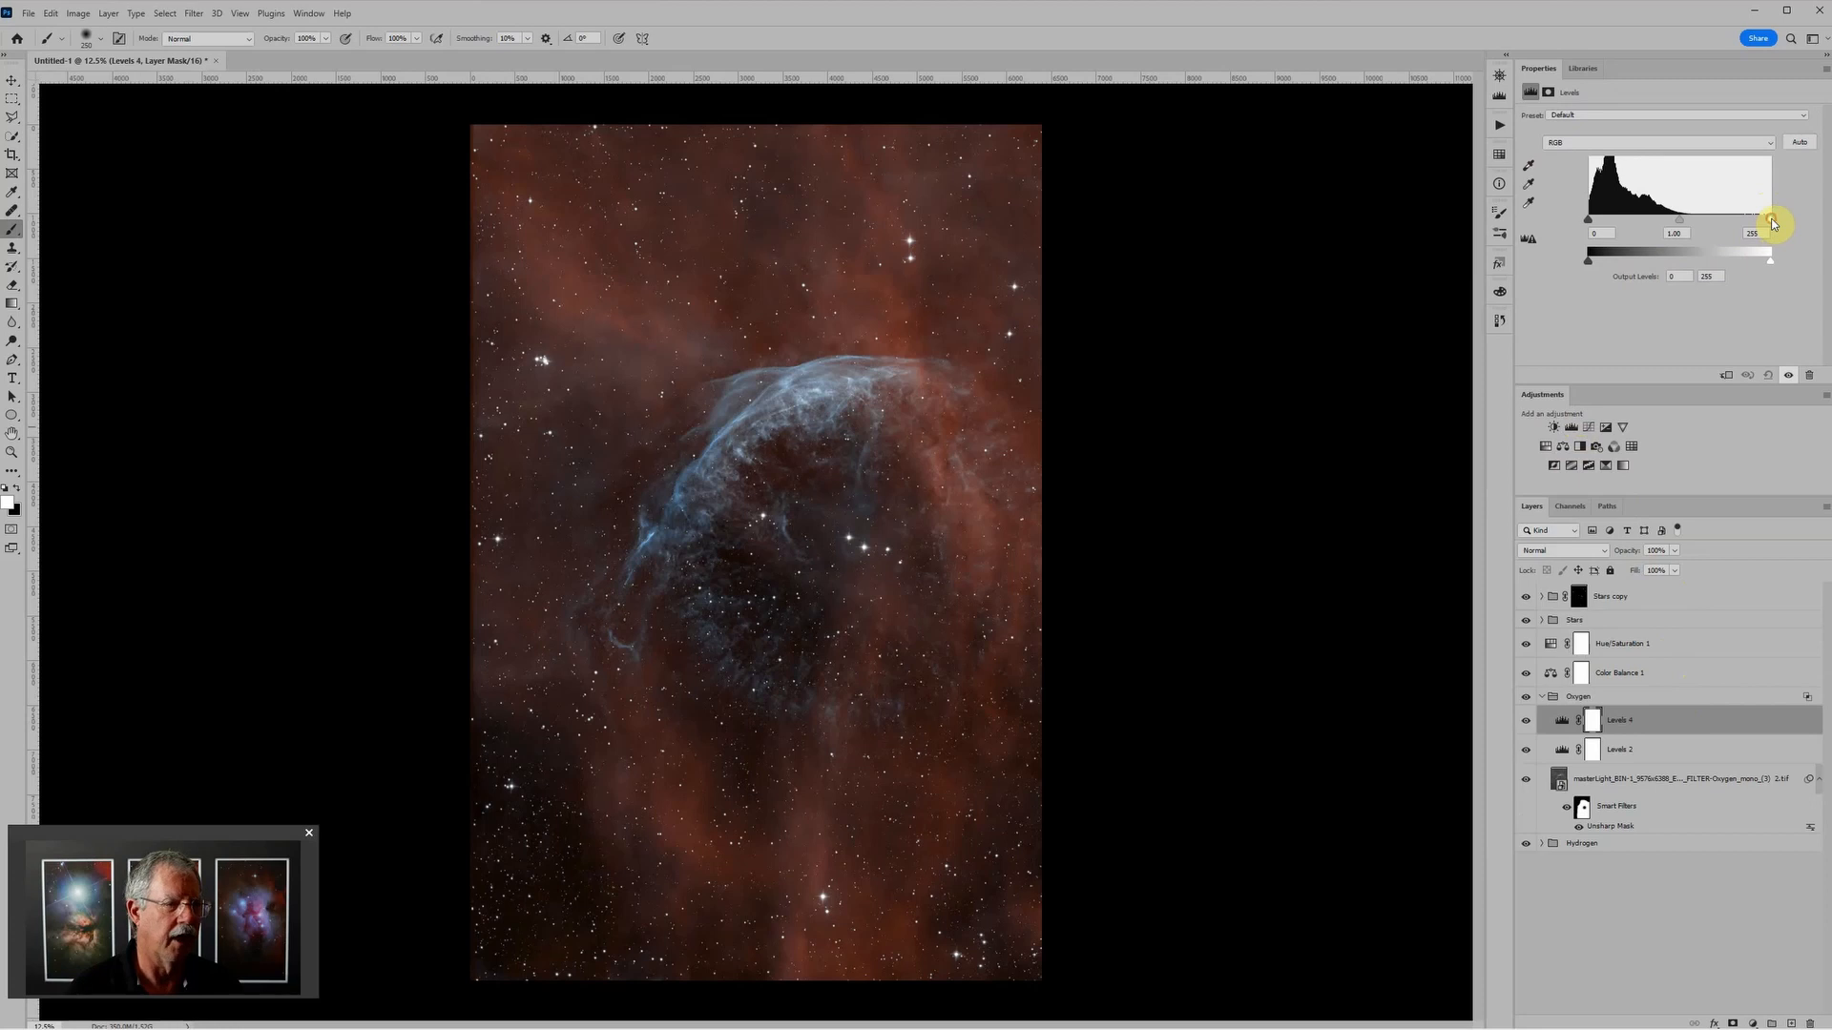
{"action": "left_click_drag", "start_coordinate": [1771, 221], "coordinate": [1704, 229]}
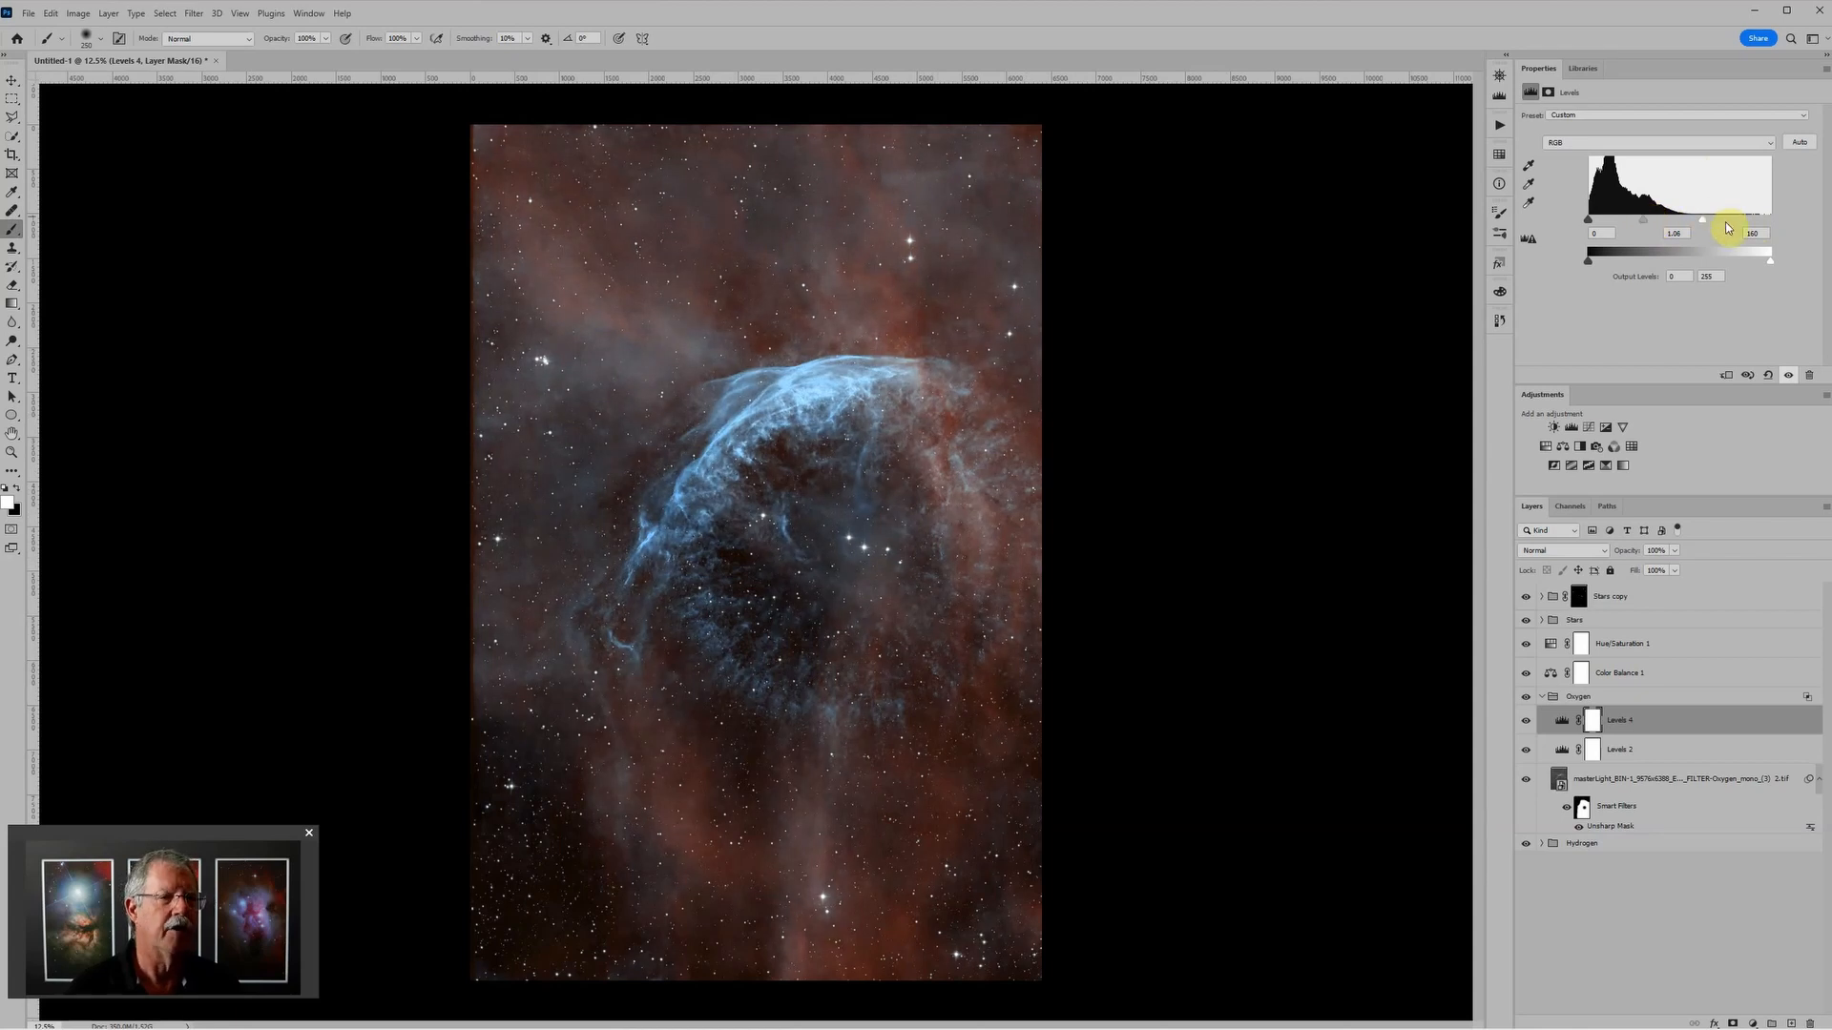
{"action": "left_click_drag", "start_coordinate": [1703, 220], "coordinate": [1709, 225]}
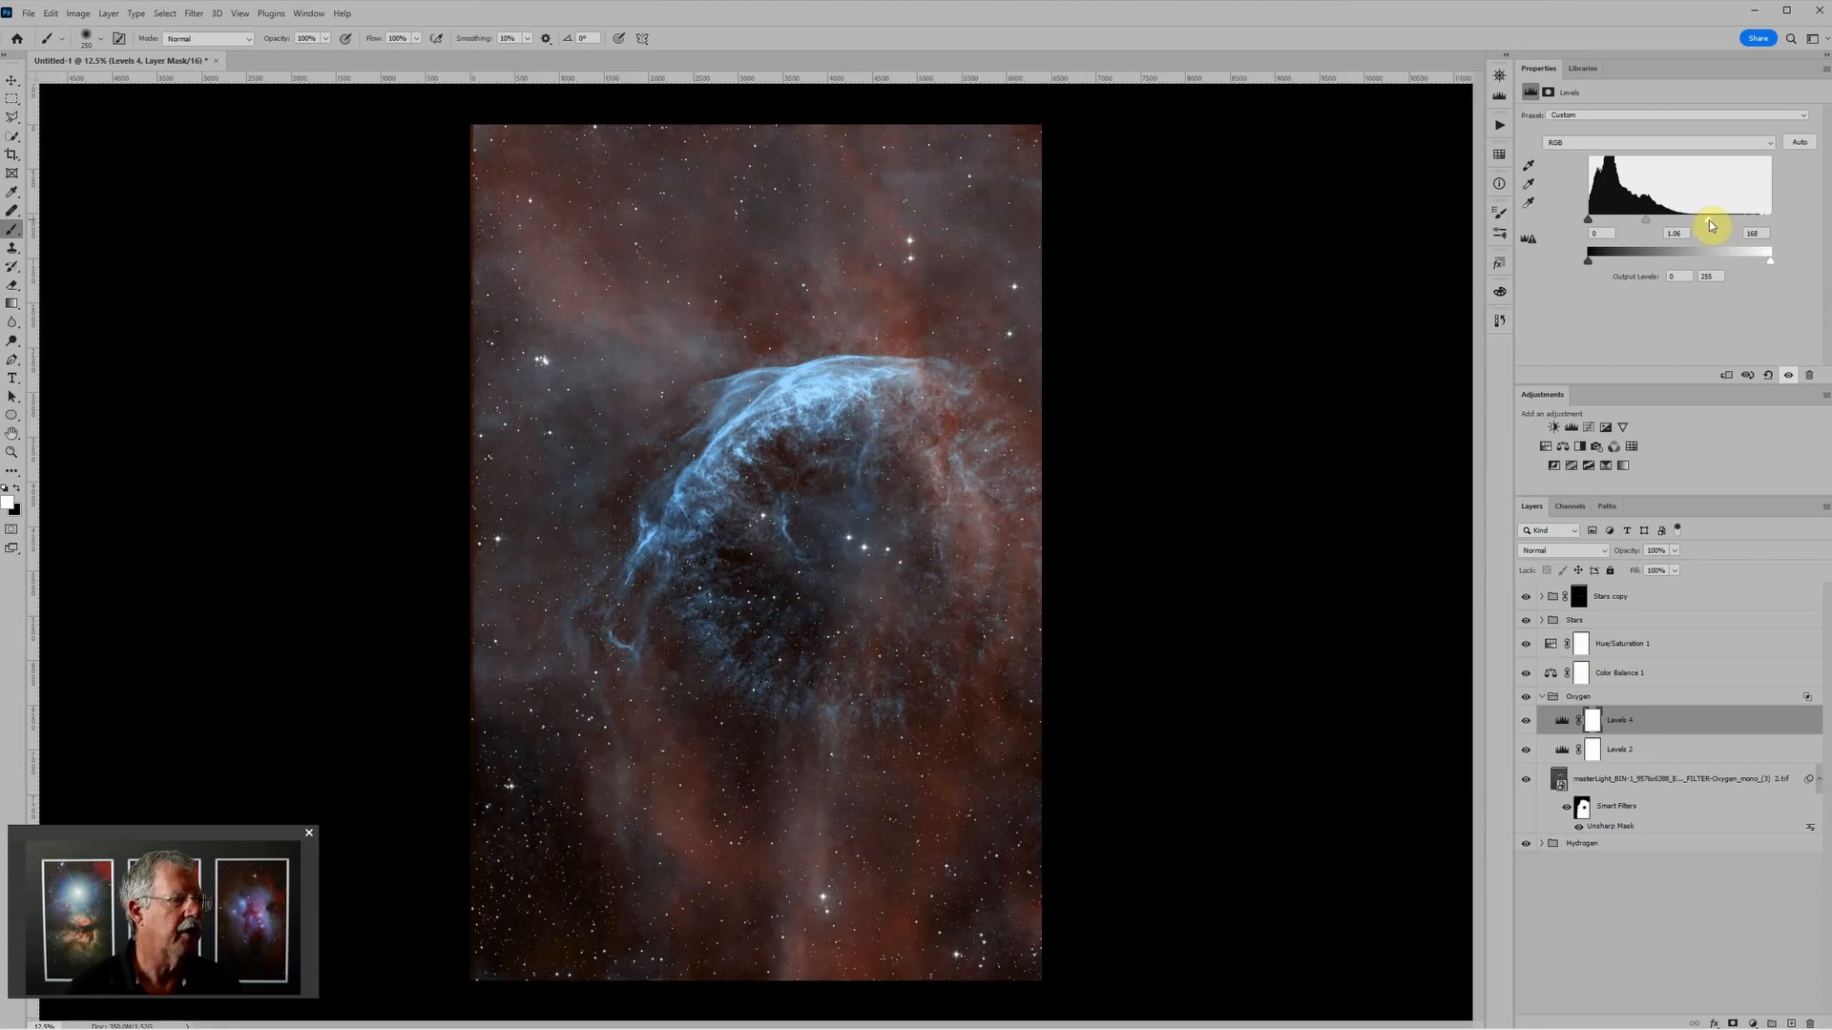
{"action": "left_click_drag", "start_coordinate": [1708, 225], "coordinate": [1713, 225]}
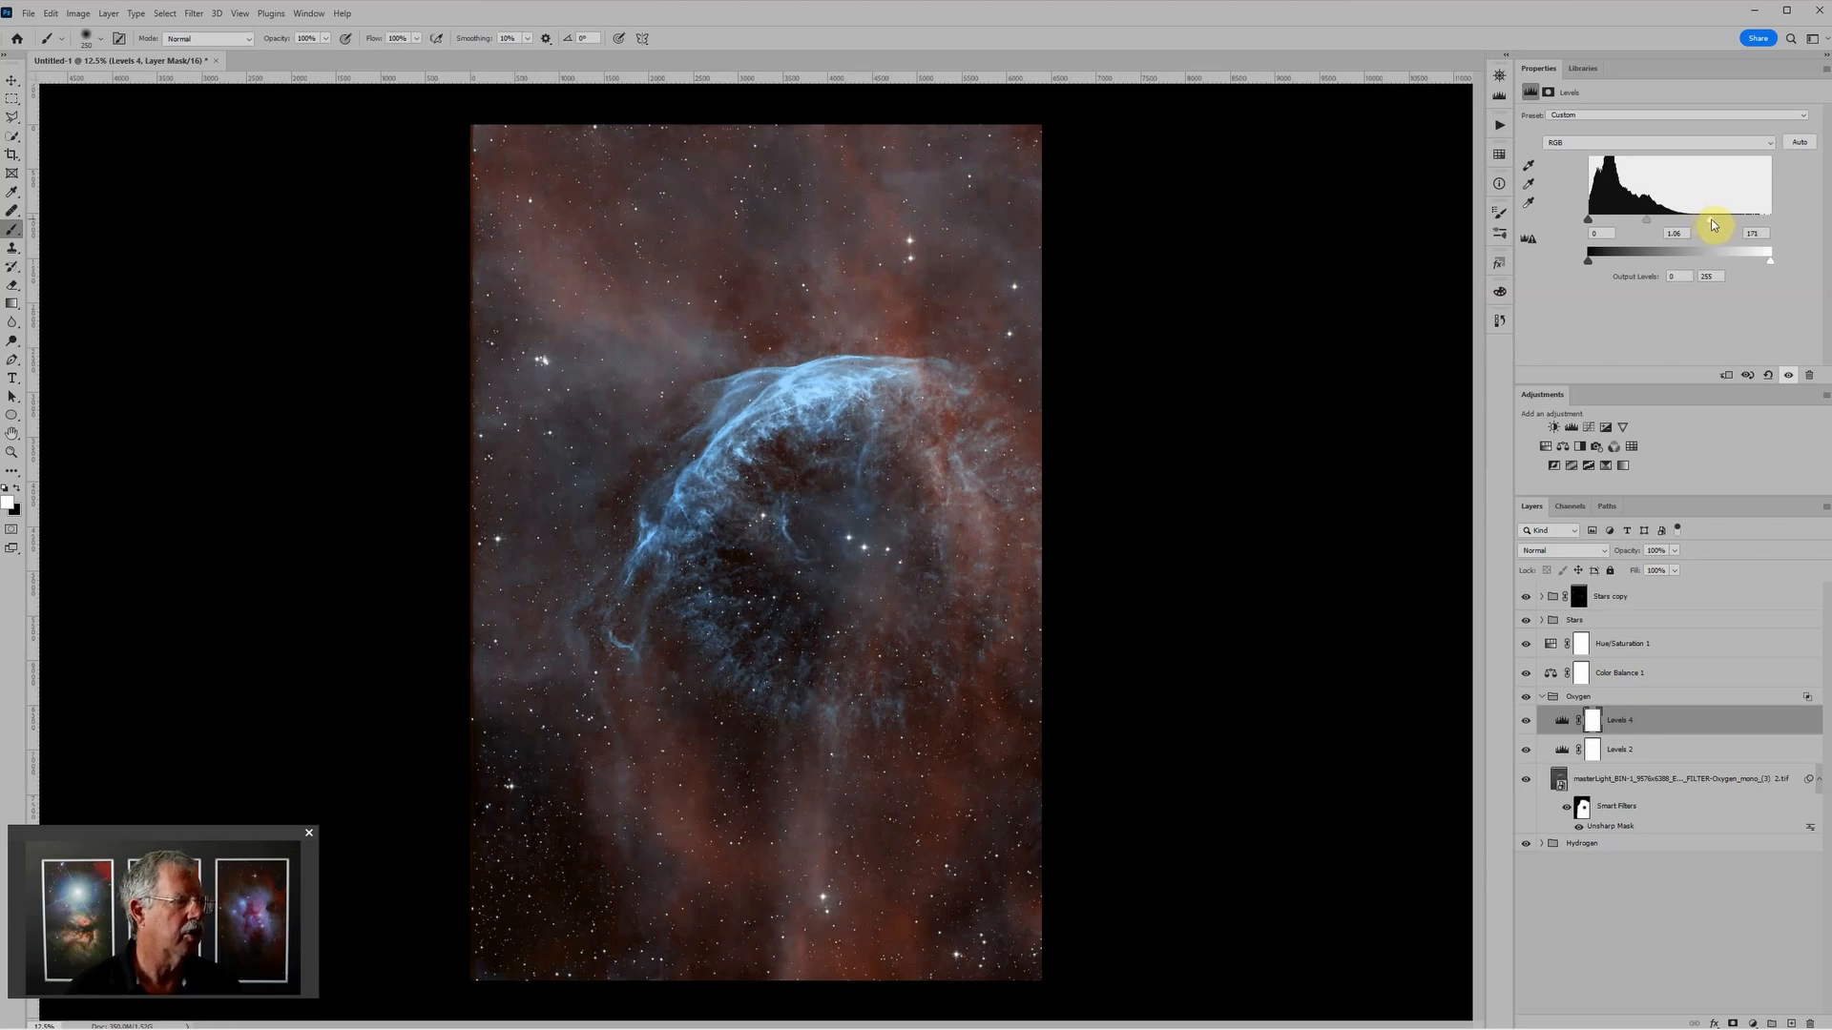
Step: Invert the upper Levels adjustment's mask to black and paint white over the nebula's shell with a much larger brush
{"action": "left_click", "coordinate": [1593, 727]}
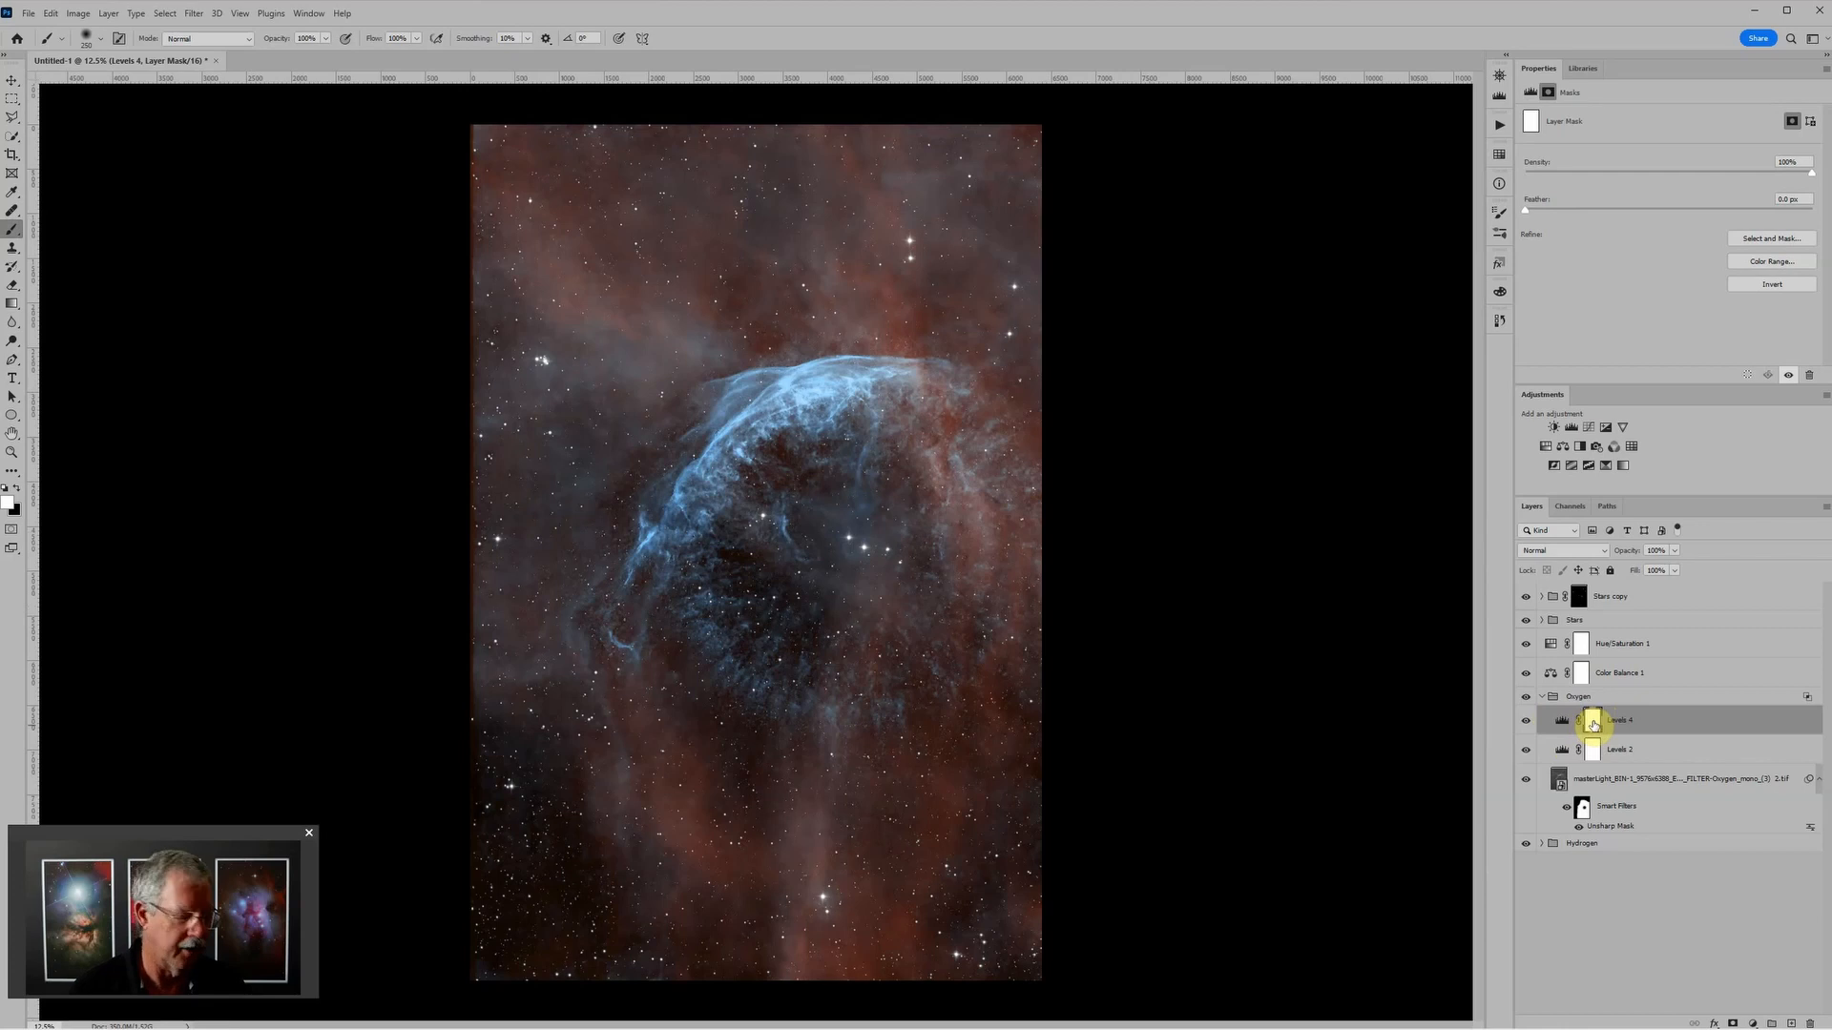
{"action": "key", "text": "ctrl+i"}
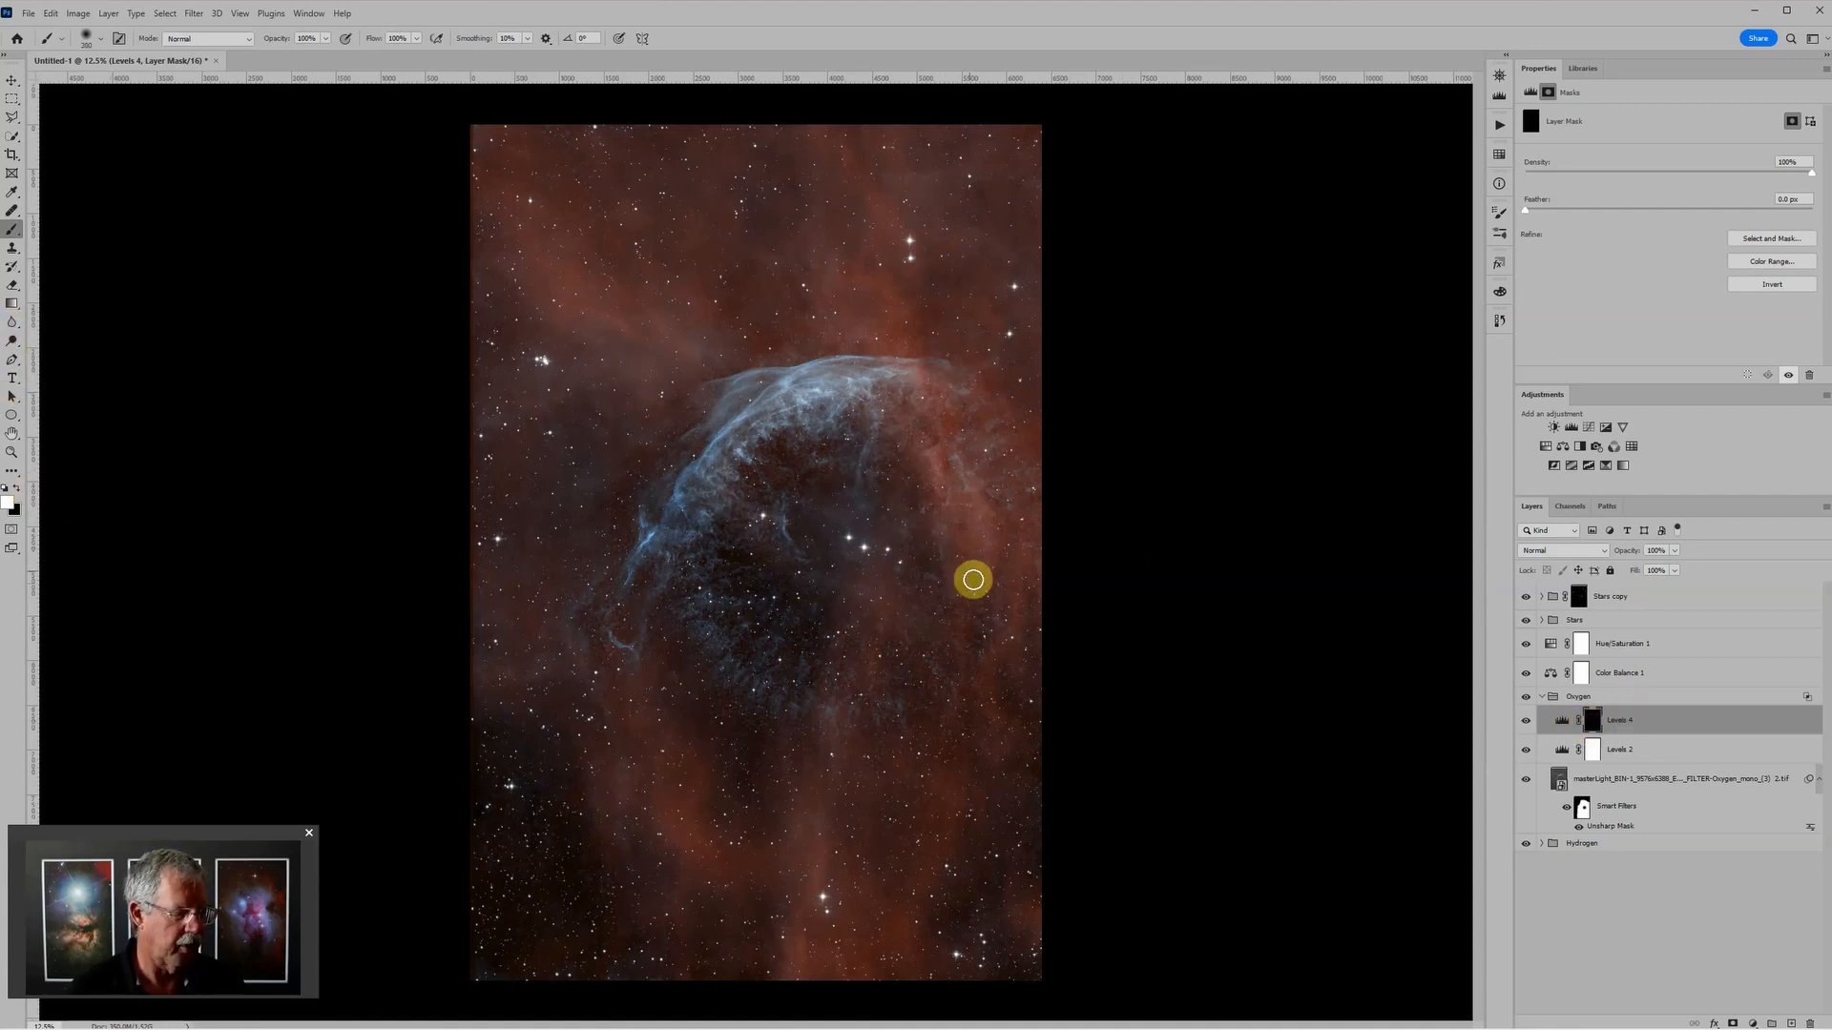
{"action": "key", "text": "bracketright"}
{"action": "key", "text": "bracketright"}
{"action": "key", "text": "bracketright"}
{"action": "key", "text": "bracketright"}
{"action": "key", "text": "bracketright"}
{"action": "key", "text": "bracketright"}
{"action": "key", "text": "bracketright"}
{"action": "key", "text": "bracketright"}
{"action": "key", "text": "bracketright"}
{"action": "key", "text": "bracketright"}
{"action": "key", "text": "bracketright"}
{"action": "key", "text": "bracketright"}
{"action": "key", "text": "bracketright"}
{"action": "key", "text": "bracketright"}
{"action": "key", "text": "bracketright"}
{"action": "key", "text": "bracketright"}
{"action": "key", "text": "bracketright"}
{"action": "key", "text": "bracketright"}
{"action": "key", "text": "bracketright"}
{"action": "key", "text": "bracketright"}
{"action": "key", "text": "bracketright"}
{"action": "key", "text": "bracketright"}
{"action": "key", "text": "bracketright"}
{"action": "mouse_move", "coordinate": [914, 487]}
{"action": "left_mouse_down"}
{"action": "mouse_move", "coordinate": [949, 551]}
{"action": "mouse_move", "coordinate": [921, 614]}
{"action": "mouse_move", "coordinate": [858, 660]}
{"action": "mouse_move", "coordinate": [752, 647]}
{"action": "mouse_move", "coordinate": [906, 666]}
{"action": "mouse_move", "coordinate": [955, 636]}
{"action": "mouse_move", "coordinate": [939, 679]}
{"action": "mouse_move", "coordinate": [907, 686]}
{"action": "mouse_move", "coordinate": [885, 580]}
{"action": "mouse_move", "coordinate": [898, 566]}
{"action": "mouse_move", "coordinate": [834, 531]}
{"action": "left_mouse_up"}
Step: Try masking out the nebula's center with black at 100% brush opacity, and paint the area back with white
{"action": "key", "text": "x"}
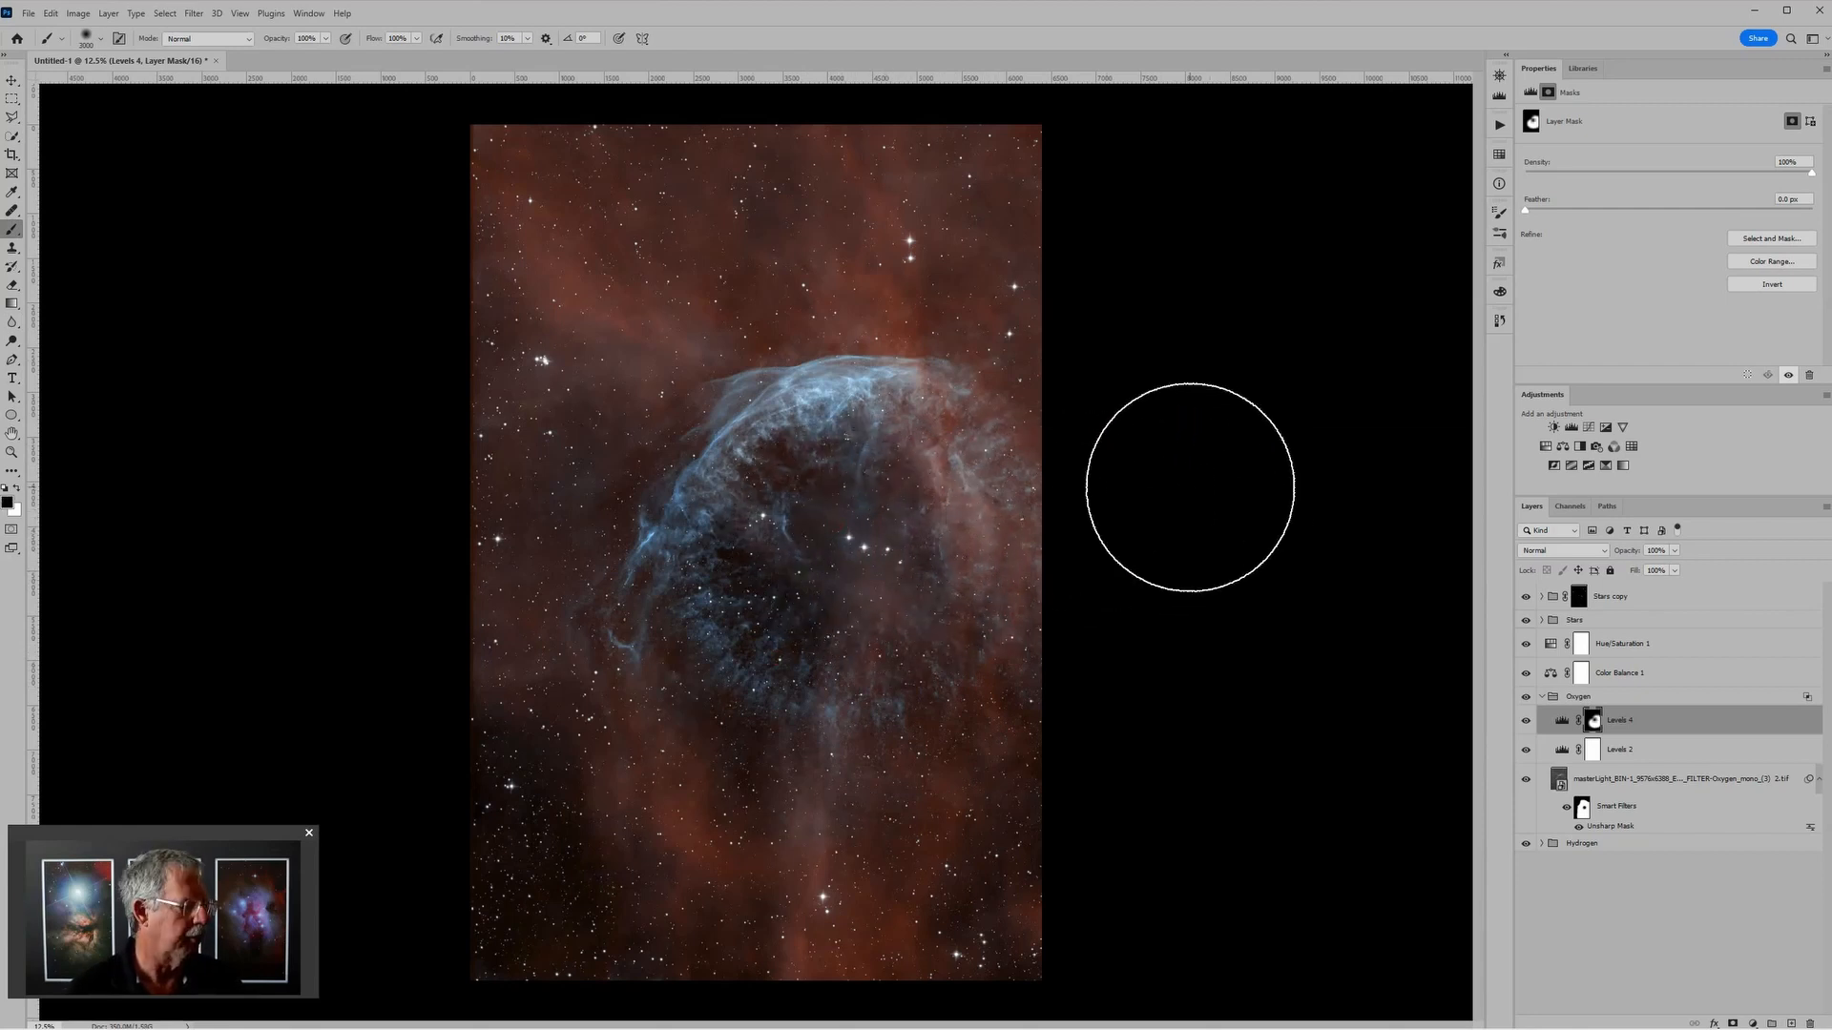
{"action": "left_click", "coordinate": [854, 563]}
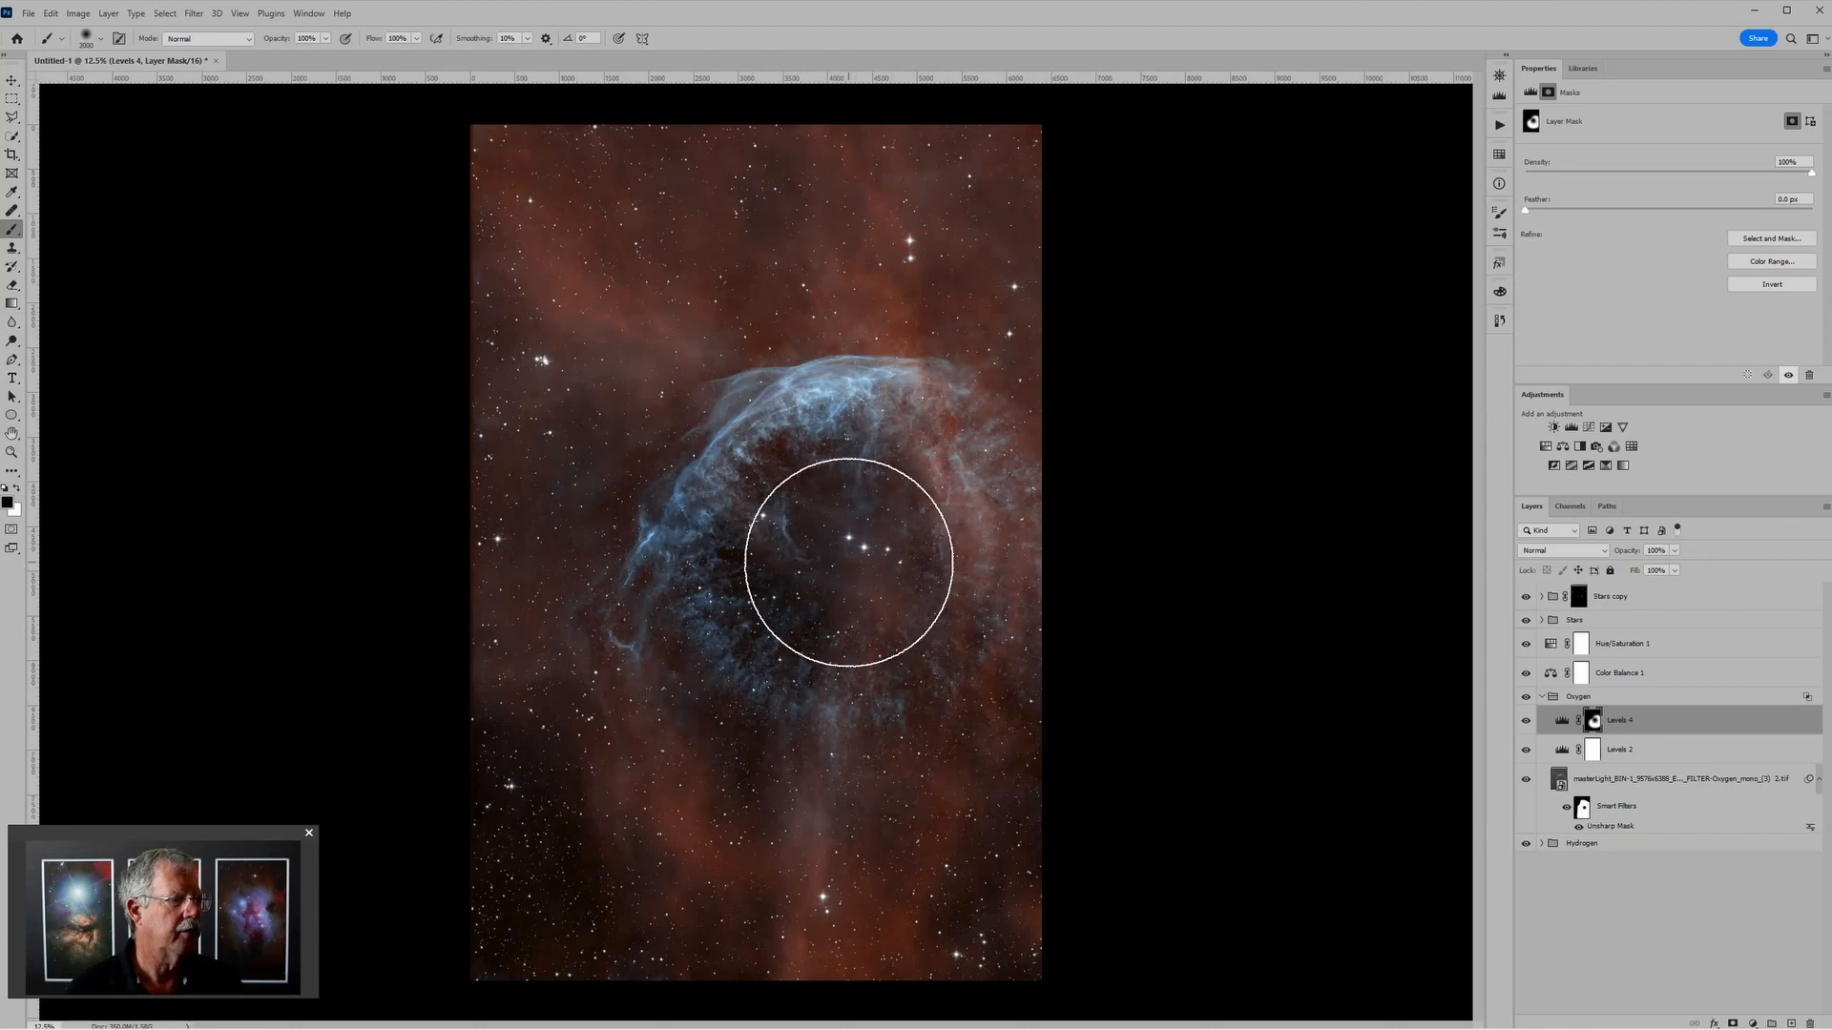
{"action": "key", "text": "x"}
{"action": "left_click", "coordinate": [848, 562]}
{"action": "mouse_move", "coordinate": [848, 562]}
{"action": "left_mouse_down"}
{"action": "mouse_move", "coordinate": [850, 584]}
{"action": "mouse_move", "coordinate": [830, 568]}
{"action": "mouse_move", "coordinate": [840, 544]}
{"action": "mouse_move", "coordinate": [817, 552]}
{"action": "mouse_move", "coordinate": [840, 525]}
{"action": "left_mouse_up"}
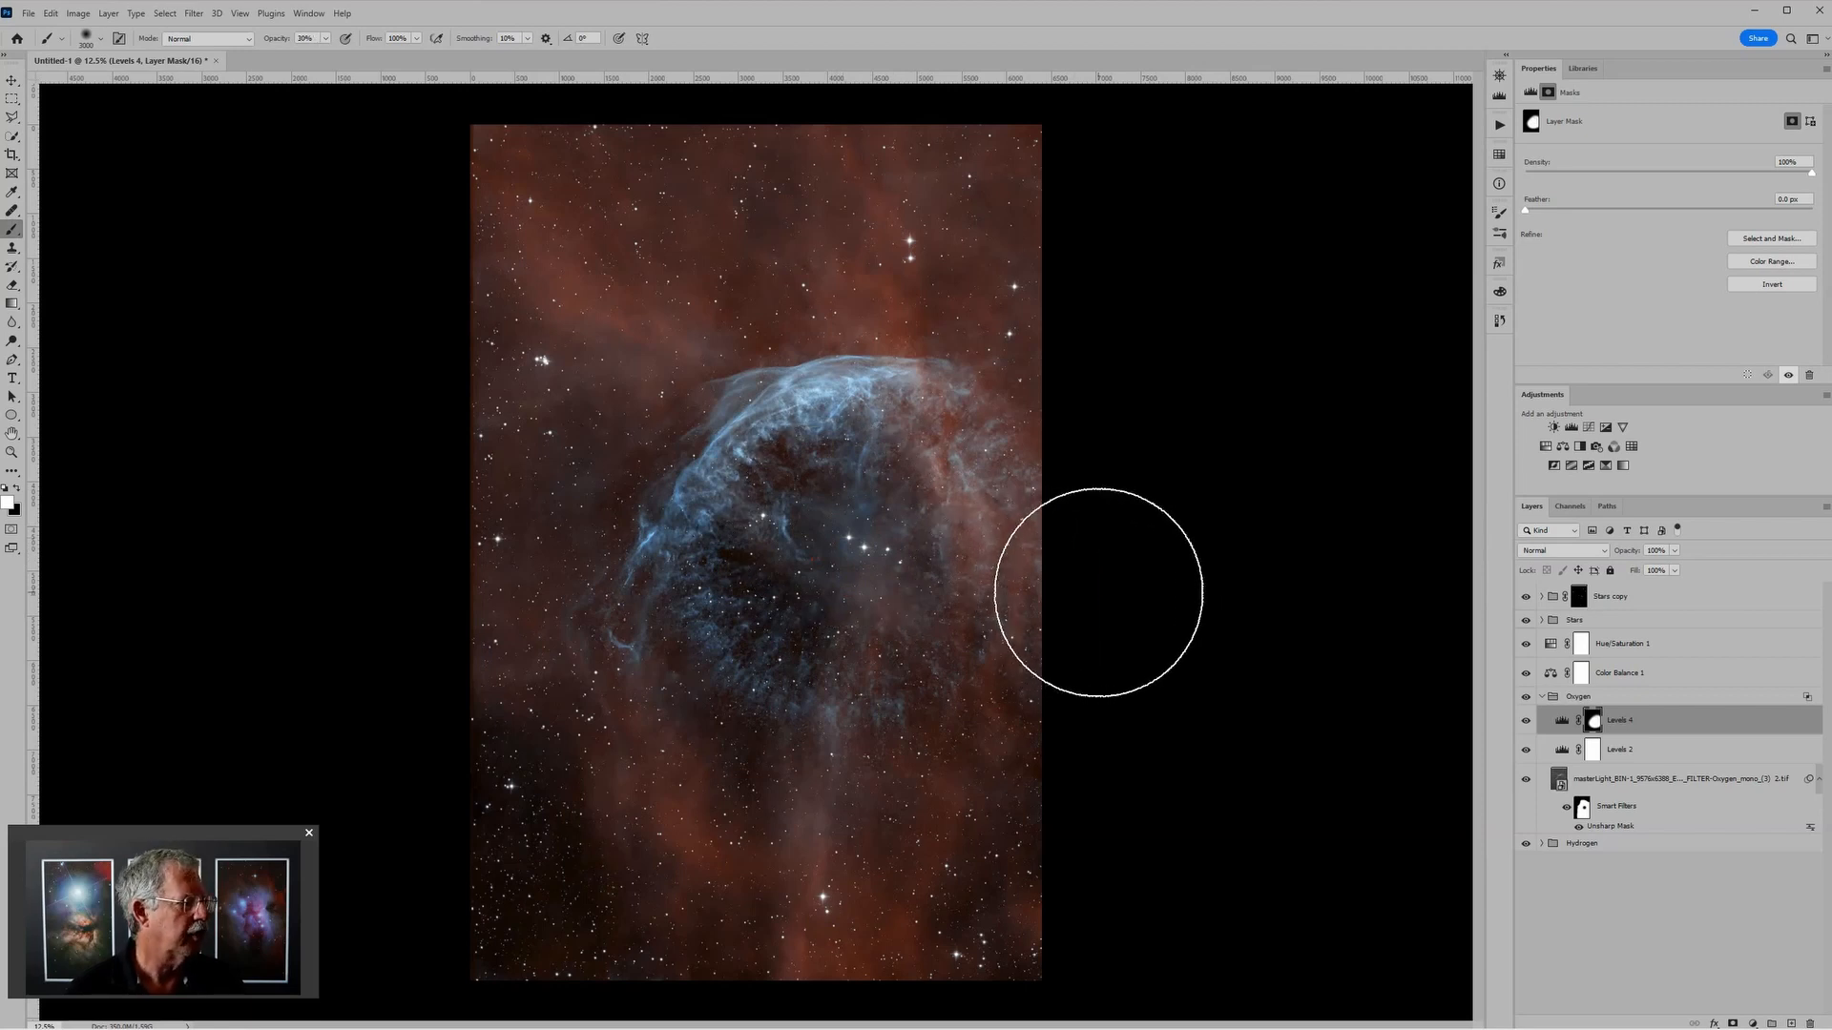
Step: Paint black over the nebula's center on the mask at 30% brush opacity, and open the upper Levels adjustment's settings
{"action": "key", "text": "x"}
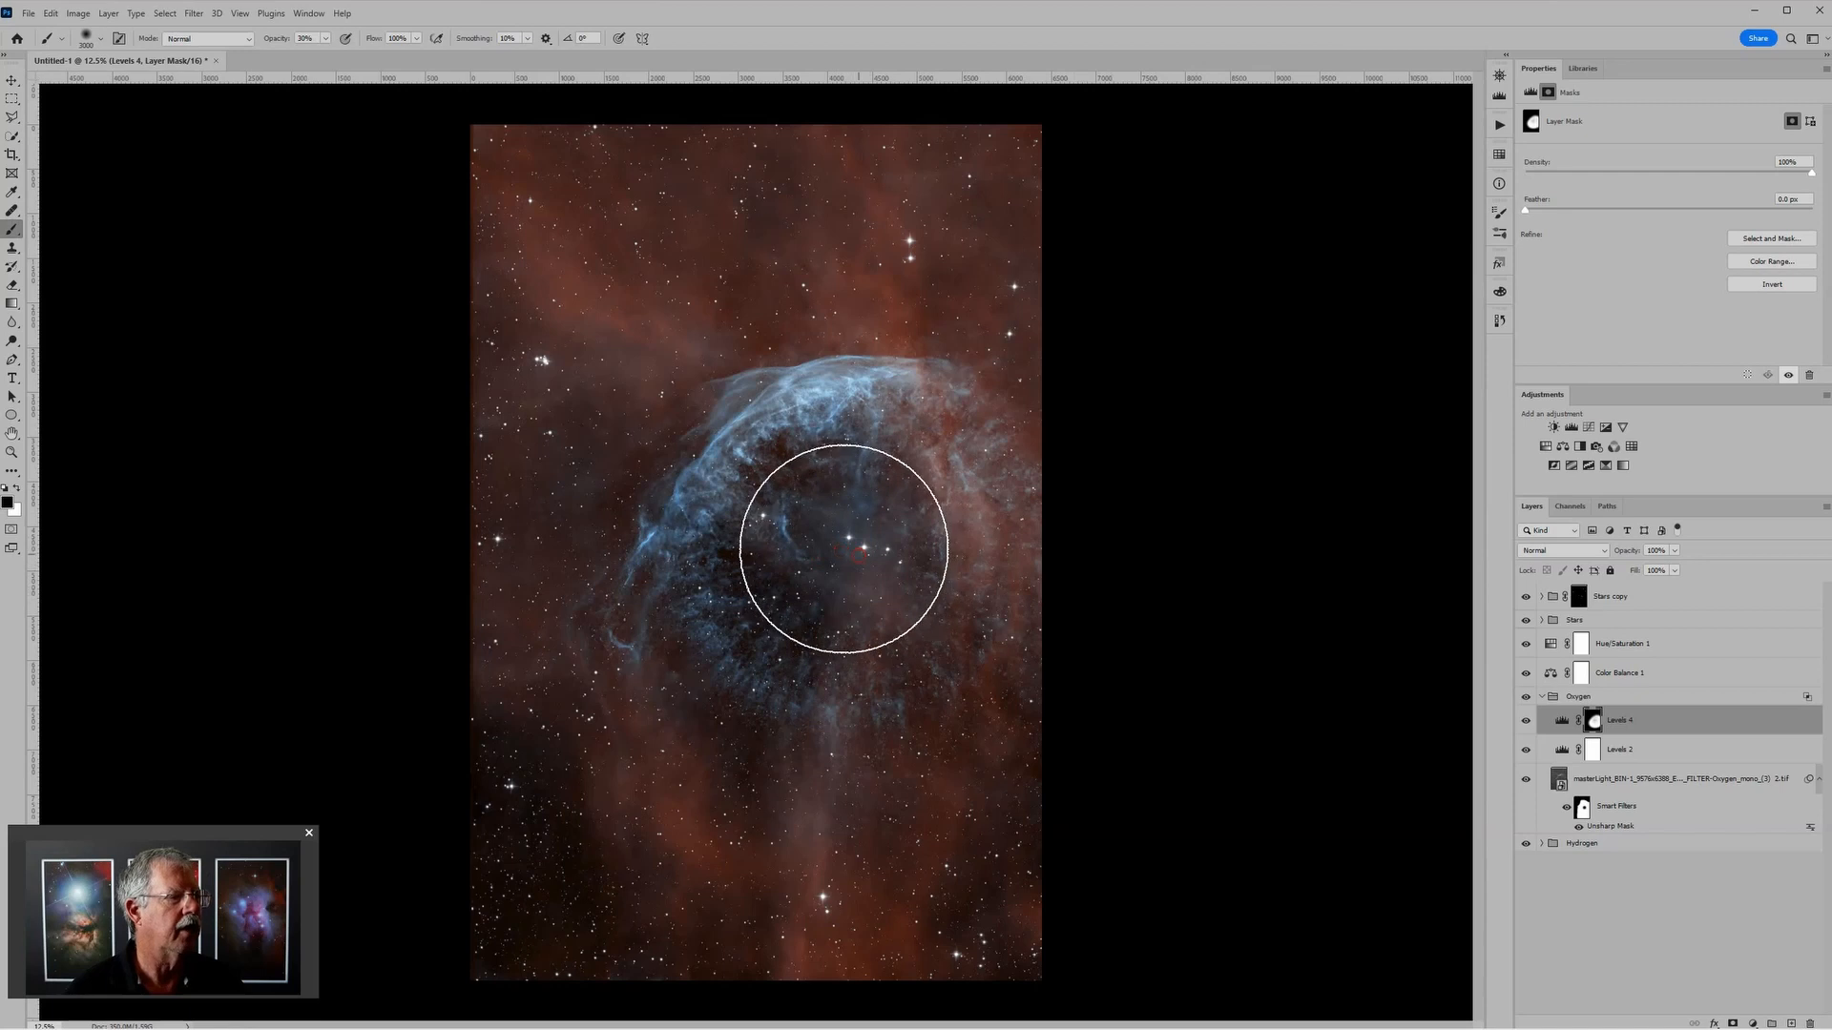
{"action": "scroll", "coordinate": [1126, 469], "scroll_direction": "down", "scroll_amount": 2}
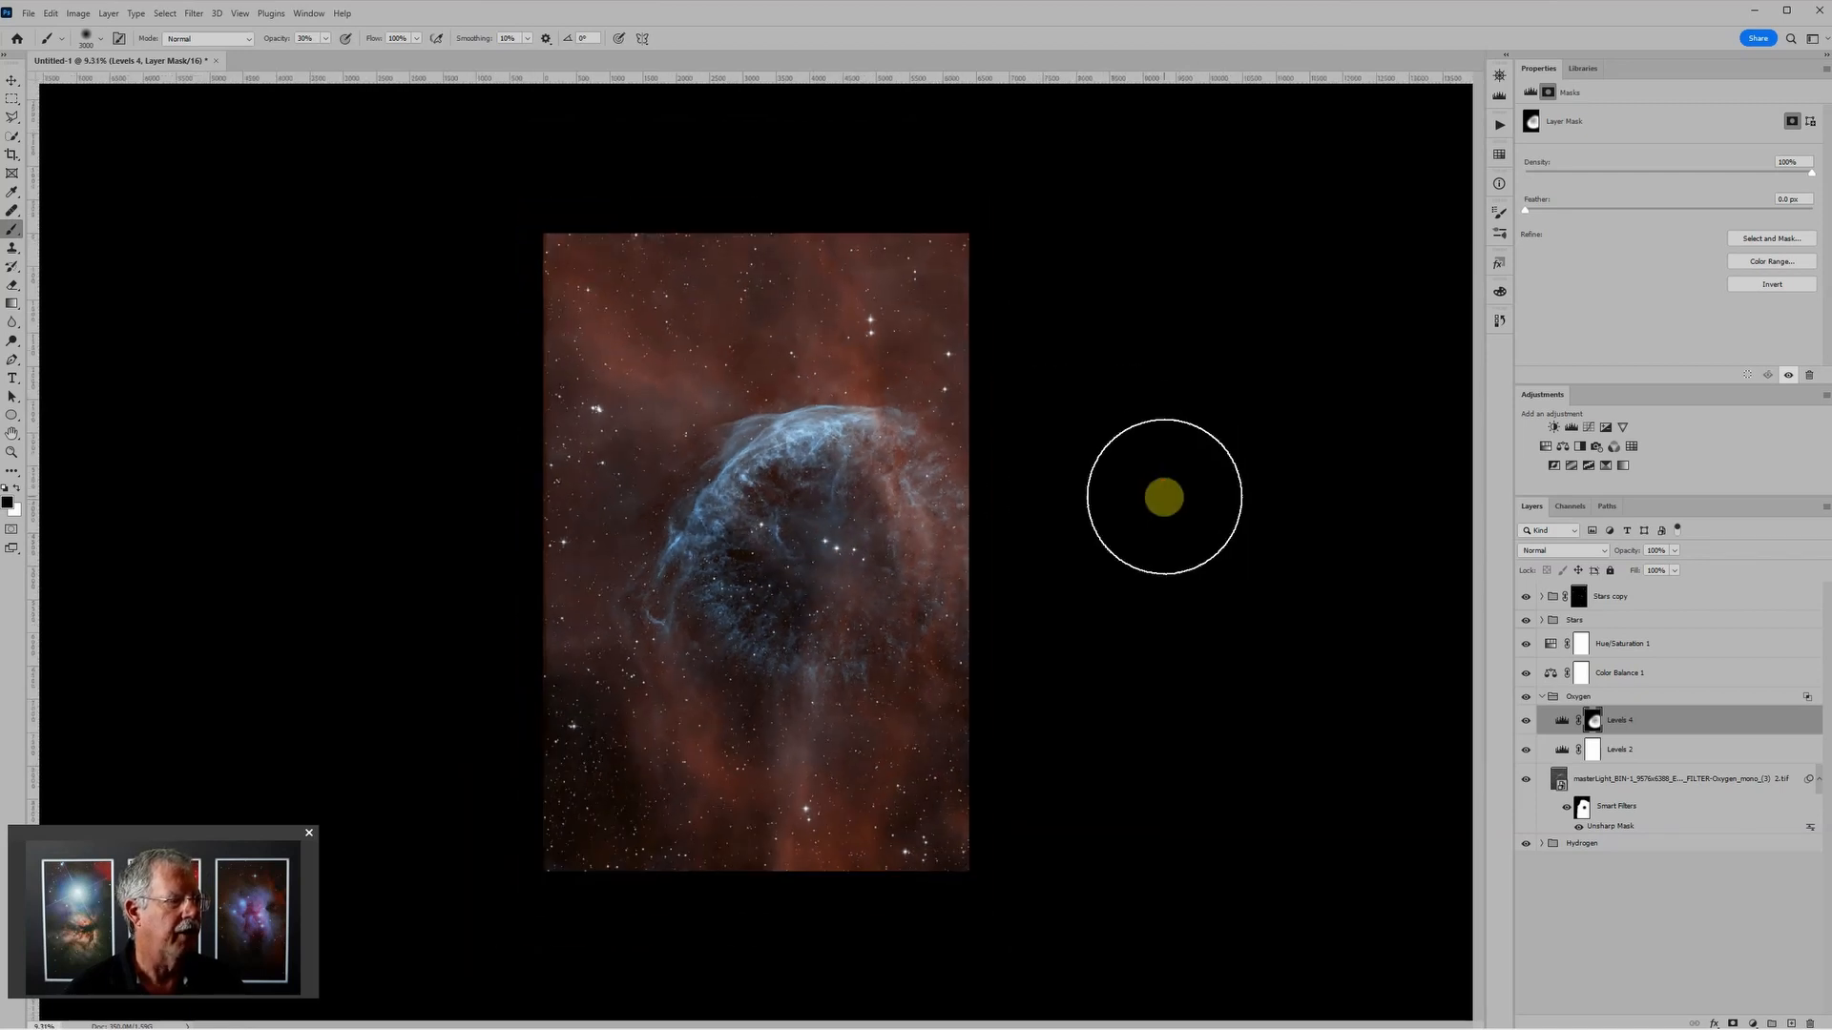
{"action": "key", "text": "x"}
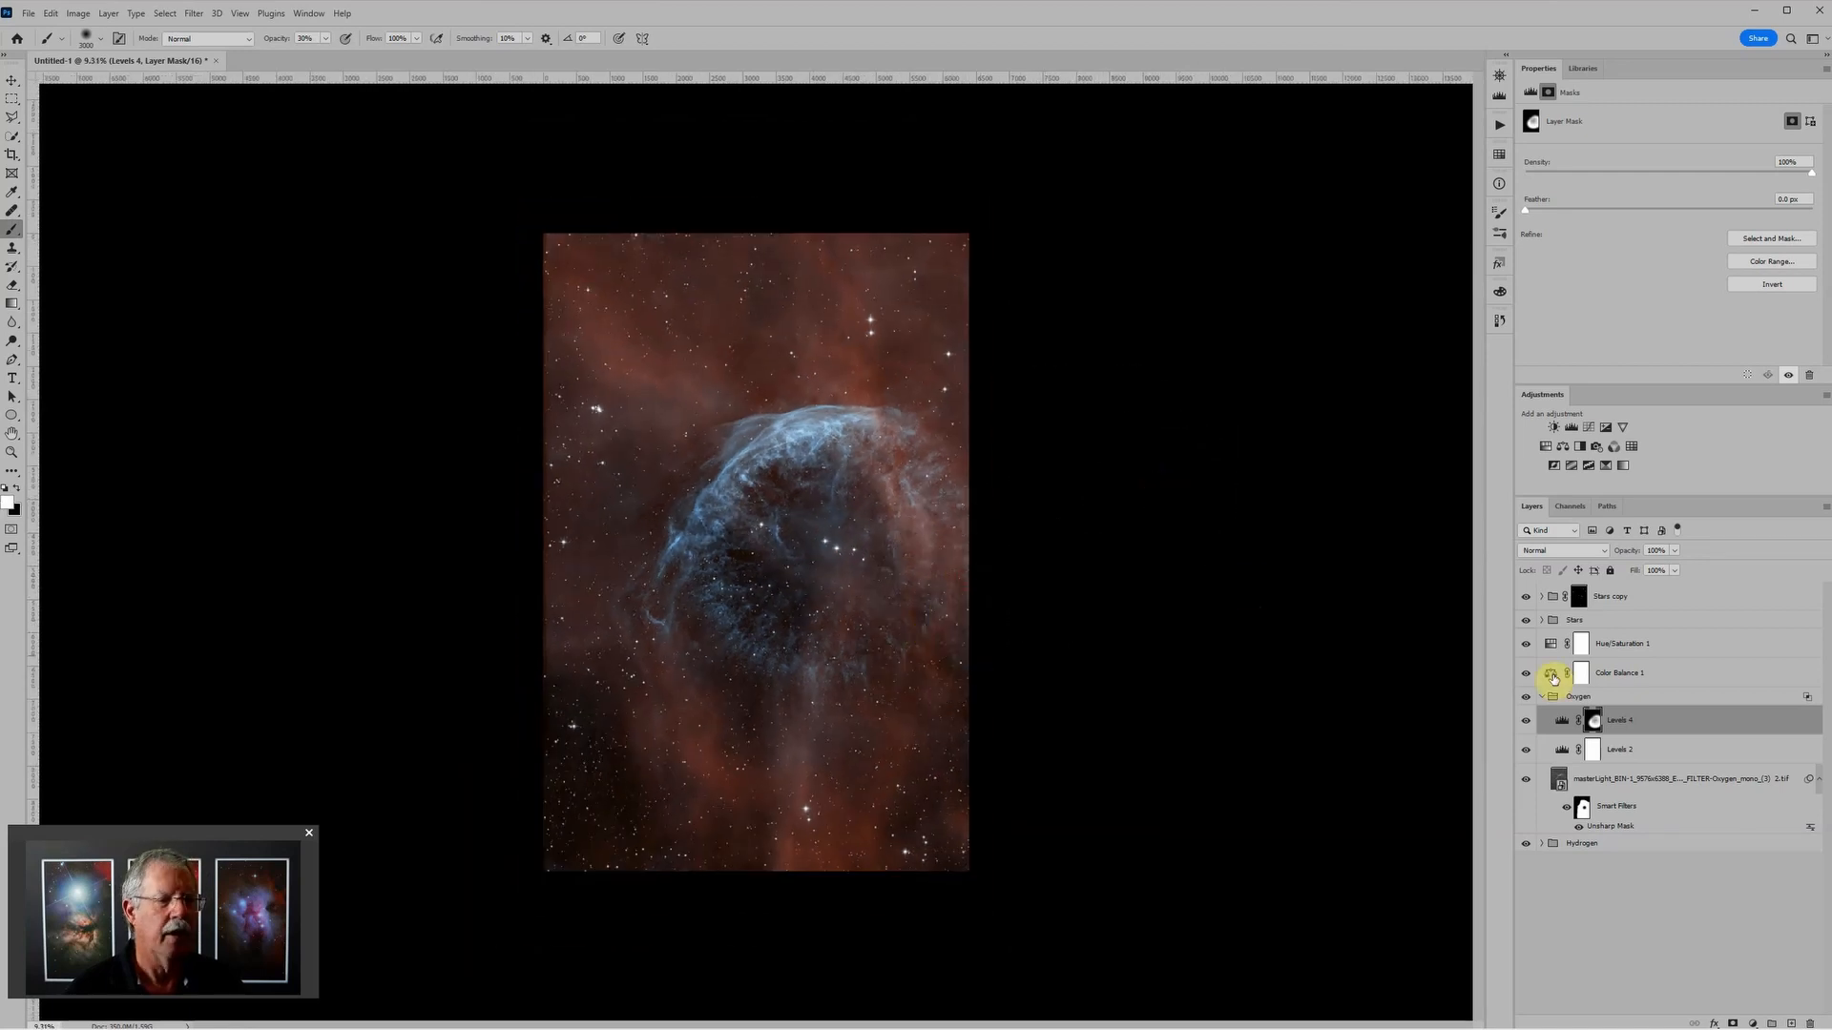
{"action": "left_click", "coordinate": [1561, 720]}
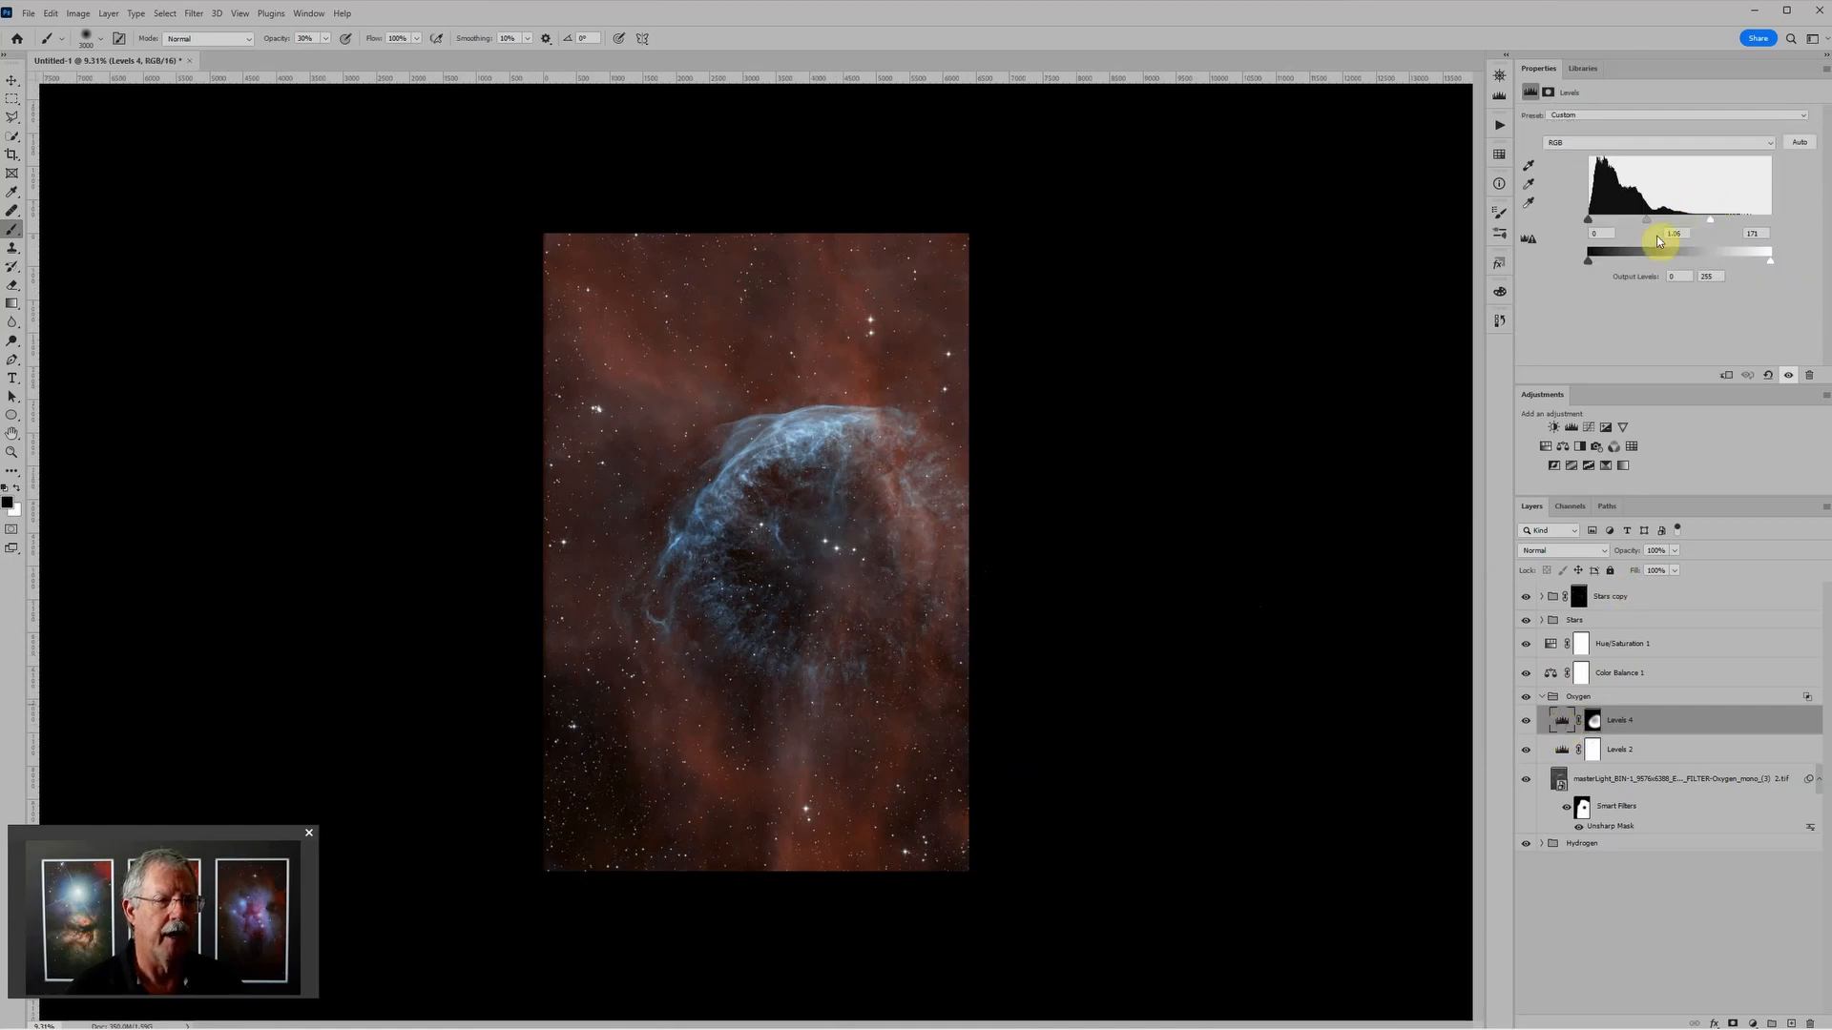